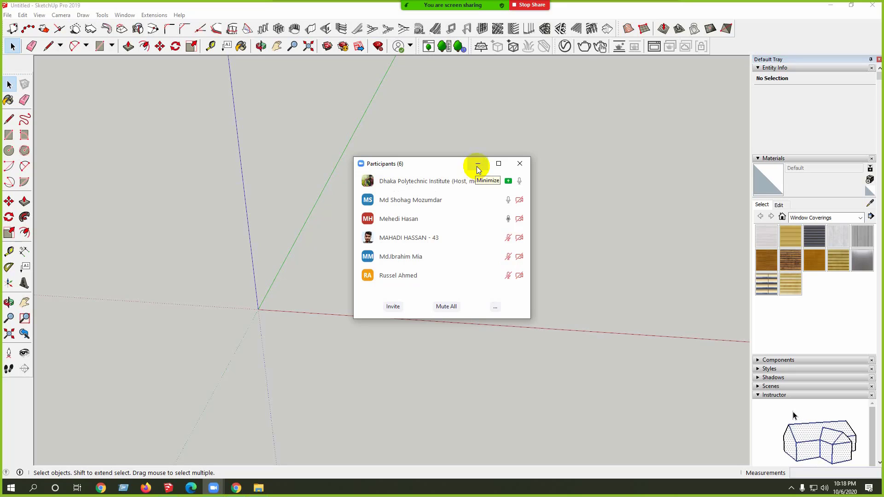
Step: Draw a rectangle of about 10 square inches on the ground plane close to the origin
{"action": "left_click", "coordinate": [477, 165]}
{"action": "scroll", "coordinate": [280, 250], "scroll_direction": "up", "scroll_amount": 3}
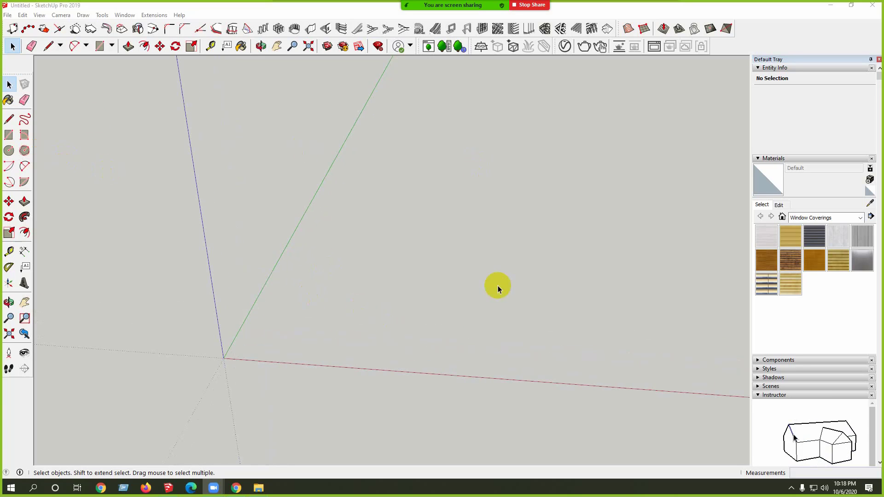
{"action": "scroll", "coordinate": [274, 328], "scroll_direction": "up", "scroll_amount": 1}
{"action": "left_click", "coordinate": [260, 295]}
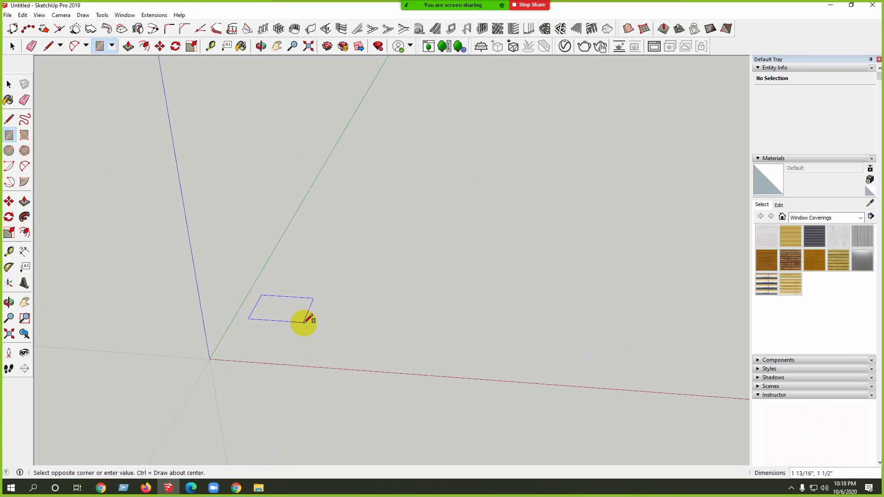
{"action": "left_click", "coordinate": [326, 355]}
Step: Extrude the rectangle beside the origin upward with Push/Pull to form a box
{"action": "key", "text": "space"}
{"action": "left_click", "coordinate": [289, 325]}
{"action": "key", "text": "p"}
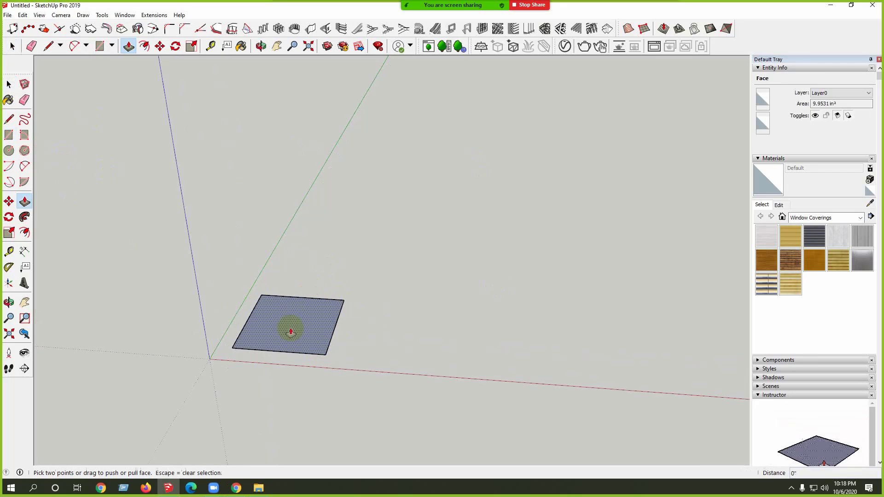
{"action": "left_click_drag", "start_coordinate": [290, 326], "coordinate": [287, 275]}
{"action": "middle_click_drag", "start_coordinate": [287, 275], "coordinate": [323, 332]}
Step: Draw a second rectangle of about 15.7 square inches on the ground, along the red axis beyond the box
{"action": "left_click", "coordinate": [9, 135]}
{"action": "middle_click_drag", "start_coordinate": [606, 315], "coordinate": [408, 272]}
{"action": "left_click", "coordinate": [409, 277]}
{"action": "left_click", "coordinate": [516, 325]}
{"action": "key", "text": "space"}
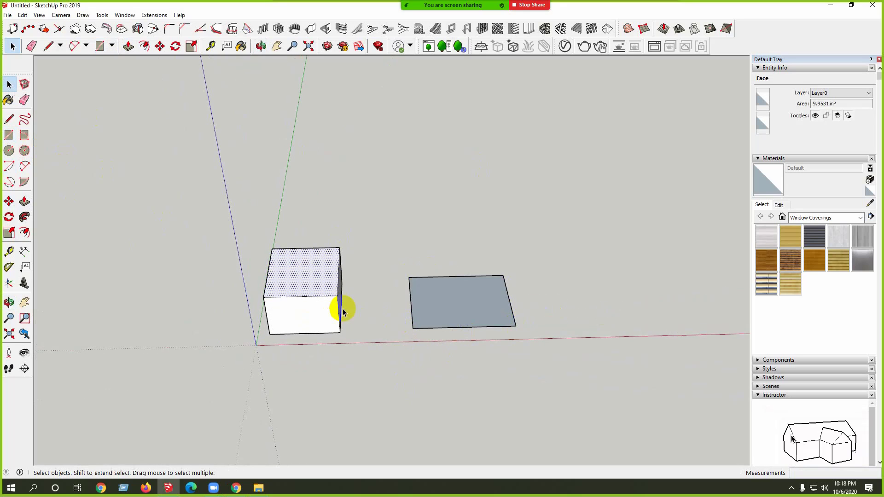
Step: Make a group from the second rectangle's face and its bounding edges
{"action": "left_click", "coordinate": [451, 311]}
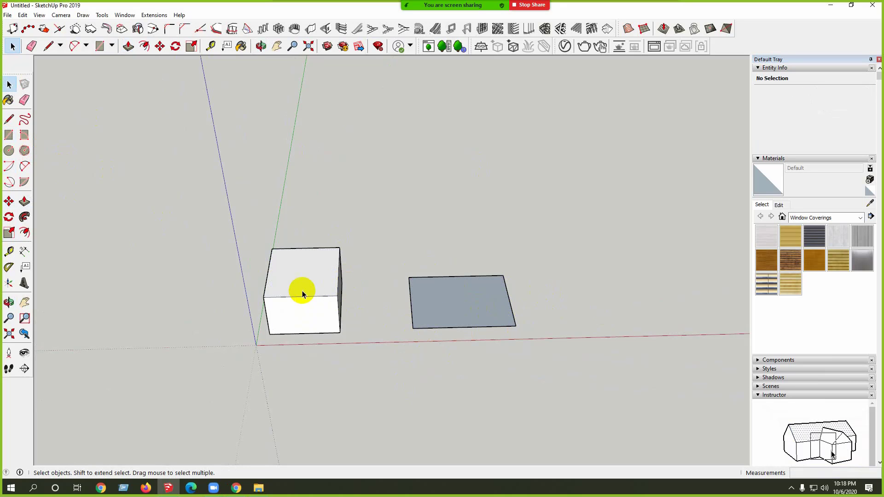
{"action": "left_click", "coordinate": [482, 315]}
{"action": "left_click", "coordinate": [471, 303]}
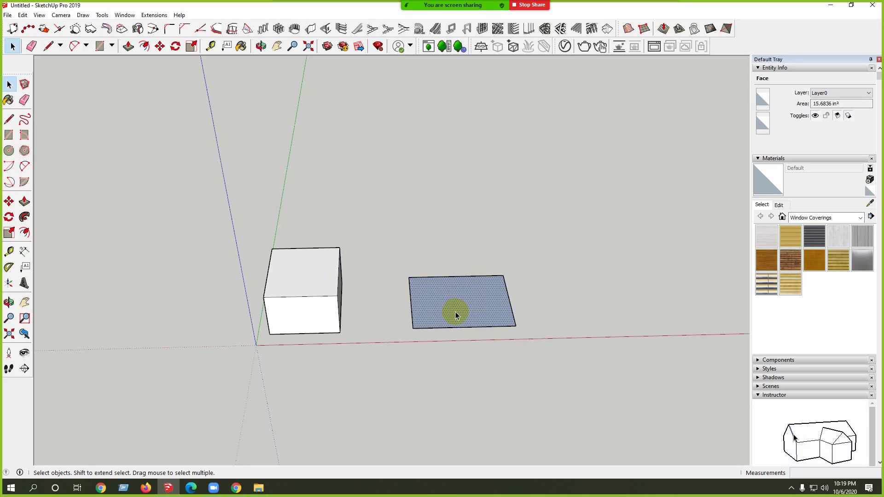
{"action": "right_click", "coordinate": [456, 315]}
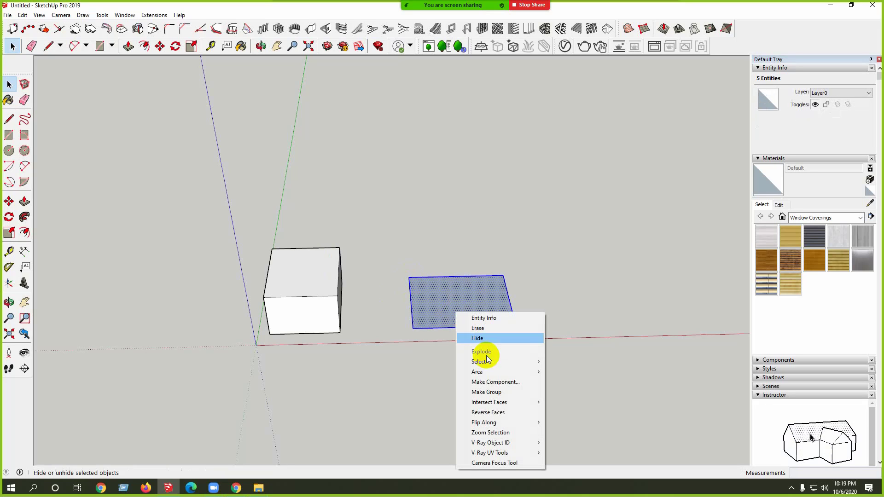
{"action": "left_click", "coordinate": [500, 392]}
{"action": "triple_click", "coordinate": [314, 290]}
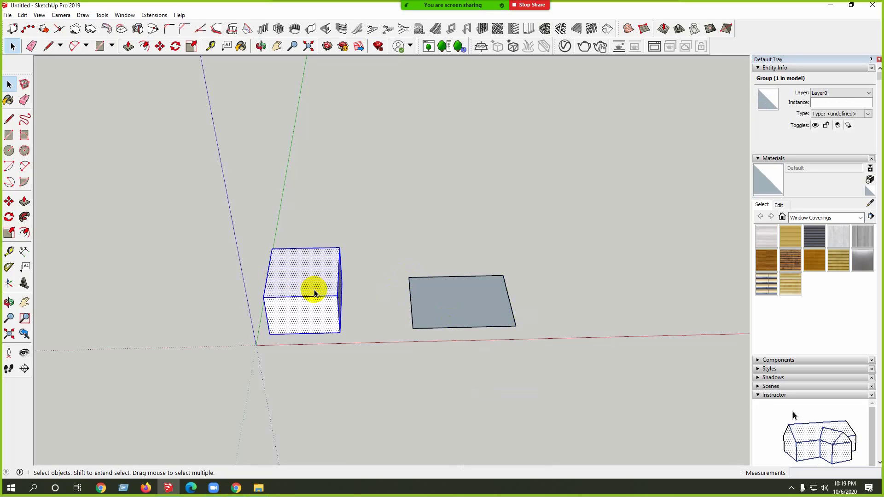
{"action": "left_click", "coordinate": [365, 254]}
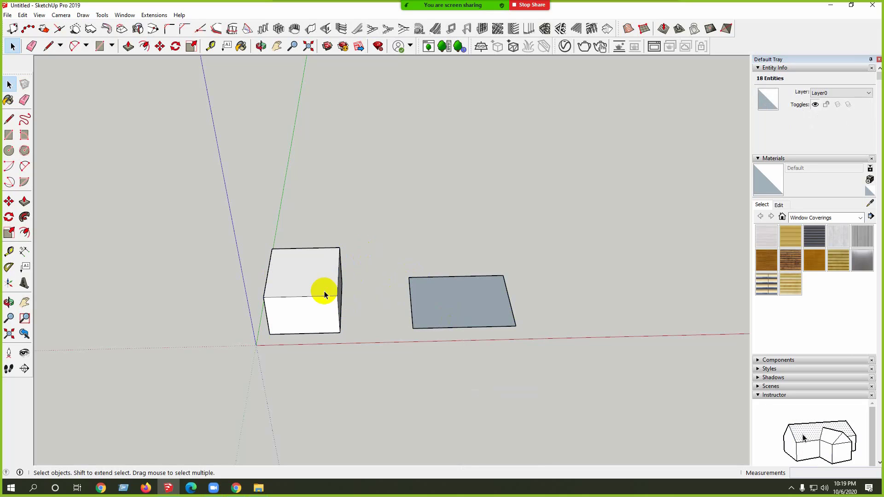
Step: Open the rectangle group for editing, extrude its face upward into a box with Push/Pull, and close the group
{"action": "scroll", "coordinate": [379, 338], "scroll_direction": "down", "scroll_amount": 2}
{"action": "double_click", "coordinate": [454, 313]}
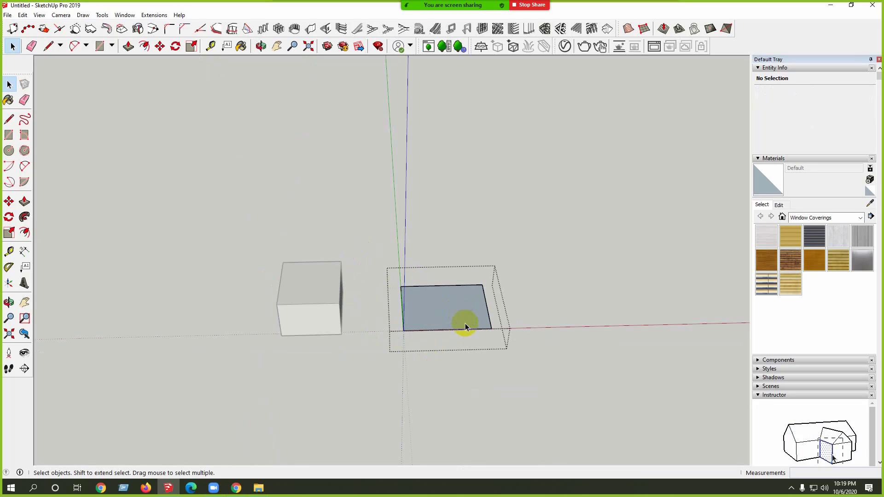
{"action": "key", "text": "p"}
{"action": "left_click", "coordinate": [444, 316]}
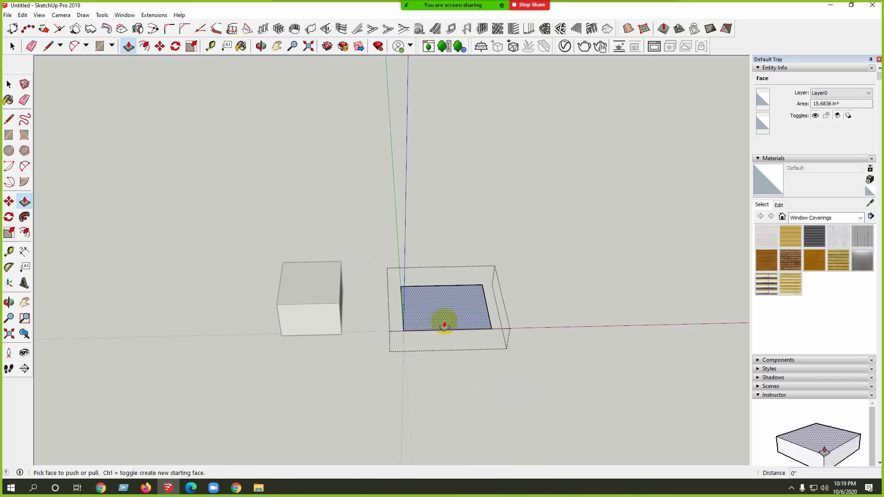
{"action": "left_click", "coordinate": [442, 292]}
{"action": "key", "text": "space"}
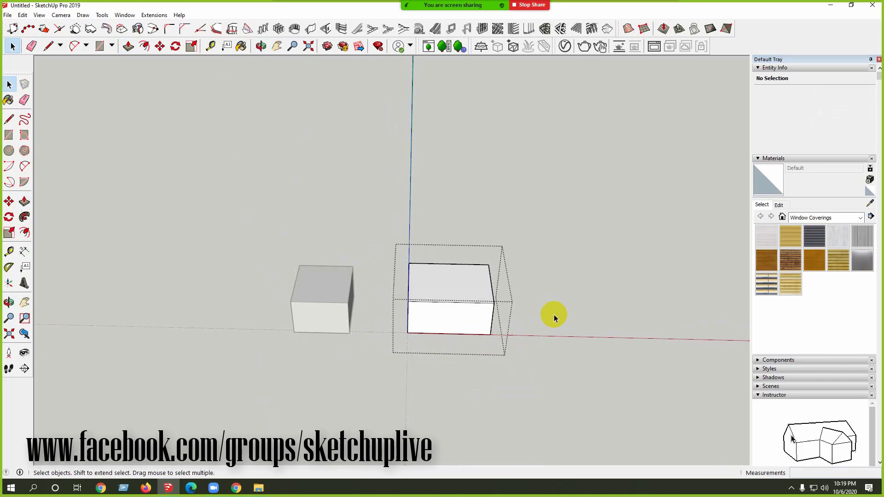
{"action": "left_click", "coordinate": [373, 314]}
Step: Compare how the ungrouped box and the grouped box respond to selection, picking faces on the ungrouped one
{"action": "scroll", "coordinate": [374, 313], "scroll_direction": "up", "scroll_amount": 2}
{"action": "left_click", "coordinate": [438, 293]}
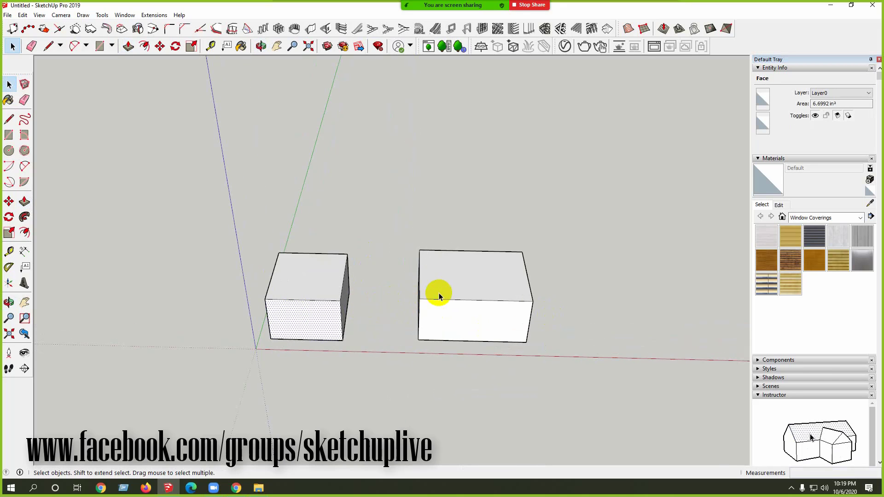
{"action": "left_click", "coordinate": [304, 305]}
{"action": "scroll", "coordinate": [367, 325], "scroll_direction": "down", "scroll_amount": 1}
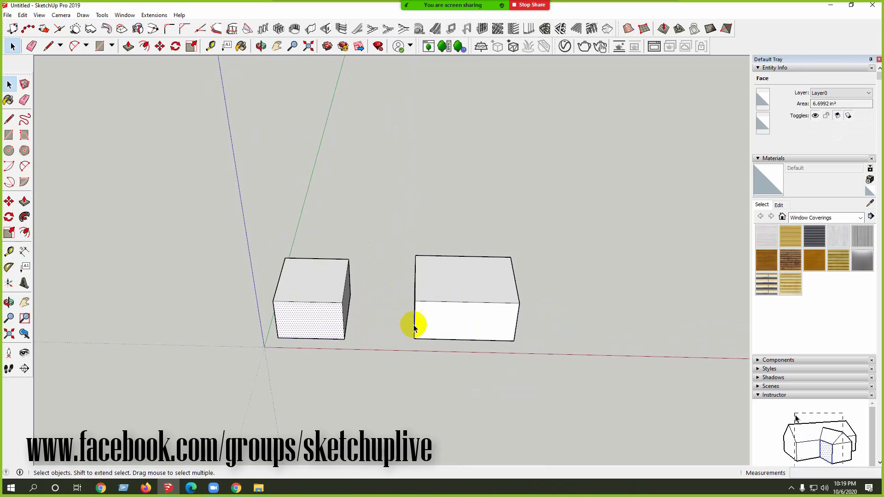
{"action": "scroll", "coordinate": [441, 340], "scroll_direction": "up", "scroll_amount": 1}
{"action": "middle_click_drag", "start_coordinate": [467, 341], "coordinate": [480, 278]}
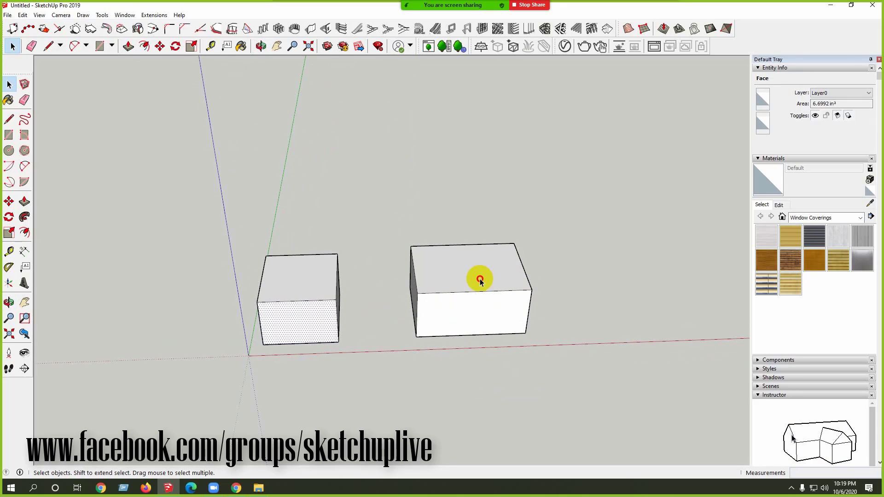
{"action": "left_click", "coordinate": [480, 278]}
{"action": "left_click", "coordinate": [323, 291]}
{"action": "left_click", "coordinate": [320, 306]}
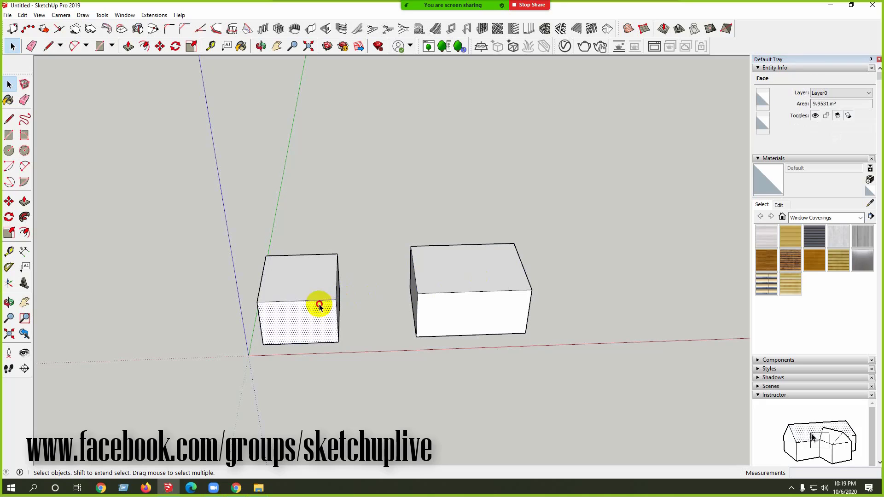
{"action": "middle_click_drag", "start_coordinate": [347, 319], "coordinate": [478, 351]}
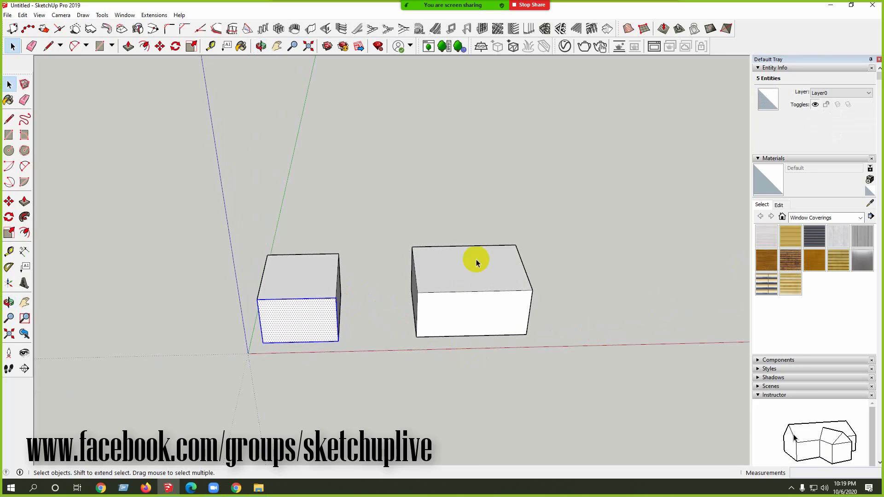
{"action": "middle_click_drag", "start_coordinate": [313, 314], "coordinate": [305, 281]}
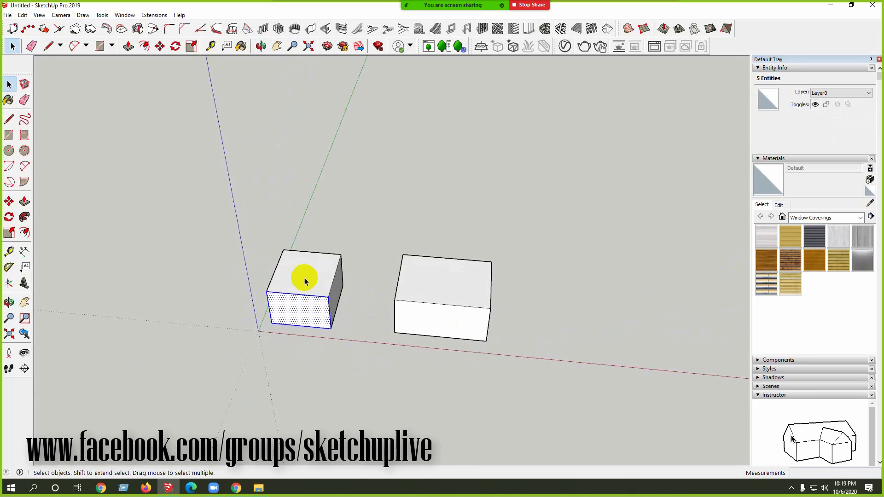
Step: Examine the ungrouped box by selecting its top face, front face and upper front edge individually
{"action": "left_click", "coordinate": [302, 285]}
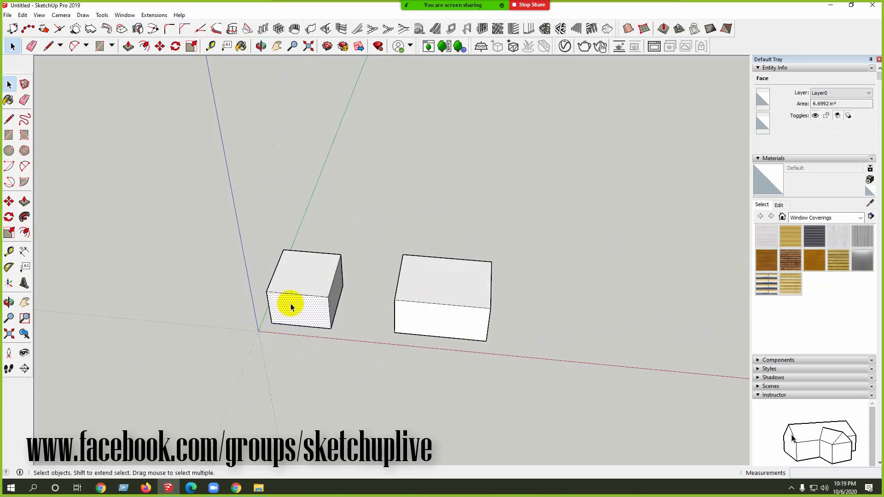
{"action": "middle_click_drag", "start_coordinate": [345, 302], "coordinate": [393, 312]}
{"action": "scroll", "coordinate": [466, 328], "scroll_direction": "up", "scroll_amount": 2}
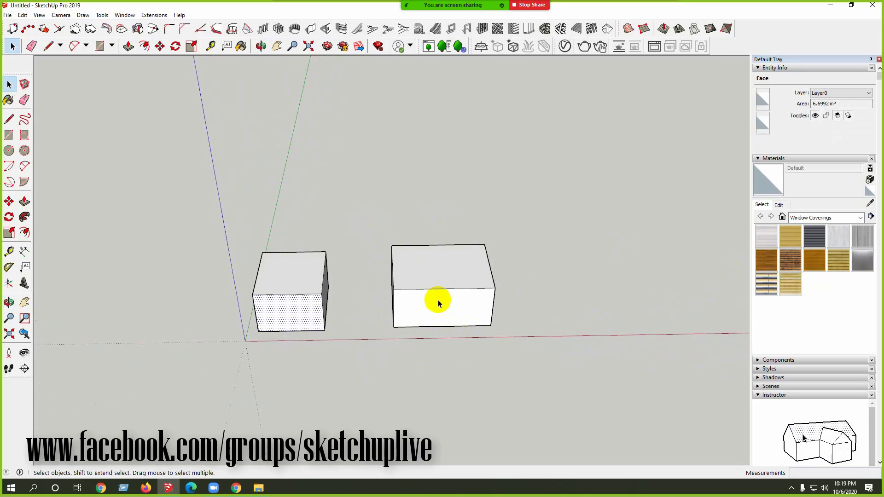
{"action": "middle_click_drag", "start_coordinate": [351, 309], "coordinate": [442, 313]}
{"action": "middle_click_drag", "start_coordinate": [506, 280], "coordinate": [571, 304]}
{"action": "left_click", "coordinate": [290, 304]}
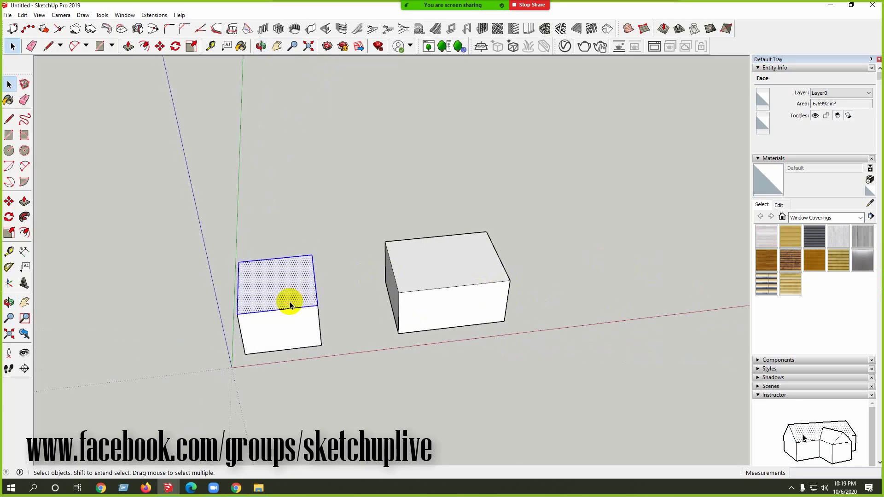
{"action": "left_click", "coordinate": [299, 309]}
{"action": "middle_click_drag", "start_coordinate": [375, 319], "coordinate": [288, 288]}
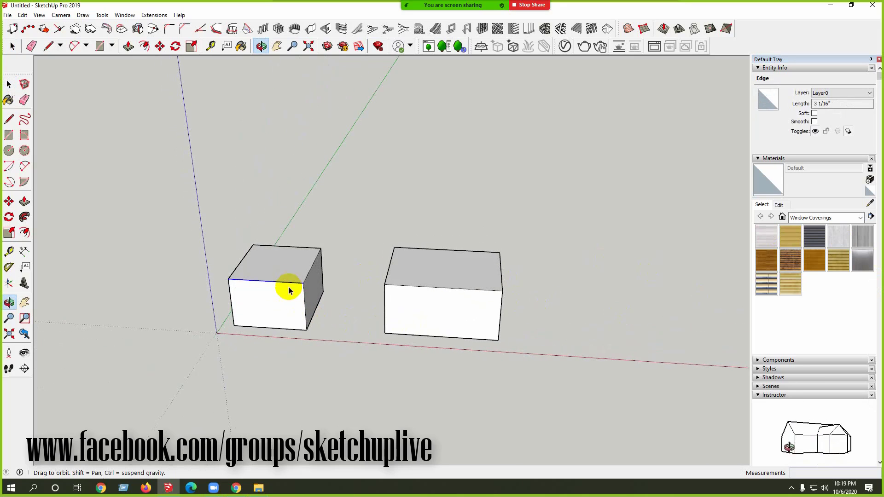
{"action": "left_click", "coordinate": [286, 295]}
{"action": "left_click", "coordinate": [263, 274]}
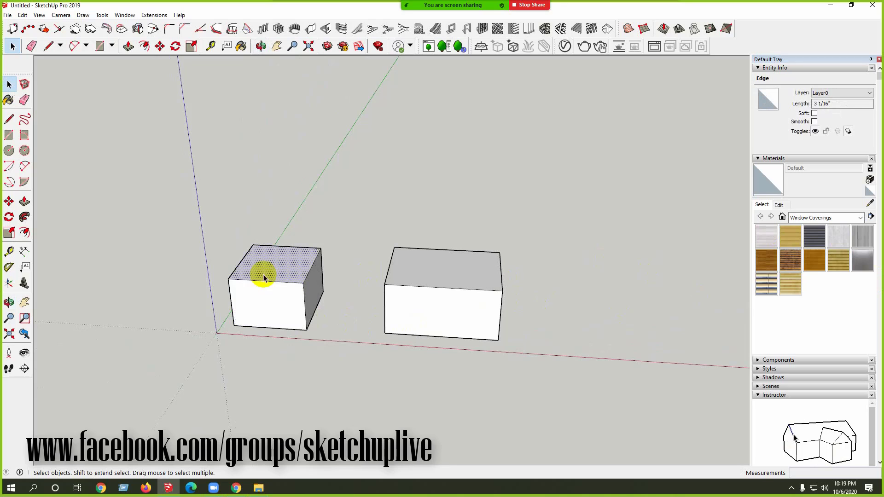
{"action": "left_click", "coordinate": [282, 296]}
Step: Check the ungrouped box's remaining side faces one by one, and select the grouped box as a single object
{"action": "middle_click_drag", "start_coordinate": [259, 310], "coordinate": [270, 290]}
{"action": "left_click", "coordinate": [262, 310]}
{"action": "left_click", "coordinate": [334, 299]}
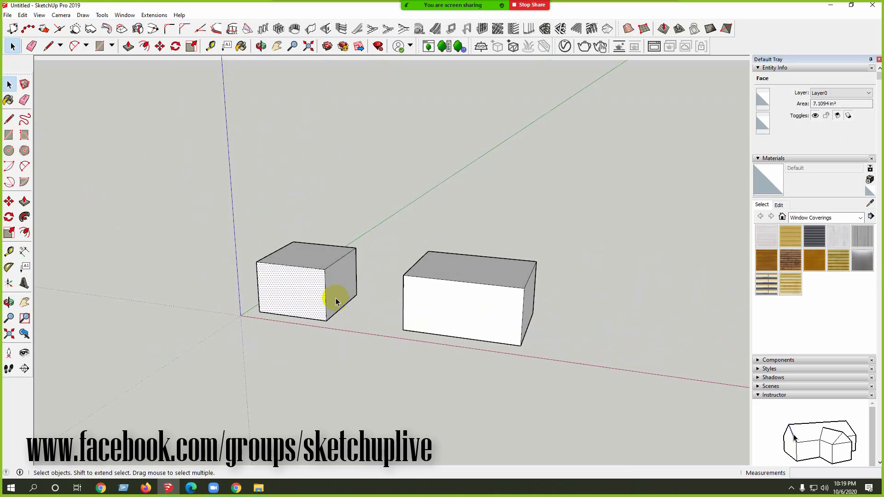
{"action": "middle_click_drag", "start_coordinate": [336, 302], "coordinate": [360, 289]}
{"action": "left_click", "coordinate": [416, 283]}
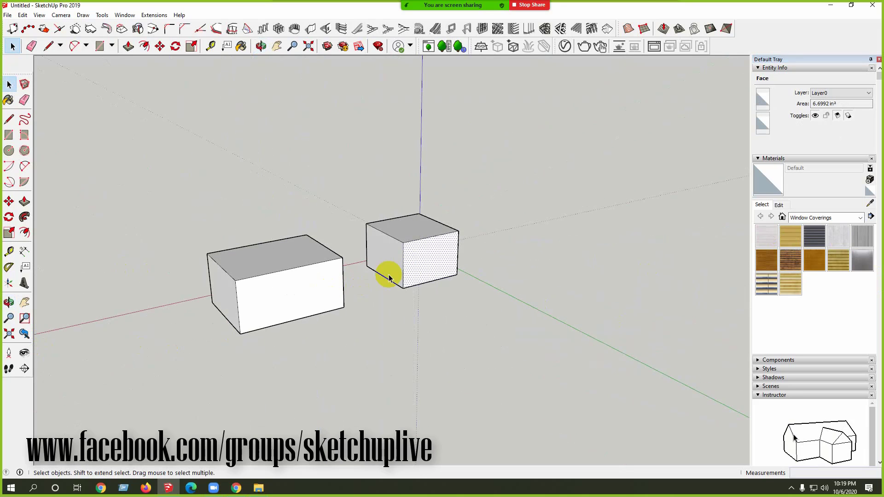
{"action": "left_click", "coordinate": [301, 279]}
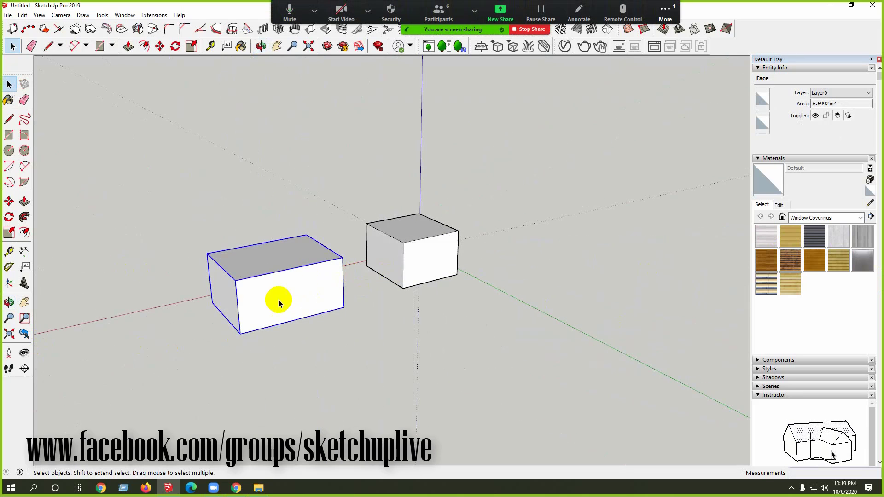
{"action": "middle_click_drag", "start_coordinate": [276, 300], "coordinate": [832, 327]}
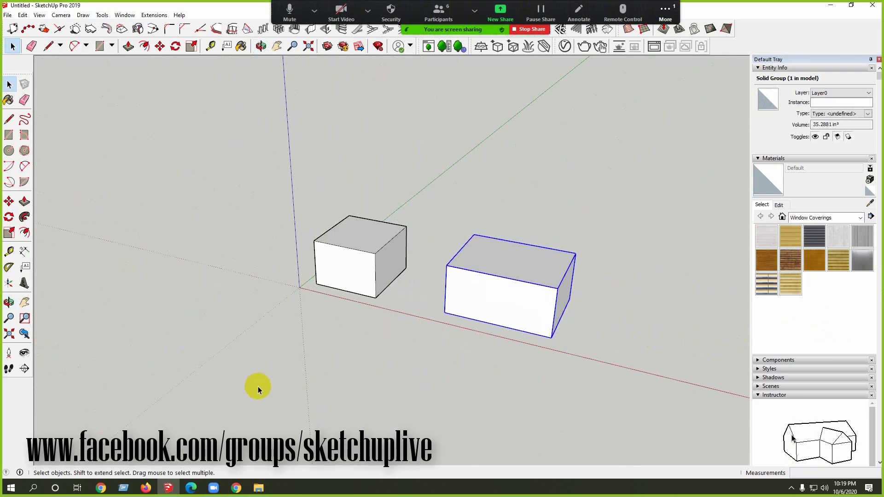
{"action": "middle_click_drag", "start_coordinate": [258, 386], "coordinate": [312, 334]}
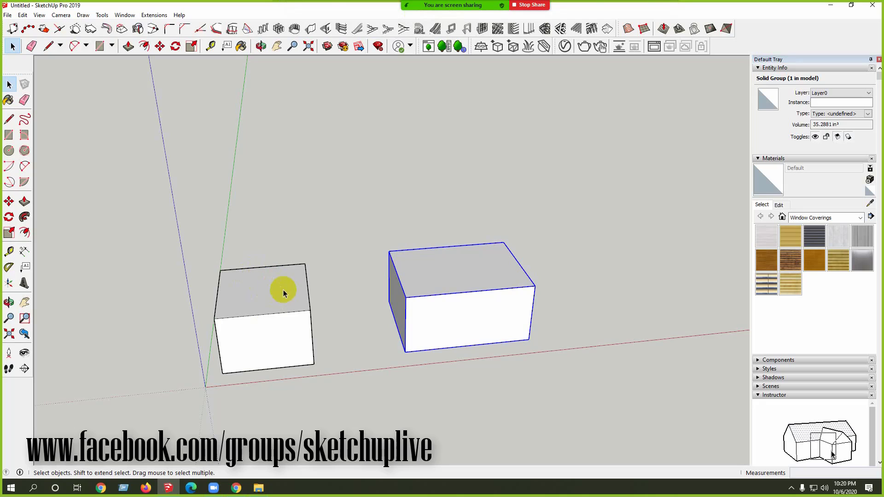
Step: Paint the ungrouped box's front face and adjoining faces individually with the Blinds Cloth Horizontal material
{"action": "left_click", "coordinate": [270, 333]}
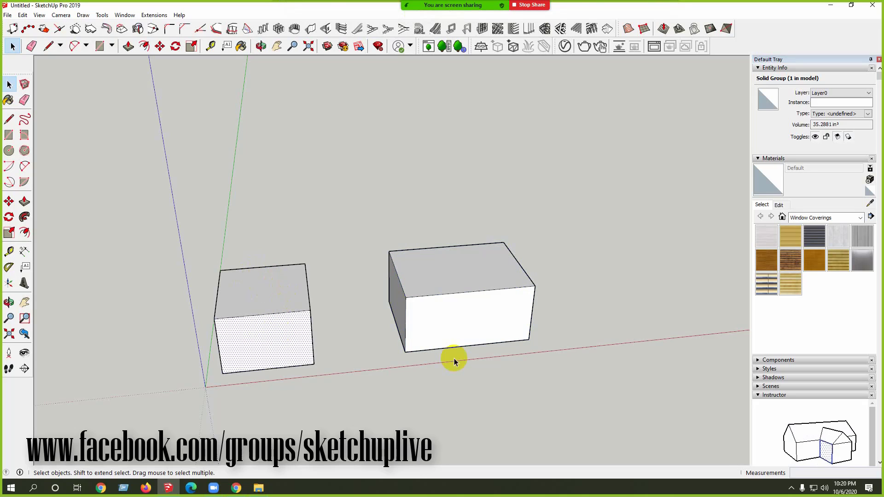
{"action": "left_click", "coordinate": [772, 242]}
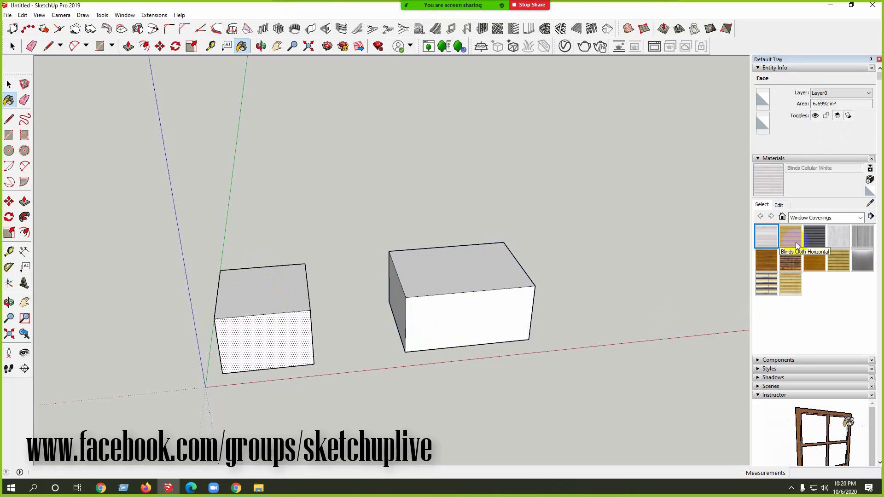
{"action": "left_click", "coordinate": [790, 236]}
{"action": "left_click", "coordinate": [262, 345]}
{"action": "mouse_move", "coordinate": [225, 361]}
{"action": "middle_mouse_down"}
{"action": "mouse_move", "coordinate": [420, 350]}
{"action": "mouse_move", "coordinate": [280, 384]}
{"action": "middle_mouse_up"}
{"action": "left_click", "coordinate": [280, 385]}
{"action": "left_click", "coordinate": [312, 340]}
Step: Cover the remaining unpainted faces of the ungrouped box with Blinds Cloth Horizontal
{"action": "middle_click_drag", "start_coordinate": [332, 363], "coordinate": [505, 357]}
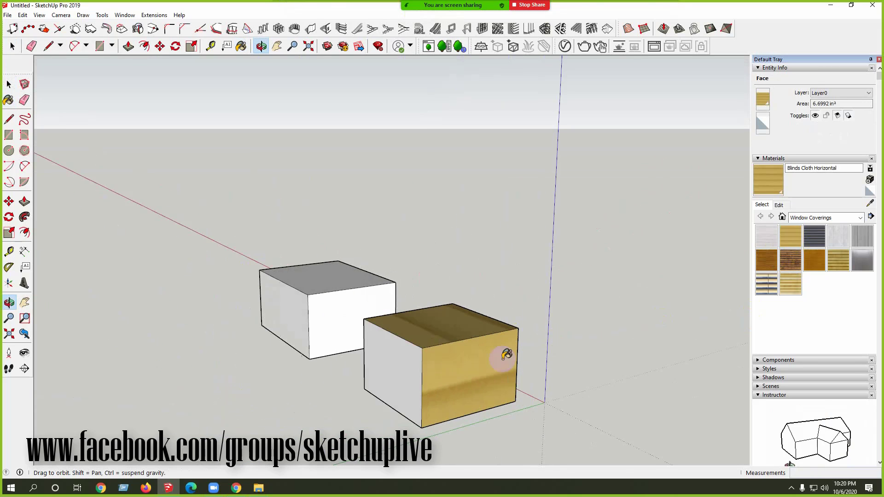
{"action": "mouse_move", "coordinate": [414, 375]}
{"action": "middle_mouse_down"}
{"action": "mouse_move", "coordinate": [544, 310]}
{"action": "mouse_move", "coordinate": [440, 354]}
{"action": "mouse_move", "coordinate": [438, 258]}
{"action": "mouse_move", "coordinate": [460, 381]}
{"action": "middle_mouse_up"}
{"action": "left_click", "coordinate": [413, 337]}
{"action": "left_click", "coordinate": [516, 369]}
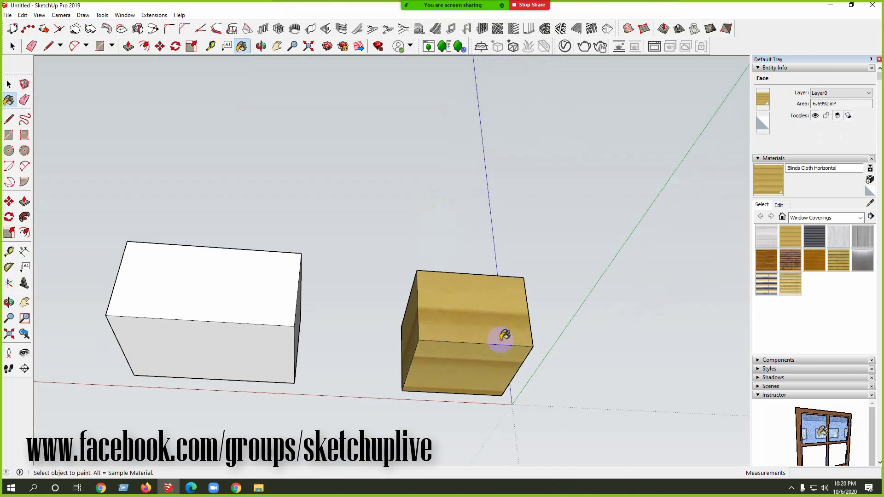
{"action": "middle_click_drag", "start_coordinate": [505, 335], "coordinate": [300, 410]}
{"action": "key", "text": "space"}
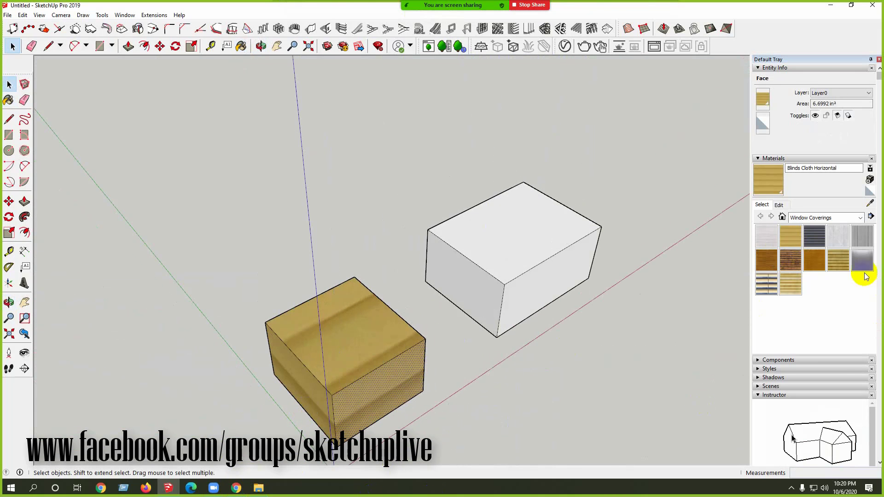
Step: Paint the whole grouped box with the Window Covering 02 material
{"action": "left_click", "coordinate": [791, 285]}
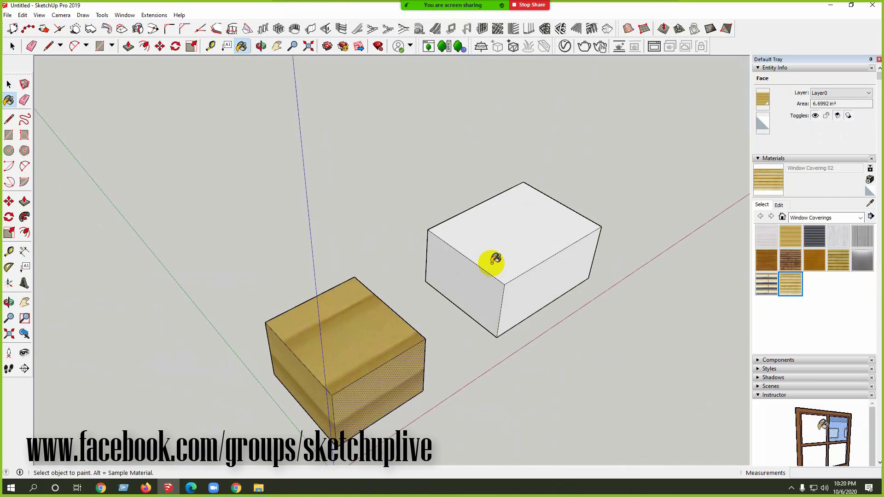
{"action": "left_click", "coordinate": [492, 262]}
{"action": "mouse_move", "coordinate": [559, 322]}
{"action": "middle_mouse_down"}
{"action": "mouse_move", "coordinate": [166, 292]}
{"action": "mouse_move", "coordinate": [499, 381]}
{"action": "mouse_move", "coordinate": [590, 315]}
{"action": "mouse_move", "coordinate": [523, 355]}
{"action": "mouse_move", "coordinate": [523, 399]}
{"action": "mouse_move", "coordinate": [488, 335]}
{"action": "mouse_move", "coordinate": [519, 382]}
{"action": "mouse_move", "coordinate": [493, 298]}
{"action": "mouse_move", "coordinate": [488, 312]}
{"action": "middle_mouse_up"}
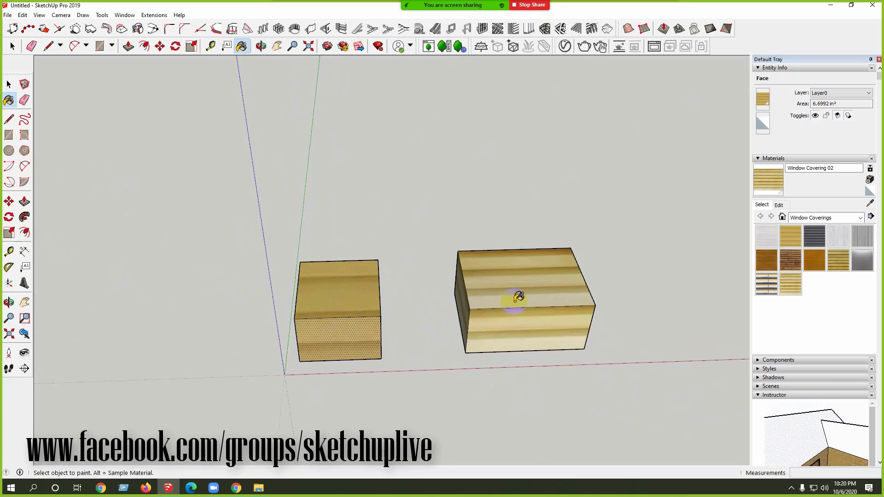
Step: Select the grouped box as a single object
{"action": "left_click", "coordinate": [316, 296]}
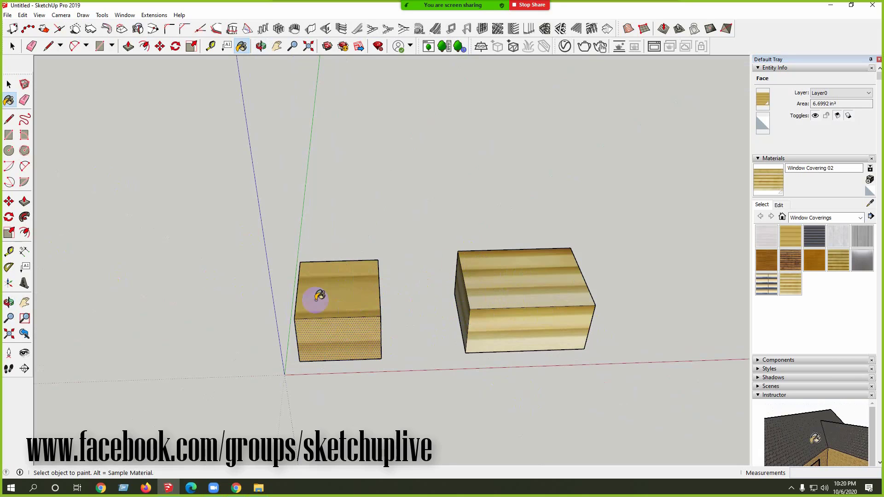
{"action": "mouse_move", "coordinate": [233, 262]}
{"action": "middle_mouse_down"}
{"action": "mouse_move", "coordinate": [490, 302]}
{"action": "mouse_move", "coordinate": [391, 300]}
{"action": "middle_mouse_up"}
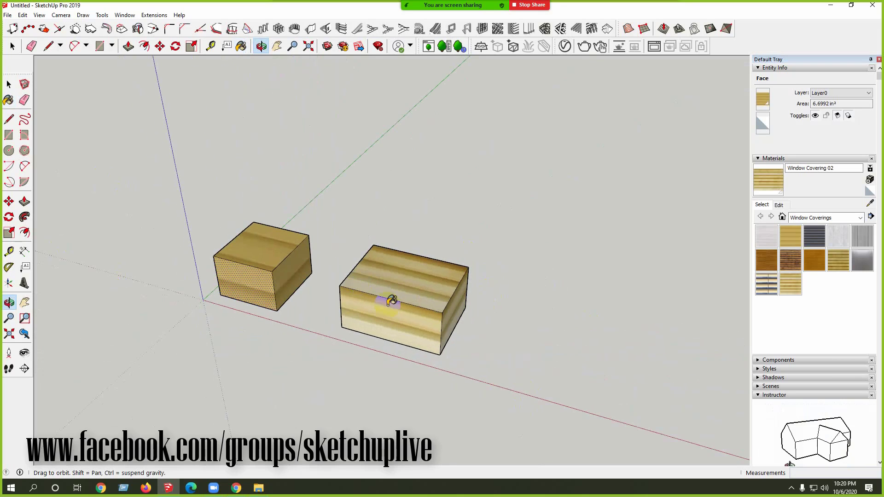
{"action": "key", "text": "space"}
{"action": "middle_click_drag", "start_coordinate": [414, 328], "coordinate": [440, 336]}
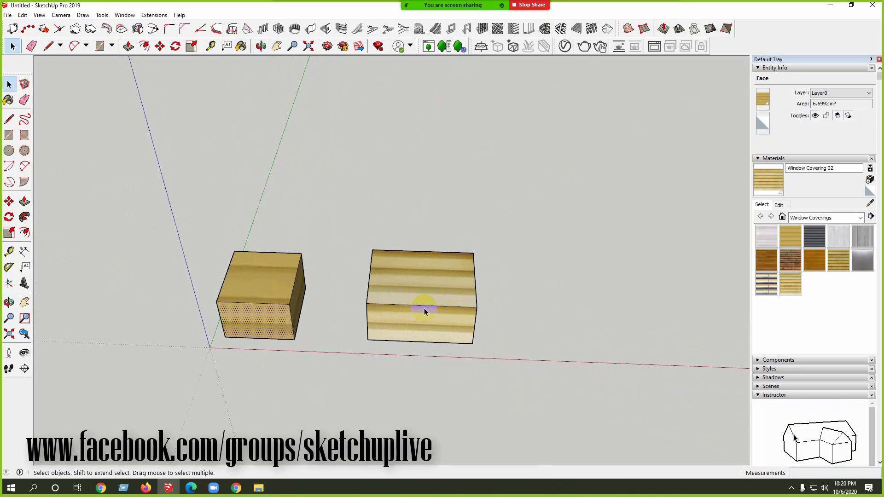
{"action": "left_click", "coordinate": [424, 307]}
{"action": "middle_click_drag", "start_coordinate": [424, 306], "coordinate": [110, 229]}
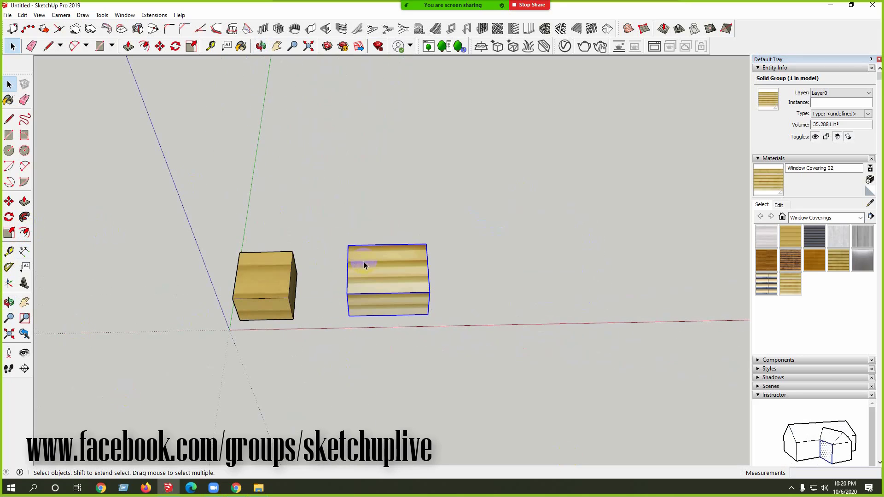
Step: Enclose the ungrouped box in a selection window to select its faces and edges, and clear the selection
{"action": "left_click", "coordinate": [284, 221]}
{"action": "left_click_drag", "start_coordinate": [319, 211], "coordinate": [180, 442]}
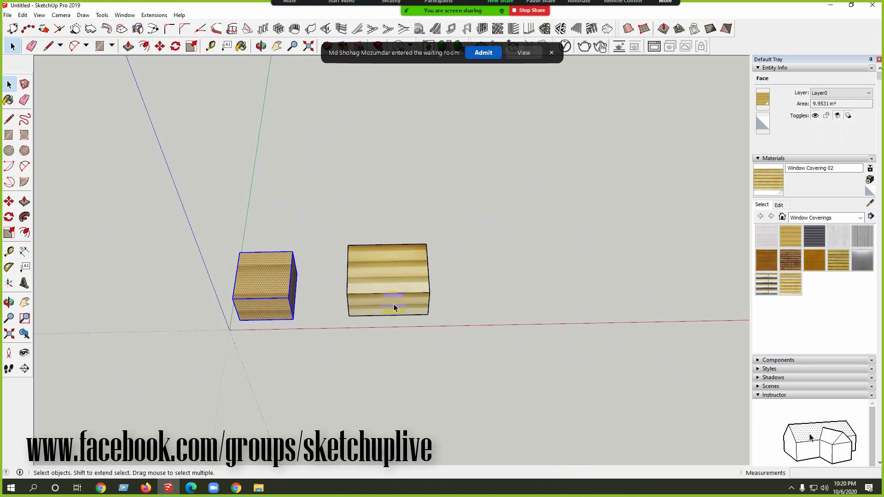
{"action": "middle_click_drag", "start_coordinate": [394, 302], "coordinate": [329, 289]}
{"action": "scroll", "coordinate": [329, 290], "scroll_direction": "up", "scroll_amount": 3}
{"action": "left_click", "coordinate": [408, 343]}
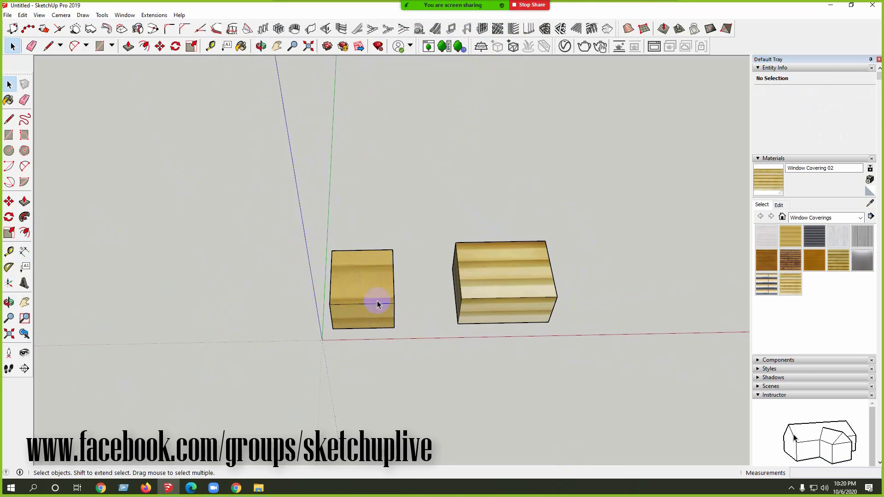
Step: Try to move the ungrouped box after catching all its faces and edges in a crossing selection
{"action": "middle_click_drag", "start_coordinate": [371, 310], "coordinate": [430, 233]}
{"action": "left_click", "coordinate": [405, 249]}
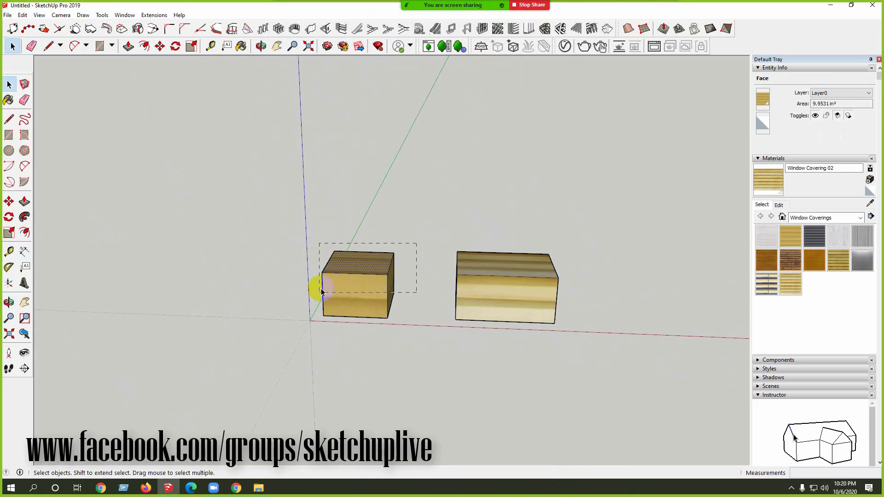
{"action": "left_click_drag", "start_coordinate": [321, 291], "coordinate": [319, 270]}
{"action": "left_click", "coordinate": [6, 200]}
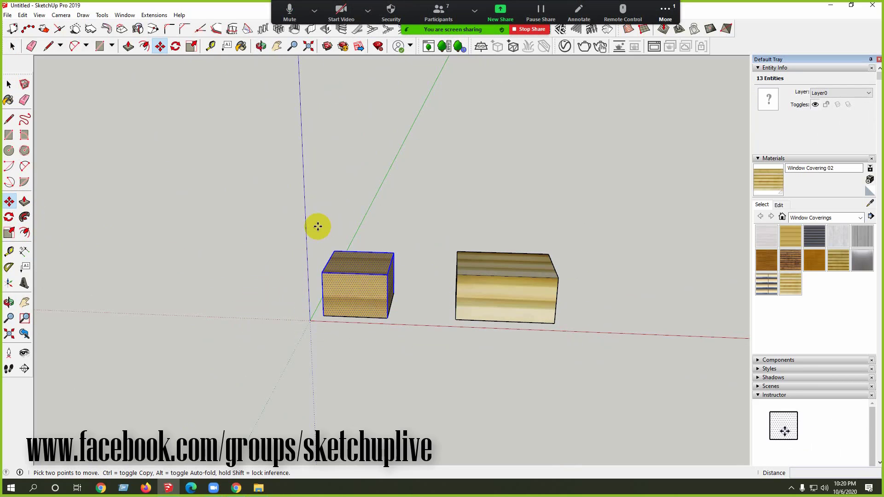
{"action": "middle_click_drag", "start_coordinate": [316, 223], "coordinate": [332, 368]}
{"action": "key", "text": "space"}
Step: Move the whole grouped box about 10 7/8" away from the red axis, and about 5 1/2" back toward it
{"action": "left_click", "coordinate": [487, 296]}
{"action": "left_click", "coordinate": [9, 201]}
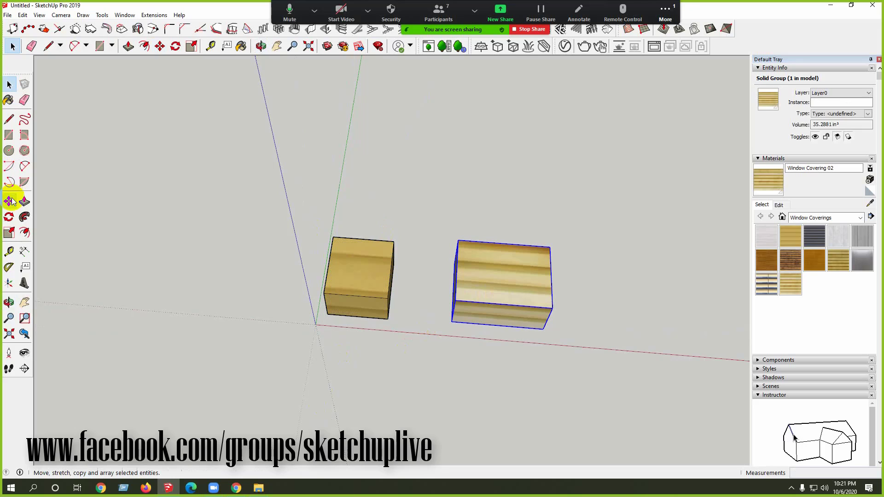
{"action": "left_click_drag", "start_coordinate": [452, 321], "coordinate": [478, 231]}
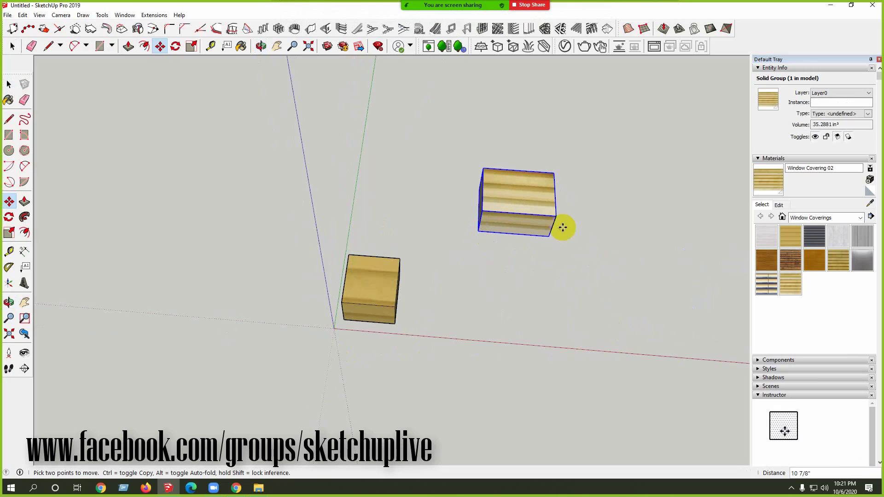
{"action": "left_click_drag", "start_coordinate": [545, 238], "coordinate": [558, 310]}
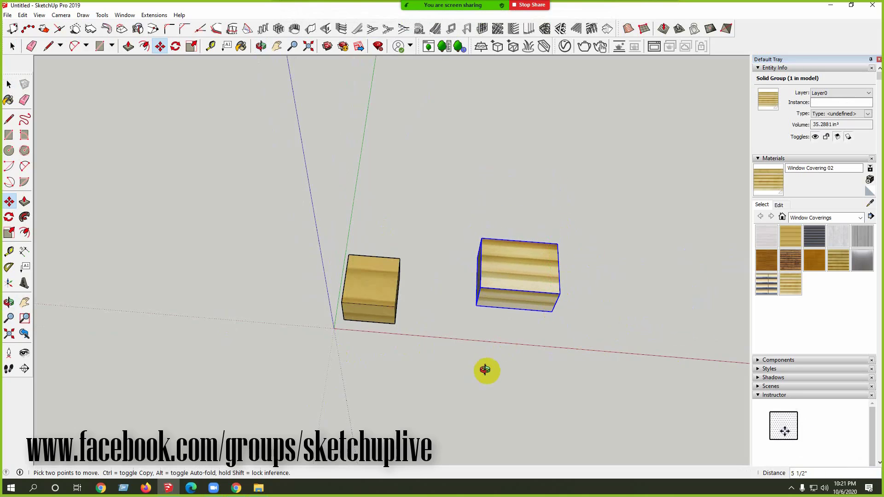
Step: Try to move only the ungrouped box's top face in several directions, letting the connected side faces stretch with it
{"action": "middle_click_drag", "start_coordinate": [485, 368], "coordinate": [415, 298]}
{"action": "scroll", "coordinate": [415, 299], "scroll_direction": "up", "scroll_amount": 3}
{"action": "key", "text": "space"}
{"action": "left_click", "coordinate": [346, 299]}
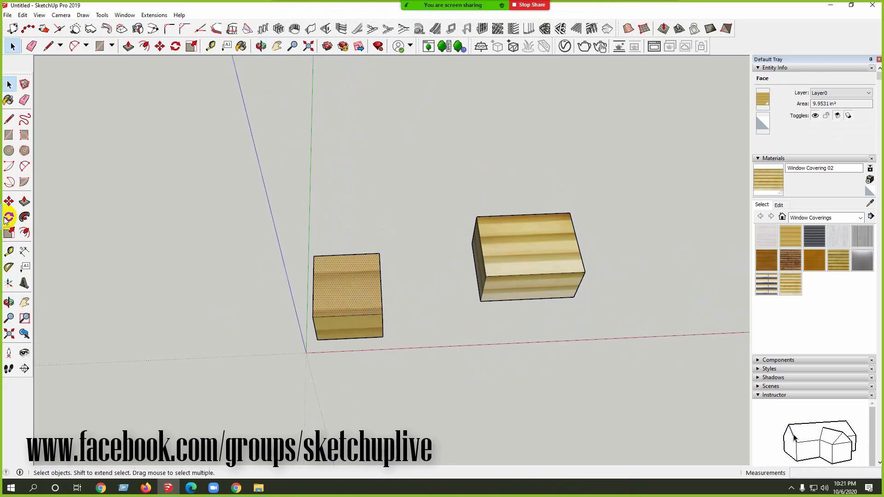
{"action": "left_click", "coordinate": [8, 201]}
{"action": "left_click", "coordinate": [313, 320]}
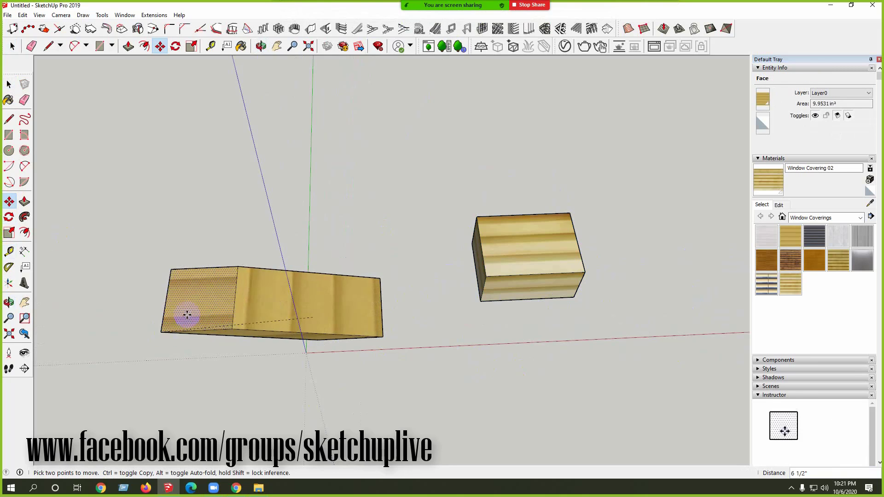
{"action": "middle_click_drag", "start_coordinate": [286, 267], "coordinate": [301, 339]}
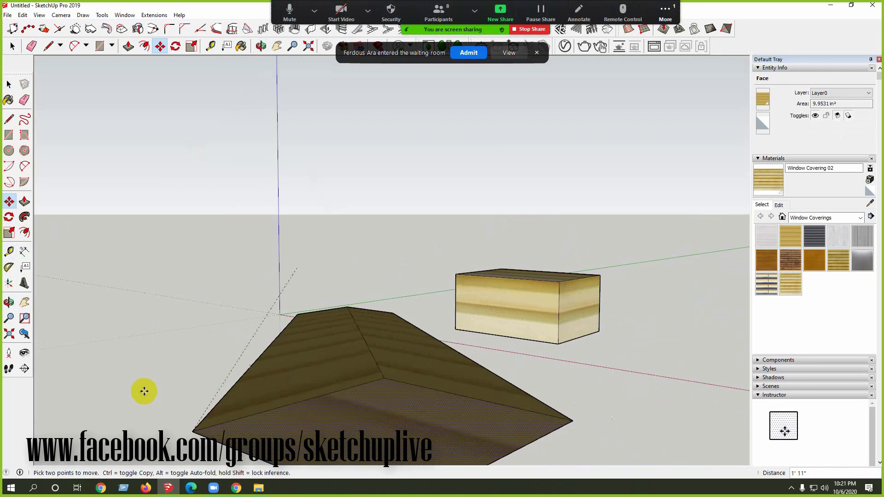
{"action": "left_click", "coordinate": [332, 256]}
{"action": "middle_click_drag", "start_coordinate": [331, 256], "coordinate": [47, 255]}
{"action": "left_click", "coordinate": [47, 255]}
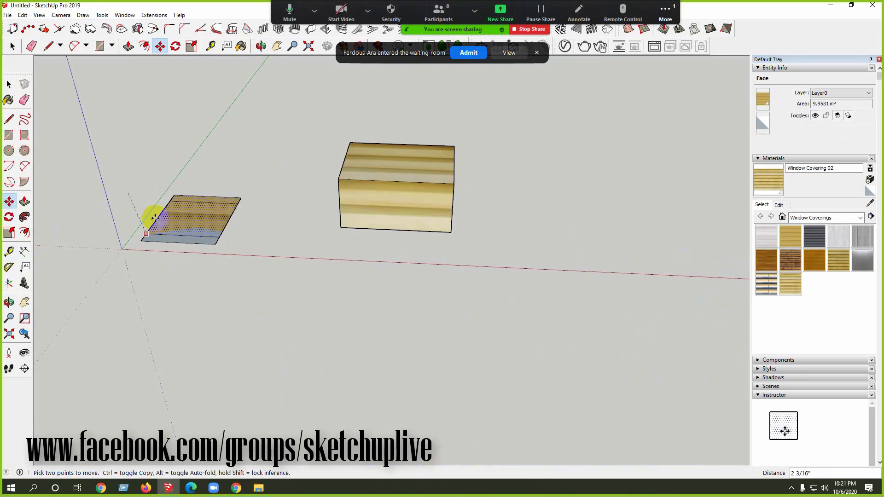
{"action": "left_click", "coordinate": [250, 134]}
{"action": "key", "text": "space"}
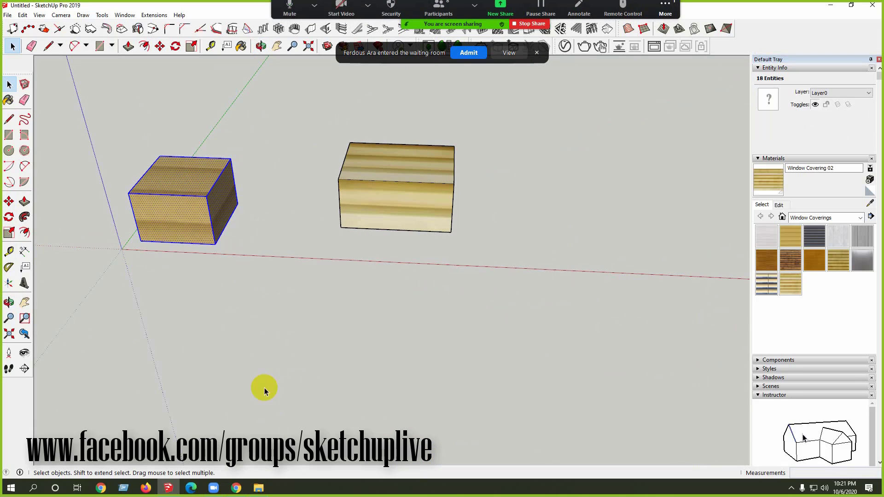
Step: Try to move the front top corner of the ungrouped box upward and sideways, and cancel the move
{"action": "middle_click_drag", "start_coordinate": [262, 388], "coordinate": [339, 331]}
{"action": "left_click", "coordinate": [338, 332]}
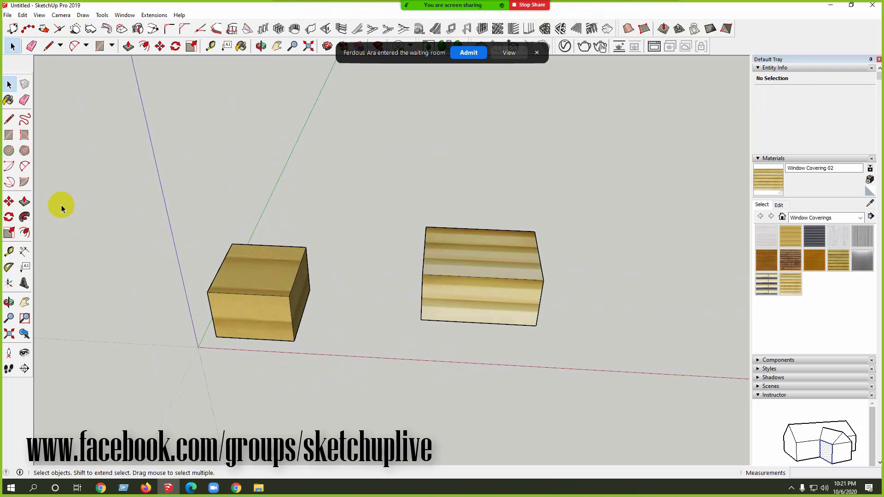
{"action": "left_click", "coordinate": [9, 202]}
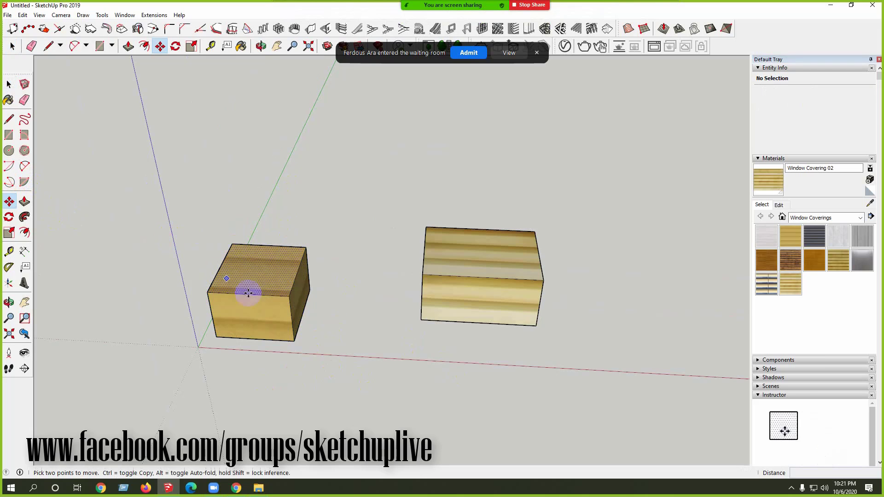
{"action": "left_click", "coordinate": [287, 296]}
{"action": "middle_click_drag", "start_coordinate": [286, 296], "coordinate": [256, 167]}
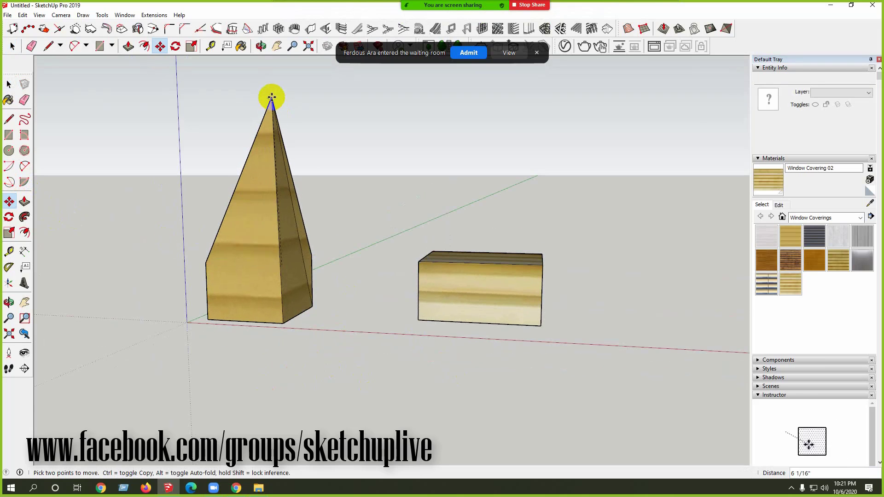
{"action": "left_click", "coordinate": [294, 195]}
{"action": "middle_click_drag", "start_coordinate": [294, 195], "coordinate": [214, 407]}
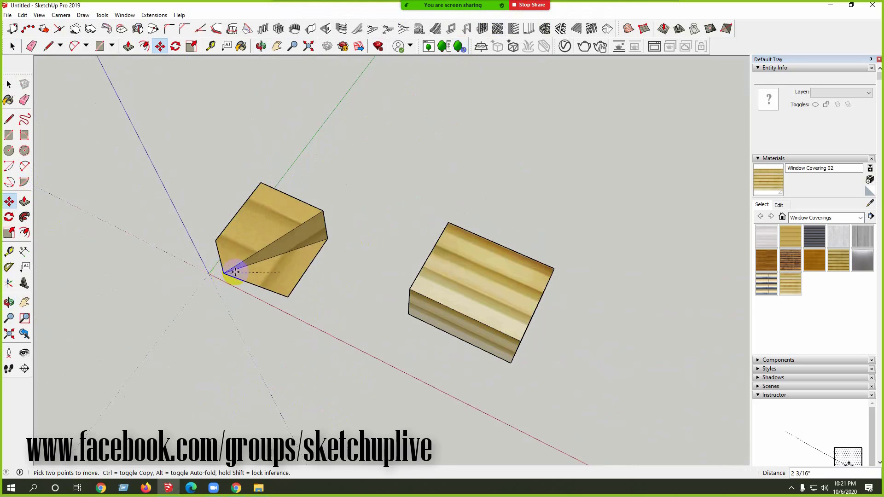
{"action": "key", "text": "Escape"}
{"action": "key", "text": "space"}
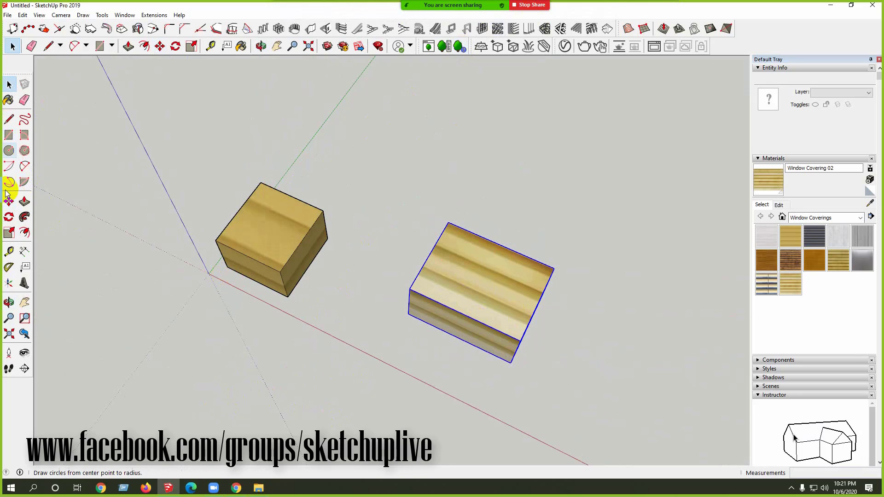
Step: Try to move the grouped box by its top corner along the ground and upward, and cancel the move
{"action": "key", "text": "m"}
{"action": "left_click", "coordinate": [519, 340]}
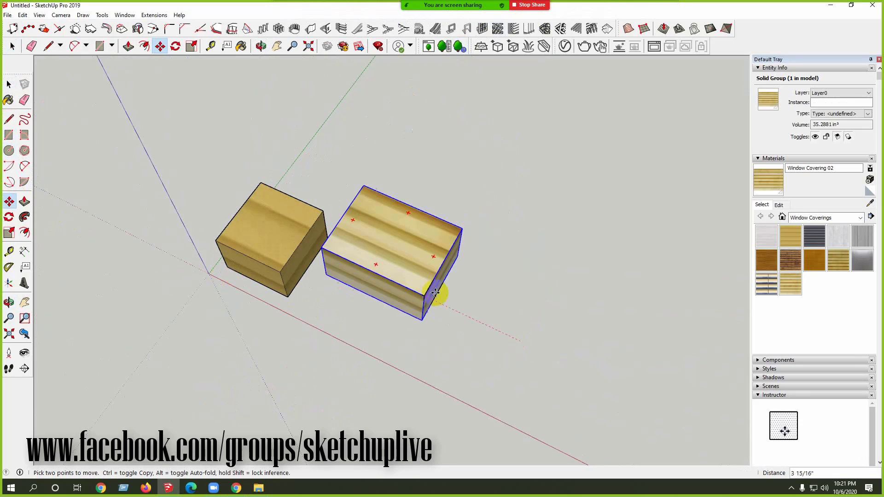
{"action": "middle_click_drag", "start_coordinate": [444, 292], "coordinate": [401, 200]}
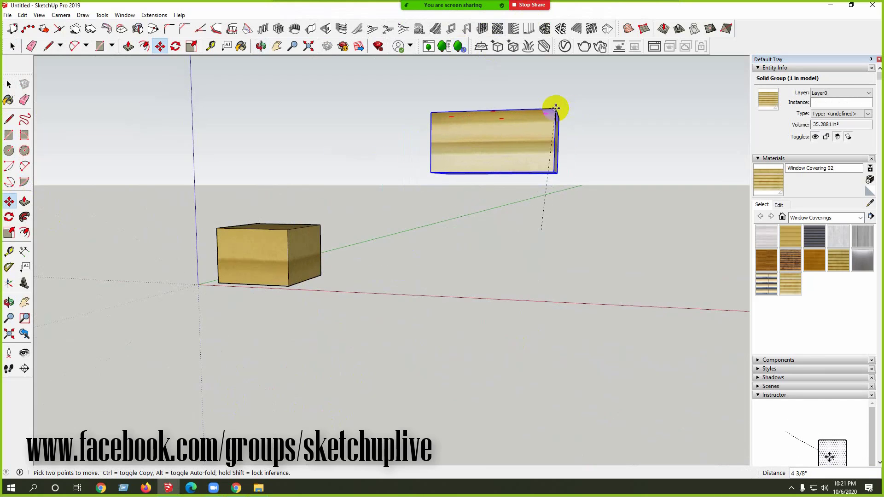
{"action": "key", "text": "Escape"}
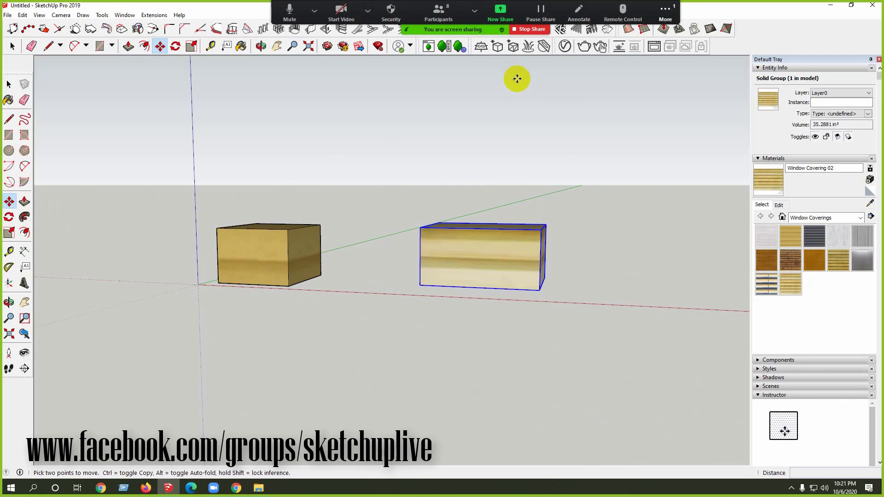
Step: Check the meeting's participant list and dismiss it
{"action": "left_click", "coordinate": [454, 9]}
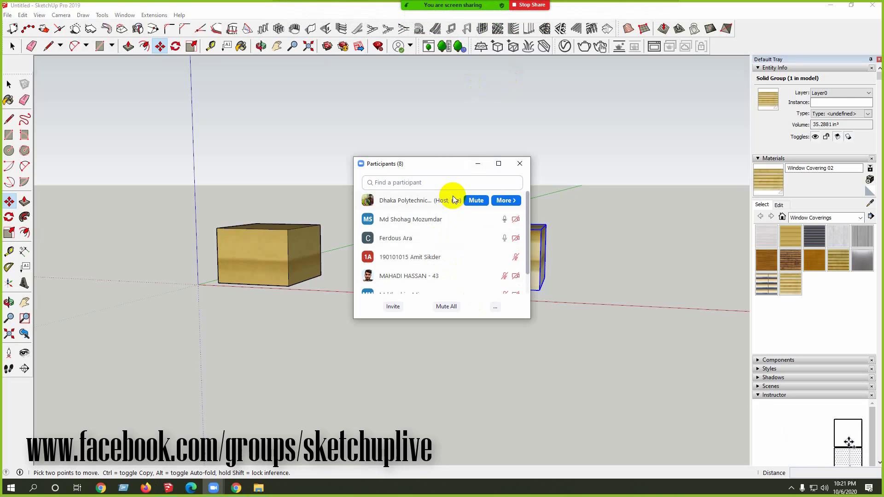
{"action": "mouse_move", "coordinate": [478, 163]}
{"action": "middle_mouse_down"}
{"action": "mouse_move", "coordinate": [499, 392]}
{"action": "mouse_move", "coordinate": [288, 258]}
{"action": "middle_mouse_up"}
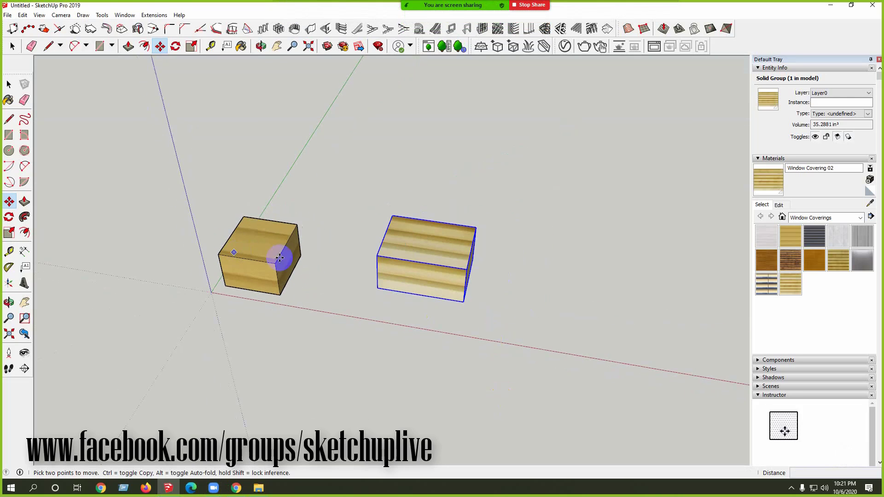
Step: Delete all geometry of the ungrouped box and the grouped box, leaving the model empty
{"action": "key", "text": "space"}
{"action": "scroll", "coordinate": [267, 249], "scroll_direction": "up", "scroll_amount": 2}
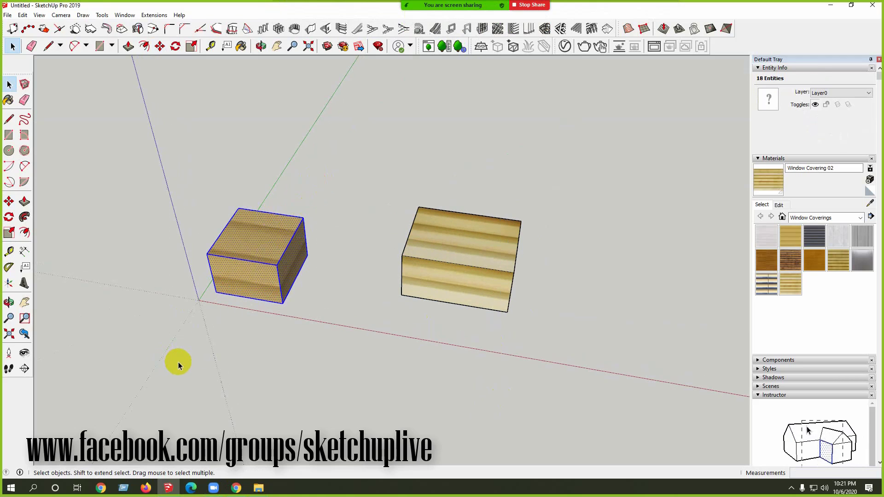
{"action": "key", "text": "Delete"}
{"action": "left_click", "coordinate": [479, 272]}
{"action": "key", "text": "Delete"}
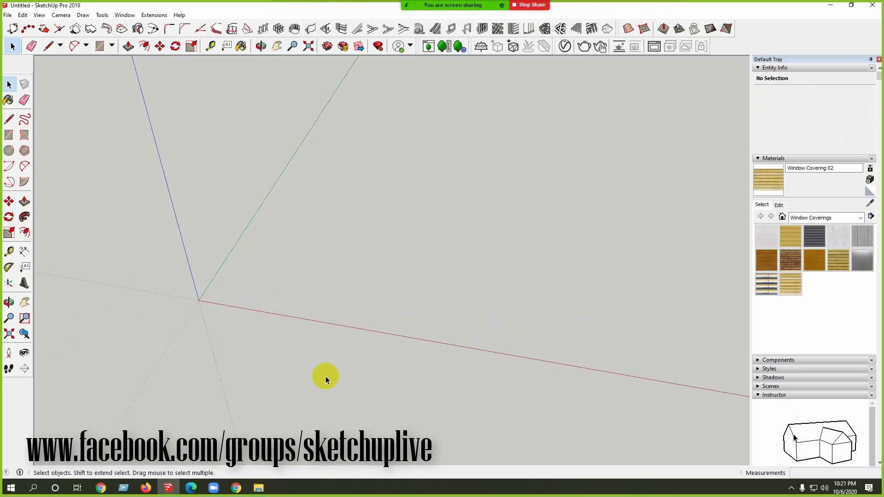
{"action": "middle_click_drag", "start_coordinate": [300, 207], "coordinate": [244, 339]}
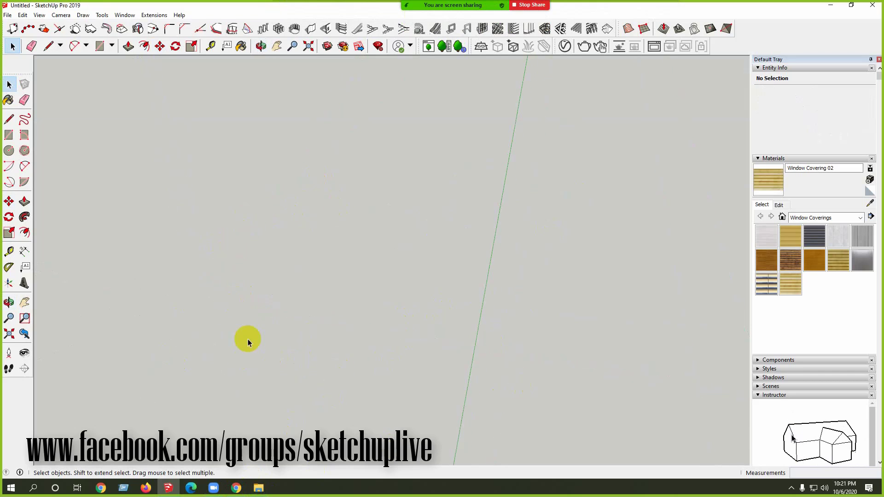
{"action": "scroll", "coordinate": [371, 281], "scroll_direction": "down", "scroll_amount": 1}
{"action": "scroll", "coordinate": [416, 286], "scroll_direction": "down", "scroll_amount": 4}
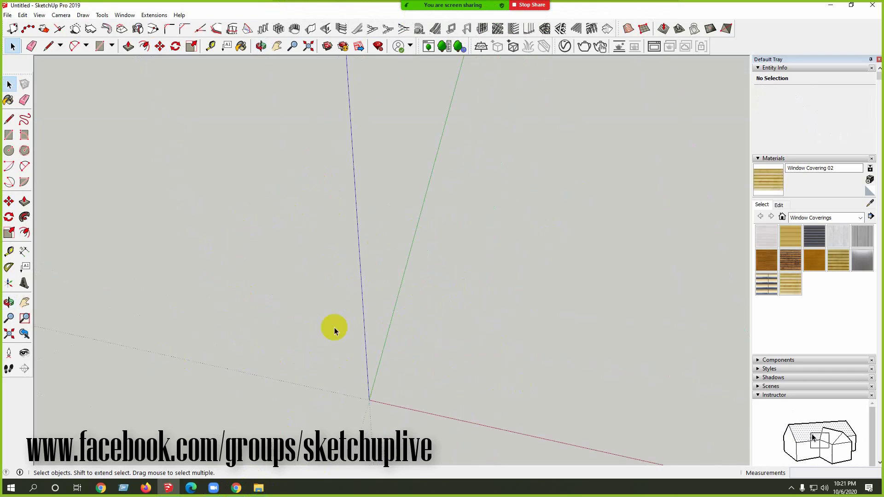
{"action": "middle_click_drag", "start_coordinate": [485, 161], "coordinate": [462, 166]}
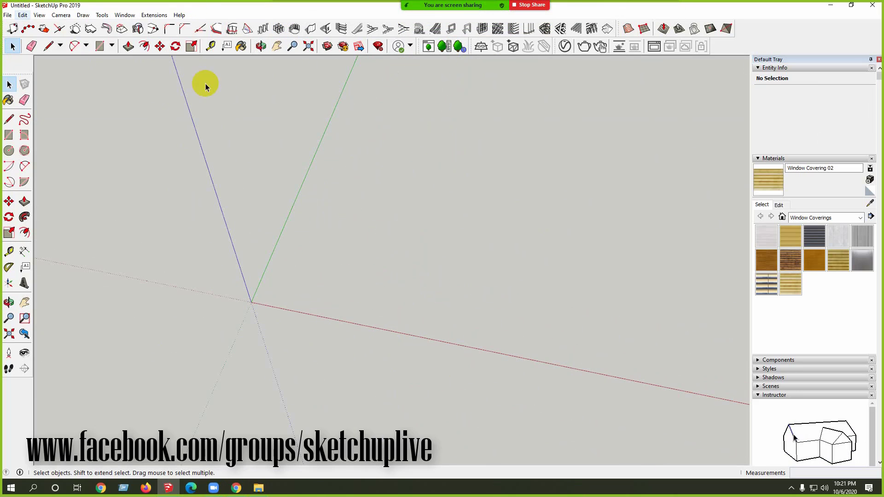
Step: Minimize the open windows to reach the desktop, and open the cp1.dwg floor plan in AutoCAD 2017
{"action": "left_click", "coordinate": [831, 7]}
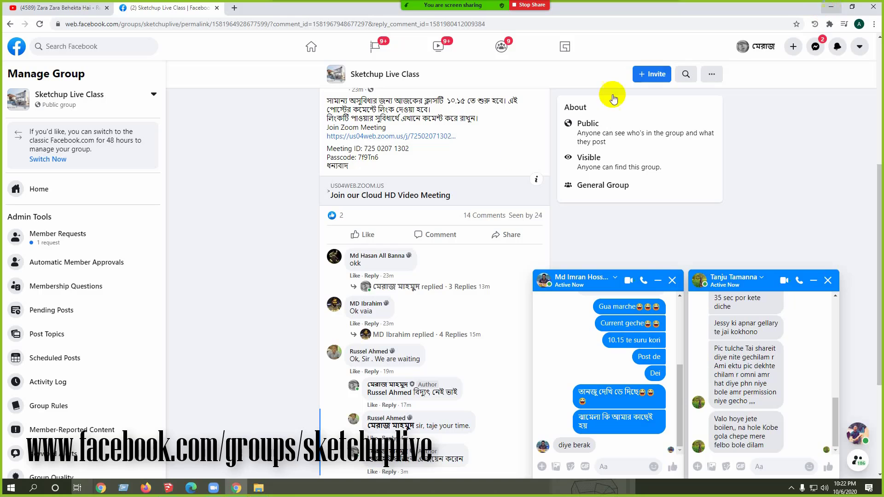
{"action": "left_click", "coordinate": [828, 7]}
{"action": "right_click", "coordinate": [243, 199]}
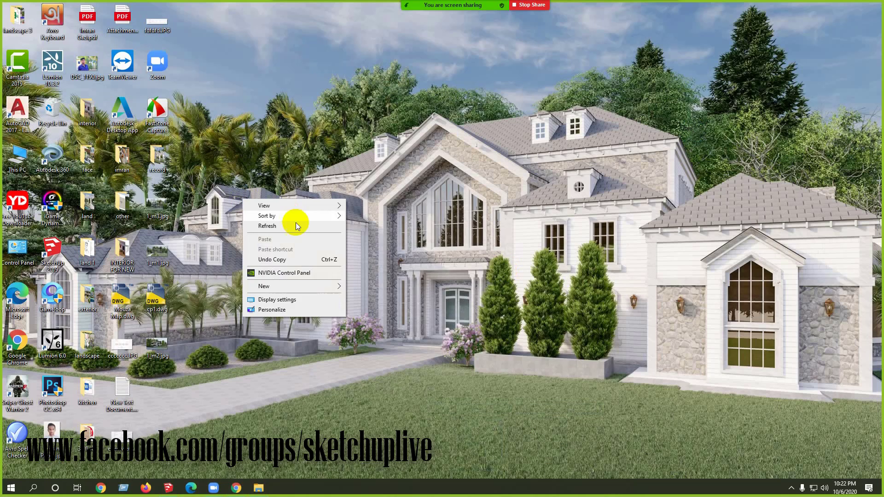
{"action": "left_click", "coordinate": [294, 225]}
{"action": "right_click", "coordinate": [285, 212]}
{"action": "left_click", "coordinate": [284, 270]}
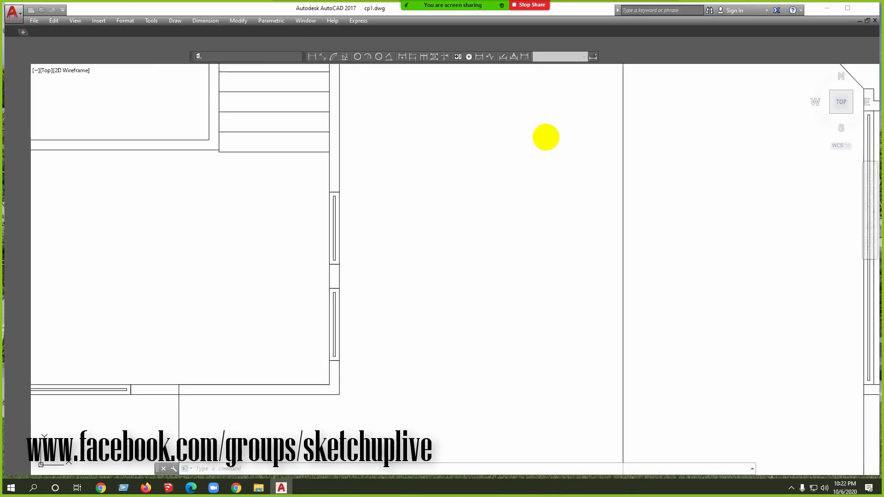
{"action": "scroll", "coordinate": [497, 249], "scroll_direction": "down", "scroll_amount": 3}
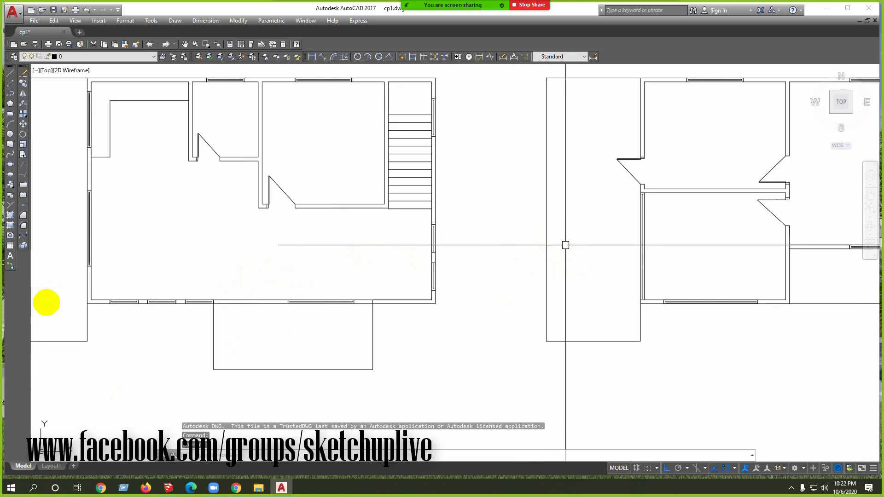
Step: Examine both floor plans of the cp1.dwg drawing side by side in AutoCAD
{"action": "scroll", "coordinate": [87, 247], "scroll_direction": "down", "scroll_amount": 3}
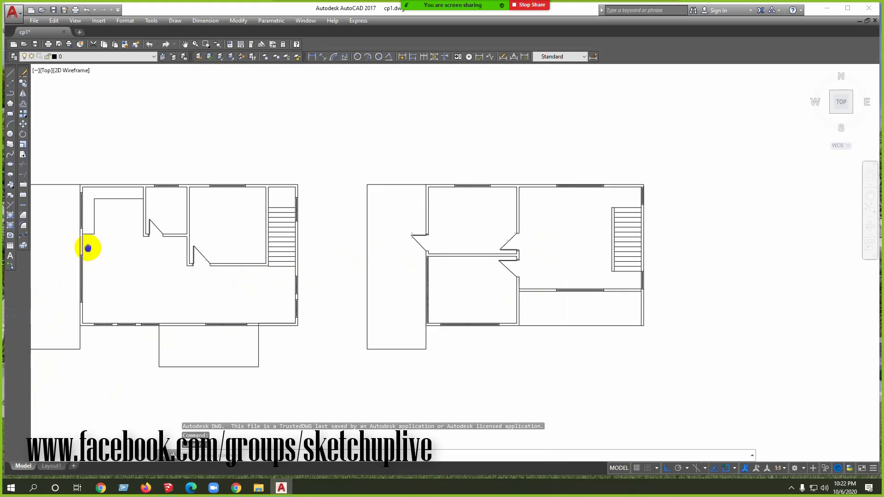
{"action": "scroll", "coordinate": [299, 240], "scroll_direction": "down", "scroll_amount": 3}
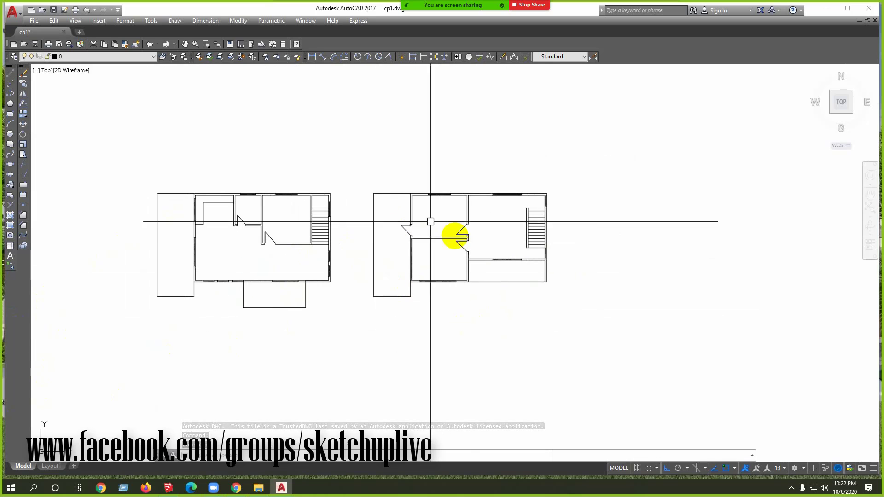
{"action": "scroll", "coordinate": [290, 256], "scroll_direction": "up", "scroll_amount": 2}
{"action": "scroll", "coordinate": [207, 273], "scroll_direction": "down", "scroll_amount": 2}
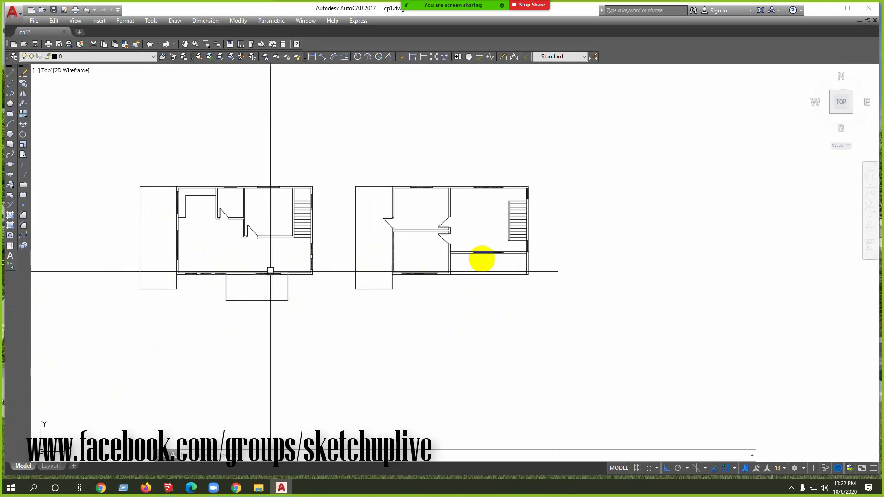
Step: Minimize AutoCAD, view the desktop's house renders from 1_m3.jpg to 1_m1.jpg, and close the photo viewer
{"action": "left_click", "coordinate": [824, 9]}
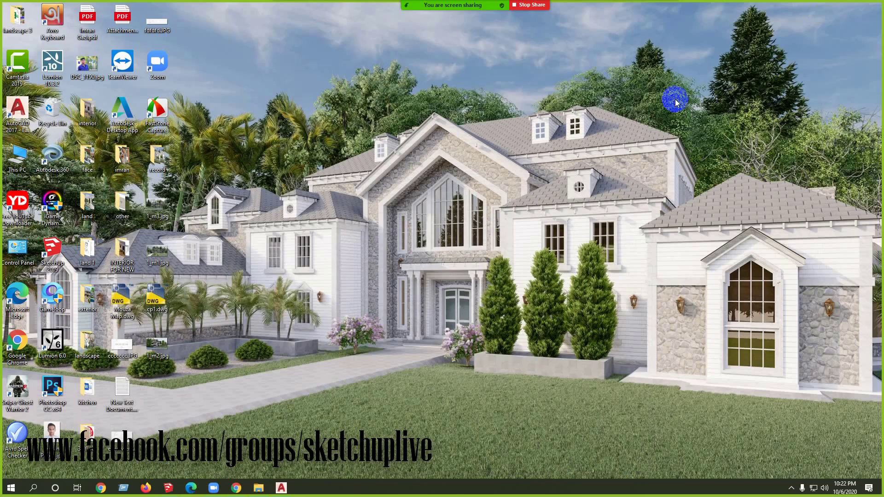
{"action": "double_click", "coordinate": [166, 214]}
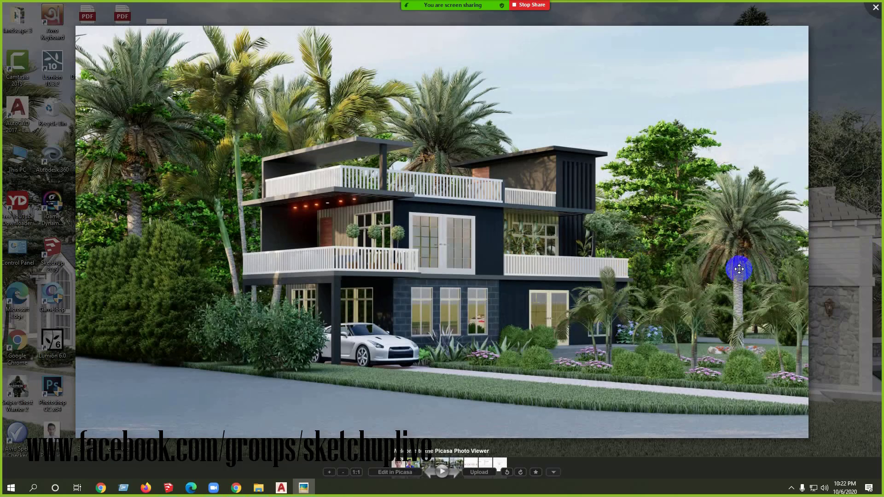
{"action": "scroll", "coordinate": [739, 269], "scroll_direction": "down", "scroll_amount": 1}
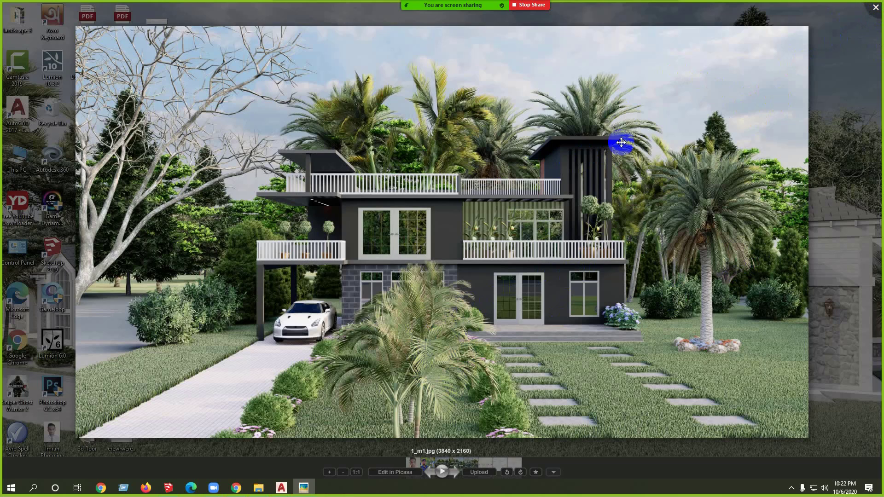
{"action": "scroll", "coordinate": [861, 24], "scroll_direction": "down", "scroll_amount": 5}
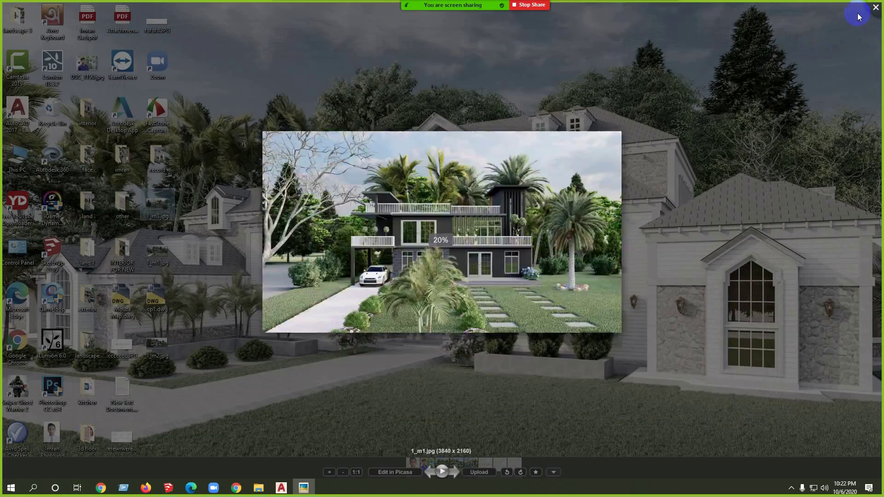
{"action": "left_click", "coordinate": [858, 17]}
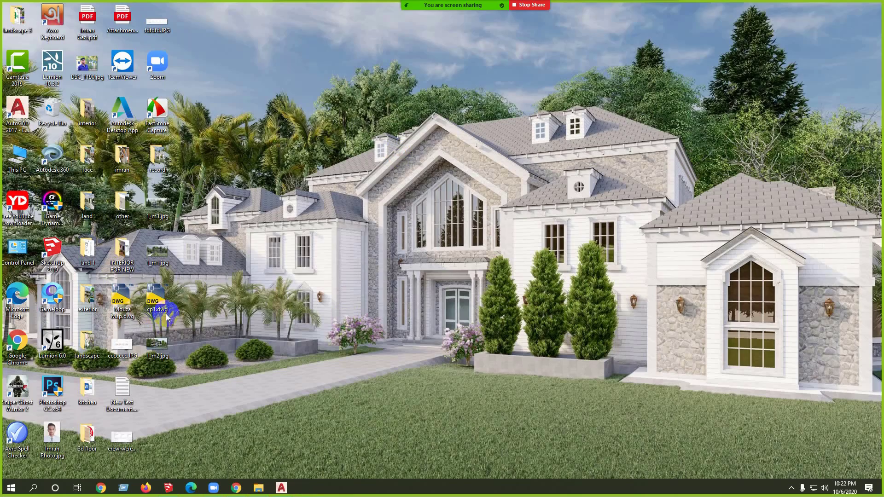
Step: Reopen cp1.dwg in AutoCAD, inspect its two floor plans up close, and minimize the program
{"action": "double_click", "coordinate": [157, 298]}
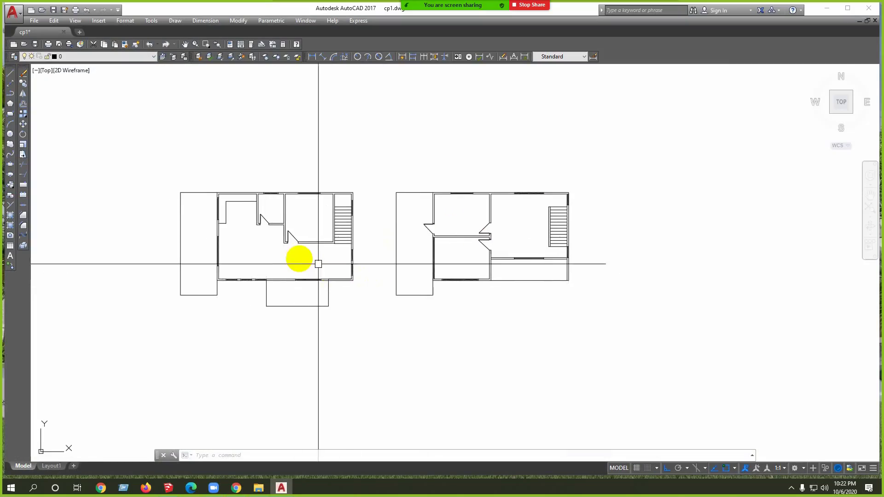
{"action": "scroll", "coordinate": [296, 256], "scroll_direction": "up", "scroll_amount": 4}
{"action": "scroll", "coordinate": [359, 258], "scroll_direction": "down", "scroll_amount": 2}
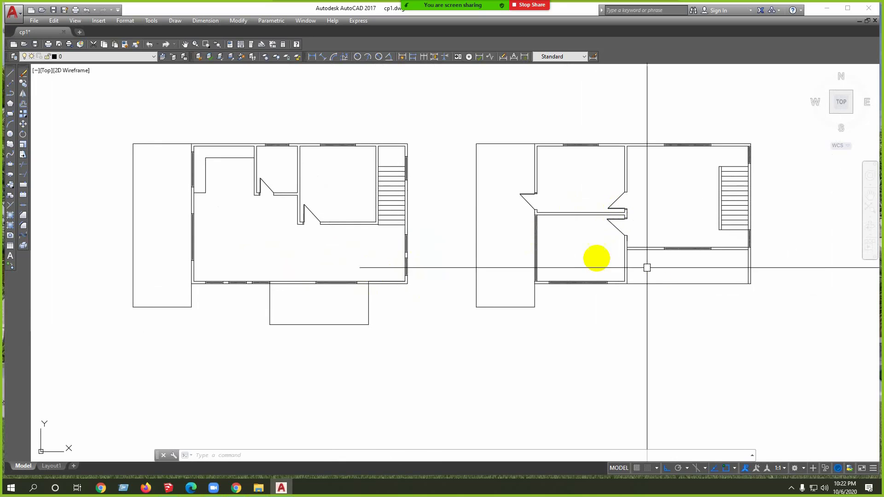
{"action": "middle_click_drag", "start_coordinate": [183, 219], "coordinate": [219, 219]}
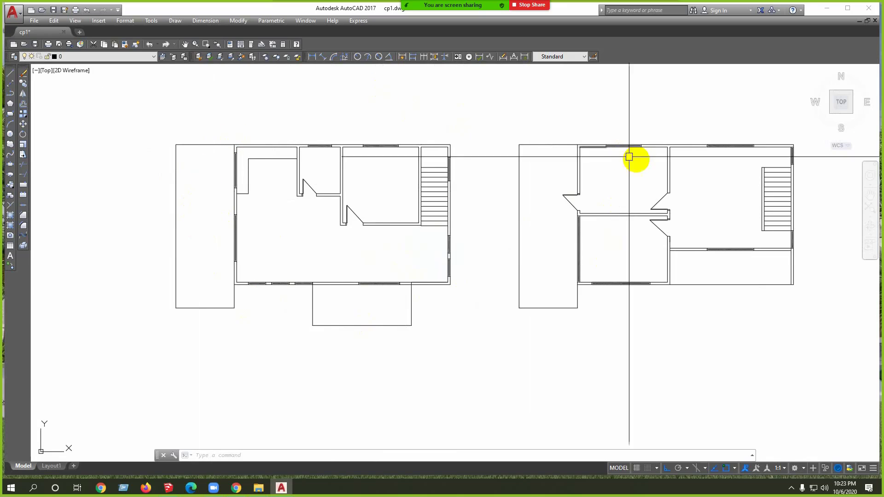
{"action": "middle_click_drag", "start_coordinate": [731, 207], "coordinate": [680, 212]}
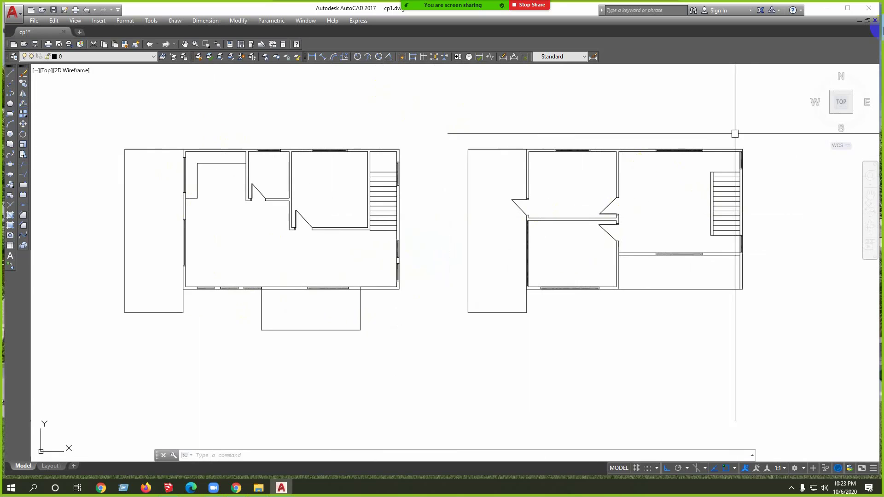
{"action": "left_click", "coordinate": [831, 11]}
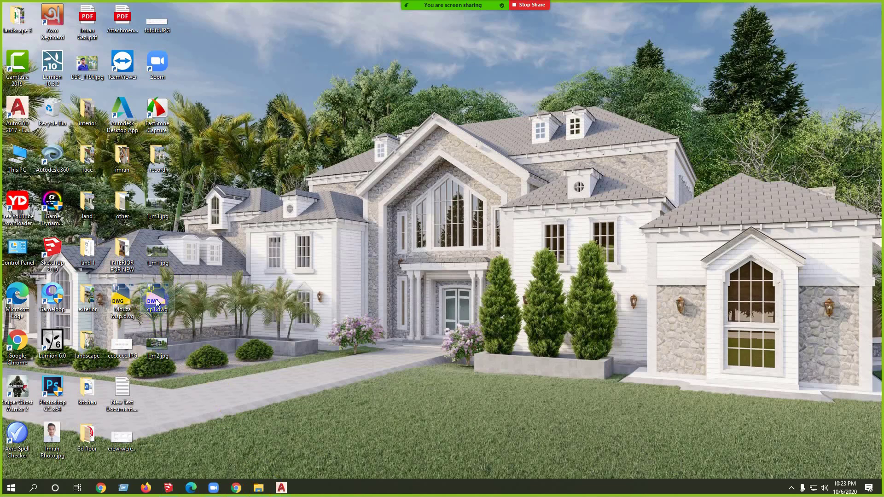
Step: Switch to SketchUp and begin a file import with the file type set to AutoCAD Files (*.dwg, *.dxf)
{"action": "left_click", "coordinate": [172, 488]}
{"action": "middle_click_drag", "start_coordinate": [306, 443], "coordinate": [322, 331]}
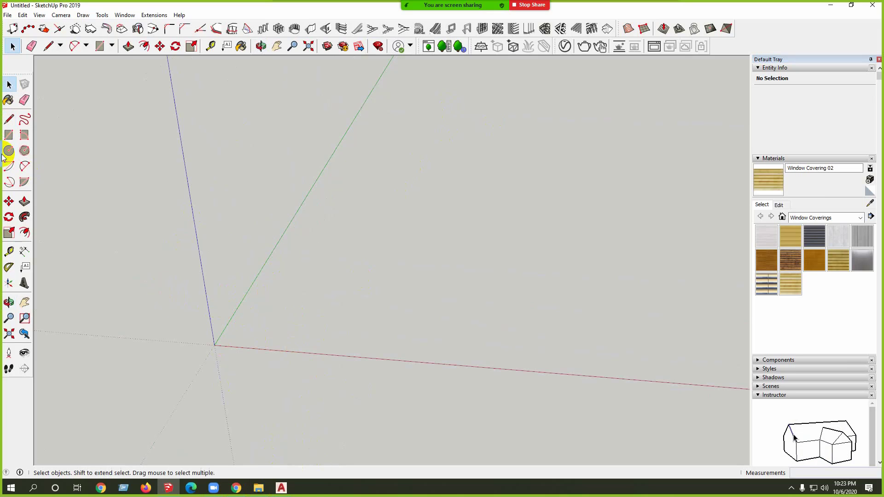
{"action": "left_click", "coordinate": [9, 16]}
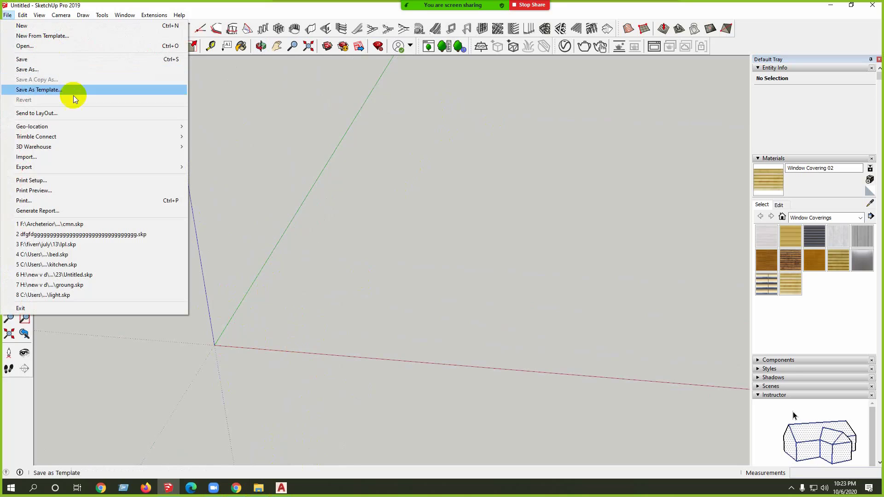
{"action": "left_click", "coordinate": [85, 160]}
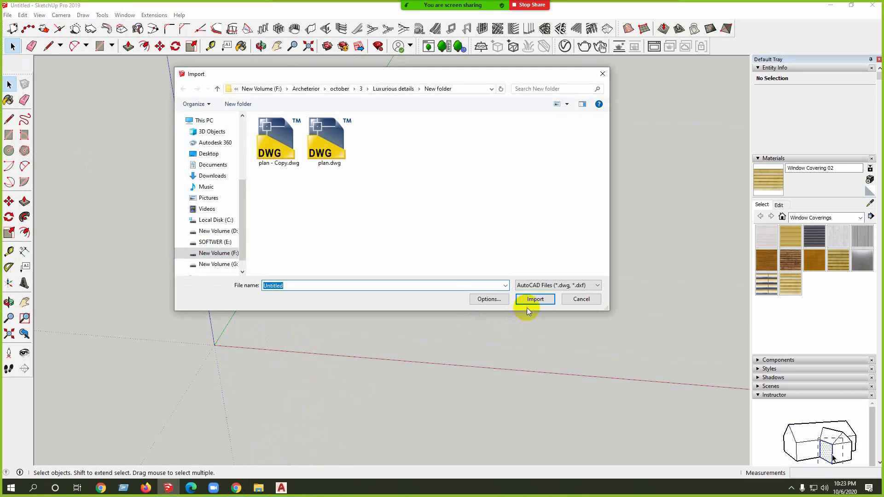
{"action": "left_click", "coordinate": [591, 288]}
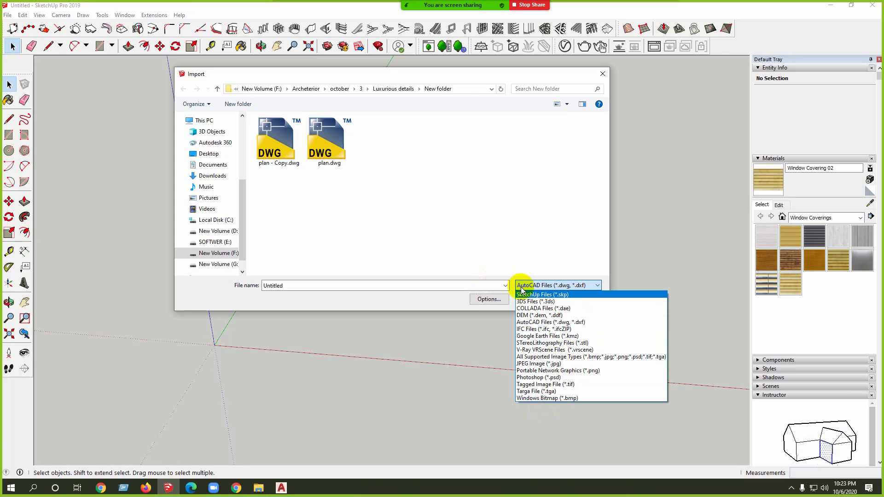
{"action": "left_click", "coordinate": [568, 322]}
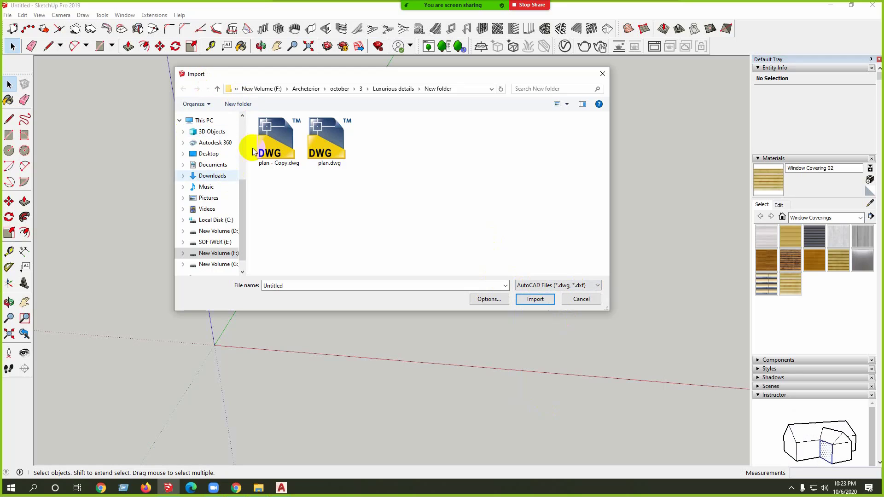
Step: Import cp1.dwg from the Desktop folder into the empty model
{"action": "left_click", "coordinate": [216, 155]}
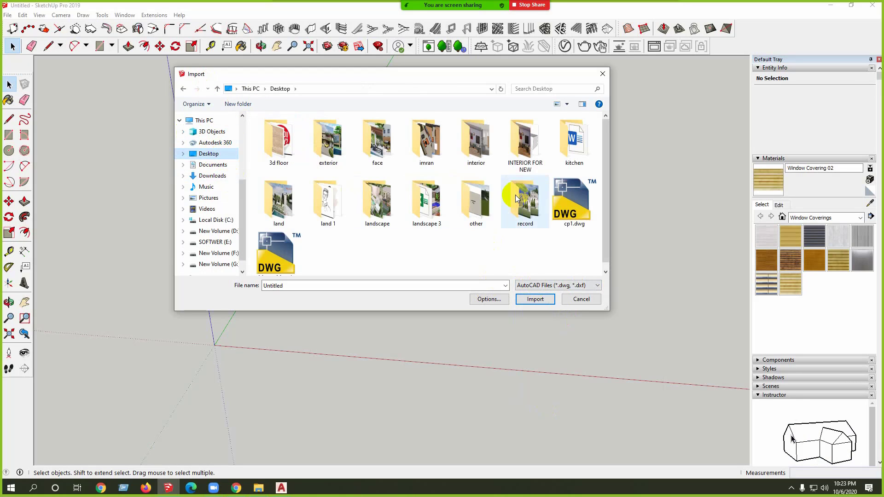
{"action": "left_click", "coordinate": [575, 198]}
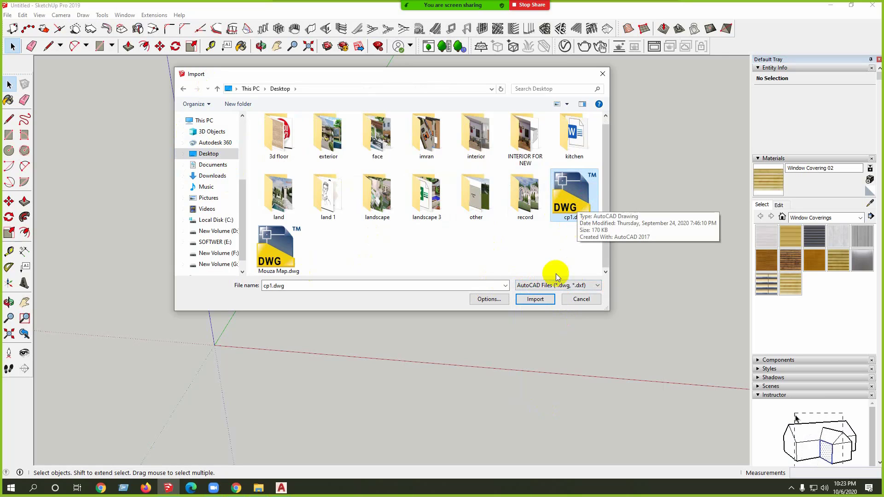
{"action": "left_click", "coordinate": [542, 300]}
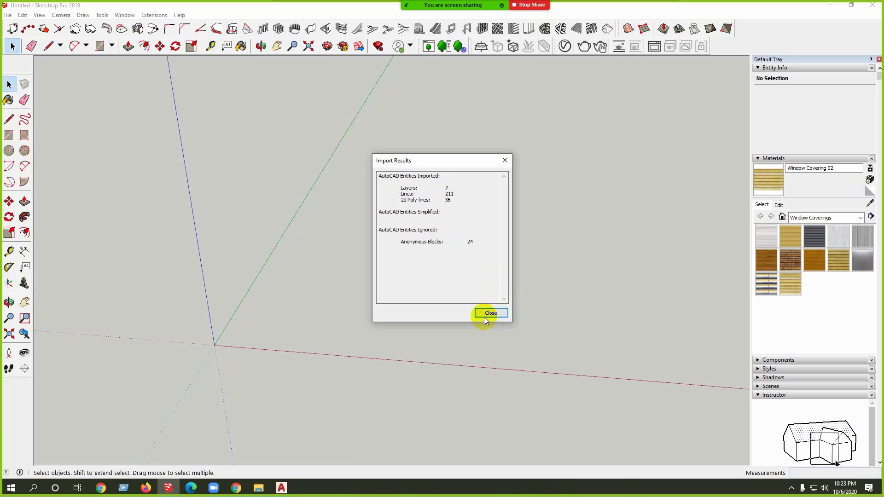
Step: Dismiss the import results and examine the imported floor plans, focusing on the plan nearest the origin
{"action": "scroll", "coordinate": [504, 300], "scroll_direction": "down", "scroll_amount": 3}
{"action": "middle_click_drag", "start_coordinate": [542, 258], "coordinate": [645, 245]}
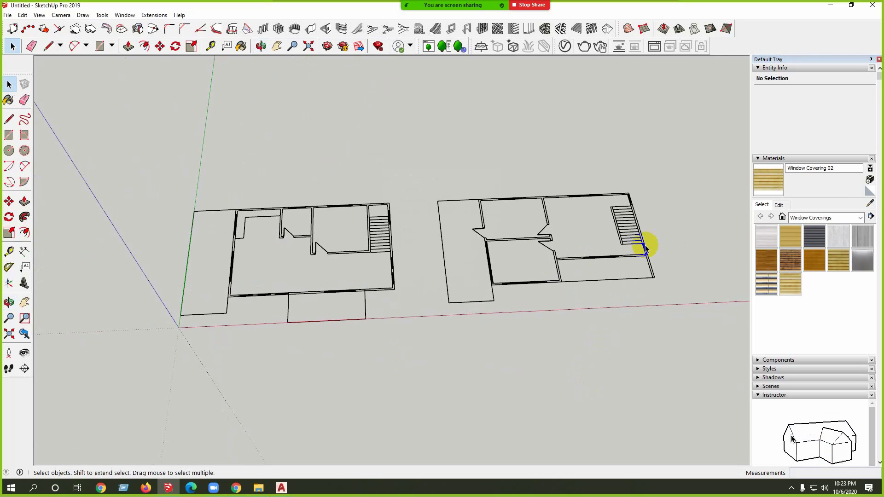
{"action": "scroll", "coordinate": [647, 231], "scroll_direction": "up", "scroll_amount": 3}
{"action": "scroll", "coordinate": [378, 232], "scroll_direction": "down", "scroll_amount": 3}
{"action": "scroll", "coordinate": [405, 312], "scroll_direction": "up", "scroll_amount": 4}
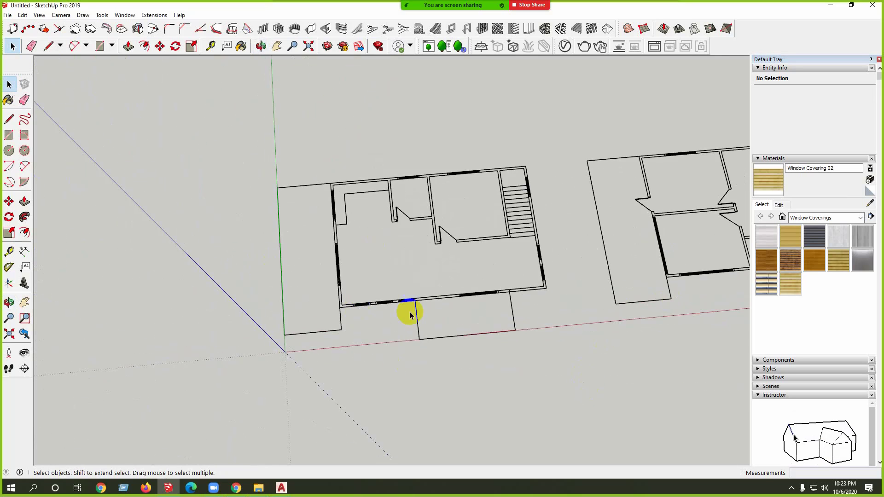
{"action": "scroll", "coordinate": [459, 293], "scroll_direction": "up", "scroll_amount": 5}
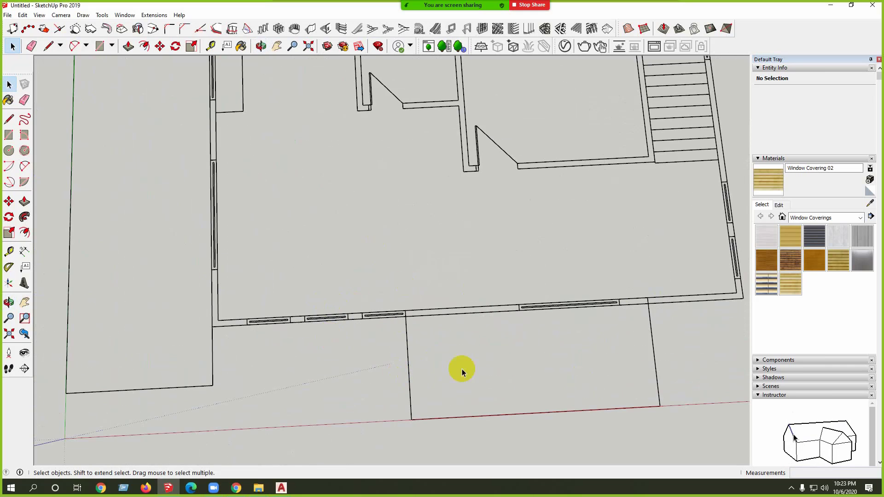
{"action": "middle_click_drag", "start_coordinate": [429, 296], "coordinate": [376, 206]}
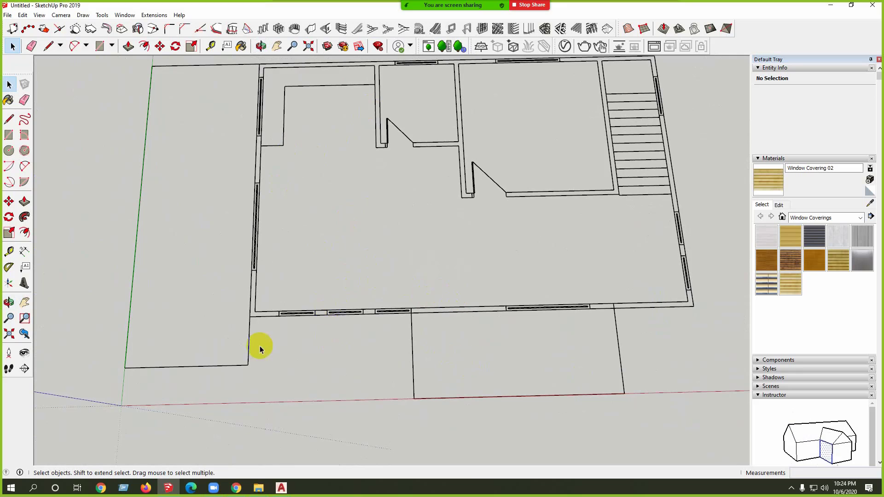
{"action": "scroll", "coordinate": [259, 343], "scroll_direction": "down", "scroll_amount": 2}
{"action": "scroll", "coordinate": [272, 262], "scroll_direction": "up", "scroll_amount": 1}
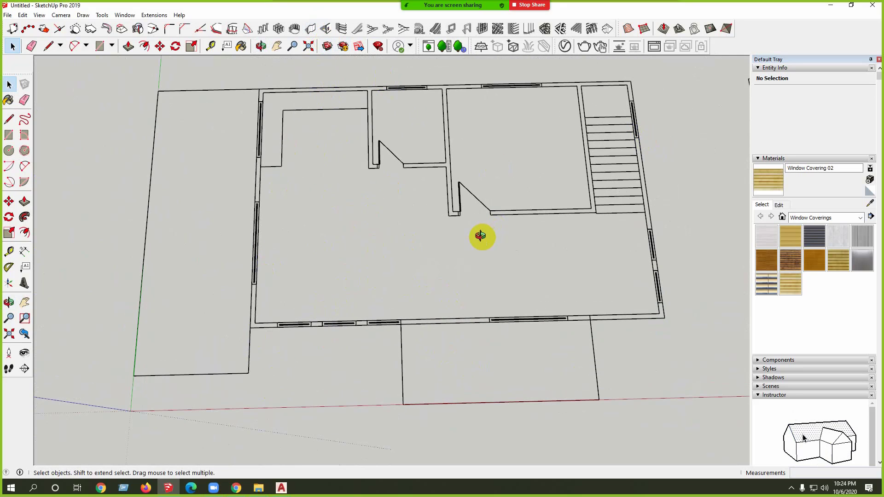
{"action": "middle_click_drag", "start_coordinate": [481, 236], "coordinate": [2, 214]}
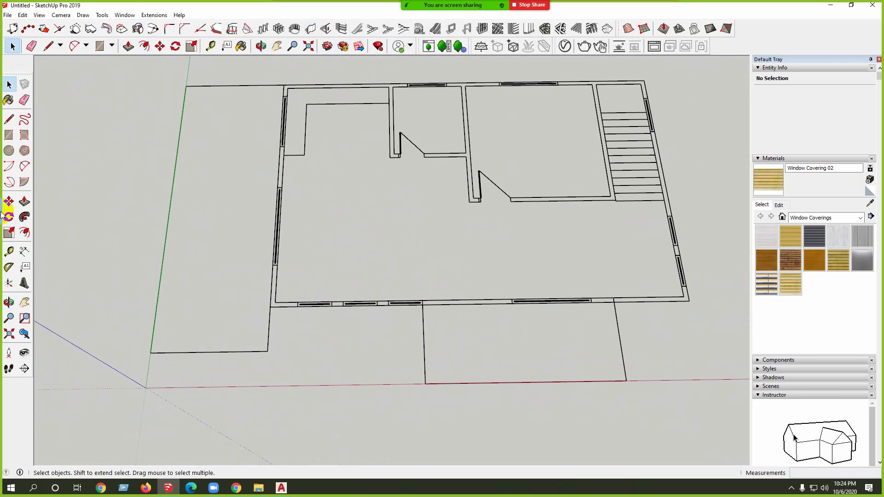
{"action": "scroll", "coordinate": [299, 254], "scroll_direction": "up", "scroll_amount": 1}
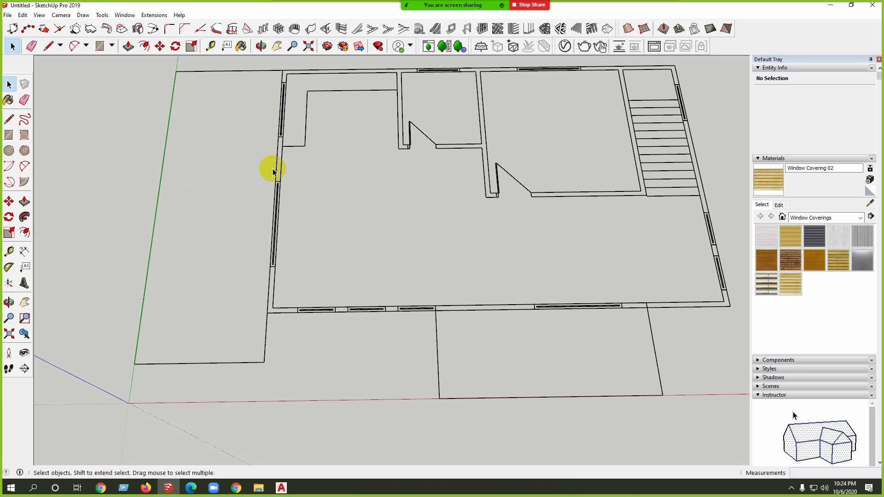
Step: Draw a rectangle about 7' 4" by 2' 5" inside the large lower room of the plan nearest the origin
{"action": "left_click", "coordinate": [9, 119]}
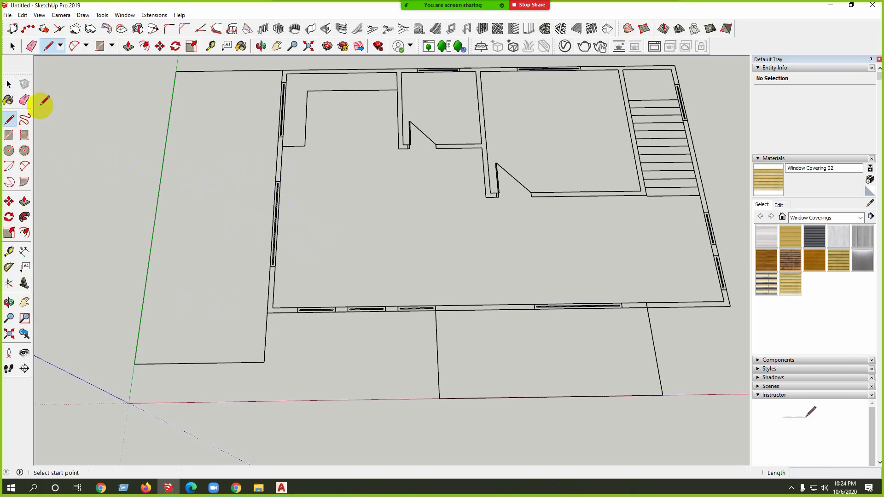
{"action": "left_click", "coordinate": [8, 138]}
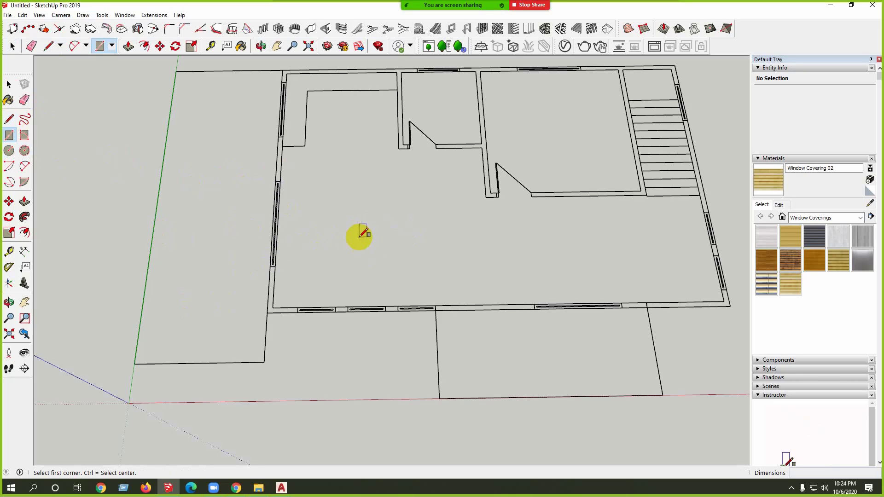
{"action": "left_click", "coordinate": [336, 239]}
{"action": "left_click", "coordinate": [426, 266]}
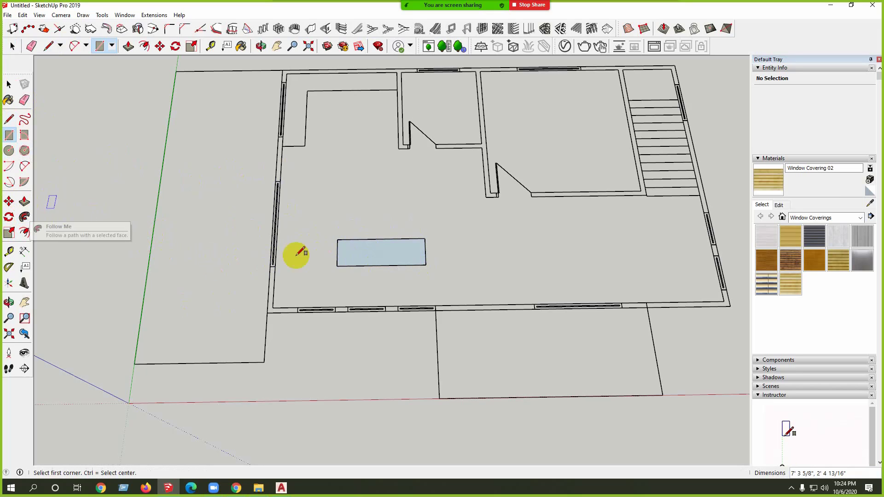
Step: Delete only the face of the small rectangle in the large room, keeping its four edges
{"action": "key", "text": "space"}
{"action": "left_click", "coordinate": [382, 253]}
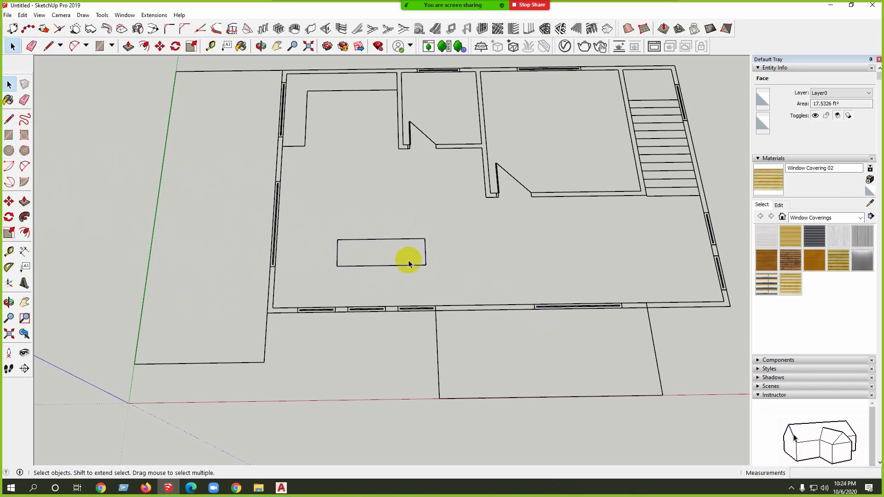
{"action": "key", "text": "Delete"}
{"action": "scroll", "coordinate": [414, 256], "scroll_direction": "up", "scroll_amount": 2}
{"action": "scroll", "coordinate": [424, 254], "scroll_direction": "up", "scroll_amount": 2}
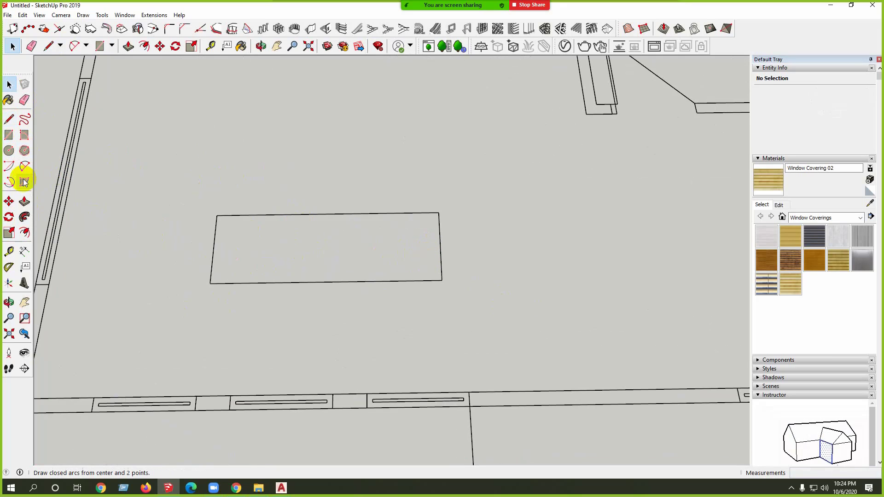
Step: Try to push/pull the open area inside the faceless rectangular outline
{"action": "left_click", "coordinate": [24, 203]}
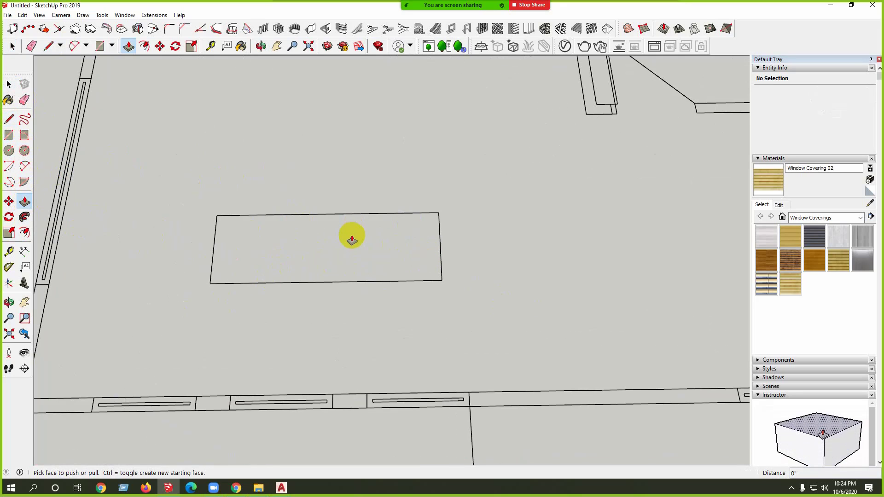
{"action": "key", "text": "space"}
Step: Restore the small rectangle's face by drawing a line across its short direction, and delete that dividing line
{"action": "left_click", "coordinate": [9, 119]}
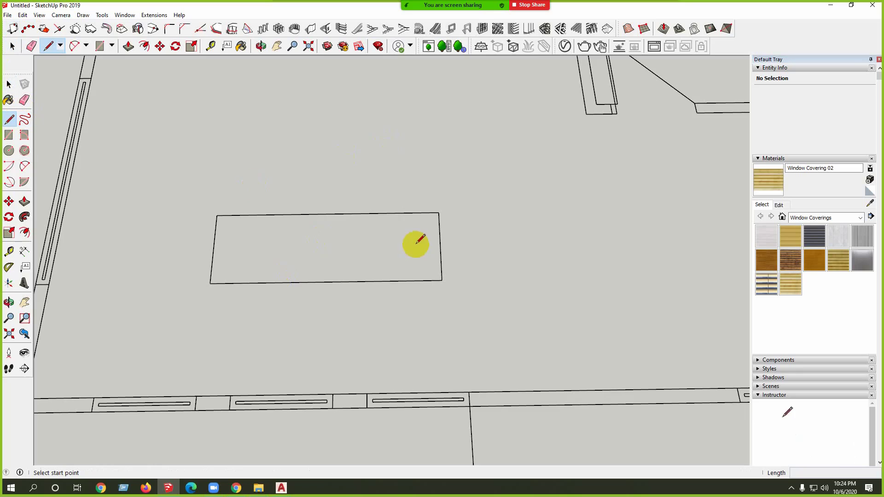
{"action": "left_click", "coordinate": [354, 213]}
{"action": "left_click", "coordinate": [353, 282]}
{"action": "key", "text": "space"}
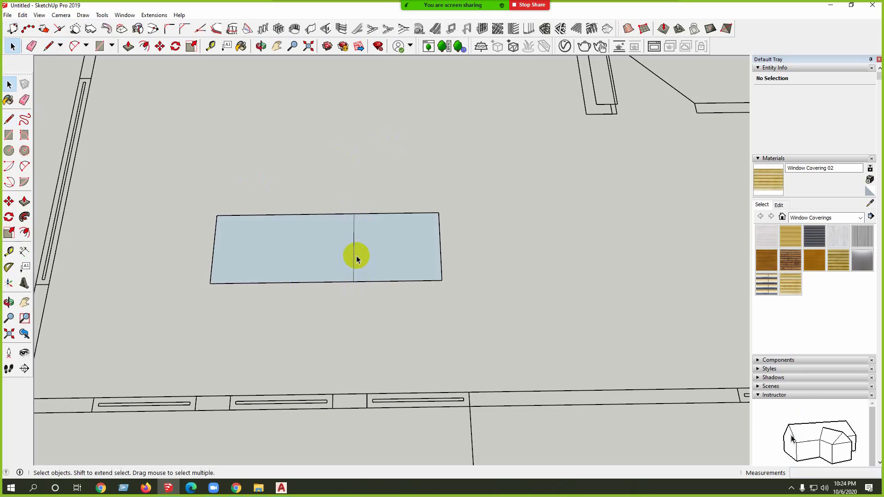
{"action": "left_click", "coordinate": [354, 259]}
{"action": "left_click", "coordinate": [354, 249]}
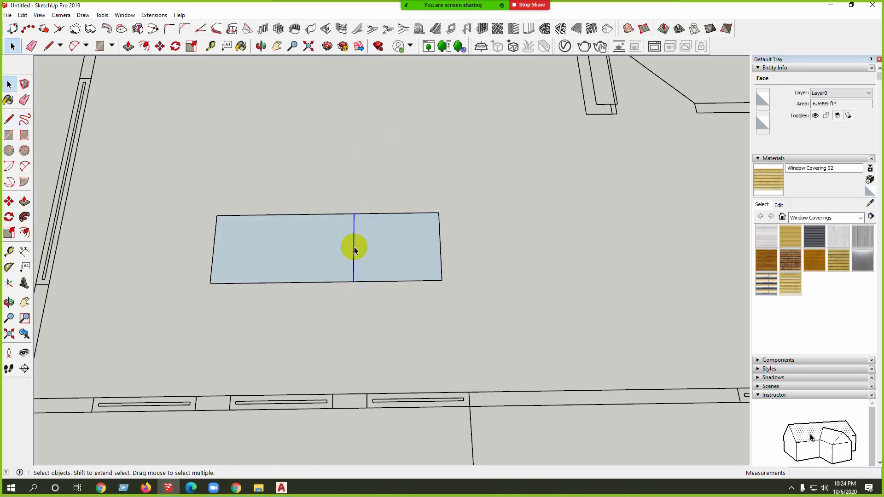
{"action": "key", "text": "Delete"}
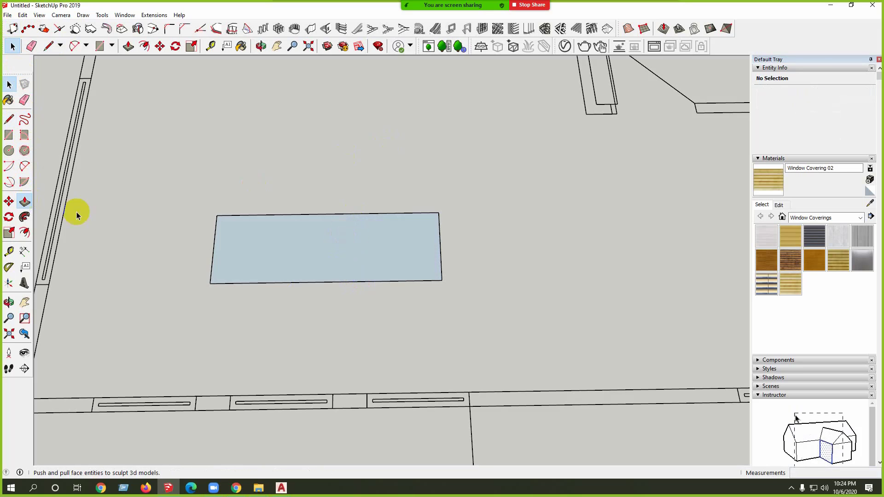
Step: Push/pull the restored rectangular face upward about 3' 7" to form a box
{"action": "left_click", "coordinate": [304, 263]}
{"action": "left_click", "coordinate": [25, 201]}
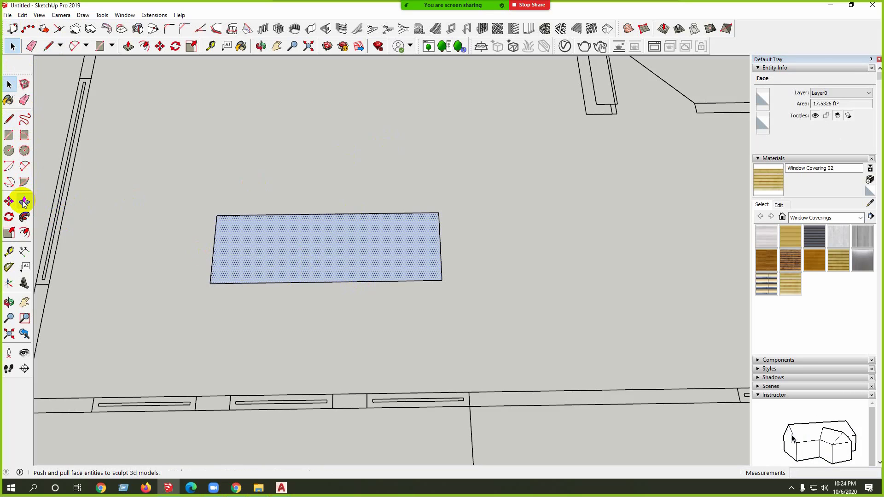
{"action": "left_click", "coordinate": [237, 245]}
{"action": "scroll", "coordinate": [248, 193], "scroll_direction": "down", "scroll_amount": 2}
{"action": "middle_click_drag", "start_coordinate": [249, 190], "coordinate": [277, 155]}
{"action": "left_click", "coordinate": [320, 181]}
{"action": "middle_click_drag", "start_coordinate": [308, 258], "coordinate": [527, 207]}
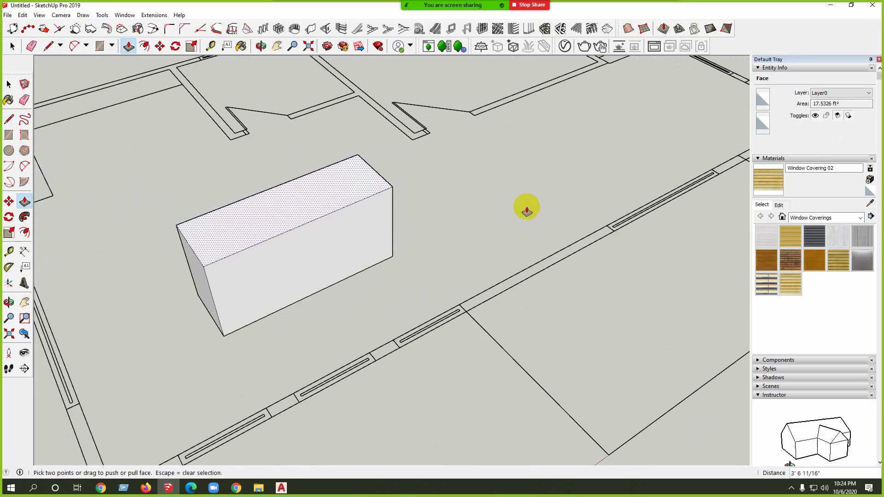
{"action": "scroll", "coordinate": [526, 207], "scroll_direction": "down", "scroll_amount": 3}
{"action": "middle_click_drag", "start_coordinate": [474, 339], "coordinate": [422, 368]}
{"action": "scroll", "coordinate": [282, 264], "scroll_direction": "down", "scroll_amount": 4}
{"action": "scroll", "coordinate": [551, 226], "scroll_direction": "up", "scroll_amount": 4}
{"action": "scroll", "coordinate": [296, 288], "scroll_direction": "down", "scroll_amount": 1}
{"action": "key", "text": "space"}
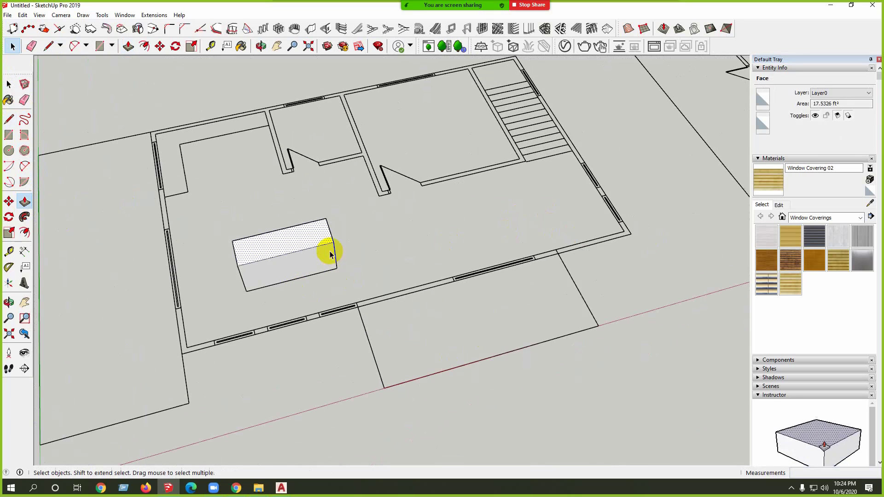
Step: Delete the whole extruded box from the large room without removing any floor plan lines
{"action": "double_click", "coordinate": [317, 247]}
{"action": "left_click_drag", "start_coordinate": [345, 198], "coordinate": [227, 300]}
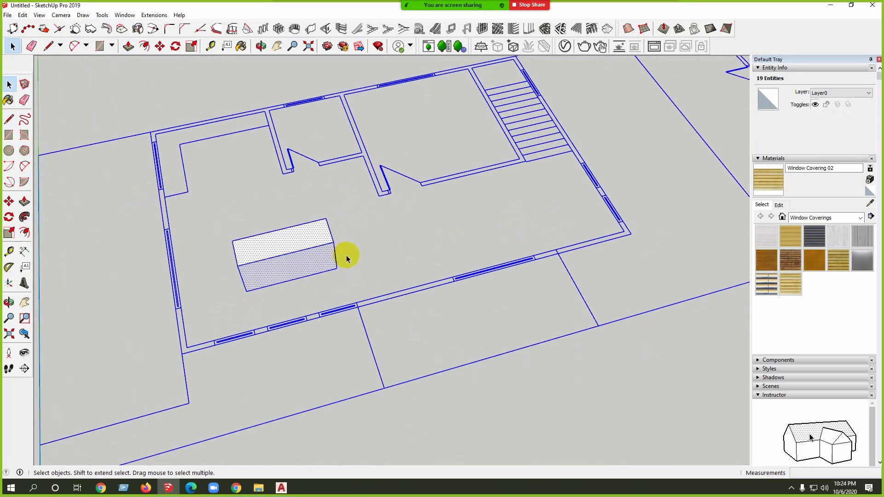
{"action": "middle_click_drag", "start_coordinate": [345, 253], "coordinate": [335, 205]}
{"action": "left_click_drag", "start_coordinate": [352, 179], "coordinate": [230, 266]}
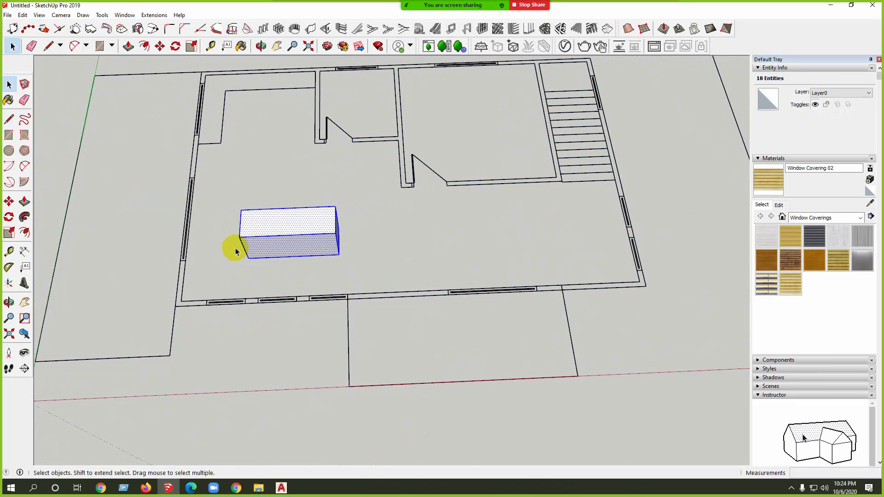
{"action": "key", "text": "Delete"}
Step: Examine how the window outlines divide the plan's outer walls near the origin into separate segments
{"action": "scroll", "coordinate": [365, 262], "scroll_direction": "down", "scroll_amount": 2}
{"action": "scroll", "coordinate": [257, 292], "scroll_direction": "up", "scroll_amount": 2}
{"action": "middle_click_drag", "start_coordinate": [256, 292], "coordinate": [237, 168]}
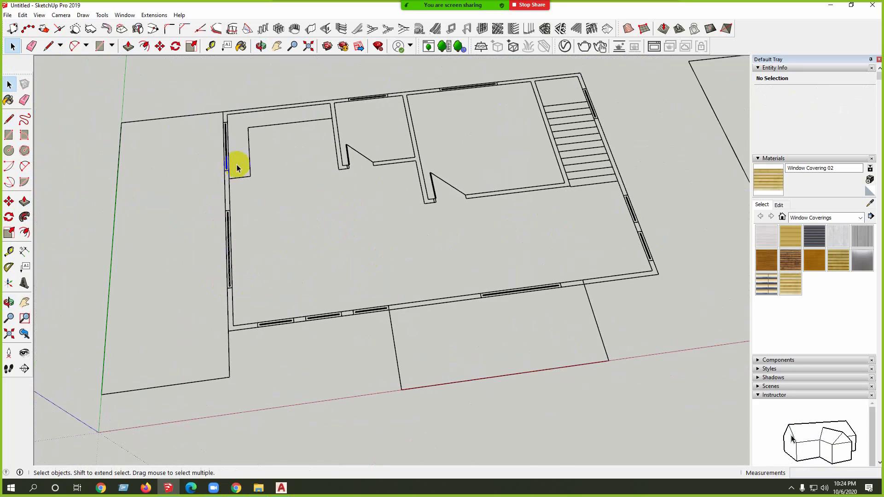
{"action": "scroll", "coordinate": [211, 199], "scroll_direction": "up", "scroll_amount": 3}
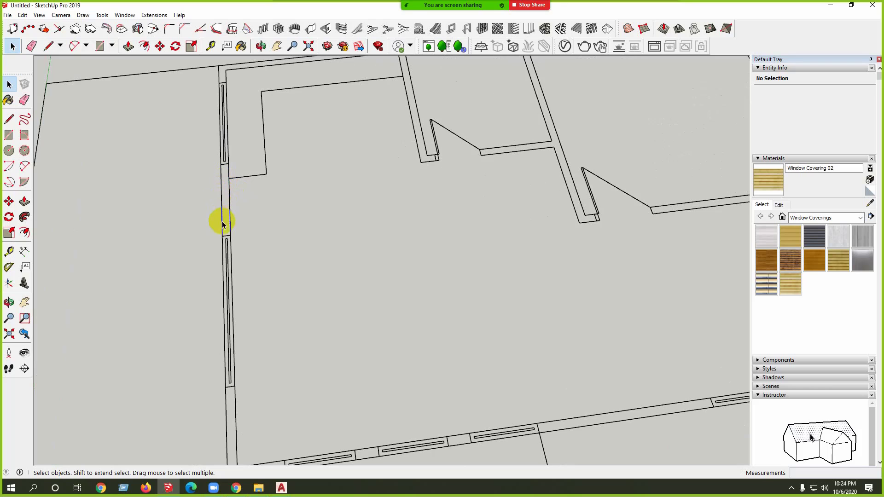
{"action": "scroll", "coordinate": [230, 184], "scroll_direction": "down", "scroll_amount": 5}
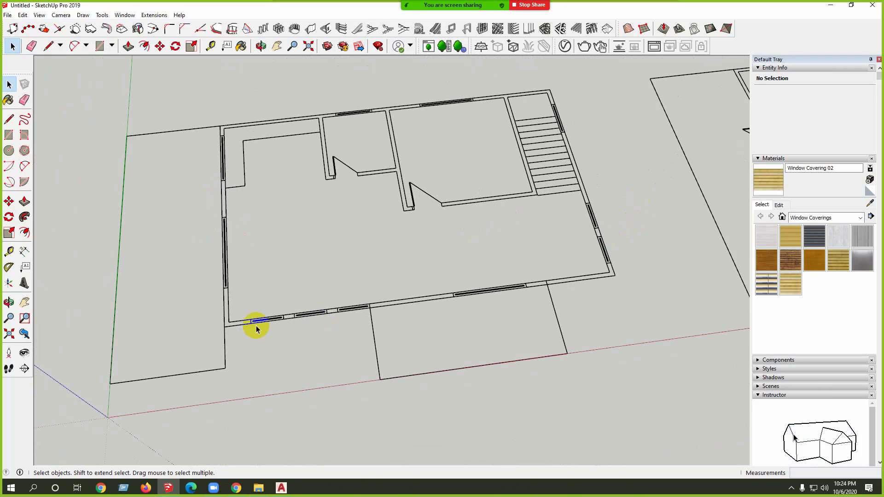
{"action": "scroll", "coordinate": [212, 258], "scroll_direction": "up", "scroll_amount": 4}
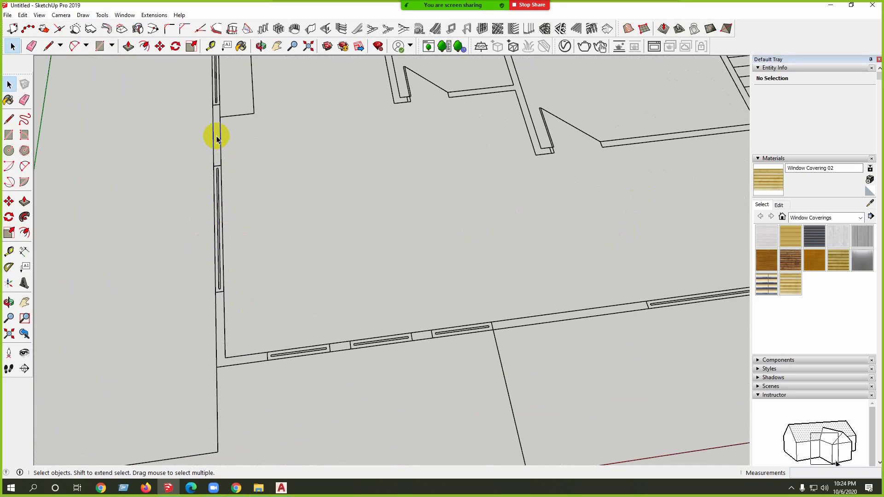
{"action": "scroll", "coordinate": [268, 221], "scroll_direction": "down", "scroll_amount": 3}
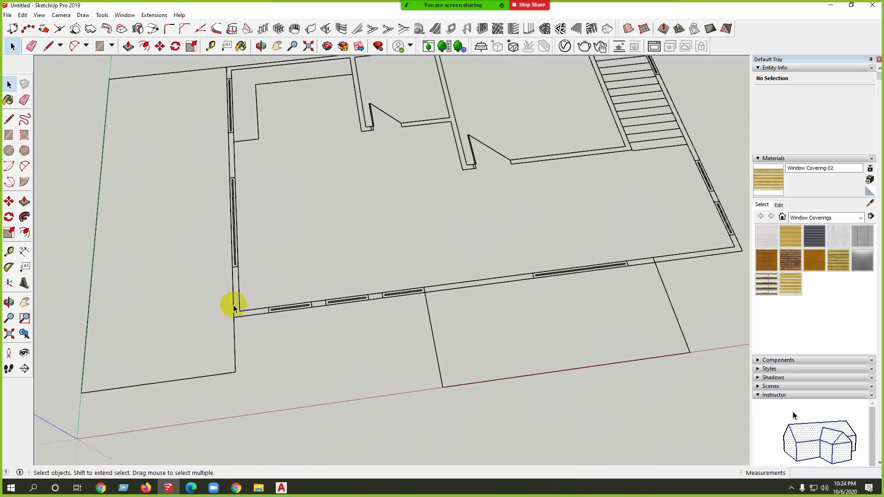
{"action": "scroll", "coordinate": [249, 304], "scroll_direction": "up", "scroll_amount": 3}
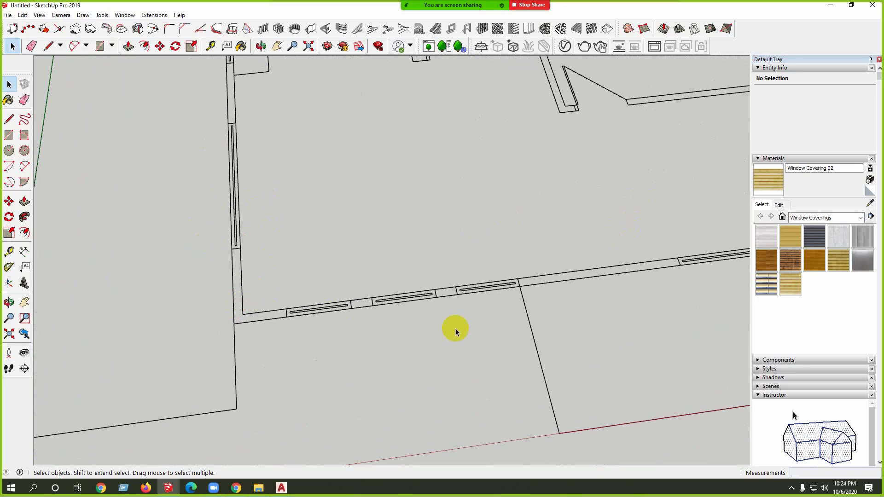
Step: Draw a 5" by 1' 5" rectangle over the outer wall's corner segment, beside the L-shaped counter
{"action": "left_click", "coordinate": [13, 137]}
{"action": "scroll", "coordinate": [444, 325], "scroll_direction": "down", "scroll_amount": 5}
{"action": "scroll", "coordinate": [317, 230], "scroll_direction": "up", "scroll_amount": 4}
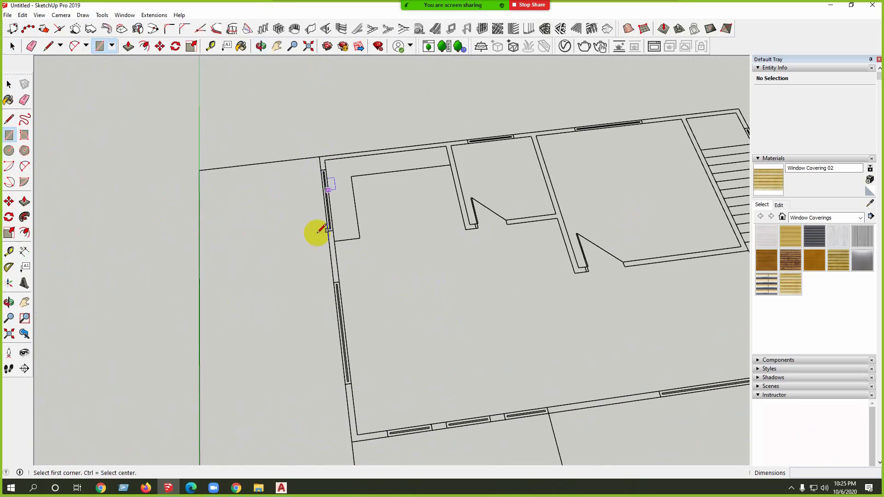
{"action": "scroll", "coordinate": [322, 136], "scroll_direction": "up", "scroll_amount": 4}
{"action": "left_click", "coordinate": [320, 111]}
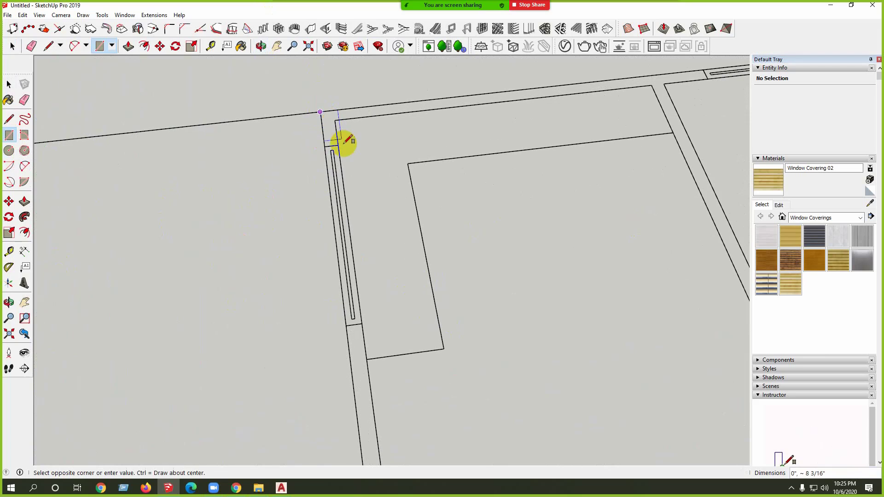
{"action": "left_click", "coordinate": [338, 144]}
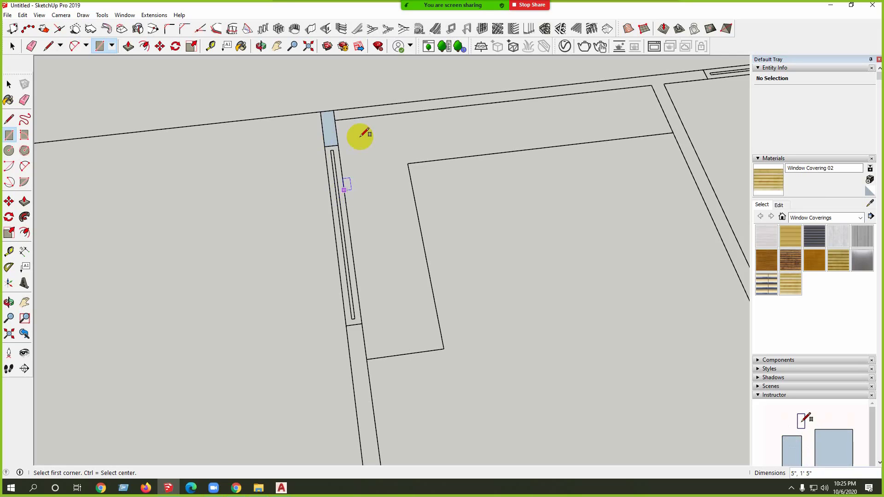
Step: Group the corner wall rectangle's face together with its edges
{"action": "key", "text": "space"}
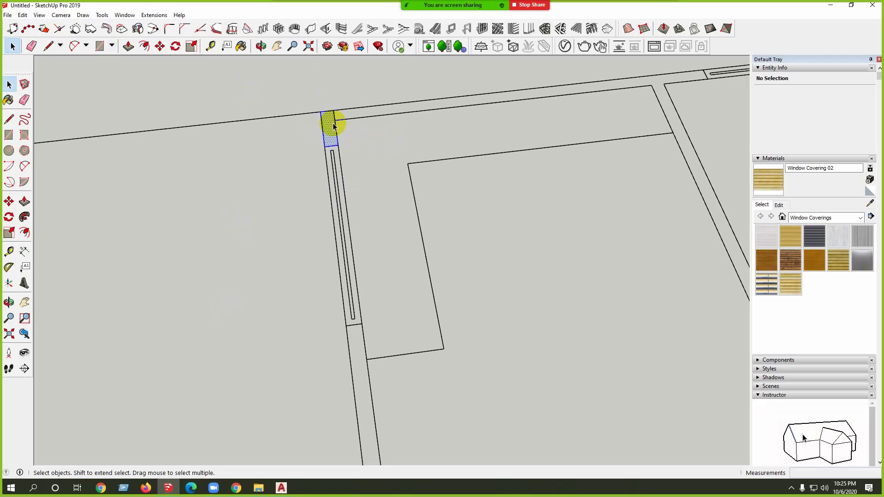
{"action": "double_click", "coordinate": [334, 126]}
{"action": "left_click", "coordinate": [327, 130]}
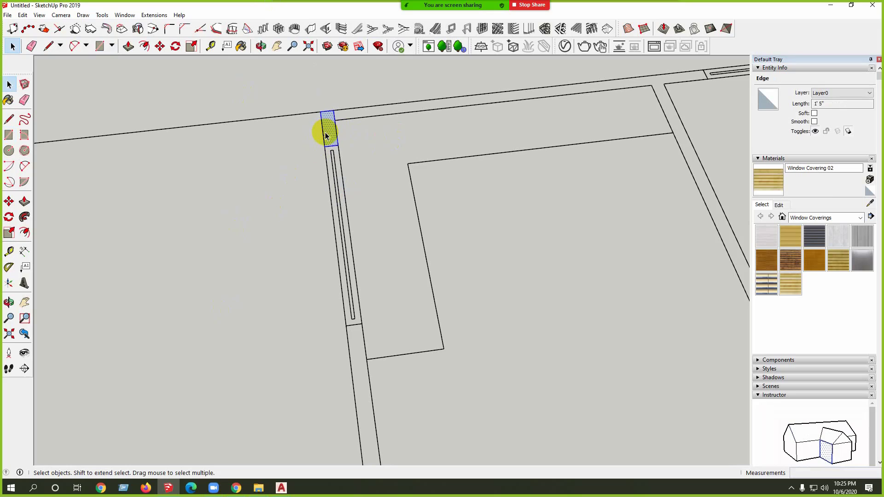
{"action": "double_click", "coordinate": [326, 135]}
{"action": "scroll", "coordinate": [318, 147], "scroll_direction": "up", "scroll_amount": 3}
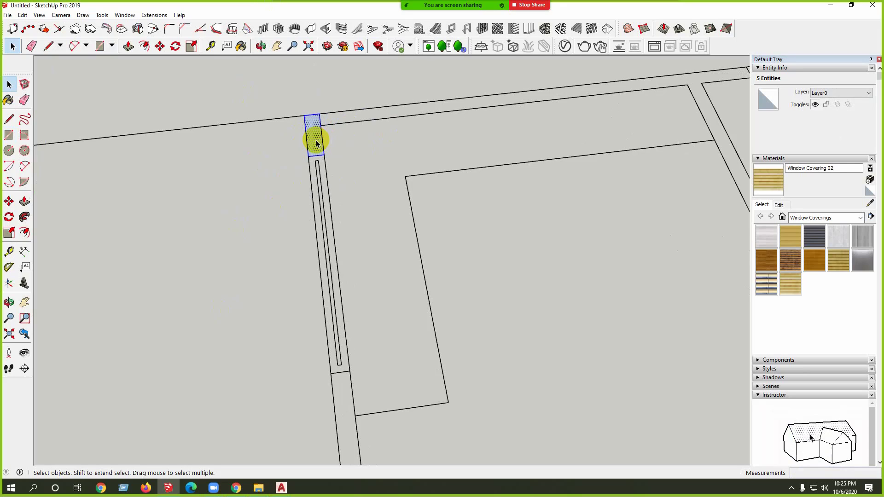
{"action": "right_click", "coordinate": [316, 143]}
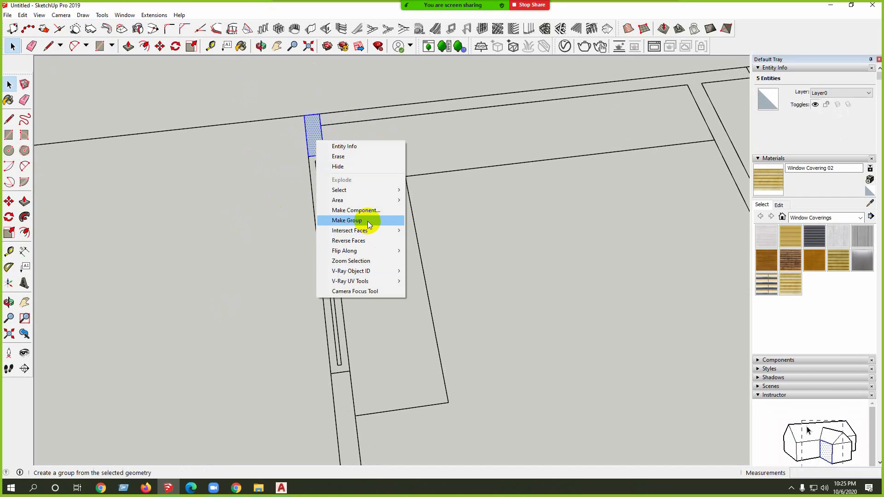
{"action": "left_click", "coordinate": [363, 221]}
Step: Draw a rectangle over the window segment adjoining the grouped corner wall piece, and select its face and edges
{"action": "scroll", "coordinate": [214, 152], "scroll_direction": "down", "scroll_amount": 2}
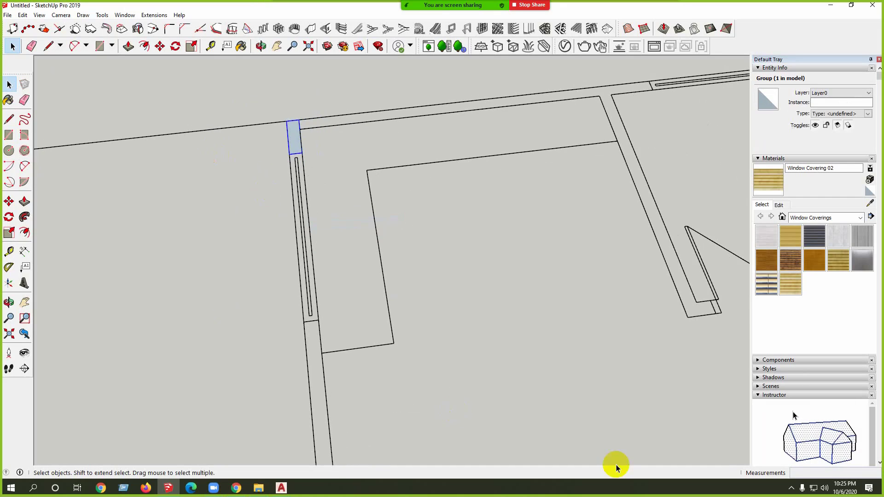
{"action": "left_click", "coordinate": [9, 120]}
{"action": "left_click", "coordinate": [9, 134]}
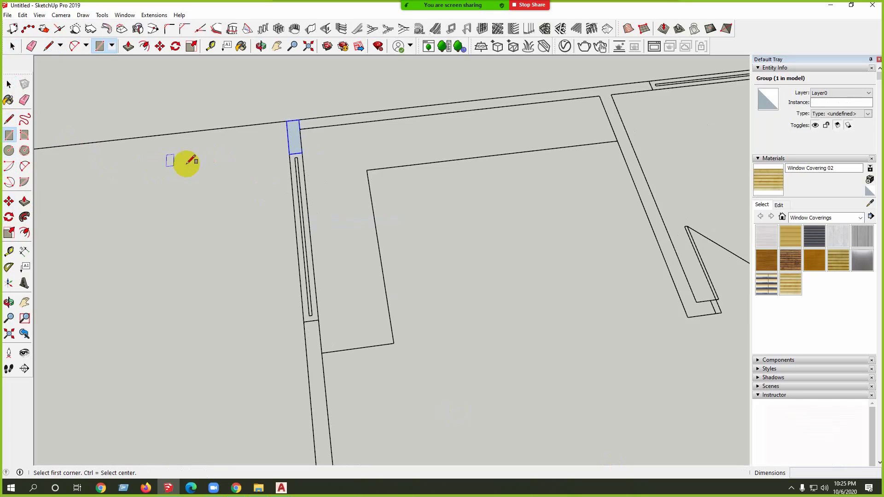
{"action": "left_click", "coordinate": [291, 154]}
{"action": "left_click", "coordinate": [312, 322]}
{"action": "key", "text": "space"}
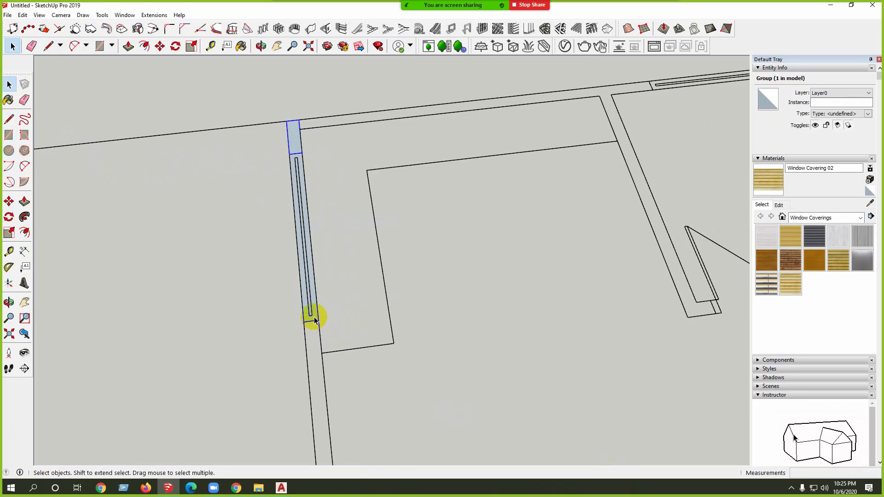
{"action": "double_click", "coordinate": [314, 321]}
{"action": "right_click", "coordinate": [317, 317]}
{"action": "left_click", "coordinate": [361, 394]}
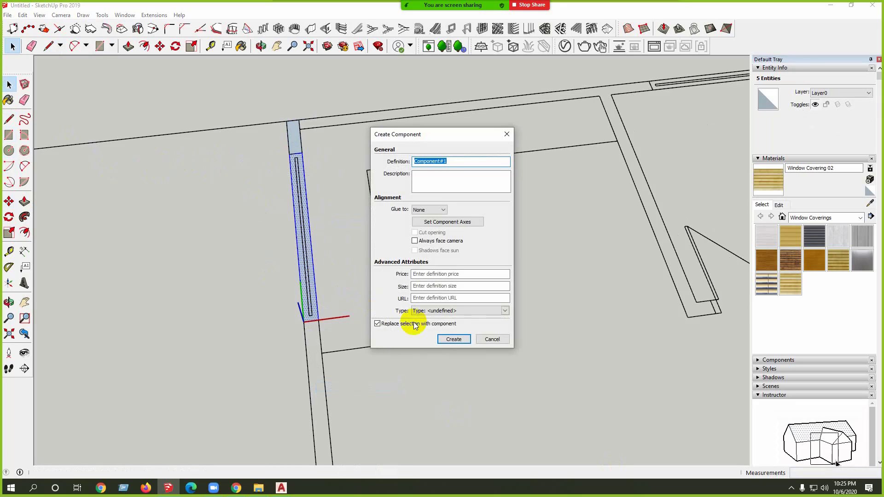
{"action": "key", "text": "Escape"}
{"action": "scroll", "coordinate": [310, 302], "scroll_direction": "up", "scroll_amount": 2}
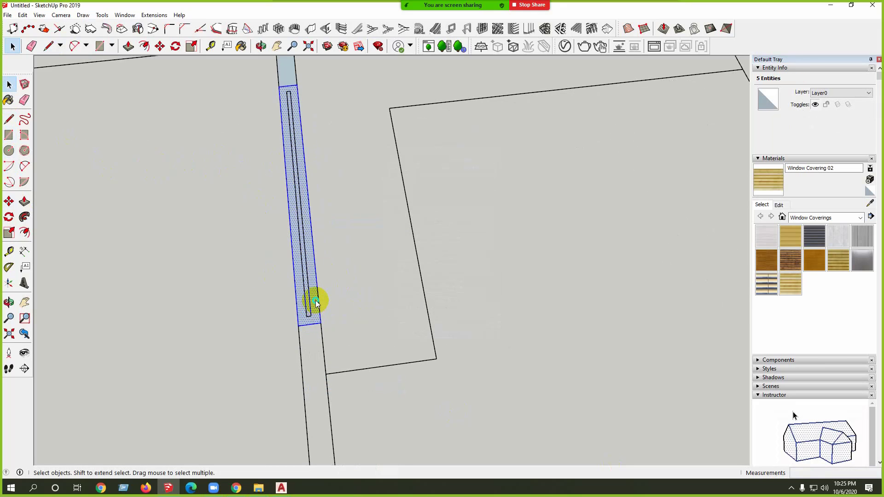
{"action": "right_click", "coordinate": [315, 302]}
{"action": "left_click", "coordinate": [370, 381]}
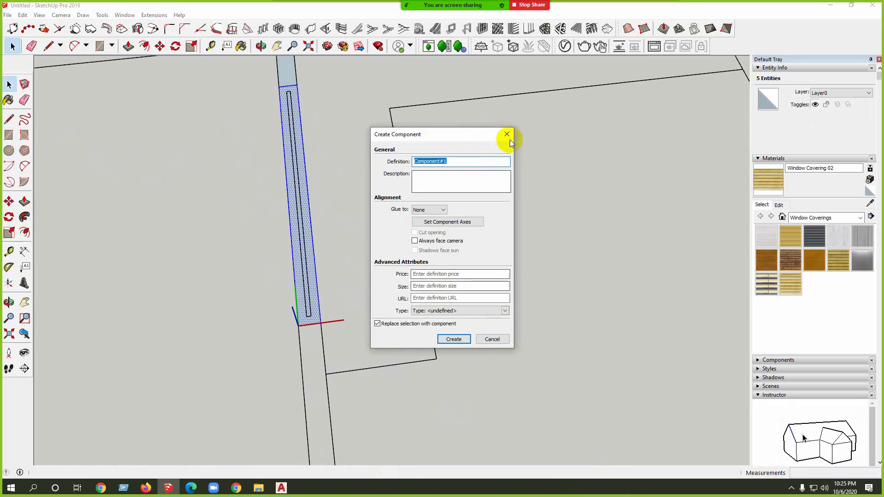
{"action": "left_click", "coordinate": [509, 138]}
Step: Make the selected window rectangle a group
{"action": "right_click", "coordinate": [302, 316]}
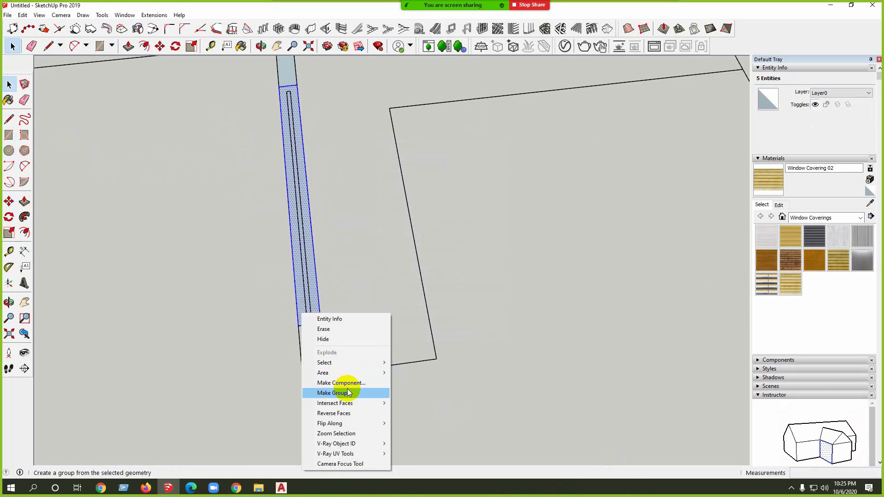
{"action": "left_click", "coordinate": [343, 389]}
{"action": "scroll", "coordinate": [316, 162], "scroll_direction": "down", "scroll_amount": 2}
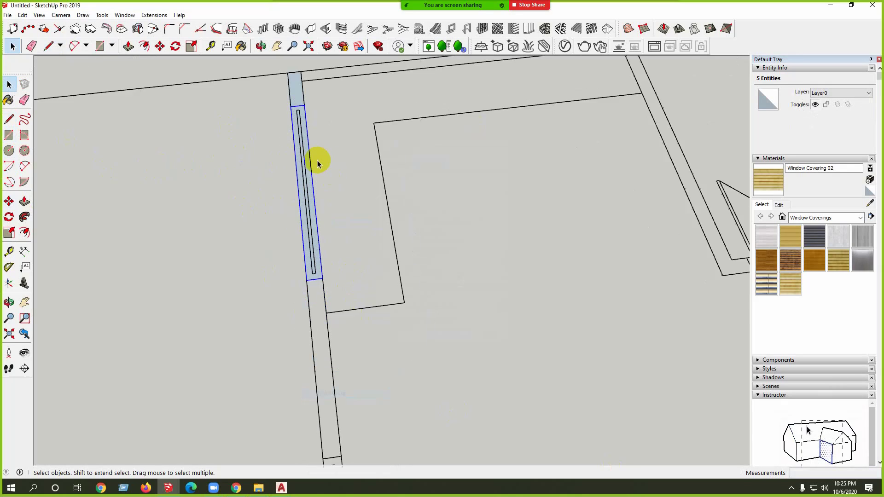
Step: Draw a rectangle over the wall segment between the two windows of the same outer wall, and group it
{"action": "left_click", "coordinate": [9, 135]}
{"action": "left_click", "coordinate": [321, 265]}
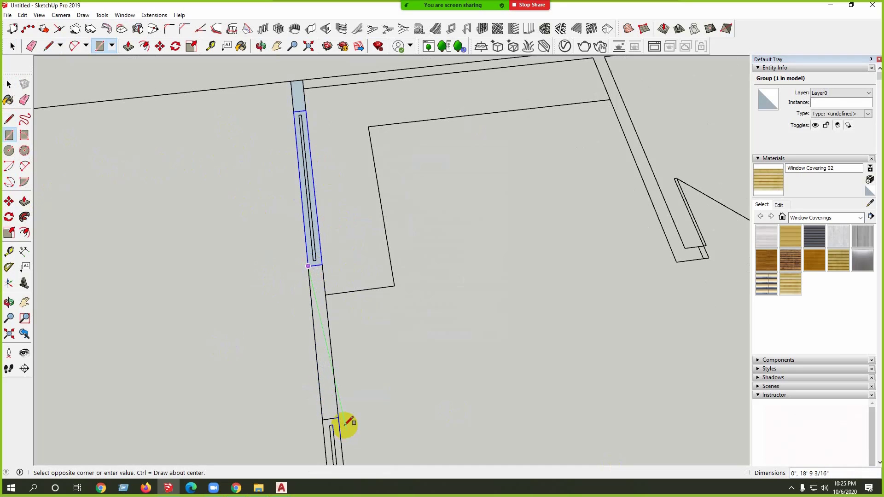
{"action": "left_click", "coordinate": [333, 407]}
{"action": "key", "text": "space"}
{"action": "right_click", "coordinate": [325, 383]}
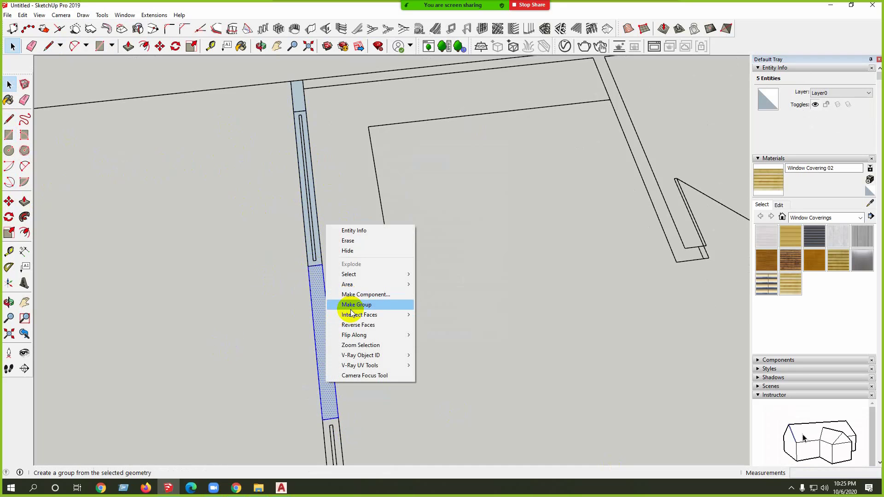
{"action": "left_click", "coordinate": [345, 306]}
Step: Draw a rectangle over the second, longer window segment of the same outer wall
{"action": "scroll", "coordinate": [247, 247], "scroll_direction": "down", "scroll_amount": 4}
{"action": "scroll", "coordinate": [364, 353], "scroll_direction": "down", "scroll_amount": 4}
{"action": "scroll", "coordinate": [364, 340], "scroll_direction": "up", "scroll_amount": 3}
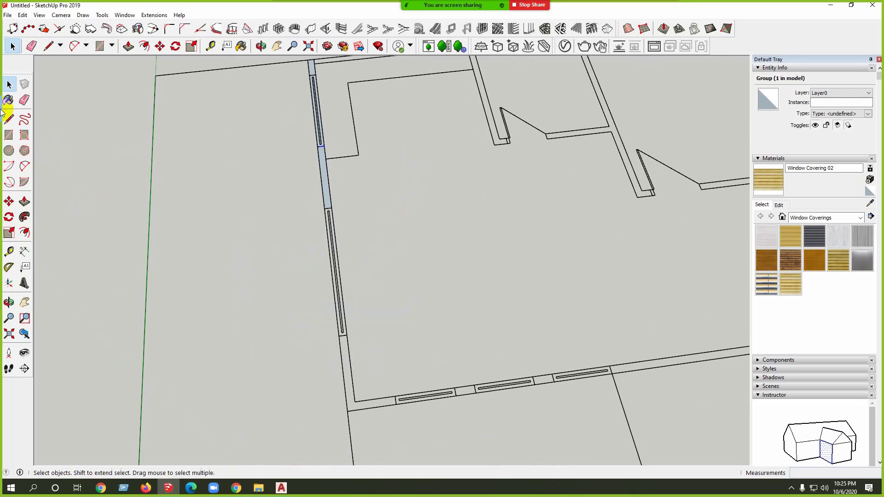
{"action": "left_click", "coordinate": [9, 135]}
{"action": "left_click", "coordinate": [322, 208]}
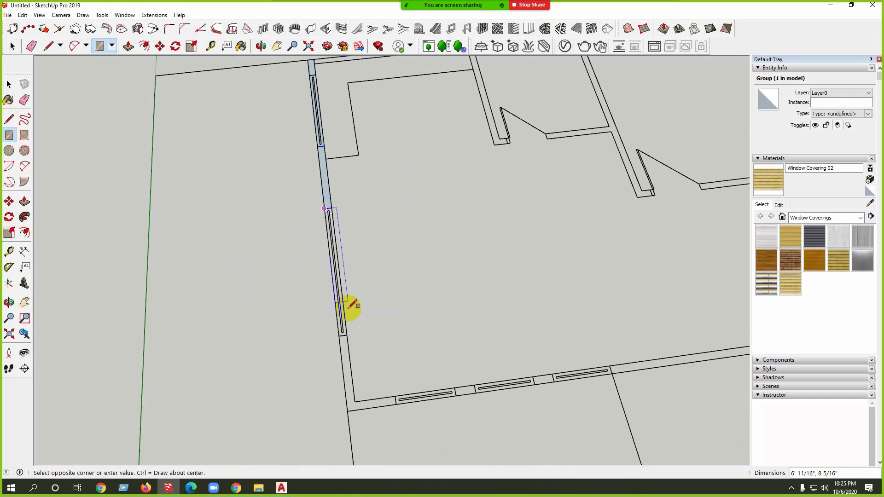
{"action": "left_click", "coordinate": [339, 335]}
{"action": "scroll", "coordinate": [340, 335], "scroll_direction": "up", "scroll_amount": 3}
{"action": "key", "text": "space"}
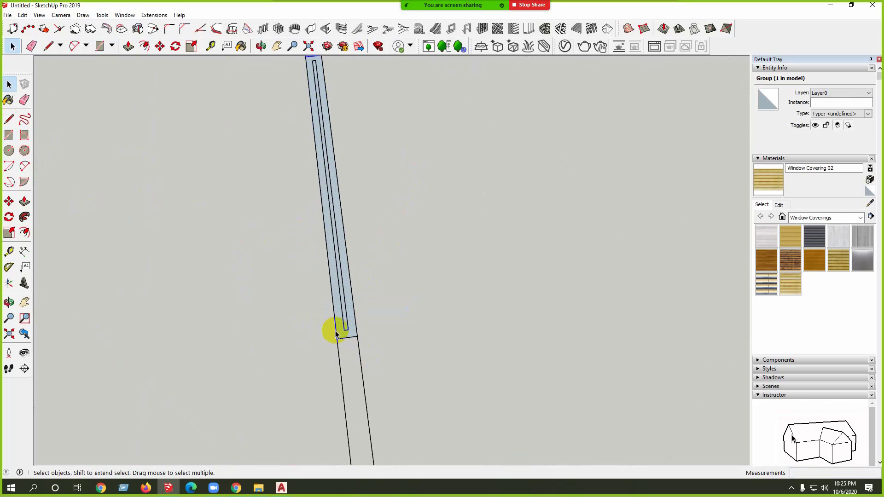
Step: Make the second, longer window rectangle of the outer wall, with its face and edges, a group
{"action": "left_click", "coordinate": [338, 330]}
{"action": "right_click", "coordinate": [340, 330]}
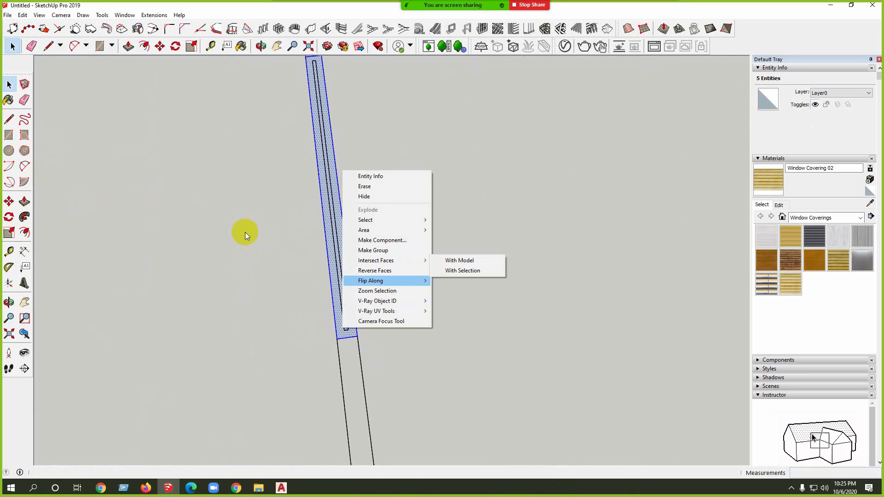
{"action": "left_click", "coordinate": [419, 253]}
Step: Draw a rectangle over the wall segment between the longer window and the corner, and group it
{"action": "scroll", "coordinate": [173, 192], "scroll_direction": "down", "scroll_amount": 2}
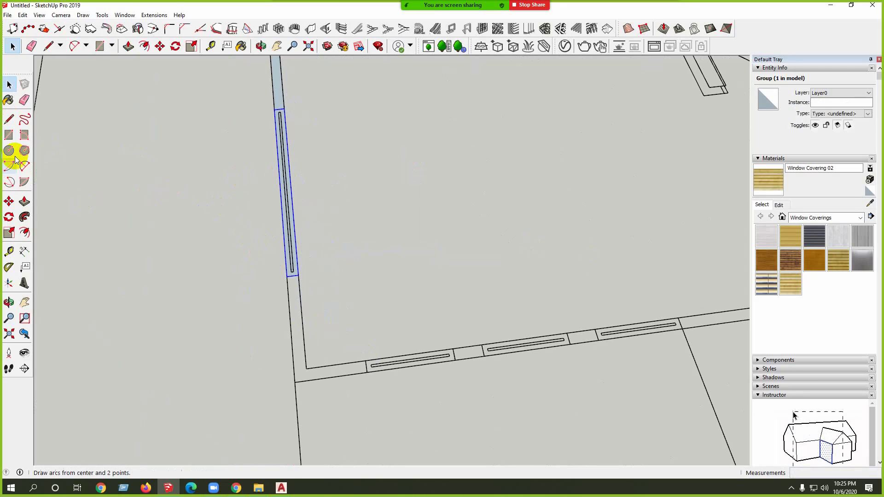
{"action": "left_click", "coordinate": [9, 134]}
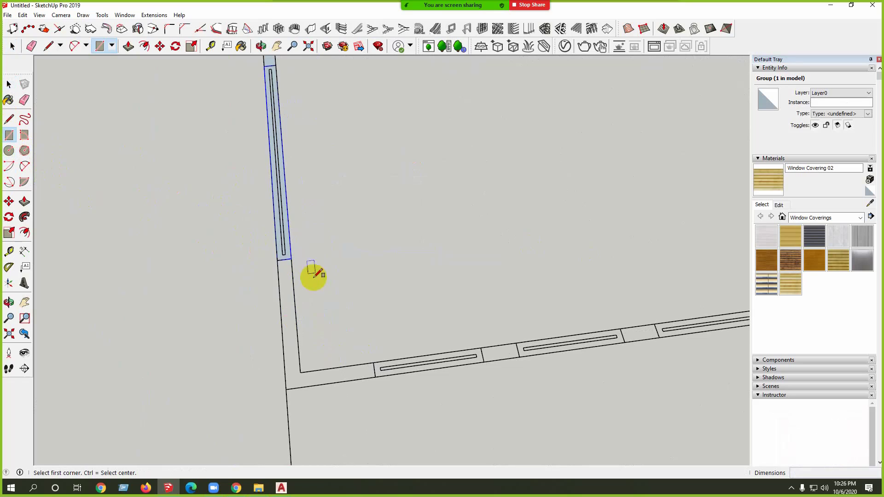
{"action": "left_click", "coordinate": [277, 260]}
{"action": "left_click", "coordinate": [300, 372]}
{"action": "key", "text": "space"}
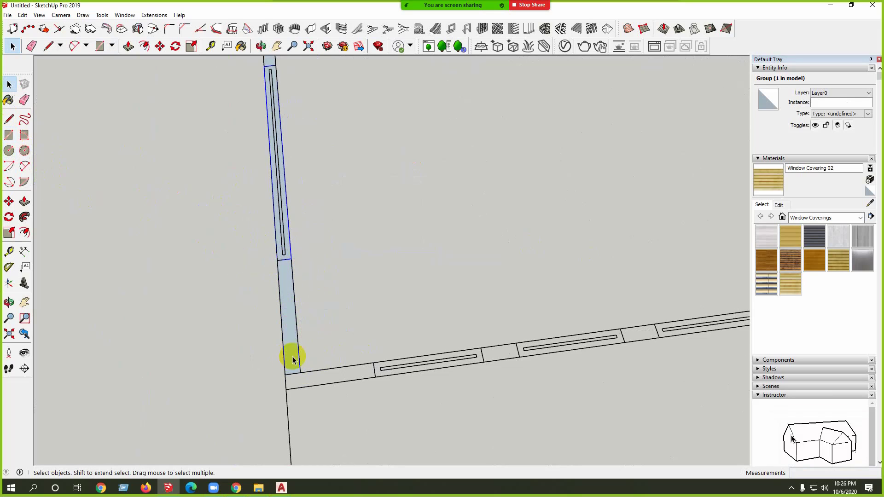
{"action": "double_click", "coordinate": [295, 341]}
{"action": "right_click", "coordinate": [293, 340]}
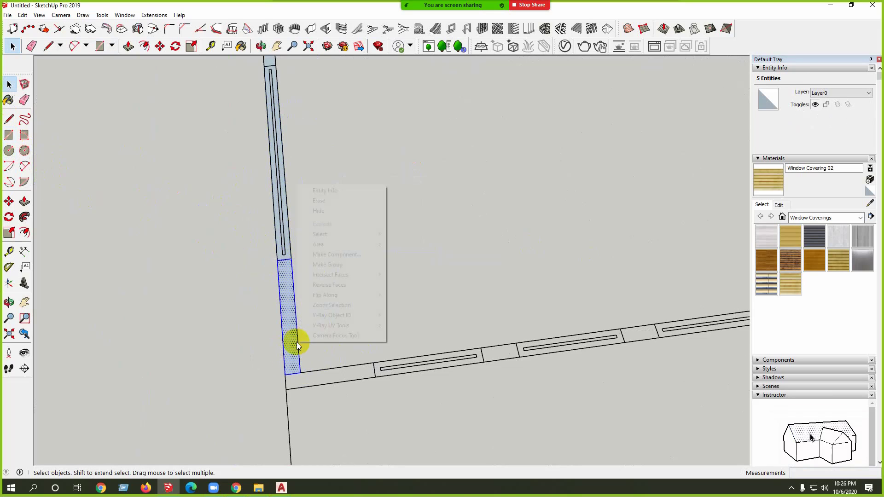
{"action": "left_click", "coordinate": [327, 263]}
Step: Draw a rectangle over the short wall segment from the corner to the first window of the adjoining outer wall, and group it
{"action": "scroll", "coordinate": [306, 317], "scroll_direction": "down", "scroll_amount": 2}
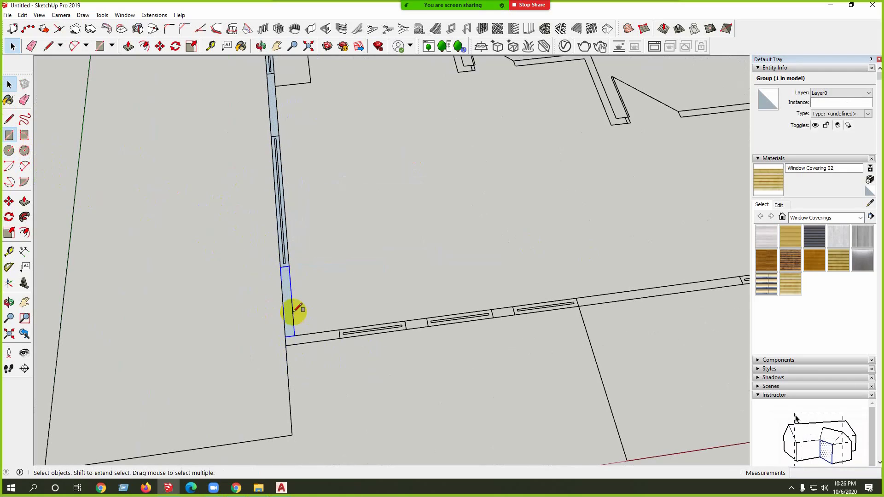
{"action": "key", "text": "r"}
{"action": "left_click", "coordinate": [285, 345]}
{"action": "left_click", "coordinate": [339, 329]}
{"action": "key", "text": "space"}
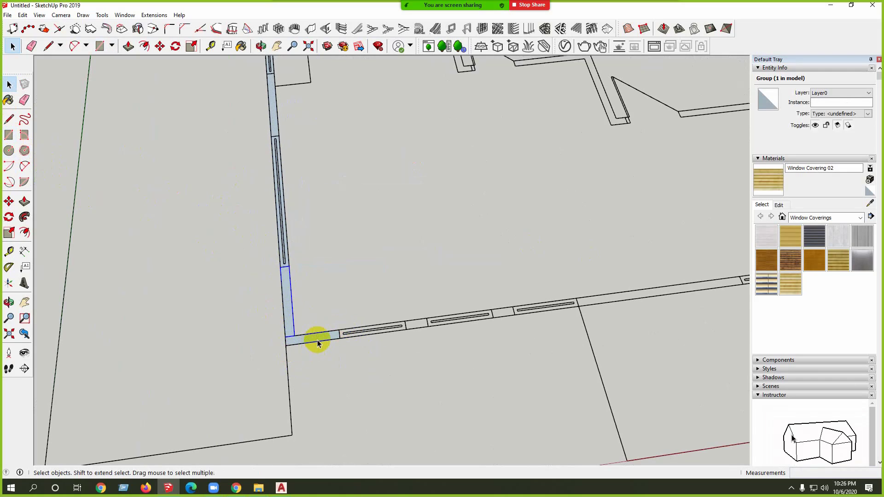
{"action": "right_click", "coordinate": [318, 343]}
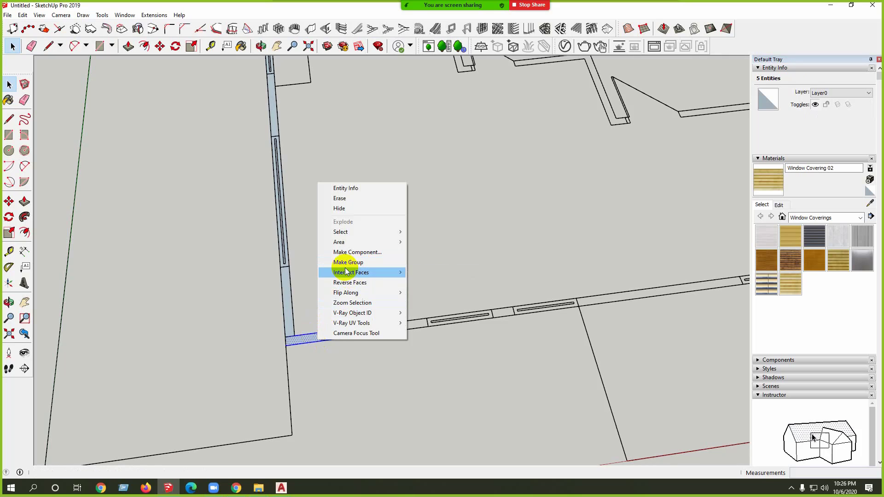
{"action": "left_click", "coordinate": [346, 262]}
{"action": "right_click", "coordinate": [317, 338]}
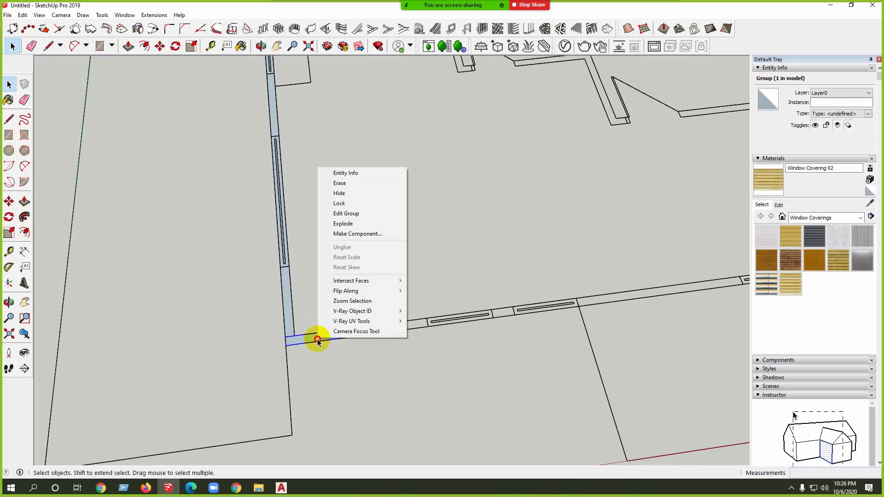
{"action": "scroll", "coordinate": [409, 328], "scroll_direction": "down", "scroll_amount": 2}
{"action": "middle_click_drag", "start_coordinate": [409, 328], "coordinate": [354, 273]}
{"action": "scroll", "coordinate": [354, 273], "scroll_direction": "up", "scroll_amount": 2}
{"action": "scroll", "coordinate": [310, 302], "scroll_direction": "up", "scroll_amount": 2}
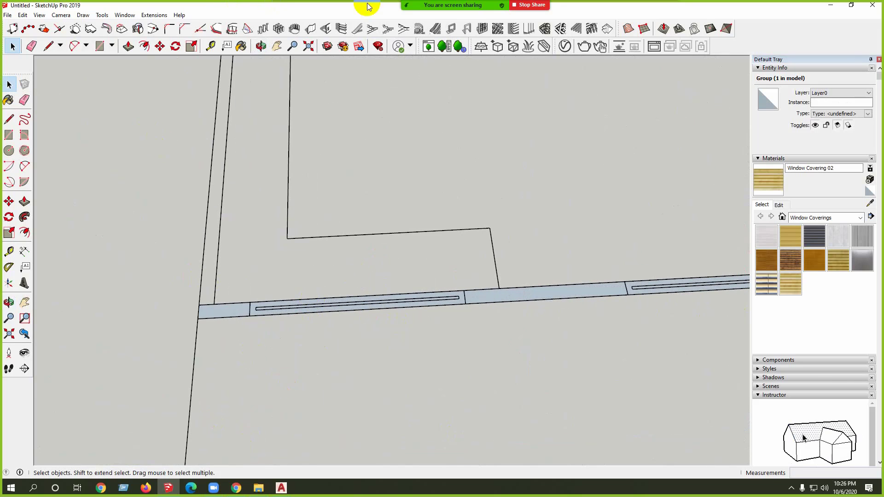
{"action": "mouse_move", "coordinate": [488, 5]}
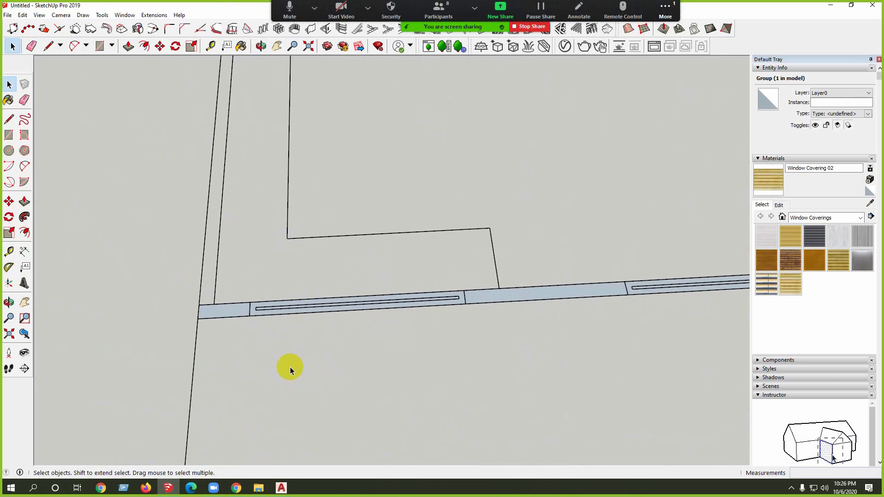
{"action": "double_click", "coordinate": [229, 312]}
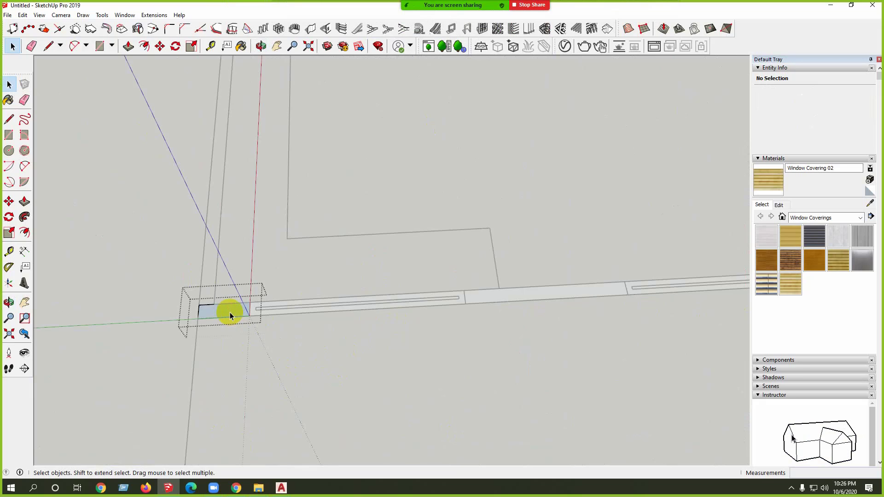
{"action": "left_click", "coordinate": [279, 349]}
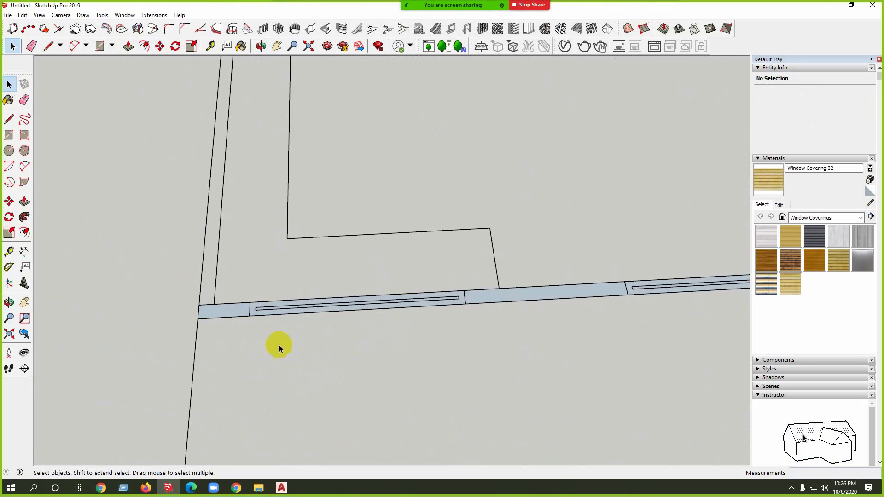
{"action": "left_click", "coordinate": [228, 315]}
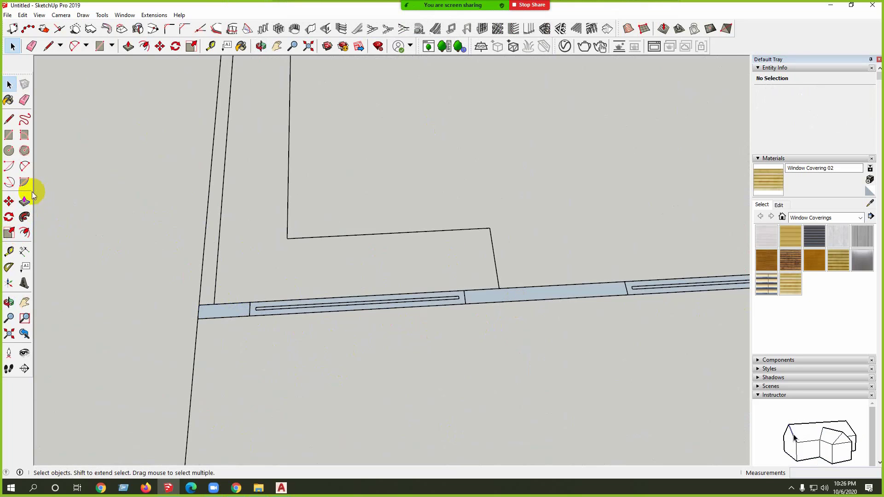
{"action": "left_click", "coordinate": [25, 201]}
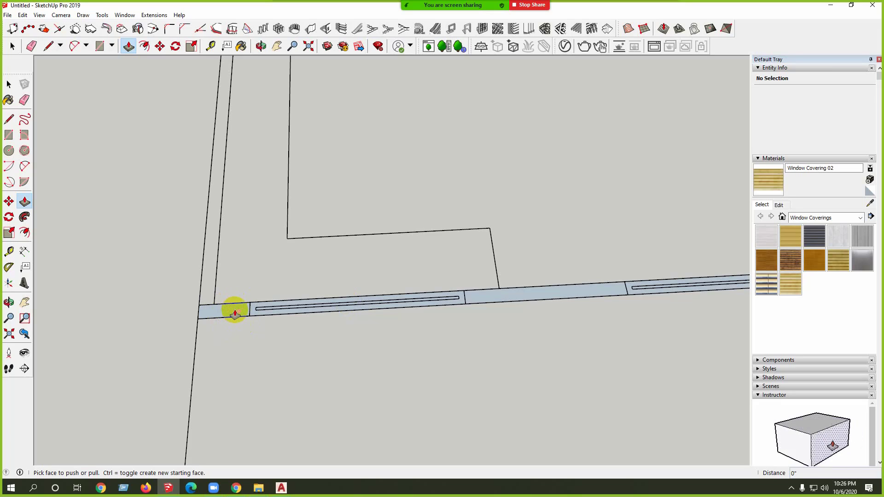
{"action": "key", "text": "space"}
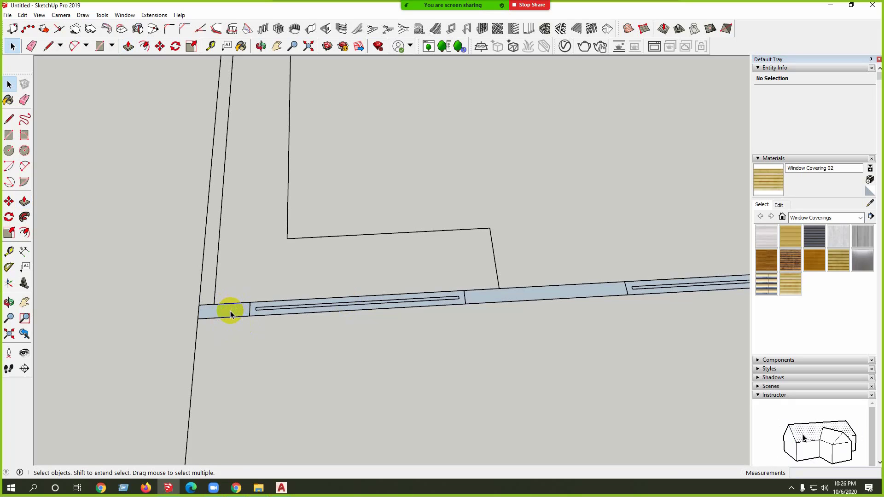
{"action": "double_click", "coordinate": [230, 314]}
{"action": "left_click", "coordinate": [271, 351]}
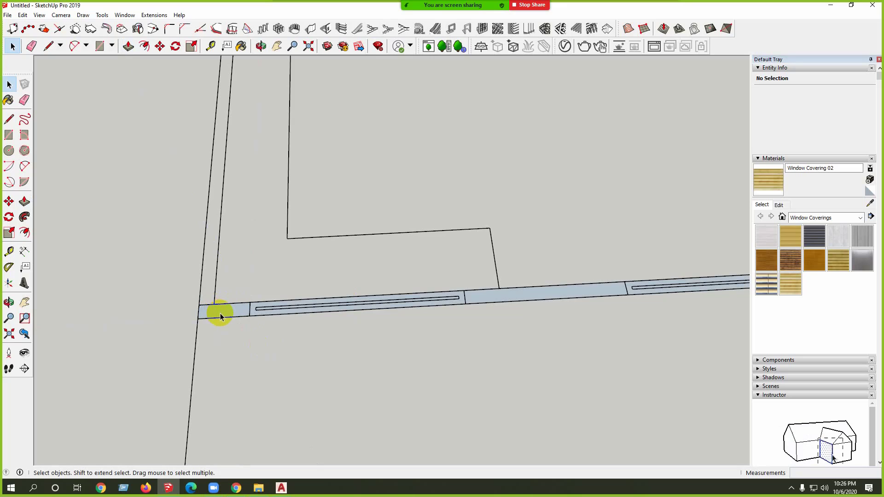
Step: Open the group of the short corner wall piece for editing and push/pull its face up 9' 6"
{"action": "right_click", "coordinate": [220, 317]}
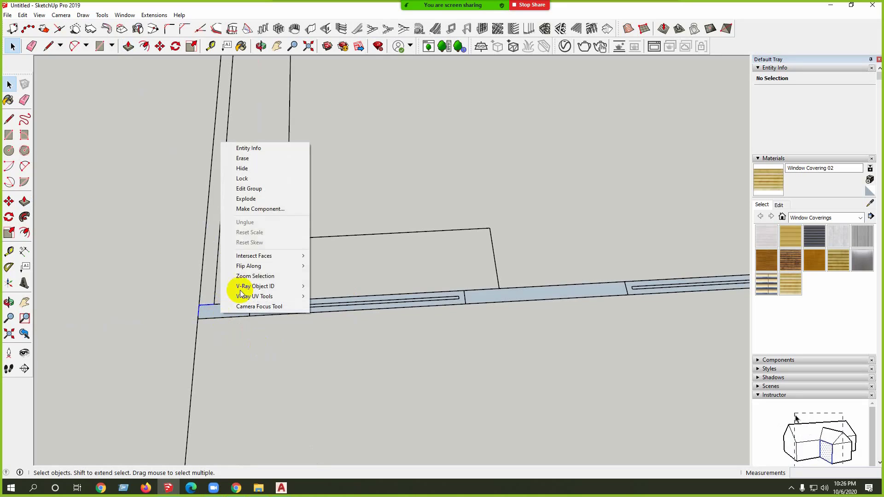
{"action": "left_click", "coordinate": [269, 189]}
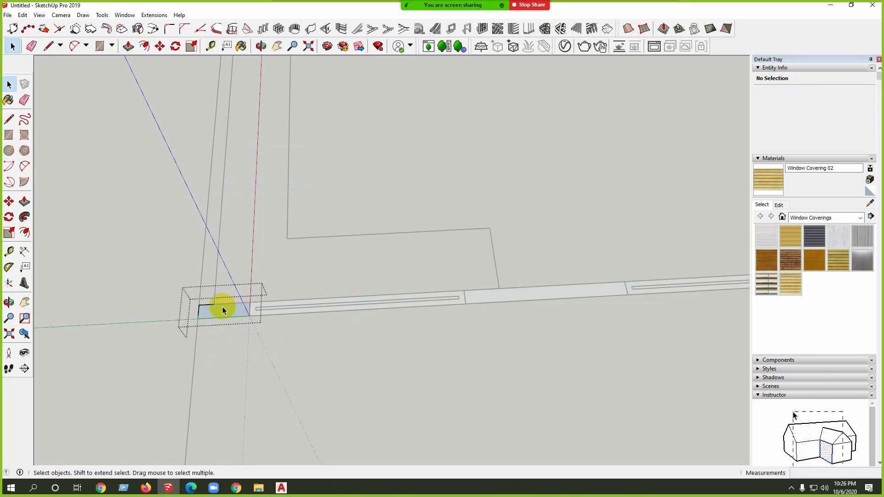
{"action": "key", "text": "p"}
{"action": "left_click_drag", "start_coordinate": [221, 308], "coordinate": [186, 255]}
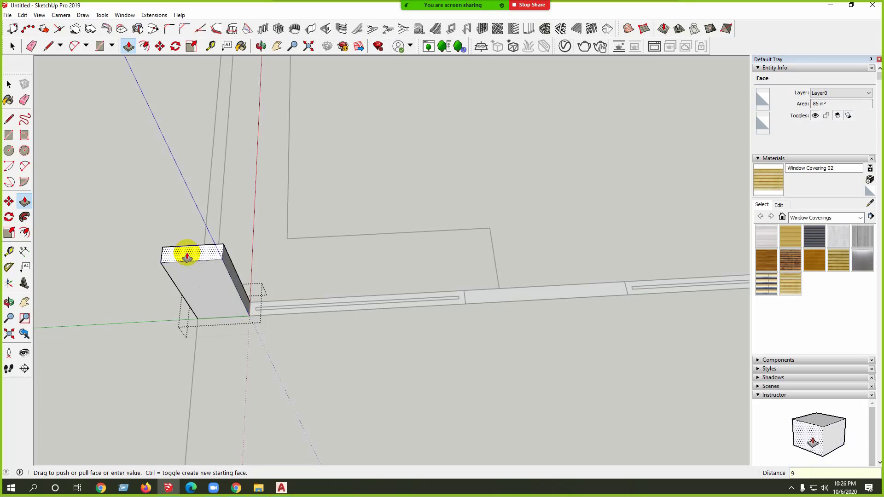
{"action": "type", "text": "9'6"}
{"action": "key", "text": "Return"}
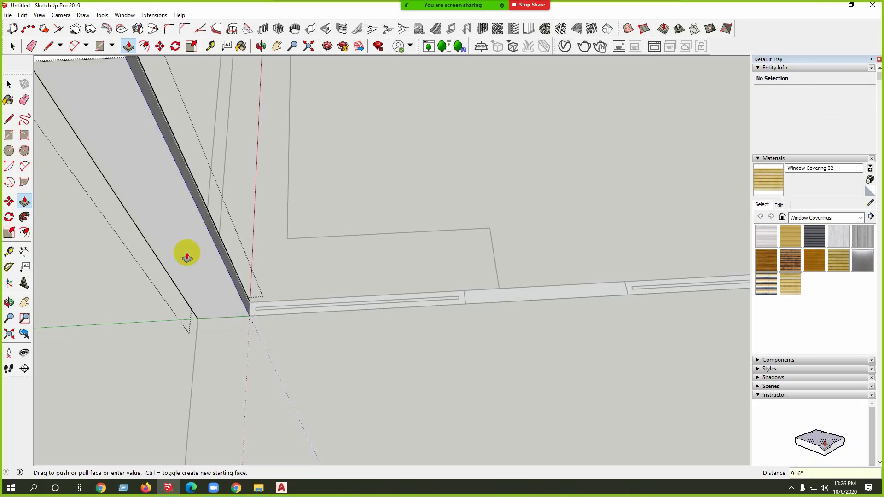
{"action": "scroll", "coordinate": [320, 343], "scroll_direction": "down", "scroll_amount": 3}
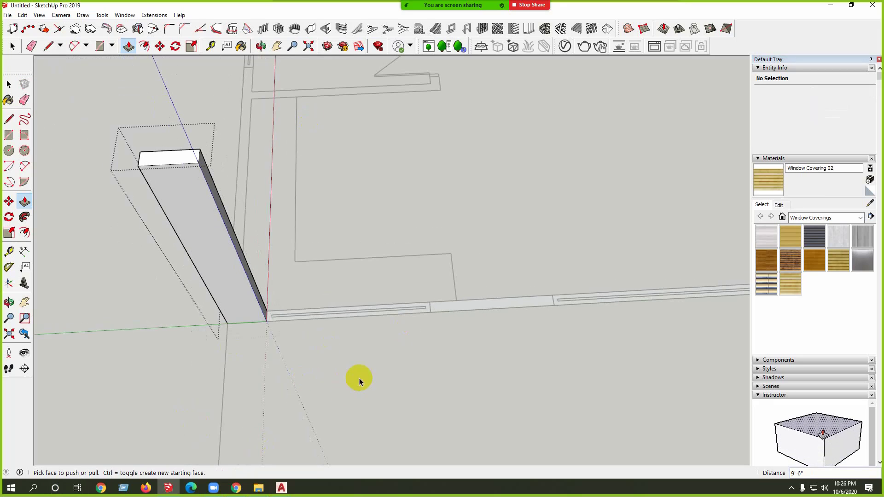
{"action": "key", "text": "space"}
{"action": "scroll", "coordinate": [357, 345], "scroll_direction": "up", "scroll_amount": 2}
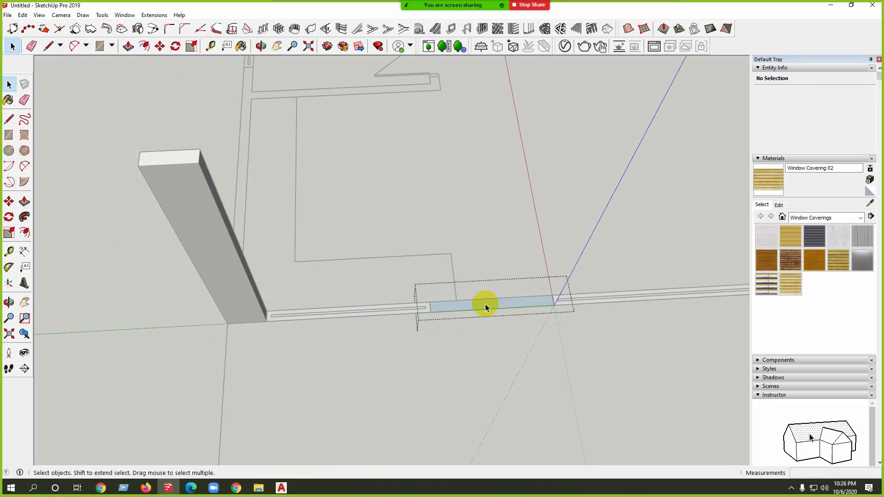
{"action": "key", "text": "p"}
{"action": "left_click", "coordinate": [471, 308]}
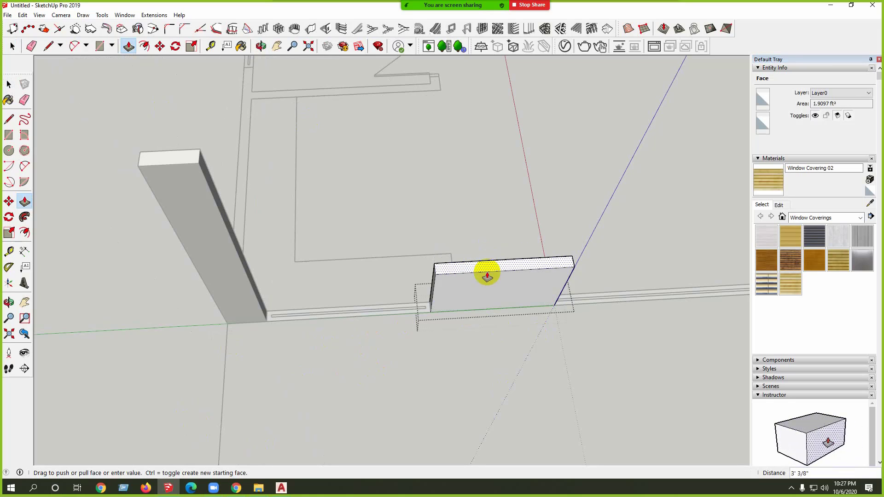
{"action": "key", "text": "Escape"}
{"action": "key", "text": "space"}
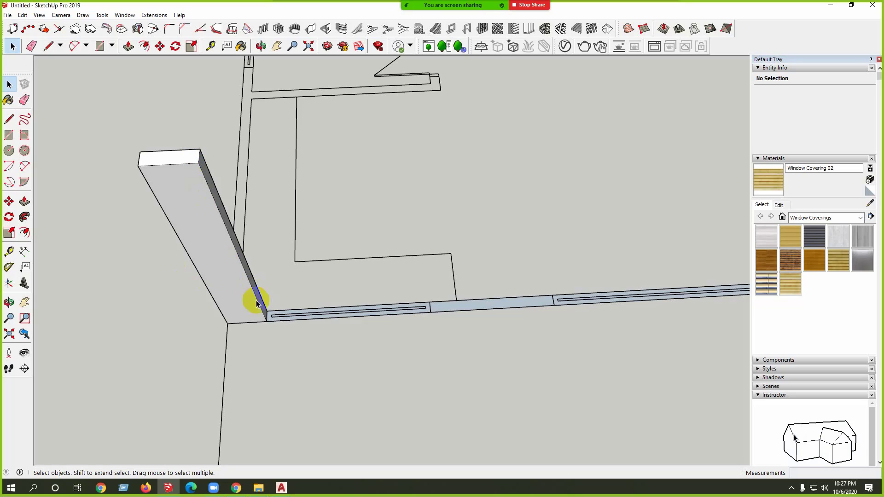
{"action": "left_click", "coordinate": [24, 203]}
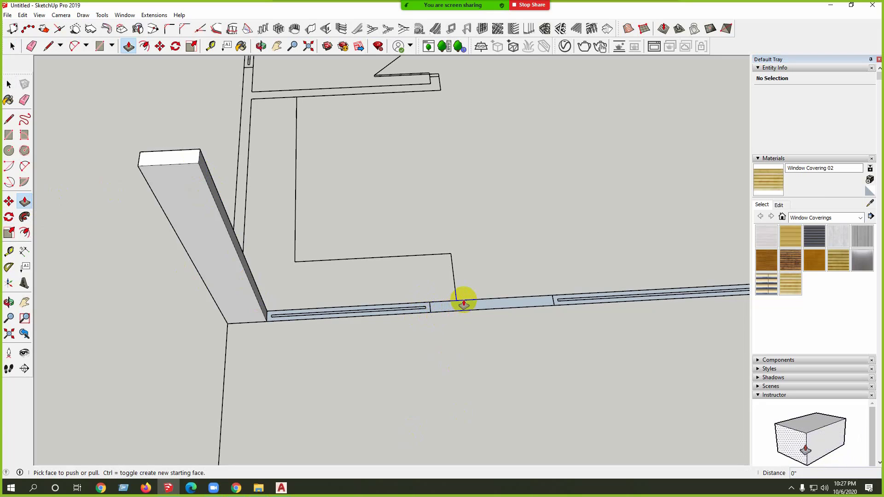
{"action": "key", "text": "space"}
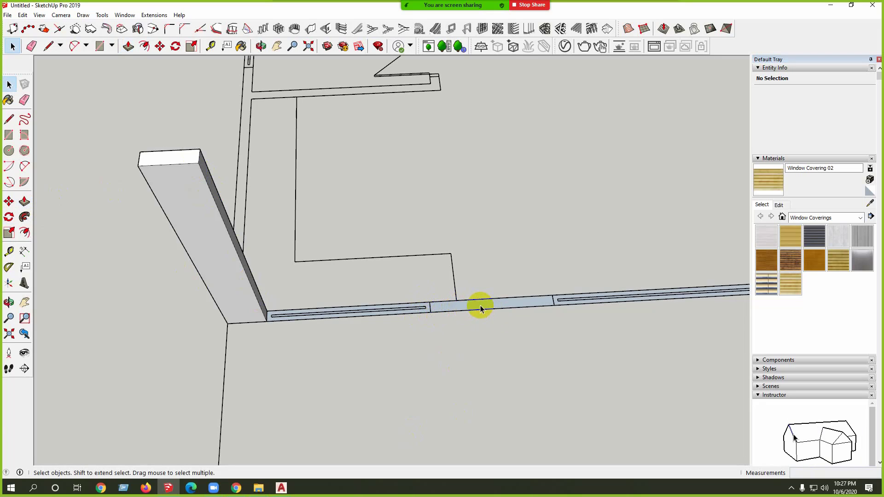
Step: Open the group of the wall segment between the two windows and push/pull its face up to the extruded corner piece's height, 9' 6"
{"action": "double_click", "coordinate": [480, 306]}
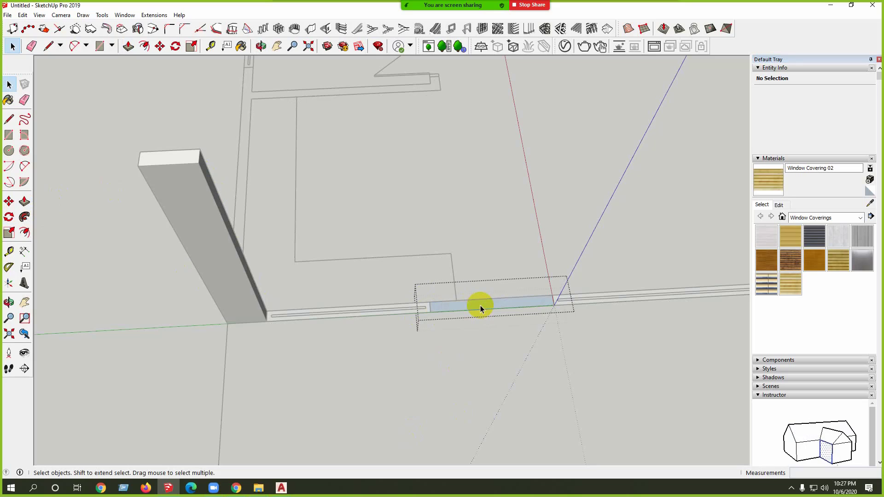
{"action": "key", "text": "p"}
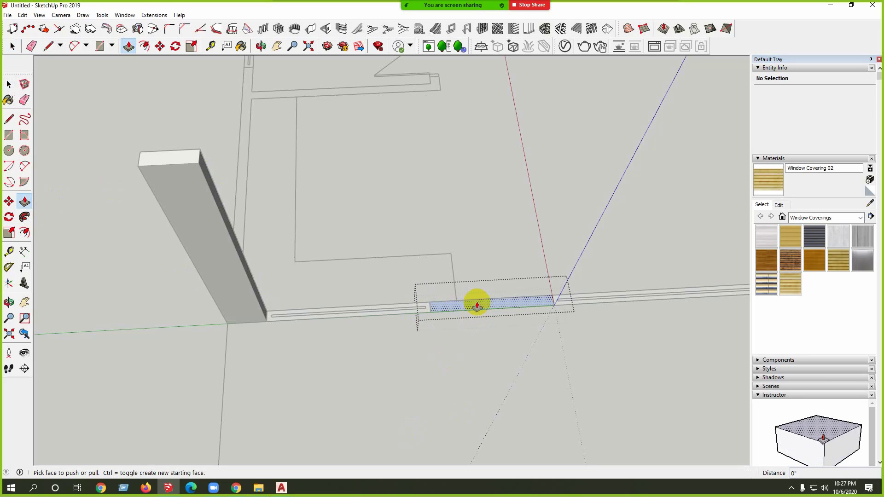
{"action": "left_click", "coordinate": [471, 312]}
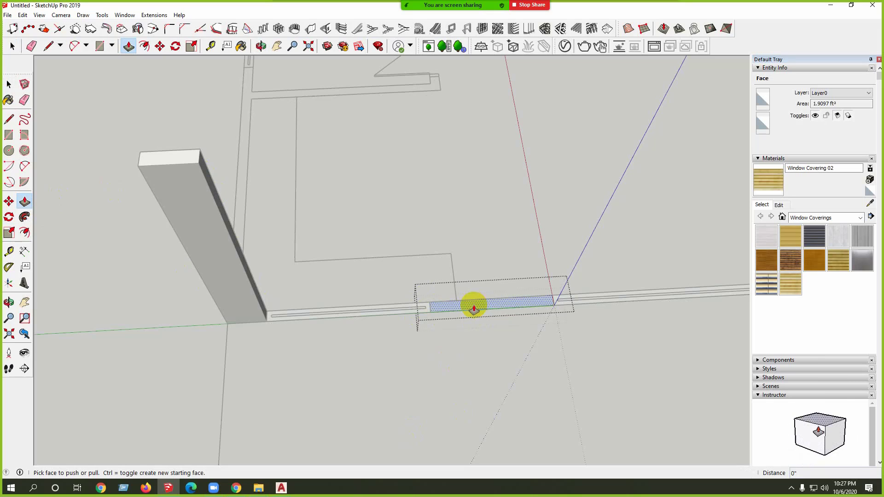
{"action": "double_click", "coordinate": [473, 306]}
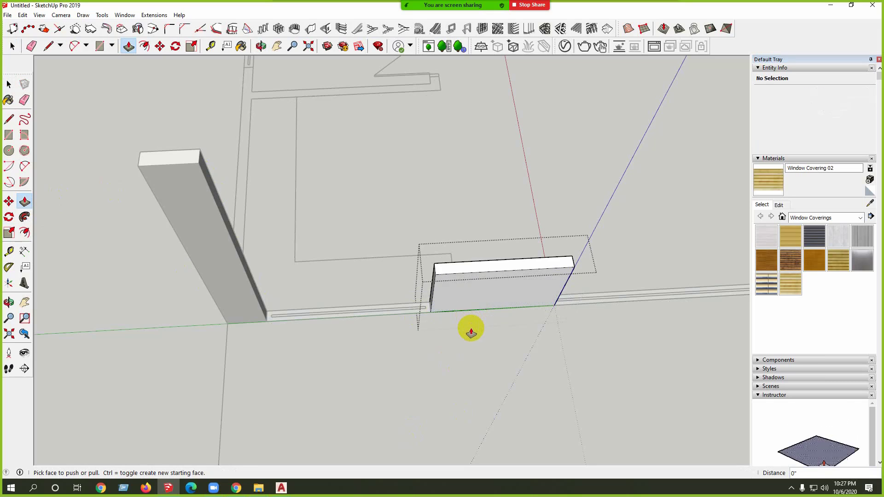
{"action": "key", "text": "ctrl+z"}
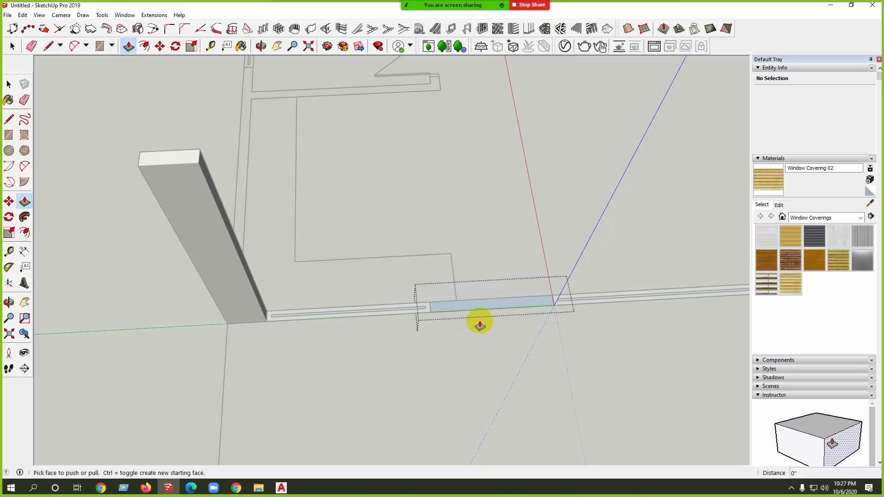
{"action": "left_click", "coordinate": [504, 300]}
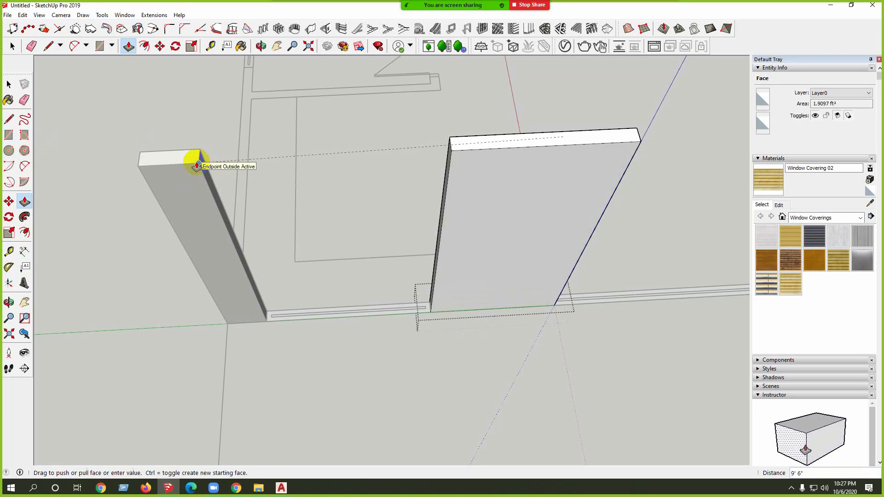
{"action": "left_click", "coordinate": [192, 162]}
Step: Open the group of the wall segment between the longer window and the corner, and push/pull its face up 9' 6"
{"action": "scroll", "coordinate": [265, 299], "scroll_direction": "down", "scroll_amount": 3}
{"action": "scroll", "coordinate": [470, 251], "scroll_direction": "up", "scroll_amount": 4}
{"action": "key", "text": "space"}
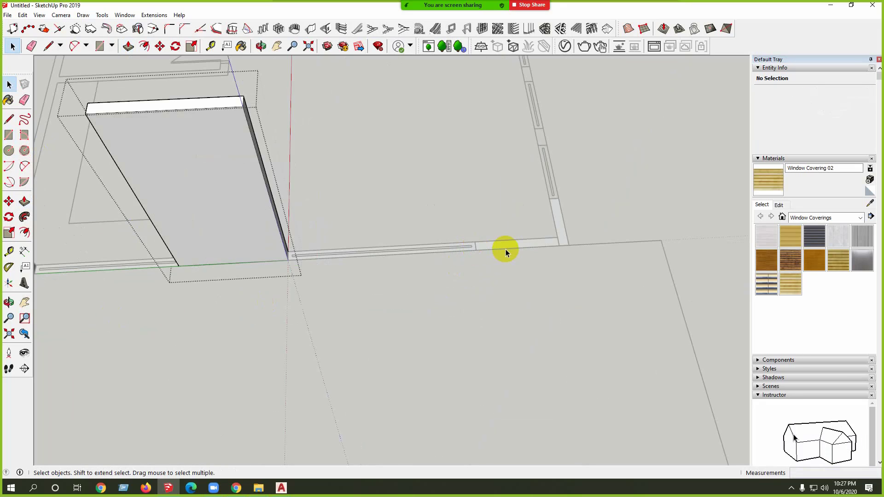
{"action": "left_click", "coordinate": [506, 248]}
{"action": "key", "text": "p"}
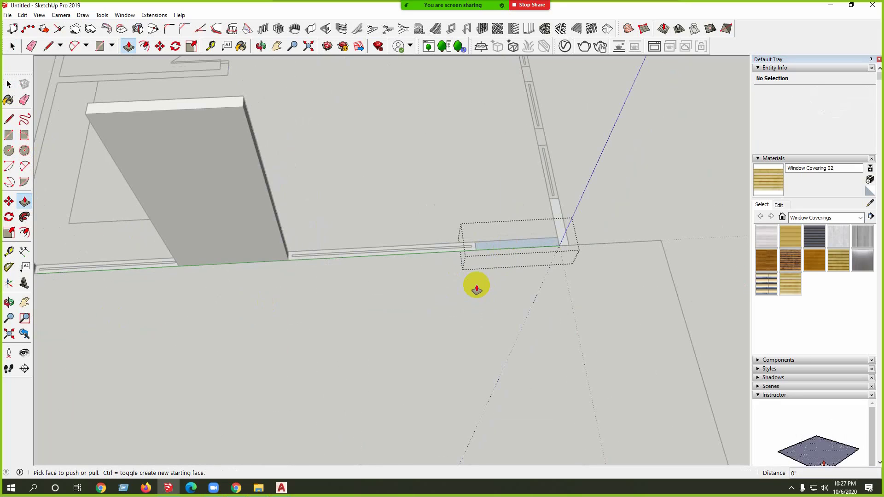
{"action": "double_click", "coordinate": [501, 249]}
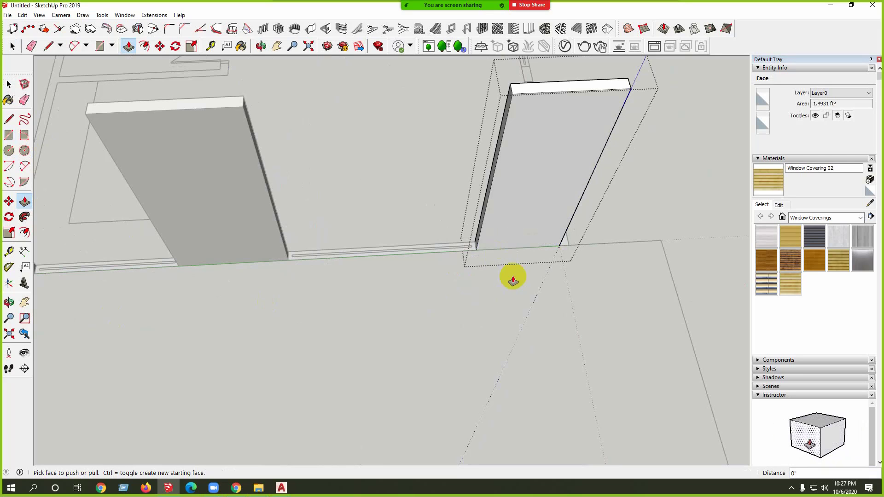
{"action": "middle_click_drag", "start_coordinate": [509, 276], "coordinate": [602, 247]}
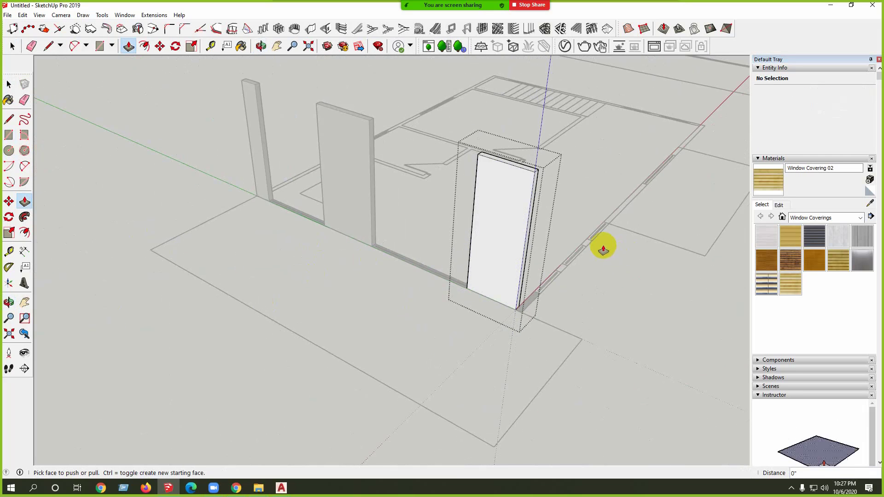
{"action": "key", "text": "space"}
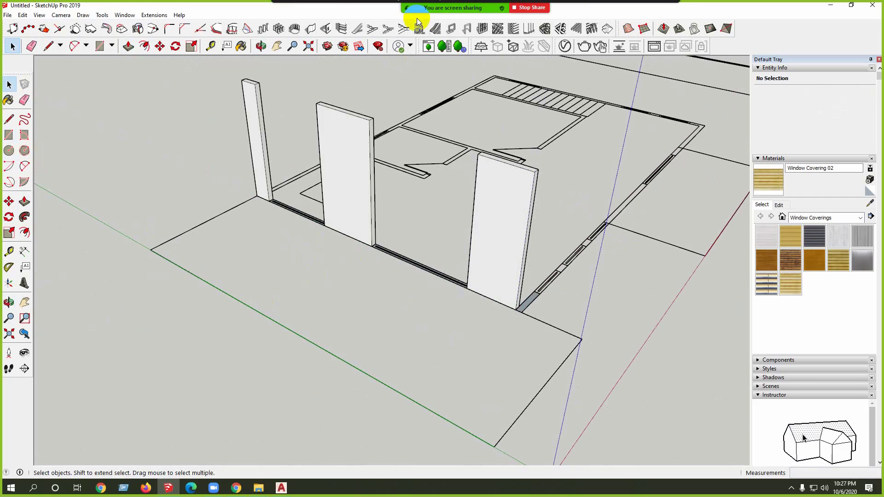
Step: Examine the three extruded wall pieces and the floor plan around them from several angles
{"action": "left_click", "coordinate": [476, 13]}
{"action": "left_click", "coordinate": [475, 16]}
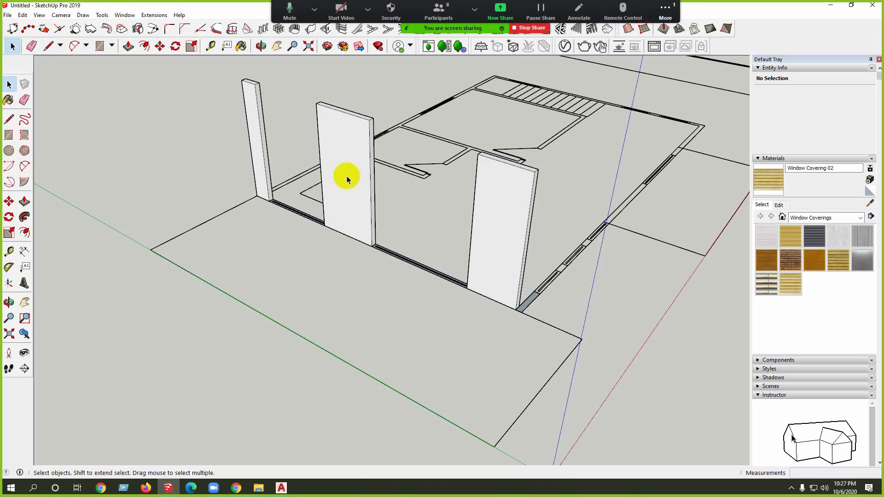
{"action": "left_click", "coordinate": [330, 171]}
{"action": "left_click", "coordinate": [260, 153]}
{"action": "left_click", "coordinate": [346, 193]}
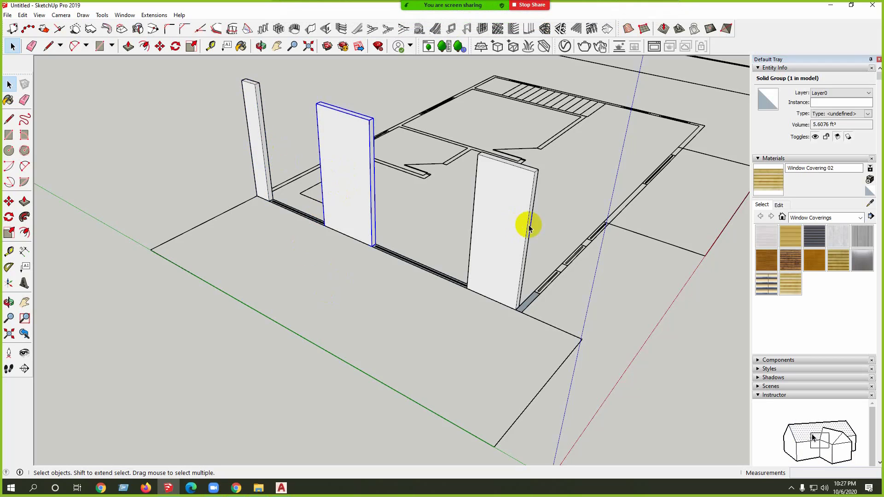
{"action": "left_click", "coordinate": [526, 223]}
{"action": "mouse_move", "coordinate": [350, 222]}
{"action": "middle_mouse_down"}
{"action": "mouse_move", "coordinate": [466, 300]}
{"action": "mouse_move", "coordinate": [35, 300]}
{"action": "mouse_move", "coordinate": [414, 411]}
{"action": "mouse_move", "coordinate": [582, 338]}
{"action": "mouse_move", "coordinate": [391, 373]}
{"action": "mouse_move", "coordinate": [302, 331]}
{"action": "mouse_move", "coordinate": [566, 316]}
{"action": "middle_mouse_up"}
{"action": "mouse_move", "coordinate": [442, 304]}
{"action": "middle_mouse_down"}
{"action": "mouse_move", "coordinate": [302, 284]}
{"action": "mouse_move", "coordinate": [270, 321]}
{"action": "mouse_move", "coordinate": [537, 332]}
{"action": "mouse_move", "coordinate": [409, 351]}
{"action": "mouse_move", "coordinate": [461, 298]}
{"action": "mouse_move", "coordinate": [509, 408]}
{"action": "mouse_move", "coordinate": [466, 286]}
{"action": "middle_mouse_up"}
{"action": "mouse_move", "coordinate": [403, 266]}
{"action": "middle_mouse_down"}
{"action": "mouse_move", "coordinate": [474, 326]}
{"action": "mouse_move", "coordinate": [155, 211]}
{"action": "mouse_move", "coordinate": [426, 325]}
{"action": "mouse_move", "coordinate": [361, 292]}
{"action": "mouse_move", "coordinate": [338, 335]}
{"action": "middle_mouse_up"}
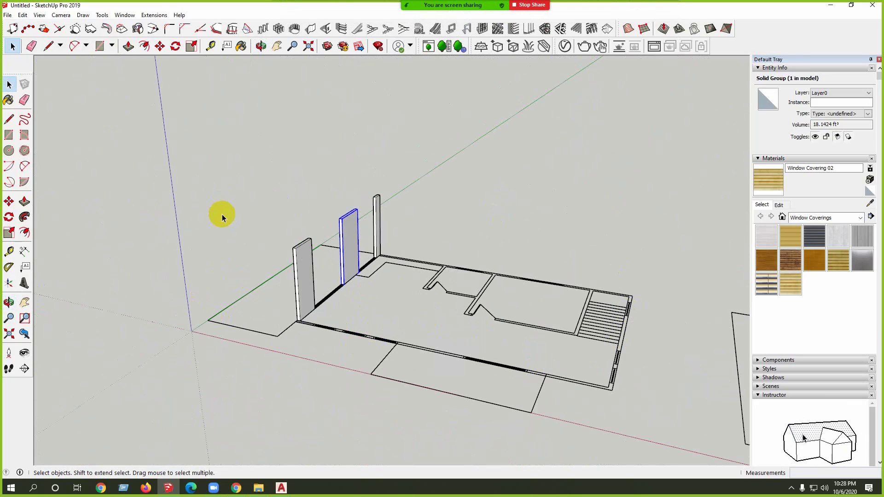
{"action": "middle_click_drag", "start_coordinate": [295, 247], "coordinate": [361, 187]}
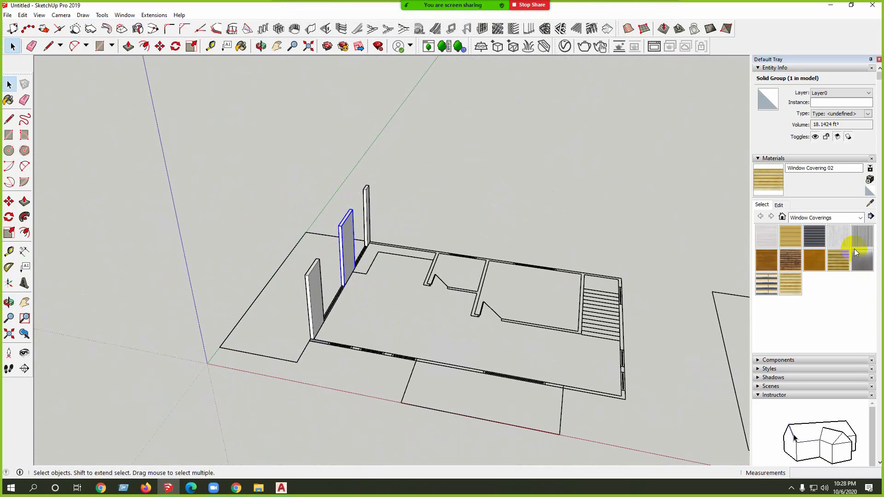
{"action": "middle_click_drag", "start_coordinate": [479, 276], "coordinate": [322, 272]}
{"action": "middle_click_drag", "start_coordinate": [385, 237], "coordinate": [318, 273]}
{"action": "scroll", "coordinate": [319, 273], "scroll_direction": "down", "scroll_amount": 3}
{"action": "middle_click_drag", "start_coordinate": [395, 292], "coordinate": [621, 289]}
Step: Try painting the three extruded wall pieces with the Blinds Cloth Horizontal material
{"action": "left_click", "coordinate": [773, 265]}
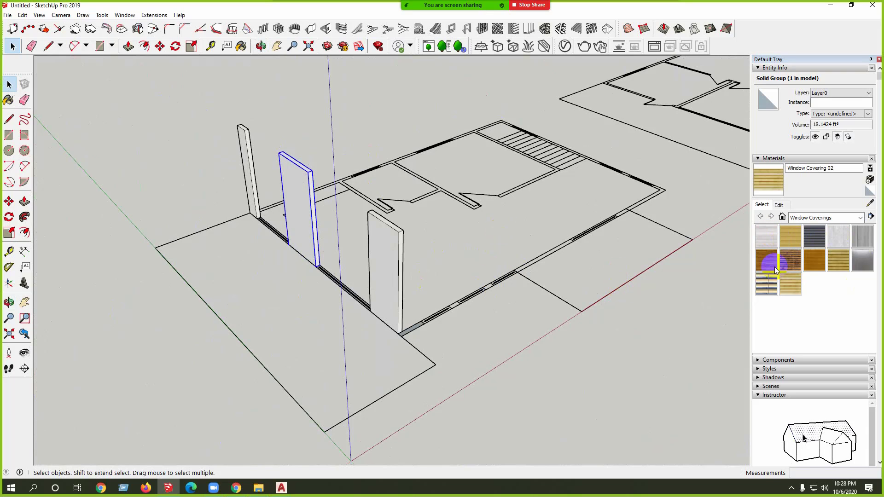
{"action": "left_click", "coordinate": [796, 243]}
{"action": "left_click", "coordinate": [393, 246]}
{"action": "left_click", "coordinate": [294, 193]}
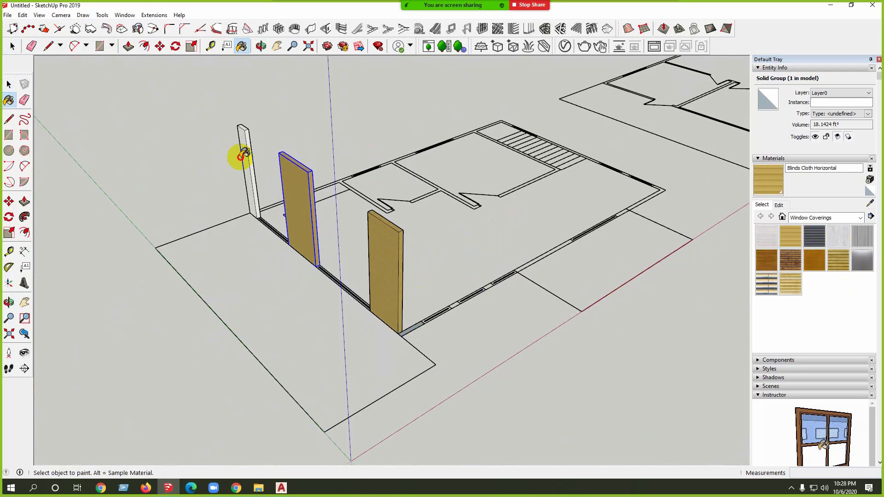
{"action": "left_click", "coordinate": [250, 154]}
{"action": "middle_click_drag", "start_coordinate": [288, 232], "coordinate": [69, 231]}
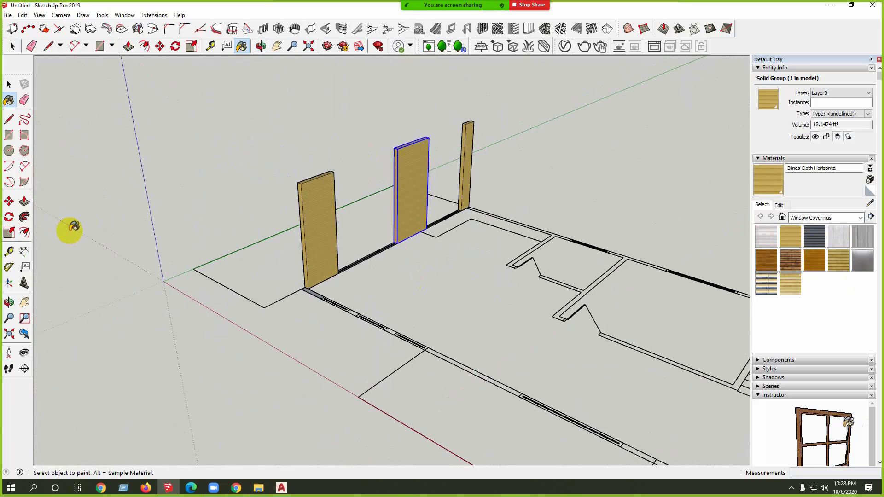
{"action": "mouse_move", "coordinate": [321, 291]}
{"action": "middle_mouse_down"}
{"action": "mouse_move", "coordinate": [642, 299]}
{"action": "mouse_move", "coordinate": [468, 203]}
{"action": "mouse_move", "coordinate": [510, 197]}
{"action": "middle_mouse_up"}
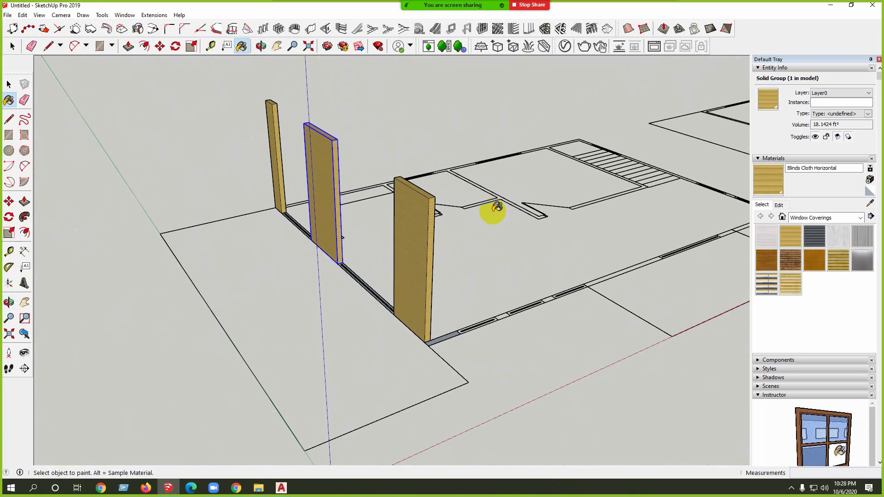
{"action": "mouse_move", "coordinate": [467, 222]}
{"action": "middle_mouse_down"}
{"action": "mouse_move", "coordinate": [216, 272]}
{"action": "mouse_move", "coordinate": [381, 233]}
{"action": "mouse_move", "coordinate": [193, 280]}
{"action": "mouse_move", "coordinate": [240, 255]}
{"action": "mouse_move", "coordinate": [272, 310]}
{"action": "mouse_move", "coordinate": [375, 326]}
{"action": "mouse_move", "coordinate": [424, 302]}
{"action": "middle_mouse_up"}
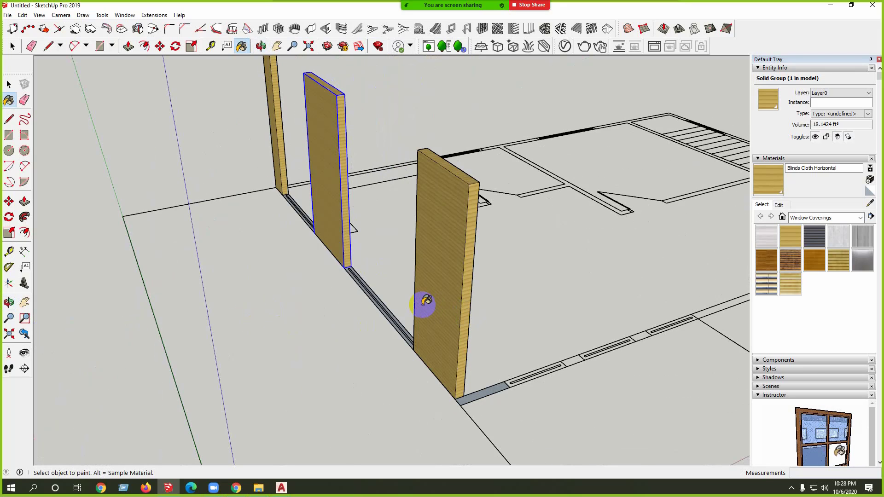
Step: Undo the material painting on the three wall pieces
{"action": "key", "text": "ctrl+z"}
{"action": "key", "text": "z"}
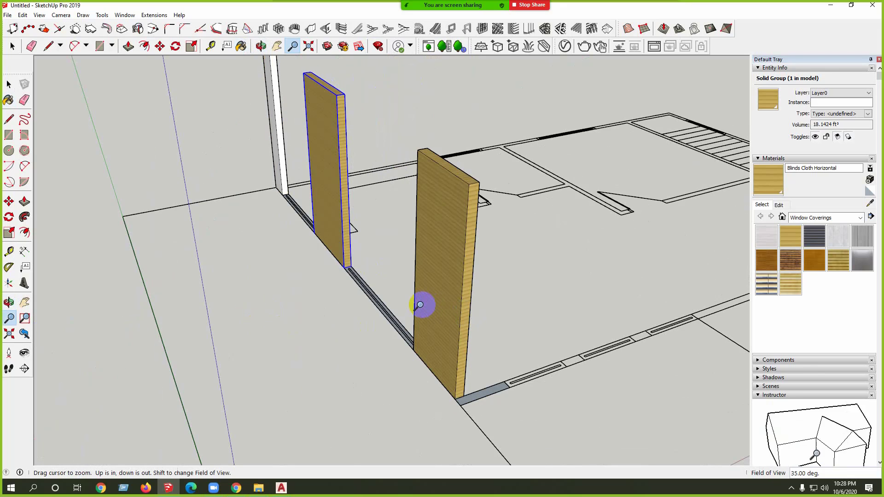
{"action": "key", "text": "ctrl+z"}
{"action": "key", "text": "space"}
Step: Open the group of the short adjoining wall segment at the corner and push/pull its face up to the neighbouring corner piece's height
{"action": "middle_click_drag", "start_coordinate": [287, 330], "coordinate": [351, 237]}
{"action": "middle_click_drag", "start_coordinate": [529, 283], "coordinate": [316, 281]}
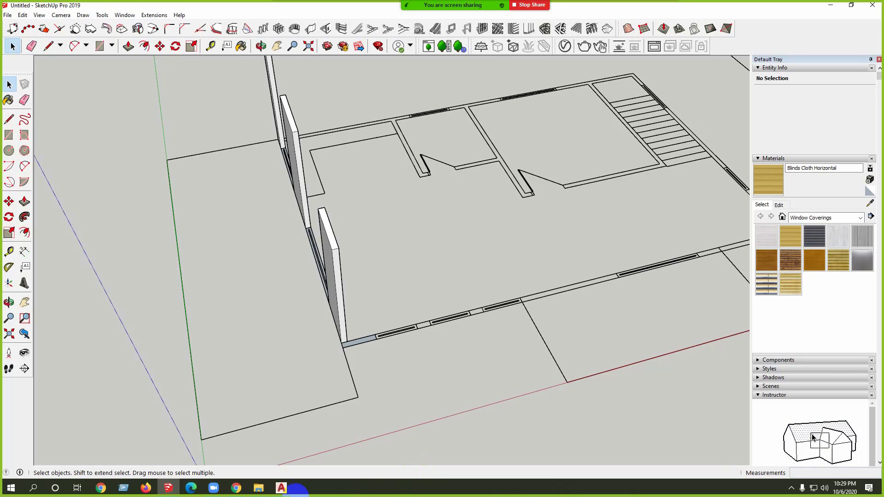
{"action": "scroll", "coordinate": [401, 269], "scroll_direction": "down", "scroll_amount": 3}
{"action": "scroll", "coordinate": [295, 304], "scroll_direction": "up", "scroll_amount": 2}
{"action": "scroll", "coordinate": [233, 355], "scroll_direction": "up", "scroll_amount": 3}
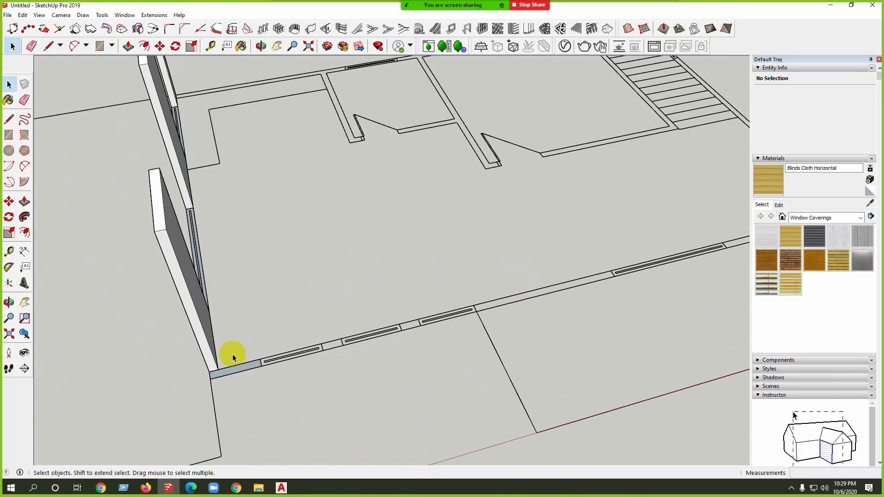
{"action": "double_click", "coordinate": [233, 366]}
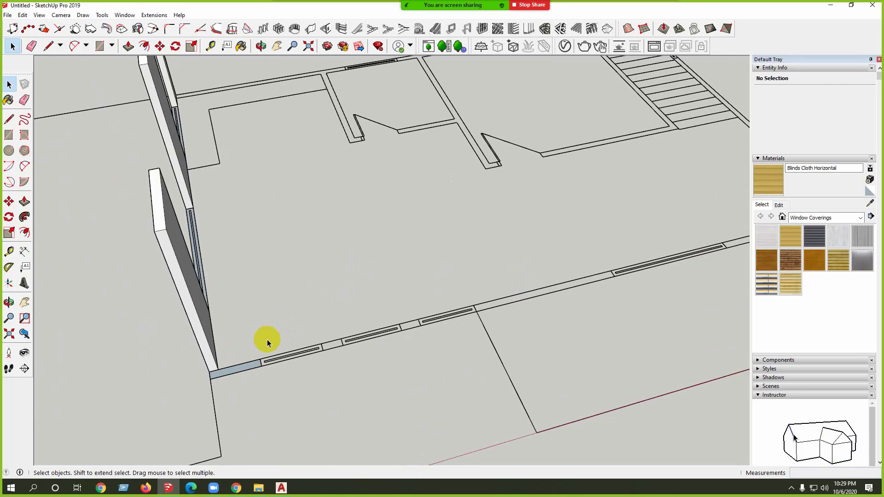
{"action": "key", "text": "p"}
{"action": "key", "text": "space"}
{"action": "key", "text": "p"}
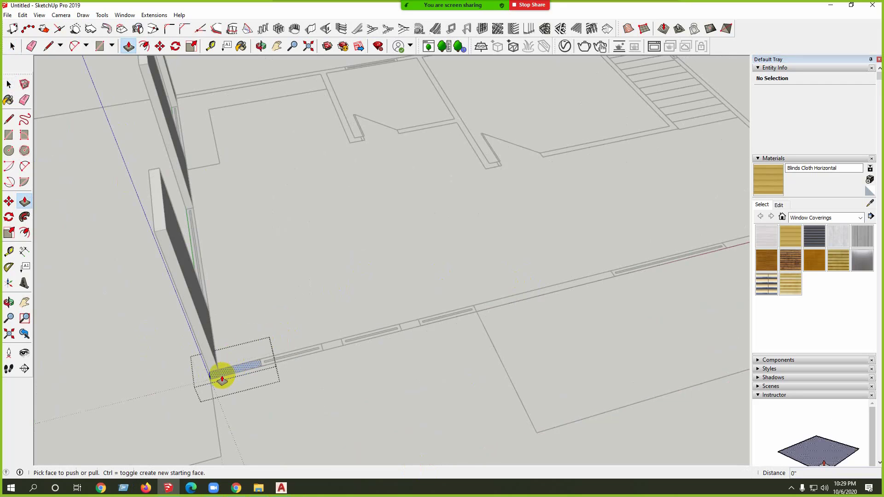
{"action": "left_click", "coordinate": [223, 372]}
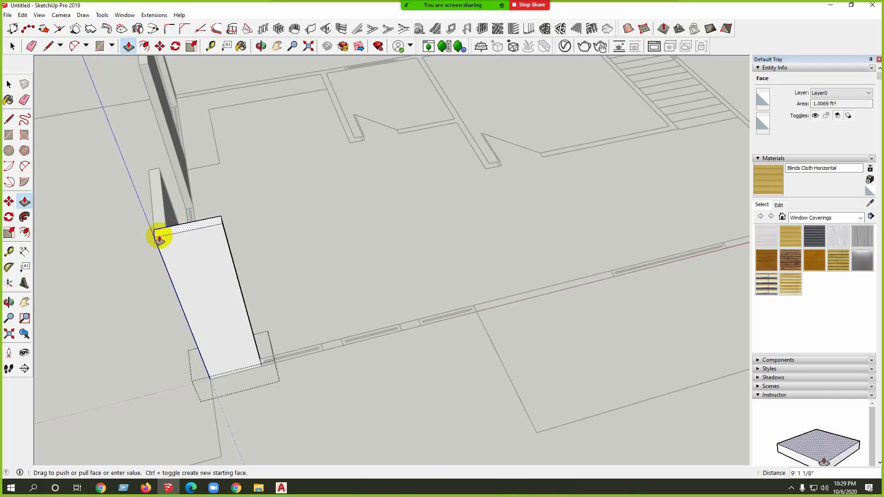
{"action": "left_click", "coordinate": [158, 221]}
{"action": "middle_click_drag", "start_coordinate": [158, 221], "coordinate": [207, 389]}
{"action": "key", "text": "space"}
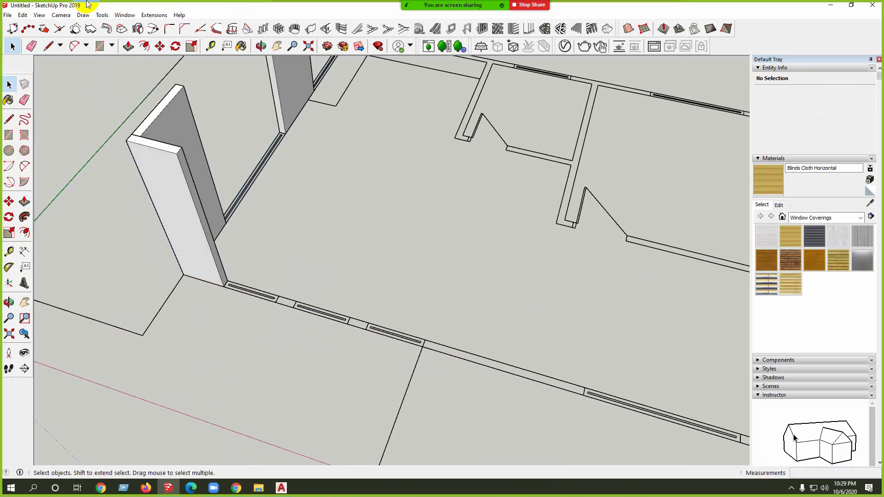
Step: Draw a rectangle over the wall segment between the adjoining wall's first and second windows, and group it
{"action": "left_click", "coordinate": [9, 134]}
{"action": "scroll", "coordinate": [242, 332], "scroll_direction": "up", "scroll_amount": 2}
{"action": "left_click", "coordinate": [287, 288]}
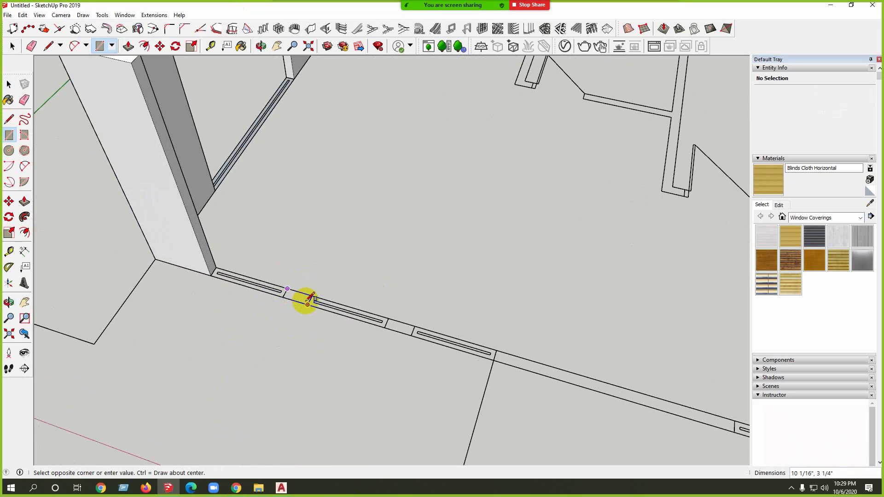
{"action": "key", "text": "space"}
{"action": "right_click", "coordinate": [304, 302]}
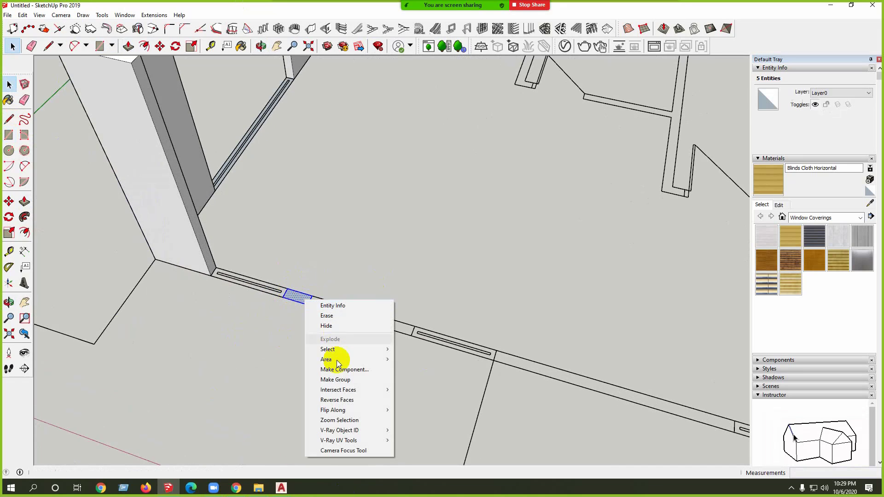
{"action": "left_click", "coordinate": [342, 376]}
{"action": "right_click", "coordinate": [303, 300]}
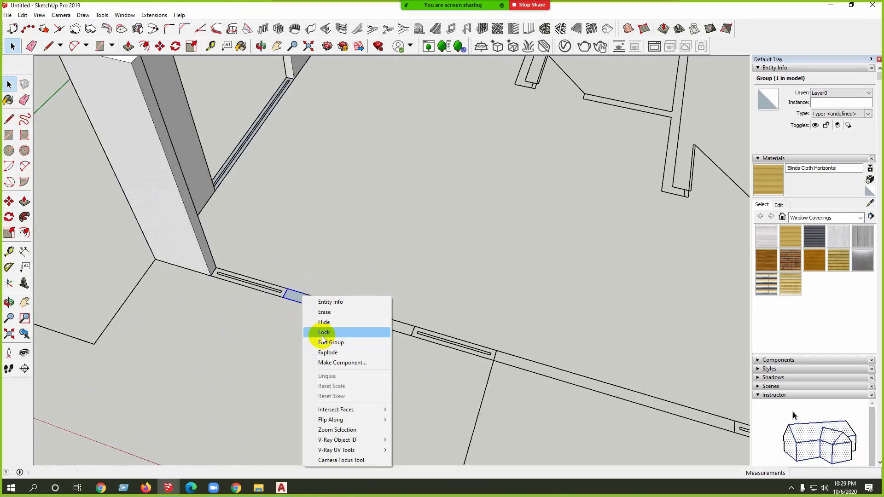
{"action": "left_click", "coordinate": [289, 318]}
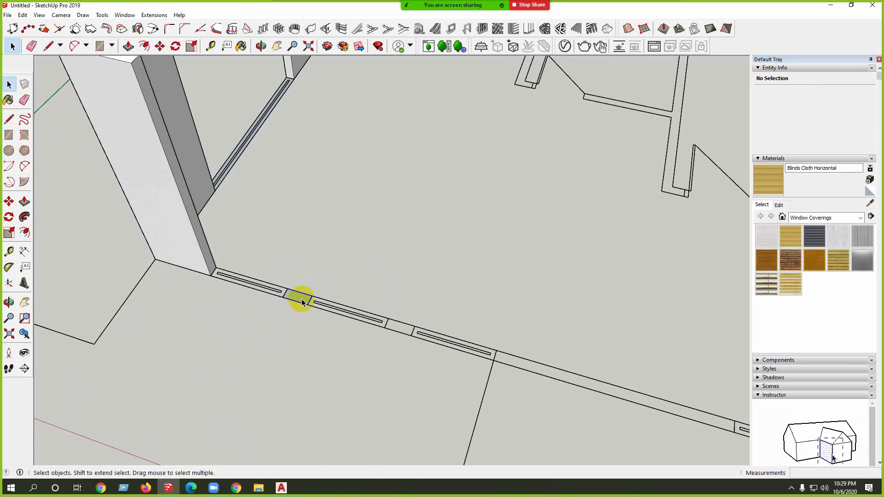
Step: Open the group of the segment between the first and second windows and push/pull its face up to the corner wall's height
{"action": "double_click", "coordinate": [303, 302]}
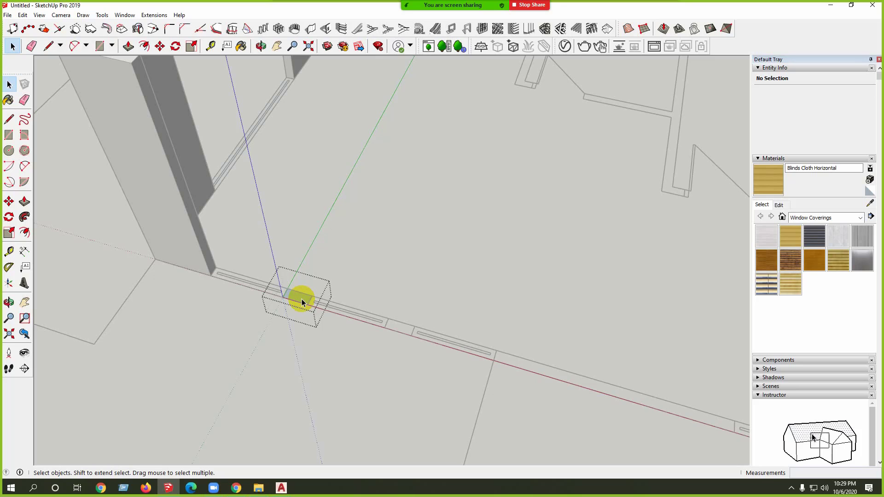
{"action": "key", "text": "p"}
{"action": "left_click", "coordinate": [302, 302]}
{"action": "scroll", "coordinate": [286, 306], "scroll_direction": "down", "scroll_amount": 1}
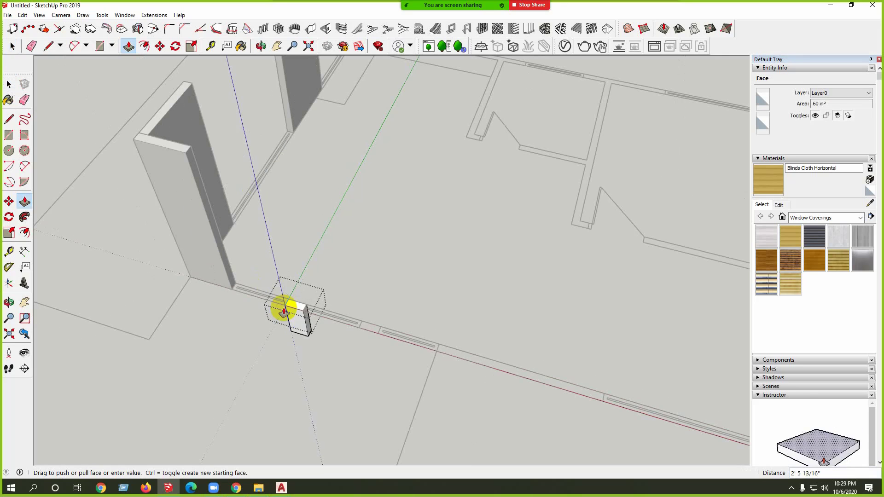
{"action": "left_click", "coordinate": [162, 151]}
{"action": "key", "text": "space"}
{"action": "left_click", "coordinate": [276, 340]}
Step: Draw a rectangle over the wall segment between the adjoining wall's second and third windows
{"action": "scroll", "coordinate": [278, 342], "scroll_direction": "up", "scroll_amount": 3}
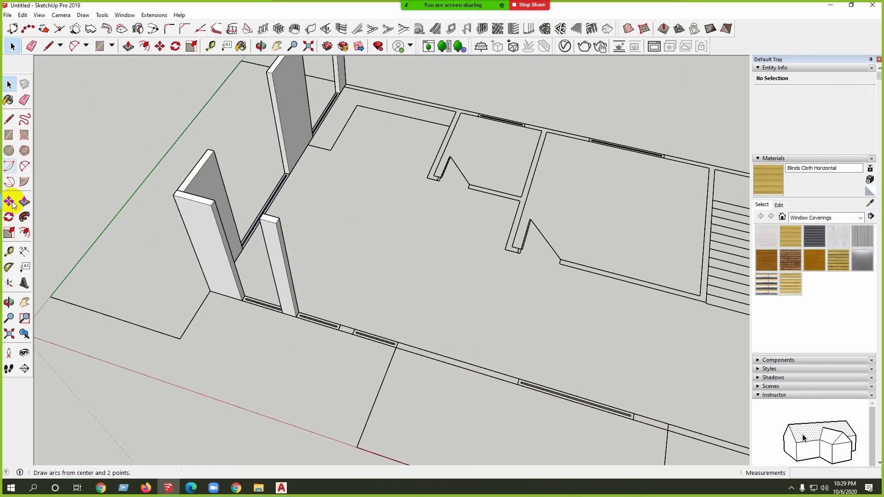
{"action": "left_click", "coordinate": [8, 134]}
{"action": "scroll", "coordinate": [354, 328], "scroll_direction": "up", "scroll_amount": 3}
{"action": "scroll", "coordinate": [356, 328], "scroll_direction": "up", "scroll_amount": 2}
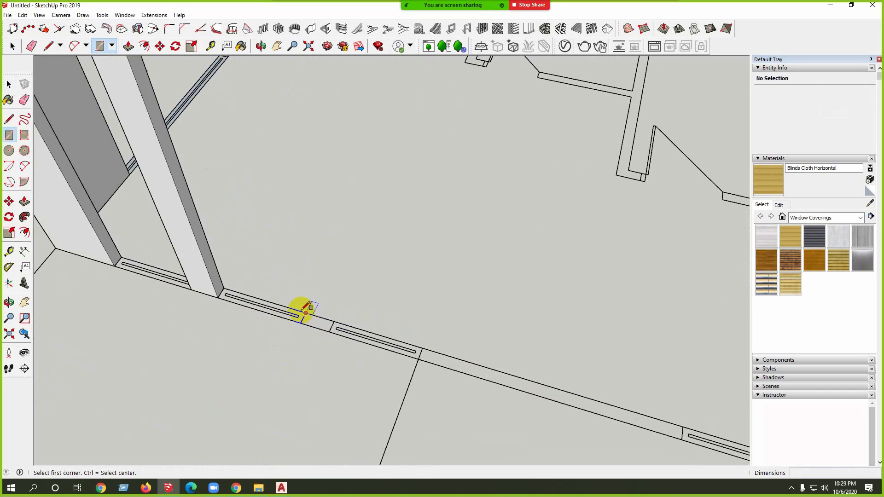
{"action": "left_click", "coordinate": [304, 315]}
{"action": "left_click", "coordinate": [331, 331]}
{"action": "key", "text": "space"}
Step: Select the rectangle between the adjoining wall's second and third windows together with its edges, and make it a group
{"action": "left_click", "coordinate": [324, 320]}
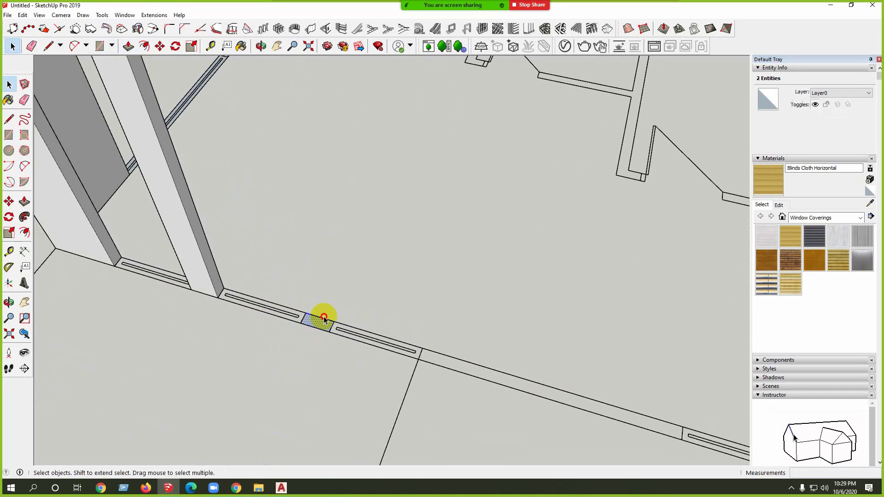
{"action": "right_click", "coordinate": [321, 323]}
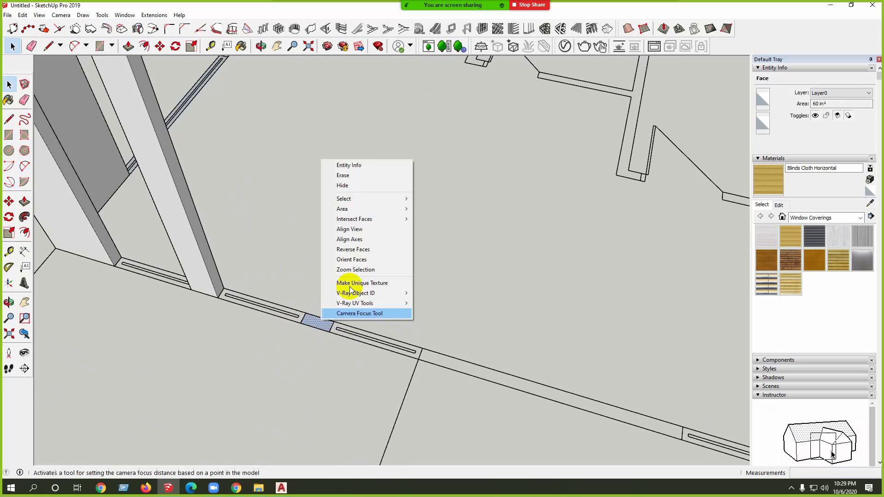
{"action": "left_click", "coordinate": [318, 325]}
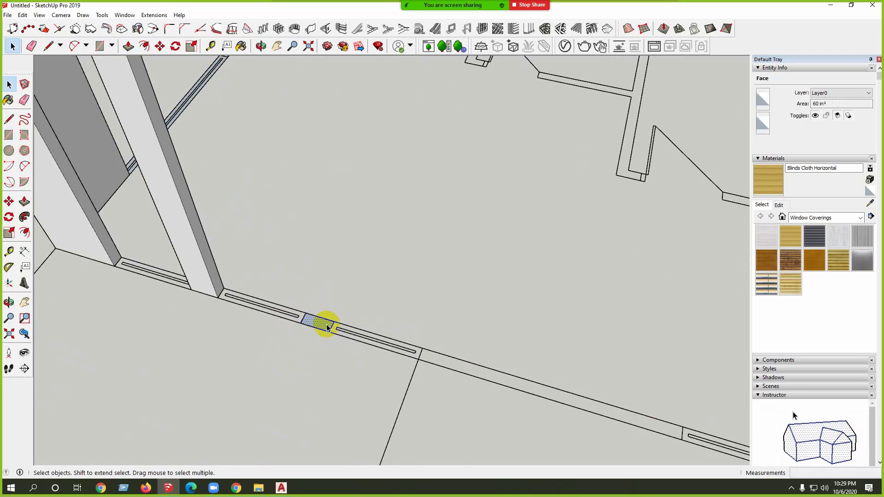
{"action": "scroll", "coordinate": [323, 326], "scroll_direction": "up", "scroll_amount": 5}
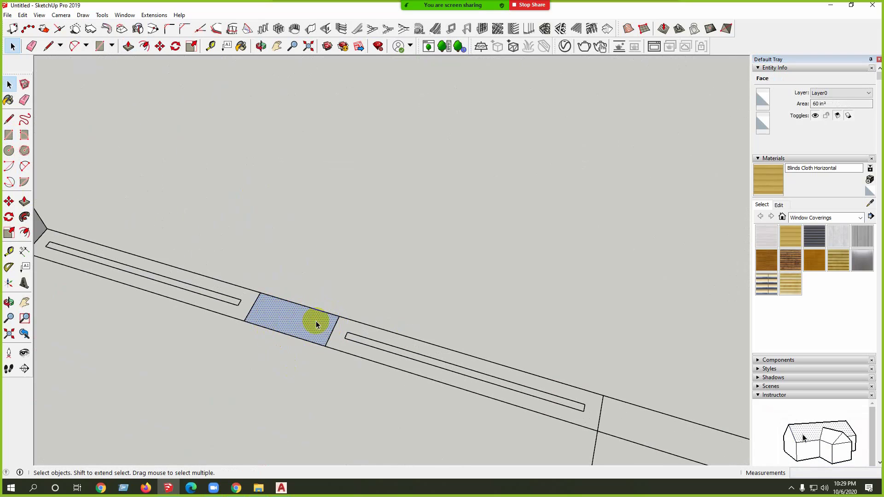
{"action": "right_click", "coordinate": [285, 324]}
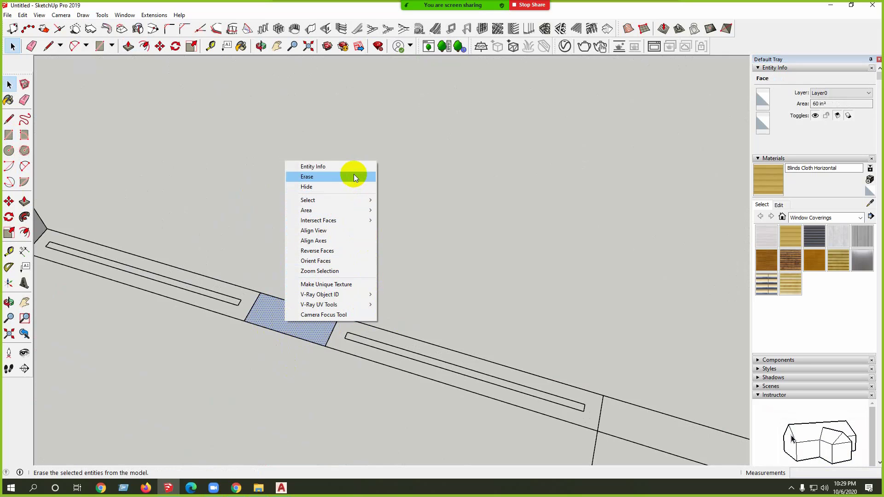
{"action": "left_click", "coordinate": [261, 322]}
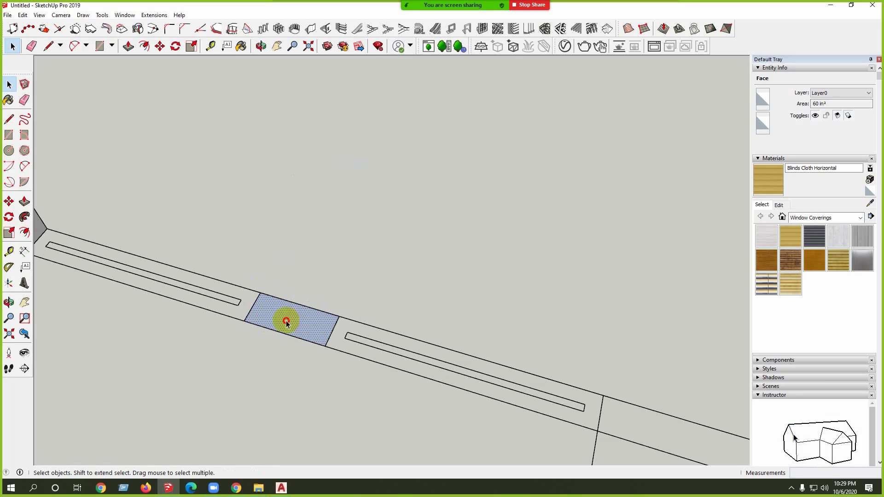
{"action": "double_click", "coordinate": [259, 320]}
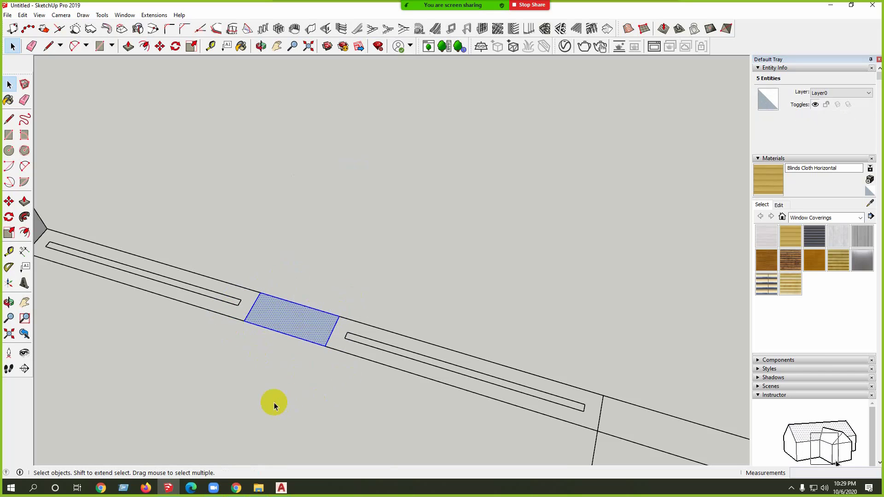
{"action": "right_click", "coordinate": [300, 322]}
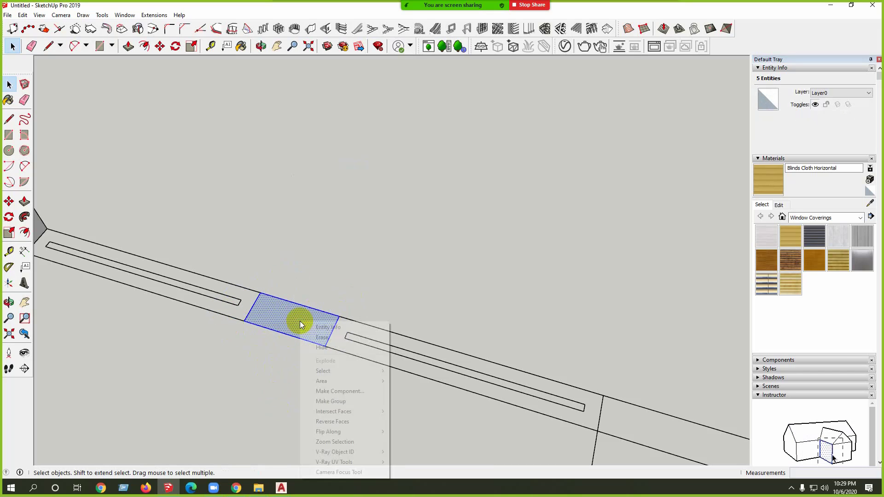
{"action": "left_click", "coordinate": [348, 401]}
Step: Draw a rectangle over the adjoining wall's first window, between the two raised wall segments, and group it
{"action": "scroll", "coordinate": [272, 297], "scroll_direction": "down", "scroll_amount": 5}
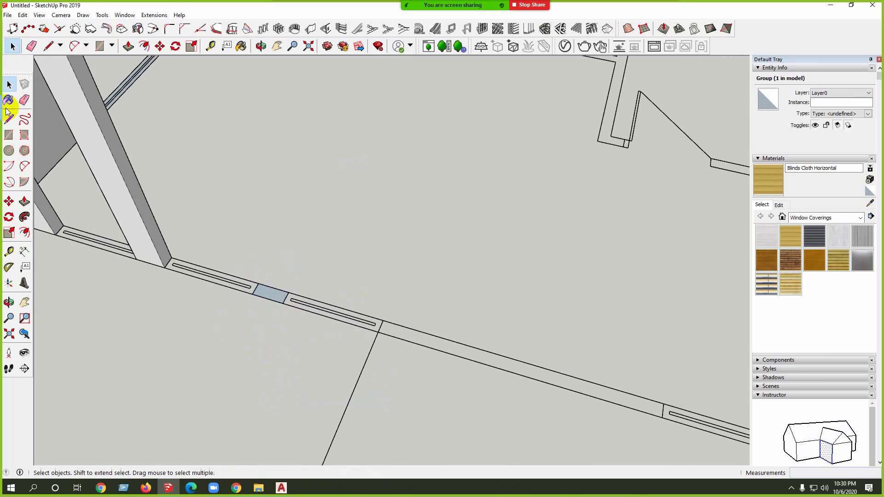
{"action": "left_click", "coordinate": [9, 134]}
{"action": "left_click", "coordinate": [63, 225]}
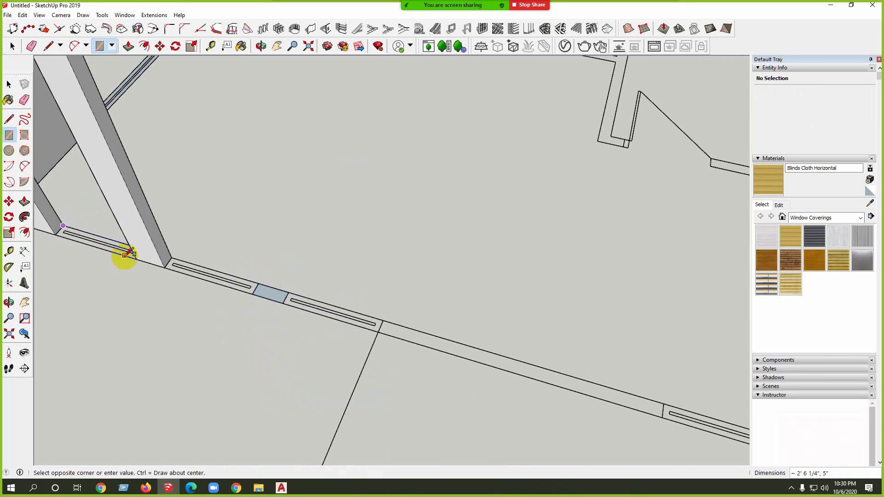
{"action": "key", "text": "space"}
{"action": "scroll", "coordinate": [64, 225], "scroll_direction": "up", "scroll_amount": 5}
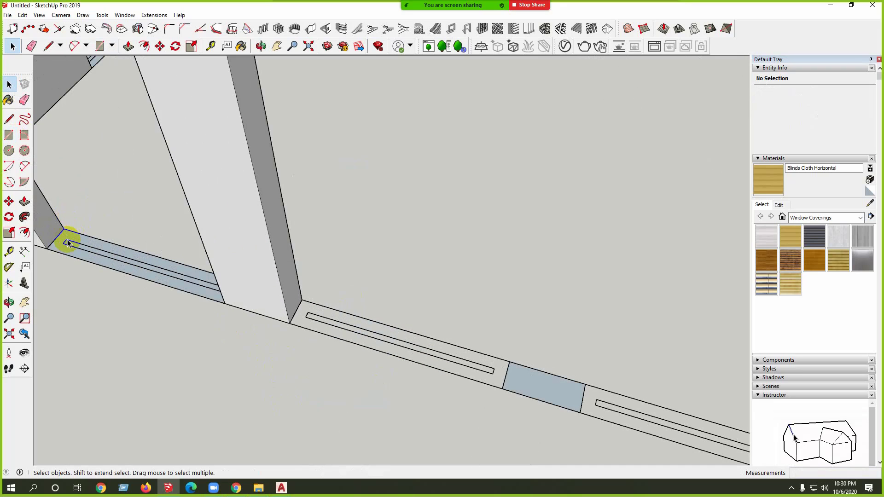
{"action": "right_click", "coordinate": [67, 251]}
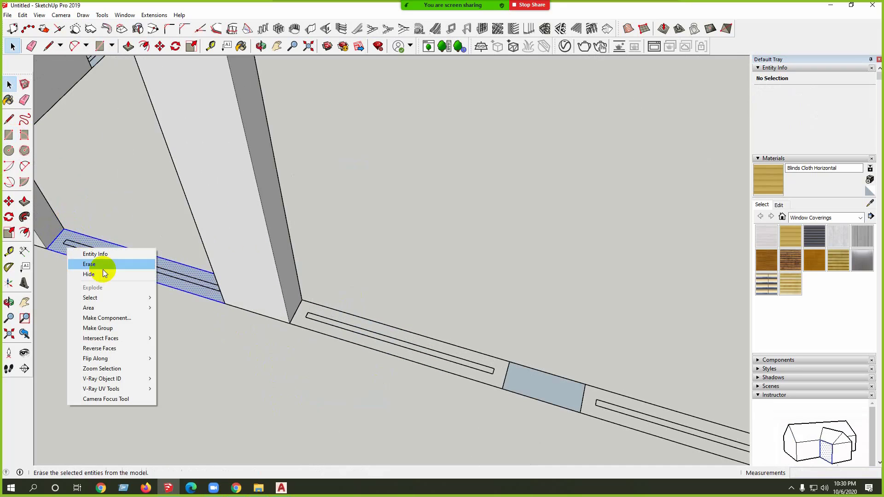
{"action": "left_click", "coordinate": [115, 330]}
Step: Draw a rectangle over the adjoining wall's second window opening and select its face with the bounding edges
{"action": "scroll", "coordinate": [90, 262], "scroll_direction": "down", "scroll_amount": 3}
{"action": "left_click", "coordinate": [8, 134]}
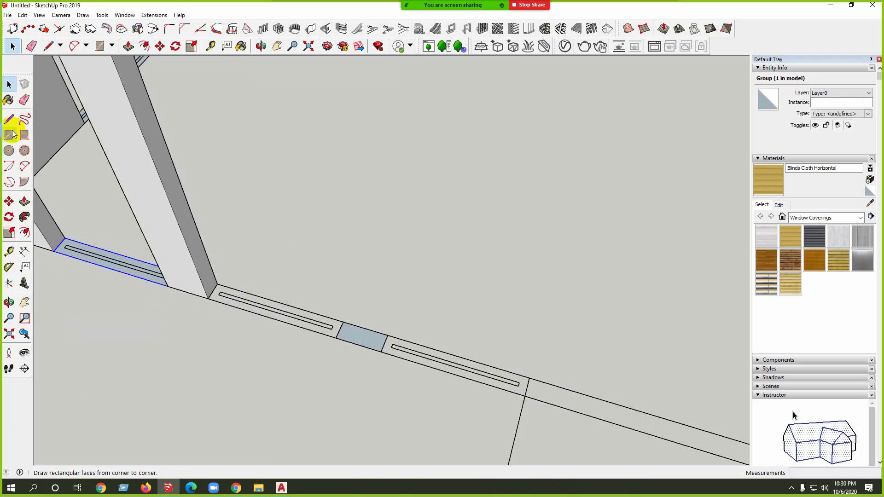
{"action": "left_click", "coordinate": [217, 285]}
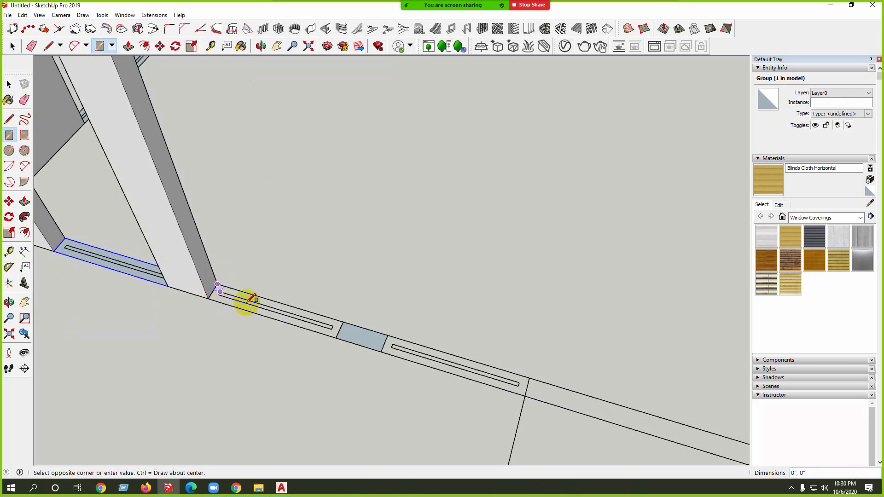
{"action": "left_click", "coordinate": [336, 336]}
{"action": "key", "text": "space"}
{"action": "scroll", "coordinate": [350, 339], "scroll_direction": "up", "scroll_amount": 2}
{"action": "double_click", "coordinate": [334, 323]}
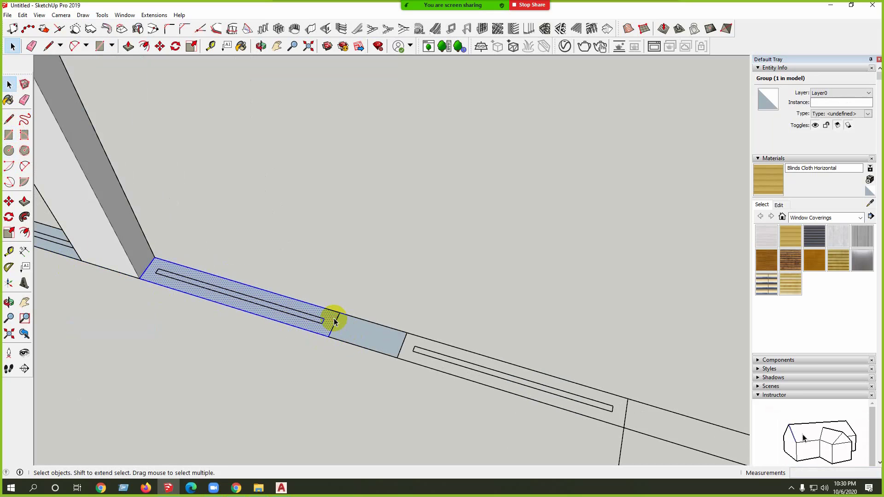
{"action": "right_click", "coordinate": [336, 319]}
{"action": "left_click", "coordinate": [385, 390]}
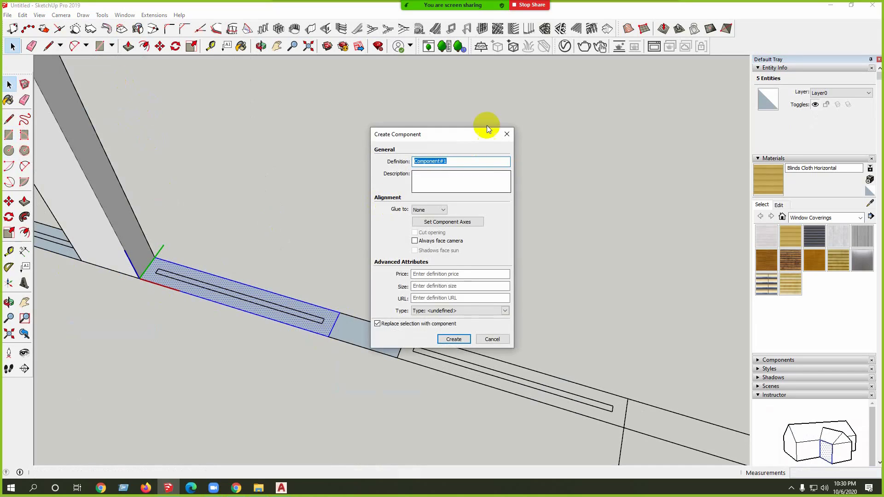
{"action": "left_click", "coordinate": [506, 134]}
Step: Make the selected rectangle over the adjoining wall's second window a group
{"action": "right_click", "coordinate": [335, 318]}
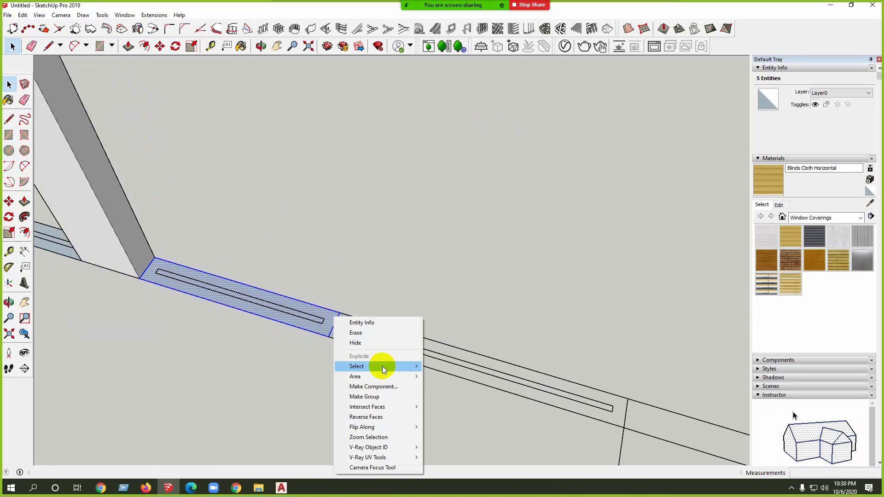
{"action": "left_click", "coordinate": [364, 397]}
Step: Draw a rectangle over the adjoining wall's third window, from the grouped segment beside it to the window's far end
{"action": "middle_click_drag", "start_coordinate": [364, 397], "coordinate": [55, 75]}
{"action": "left_click", "coordinate": [8, 134]}
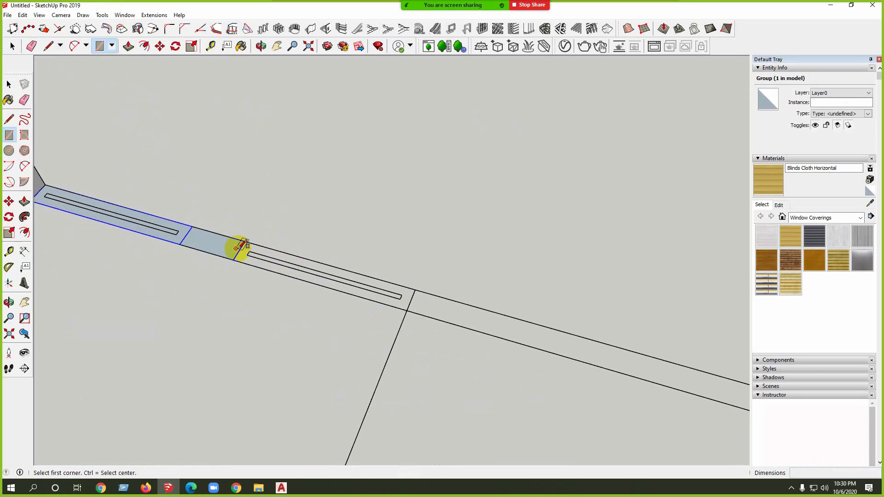
{"action": "left_click", "coordinate": [245, 242]}
{"action": "left_click", "coordinate": [405, 306]}
{"action": "key", "text": "space"}
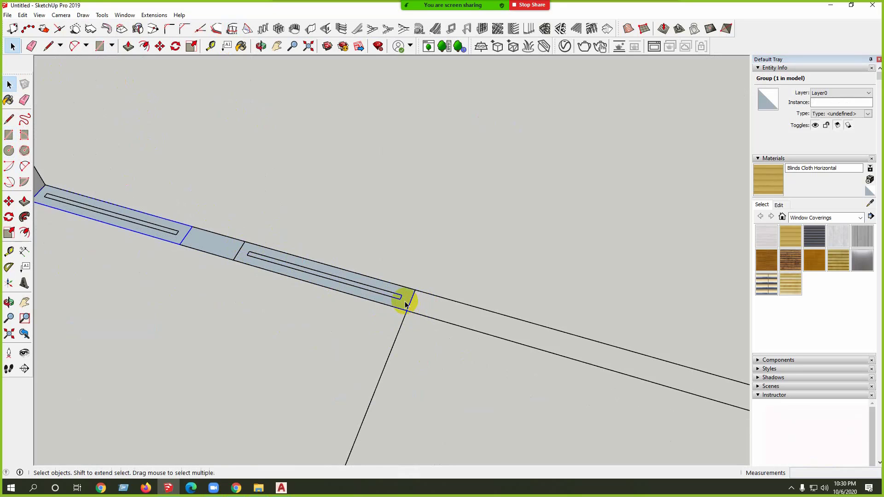
Step: Select the third window's rectangle together with its edges and make it a group
{"action": "left_click", "coordinate": [405, 306]}
{"action": "right_click", "coordinate": [405, 307]}
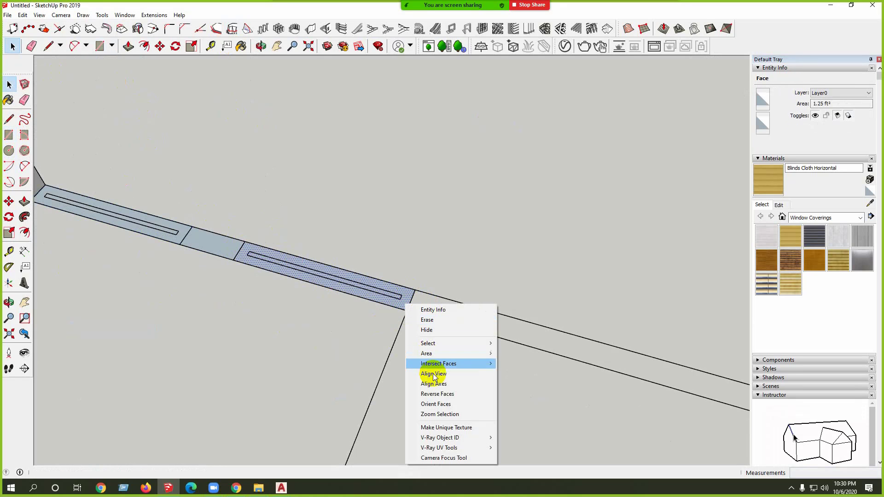
{"action": "left_click", "coordinate": [388, 304]}
{"action": "right_click", "coordinate": [388, 304]}
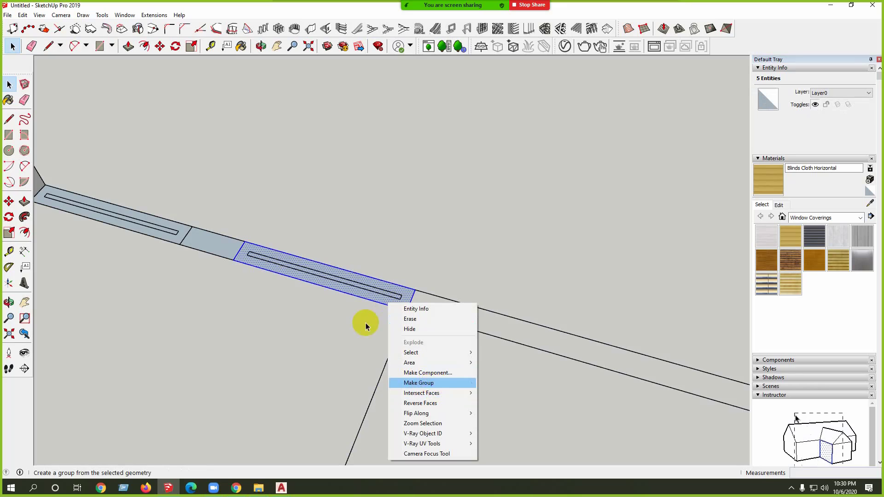
{"action": "key", "text": "Escape"}
{"action": "scroll", "coordinate": [367, 257], "scroll_direction": "down", "scroll_amount": 3}
{"action": "scroll", "coordinate": [367, 257], "scroll_direction": "up", "scroll_amount": 2}
{"action": "key", "text": "ctrl+g"}
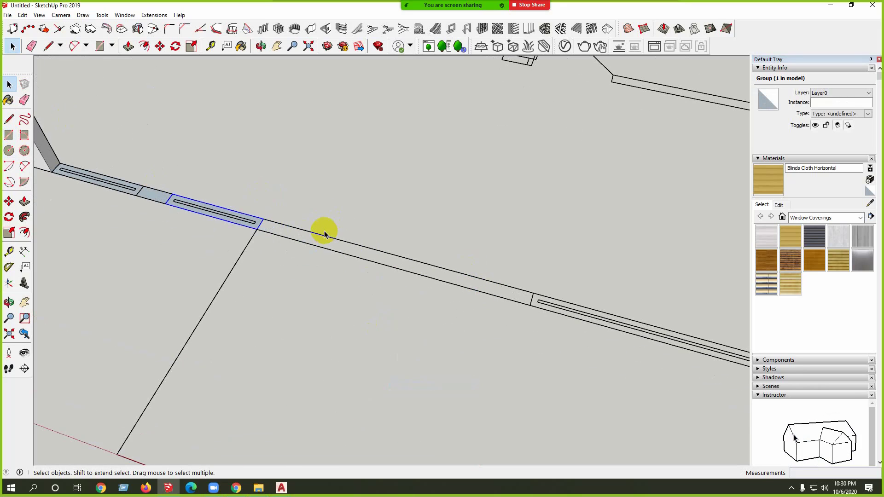
Step: Draw a rectangle over the long wall segment between the adjoining wall's third and fourth windows, and group it
{"action": "left_click", "coordinate": [8, 134]}
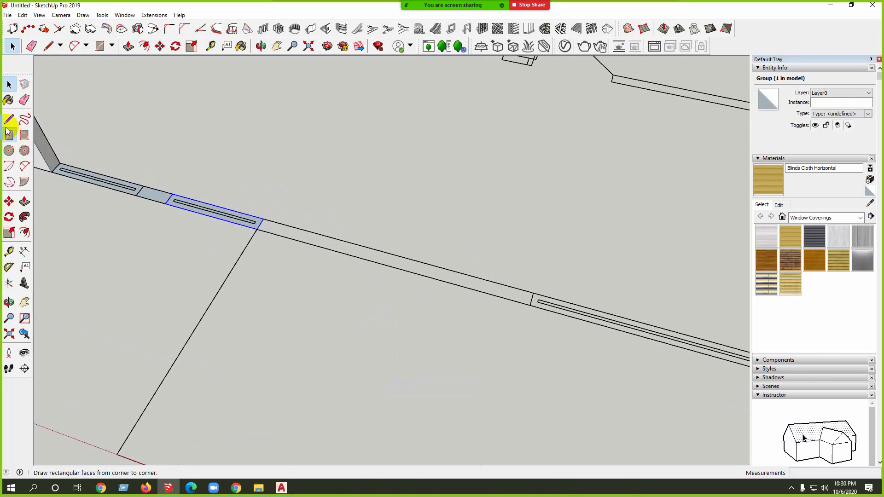
{"action": "left_click", "coordinate": [264, 218]}
{"action": "left_click", "coordinate": [530, 305]}
{"action": "key", "text": "space"}
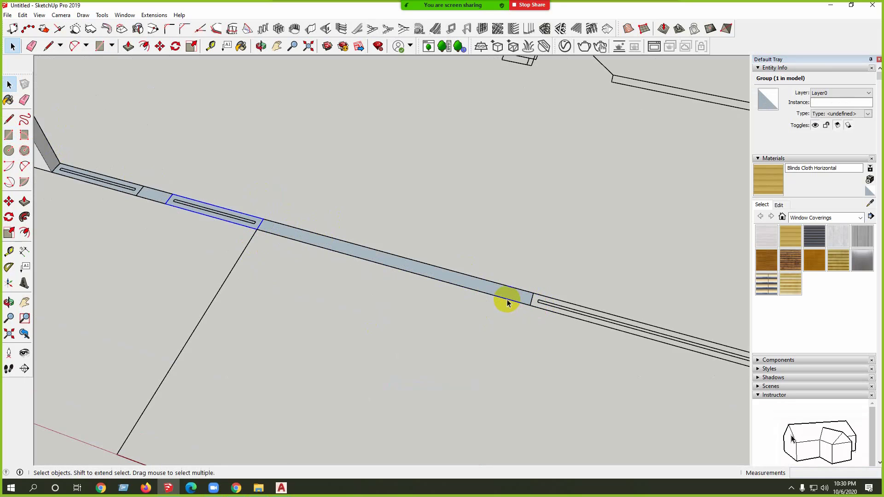
{"action": "double_click", "coordinate": [508, 296]}
{"action": "right_click", "coordinate": [506, 297]}
{"action": "left_click", "coordinate": [556, 378]}
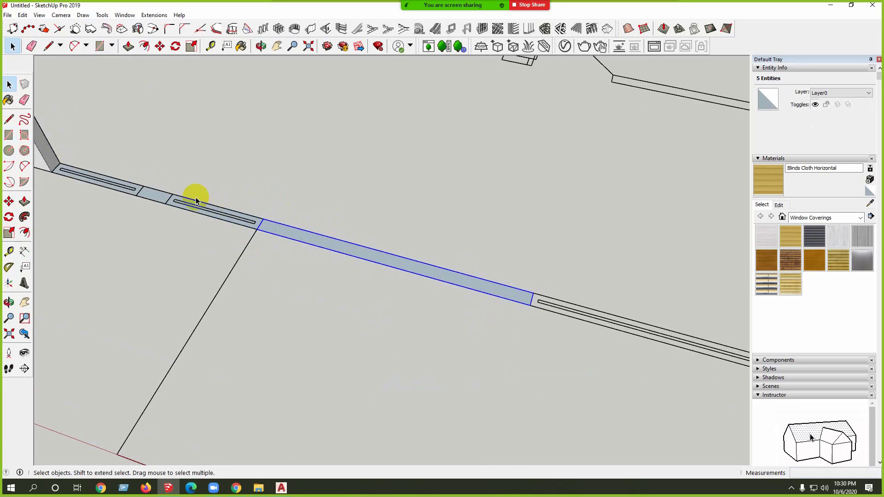
Step: Draw a rectangle over the adjoining wall's fourth, long window and group it
{"action": "scroll", "coordinate": [202, 200], "scroll_direction": "down", "scroll_amount": 5}
{"action": "scroll", "coordinate": [299, 222], "scroll_direction": "up", "scroll_amount": 5}
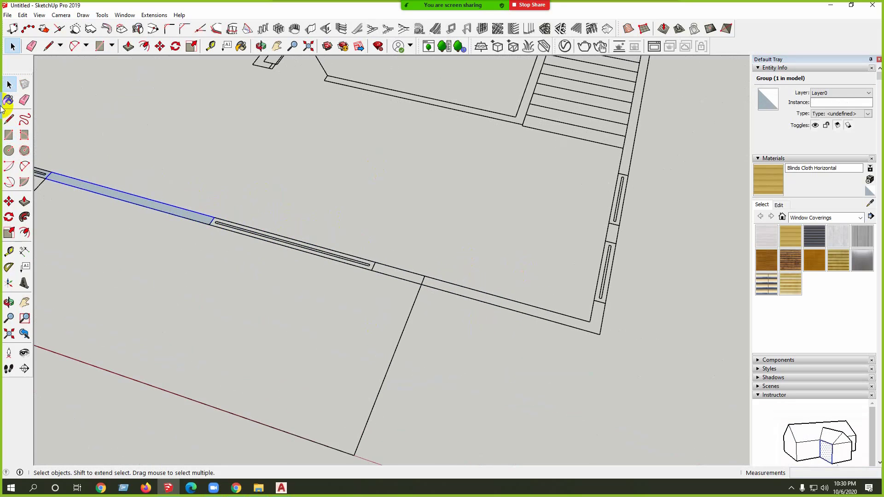
{"action": "left_click", "coordinate": [14, 137]}
{"action": "scroll", "coordinate": [223, 217], "scroll_direction": "up", "scroll_amount": 2}
{"action": "left_click", "coordinate": [144, 191]}
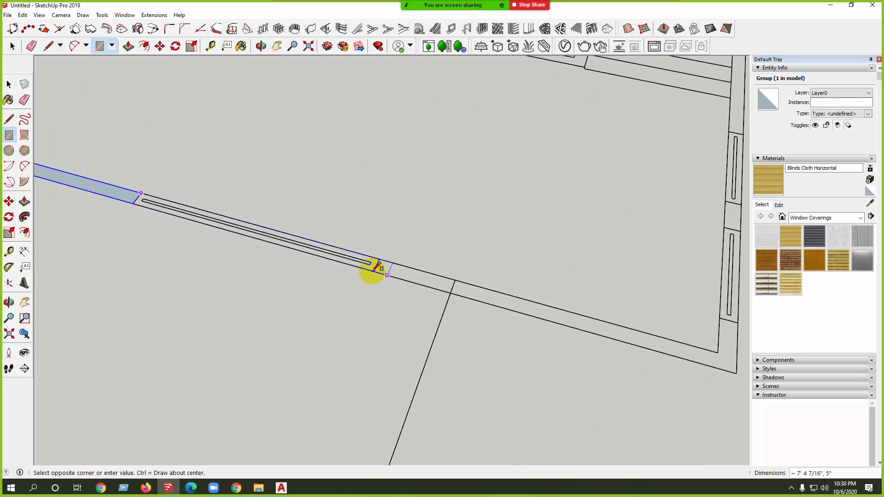
{"action": "left_click", "coordinate": [374, 266]}
{"action": "key", "text": "space"}
{"action": "scroll", "coordinate": [346, 256], "scroll_direction": "up", "scroll_amount": 3}
{"action": "right_click", "coordinate": [378, 265]}
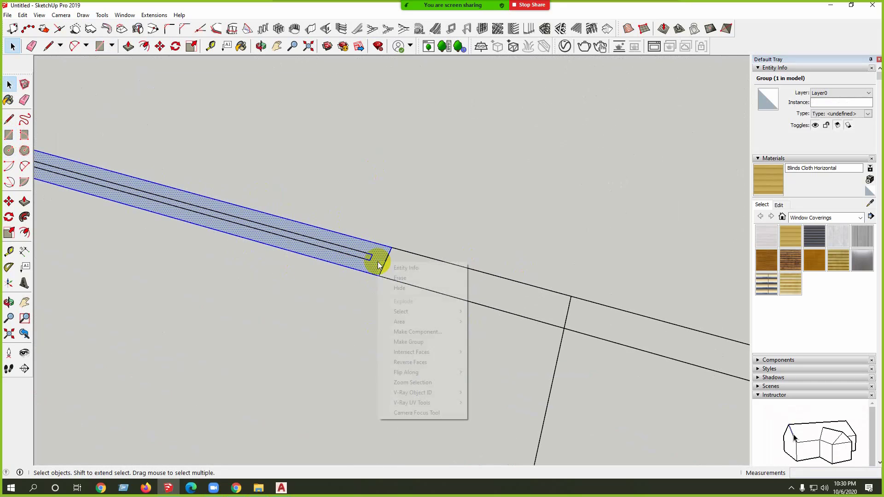
{"action": "left_click", "coordinate": [397, 342]}
Step: Draw a rectangle over the last segment of the adjoining wall, from its fourth window to the outer corner
{"action": "scroll", "coordinate": [426, 276], "scroll_direction": "down", "scroll_amount": 6}
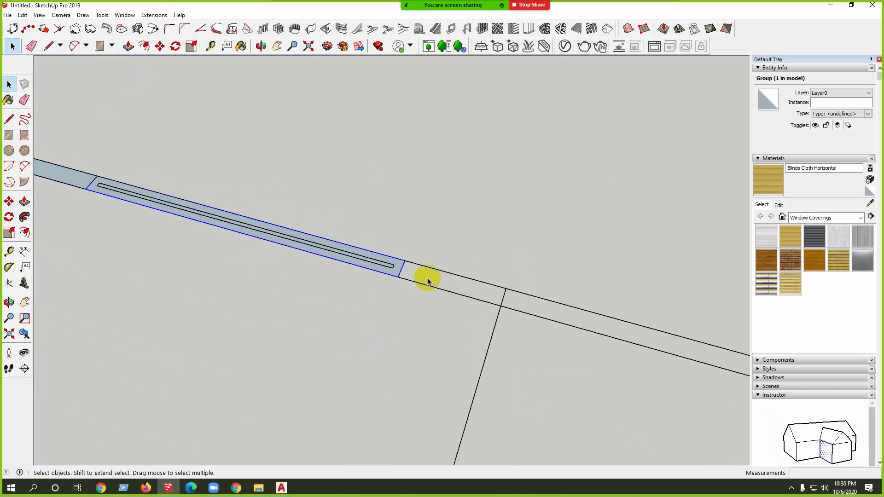
{"action": "middle_click_drag", "start_coordinate": [286, 275], "coordinate": [470, 188]}
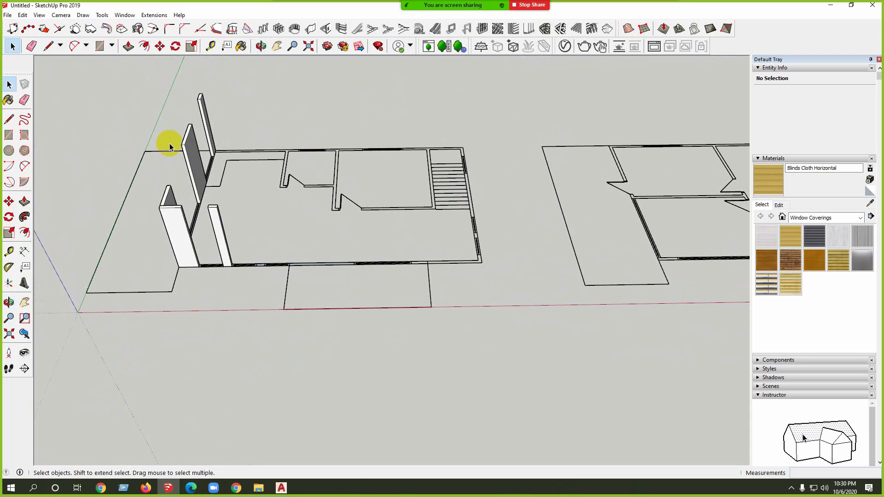
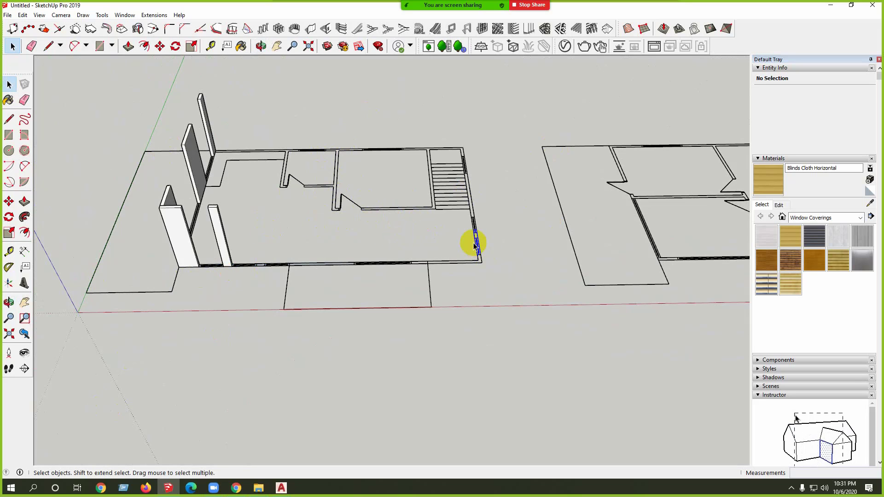
{"action": "middle_click_drag", "start_coordinate": [474, 244], "coordinate": [412, 202]}
{"action": "scroll", "coordinate": [340, 234], "scroll_direction": "up", "scroll_amount": 3}
{"action": "scroll", "coordinate": [349, 283], "scroll_direction": "up", "scroll_amount": 5}
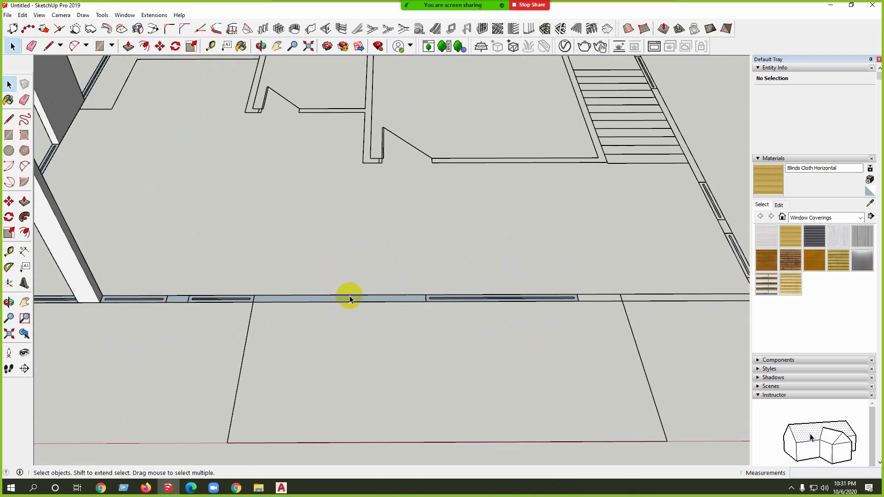
{"action": "scroll", "coordinate": [637, 292], "scroll_direction": "down", "scroll_amount": 5}
{"action": "scroll", "coordinate": [533, 306], "scroll_direction": "up", "scroll_amount": 5}
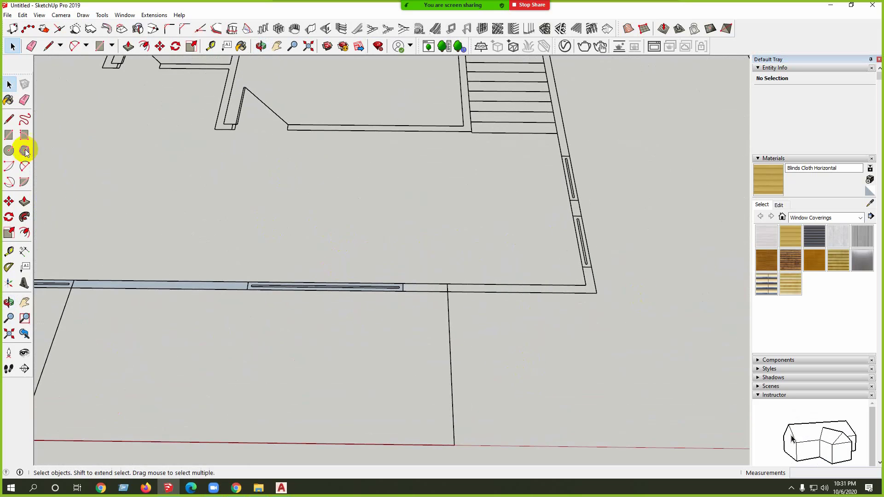
{"action": "left_click", "coordinate": [9, 134]}
{"action": "scroll", "coordinate": [493, 315], "scroll_direction": "up", "scroll_amount": 1}
{"action": "left_click", "coordinate": [369, 275]}
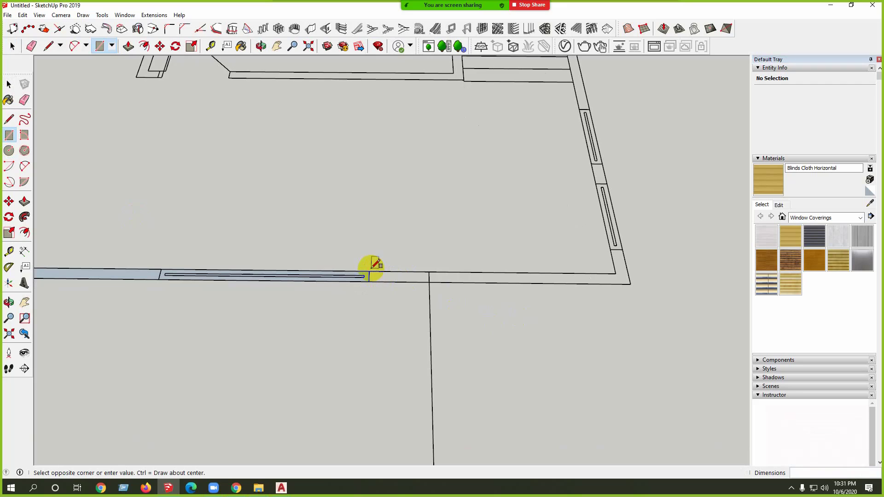
{"action": "left_click", "coordinate": [369, 271]}
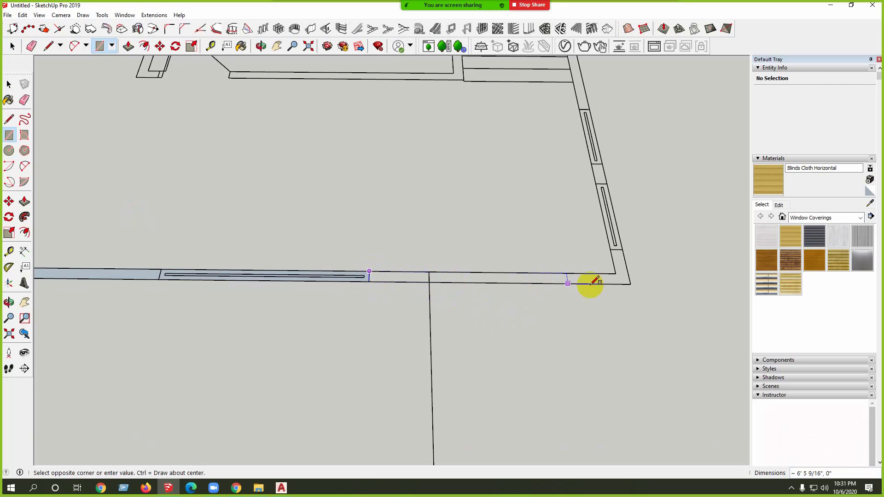
{"action": "left_click", "coordinate": [631, 283]}
Step: Select the corner wall segment's rectangle together with its edges and make it a group
{"action": "key", "text": "space"}
{"action": "double_click", "coordinate": [605, 279]}
{"action": "right_click", "coordinate": [604, 279]}
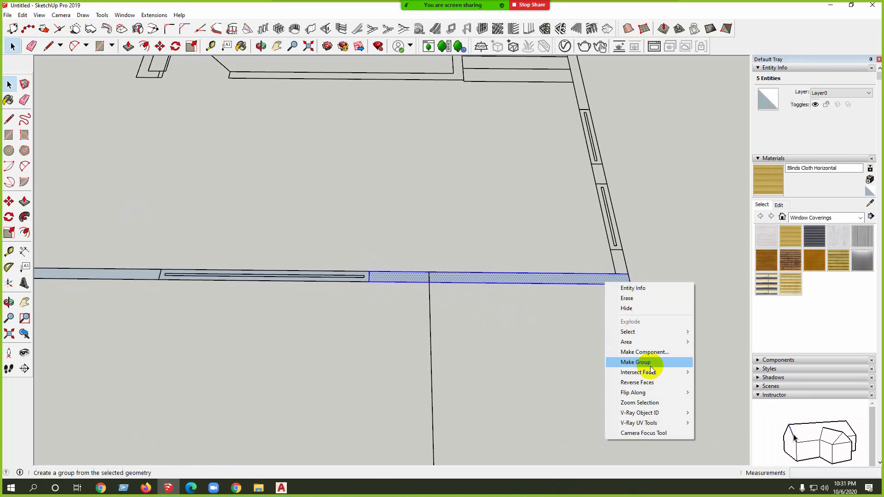
{"action": "left_click", "coordinate": [635, 362]}
Step: Draw a rectangle over the staircase-side wall's short segment between the grouped corner and its first window, and select it
{"action": "middle_click_drag", "start_coordinate": [423, 307], "coordinate": [642, 266], "text": "shift"}
{"action": "left_click", "coordinate": [9, 135]}
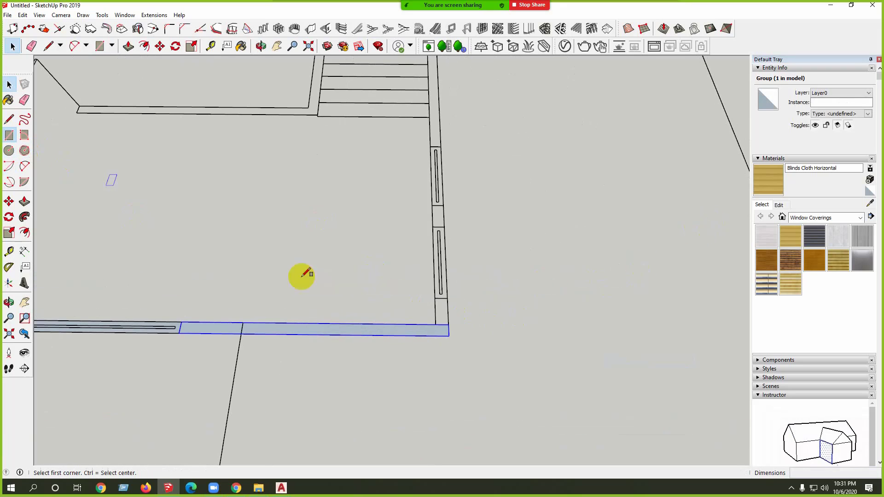
{"action": "left_click", "coordinate": [435, 298]}
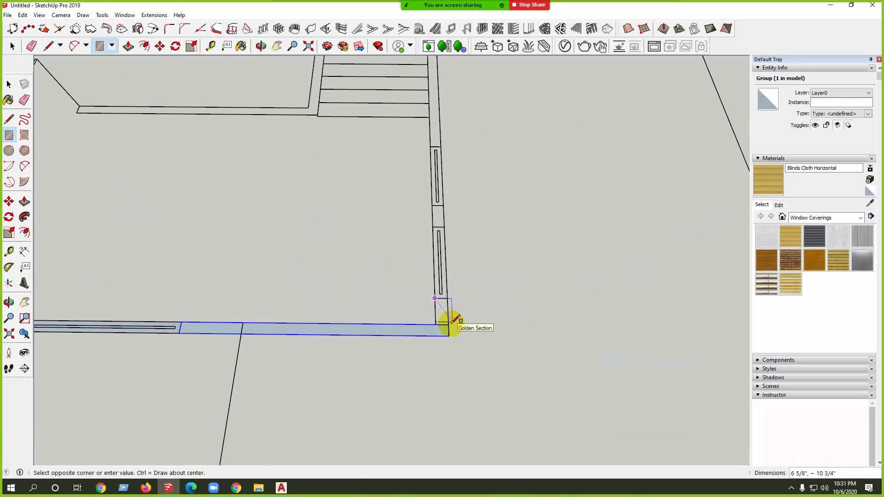
{"action": "left_click", "coordinate": [449, 323]}
{"action": "key", "text": "space"}
{"action": "right_click", "coordinate": [442, 319]}
{"action": "left_click", "coordinate": [441, 315]}
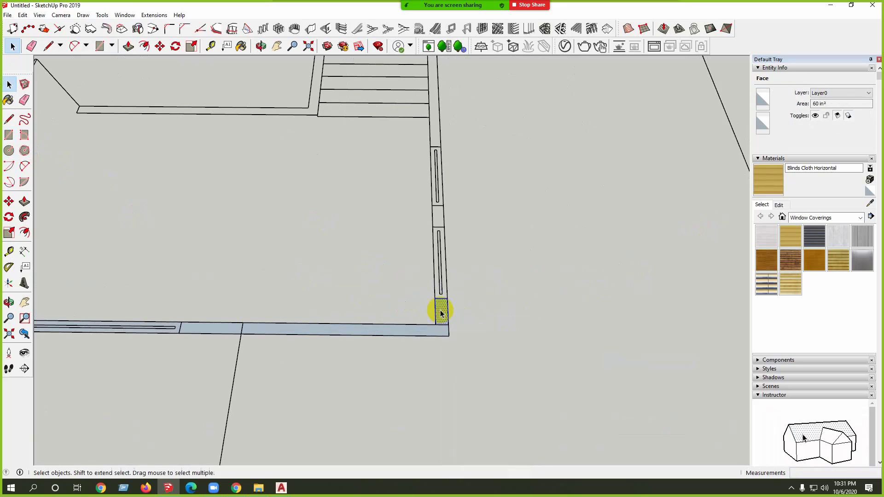
{"action": "right_click", "coordinate": [441, 314]}
{"action": "left_click", "coordinate": [475, 379]}
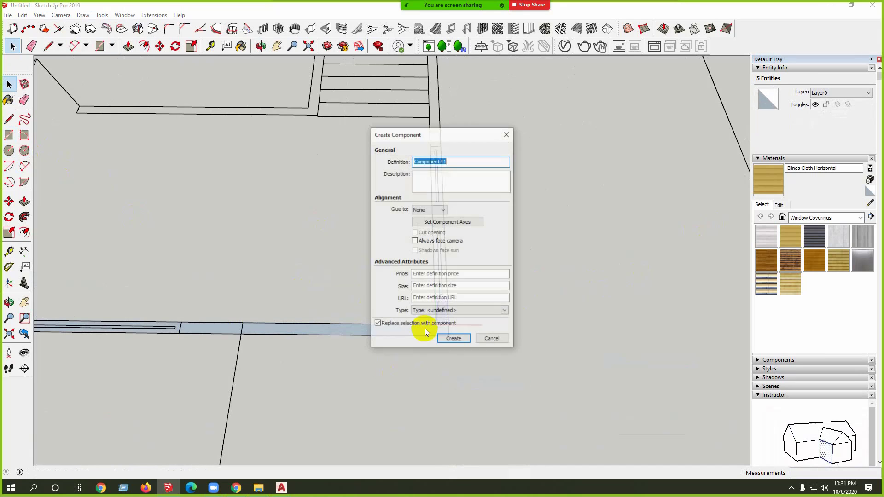
{"action": "left_click", "coordinate": [507, 134]}
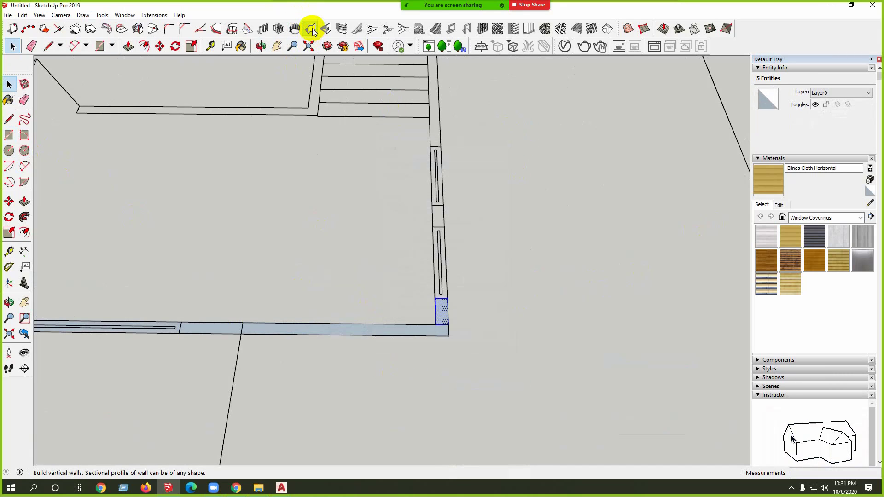
{"action": "left_click_drag", "start_coordinate": [4, 28], "coordinate": [348, 95]}
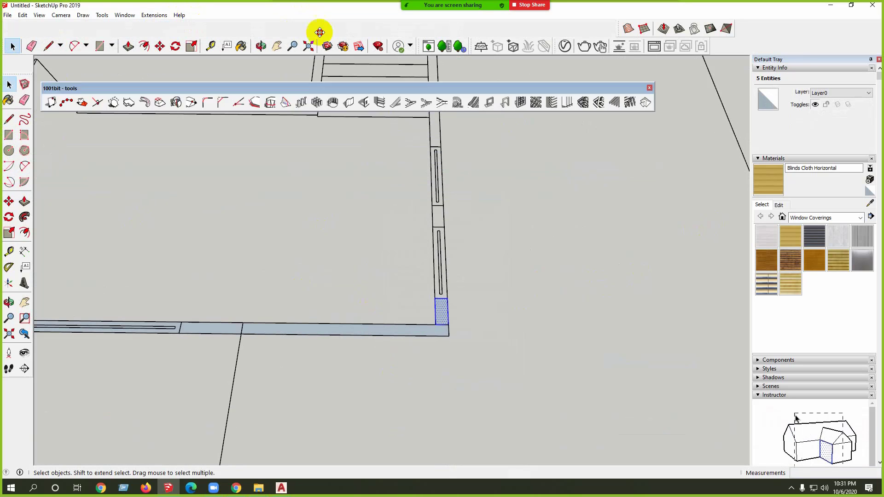
{"action": "left_click_drag", "start_coordinate": [319, 32], "coordinate": [300, 23]}
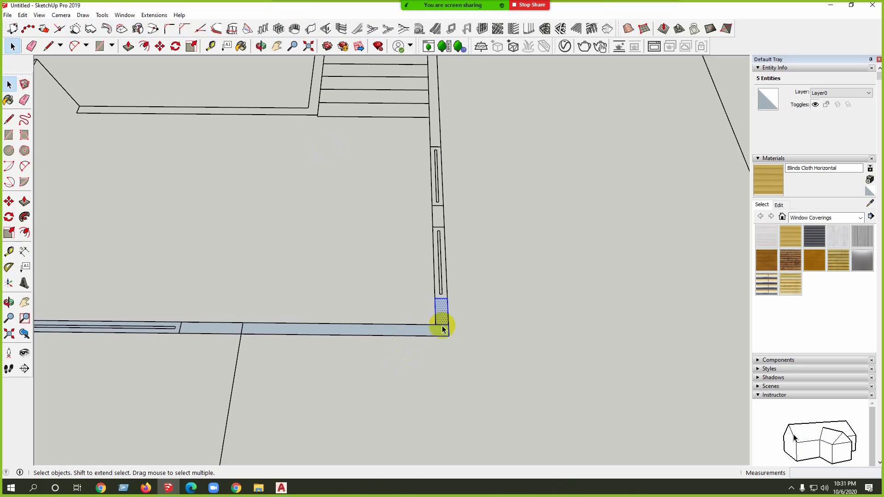
Step: Group the short wall segment's rectangle beside the corner
{"action": "right_click", "coordinate": [441, 317]}
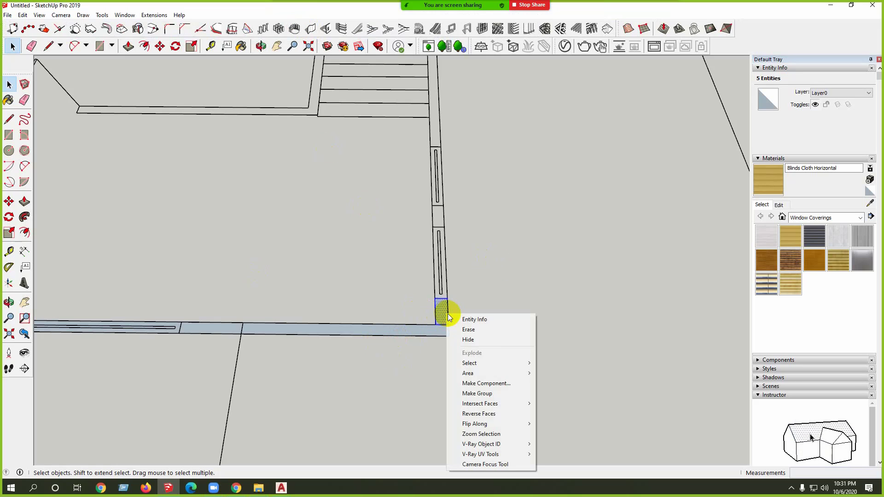
{"action": "left_click", "coordinate": [501, 395]}
Step: Draw a rectangle over the staircase-side wall's first window and group it with its edges
{"action": "left_click", "coordinate": [9, 135]}
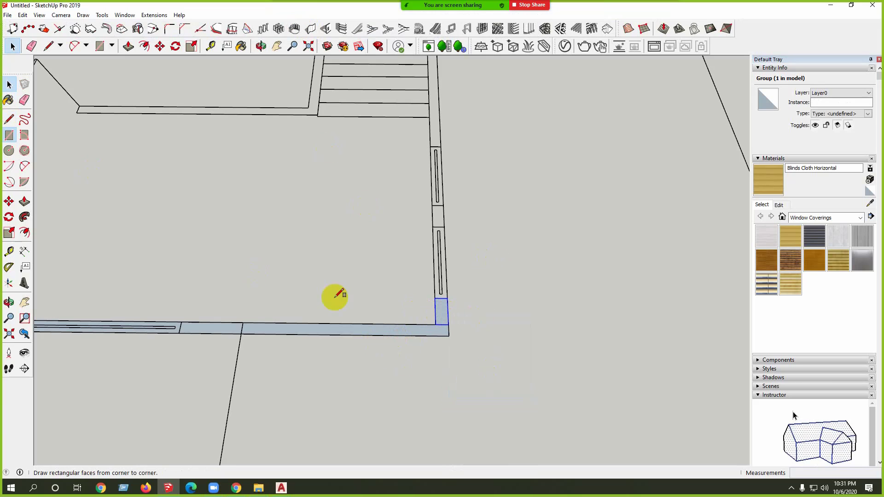
{"action": "left_click", "coordinate": [432, 227]}
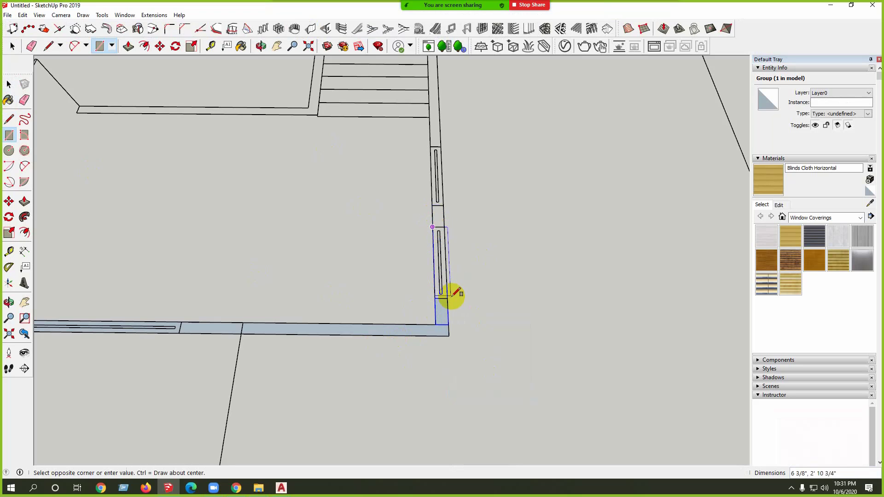
{"action": "left_click", "coordinate": [448, 298]}
{"action": "scroll", "coordinate": [448, 297], "scroll_direction": "up", "scroll_amount": 2}
{"action": "key", "text": "space"}
{"action": "double_click", "coordinate": [443, 290]}
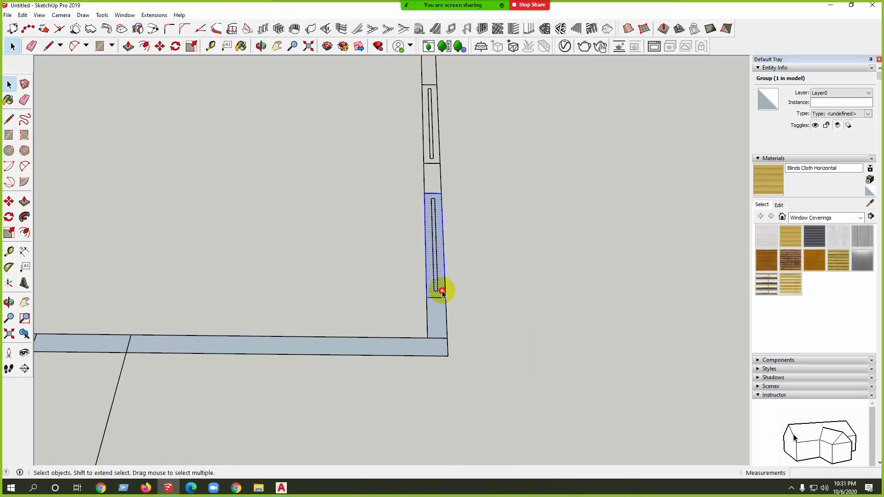
{"action": "right_click", "coordinate": [441, 291]}
{"action": "left_click", "coordinate": [479, 371]}
Step: Draw a rectangle over the short segment between the staircase-side wall's first and second windows, and group it
{"action": "middle_click_drag", "start_coordinate": [365, 334], "coordinate": [505, 407]}
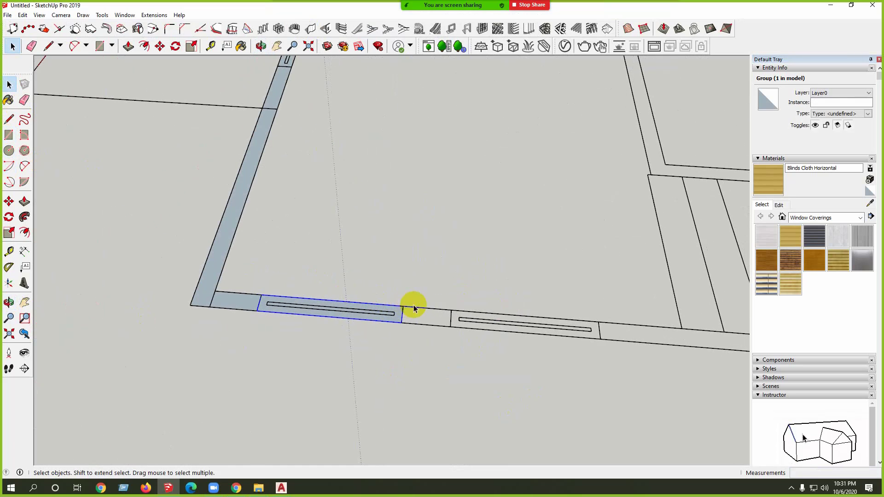
{"action": "left_click", "coordinate": [8, 135]}
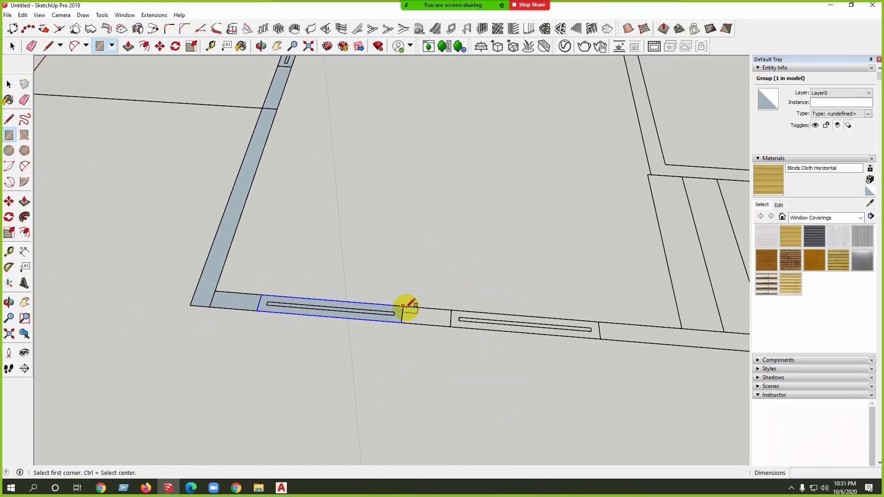
{"action": "left_click", "coordinate": [403, 307]}
{"action": "left_click", "coordinate": [451, 326]}
{"action": "key", "text": "space"}
{"action": "double_click", "coordinate": [444, 317]}
{"action": "right_click", "coordinate": [443, 317]}
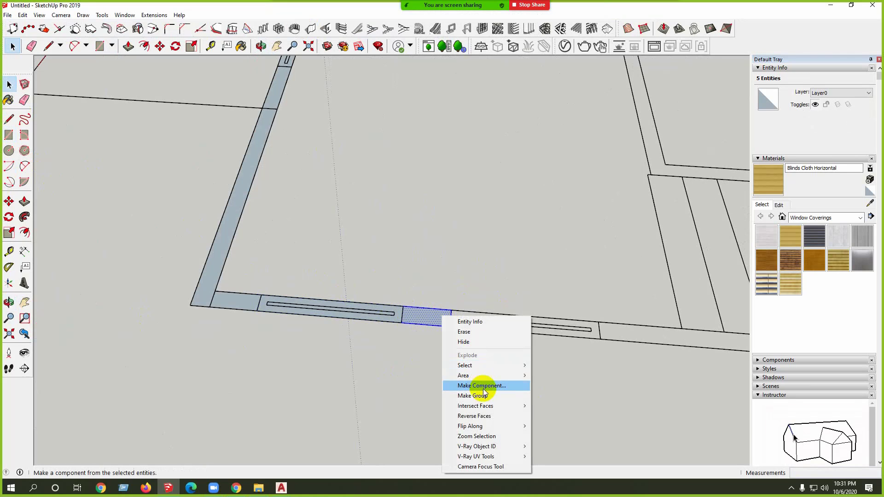
{"action": "left_click", "coordinate": [483, 396]}
Step: Draw lines across the wall thickness at both ends of the staircase-side wall's second window to form its face
{"action": "middle_click_drag", "start_coordinate": [197, 263], "coordinate": [138, 209]}
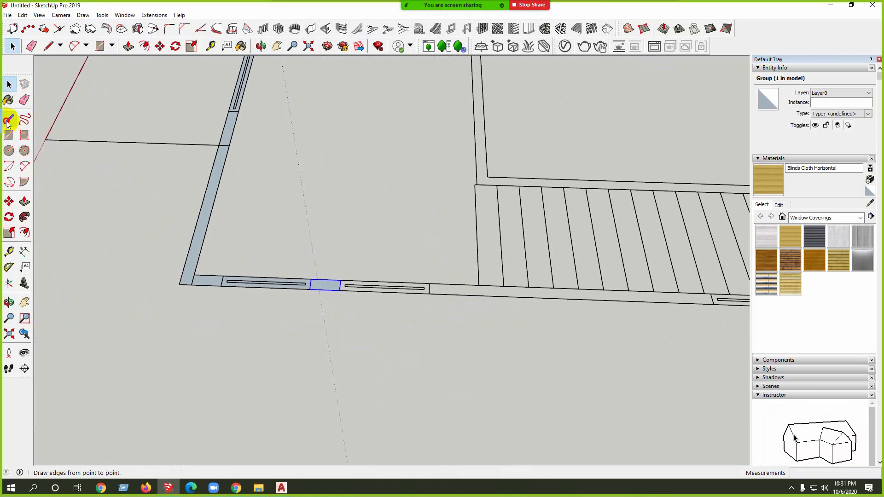
{"action": "left_click", "coordinate": [9, 120]}
{"action": "scroll", "coordinate": [348, 286], "scroll_direction": "up", "scroll_amount": 2}
{"action": "left_click", "coordinate": [345, 273]}
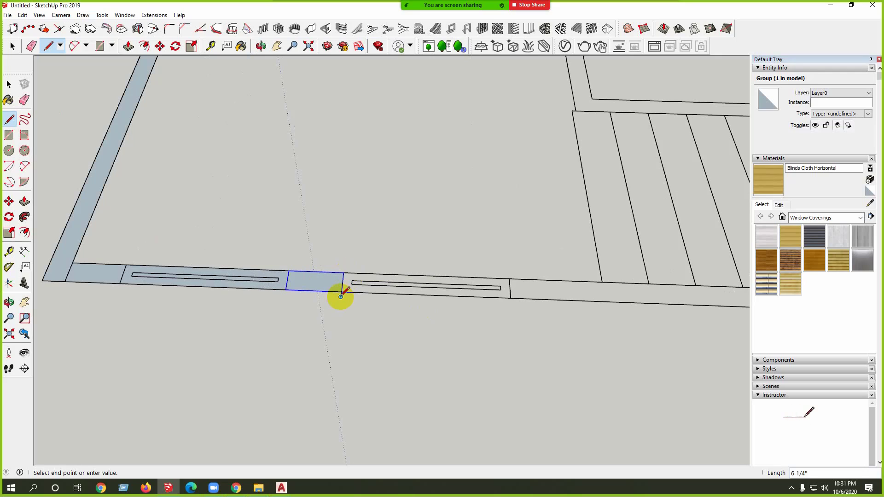
{"action": "left_click", "coordinate": [343, 273]}
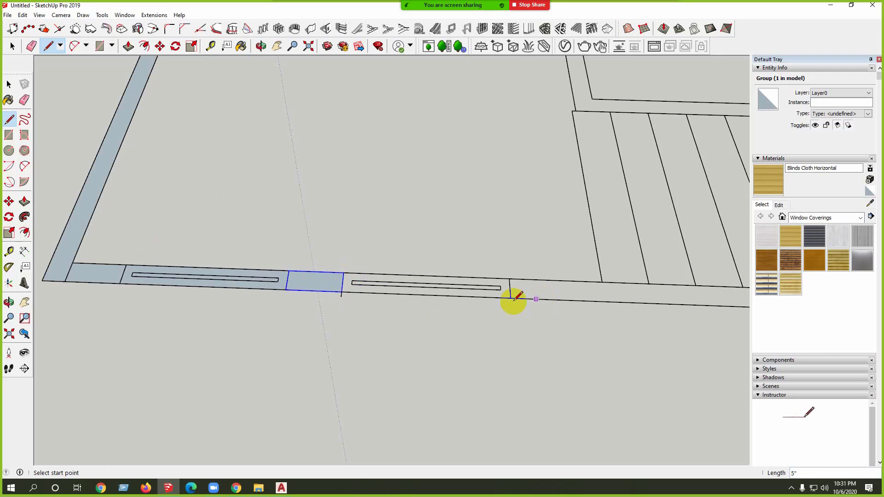
{"action": "left_click", "coordinate": [344, 272]}
{"action": "left_click", "coordinate": [341, 292]}
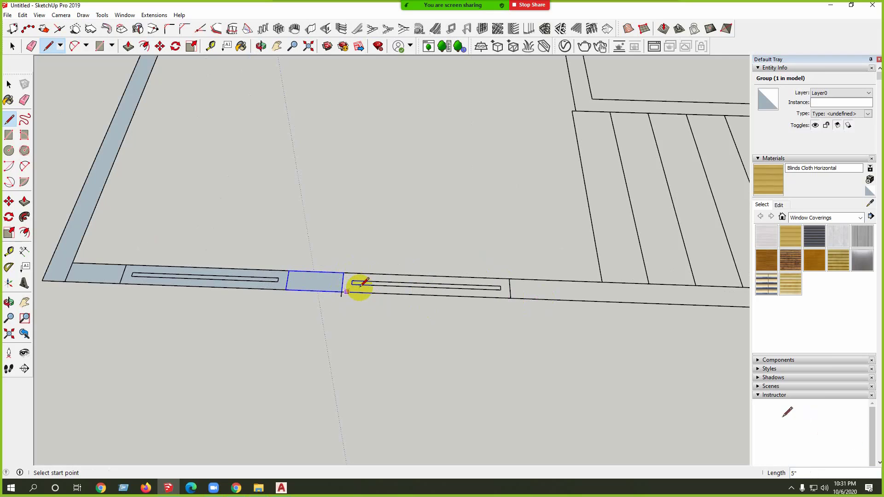
{"action": "scroll", "coordinate": [357, 282], "scroll_direction": "up", "scroll_amount": 3}
{"action": "left_click", "coordinate": [333, 265]}
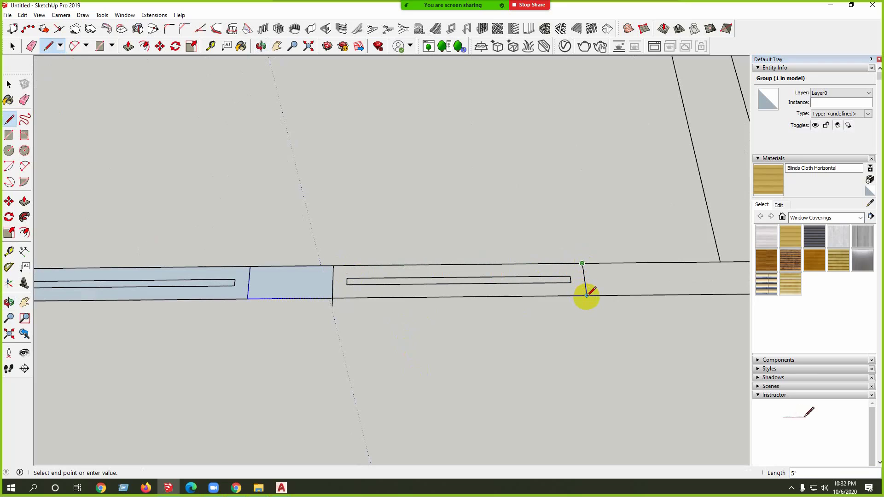
Step: Select the second window's face together with its edges and make it a group
{"action": "scroll", "coordinate": [339, 297], "scroll_direction": "up", "scroll_amount": 2}
{"action": "key", "text": "space"}
{"action": "double_click", "coordinate": [340, 289]}
{"action": "right_click", "coordinate": [341, 288]}
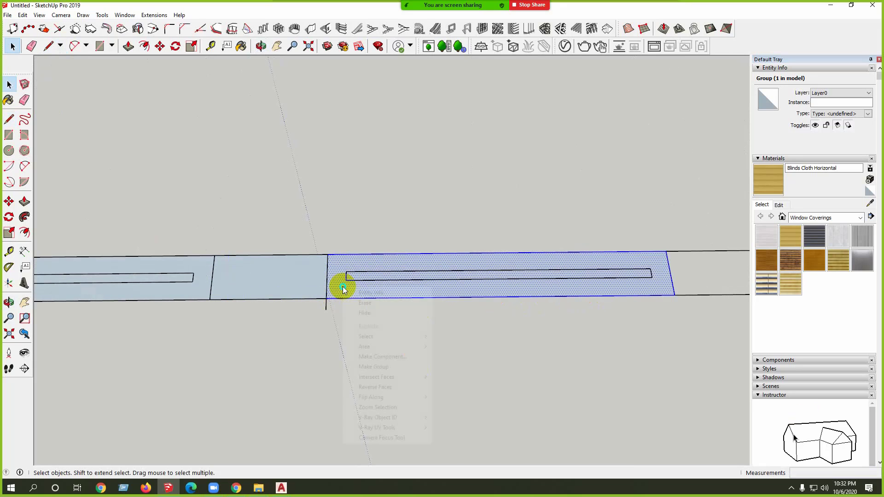
{"action": "left_click", "coordinate": [376, 368]}
Step: Draw a rectangle over the long wall segment, about 9' 4 1/2" by 5", beside the stairs between the second and third windows, and group it
{"action": "scroll", "coordinate": [289, 300], "scroll_direction": "down", "scroll_amount": 5}
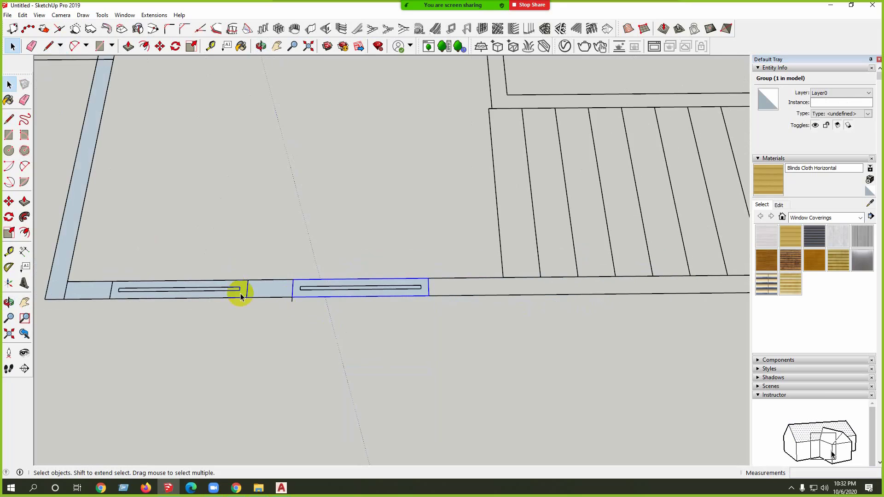
{"action": "left_click", "coordinate": [9, 135]}
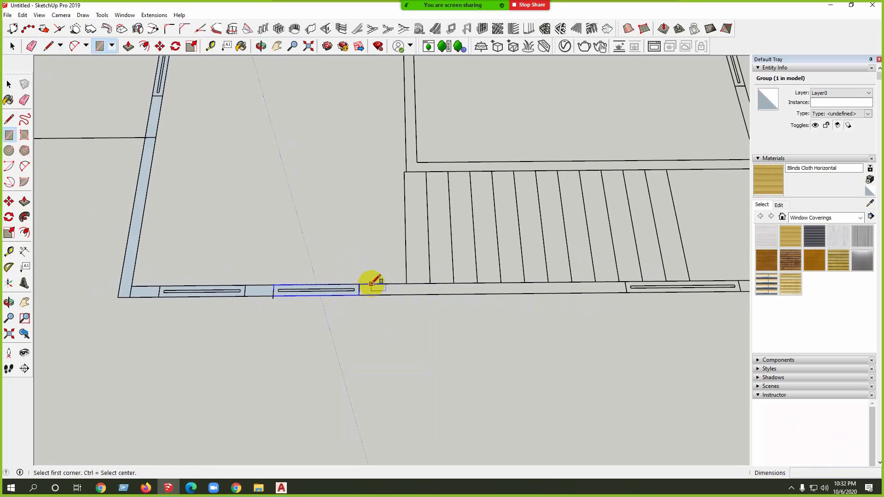
{"action": "scroll", "coordinate": [619, 292], "scroll_direction": "up", "scroll_amount": 2}
{"action": "left_click", "coordinate": [635, 290]}
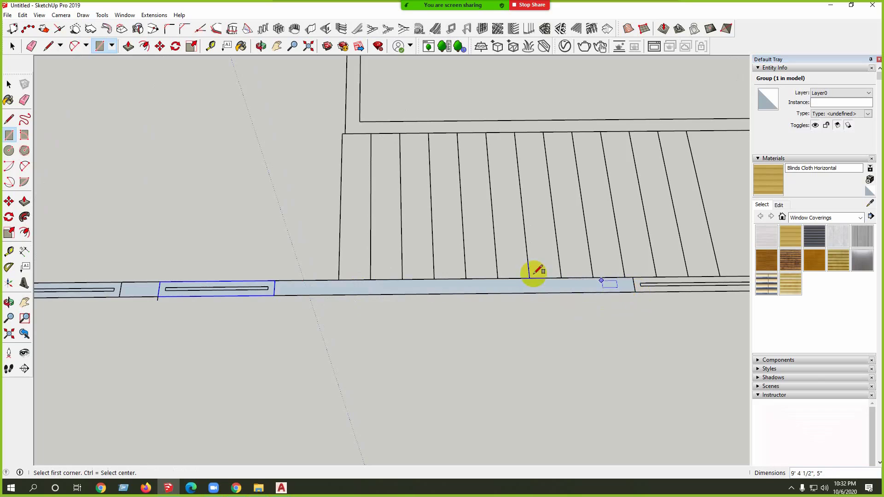
{"action": "scroll", "coordinate": [506, 281], "scroll_direction": "up", "scroll_amount": 2}
{"action": "key", "text": "space"}
{"action": "right_click", "coordinate": [487, 291]}
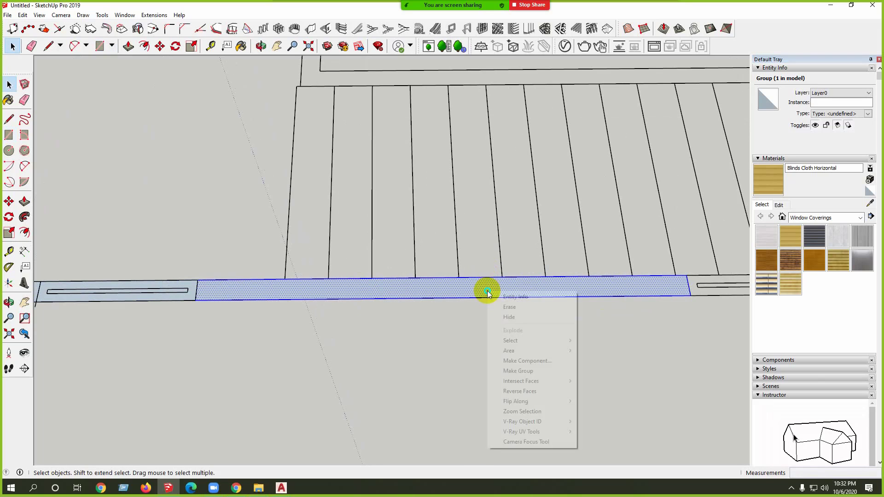
{"action": "left_click", "coordinate": [541, 368]}
Step: Draw a rectangle over the staircase-side wall's third window and group it with its edges
{"action": "scroll", "coordinate": [177, 269], "scroll_direction": "down", "scroll_amount": 3}
{"action": "scroll", "coordinate": [178, 268], "scroll_direction": "down", "scroll_amount": 2}
{"action": "scroll", "coordinate": [505, 276], "scroll_direction": "up", "scroll_amount": 3}
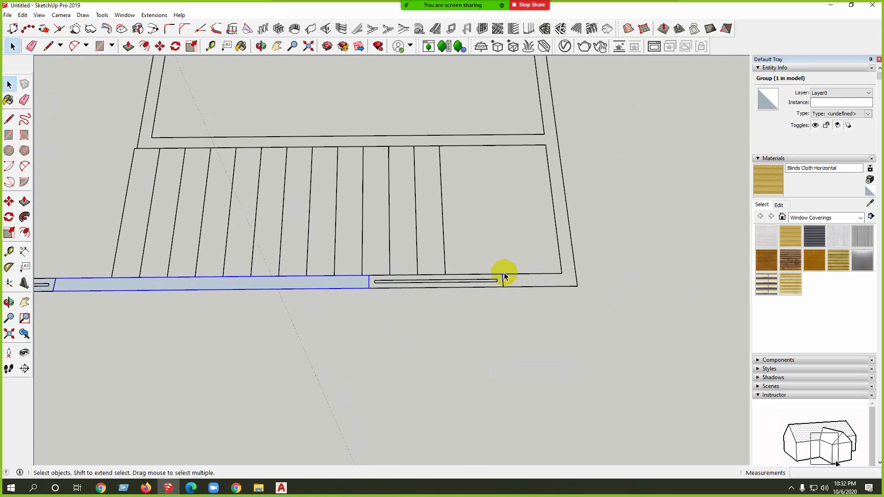
{"action": "left_click", "coordinate": [9, 135]}
{"action": "scroll", "coordinate": [373, 286], "scroll_direction": "up", "scroll_amount": 2}
{"action": "left_click", "coordinate": [340, 240]}
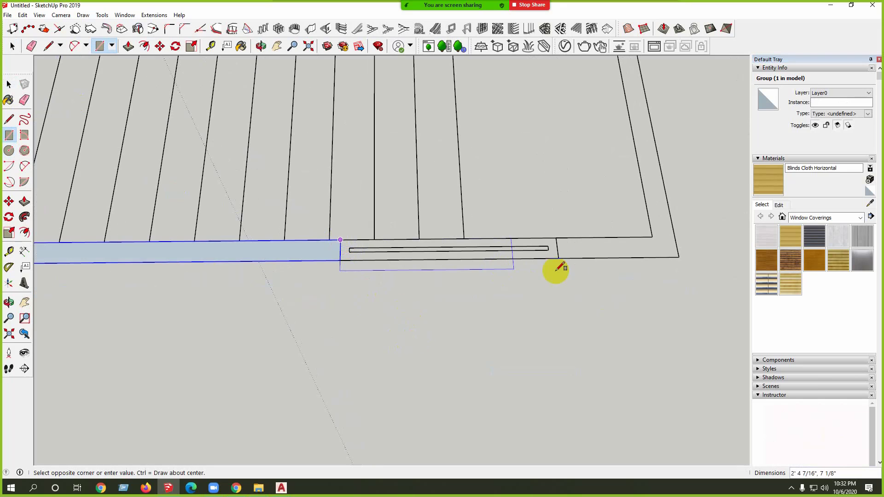
{"action": "left_click", "coordinate": [557, 258]}
{"action": "key", "text": "space"}
{"action": "right_click", "coordinate": [552, 257]}
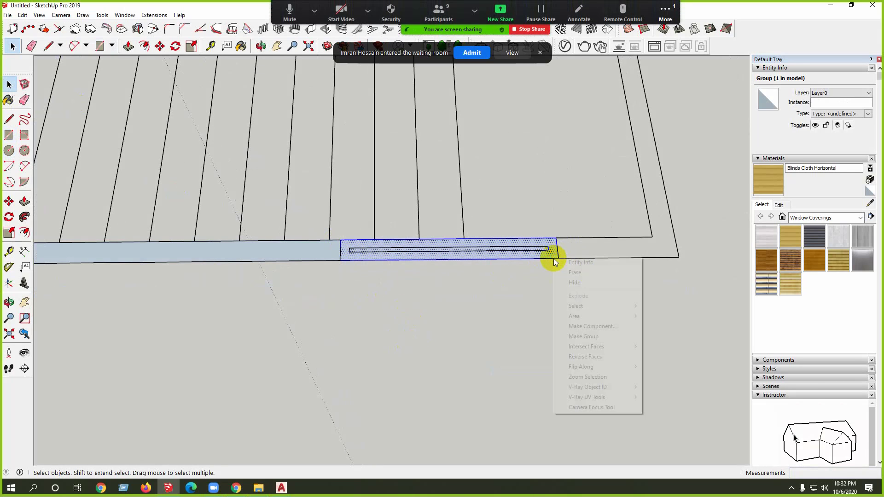
{"action": "left_click", "coordinate": [351, 343]}
Step: Draw a rectangle over the wall segment from the third window to the far outer corner by the stairs, and group it
{"action": "scroll", "coordinate": [630, 301], "scroll_direction": "down", "scroll_amount": 1}
{"action": "left_click", "coordinate": [367, 10]}
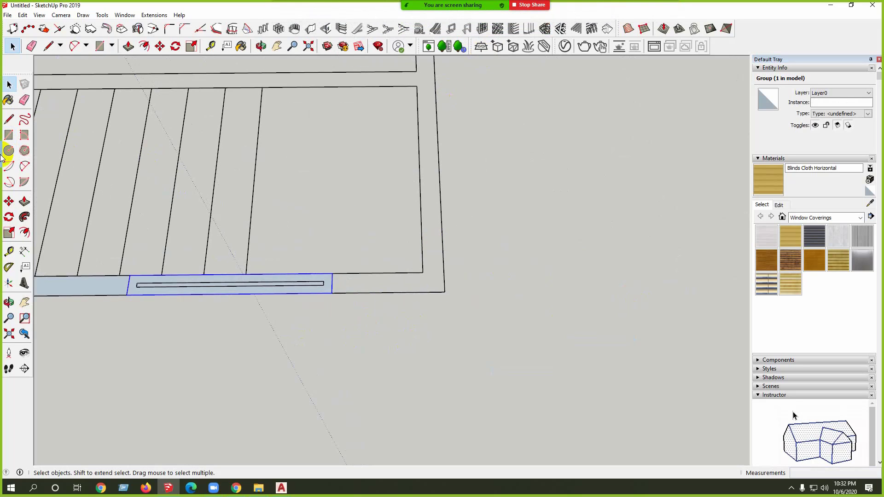
{"action": "left_click", "coordinate": [8, 134]}
{"action": "left_click", "coordinate": [332, 274]}
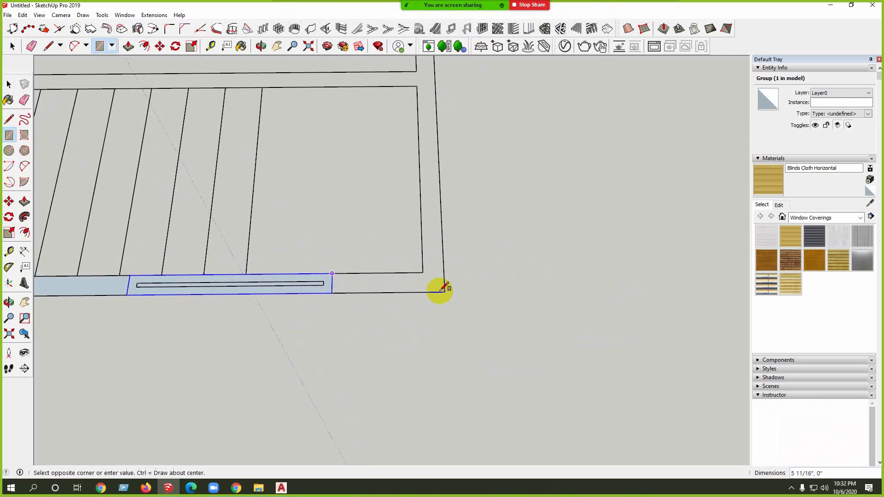
{"action": "key", "text": "space"}
{"action": "double_click", "coordinate": [414, 286]}
{"action": "right_click", "coordinate": [417, 287]}
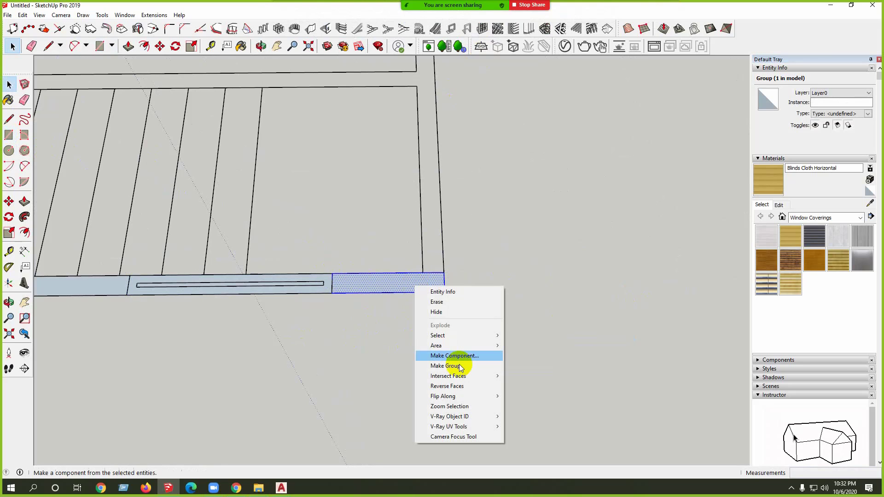
{"action": "scroll", "coordinate": [364, 323], "scroll_direction": "down", "scroll_amount": 2}
{"action": "scroll", "coordinate": [364, 324], "scroll_direction": "down", "scroll_amount": 1}
{"action": "key", "text": "ctrl+g"}
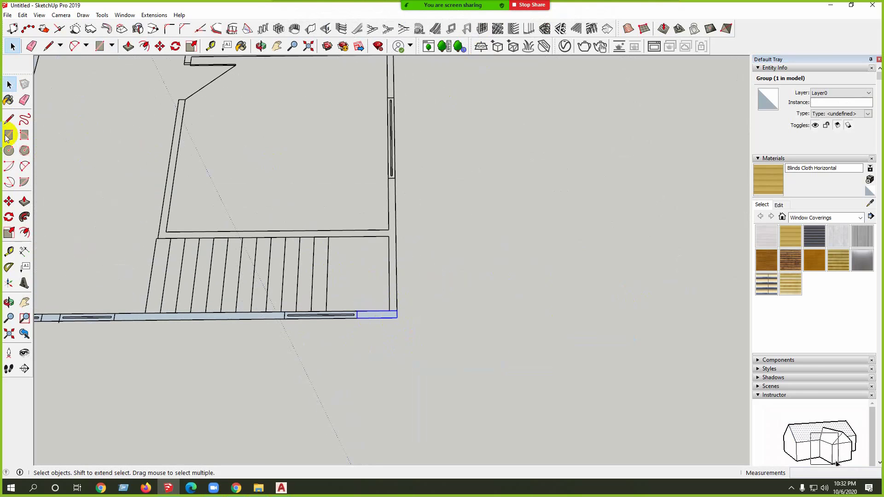
Step: Draw a rectangle about 8' 6" by 5" over the wall strip from the stair corner to the adjacent window, and group it
{"action": "left_click", "coordinate": [8, 135]}
{"action": "left_click", "coordinate": [397, 311]}
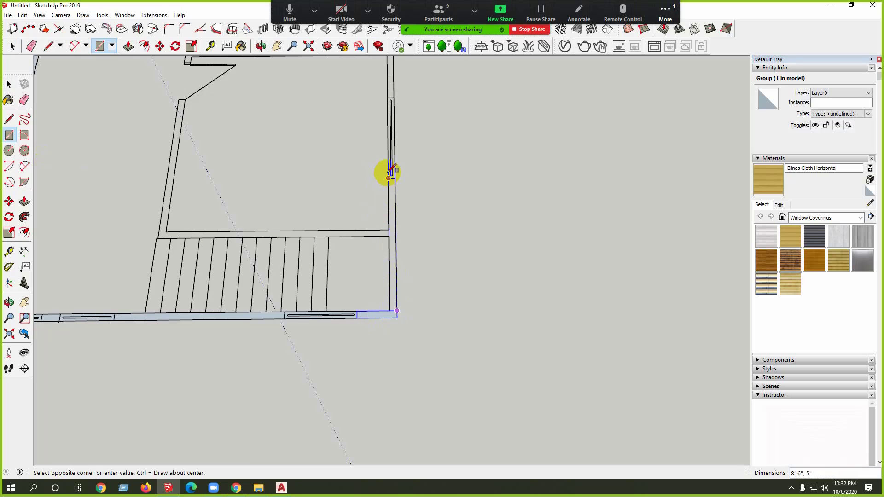
{"action": "scroll", "coordinate": [389, 177], "scroll_direction": "up", "scroll_amount": 2}
{"action": "left_click", "coordinate": [390, 181]}
{"action": "key", "text": "space"}
{"action": "right_click", "coordinate": [398, 227]}
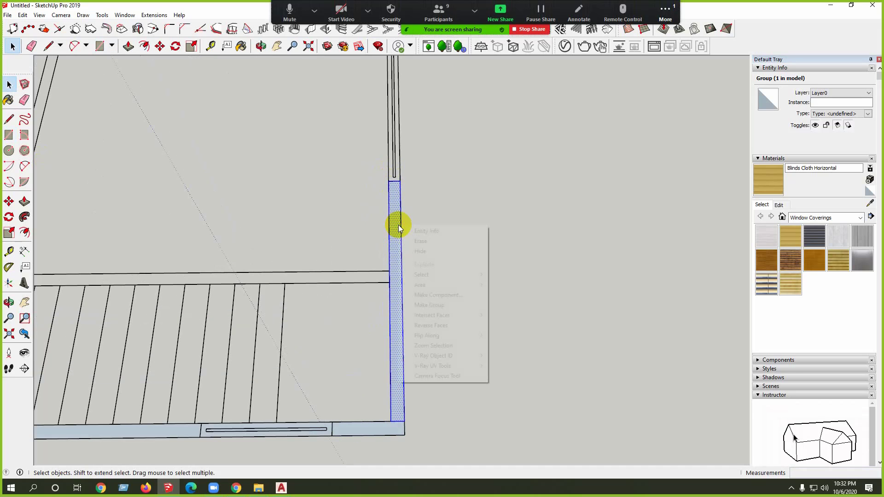
{"action": "left_click", "coordinate": [429, 305]}
Step: Draw a rectangle over the larger window opening next to the new wall segment, and make it a group
{"action": "scroll", "coordinate": [395, 272], "scroll_direction": "down", "scroll_amount": 2}
{"action": "scroll", "coordinate": [211, 298], "scroll_direction": "down", "scroll_amount": 3}
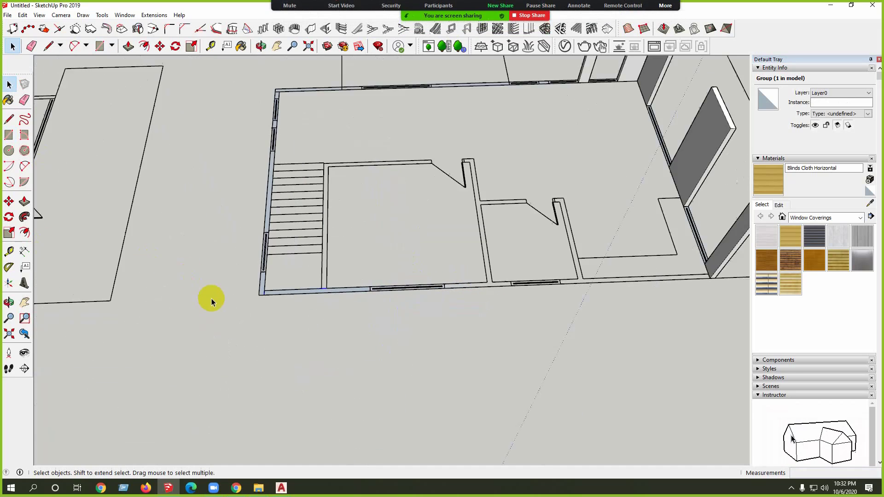
{"action": "scroll", "coordinate": [584, 268], "scroll_direction": "up", "scroll_amount": 5}
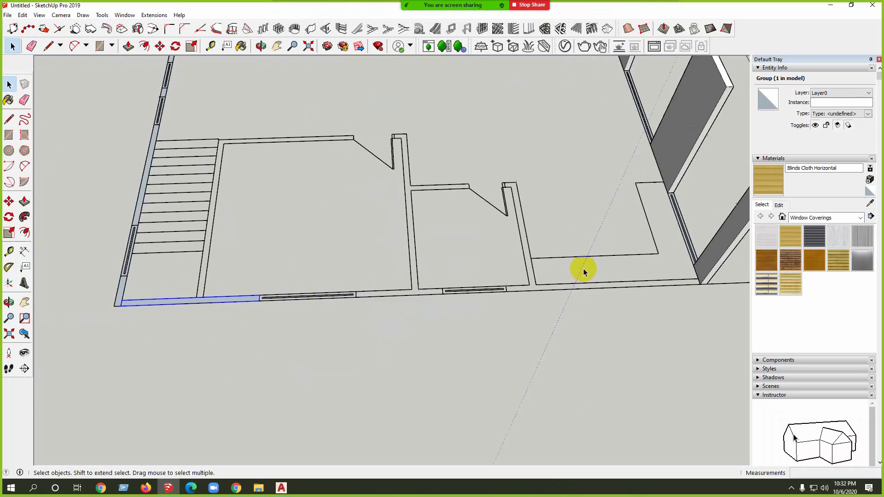
{"action": "left_click", "coordinate": [10, 135]}
{"action": "scroll", "coordinate": [256, 306], "scroll_direction": "up", "scroll_amount": 2}
{"action": "left_click", "coordinate": [216, 301]}
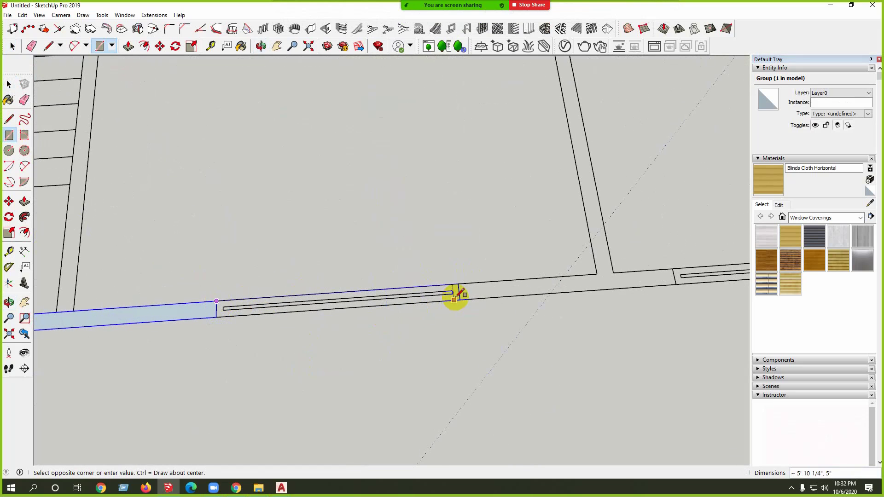
{"action": "scroll", "coordinate": [459, 297], "scroll_direction": "up", "scroll_amount": 2}
{"action": "key", "text": "space"}
{"action": "double_click", "coordinate": [454, 291]}
{"action": "right_click", "coordinate": [456, 291]}
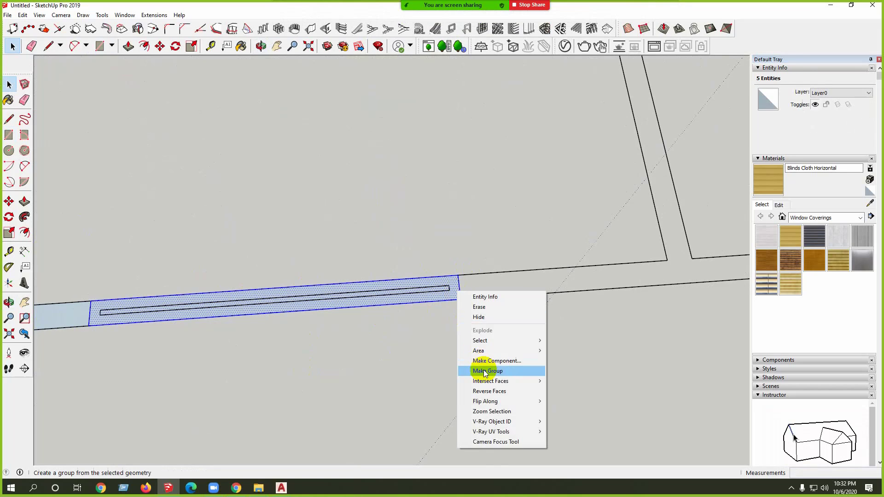
{"action": "left_click", "coordinate": [488, 371]}
Step: Draw a rectangle over the wall strip between the larger and smaller windows, and make it a group
{"action": "scroll", "coordinate": [197, 292], "scroll_direction": "down", "scroll_amount": 10}
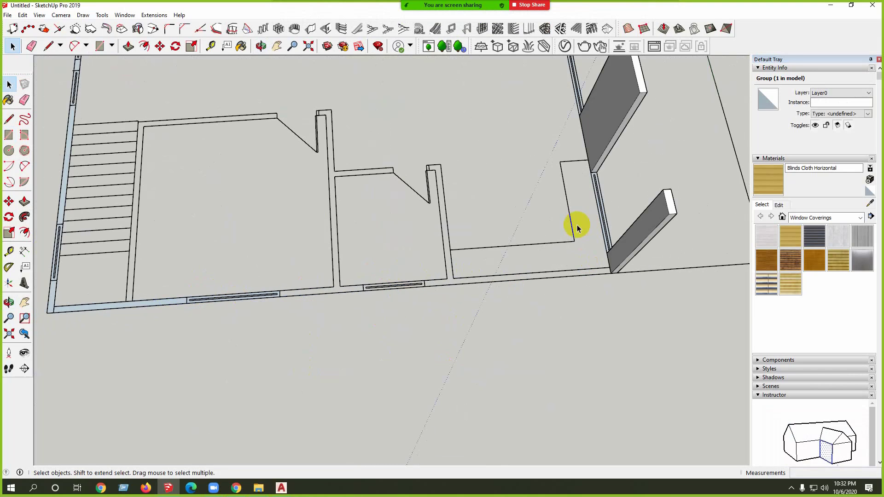
{"action": "middle_click_drag", "start_coordinate": [365, 281], "coordinate": [623, 292]}
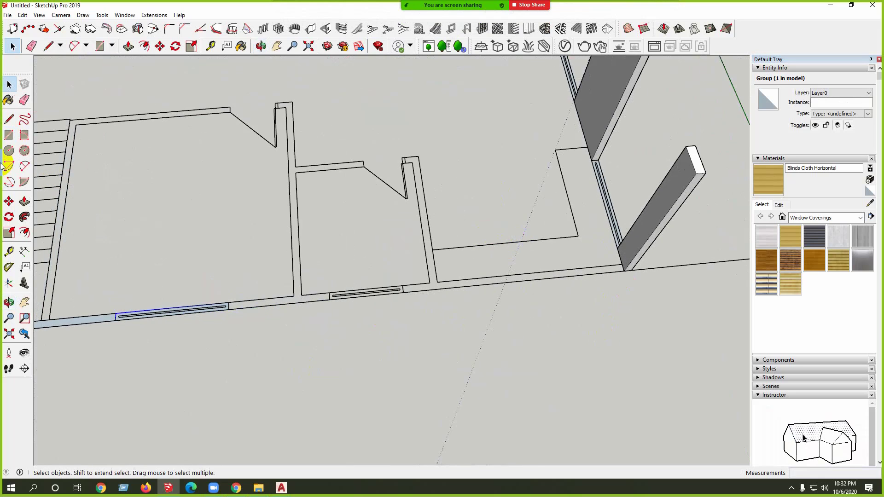
{"action": "left_click", "coordinate": [14, 142]}
{"action": "scroll", "coordinate": [263, 330], "scroll_direction": "up", "scroll_amount": 4}
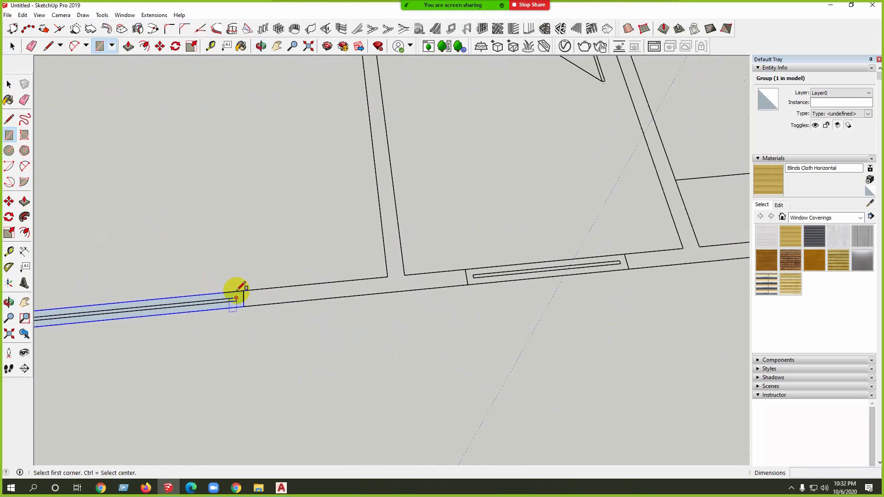
{"action": "left_click", "coordinate": [244, 290]}
{"action": "key", "text": "space"}
{"action": "scroll", "coordinate": [466, 281], "scroll_direction": "up", "scroll_amount": 2}
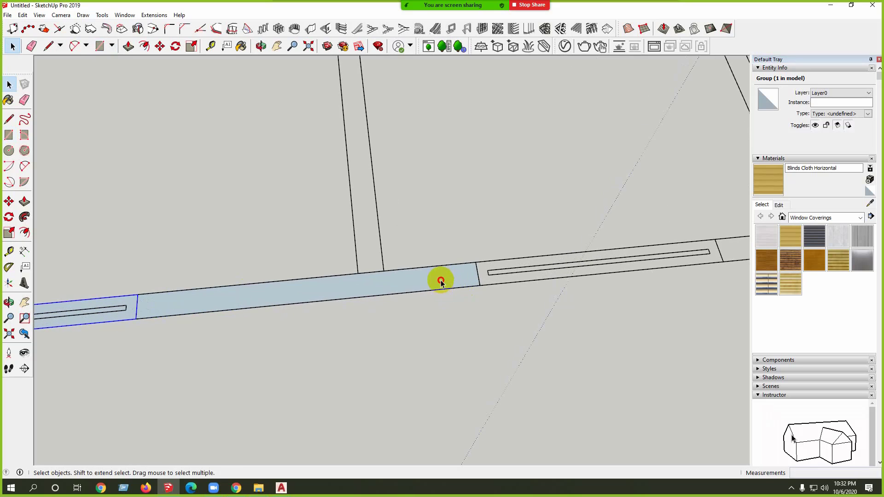
{"action": "right_click", "coordinate": [442, 280]}
{"action": "left_click", "coordinate": [427, 286]}
{"action": "right_click", "coordinate": [431, 284]}
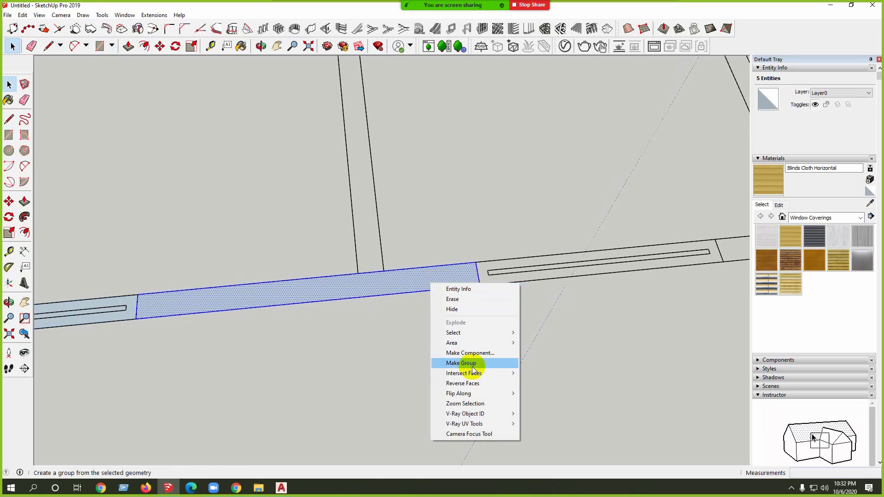
{"action": "left_click", "coordinate": [461, 364]}
Step: Draw a rectangle over the smaller window opening on the same exterior wall, and make it a group
{"action": "scroll", "coordinate": [261, 353], "scroll_direction": "down", "scroll_amount": 2}
{"action": "scroll", "coordinate": [480, 323], "scroll_direction": "up", "scroll_amount": 1}
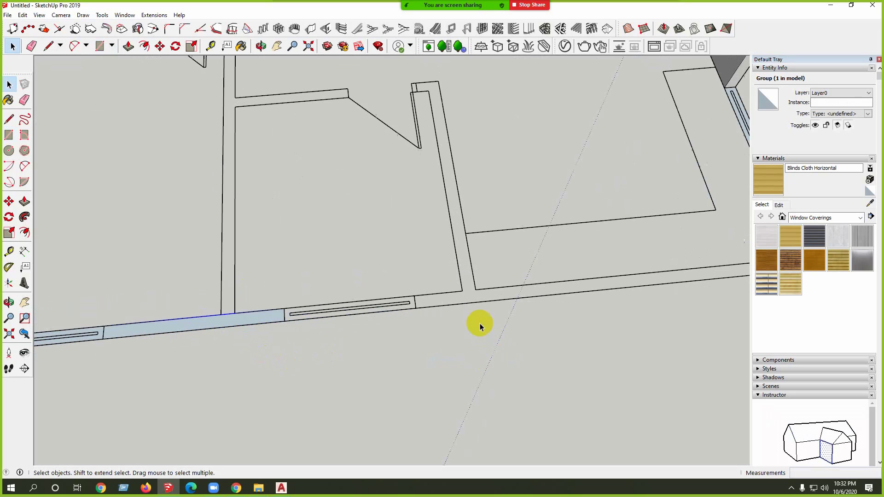
{"action": "left_click", "coordinate": [15, 137]}
{"action": "scroll", "coordinate": [322, 322], "scroll_direction": "up", "scroll_amount": 1}
{"action": "left_click", "coordinate": [264, 305]}
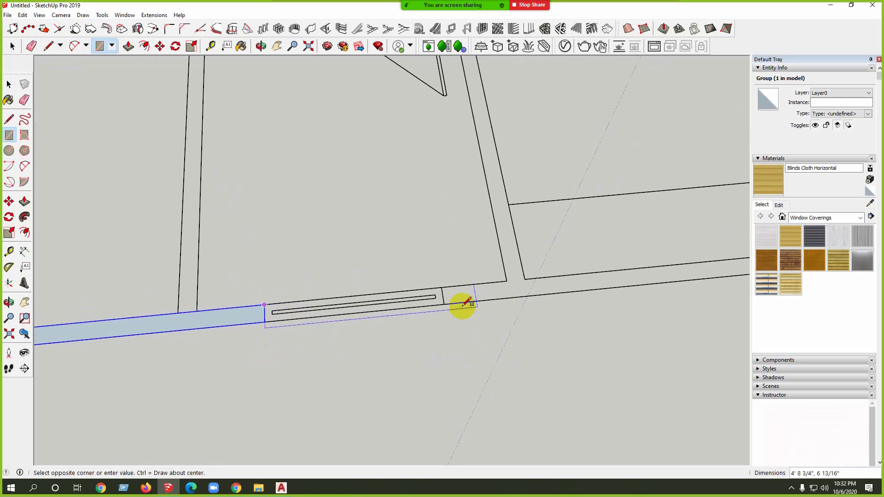
{"action": "key", "text": "space"}
{"action": "scroll", "coordinate": [442, 299], "scroll_direction": "up", "scroll_amount": 1}
{"action": "double_click", "coordinate": [431, 297]}
{"action": "right_click", "coordinate": [435, 299]}
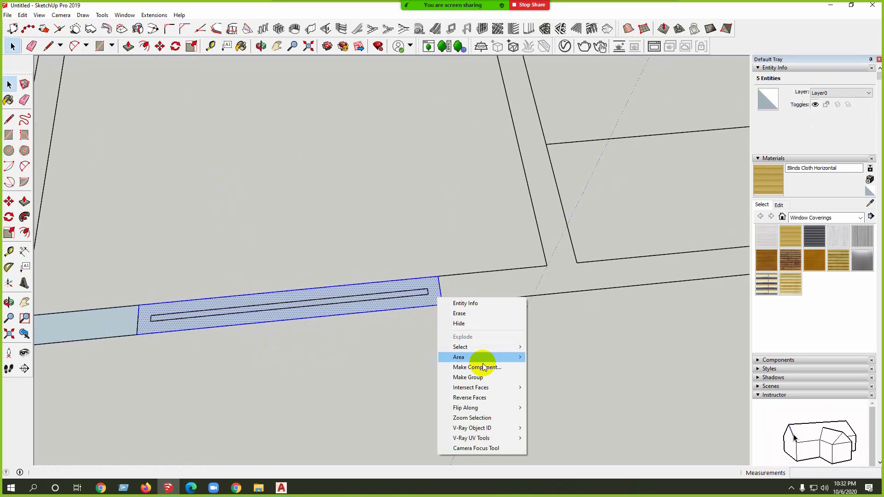
{"action": "left_click", "coordinate": [467, 377]}
Step: Draw a rectangle about 12' 3" by 5" from the smaller window to the already raised corner wall, and group it
{"action": "scroll", "coordinate": [322, 377], "scroll_direction": "down", "scroll_amount": 3}
{"action": "left_click", "coordinate": [8, 135]}
{"action": "scroll", "coordinate": [316, 322], "scroll_direction": "down", "scroll_amount": 2}
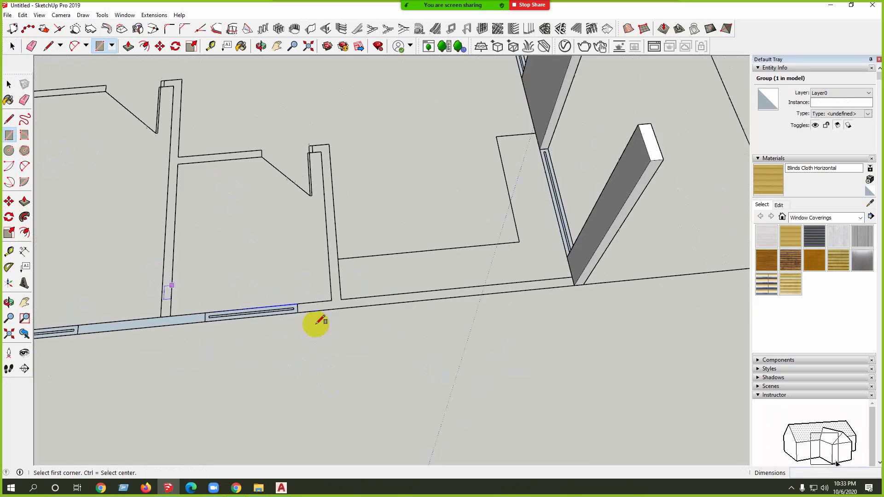
{"action": "scroll", "coordinate": [284, 297], "scroll_direction": "up", "scroll_amount": 3}
{"action": "left_click", "coordinate": [286, 299]}
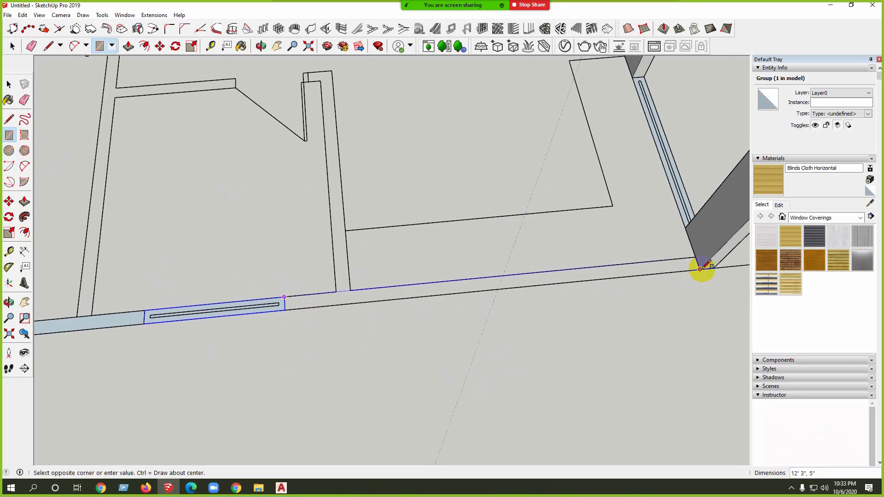
{"action": "left_click", "coordinate": [699, 266]}
{"action": "key", "text": "space"}
{"action": "double_click", "coordinate": [656, 276]}
{"action": "right_click", "coordinate": [656, 275]}
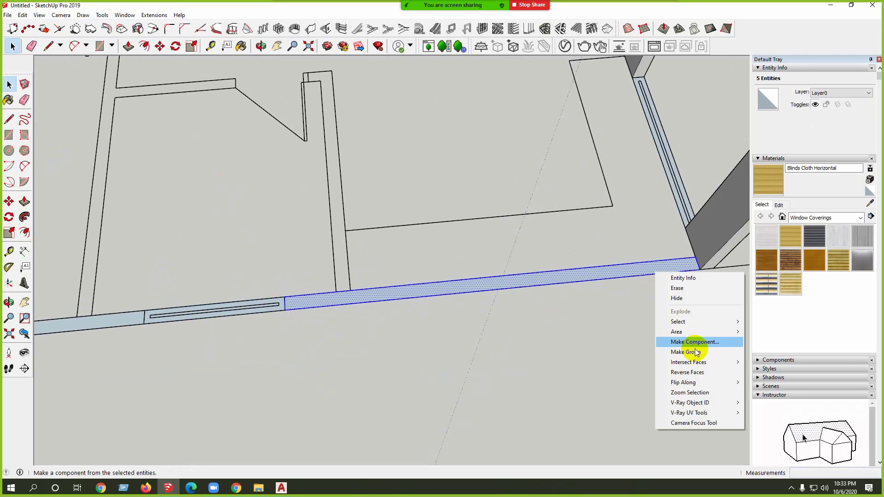
{"action": "left_click", "coordinate": [696, 353]}
Step: Push/Pull the wall segment between the smaller window and the raised corner wall up to the existing wall height
{"action": "scroll", "coordinate": [582, 302], "scroll_direction": "down", "scroll_amount": 2}
{"action": "scroll", "coordinate": [569, 287], "scroll_direction": "up", "scroll_amount": 3}
{"action": "double_click", "coordinate": [570, 287]}
{"action": "key", "text": "p"}
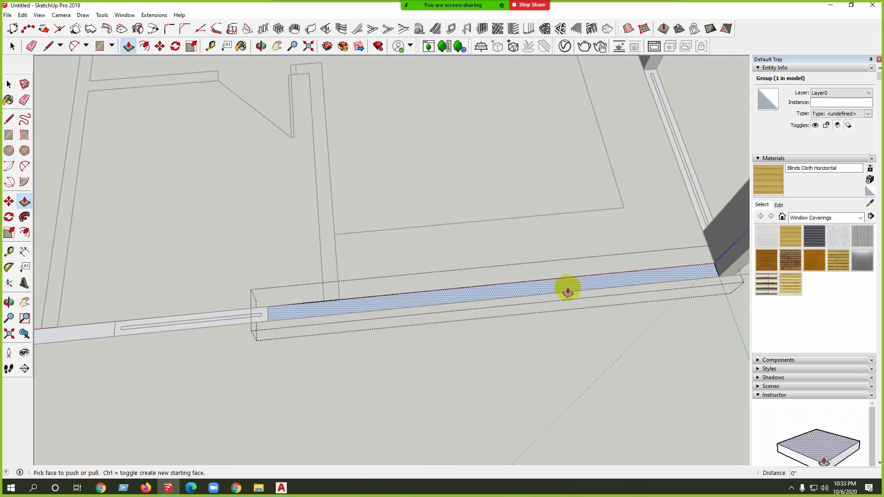
{"action": "scroll", "coordinate": [568, 290], "scroll_direction": "down", "scroll_amount": 5}
{"action": "key", "text": "space"}
Step: Raise the wall segment between the two windows and the one running to the stair corner to the same height
{"action": "scroll", "coordinate": [424, 296], "scroll_direction": "up", "scroll_amount": 3}
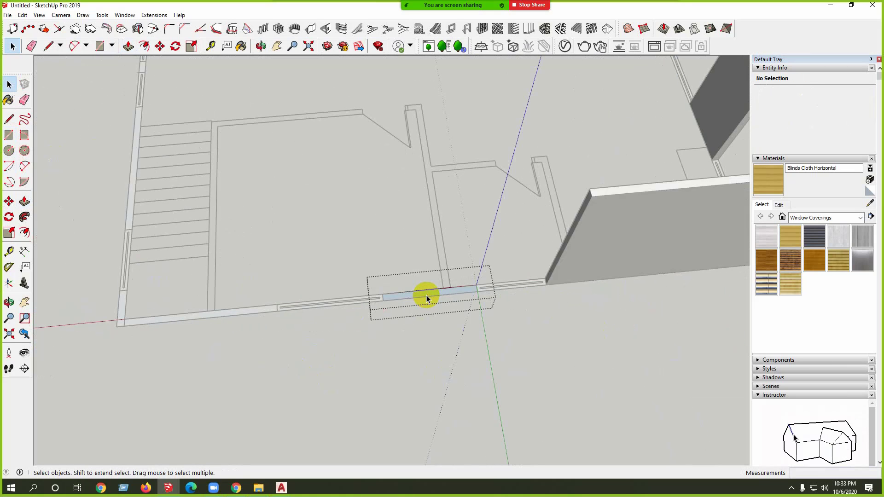
{"action": "scroll", "coordinate": [424, 294], "scroll_direction": "up", "scroll_amount": 1}
{"action": "key", "text": "p"}
{"action": "double_click", "coordinate": [424, 295]}
{"action": "key", "text": "space"}
{"action": "double_click", "coordinate": [146, 323]}
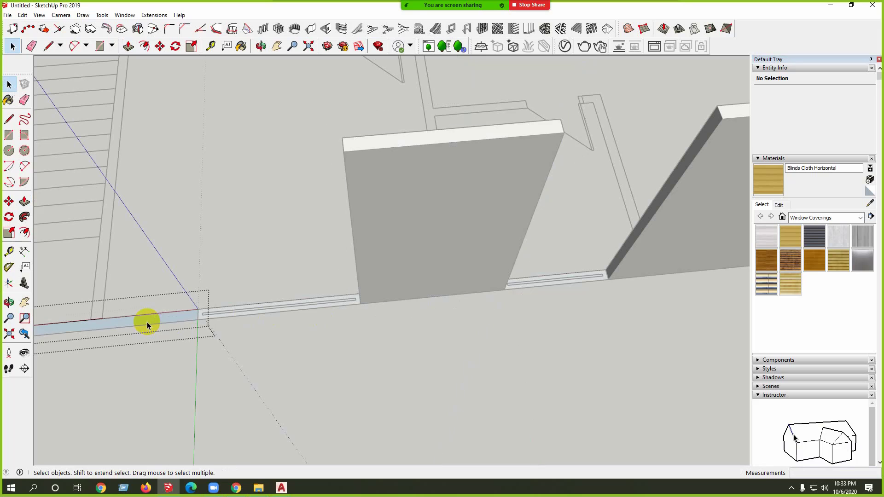
{"action": "key", "text": "p"}
{"action": "double_click", "coordinate": [145, 322]}
Step: Push/Pull the short corner wall segment beside the stair landing up to the same wall height
{"action": "scroll", "coordinate": [424, 300], "scroll_direction": "down", "scroll_amount": 4}
{"action": "middle_click_drag", "start_coordinate": [424, 300], "coordinate": [421, 258]}
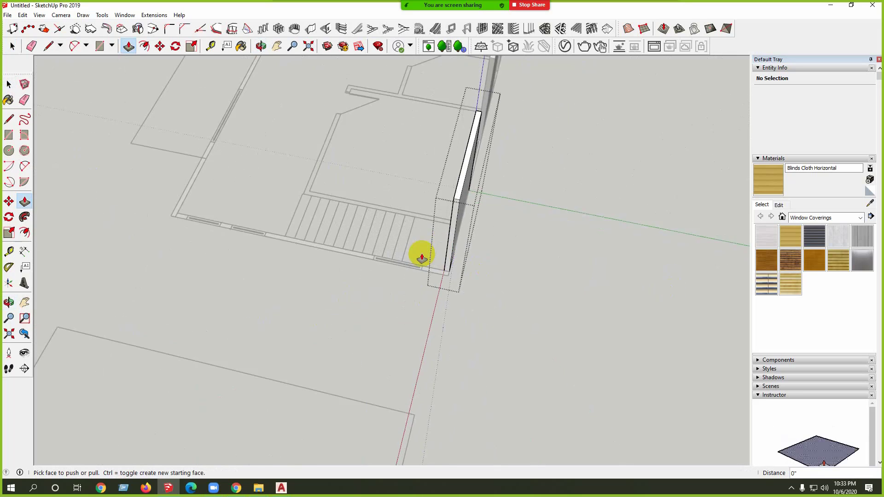
{"action": "scroll", "coordinate": [422, 257], "scroll_direction": "up", "scroll_amount": 2}
{"action": "key", "text": "space"}
{"action": "scroll", "coordinate": [462, 292], "scroll_direction": "down", "scroll_amount": 3}
{"action": "key", "text": "p"}
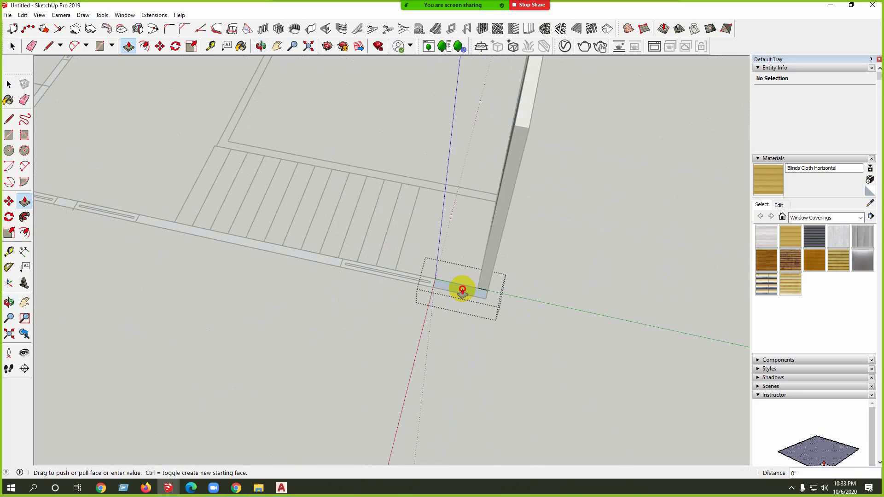
{"action": "scroll", "coordinate": [479, 282], "scroll_direction": "up", "scroll_amount": 2}
Step: Push/Pull the long exterior wall segment alongside the stair treads up to the same wall height
{"action": "scroll", "coordinate": [410, 269], "scroll_direction": "up", "scroll_amount": 2}
{"action": "key", "text": "space"}
{"action": "left_click", "coordinate": [405, 270]}
{"action": "key", "text": "p"}
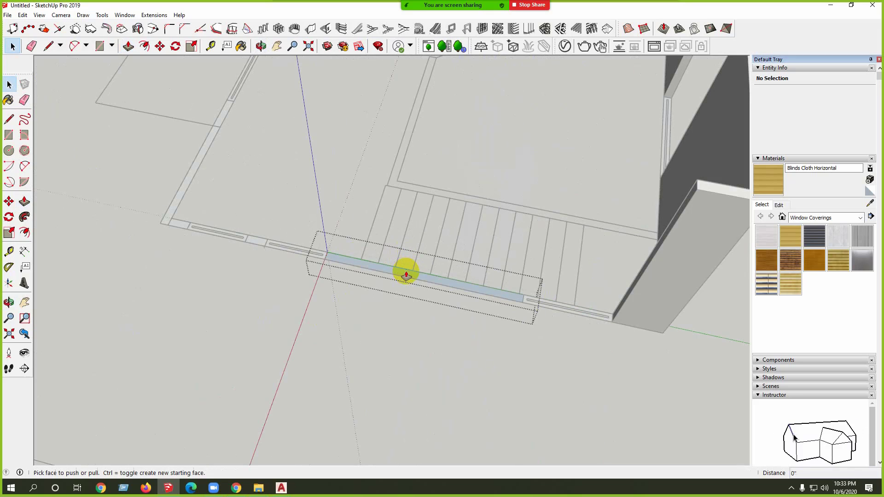
{"action": "double_click", "coordinate": [405, 271]}
Step: Push/Pull the narrow pier between the two windows past the stairs up to the same wall height
{"action": "middle_click_drag", "start_coordinate": [405, 272], "coordinate": [339, 302]}
{"action": "scroll", "coordinate": [340, 302], "scroll_direction": "up", "scroll_amount": 2}
{"action": "key", "text": "space"}
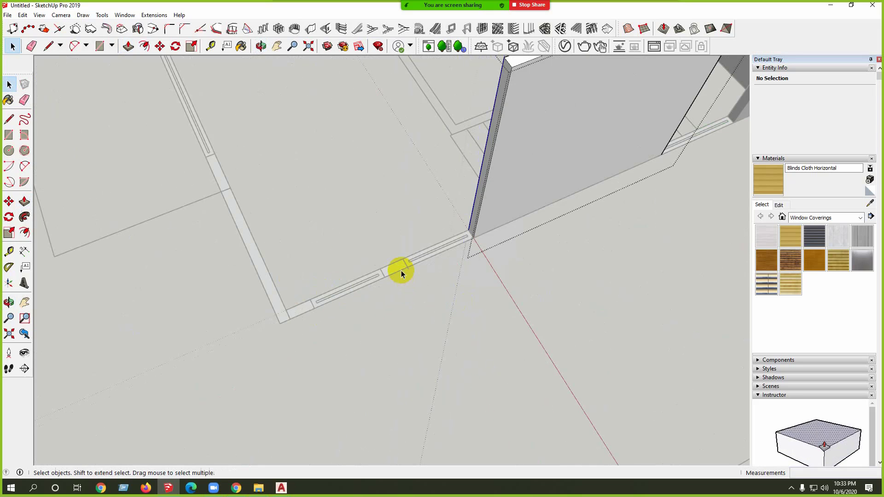
{"action": "key", "text": "p"}
{"action": "double_click", "coordinate": [396, 267]}
Step: Raise the two wall segments meeting at the corner beyond the narrow pier to the same height
{"action": "middle_click_drag", "start_coordinate": [396, 267], "coordinate": [341, 292]}
{"action": "key", "text": "space"}
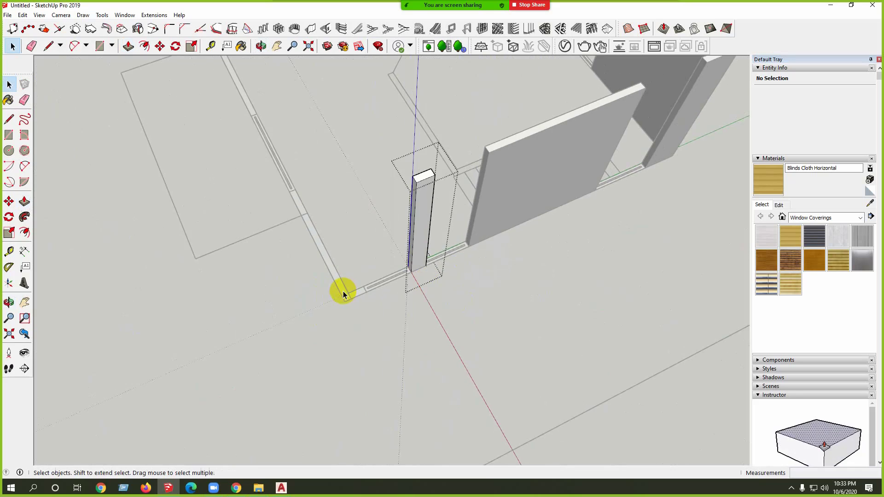
{"action": "scroll", "coordinate": [341, 292], "scroll_direction": "up", "scroll_amount": 2}
{"action": "key", "text": "p"}
{"action": "double_click", "coordinate": [339, 290]}
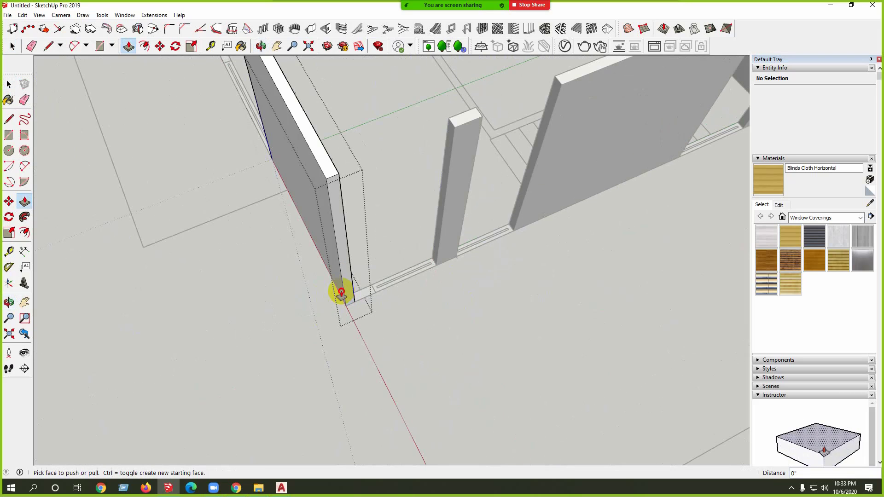
{"action": "key", "text": "space"}
{"action": "key", "text": "p"}
{"action": "double_click", "coordinate": [366, 291]}
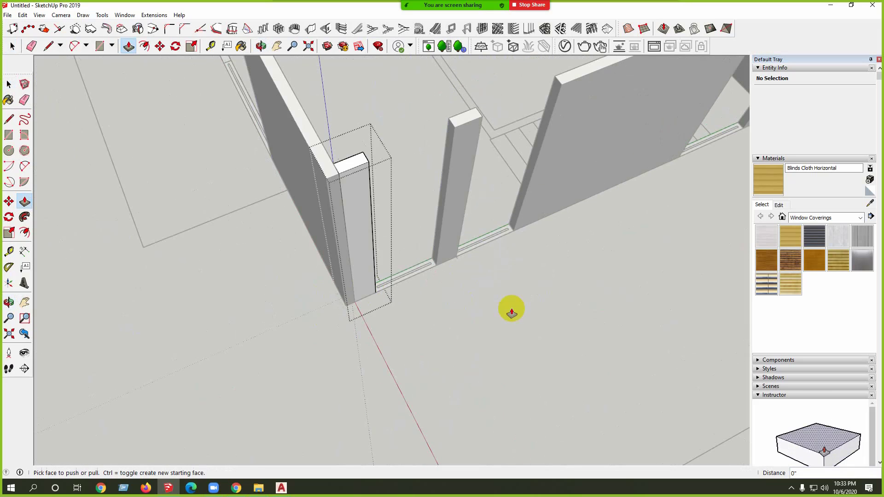
Step: Push/Pull the wall segment between the window openings along the side with the adjoining outdoor slab outline up to wall height
{"action": "middle_click_drag", "start_coordinate": [509, 309], "coordinate": [229, 230]}
{"action": "scroll", "coordinate": [336, 280], "scroll_direction": "up", "scroll_amount": 2}
{"action": "key", "text": "space"}
{"action": "scroll", "coordinate": [334, 278], "scroll_direction": "up", "scroll_amount": 2}
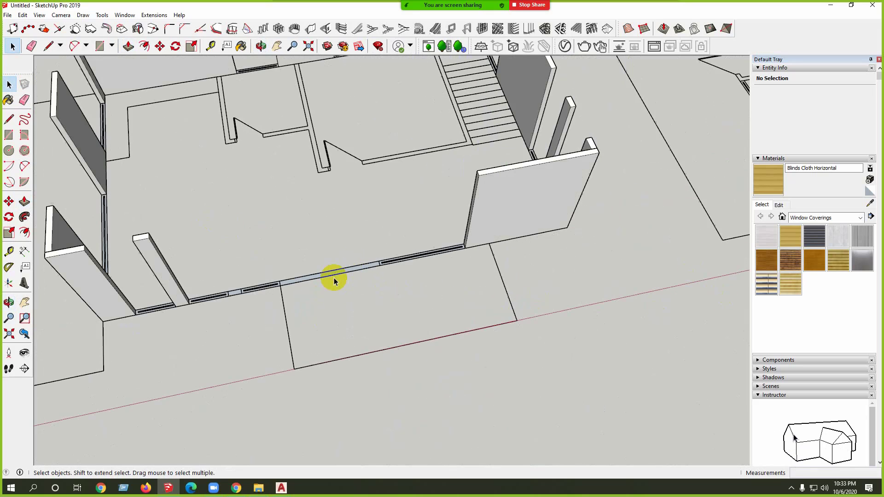
{"action": "scroll", "coordinate": [336, 275], "scroll_direction": "down", "scroll_amount": 1}
{"action": "key", "text": "p"}
{"action": "double_click", "coordinate": [336, 275]}
{"action": "scroll", "coordinate": [458, 213], "scroll_direction": "down", "scroll_amount": 3}
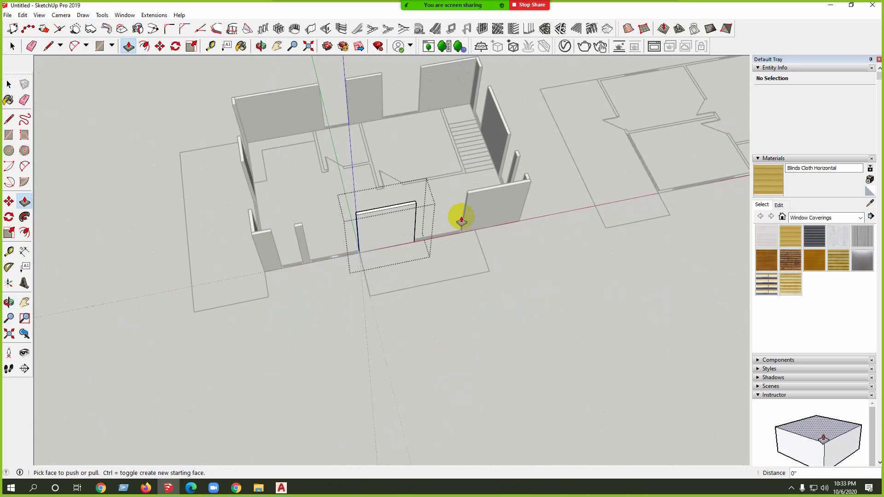
{"action": "key", "text": "space"}
{"action": "middle_click_drag", "start_coordinate": [484, 363], "coordinate": [475, 300]}
{"action": "scroll", "coordinate": [371, 262], "scroll_direction": "up", "scroll_amount": 6}
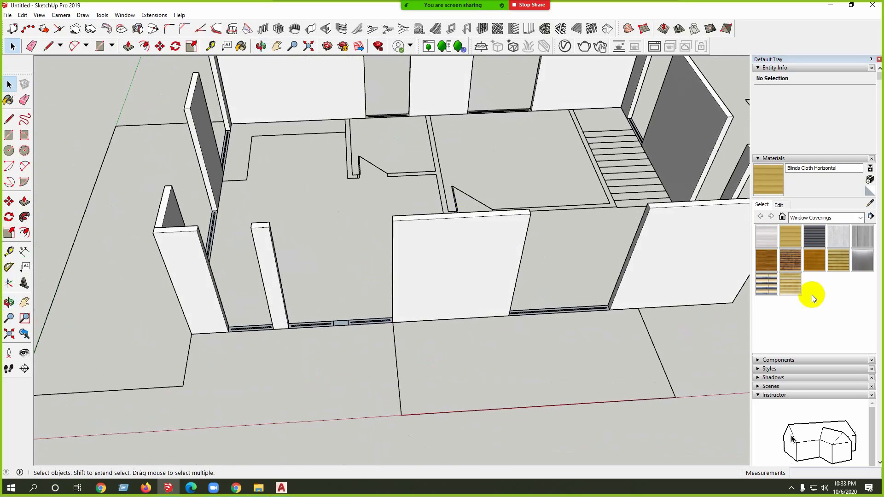
{"action": "scroll", "coordinate": [190, 358], "scroll_direction": "up", "scroll_amount": 3}
{"action": "scroll", "coordinate": [190, 358], "scroll_direction": "up", "scroll_amount": 3}
{"action": "scroll", "coordinate": [239, 329], "scroll_direction": "up", "scroll_amount": 2}
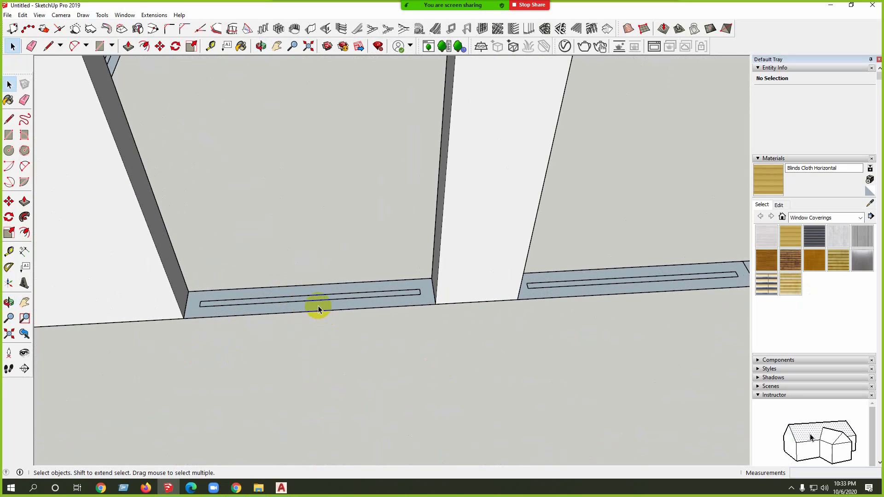
{"action": "key", "text": "p"}
{"action": "left_click_drag", "start_coordinate": [319, 307], "coordinate": [309, 262]}
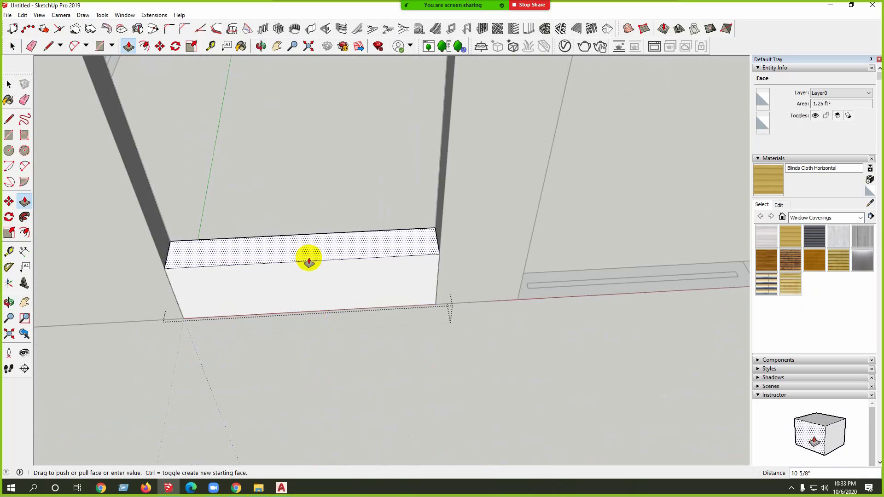
{"action": "key", "text": "Escape"}
{"action": "scroll", "coordinate": [296, 286], "scroll_direction": "down", "scroll_amount": 4}
{"action": "scroll", "coordinate": [322, 267], "scroll_direction": "up", "scroll_amount": 4}
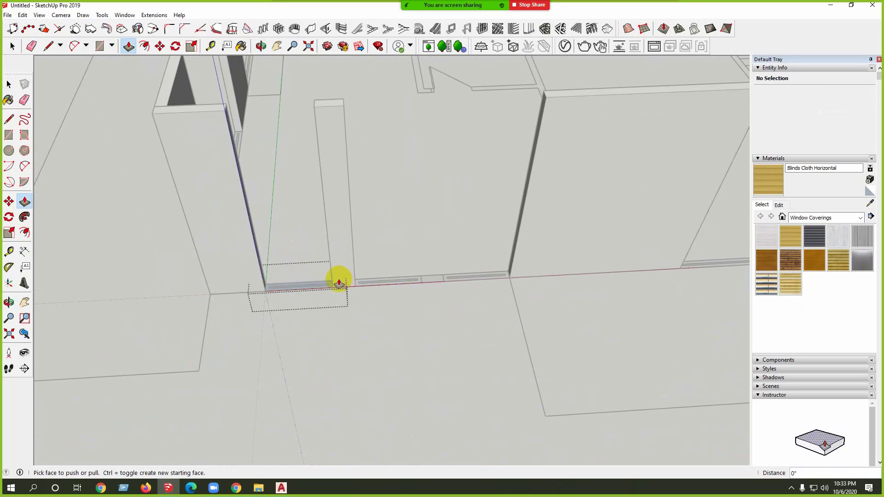
{"action": "scroll", "coordinate": [339, 283], "scroll_direction": "down", "scroll_amount": 3}
{"action": "scroll", "coordinate": [330, 292], "scroll_direction": "up", "scroll_amount": 3}
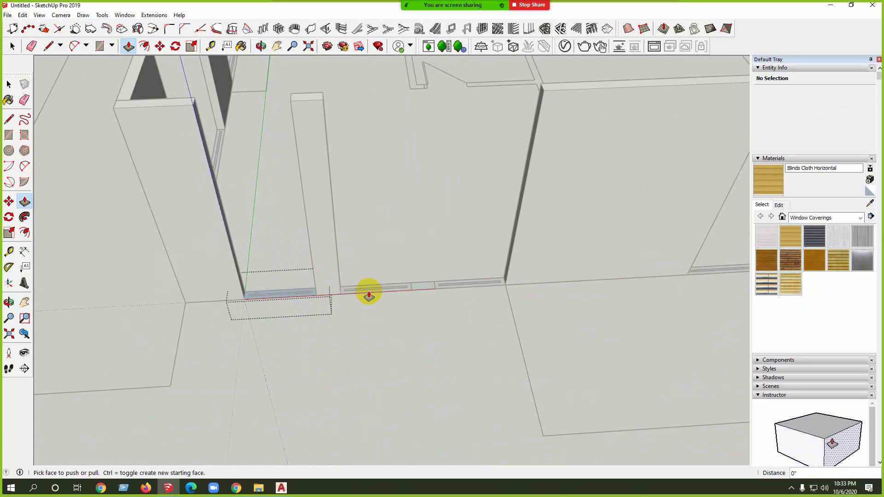
{"action": "left_click", "coordinate": [291, 294]}
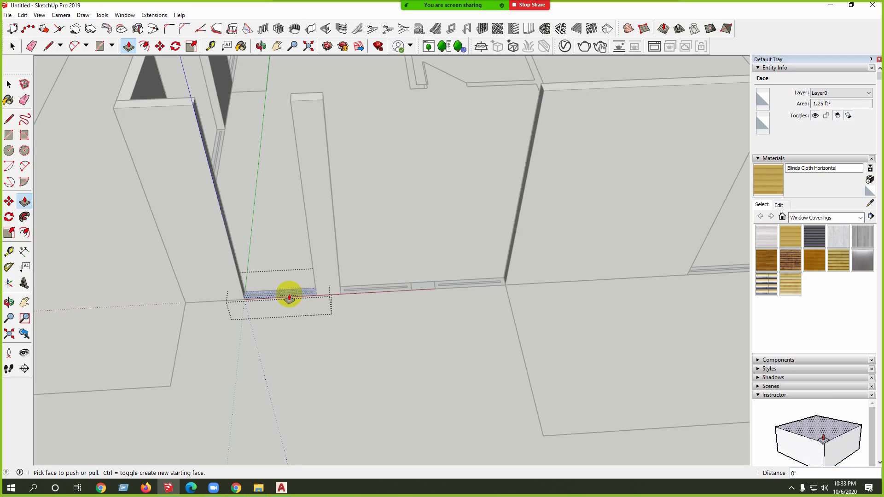
{"action": "left_click", "coordinate": [331, 309]}
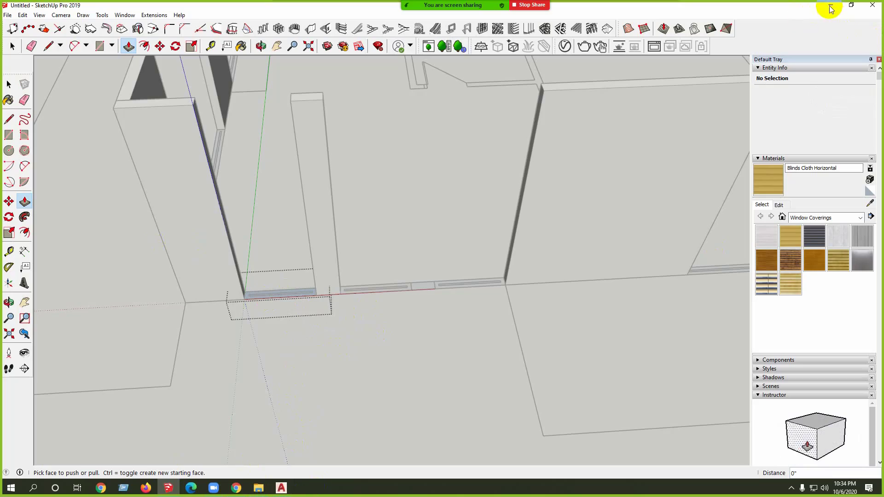
Step: Open the house render 1_m3.jpg from the desktop, view 1_m2.jpg and 1_m1.jpg for the window design, and return to the model
{"action": "key", "text": "super+d"}
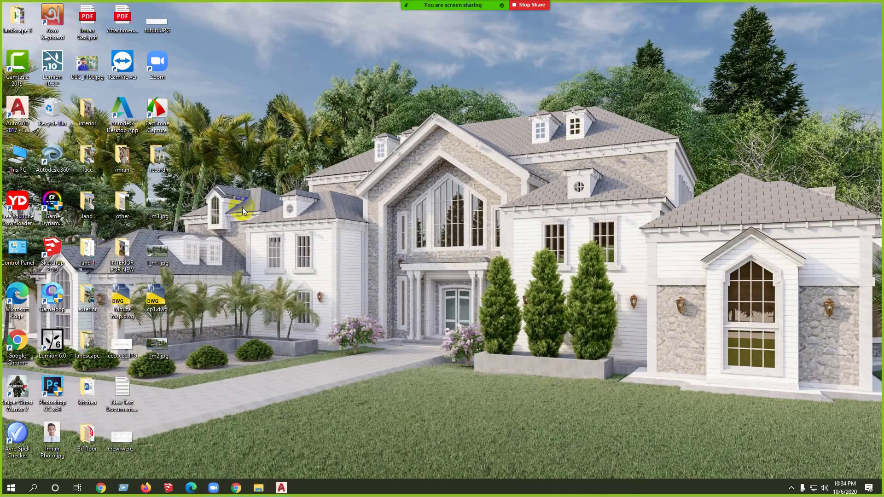
{"action": "double_click", "coordinate": [159, 205]}
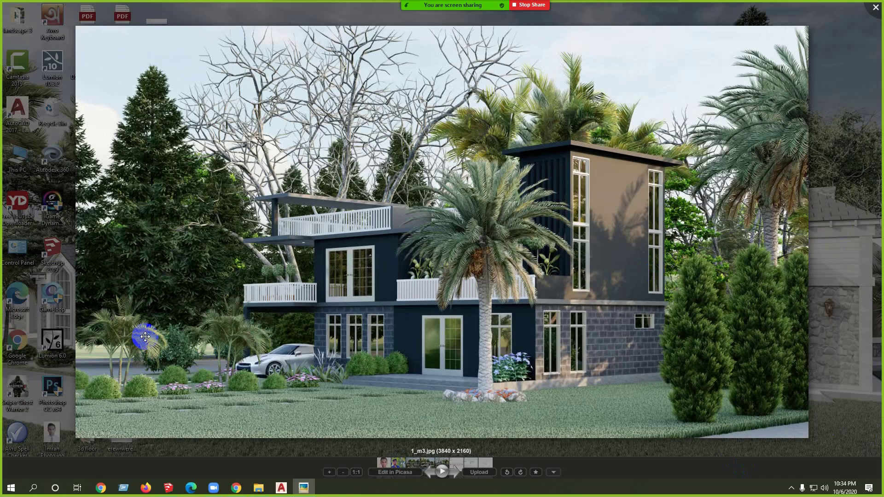
{"action": "key", "text": "Left"}
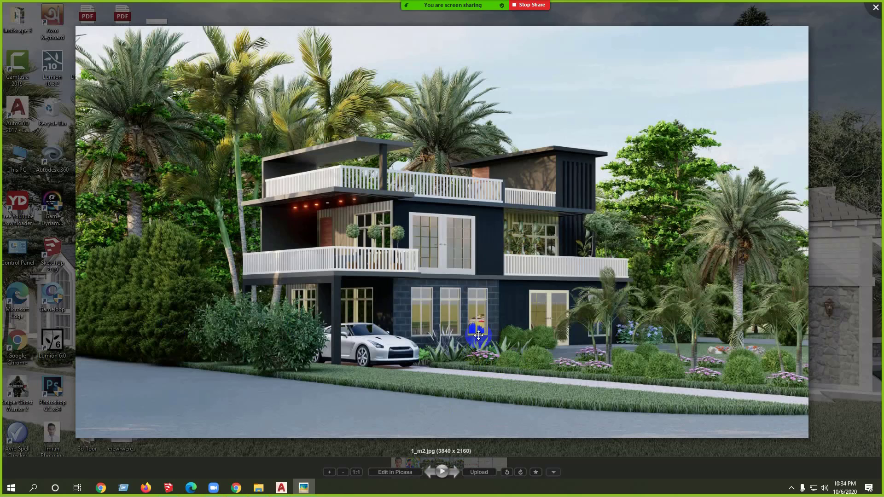
{"action": "key", "text": "Left"}
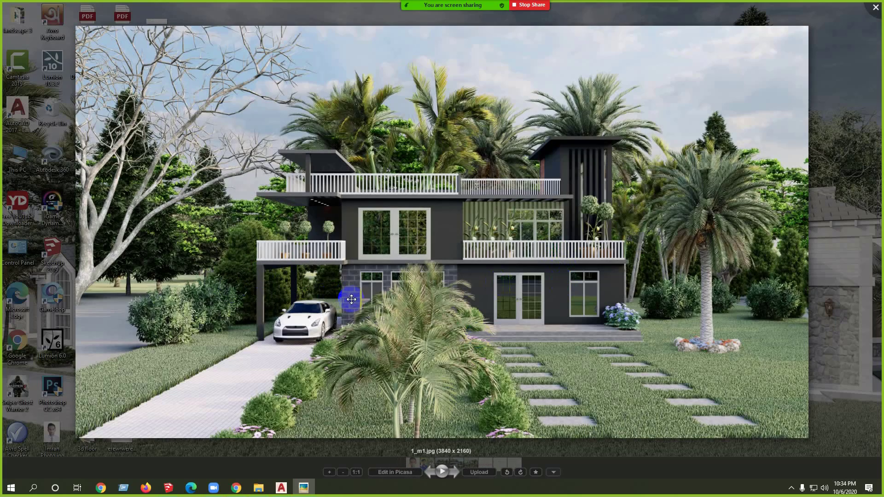
{"action": "key", "text": "Right"}
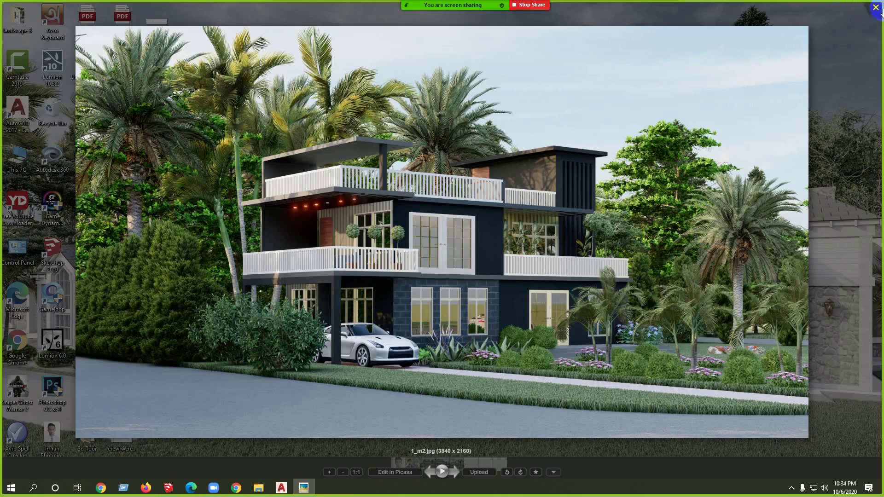
{"action": "left_click", "coordinate": [877, 10]}
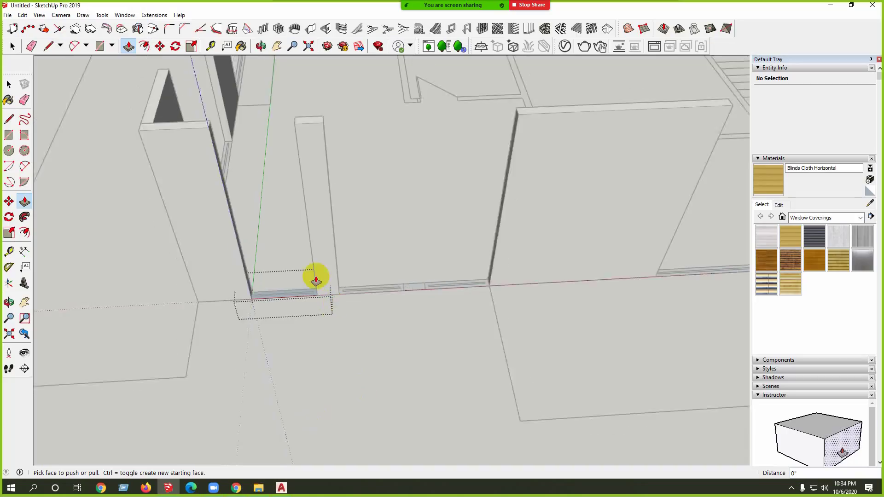
Step: Push/Pull the window segment beside the front corner wall up 2' as a sill wall and open the neighbouring window segment's group
{"action": "mouse_move", "coordinate": [316, 276]}
{"action": "middle_mouse_down"}
{"action": "mouse_move", "coordinate": [286, 302]}
{"action": "mouse_move", "coordinate": [286, 289]}
{"action": "middle_mouse_up"}
{"action": "left_click", "coordinate": [286, 290]}
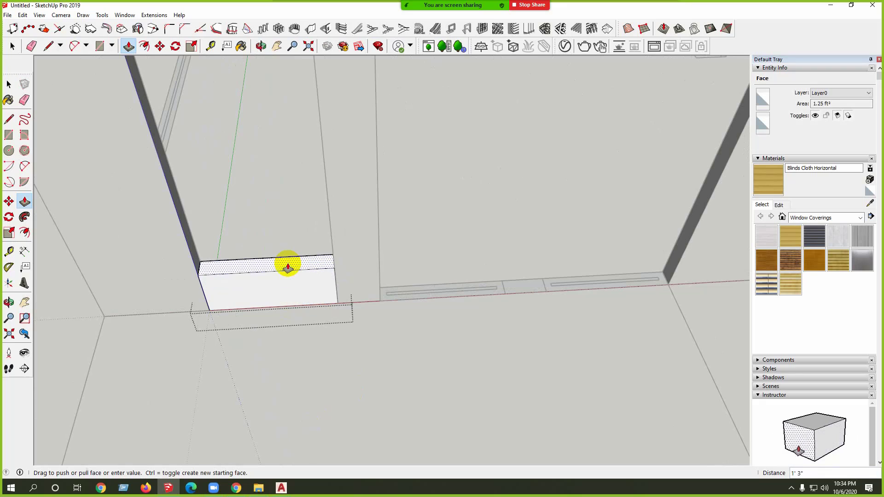
{"action": "key", "text": "Return"}
{"action": "key", "text": "space"}
{"action": "left_click", "coordinate": [465, 299]}
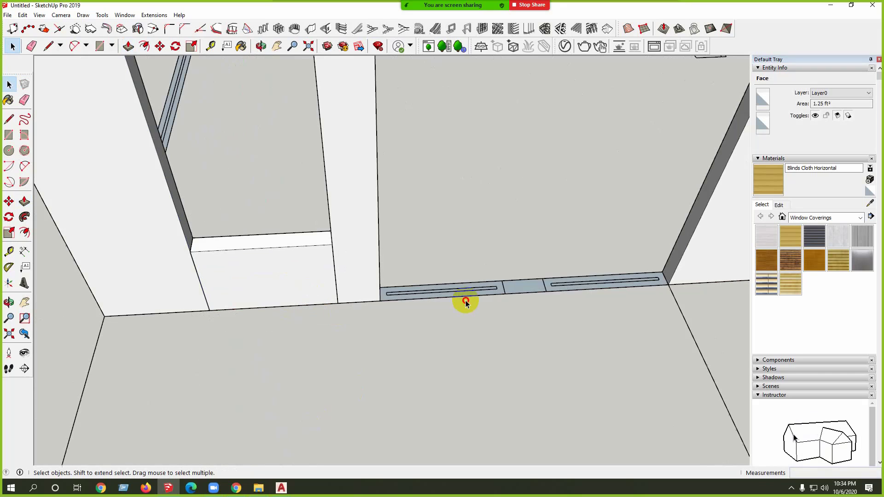
{"action": "key", "text": "p"}
{"action": "double_click", "coordinate": [452, 292]}
{"action": "key", "text": "space"}
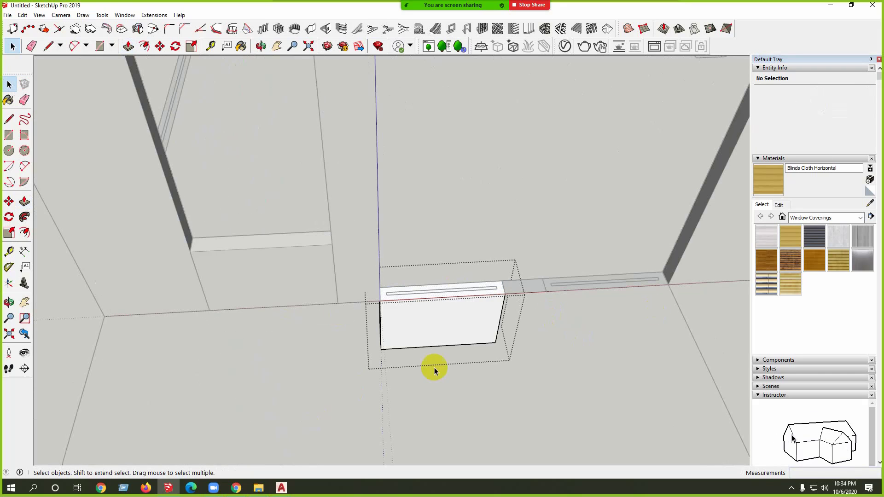
{"action": "key", "text": "p"}
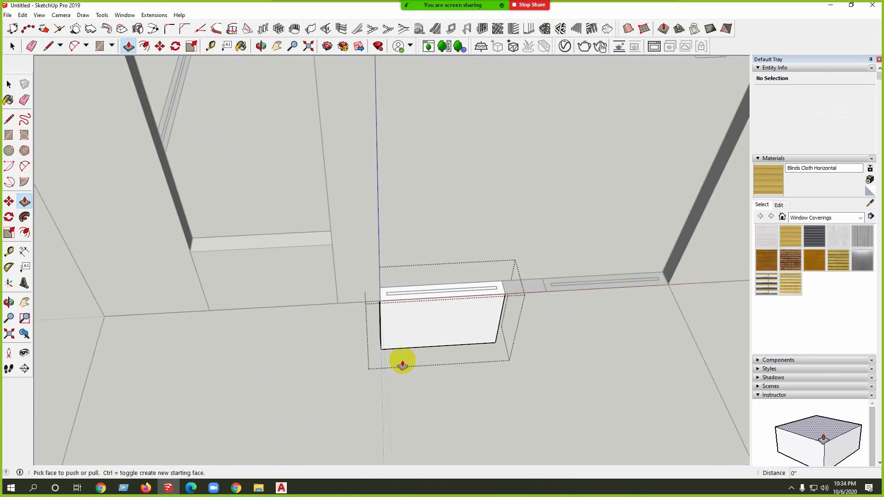
{"action": "key", "text": "ctrl+z"}
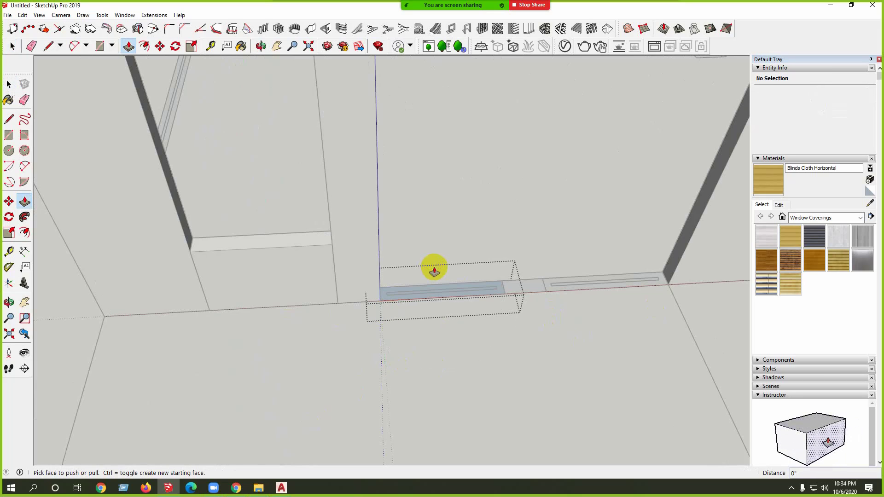
Step: Raise the front side's second and third window segments 2' to match the first sill wall
{"action": "left_click", "coordinate": [422, 289]}
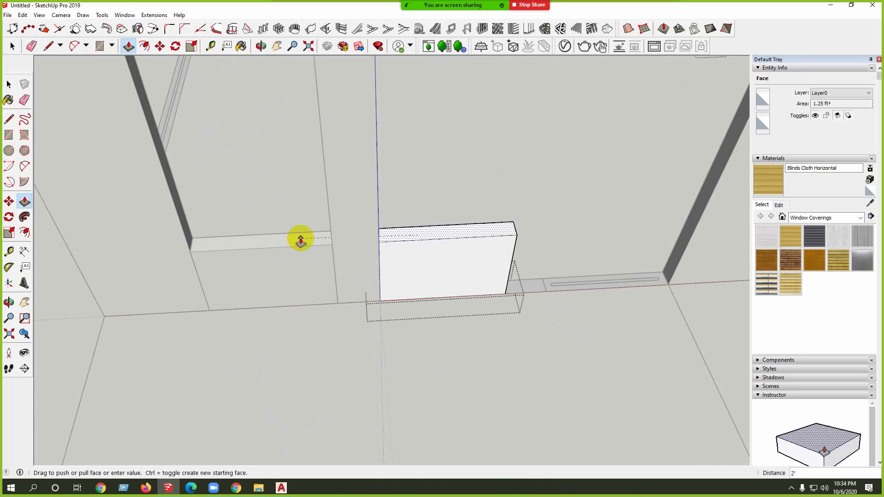
{"action": "left_click", "coordinate": [310, 249]}
{"action": "key", "text": "space"}
{"action": "double_click", "coordinate": [630, 284]}
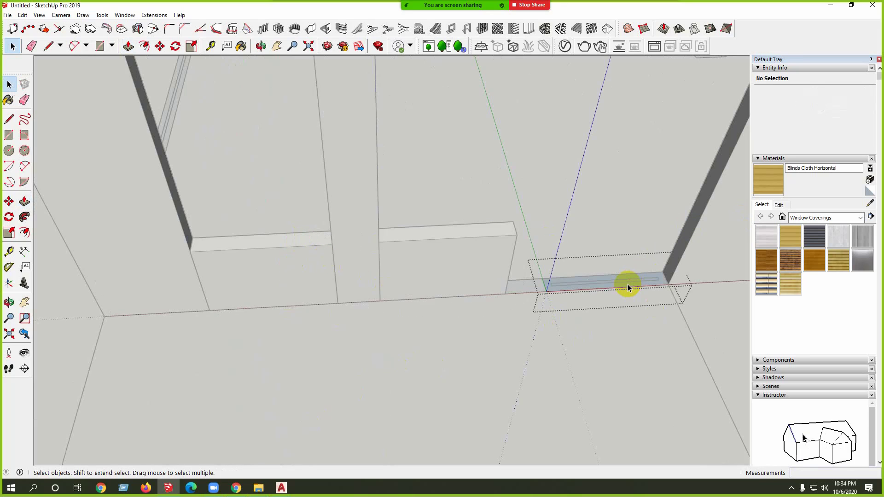
{"action": "key", "text": "p"}
{"action": "double_click", "coordinate": [620, 282]}
{"action": "key", "text": "space"}
Step: Push/Pull the small pier between the second and third front windows up to the full wall height
{"action": "middle_click_drag", "start_coordinate": [620, 283], "coordinate": [347, 312]}
{"action": "double_click", "coordinate": [416, 314]}
{"action": "key", "text": "p"}
{"action": "left_click", "coordinate": [417, 313]}
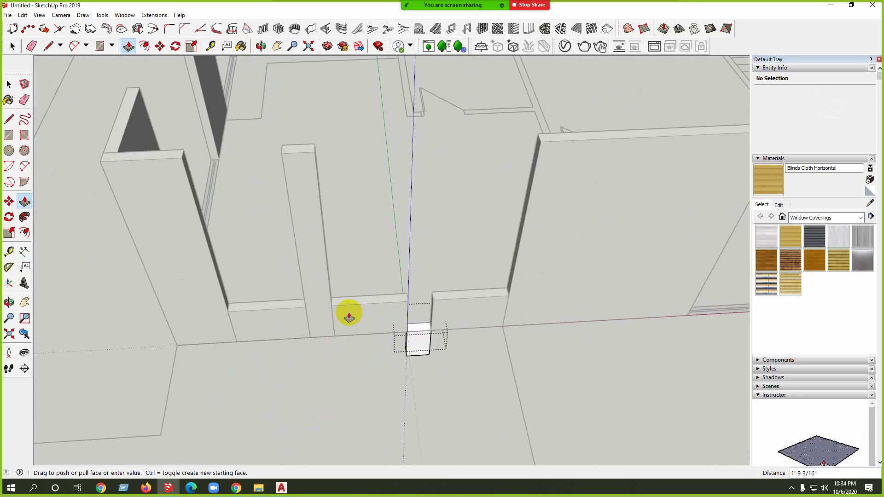
{"action": "left_click", "coordinate": [308, 161]}
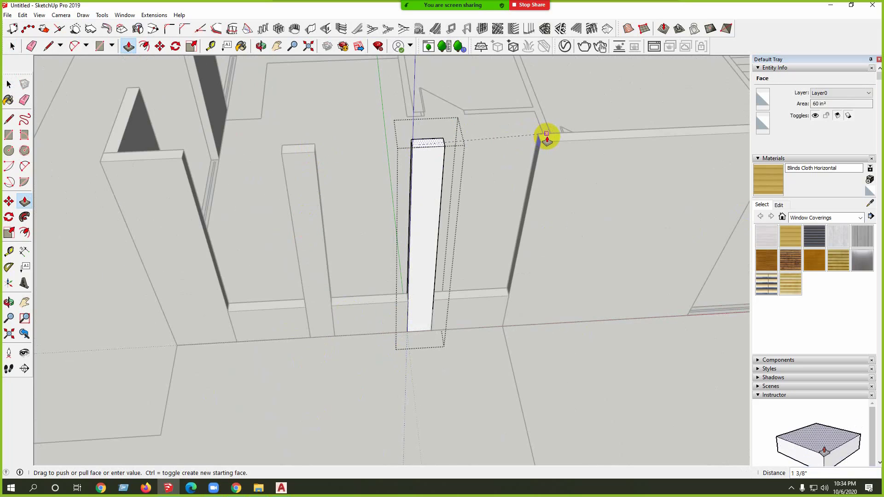
{"action": "scroll", "coordinate": [147, 229], "scroll_direction": "down", "scroll_amount": 3}
{"action": "scroll", "coordinate": [394, 262], "scroll_direction": "up", "scroll_amount": 2}
{"action": "key", "text": "space"}
{"action": "scroll", "coordinate": [520, 256], "scroll_direction": "up", "scroll_amount": 5}
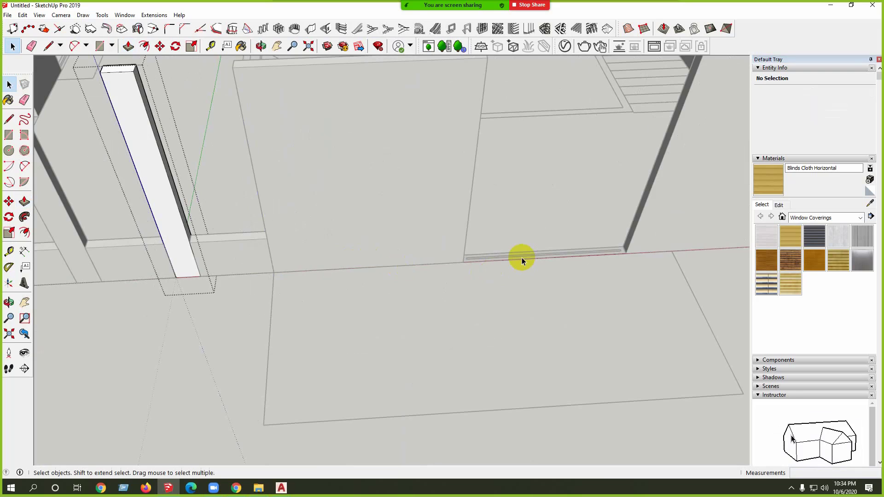
{"action": "key", "text": "p"}
{"action": "left_click", "coordinate": [518, 262]}
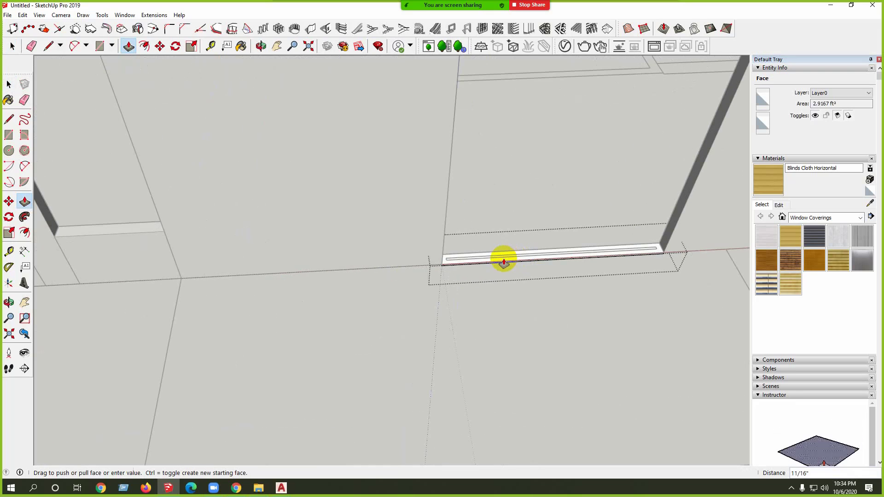
{"action": "scroll", "coordinate": [327, 341], "scroll_direction": "down", "scroll_amount": 5}
{"action": "middle_click_drag", "start_coordinate": [650, 310], "coordinate": [192, 316]}
{"action": "scroll", "coordinate": [339, 430], "scroll_direction": "up", "scroll_amount": 3}
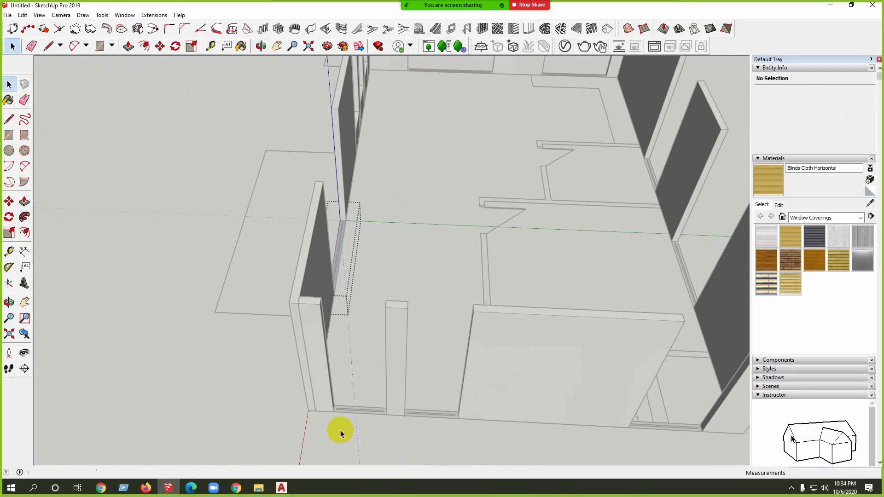
Step: Push/Pull the window segment between the corner wall and the narrow pier on the stair-end wall up to the front sill height
{"action": "key", "text": "space"}
{"action": "scroll", "coordinate": [376, 369], "scroll_direction": "down", "scroll_amount": 3}
{"action": "middle_click_drag", "start_coordinate": [377, 368], "coordinate": [289, 311]}
{"action": "scroll", "coordinate": [323, 322], "scroll_direction": "up", "scroll_amount": 3}
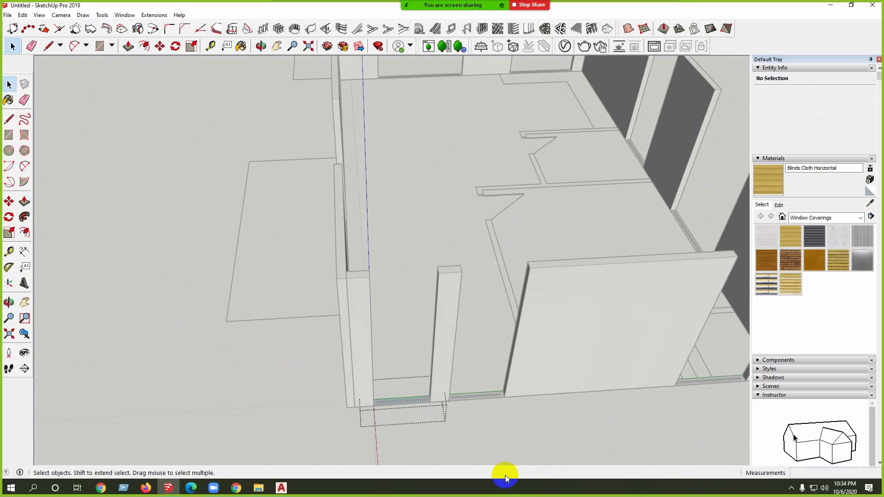
{"action": "key", "text": "p"}
{"action": "left_click", "coordinate": [405, 403]}
{"action": "middle_click_drag", "start_coordinate": [339, 351], "coordinate": [562, 299]}
{"action": "left_click", "coordinate": [286, 188]}
{"action": "scroll", "coordinate": [454, 266], "scroll_direction": "down", "scroll_amount": 3}
{"action": "middle_click_drag", "start_coordinate": [454, 267], "coordinate": [326, 312]}
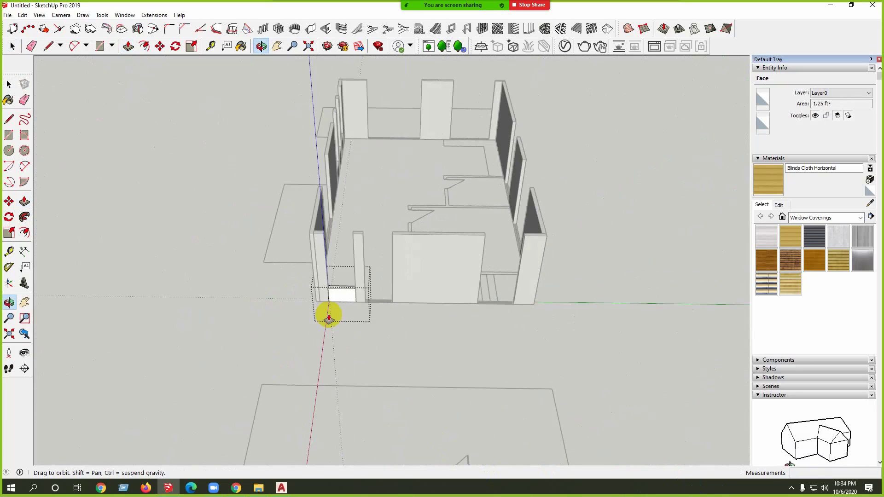
Step: Raise the window segment between the narrow pier and the long stair-end wall to the same sill height
{"action": "scroll", "coordinate": [401, 267], "scroll_direction": "up", "scroll_amount": 6}
{"action": "key", "text": "ctrl+z"}
{"action": "key", "text": "p"}
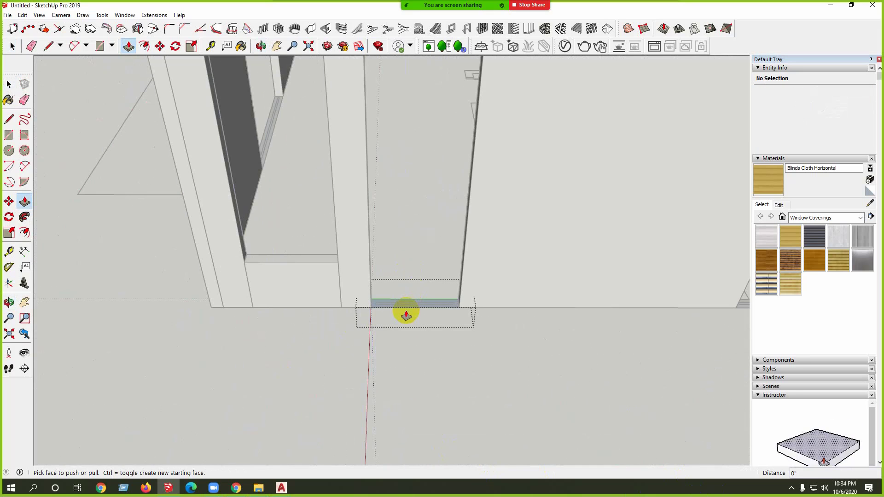
{"action": "scroll", "coordinate": [409, 305], "scroll_direction": "down", "scroll_amount": 5}
{"action": "key", "text": "space"}
{"action": "middle_click_drag", "start_coordinate": [296, 355], "coordinate": [484, 310]}
{"action": "scroll", "coordinate": [474, 310], "scroll_direction": "up", "scroll_amount": 3}
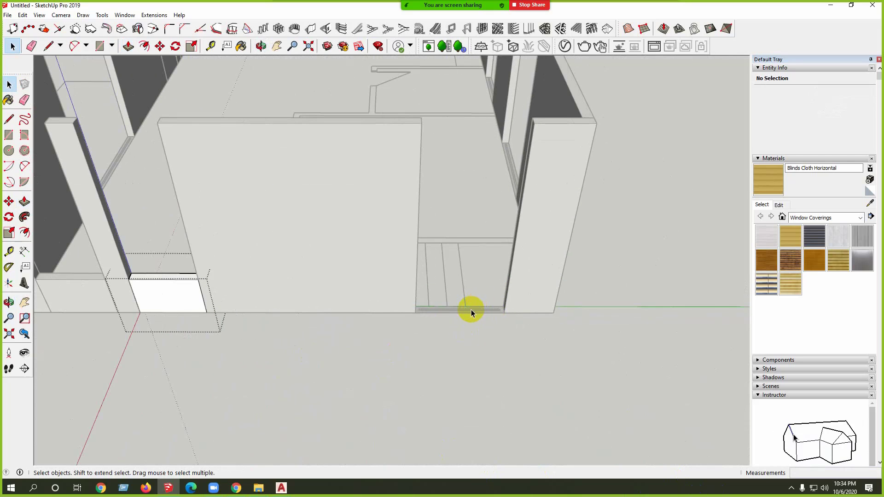
Step: Push/Pull the rear window segment between the stair-side corner wall and the middle wall panel up to sill height
{"action": "scroll", "coordinate": [529, 345], "scroll_direction": "down", "scroll_amount": 4}
{"action": "middle_click_drag", "start_coordinate": [487, 372], "coordinate": [499, 387]}
{"action": "scroll", "coordinate": [465, 363], "scroll_direction": "up", "scroll_amount": 4}
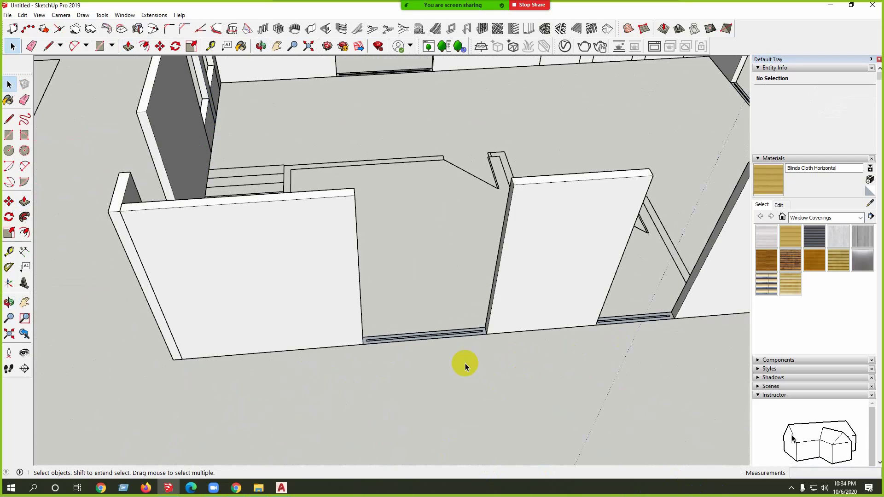
{"action": "double_click", "coordinate": [443, 336]}
{"action": "key", "text": "p"}
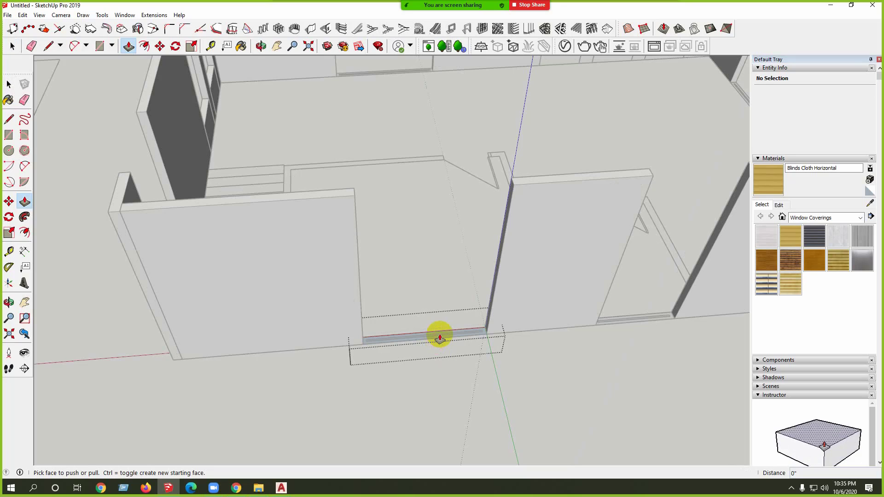
{"action": "left_click_drag", "start_coordinate": [437, 333], "coordinate": [321, 357]}
{"action": "middle_click_drag", "start_coordinate": [322, 357], "coordinate": [533, 324]}
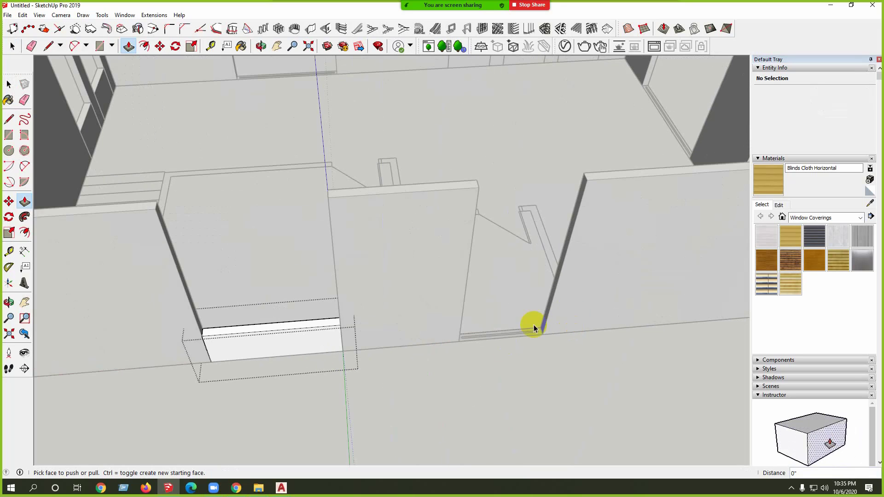
Step: Raise the rear window segment on the other side of the middle wall panel to the same sill height
{"action": "key", "text": "space"}
{"action": "double_click", "coordinate": [509, 338]}
{"action": "key", "text": "p"}
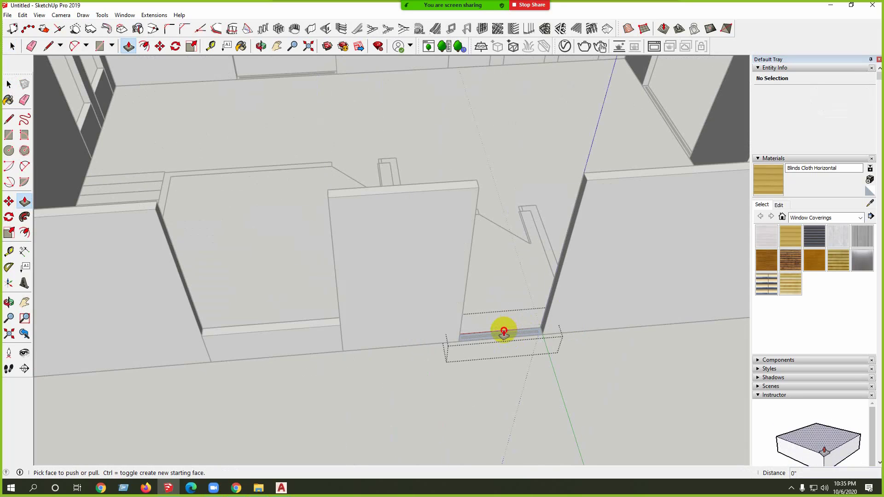
{"action": "double_click", "coordinate": [502, 335]}
{"action": "key", "text": "space"}
Step: Inspect the raised walls, piers and window sills from several sides of the house
{"action": "scroll", "coordinate": [499, 367], "scroll_direction": "down", "scroll_amount": 6}
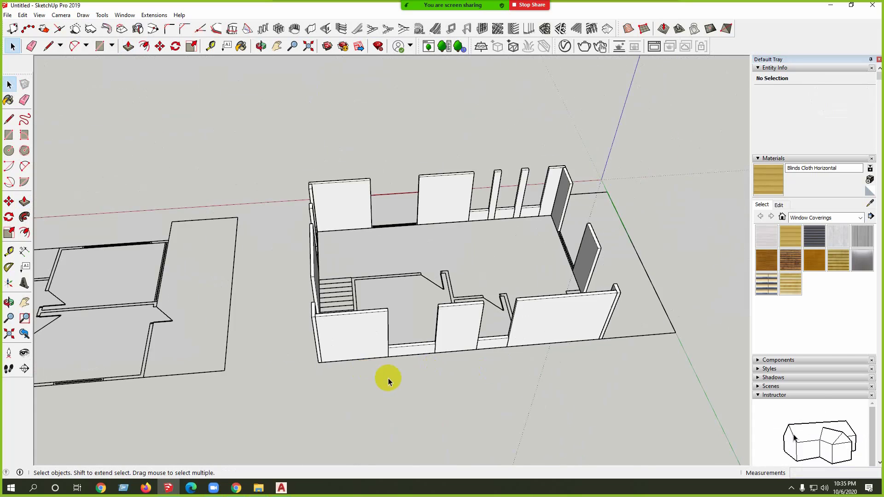
{"action": "middle_click_drag", "start_coordinate": [389, 377], "coordinate": [438, 304]}
{"action": "scroll", "coordinate": [438, 303], "scroll_direction": "up", "scroll_amount": 3}
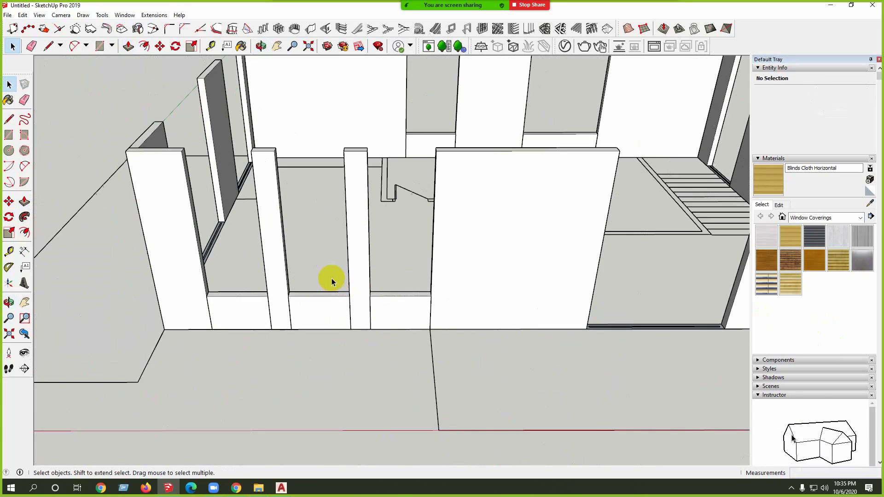
{"action": "scroll", "coordinate": [263, 291], "scroll_direction": "down", "scroll_amount": 2}
{"action": "middle_click_drag", "start_coordinate": [262, 290], "coordinate": [469, 306]}
{"action": "scroll", "coordinate": [370, 307], "scroll_direction": "up", "scroll_amount": 3}
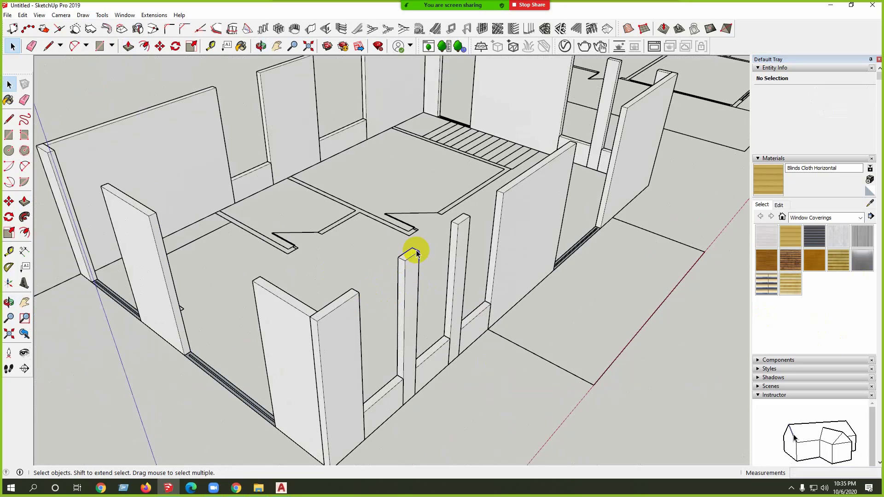
{"action": "scroll", "coordinate": [501, 310], "scroll_direction": "down", "scroll_amount": 3}
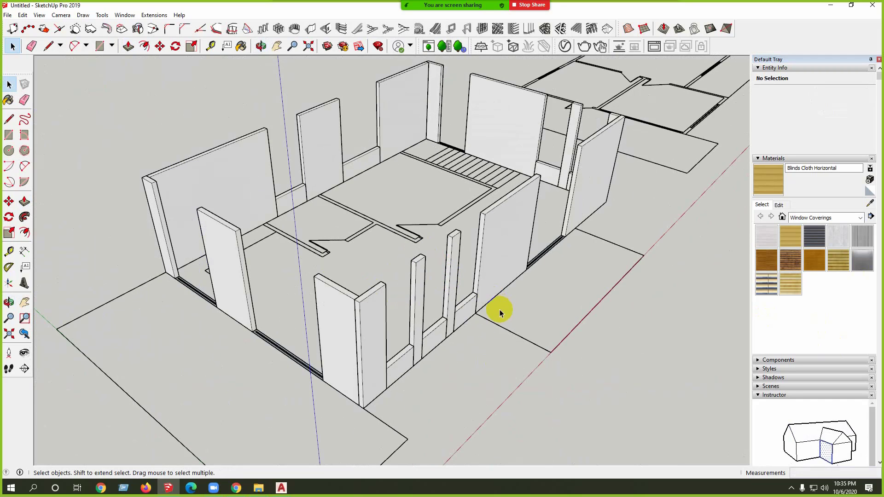
{"action": "middle_click_drag", "start_coordinate": [502, 310], "coordinate": [316, 332]}
{"action": "scroll", "coordinate": [276, 346], "scroll_direction": "up", "scroll_amount": 3}
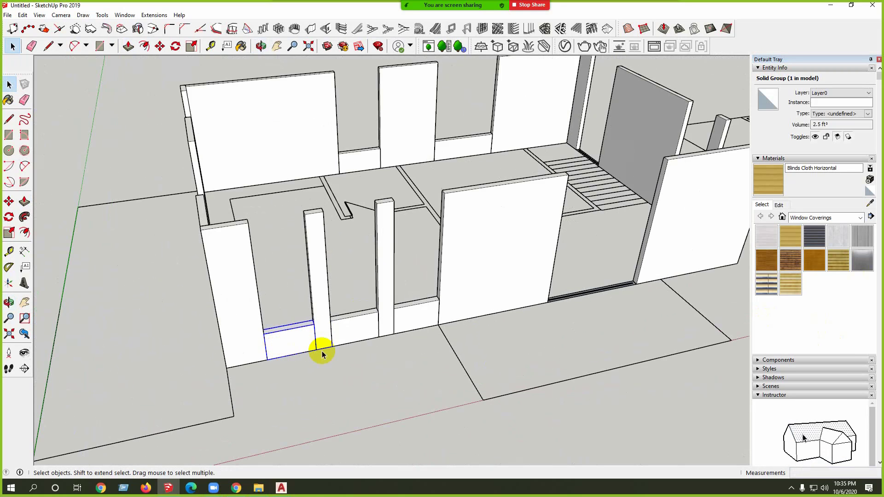
Step: Copy the three front and two rear window sills 7' 6" up to the wall tops as headers
{"action": "left_click", "coordinate": [366, 330], "text": "ctrl"}
{"action": "scroll", "coordinate": [333, 348], "scroll_direction": "down", "scroll_amount": 4}
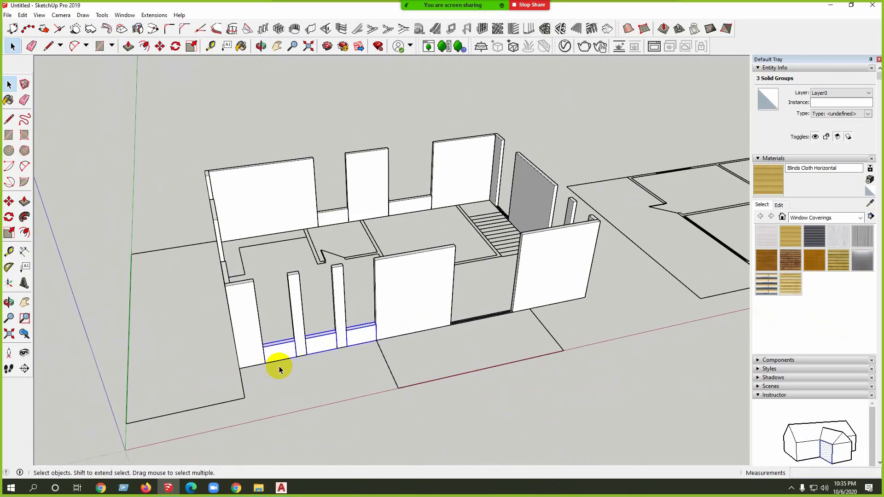
{"action": "middle_click_drag", "start_coordinate": [276, 361], "coordinate": [450, 286]}
{"action": "scroll", "coordinate": [250, 321], "scroll_direction": "up", "scroll_amount": 3}
{"action": "scroll", "coordinate": [250, 322], "scroll_direction": "up", "scroll_amount": 2}
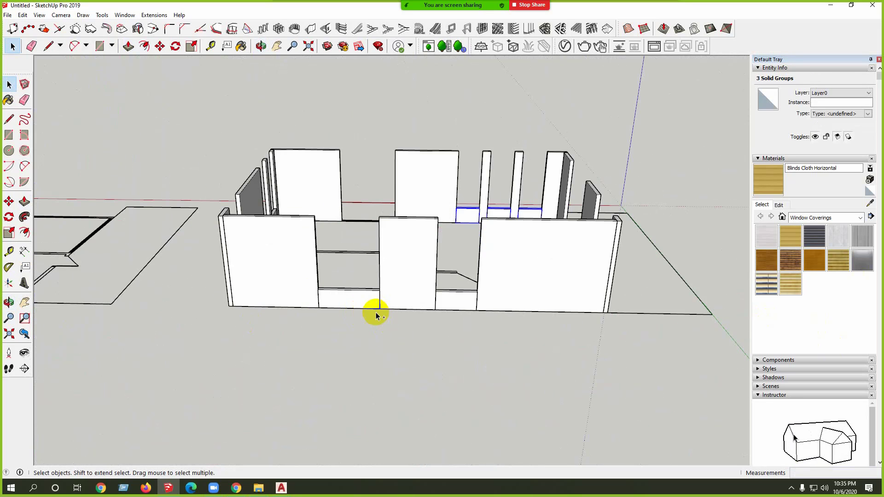
{"action": "middle_click_drag", "start_coordinate": [373, 350], "coordinate": [446, 391]}
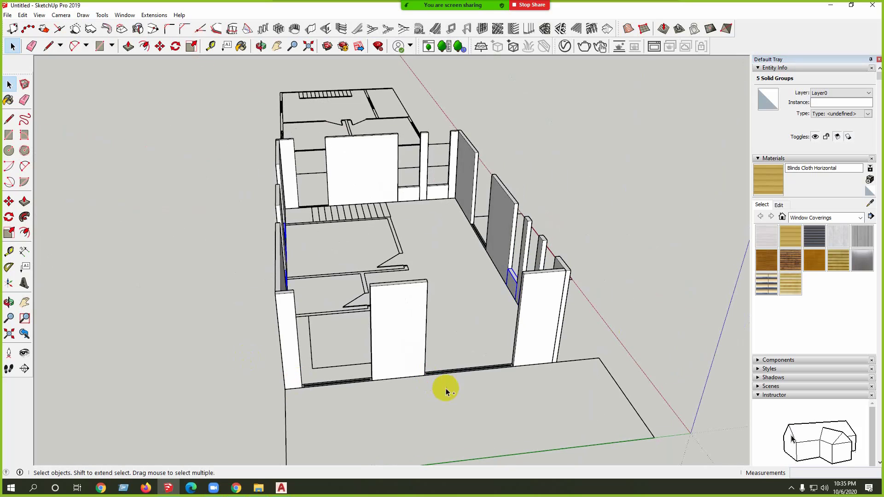
{"action": "middle_click_drag", "start_coordinate": [327, 327], "coordinate": [413, 383]}
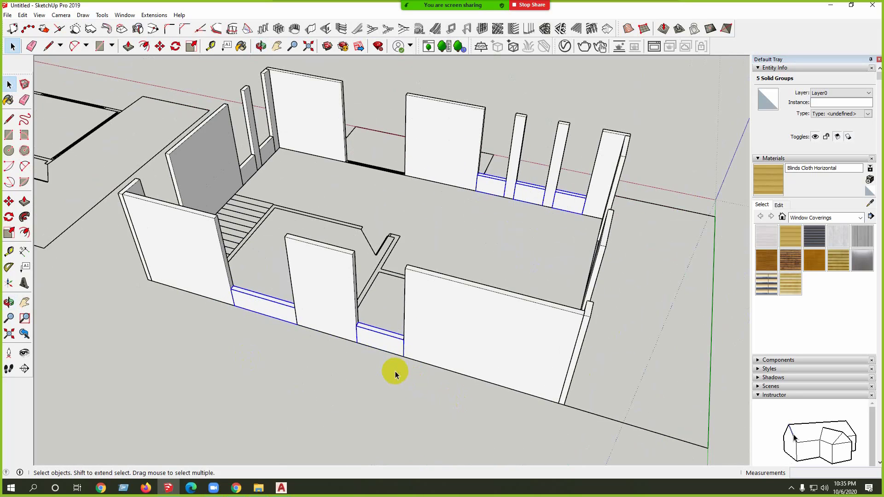
{"action": "key", "text": "m"}
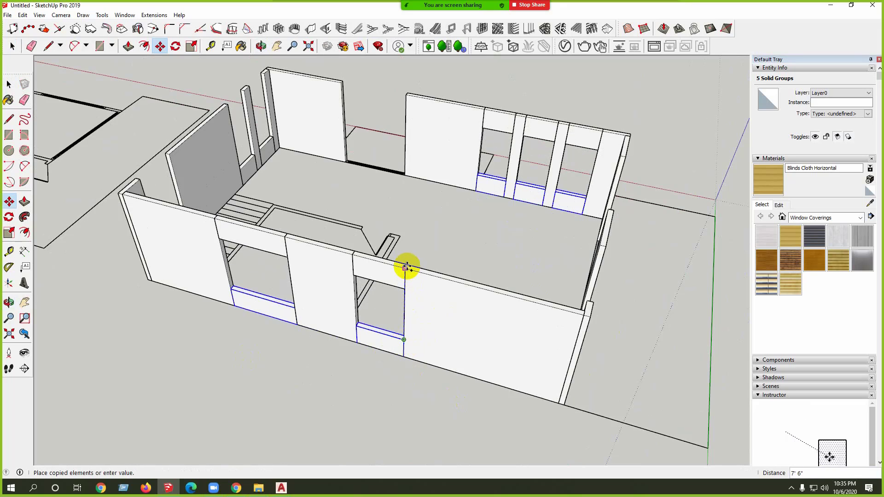
Step: Push/Pull the window strip between the middle panel and front corner of the end wall opposite the stairs up to 2'
{"action": "middle_click_drag", "start_coordinate": [474, 309], "coordinate": [447, 346]}
{"action": "scroll", "coordinate": [447, 346], "scroll_direction": "up", "scroll_amount": 10}
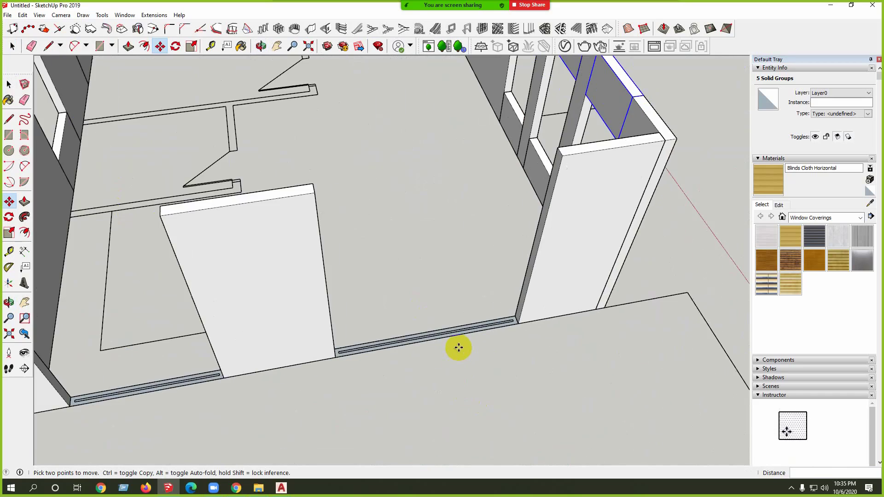
{"action": "key", "text": "space"}
{"action": "left_click", "coordinate": [458, 328]}
{"action": "double_click", "coordinate": [457, 327]}
{"action": "key", "text": "p"}
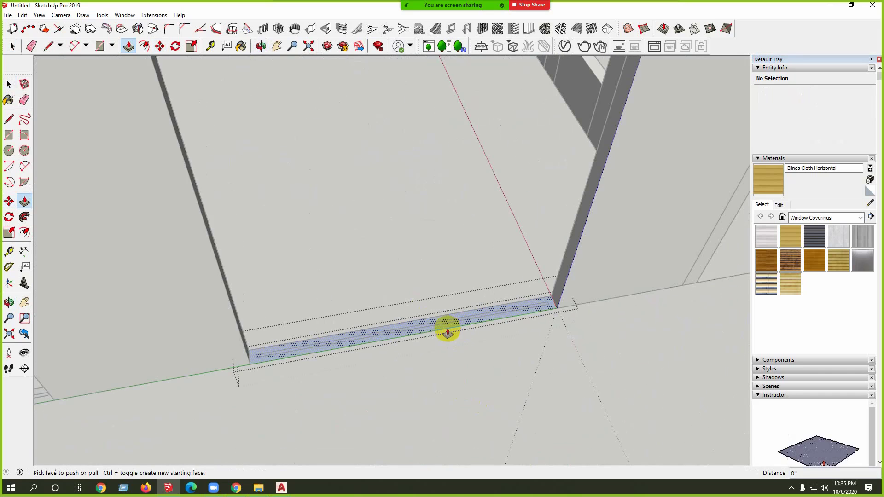
{"action": "left_click_drag", "start_coordinate": [448, 330], "coordinate": [508, 175]}
{"action": "key", "text": "Escape"}
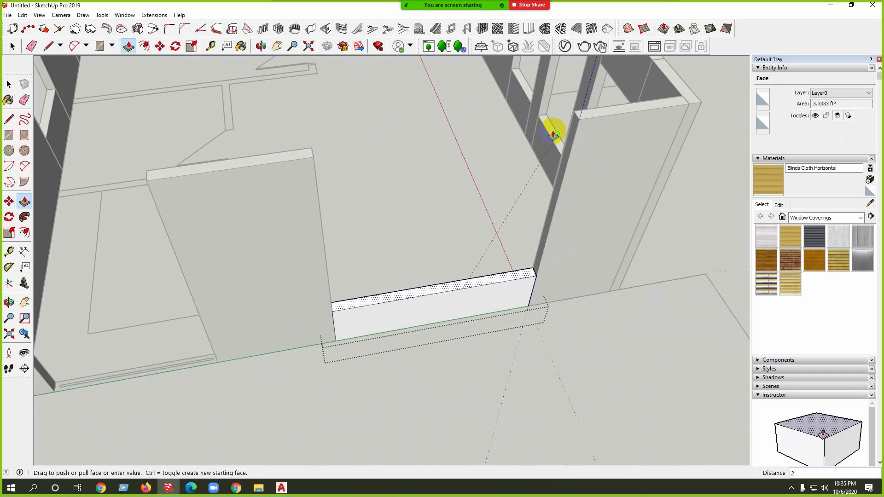
Step: Raise the other window strip in that end wall, beside the rear corner, to the same sill height
{"action": "scroll", "coordinate": [507, 237], "scroll_direction": "down", "scroll_amount": 5}
{"action": "key", "text": "space"}
{"action": "scroll", "coordinate": [292, 311], "scroll_direction": "up", "scroll_amount": 5}
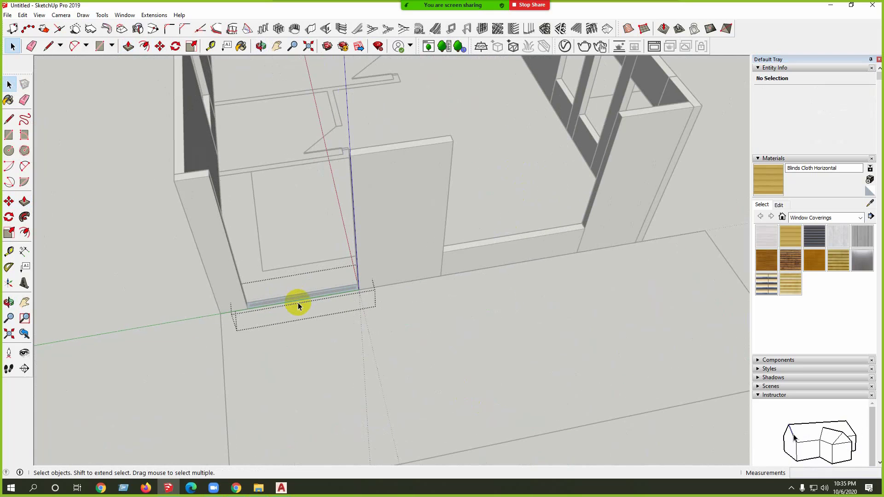
{"action": "key", "text": "p"}
{"action": "left_click", "coordinate": [305, 294]}
{"action": "left_click", "coordinate": [477, 248]}
{"action": "middle_click_drag", "start_coordinate": [482, 346], "coordinate": [277, 214]}
{"action": "key", "text": "space"}
{"action": "left_click", "coordinate": [469, 376]}
Step: Delete the copied header pieces above the front and rear window openings
{"action": "scroll", "coordinate": [468, 376], "scroll_direction": "down", "scroll_amount": 3}
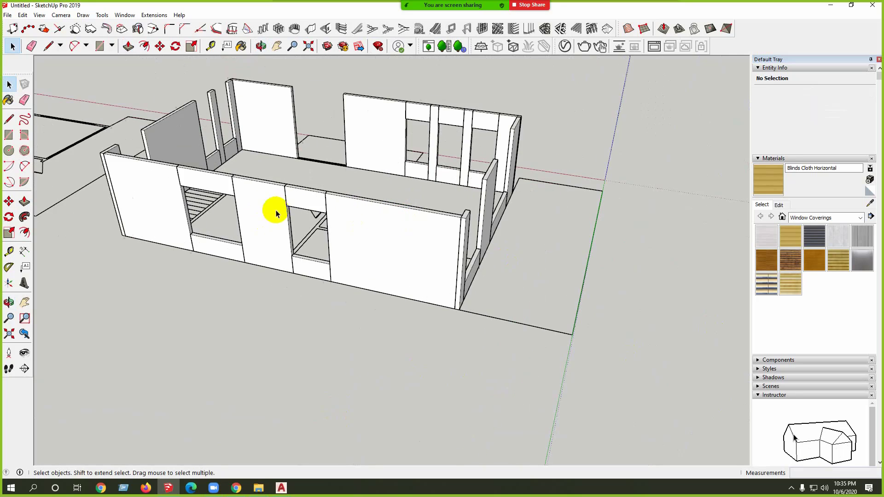
{"action": "left_click", "coordinate": [232, 190]}
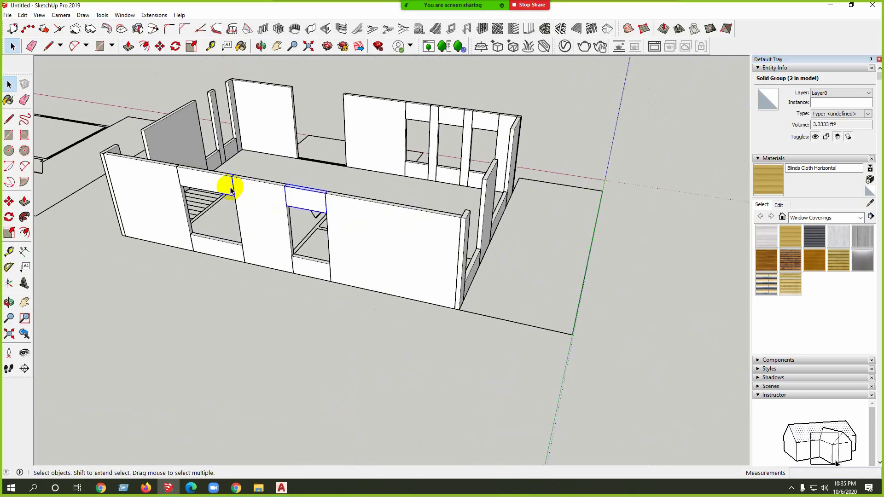
{"action": "key", "text": "Delete"}
{"action": "key", "text": "Delete"}
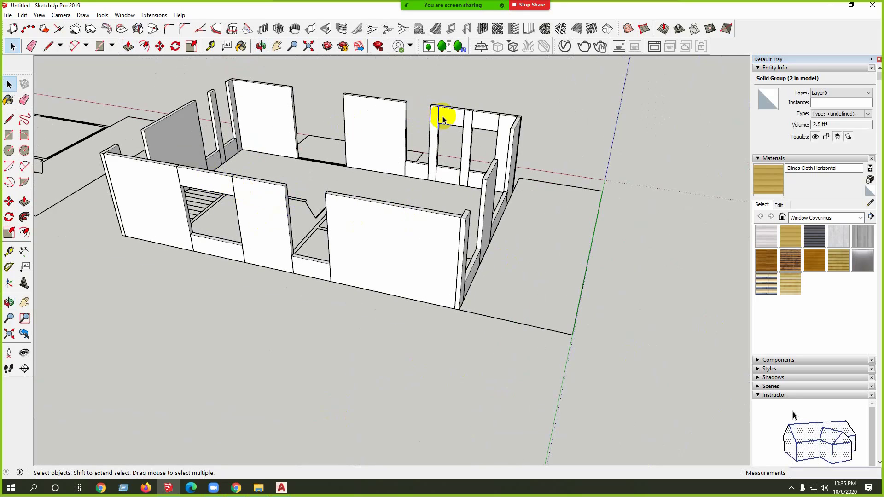
{"action": "key", "text": "Delete"}
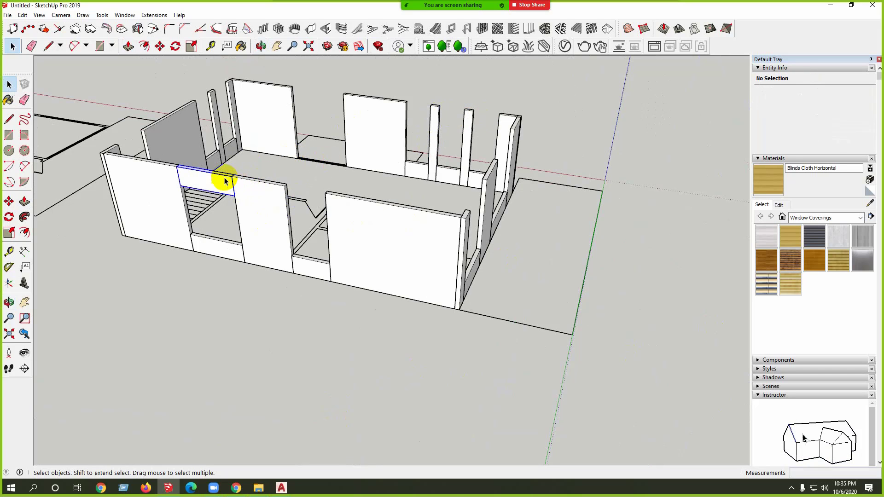
Step: Examine the sills and window openings around the house before placing headers
{"action": "middle_click_drag", "start_coordinate": [221, 167], "coordinate": [174, 266]}
{"action": "scroll", "coordinate": [118, 253], "scroll_direction": "down", "scroll_amount": 3}
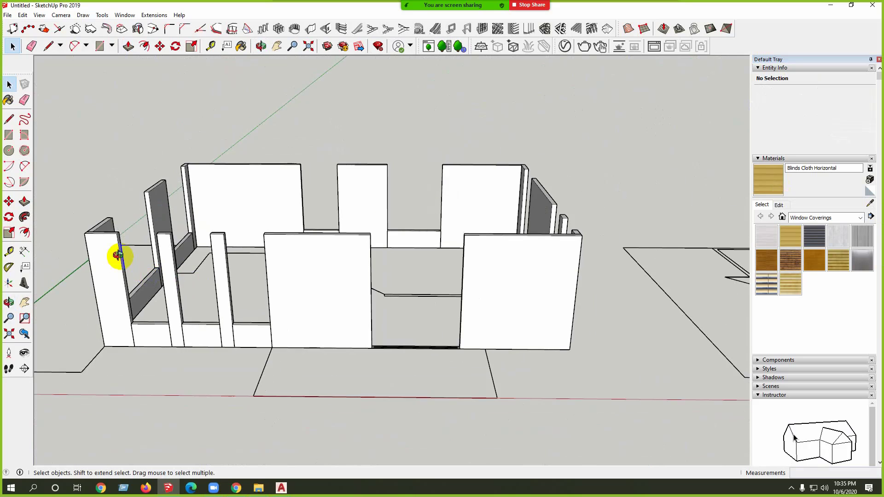
{"action": "scroll", "coordinate": [129, 253], "scroll_direction": "up", "scroll_amount": 5}
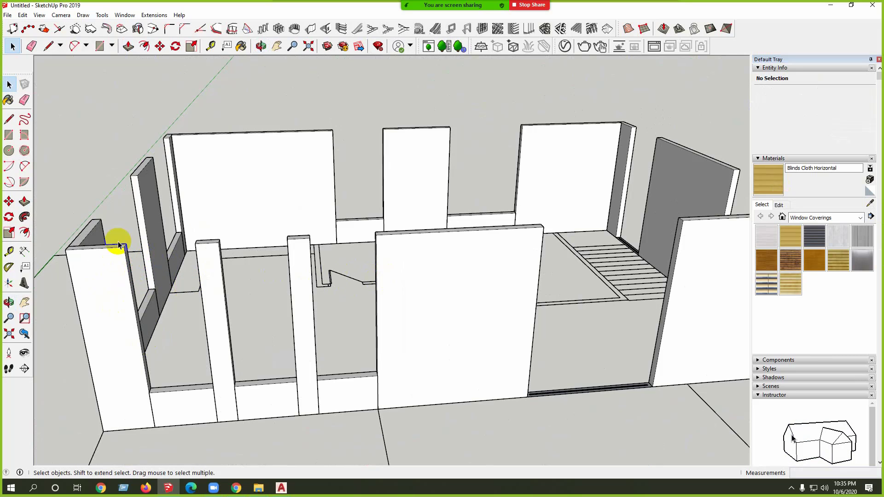
{"action": "middle_click_drag", "start_coordinate": [118, 245], "coordinate": [92, 302]}
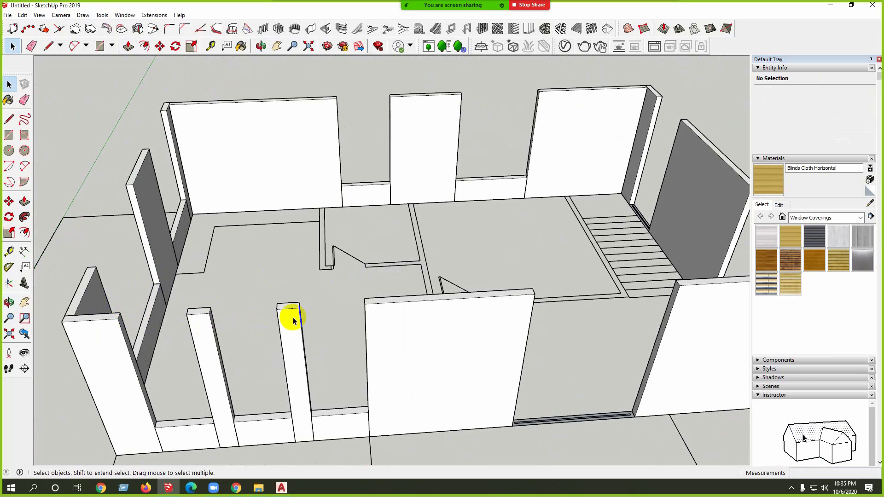
{"action": "scroll", "coordinate": [364, 313], "scroll_direction": "down", "scroll_amount": 3}
{"action": "middle_click_drag", "start_coordinate": [340, 310], "coordinate": [385, 286]}
{"action": "scroll", "coordinate": [360, 361], "scroll_direction": "up", "scroll_amount": 2}
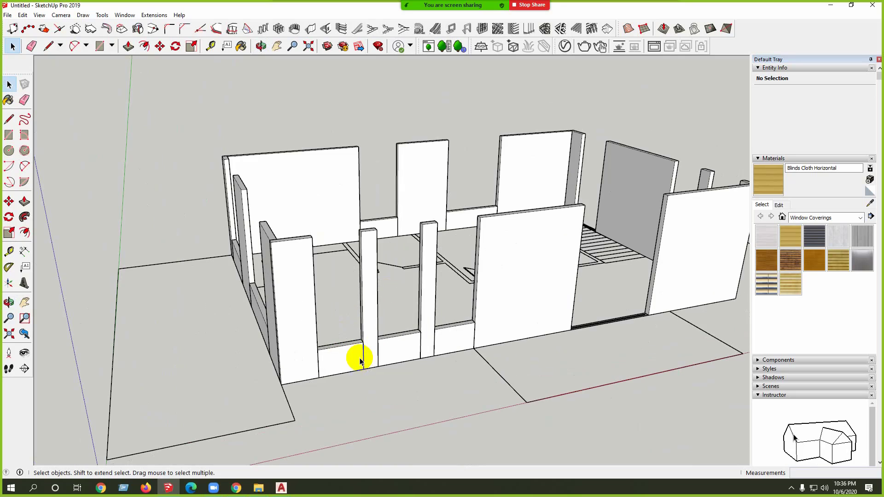
{"action": "middle_click_drag", "start_coordinate": [362, 372], "coordinate": [330, 357]}
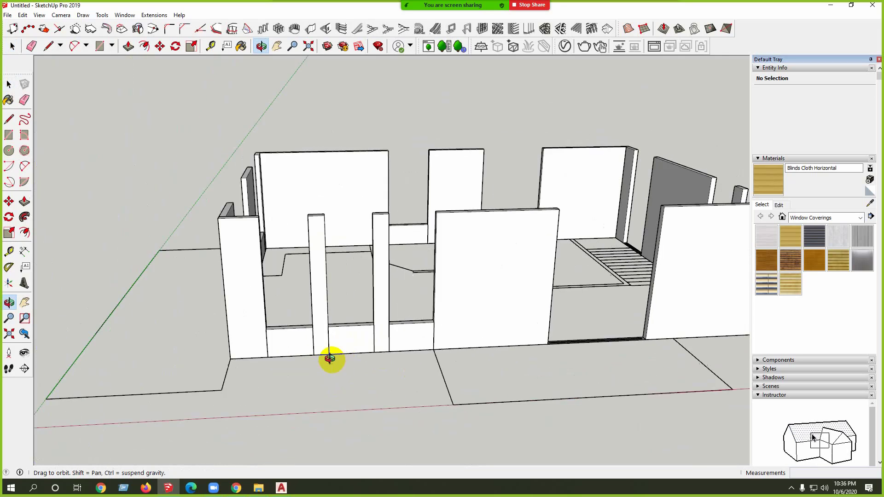
{"action": "scroll", "coordinate": [304, 340], "scroll_direction": "up", "scroll_amount": 2}
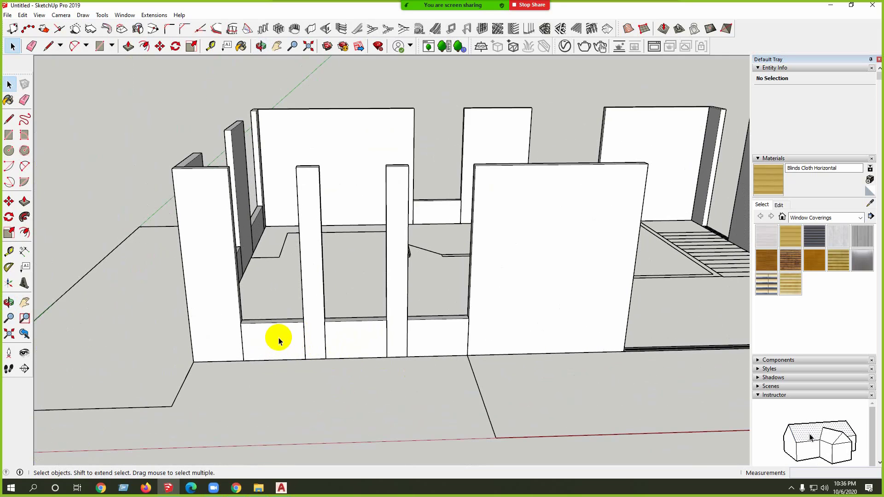
Step: Copy the seven front, rear and stair-end window sills 7' 6" up to the wall tops as headers
{"action": "middle_click_drag", "start_coordinate": [284, 343], "coordinate": [307, 391]}
{"action": "left_click", "coordinate": [385, 354], "text": "shift"}
{"action": "left_click", "coordinate": [458, 353], "text": "shift"}
{"action": "left_click", "coordinate": [382, 408], "text": "shift"}
{"action": "middle_click_drag", "start_coordinate": [451, 350], "coordinate": [290, 405]}
{"action": "left_click", "coordinate": [290, 405], "text": "shift"}
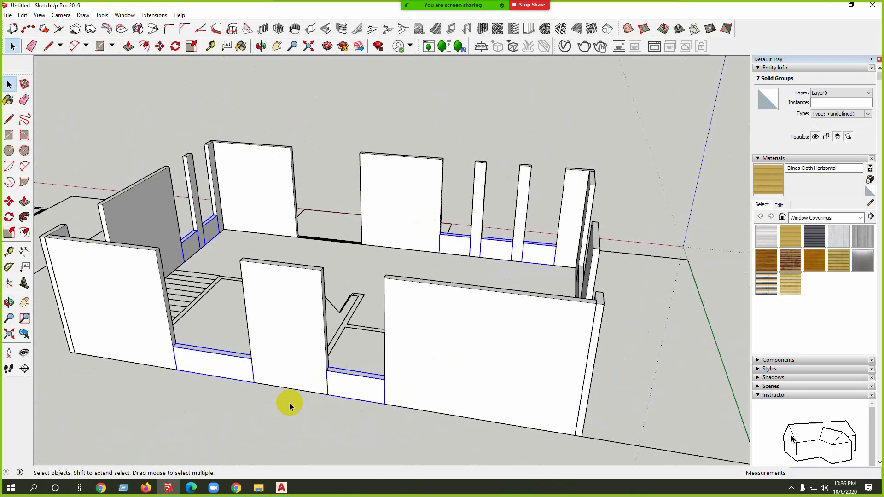
{"action": "key", "text": "m"}
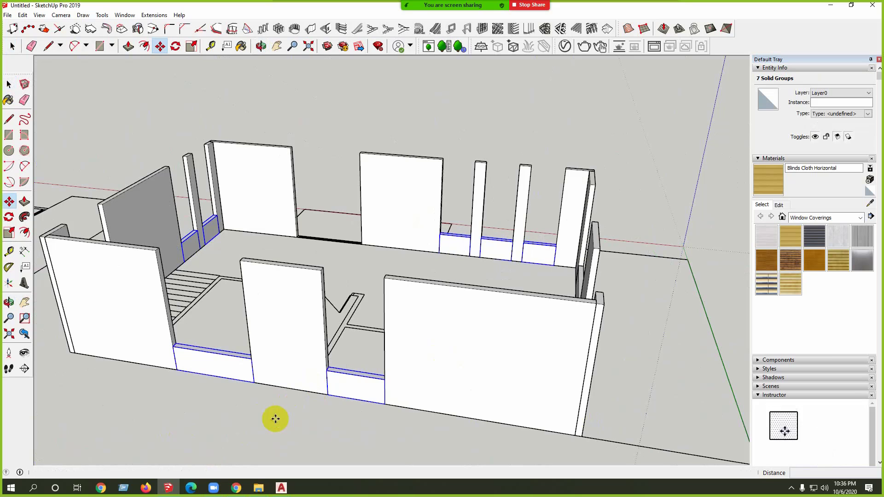
{"action": "left_click", "coordinate": [326, 370]}
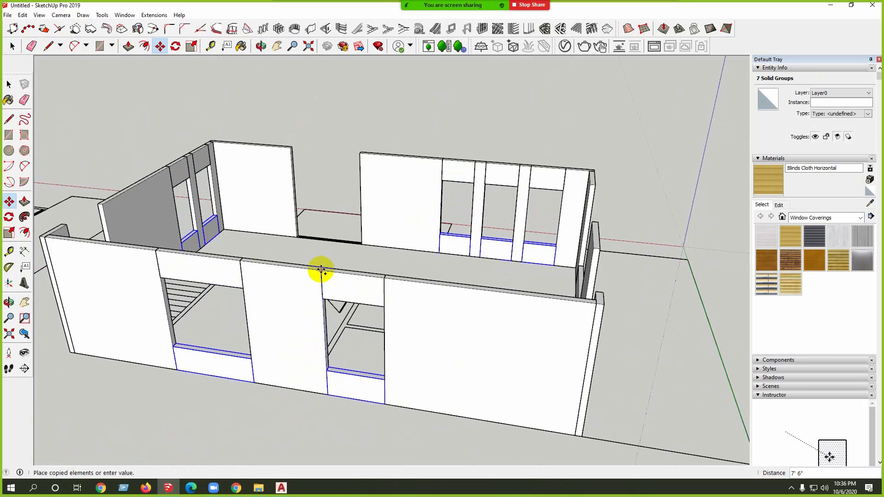
{"action": "left_click", "coordinate": [318, 274]}
Step: Copy the two sills of the end wall opposite the stairs up to the wall top as headers
{"action": "middle_click_drag", "start_coordinate": [364, 317], "coordinate": [361, 390]}
{"action": "key", "text": "space"}
{"action": "left_click", "coordinate": [392, 375]}
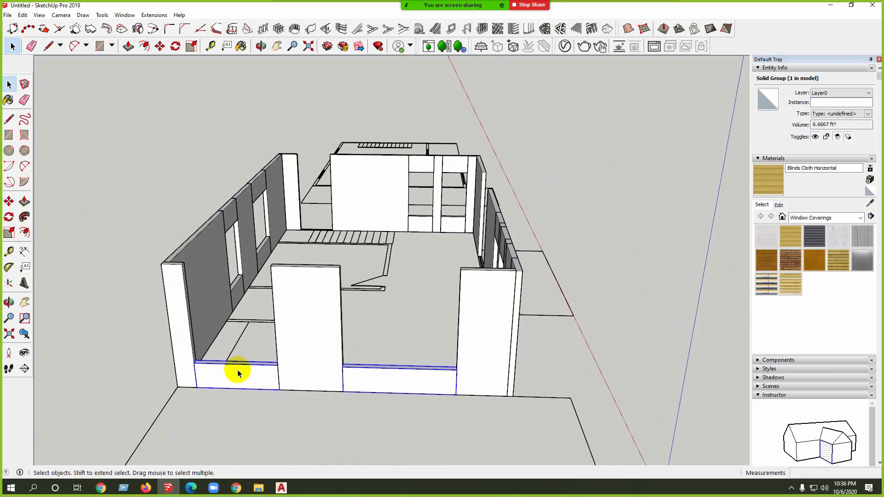
{"action": "left_click", "coordinate": [239, 373], "text": "shift"}
{"action": "key", "text": "m"}
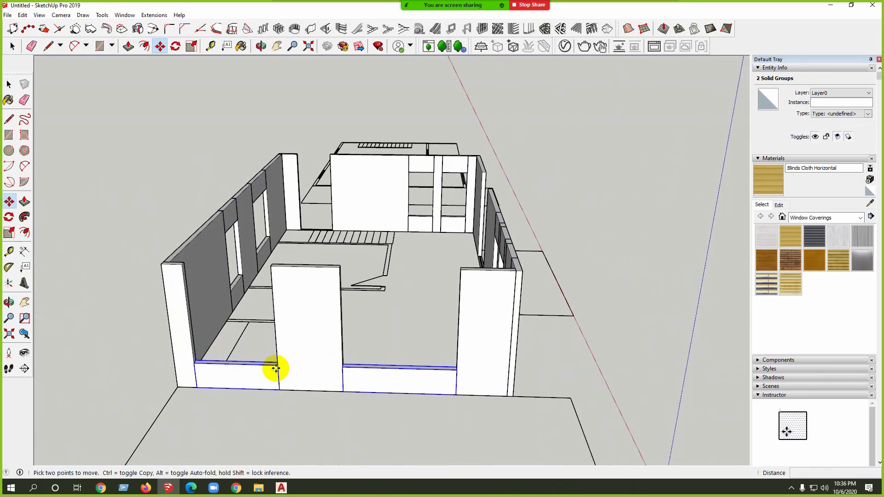
{"action": "left_click", "coordinate": [275, 367]}
{"action": "left_click", "coordinate": [271, 272]}
Step: Draw a rectangle bridging the wall tops across the front door opening, matching the wall thickness
{"action": "middle_click_drag", "start_coordinate": [403, 355], "coordinate": [504, 246]}
{"action": "scroll", "coordinate": [458, 242], "scroll_direction": "down", "scroll_amount": 3}
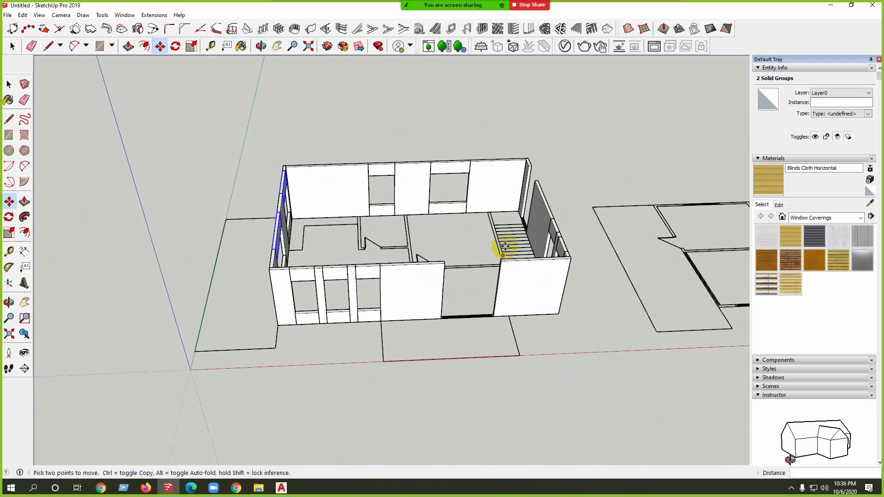
{"action": "scroll", "coordinate": [502, 251], "scroll_direction": "up", "scroll_amount": 4}
{"action": "key", "text": "space"}
{"action": "key", "text": "a"}
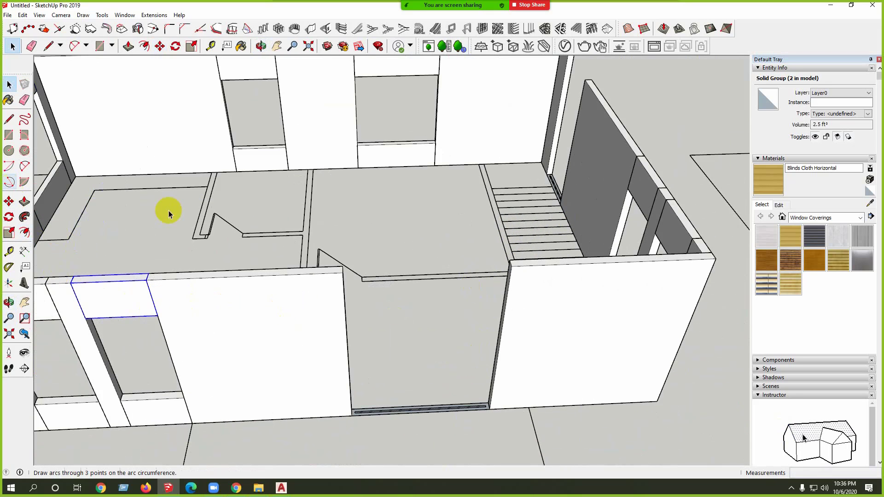
{"action": "left_click", "coordinate": [10, 138]}
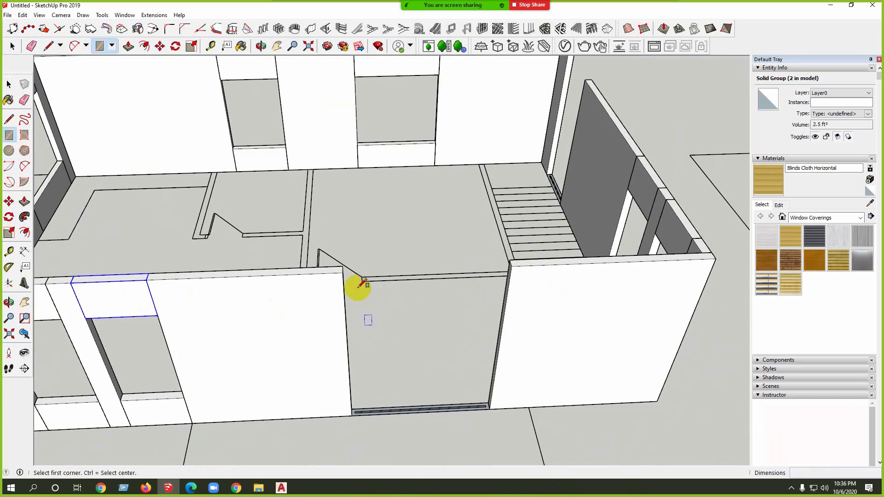
{"action": "left_click", "coordinate": [342, 266]}
{"action": "left_click", "coordinate": [513, 266]}
{"action": "key", "text": "space"}
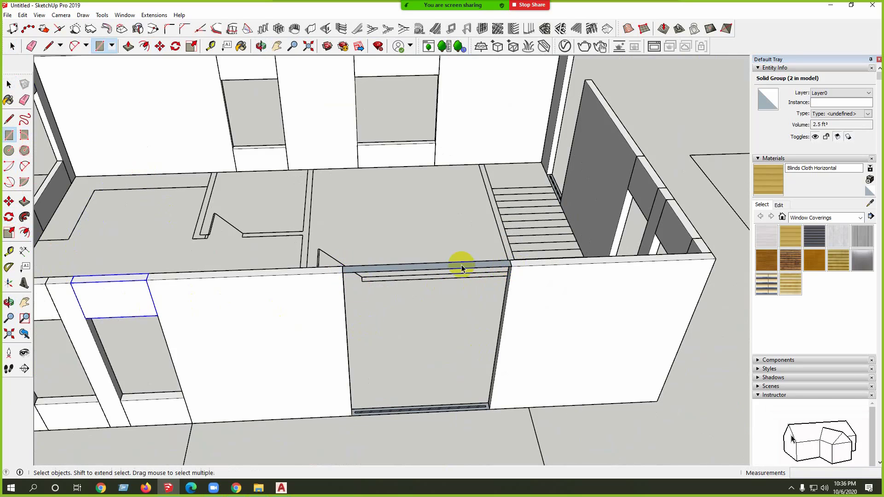
Step: Make the rectangle above the front door opening, with its edges, into a group
{"action": "scroll", "coordinate": [441, 267], "scroll_direction": "up", "scroll_amount": 3}
{"action": "double_click", "coordinate": [441, 267]}
{"action": "right_click", "coordinate": [441, 267]}
{"action": "left_click", "coordinate": [493, 349]}
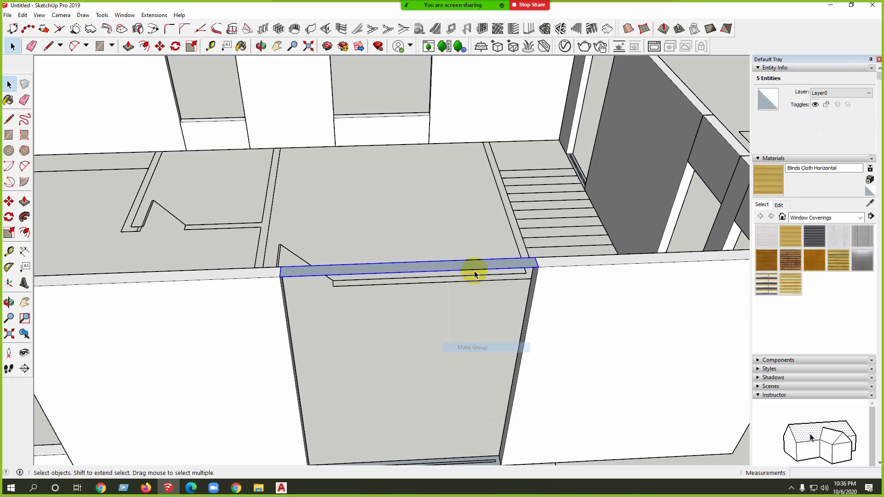
Step: Push/Pull the door header face down to align with the undersides of the front window headers
{"action": "double_click", "coordinate": [479, 260]}
{"action": "key", "text": "p"}
{"action": "scroll", "coordinate": [468, 277], "scroll_direction": "down", "scroll_amount": 3}
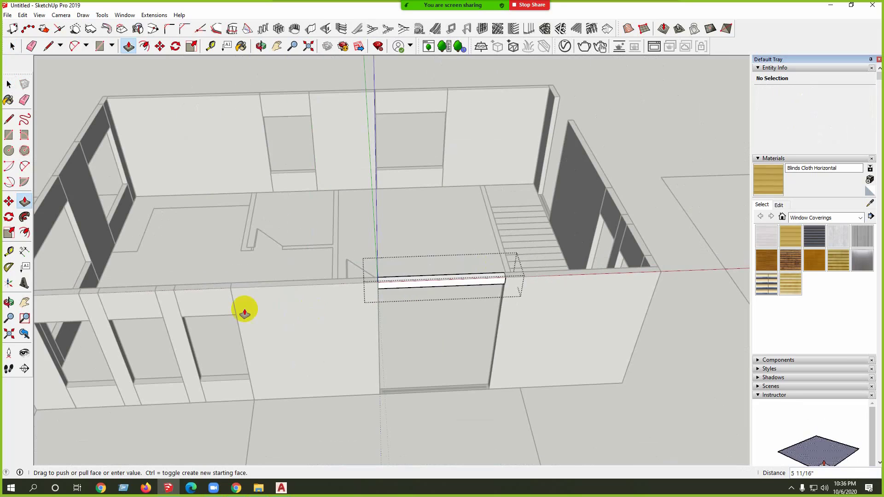
{"action": "left_click", "coordinate": [203, 319]}
{"action": "middle_click_drag", "start_coordinate": [403, 311], "coordinate": [408, 227]}
{"action": "key", "text": "space"}
{"action": "left_click", "coordinate": [667, 126]}
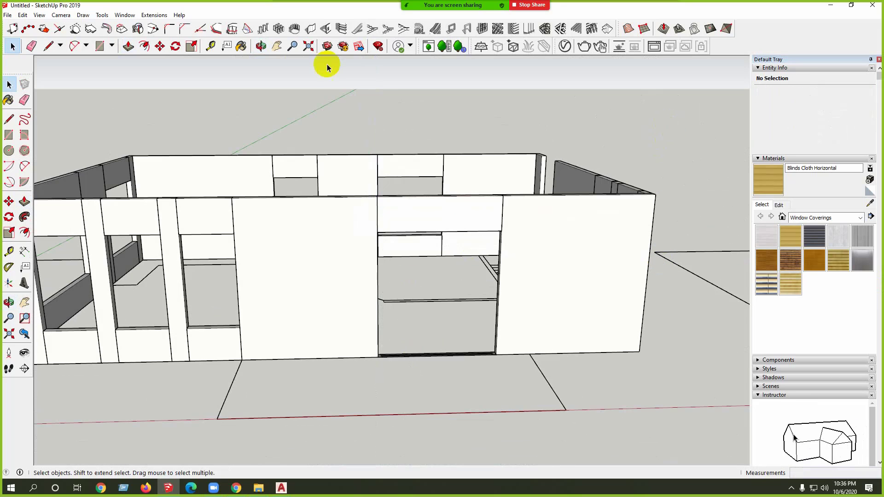
{"action": "left_click", "coordinate": [21, 251]}
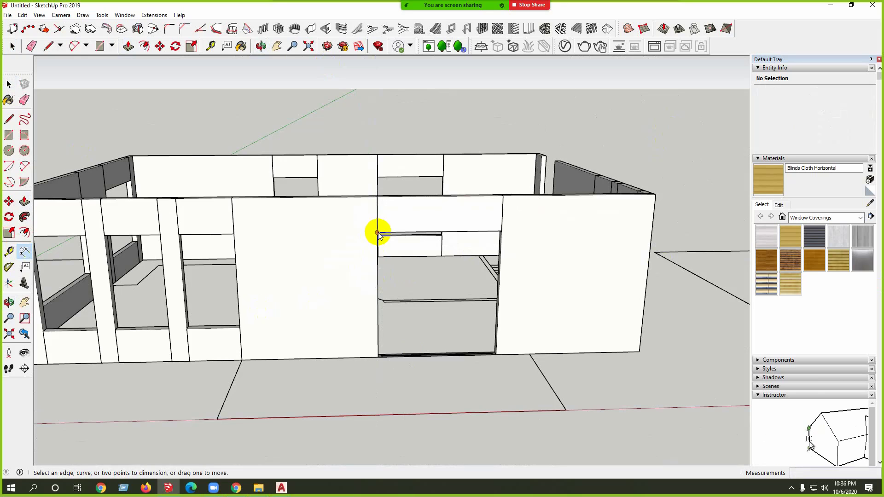
{"action": "left_click", "coordinate": [377, 233]}
{"action": "key", "text": "Escape"}
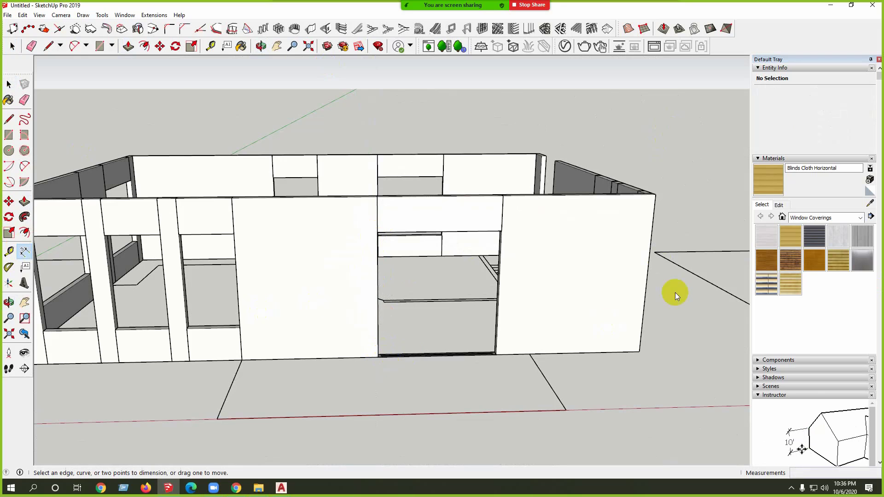
Step: Inspect the front walls, window headers and door header from ground level and from above
{"action": "scroll", "coordinate": [579, 358], "scroll_direction": "down", "scroll_amount": 5}
{"action": "key", "text": "space"}
{"action": "middle_click_drag", "start_coordinate": [478, 405], "coordinate": [292, 311]}
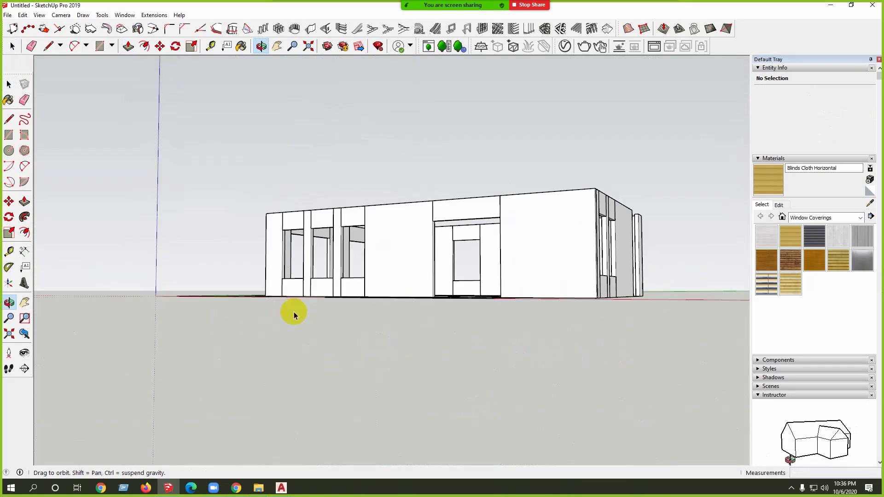
{"action": "scroll", "coordinate": [444, 319], "scroll_direction": "up", "scroll_amount": 3}
{"action": "middle_click_drag", "start_coordinate": [444, 320], "coordinate": [62, 191]}
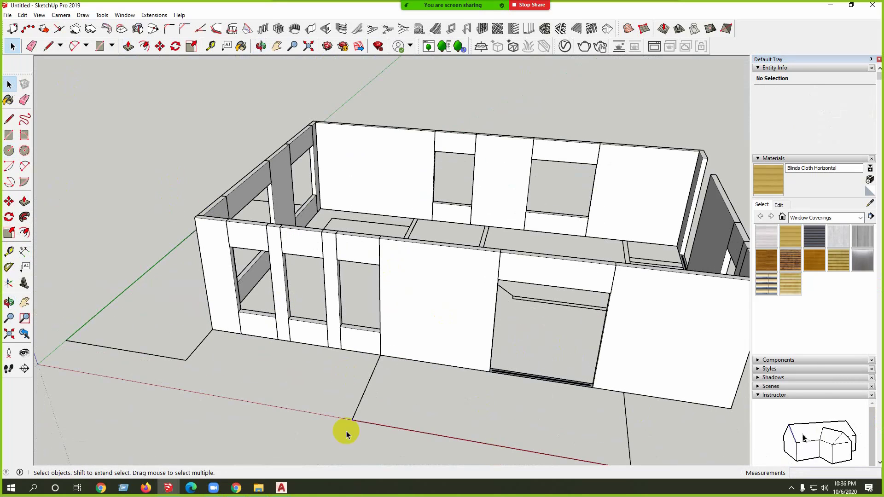
Step: Open the reference render 1_m3.jpg from the desktop, examine the ground-floor front windows and door up close, and close it
{"action": "left_click", "coordinate": [168, 489]}
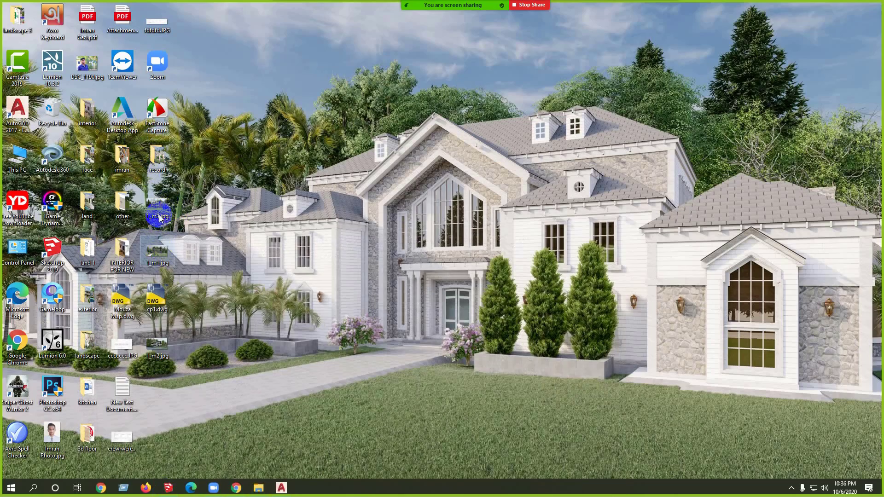
{"action": "double_click", "coordinate": [159, 210]}
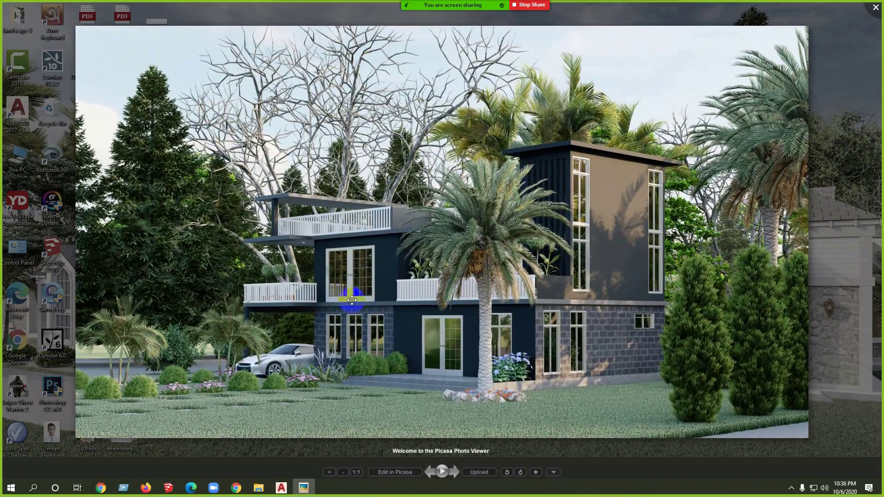
{"action": "scroll", "coordinate": [402, 372], "scroll_direction": "up", "scroll_amount": 2}
{"action": "scroll", "coordinate": [401, 372], "scroll_direction": "up", "scroll_amount": 5}
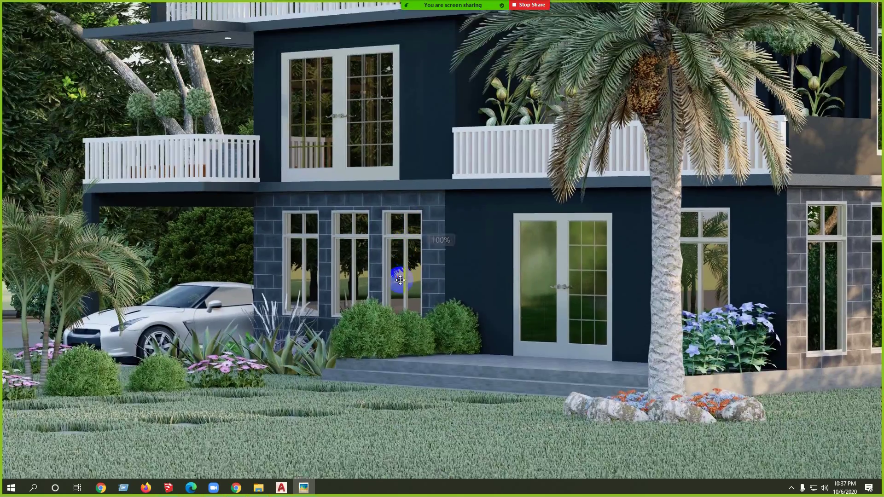
{"action": "scroll", "coordinate": [296, 343], "scroll_direction": "down", "scroll_amount": 3}
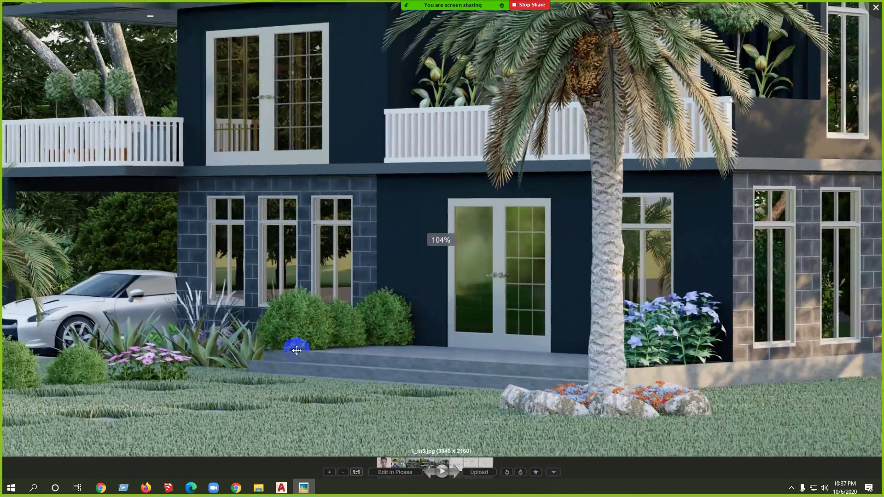
{"action": "left_click", "coordinate": [480, 346]}
{"action": "scroll", "coordinate": [404, 315], "scroll_direction": "down", "scroll_amount": 4}
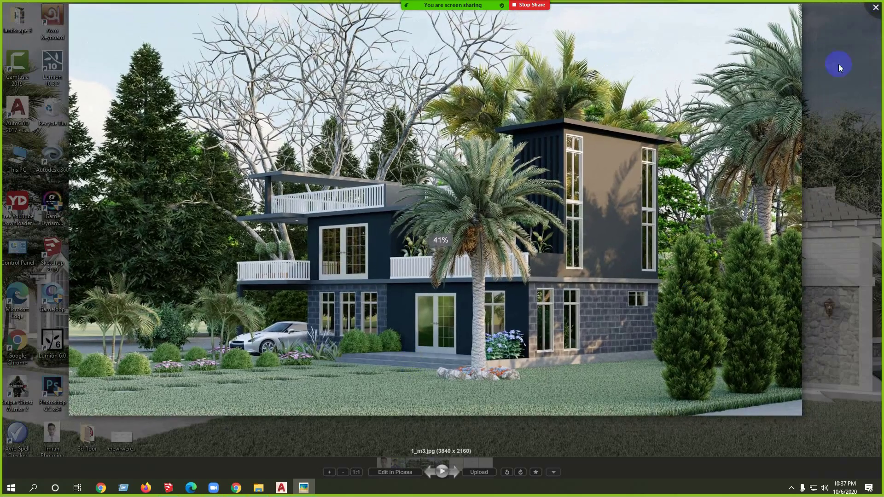
{"action": "left_click", "coordinate": [838, 67]}
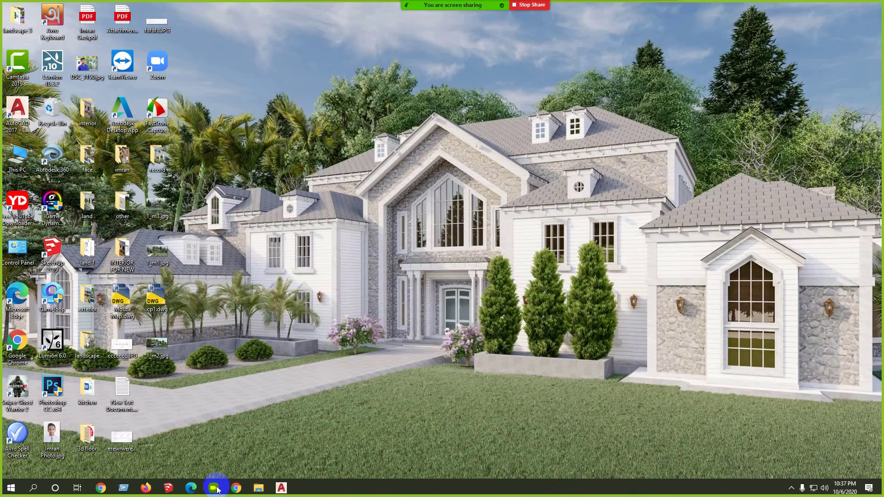
Step: Switch back to SketchUp and draw a rectangle filling the front window opening nearest the wide blank wall
{"action": "left_click", "coordinate": [169, 488]}
{"action": "middle_click_drag", "start_coordinate": [458, 227], "coordinate": [499, 237]}
{"action": "scroll", "coordinate": [421, 262], "scroll_direction": "up", "scroll_amount": 5}
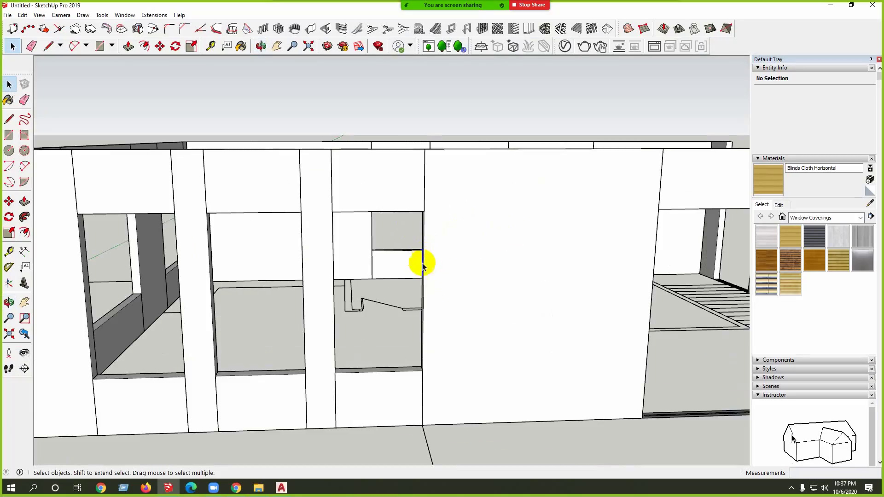
{"action": "left_click", "coordinate": [9, 135]}
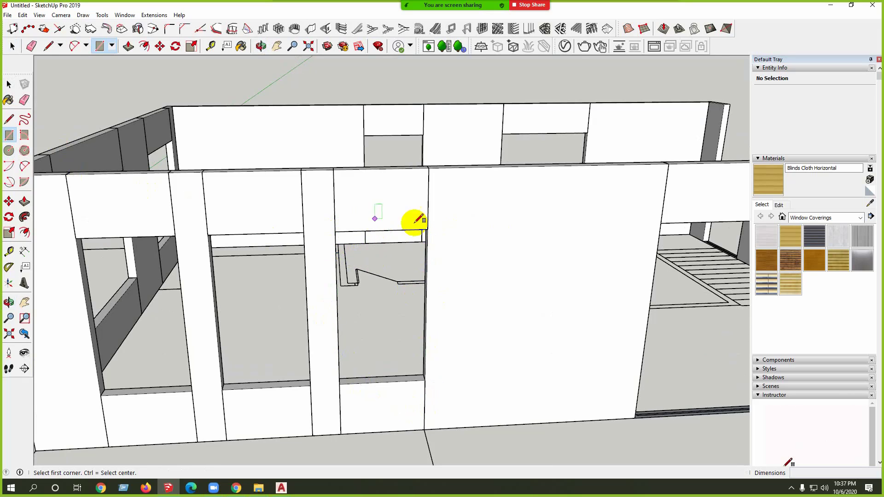
{"action": "scroll", "coordinate": [267, 299], "scroll_direction": "down", "scroll_amount": 3}
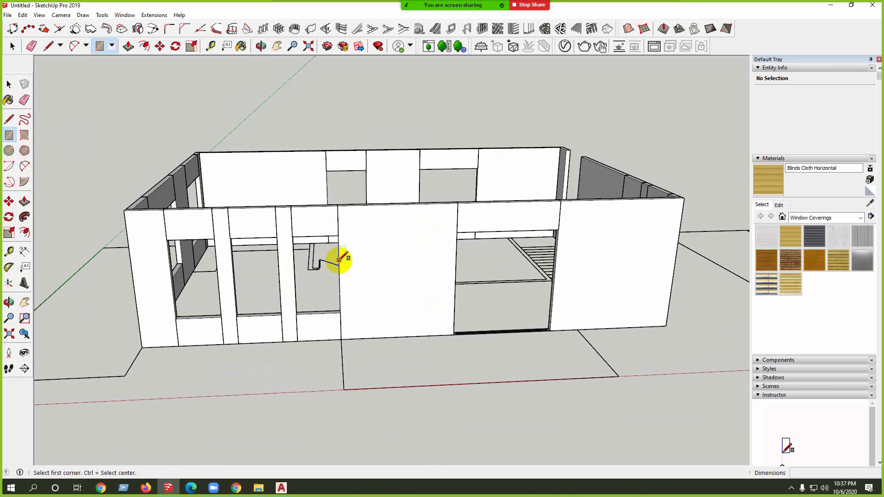
{"action": "scroll", "coordinate": [336, 261], "scroll_direction": "up", "scroll_amount": 4}
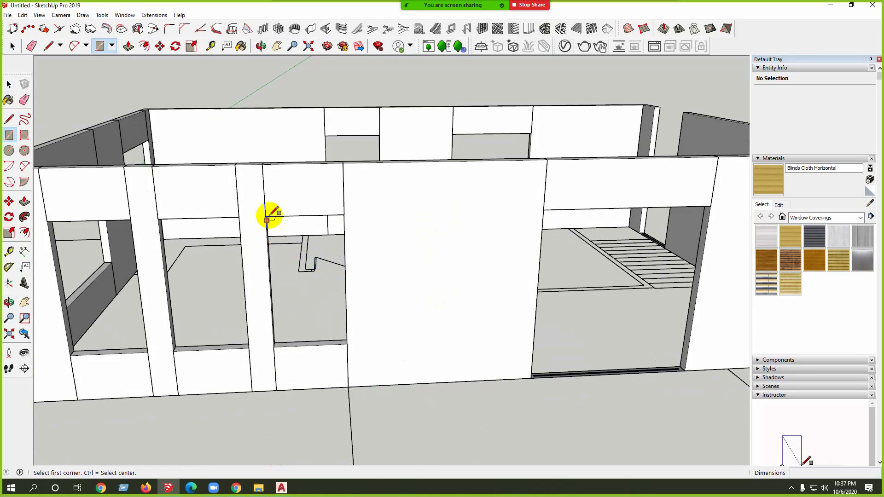
{"action": "left_click", "coordinate": [265, 216]}
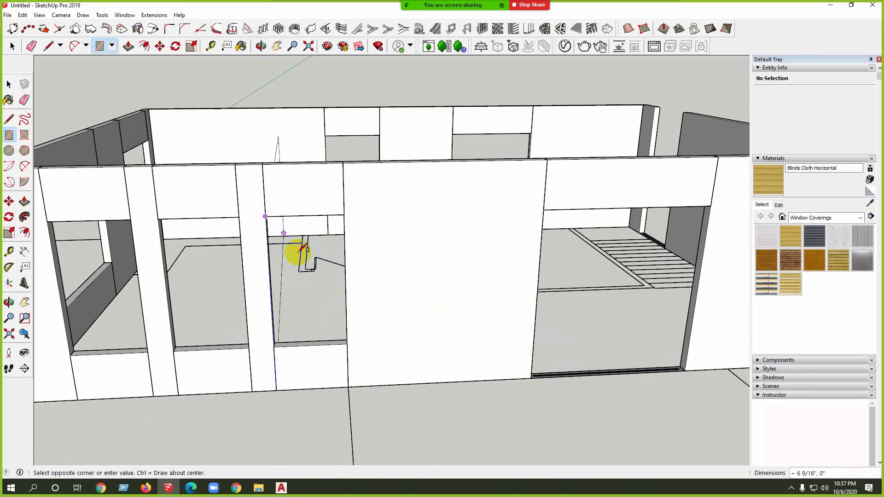
{"action": "left_click", "coordinate": [347, 343]}
Step: Make the rectangle face in the front window opening into a group
{"action": "scroll", "coordinate": [325, 330], "scroll_direction": "up", "scroll_amount": 3}
{"action": "key", "text": "space"}
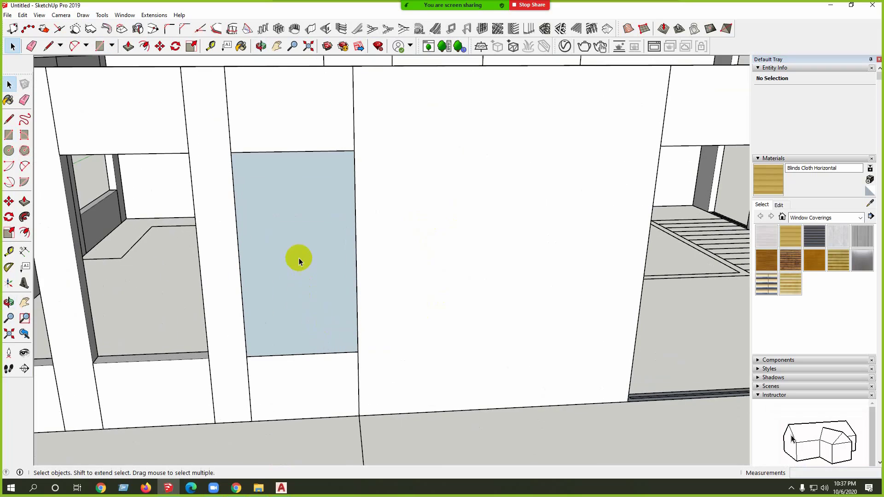
{"action": "left_click", "coordinate": [299, 257]}
{"action": "right_click", "coordinate": [299, 257]}
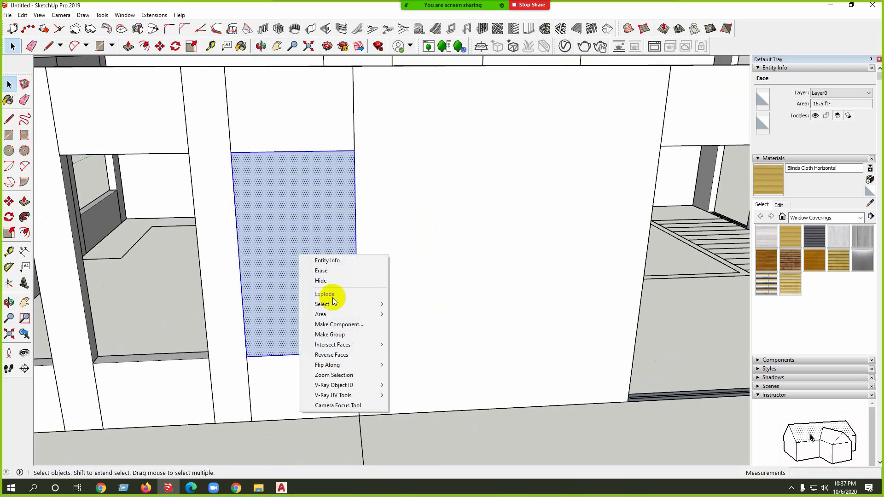
{"action": "left_click", "coordinate": [339, 332]}
Step: Move the window panel group about 8' 2" out of its opening to the clear ground in front of the house
{"action": "scroll", "coordinate": [316, 256], "scroll_direction": "down", "scroll_amount": 5}
{"action": "middle_click_drag", "start_coordinate": [315, 256], "coordinate": [377, 295]}
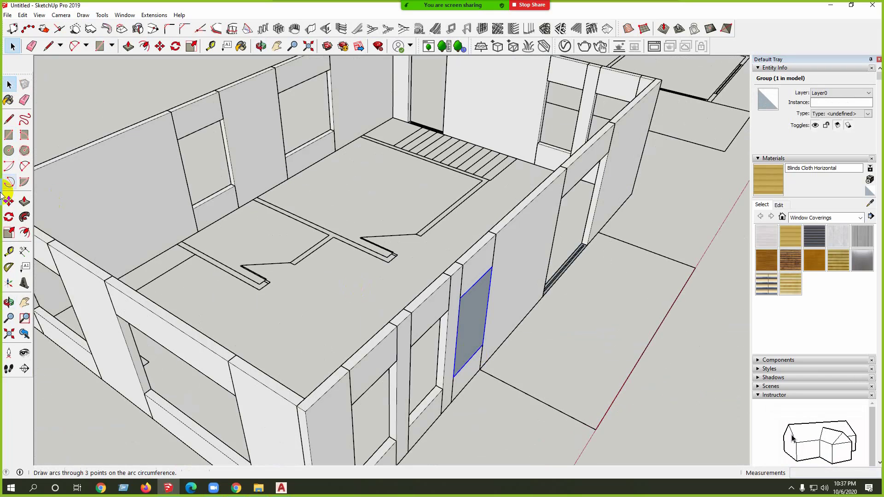
{"action": "left_click", "coordinate": [9, 202]}
{"action": "scroll", "coordinate": [172, 105], "scroll_direction": "down", "scroll_amount": 3}
{"action": "scroll", "coordinate": [291, 268], "scroll_direction": "up", "scroll_amount": 5}
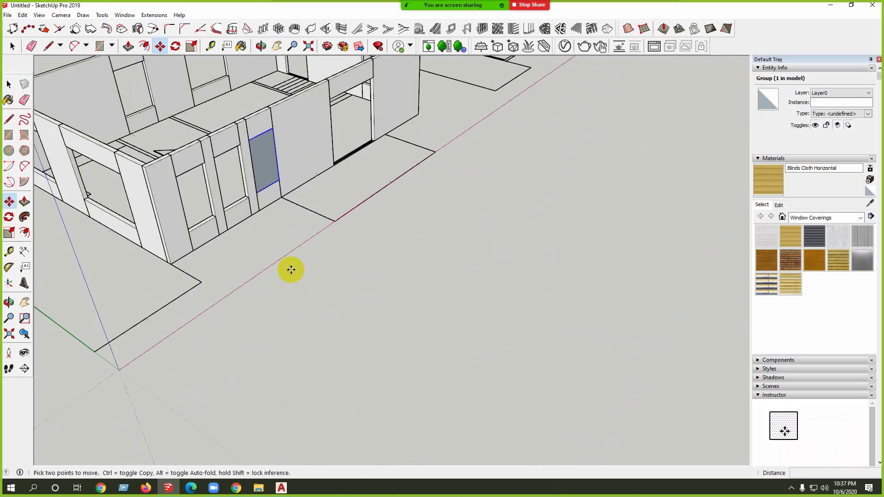
{"action": "left_click", "coordinate": [275, 224]}
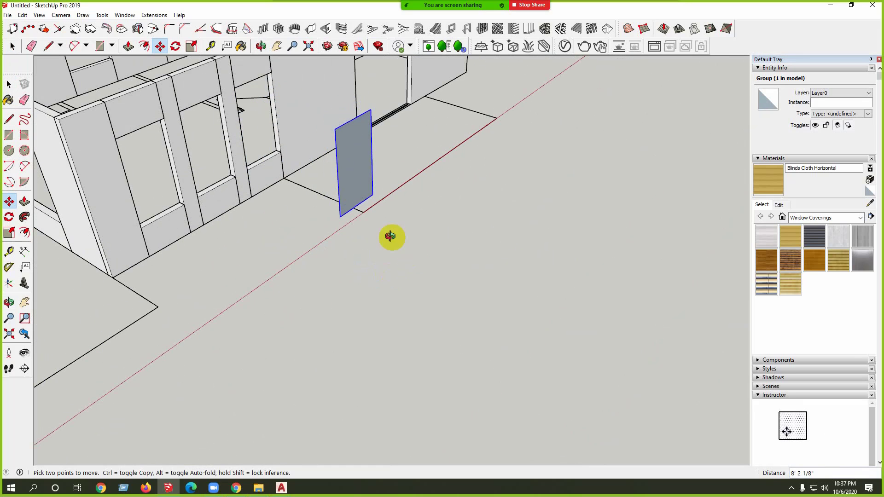
{"action": "middle_click_drag", "start_coordinate": [393, 236], "coordinate": [302, 190]}
{"action": "middle_click_drag", "start_coordinate": [359, 108], "coordinate": [272, 112]}
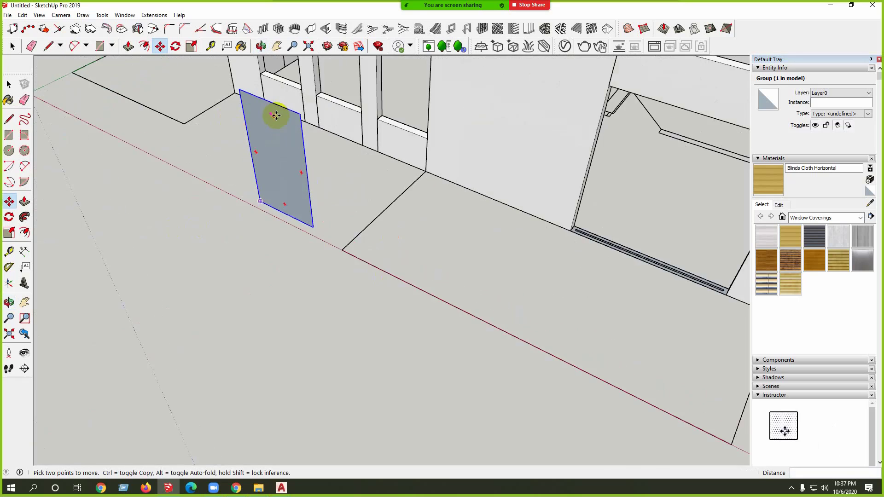
Step: Open the window panel group and Push/Pull its face to a thickness of 5"
{"action": "scroll", "coordinate": [309, 217], "scroll_direction": "up", "scroll_amount": 3}
{"action": "key", "text": "space"}
{"action": "double_click", "coordinate": [310, 218]}
{"action": "key", "text": "p"}
{"action": "left_click", "coordinate": [308, 217]}
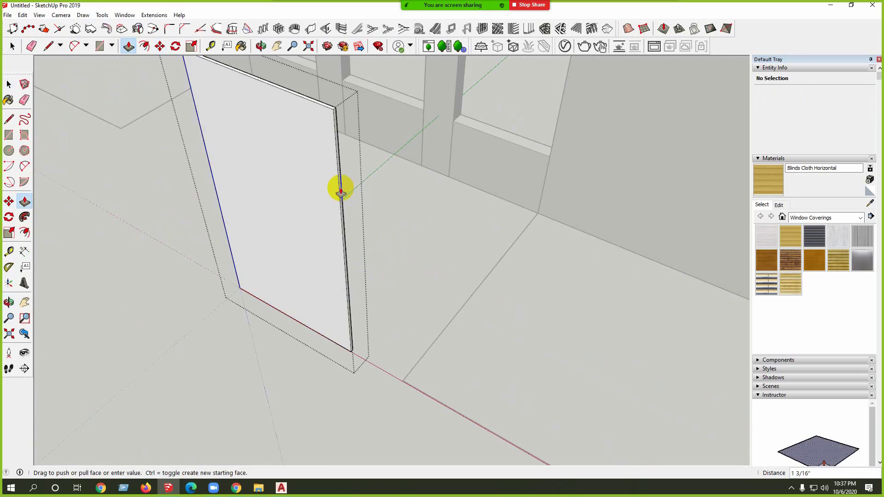
{"action": "key", "text": "Return"}
{"action": "scroll", "coordinate": [343, 198], "scroll_direction": "down", "scroll_amount": 3}
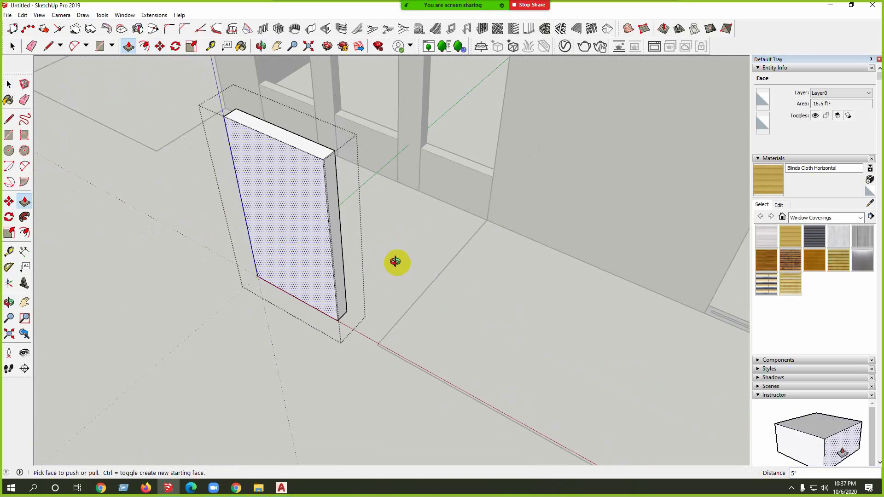
Step: Offset the outline of the window panel's front face 2" inward to mark out the frame
{"action": "middle_click_drag", "start_coordinate": [395, 260], "coordinate": [480, 281]}
{"action": "key", "text": "space"}
{"action": "left_click", "coordinate": [481, 281]}
{"action": "scroll", "coordinate": [367, 215], "scroll_direction": "up", "scroll_amount": 2}
{"action": "double_click", "coordinate": [365, 216]}
{"action": "middle_click_drag", "start_coordinate": [365, 217], "coordinate": [412, 273]}
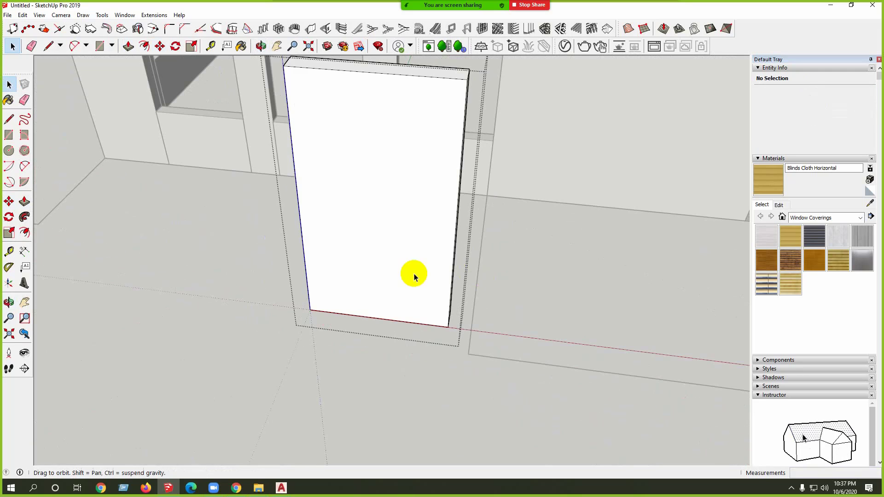
{"action": "left_click", "coordinate": [25, 233]}
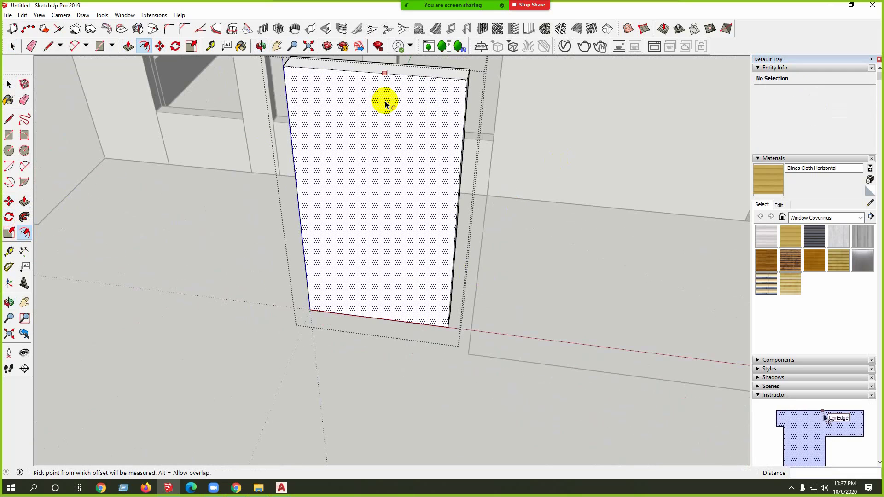
{"action": "left_click", "coordinate": [385, 104]}
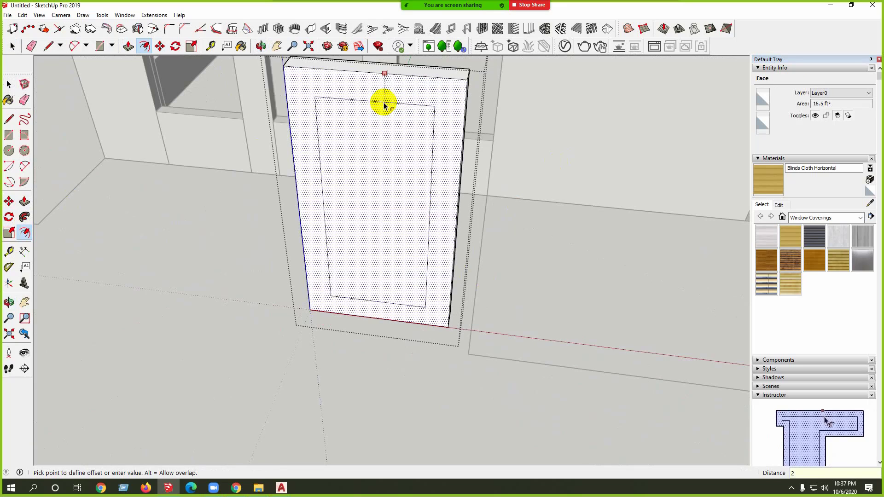
{"action": "key", "text": "Return"}
Step: Try to recess the panel inside the window frame with Push/Pull, and undo it
{"action": "scroll", "coordinate": [304, 174], "scroll_direction": "down", "scroll_amount": 2}
{"action": "middle_click_drag", "start_coordinate": [314, 180], "coordinate": [416, 119]}
{"action": "scroll", "coordinate": [280, 248], "scroll_direction": "down", "scroll_amount": 1}
{"action": "scroll", "coordinate": [367, 194], "scroll_direction": "down", "scroll_amount": 2}
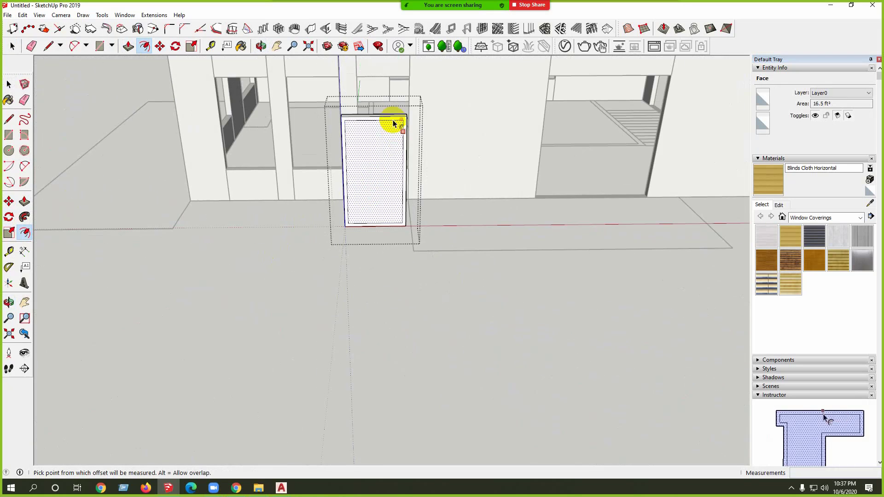
{"action": "scroll", "coordinate": [385, 138], "scroll_direction": "up", "scroll_amount": 3}
{"action": "key", "text": "space"}
{"action": "key", "text": "p"}
{"action": "left_click", "coordinate": [347, 185]}
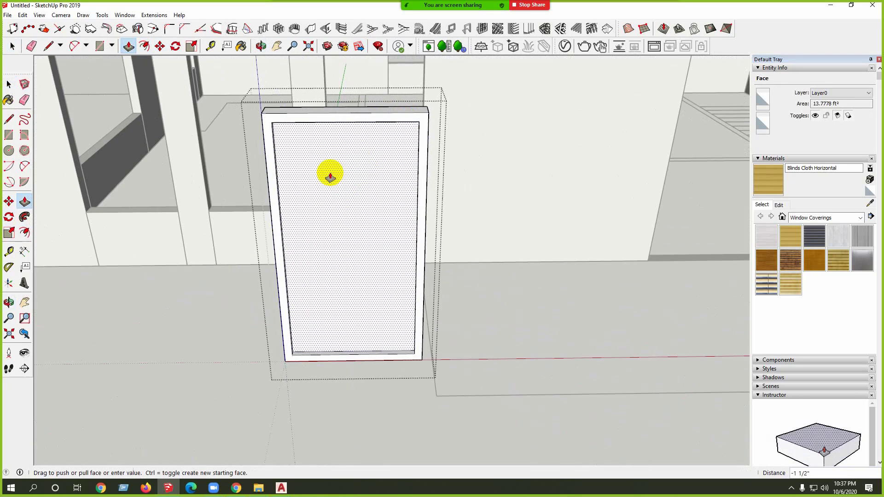
{"action": "left_click", "coordinate": [304, 164]}
{"action": "middle_click_drag", "start_coordinate": [272, 217], "coordinate": [144, 283]}
{"action": "scroll", "coordinate": [185, 314], "scroll_direction": "up", "scroll_amount": 2}
{"action": "key", "text": "ctrl+z"}
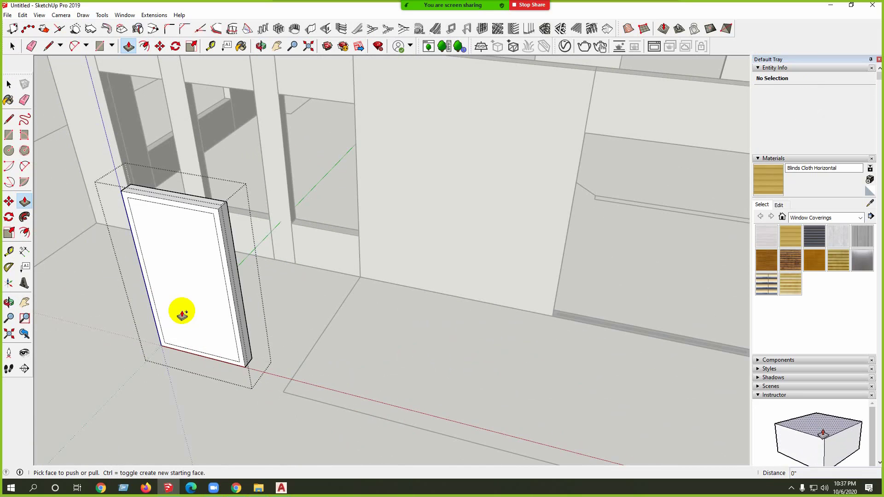
Step: Push the inner panel back through the full 5" thickness to leave an open window frame, and close the group
{"action": "middle_click_drag", "start_coordinate": [195, 223], "coordinate": [167, 335]}
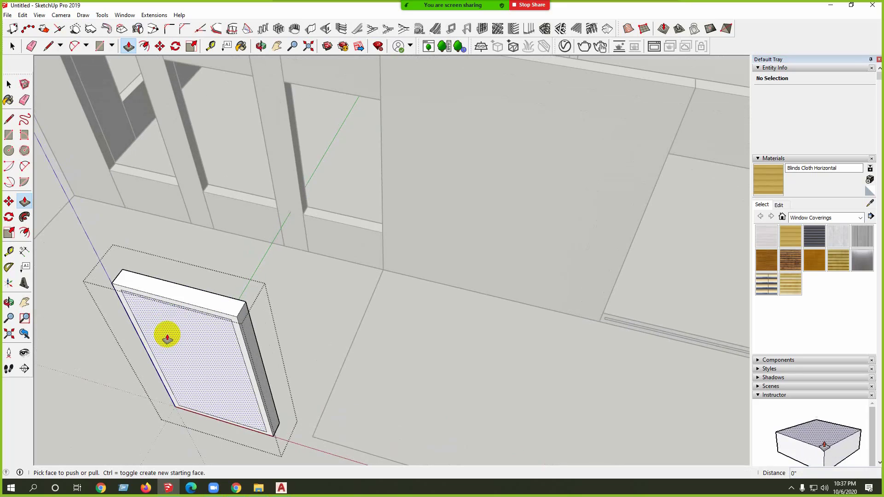
{"action": "left_click", "coordinate": [167, 338]}
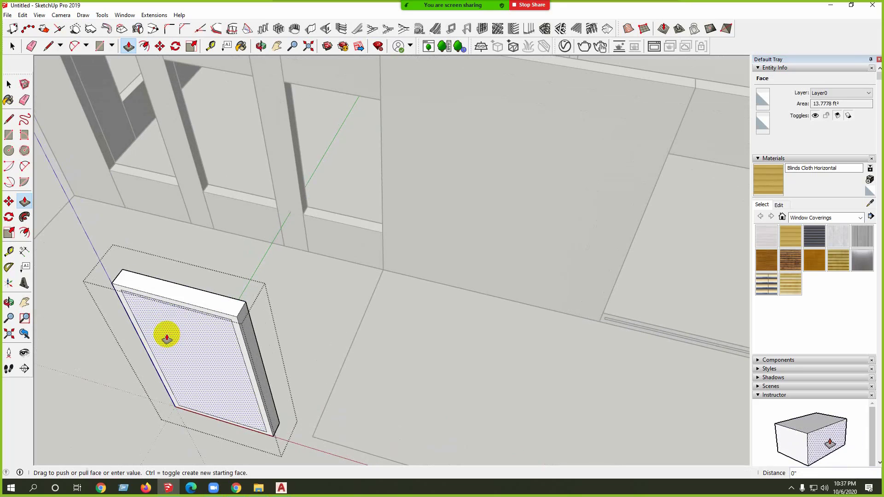
{"action": "left_click", "coordinate": [182, 289]}
{"action": "middle_click_drag", "start_coordinate": [182, 289], "coordinate": [199, 221]}
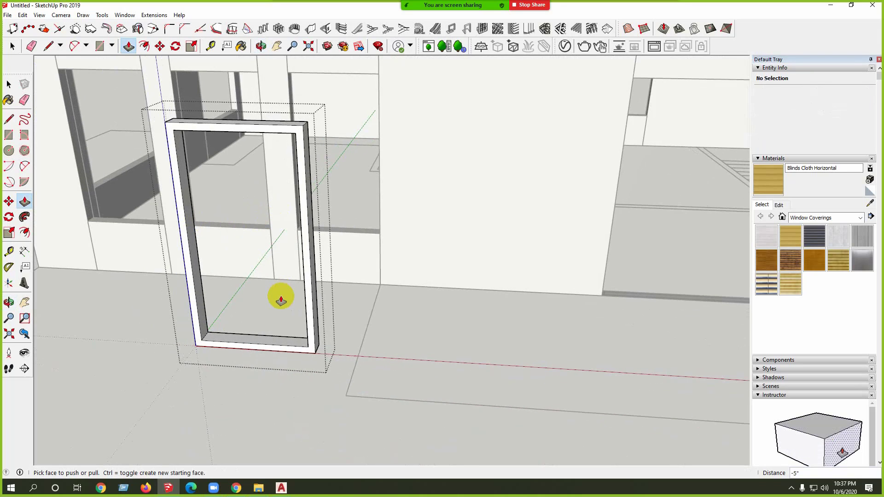
{"action": "middle_click_drag", "start_coordinate": [287, 283], "coordinate": [297, 224]}
{"action": "key", "text": "space"}
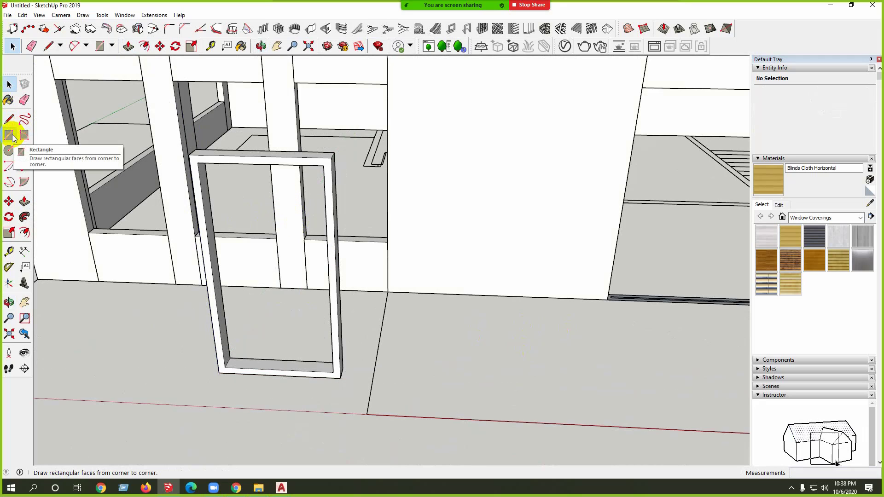
Step: Draw a 2" wide vertical mullion strip inside the window frame with the Line tool, 1" on each side of the frame's centre line
{"action": "left_click", "coordinate": [9, 118]}
{"action": "middle_click_drag", "start_coordinate": [267, 201], "coordinate": [313, 108]}
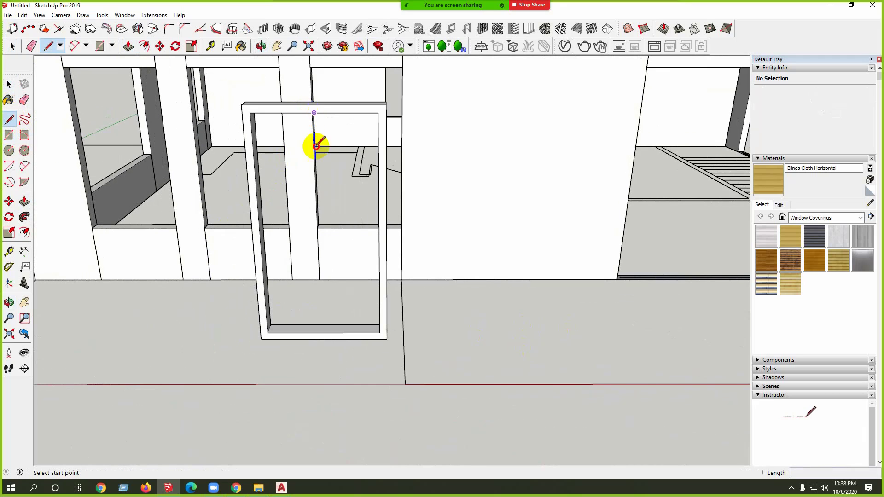
{"action": "left_click", "coordinate": [314, 113]}
{"action": "scroll", "coordinate": [352, 335], "scroll_direction": "up", "scroll_amount": 3}
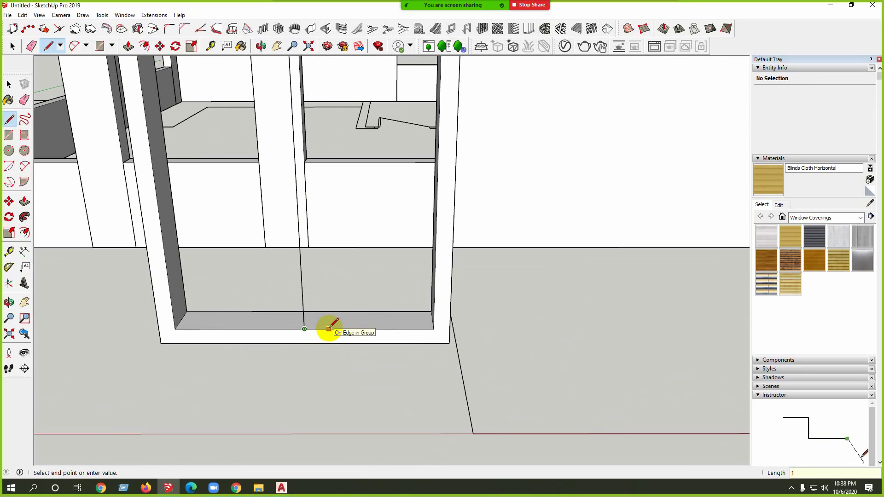
{"action": "scroll", "coordinate": [328, 328], "scroll_direction": "down", "scroll_amount": 4}
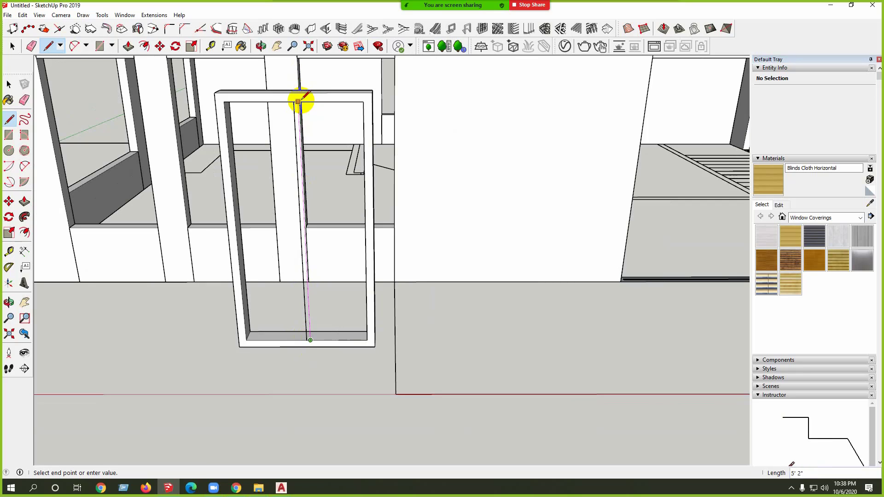
{"action": "scroll", "coordinate": [299, 98], "scroll_direction": "up", "scroll_amount": 2}
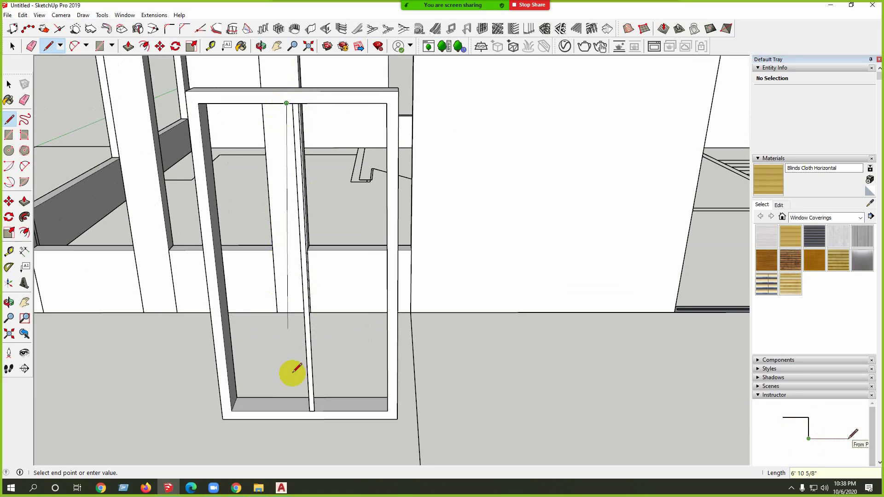
{"action": "scroll", "coordinate": [297, 405], "scroll_direction": "up", "scroll_amount": 3}
{"action": "left_click", "coordinate": [308, 409]}
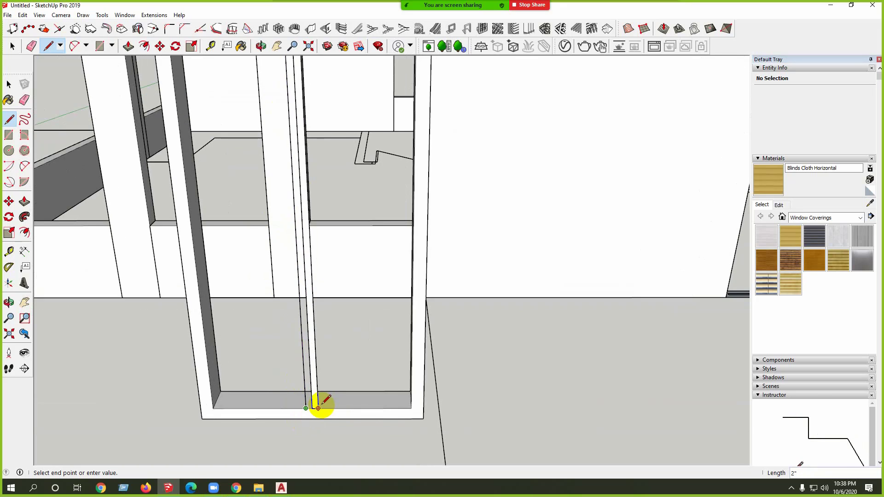
Step: Make the vertical mullion strip's face and its edges into a group
{"action": "scroll", "coordinate": [313, 400], "scroll_direction": "down", "scroll_amount": 2}
{"action": "key", "text": "space"}
{"action": "left_click", "coordinate": [307, 367]}
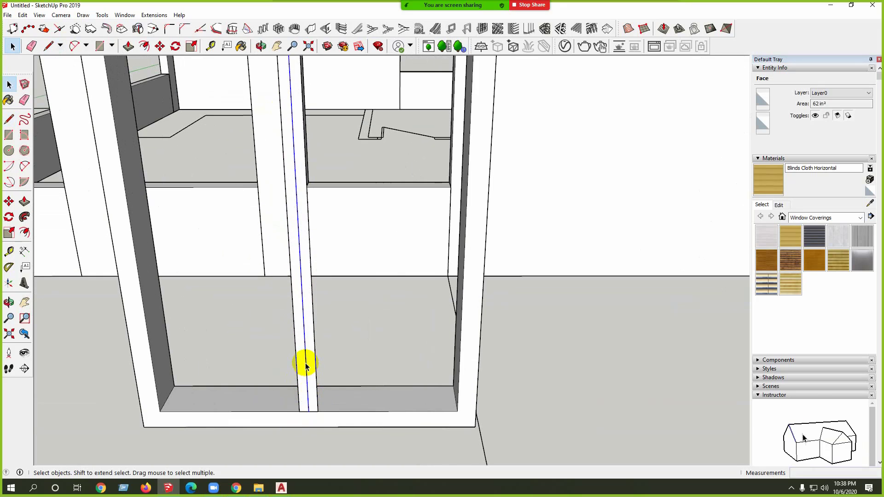
{"action": "double_click", "coordinate": [306, 359]}
{"action": "right_click", "coordinate": [310, 357]}
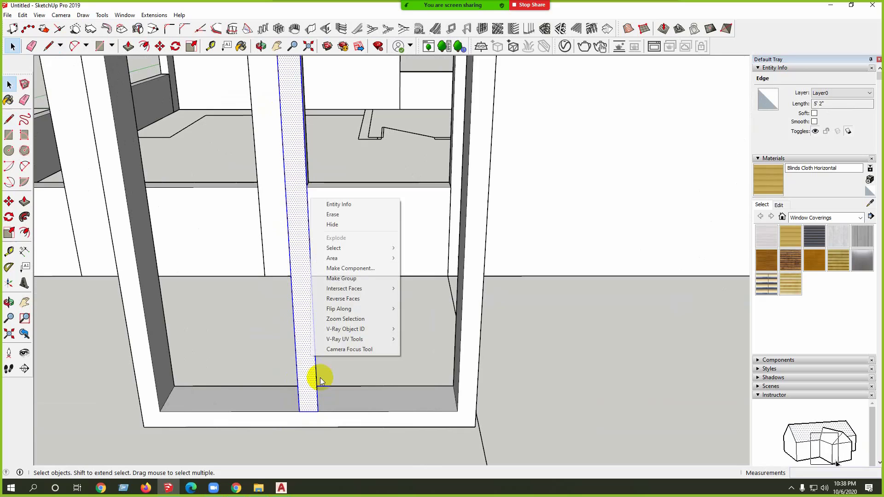
{"action": "left_click", "coordinate": [349, 279]}
Step: Push/Pull the vertical mullion's face 5" deep inside its group to match the frame, and close the group
{"action": "middle_click_drag", "start_coordinate": [348, 282], "coordinate": [257, 394]}
{"action": "scroll", "coordinate": [193, 355], "scroll_direction": "down", "scroll_amount": 3}
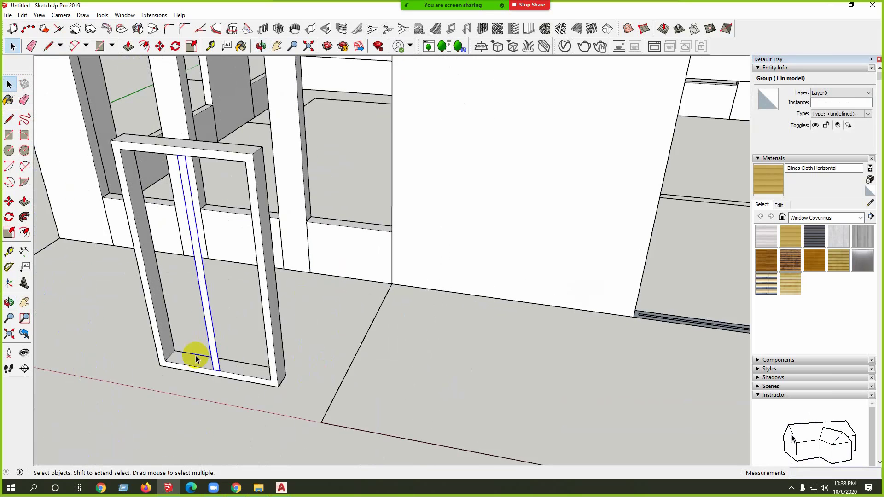
{"action": "scroll", "coordinate": [221, 366], "scroll_direction": "up", "scroll_amount": 5}
{"action": "key", "text": "p"}
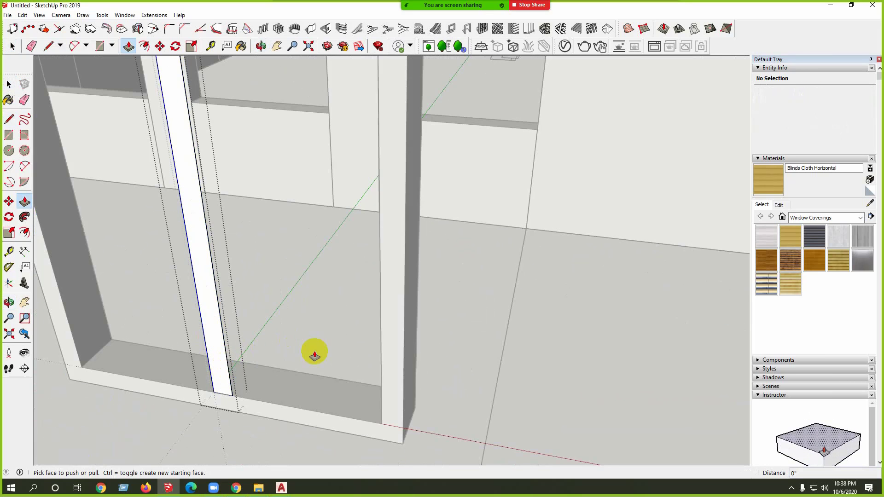
{"action": "double_click", "coordinate": [217, 362]}
{"action": "left_click", "coordinate": [227, 369]}
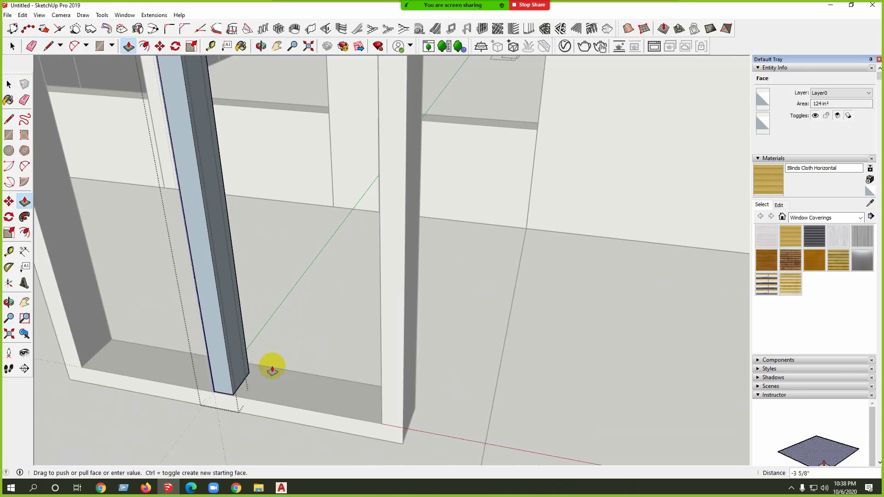
{"action": "key", "text": "Escape"}
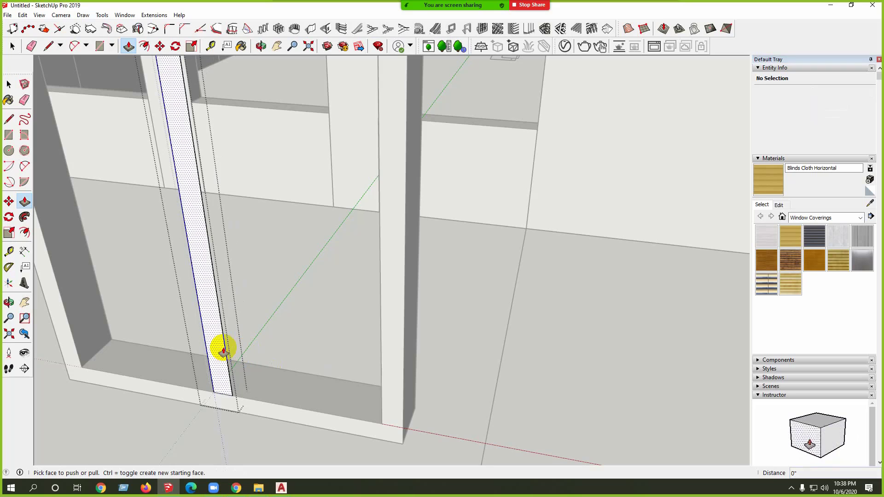
{"action": "left_click", "coordinate": [221, 337]}
{"action": "left_click", "coordinate": [309, 428]}
{"action": "scroll", "coordinate": [310, 428], "scroll_direction": "down", "scroll_amount": 5}
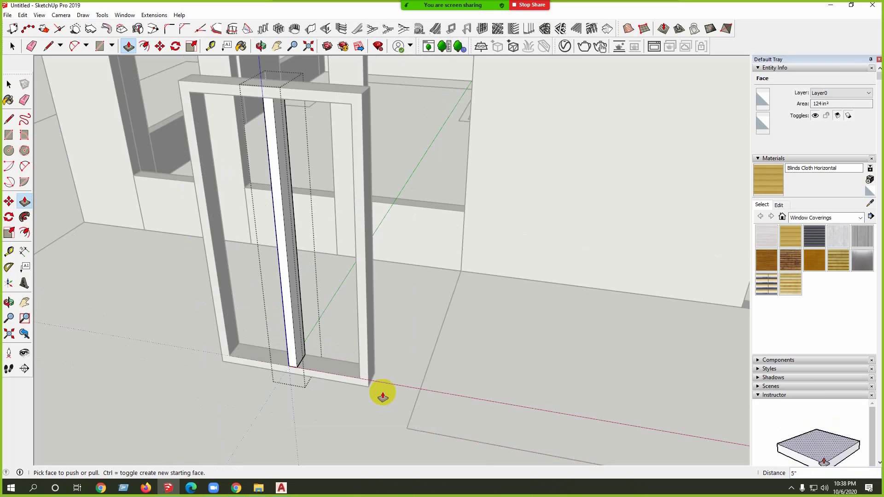
{"action": "key", "text": "space"}
Step: Draw a horizontal crossbar rectangle 2' 8" by about 1 13/16" across the upper part of the window frame
{"action": "middle_click_drag", "start_coordinate": [380, 388], "coordinate": [454, 138]}
{"action": "scroll", "coordinate": [220, 295], "scroll_direction": "up", "scroll_amount": 5}
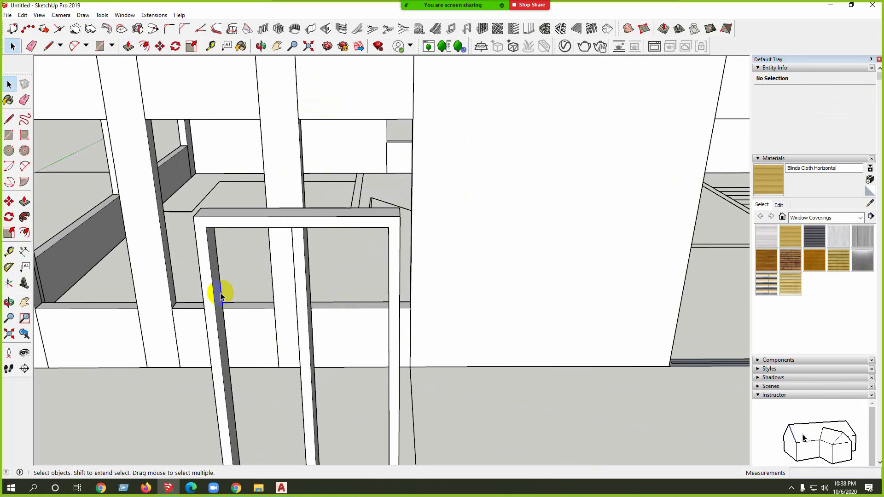
{"action": "scroll", "coordinate": [316, 304], "scroll_direction": "down", "scroll_amount": 5}
{"action": "middle_click_drag", "start_coordinate": [355, 329], "coordinate": [355, 284]}
{"action": "left_click", "coordinate": [12, 135]}
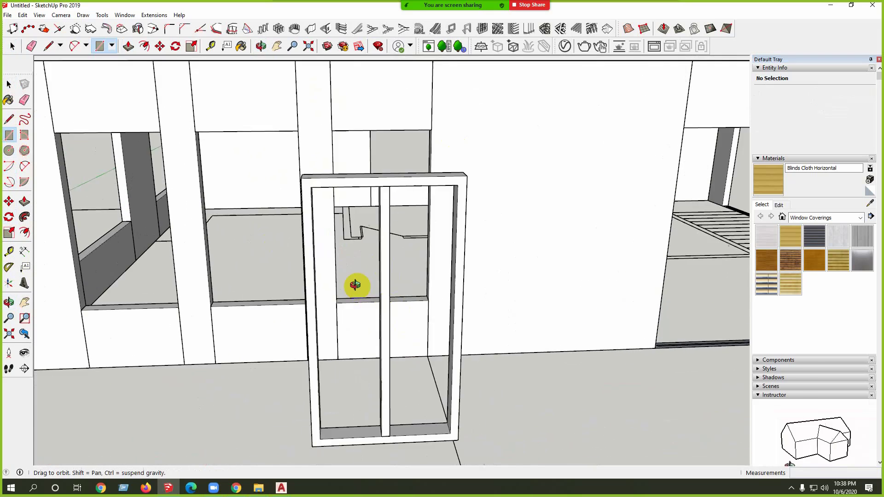
{"action": "scroll", "coordinate": [322, 229], "scroll_direction": "up", "scroll_amount": 4}
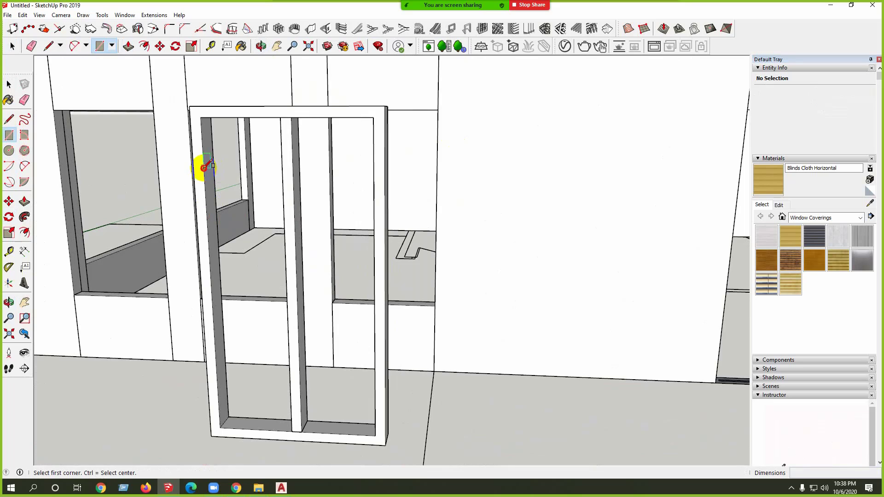
{"action": "left_click", "coordinate": [204, 168]}
{"action": "key", "text": "Escape"}
{"action": "left_click", "coordinate": [204, 182]}
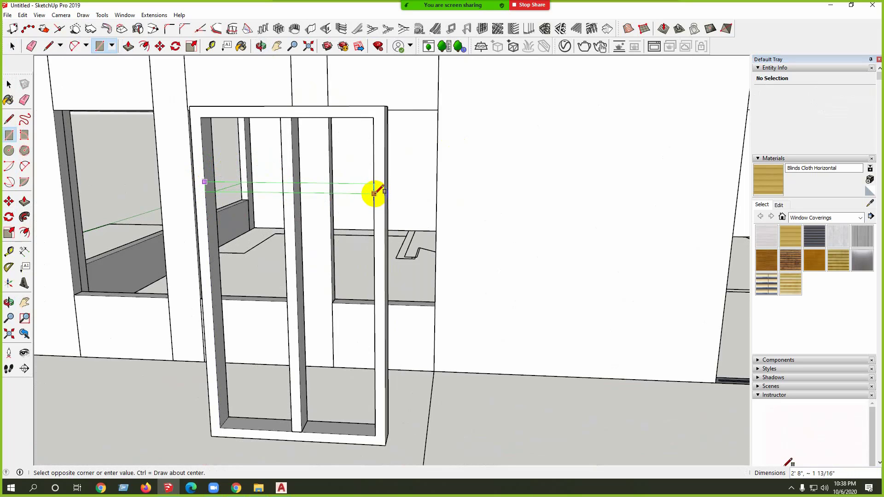
{"action": "left_click", "coordinate": [374, 193]}
{"action": "scroll", "coordinate": [326, 202], "scroll_direction": "up", "scroll_amount": 5}
{"action": "scroll", "coordinate": [318, 223], "scroll_direction": "down", "scroll_amount": 8}
{"action": "key", "text": "space"}
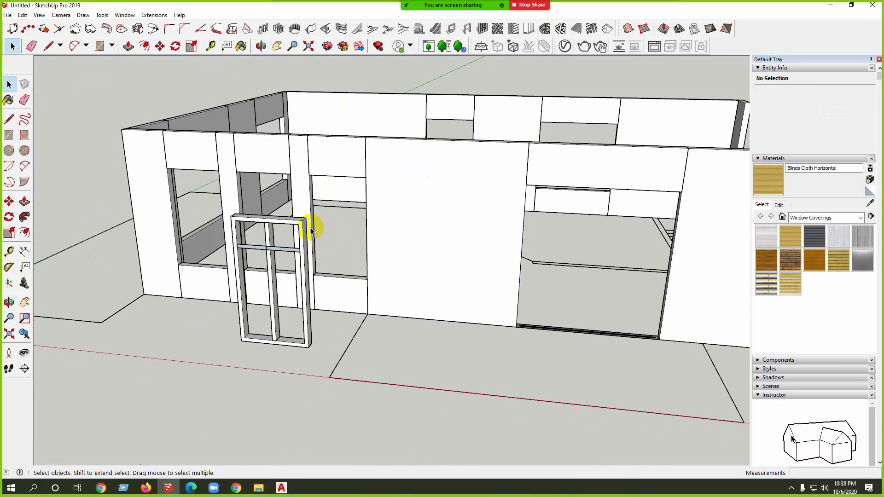
Step: Make the crossbar's face and its edges into a group
{"action": "scroll", "coordinate": [304, 230], "scroll_direction": "up", "scroll_amount": 3}
{"action": "scroll", "coordinate": [294, 238], "scroll_direction": "up", "scroll_amount": 2}
{"action": "double_click", "coordinate": [288, 240]}
{"action": "right_click", "coordinate": [289, 240]}
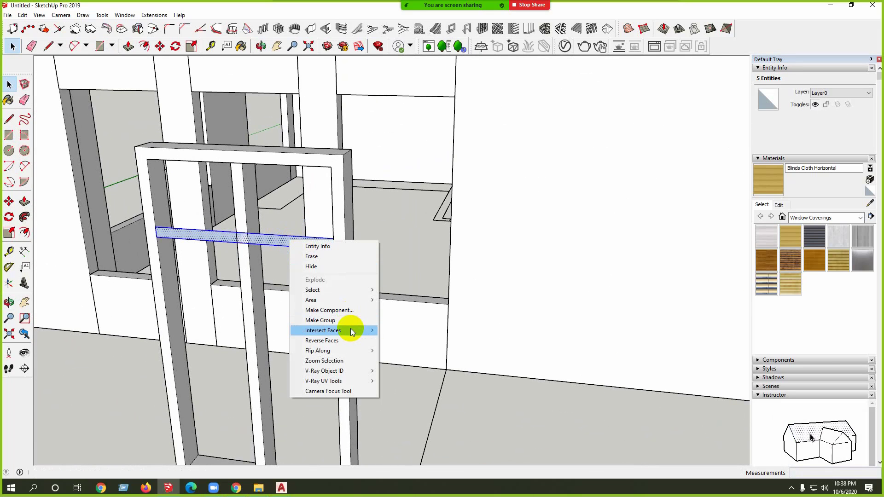
{"action": "left_click", "coordinate": [352, 327]}
Step: Push/Pull the crossbar's face 5" deep inside its group, and close the group
{"action": "double_click", "coordinate": [309, 240]}
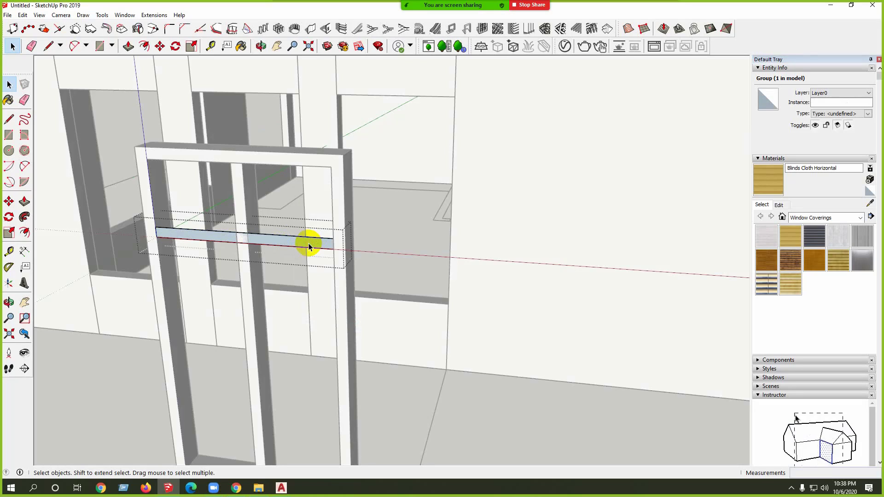
{"action": "key", "text": "p"}
{"action": "scroll", "coordinate": [267, 248], "scroll_direction": "down", "scroll_amount": 5}
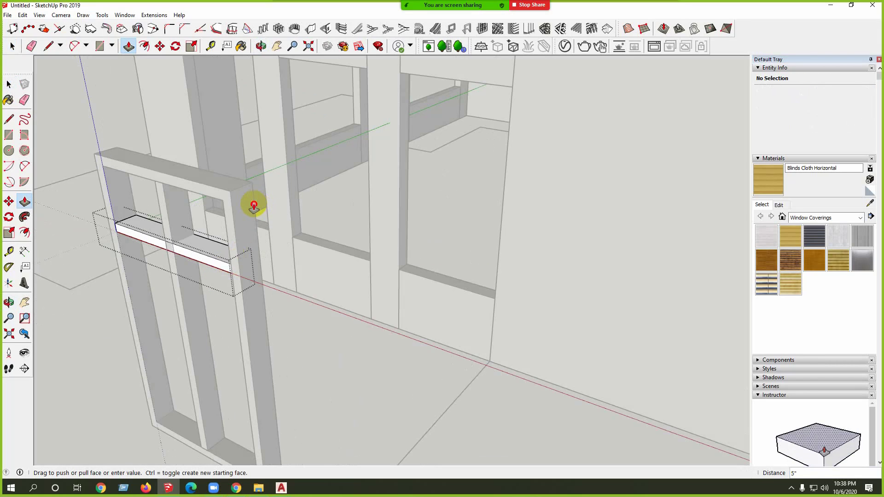
{"action": "key", "text": "space"}
Step: Draw a 2' 8" by 5' 2" glass pane rectangle at mid-depth of the frame, between its opposite inner corners
{"action": "scroll", "coordinate": [324, 299], "scroll_direction": "down", "scroll_amount": 2}
{"action": "middle_click_drag", "start_coordinate": [285, 325], "coordinate": [265, 232]}
{"action": "left_click", "coordinate": [8, 134]}
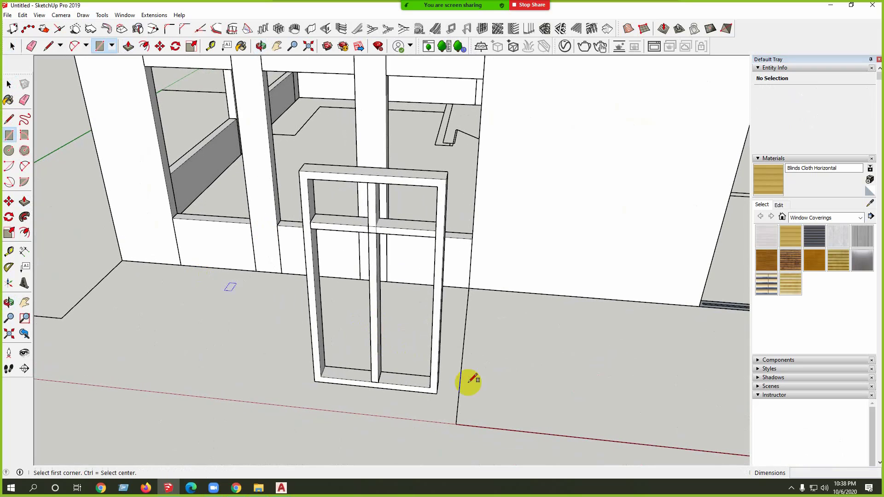
{"action": "scroll", "coordinate": [276, 364], "scroll_direction": "up", "scroll_amount": 5}
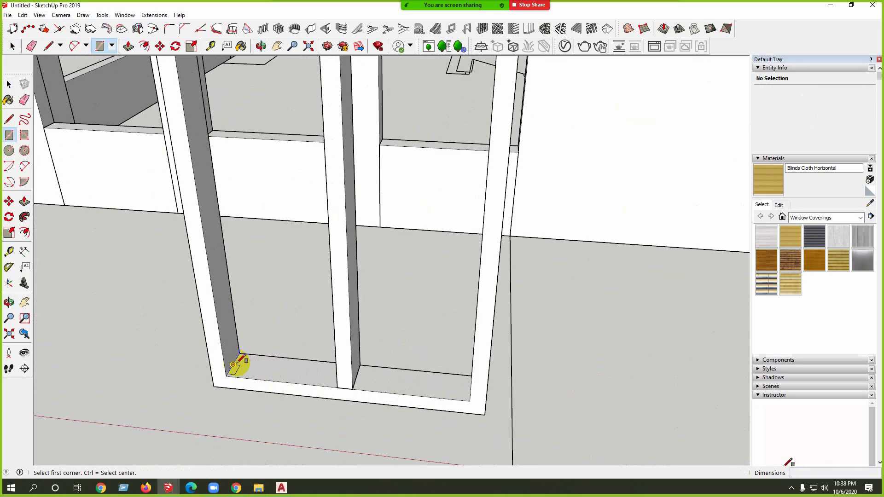
{"action": "left_click", "coordinate": [235, 364]}
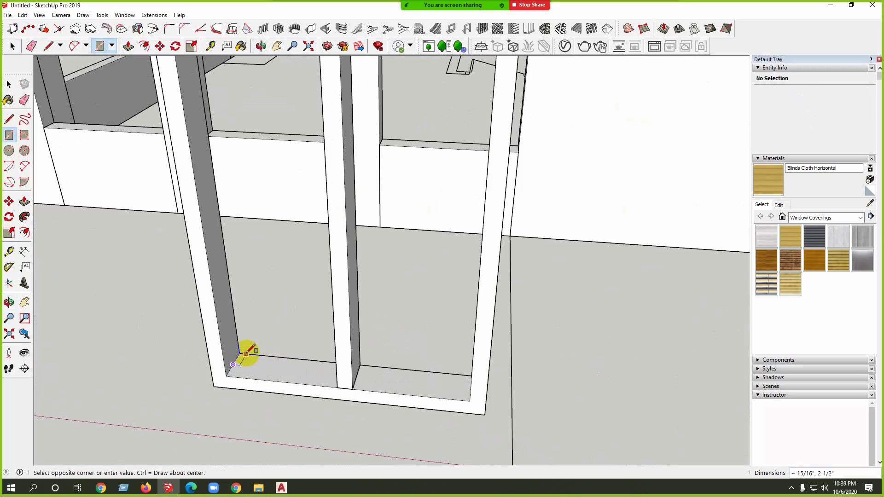
{"action": "scroll", "coordinate": [249, 363], "scroll_direction": "down", "scroll_amount": 5}
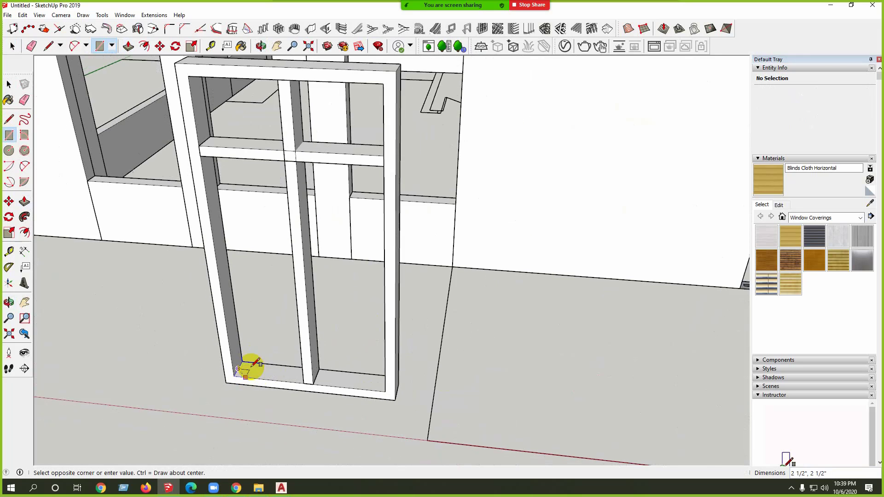
{"action": "middle_click_drag", "start_coordinate": [253, 363], "coordinate": [364, 328]}
{"action": "scroll", "coordinate": [347, 379], "scroll_direction": "down", "scroll_amount": 3}
{"action": "key", "text": "o"}
{"action": "scroll", "coordinate": [509, 268], "scroll_direction": "up", "scroll_amount": 3}
{"action": "middle_click_drag", "start_coordinate": [508, 267], "coordinate": [517, 104]}
{"action": "scroll", "coordinate": [507, 138], "scroll_direction": "up", "scroll_amount": 3}
{"action": "scroll", "coordinate": [506, 103], "scroll_direction": "up", "scroll_amount": 3}
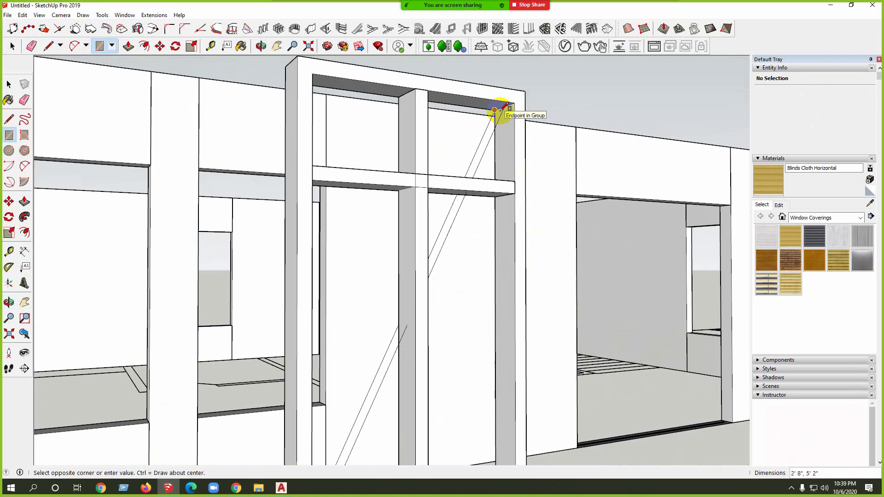
{"action": "left_click", "coordinate": [504, 111]}
Step: Make the glass pane's face and its edges into a group
{"action": "middle_click_drag", "start_coordinate": [546, 158], "coordinate": [302, 284]}
{"action": "scroll", "coordinate": [302, 284], "scroll_direction": "down", "scroll_amount": 5}
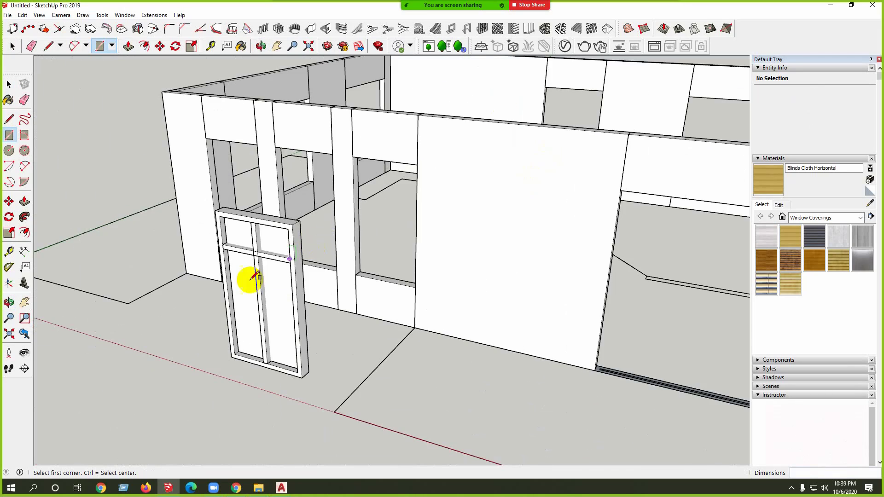
{"action": "middle_click_drag", "start_coordinate": [250, 276], "coordinate": [277, 339]}
{"action": "scroll", "coordinate": [310, 336], "scroll_direction": "up", "scroll_amount": 3}
{"action": "key", "text": "space"}
{"action": "left_click", "coordinate": [312, 334]}
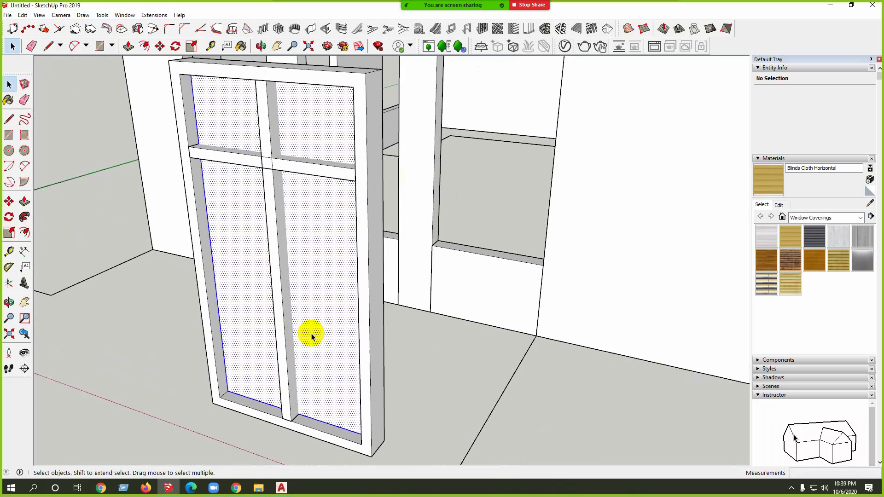
{"action": "right_click", "coordinate": [318, 278]}
{"action": "left_click", "coordinate": [340, 358]}
Step: Push/Pull the glass pane to a thickness of 1" inside its group, and close the group
{"action": "double_click", "coordinate": [327, 283]}
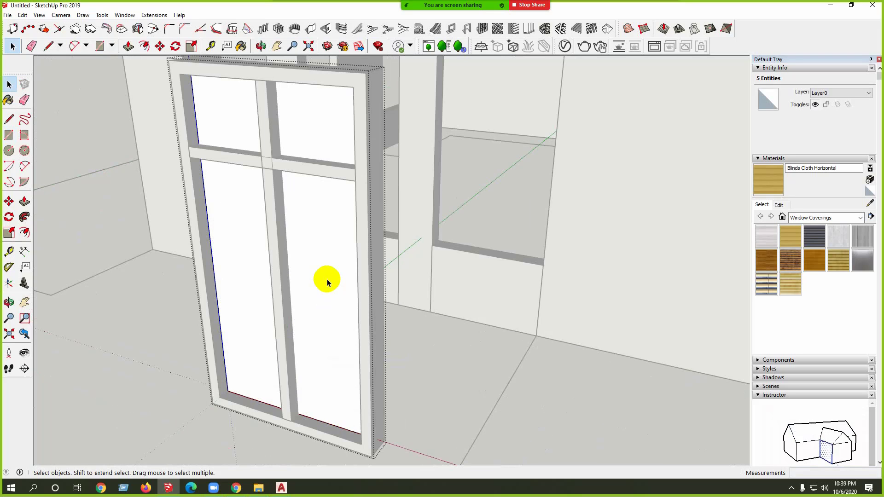
{"action": "key", "text": "p"}
{"action": "left_click", "coordinate": [325, 280]}
{"action": "type", "text": "1"}
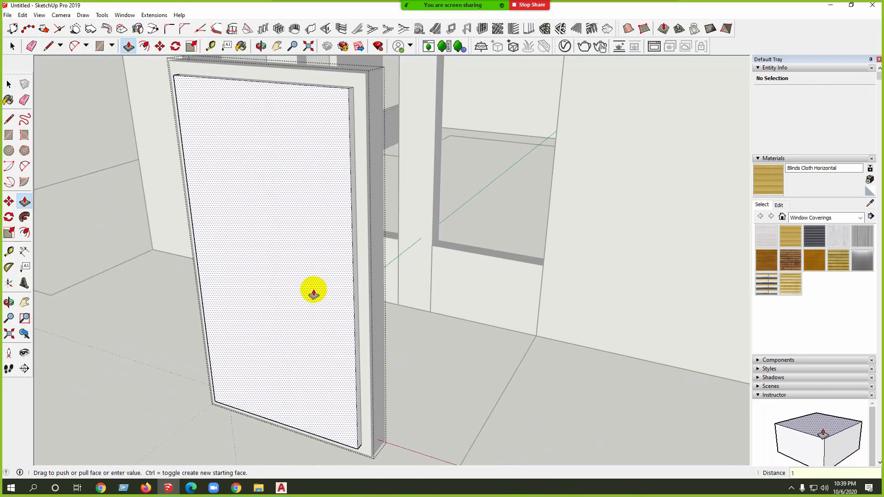
{"action": "key", "text": "Return"}
{"action": "scroll", "coordinate": [313, 317], "scroll_direction": "down", "scroll_amount": 4}
{"action": "key", "text": "space"}
{"action": "left_click", "coordinate": [202, 373]}
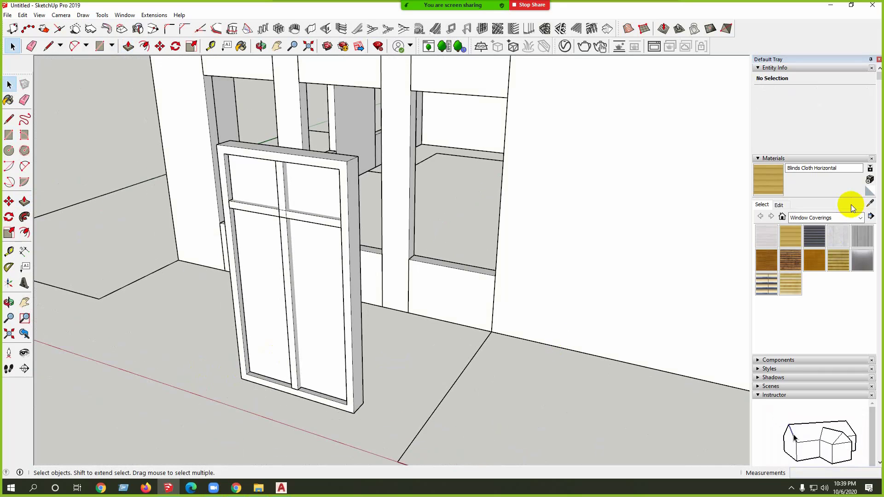
{"action": "left_click", "coordinate": [832, 218]}
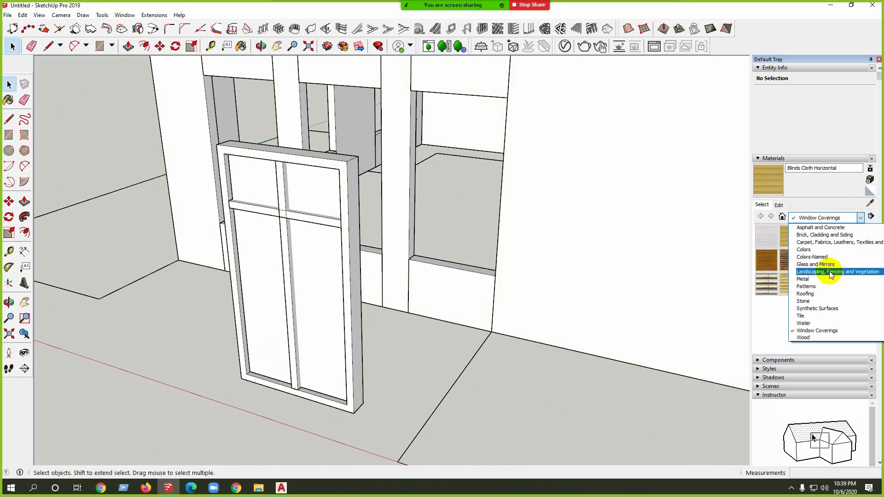
{"action": "left_click", "coordinate": [824, 221]}
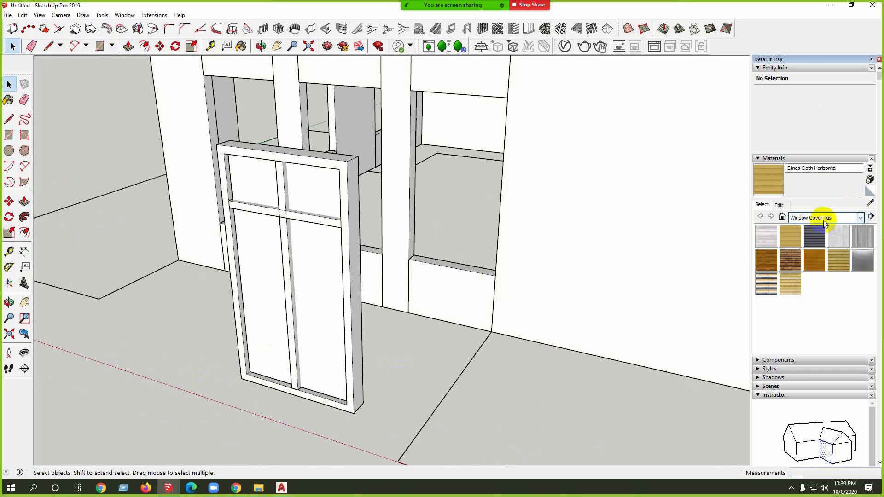
{"action": "left_click", "coordinate": [879, 60]}
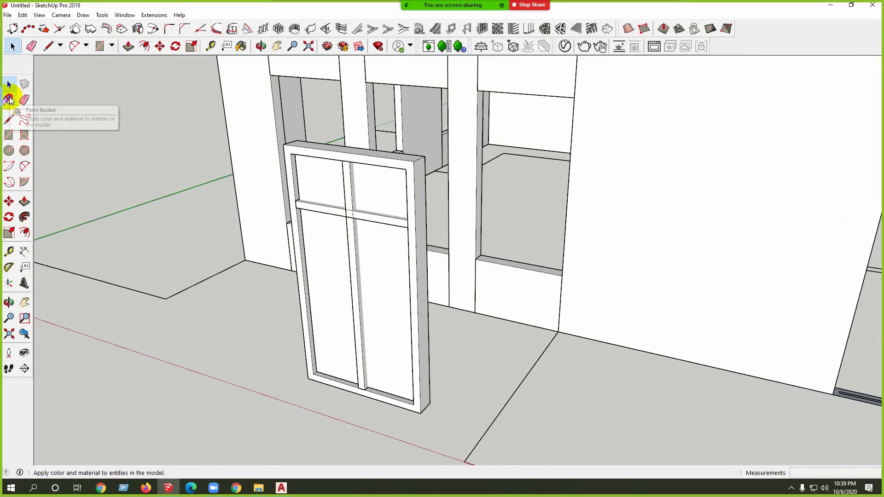
Step: Paint the window's glass pane with Translucent Glass Gray from the Glass and Mirrors materials
{"action": "left_click", "coordinate": [9, 99]}
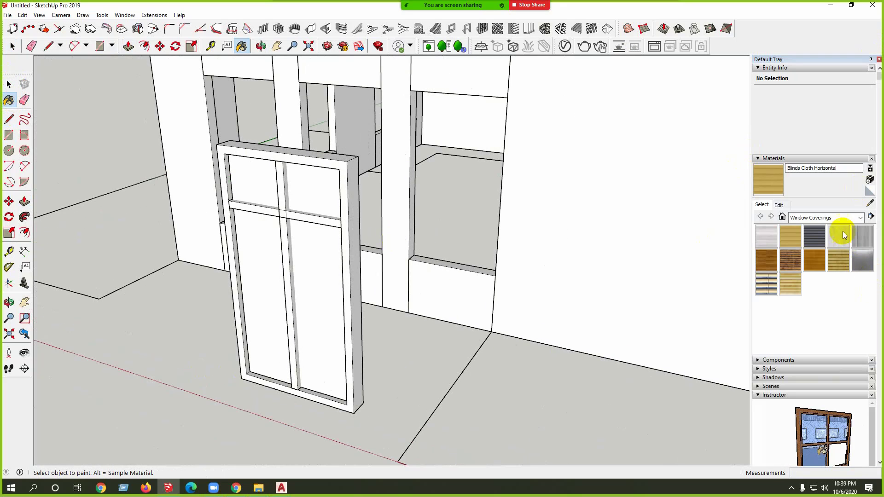
{"action": "left_click", "coordinate": [838, 220]}
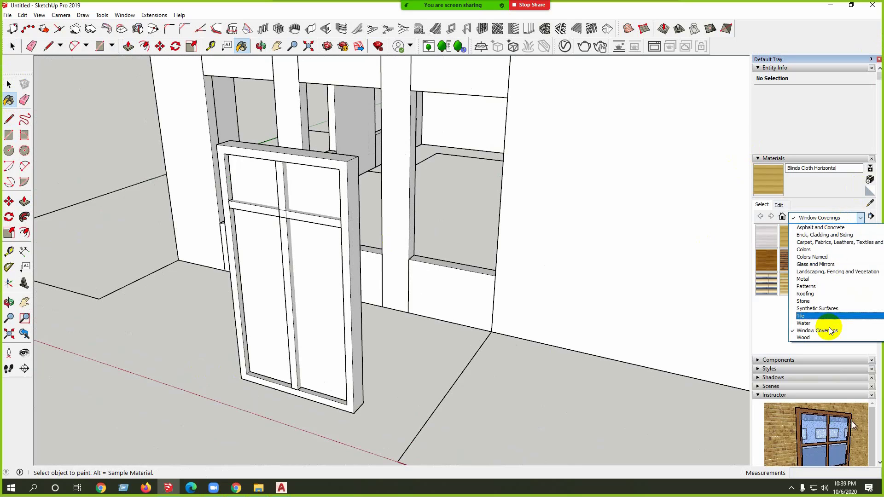
{"action": "left_click", "coordinate": [823, 264]}
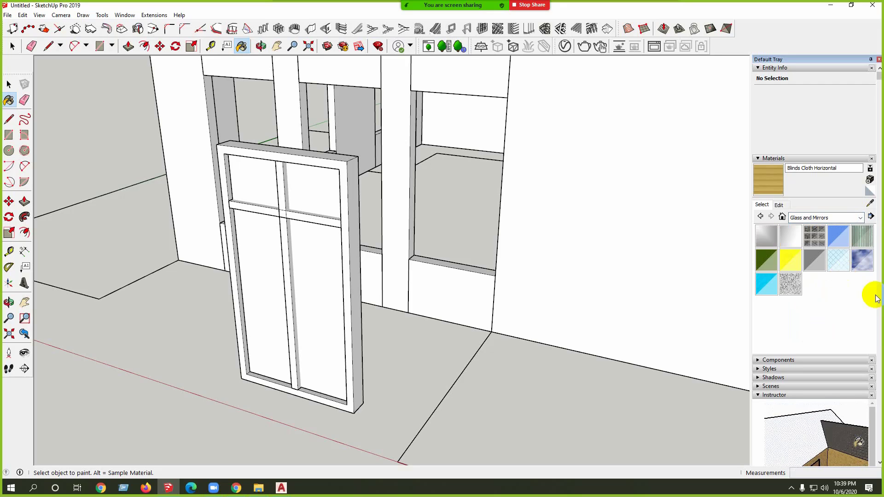
{"action": "left_click", "coordinate": [817, 263]}
{"action": "left_click", "coordinate": [335, 284]}
{"action": "middle_click_drag", "start_coordinate": [337, 292], "coordinate": [361, 331]}
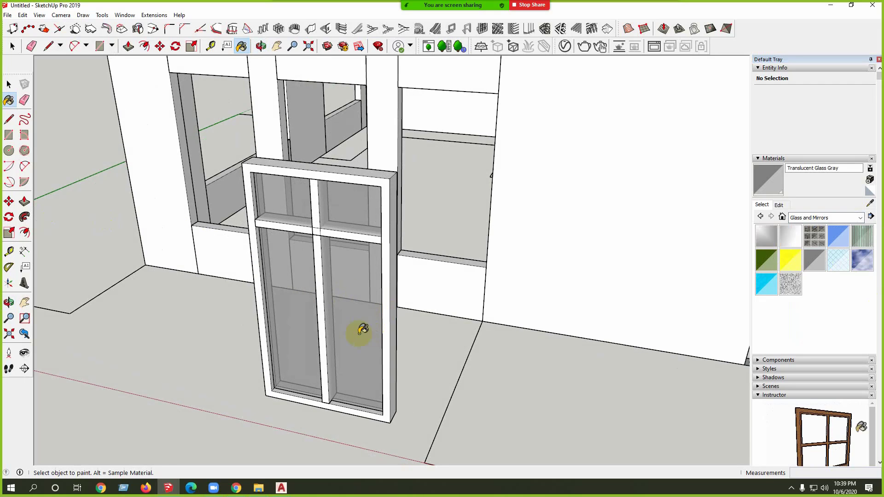
Step: Combine the frame, vertical mullion, crossbar and glass pane into one window group
{"action": "key", "text": "space"}
{"action": "middle_click_drag", "start_coordinate": [420, 289], "coordinate": [167, 207]}
{"action": "left_click_drag", "start_coordinate": [167, 207], "coordinate": [212, 244]}
{"action": "scroll", "coordinate": [212, 244], "scroll_direction": "up", "scroll_amount": 2}
{"action": "right_click", "coordinate": [211, 244]}
{"action": "left_click", "coordinate": [262, 332]}
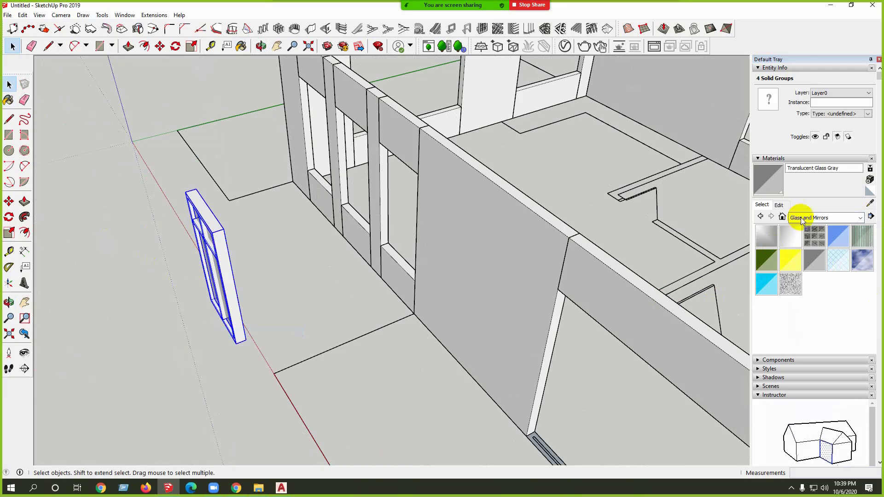
Step: Paint the window group with Metal Aluminum Anodized from the Metal materials
{"action": "left_click", "coordinate": [813, 218]}
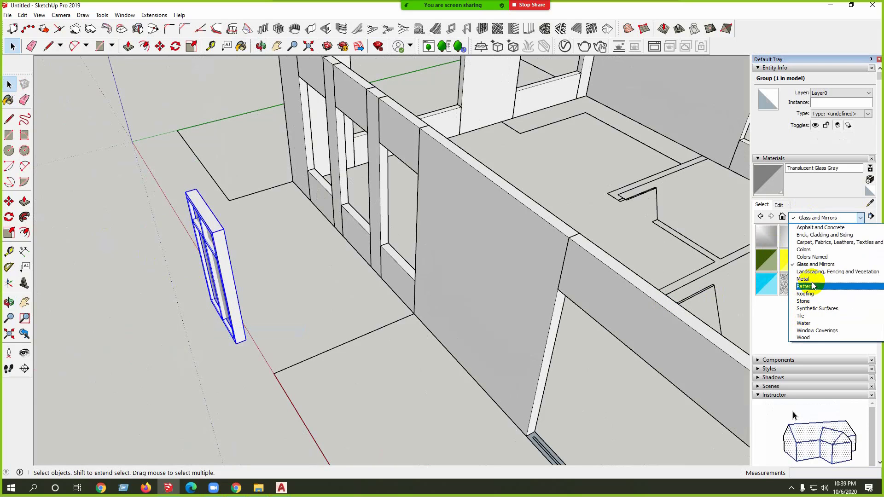
{"action": "left_click", "coordinate": [813, 279]}
{"action": "left_click", "coordinate": [797, 243]}
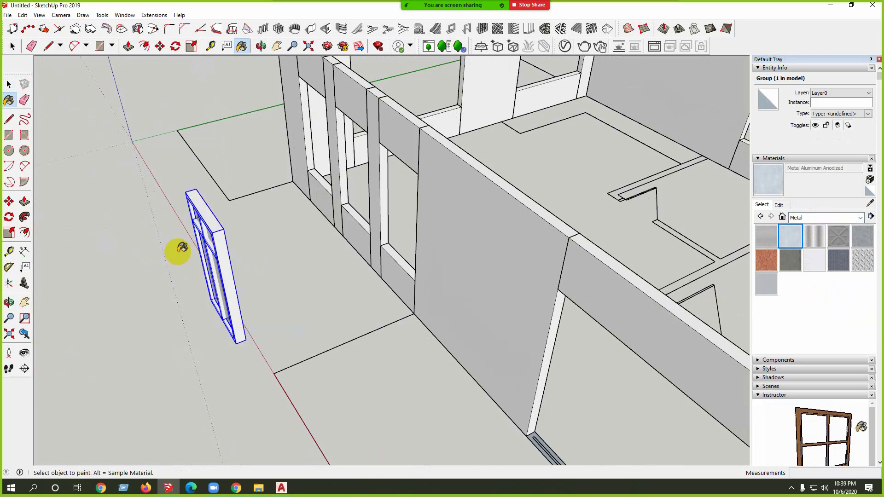
{"action": "scroll", "coordinate": [238, 227], "scroll_direction": "up", "scroll_amount": 5}
{"action": "left_click", "coordinate": [253, 217]}
{"action": "mouse_move", "coordinate": [183, 244]}
{"action": "middle_mouse_down"}
{"action": "mouse_move", "coordinate": [463, 193]}
{"action": "mouse_move", "coordinate": [706, 241]}
{"action": "middle_mouse_up"}
{"action": "key", "text": "space"}
{"action": "scroll", "coordinate": [393, 344], "scroll_direction": "down", "scroll_amount": 5}
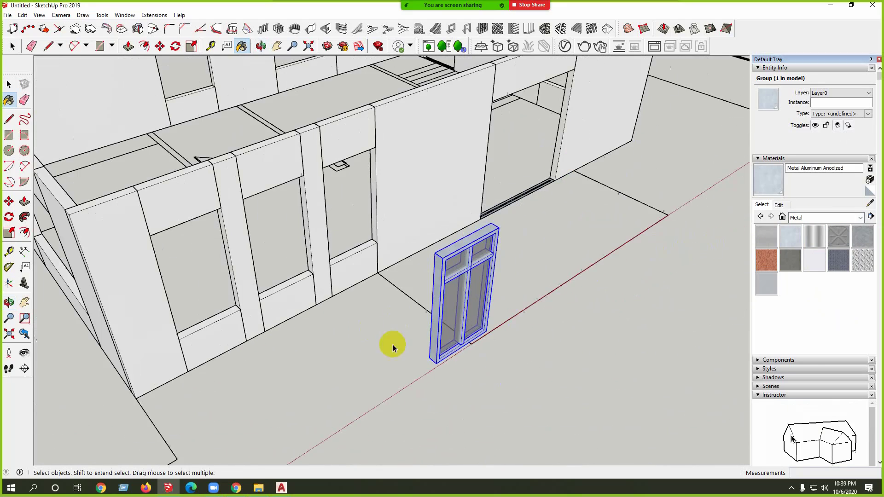
Step: Move the window group by its upper front corner into the front wall opening beside the long solid wall section
{"action": "mouse_move", "coordinate": [393, 345]}
{"action": "middle_mouse_down"}
{"action": "mouse_move", "coordinate": [412, 404]}
{"action": "mouse_move", "coordinate": [261, 259]}
{"action": "middle_mouse_up"}
{"action": "scroll", "coordinate": [261, 260], "scroll_direction": "up", "scroll_amount": 2}
{"action": "middle_click_drag", "start_coordinate": [424, 326], "coordinate": [351, 310]}
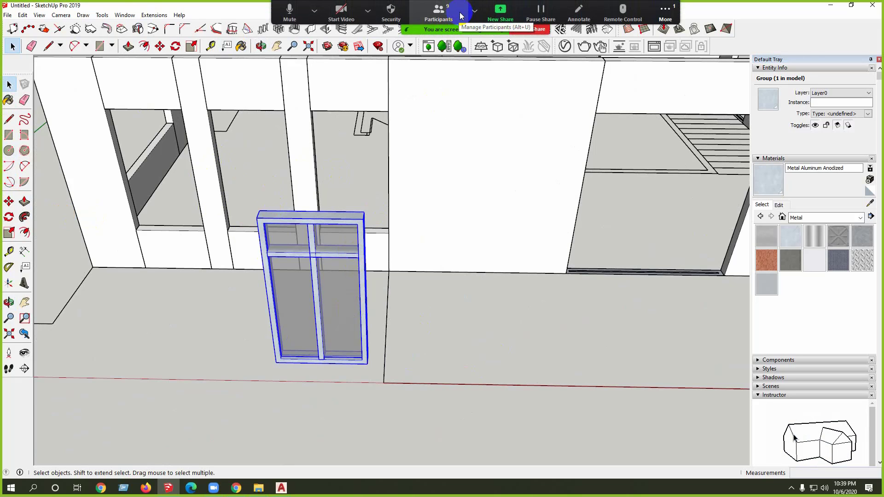
{"action": "left_click", "coordinate": [9, 201]}
{"action": "left_click", "coordinate": [376, 219]}
{"action": "scroll", "coordinate": [391, 134], "scroll_direction": "up", "scroll_amount": 5}
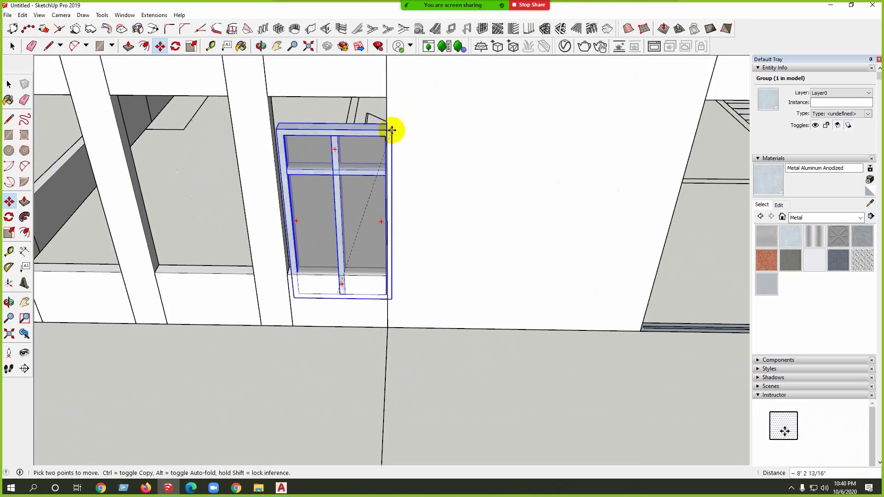
{"action": "left_click", "coordinate": [388, 90]}
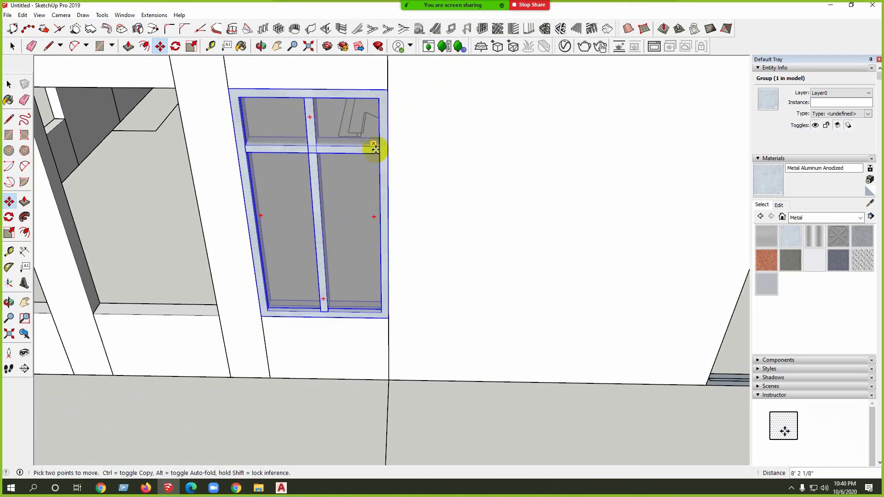
Step: Pull the window out of its opening and snap it back by its upper corner to the opening's corner
{"action": "scroll", "coordinate": [405, 180], "scroll_direction": "down", "scroll_amount": 4}
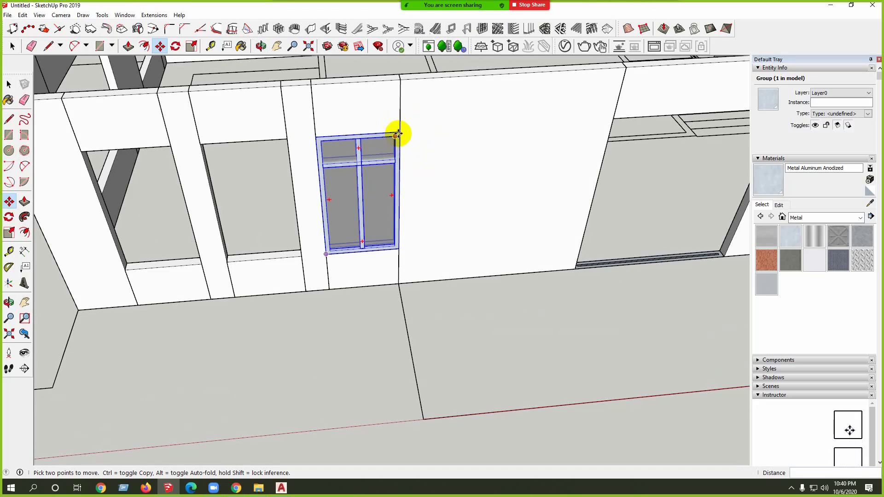
{"action": "left_click", "coordinate": [397, 134]}
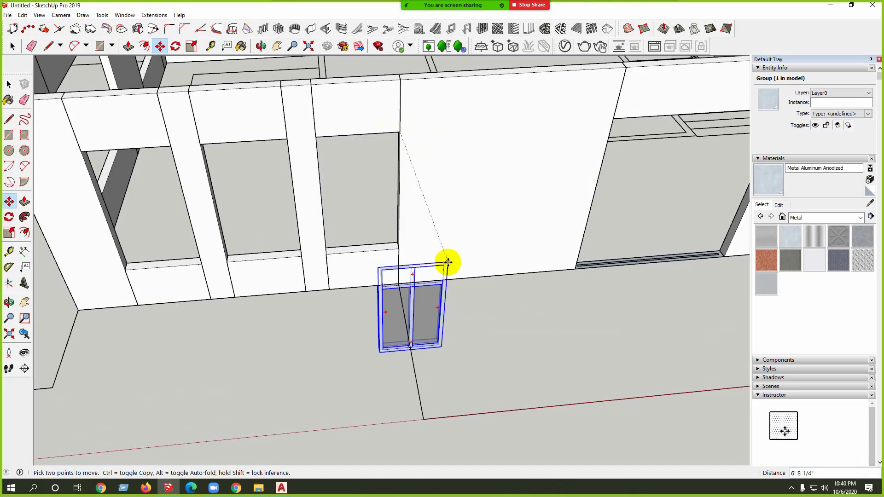
{"action": "left_click", "coordinate": [399, 131]}
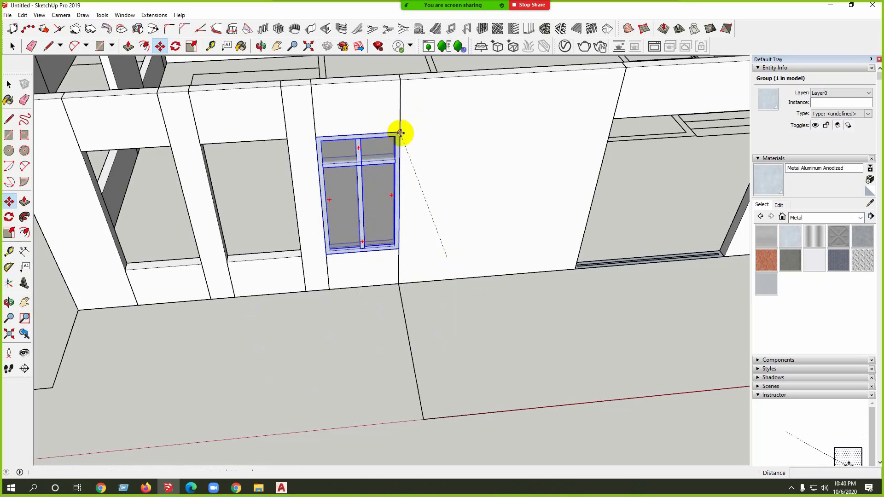
{"action": "key", "text": "ctrl+z"}
{"action": "left_click", "coordinate": [442, 254]}
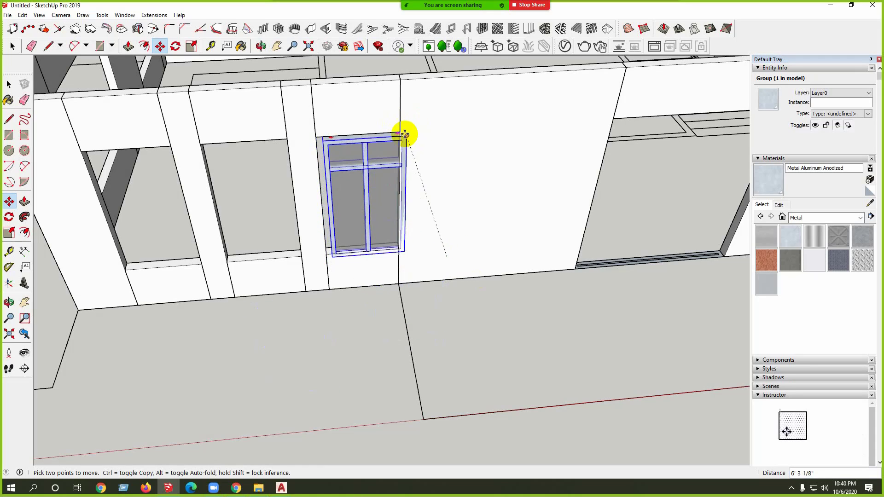
{"action": "left_click", "coordinate": [400, 133]}
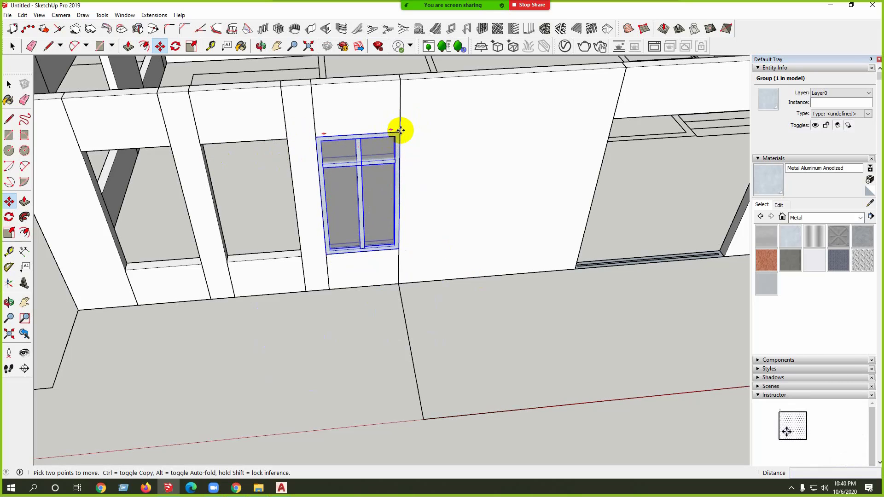
Step: Copy the window corner to corner into the other two front wall openings, and clear the selection
{"action": "key", "text": "ctrl"}
{"action": "left_click", "coordinate": [401, 132]}
{"action": "left_click", "coordinate": [286, 139]}
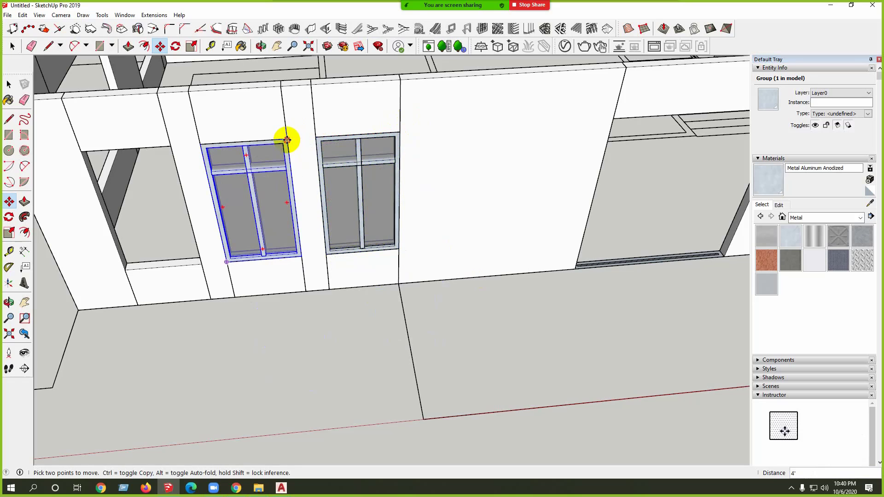
{"action": "key", "text": "ctrl"}
{"action": "left_click", "coordinate": [286, 139]}
{"action": "left_click", "coordinate": [184, 146]}
{"action": "scroll", "coordinate": [339, 213], "scroll_direction": "down", "scroll_amount": 5}
{"action": "middle_click_drag", "start_coordinate": [339, 213], "coordinate": [328, 142]}
{"action": "scroll", "coordinate": [357, 178], "scroll_direction": "up", "scroll_amount": 4}
{"action": "key", "text": "space"}
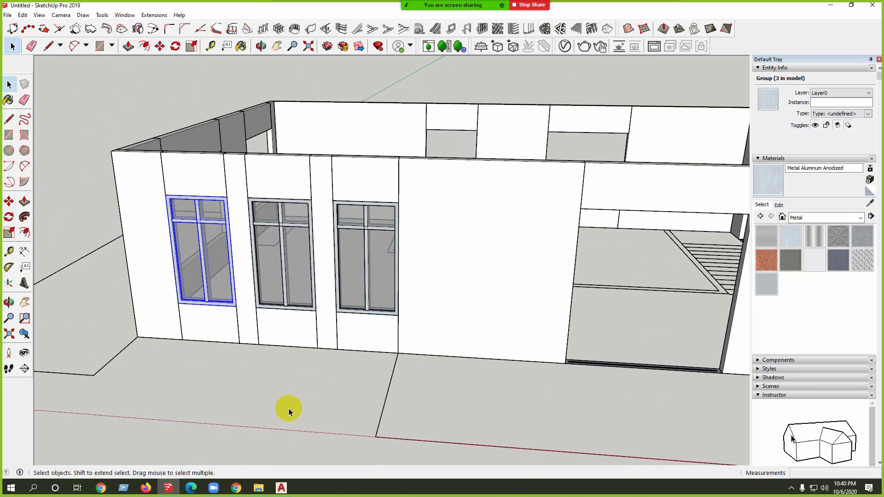
{"action": "left_click", "coordinate": [300, 274]}
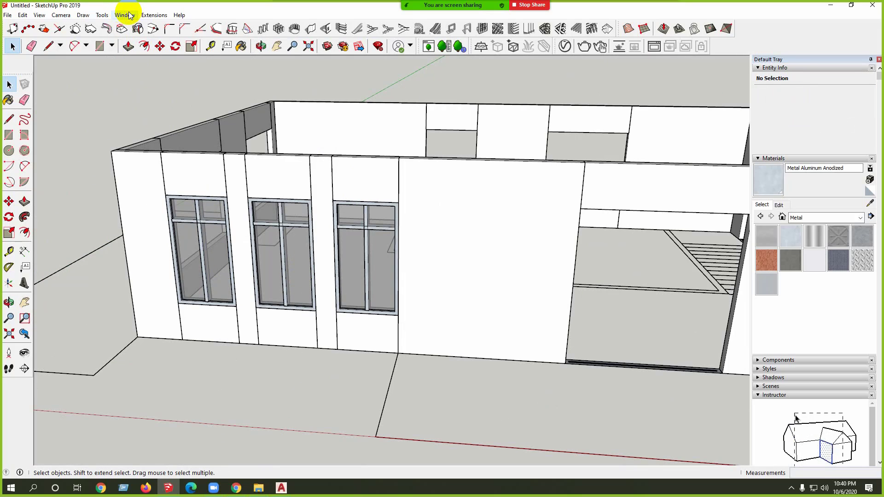
Step: Open the 3D Warehouse and search it for "french window"
{"action": "scroll", "coordinate": [284, 250], "scroll_direction": "up", "scroll_amount": 3}
{"action": "middle_click_drag", "start_coordinate": [286, 286], "coordinate": [202, 282]}
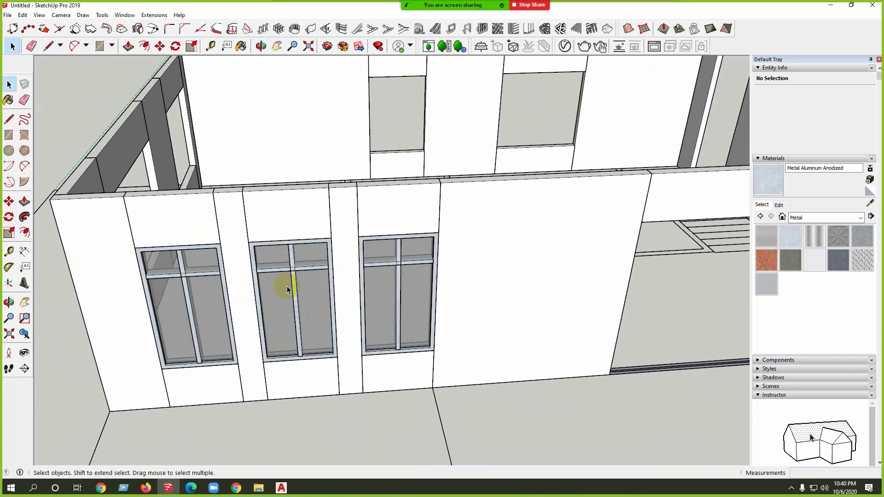
{"action": "left_click", "coordinate": [125, 15]}
{"action": "left_click", "coordinate": [147, 86]}
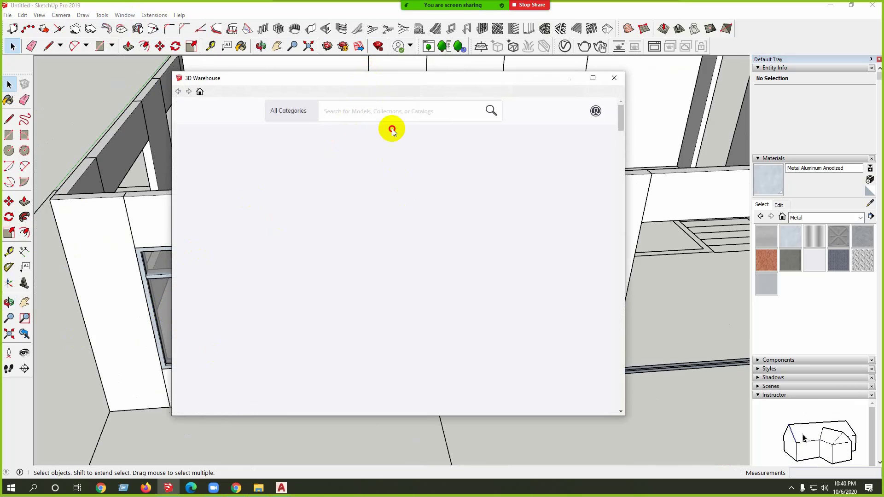
{"action": "left_click_drag", "start_coordinate": [358, 72], "coordinate": [385, 66]}
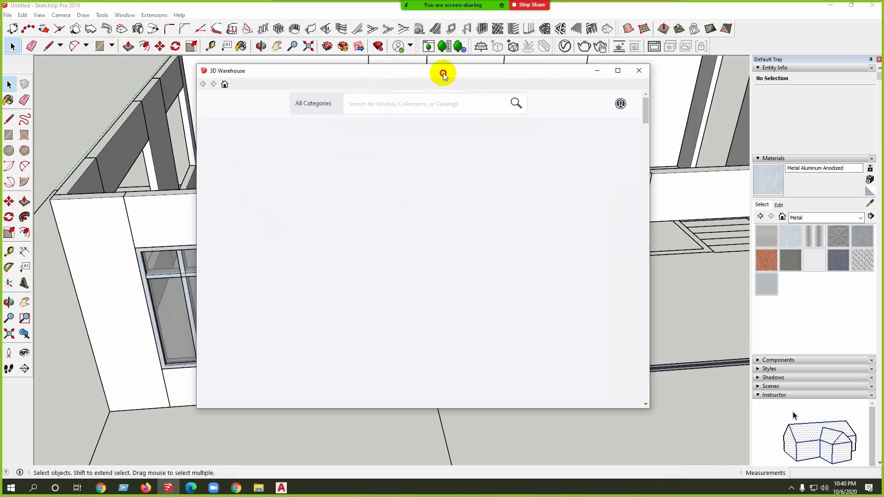
{"action": "left_click_drag", "start_coordinate": [443, 73], "coordinate": [461, 146]}
{"action": "left_click_drag", "start_coordinate": [458, 113], "coordinate": [435, 101]}
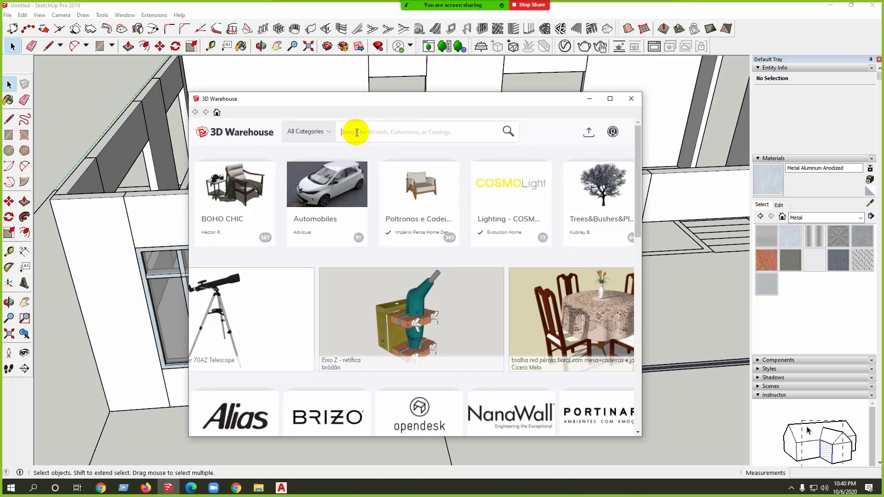
{"action": "type", "text": "french"}
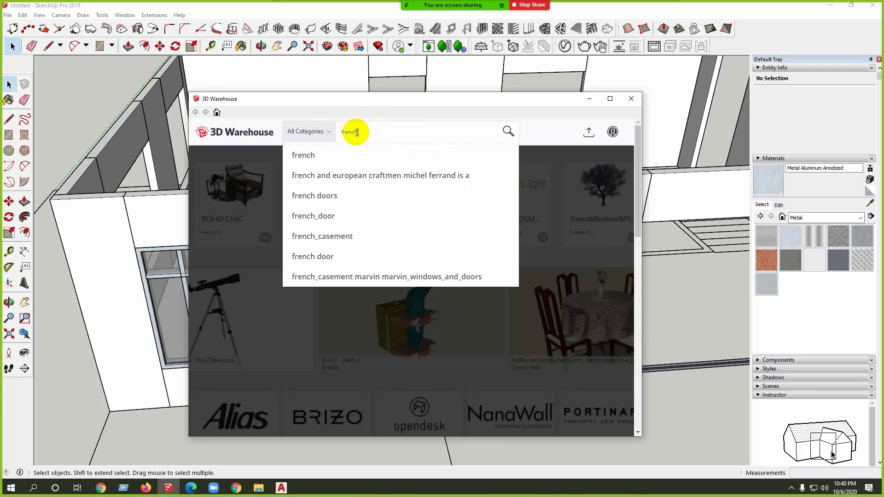
{"action": "type", "text": " window"}
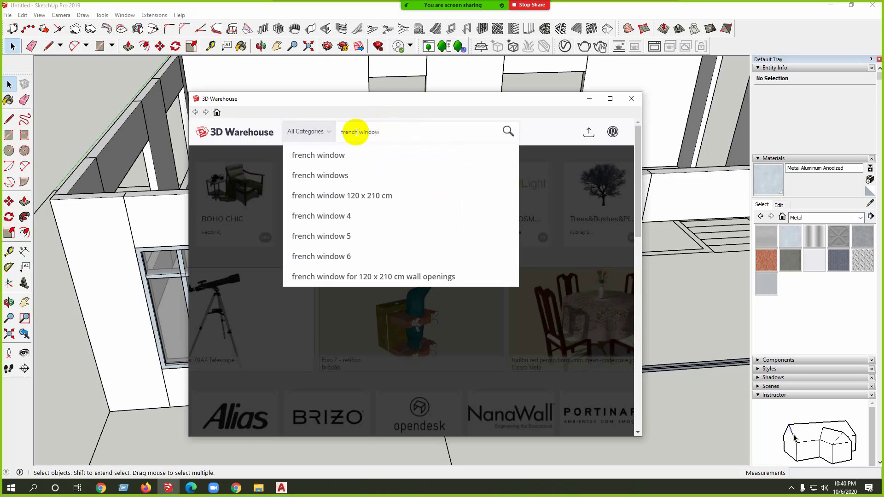
{"action": "key", "text": "Return"}
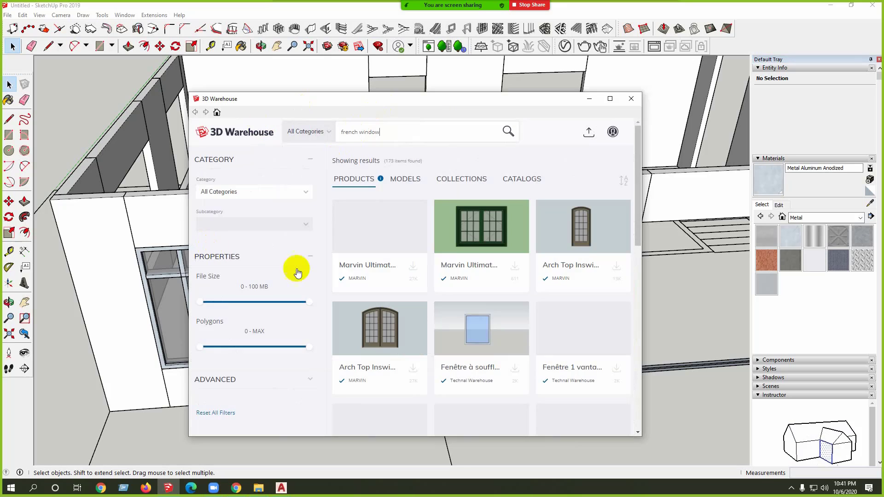
Step: Browse the French window results among both the products and the models for a suitable window
{"action": "scroll", "coordinate": [477, 311], "scroll_direction": "down", "scroll_amount": 10}
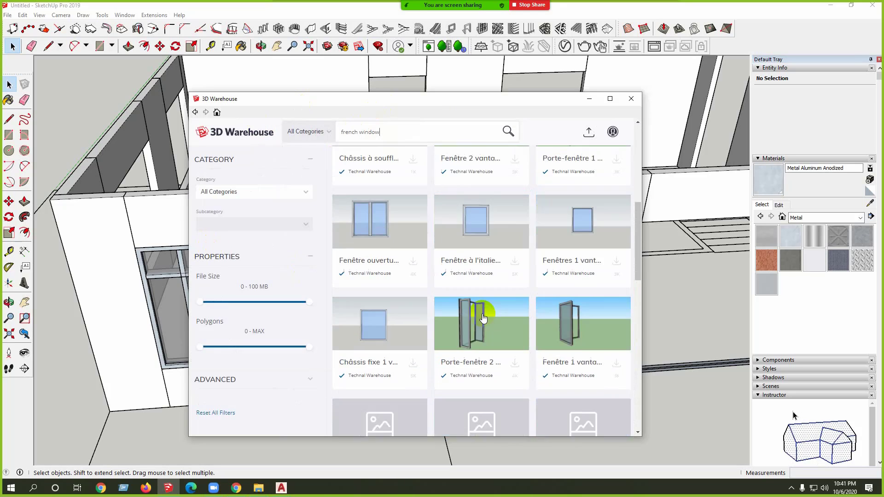
{"action": "scroll", "coordinate": [482, 317], "scroll_direction": "up", "scroll_amount": 10}
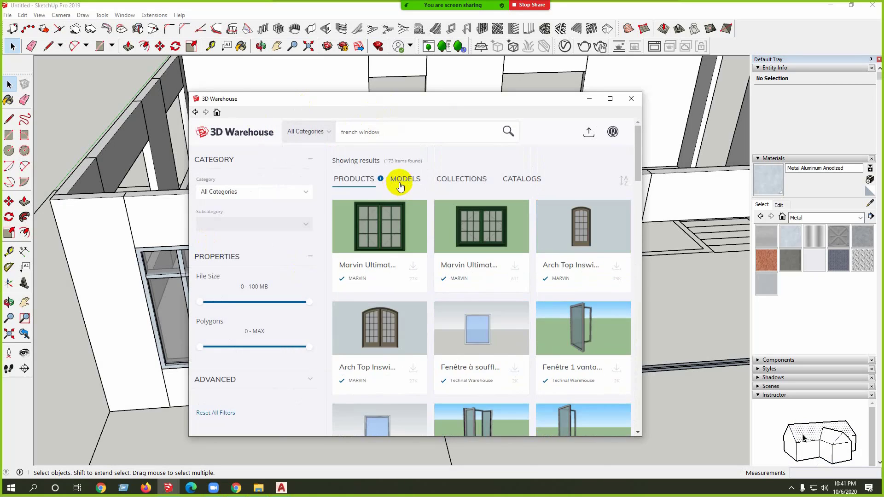
{"action": "left_click", "coordinate": [400, 180]}
{"action": "scroll", "coordinate": [510, 275], "scroll_direction": "down", "scroll_amount": 1}
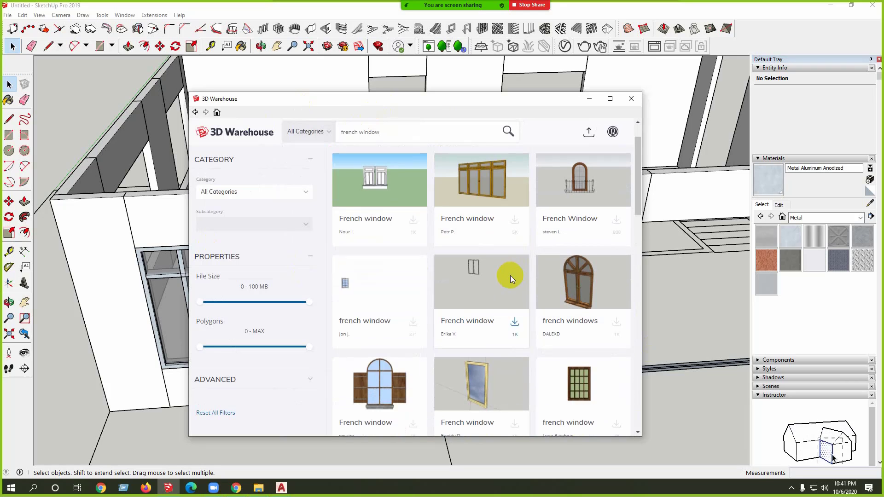
{"action": "scroll", "coordinate": [510, 275], "scroll_direction": "down", "scroll_amount": 10}
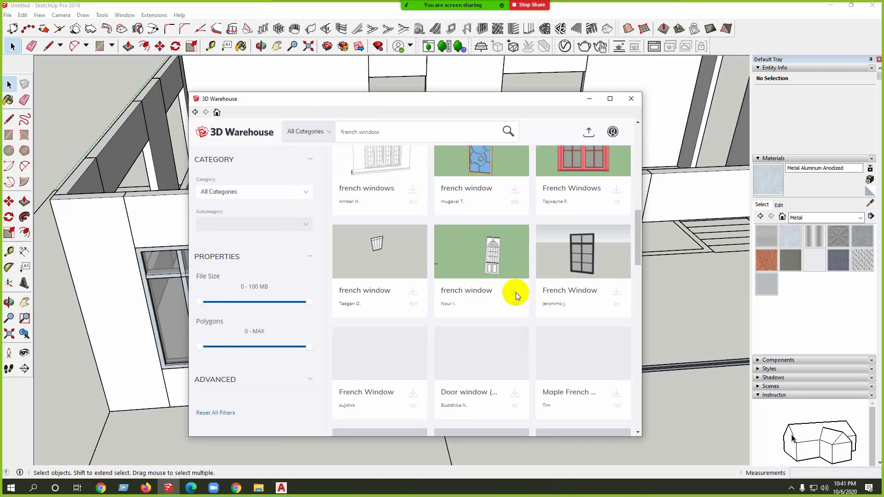
{"action": "scroll", "coordinate": [514, 293], "scroll_direction": "down", "scroll_amount": 4}
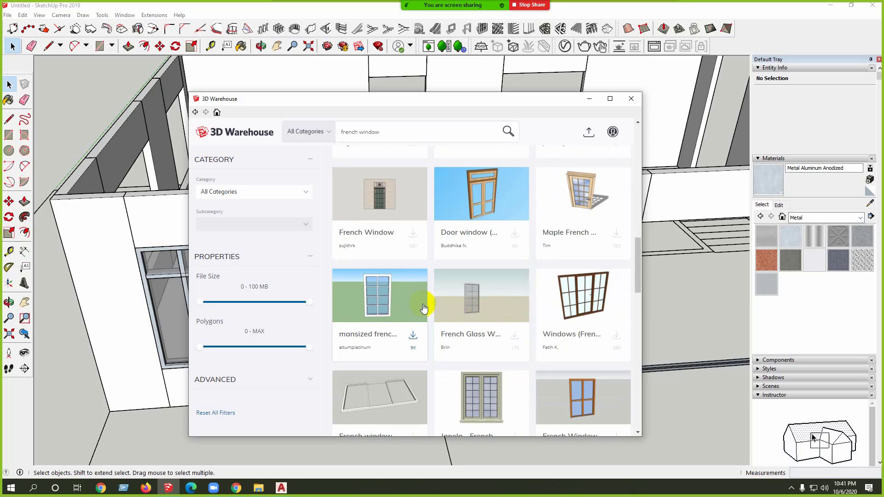
{"action": "scroll", "coordinate": [424, 308], "scroll_direction": "down", "scroll_amount": 7}
{"action": "scroll", "coordinate": [533, 288], "scroll_direction": "up", "scroll_amount": 5}
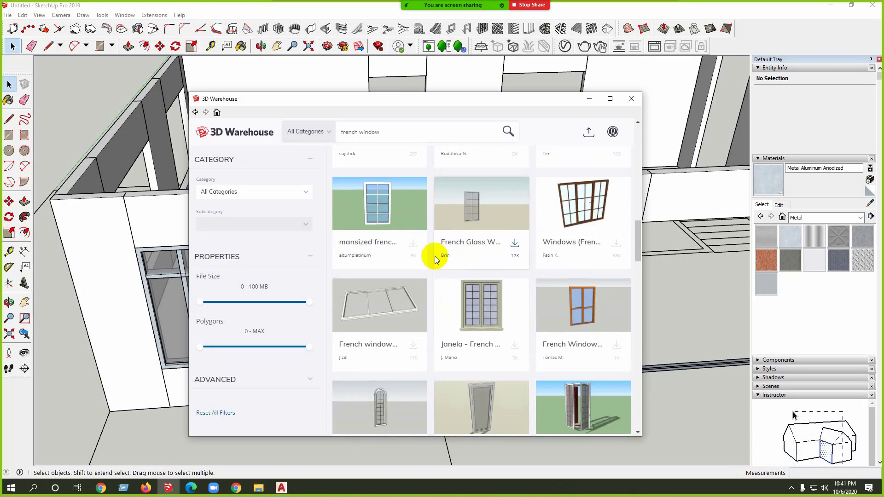
{"action": "scroll", "coordinate": [395, 197], "scroll_direction": "up", "scroll_amount": 10}
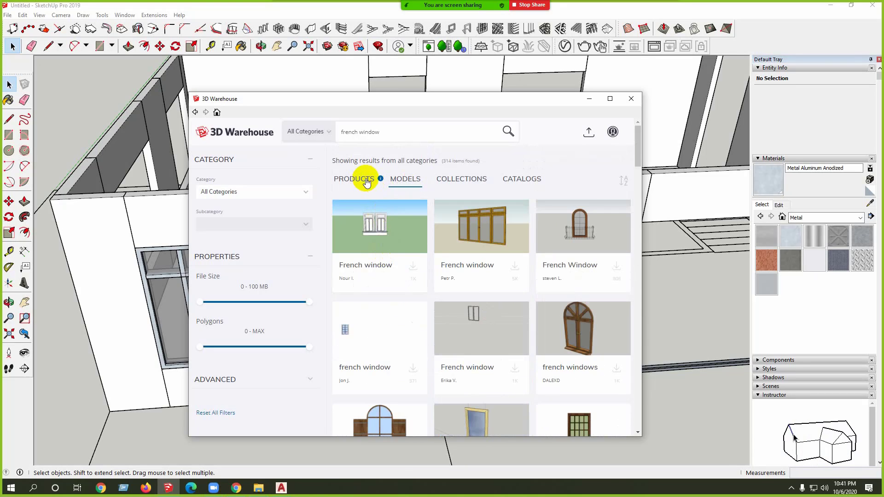
Step: Return to the product results and try to download the two-pane "Fenêtre ouvertu..." window by Technal Warehouse
{"action": "left_click", "coordinate": [368, 181]}
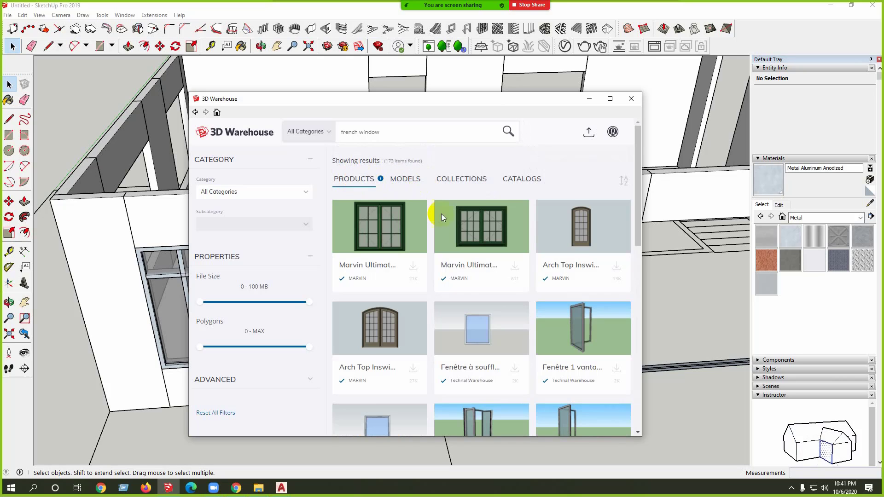
{"action": "scroll", "coordinate": [489, 291], "scroll_direction": "down", "scroll_amount": 5}
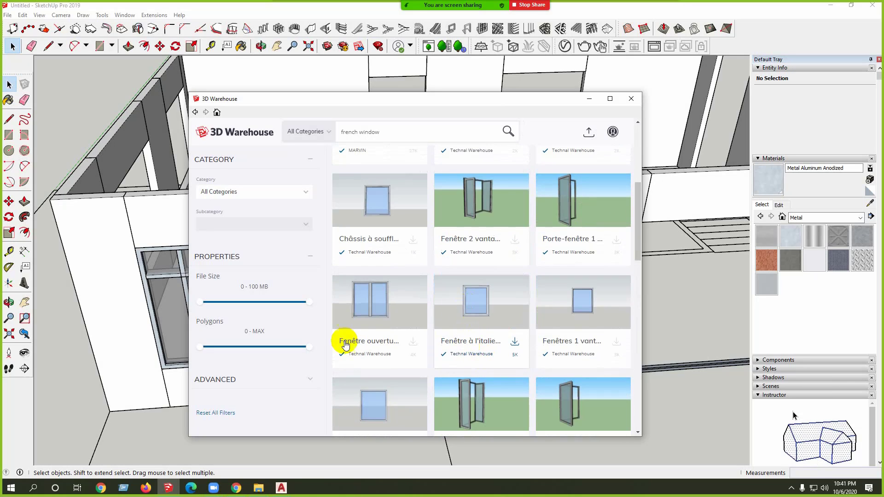
{"action": "left_click", "coordinate": [413, 341]}
{"action": "left_click", "coordinate": [524, 172]}
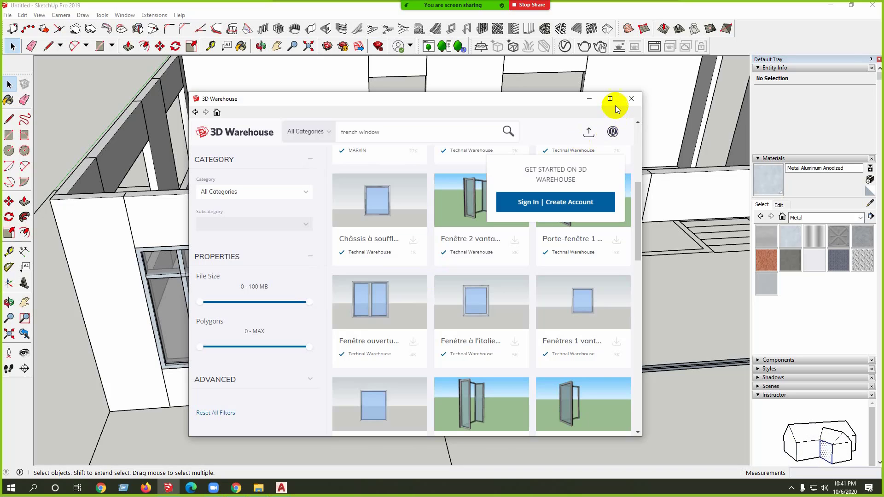
Step: Switch to Chrome and open the 3D Warehouse website at 3dwarehouse.sketchup.com in a new browser tab
{"action": "left_click_drag", "start_coordinate": [235, 487], "coordinate": [269, 418]}
{"action": "left_click", "coordinate": [236, 488]}
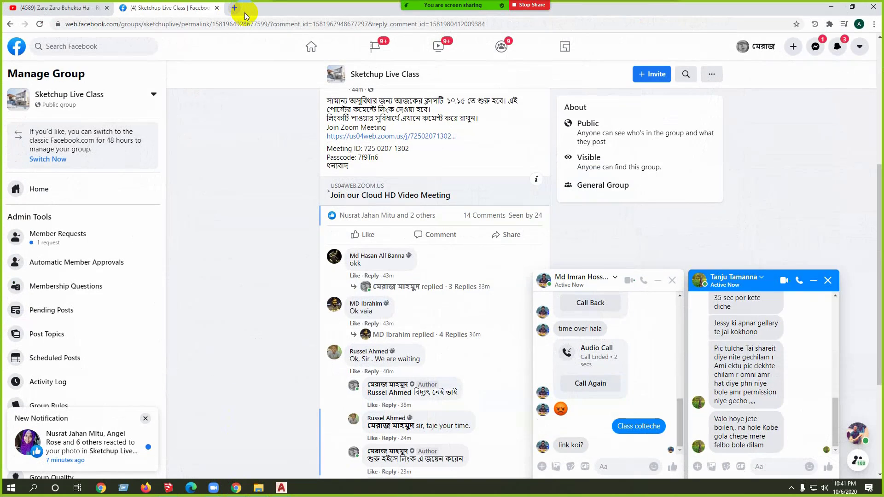
{"action": "left_click", "coordinate": [235, 9]}
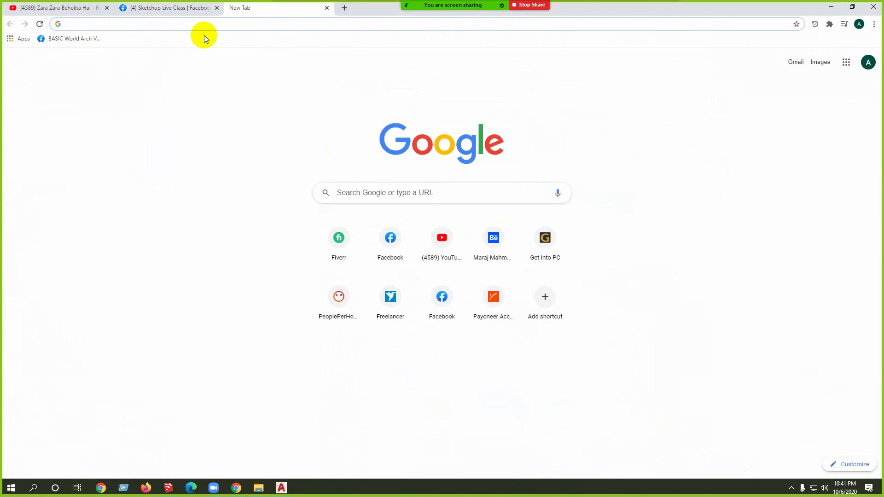
{"action": "type", "text": "ware"}
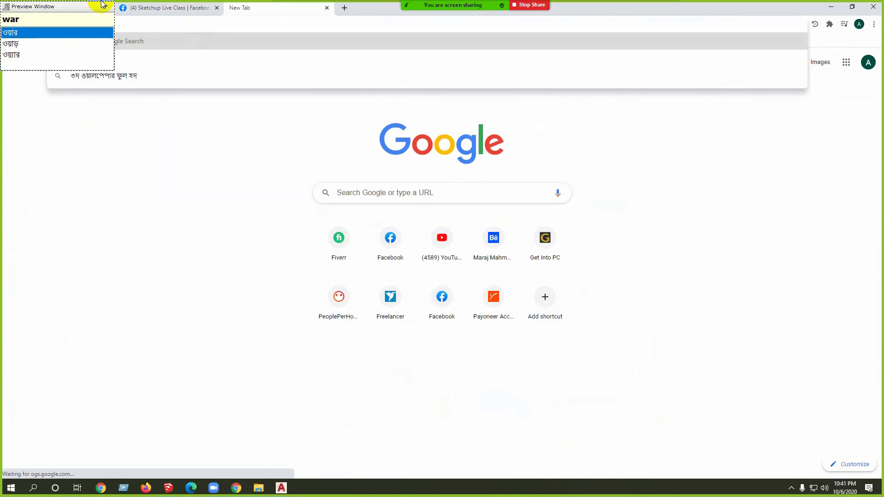
{"action": "key", "text": "Escape"}
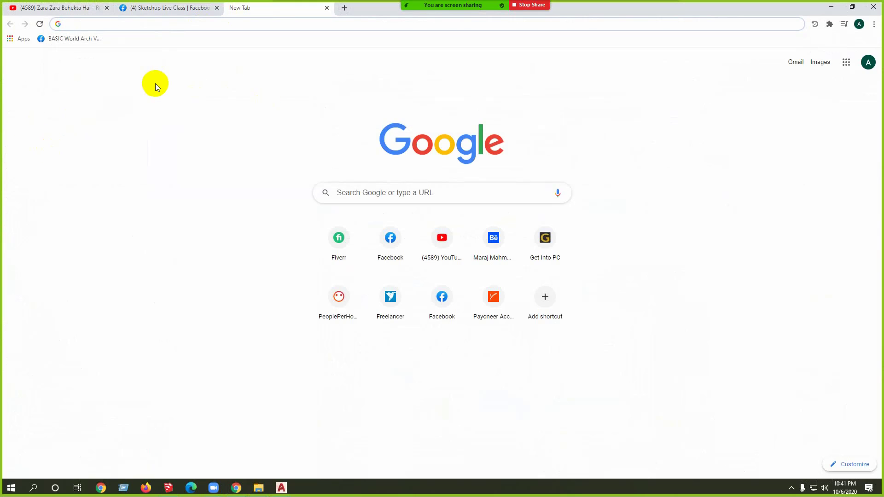
{"action": "type", "text": "3d"}
{"action": "key", "text": "Return"}
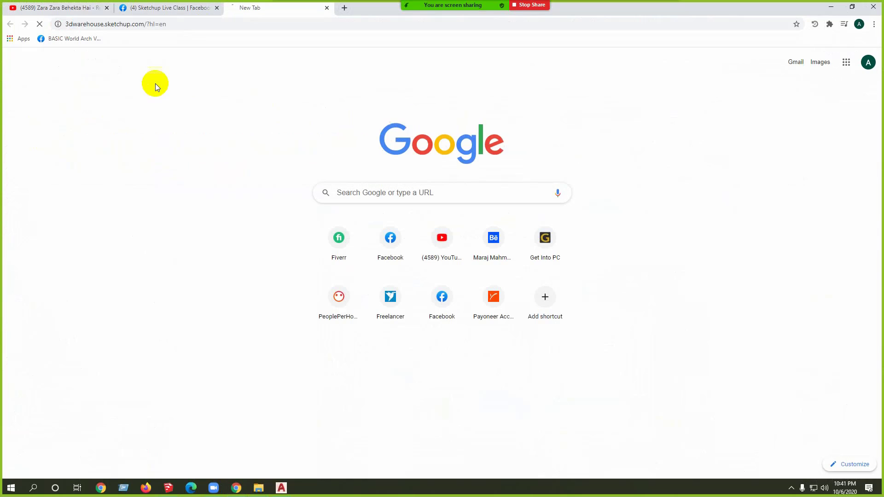
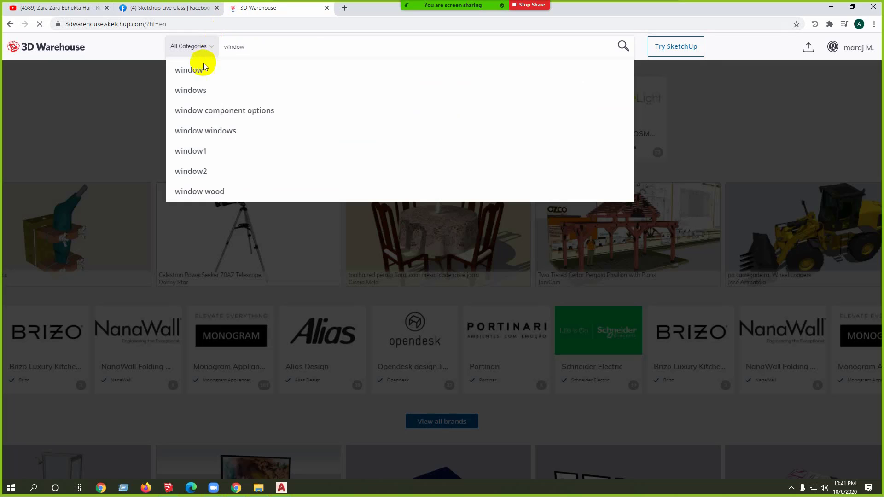
Step: Search the 3D Warehouse website for "window"
{"action": "left_click", "coordinate": [198, 69]}
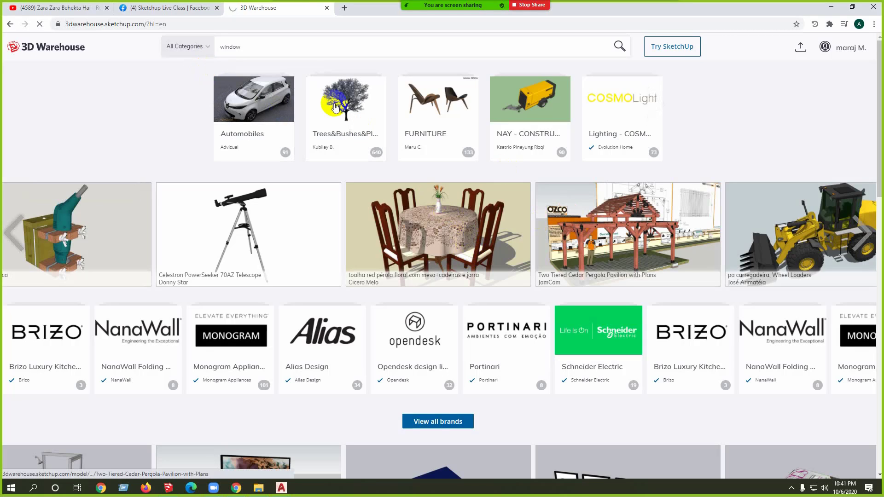
{"action": "left_click", "coordinate": [388, 287]}
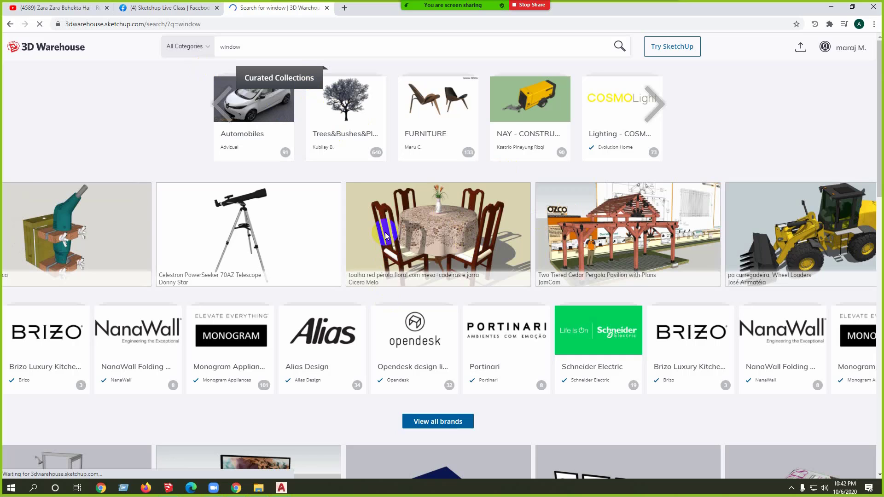
{"action": "scroll", "coordinate": [385, 233], "scroll_direction": "down", "scroll_amount": 5}
{"action": "scroll", "coordinate": [359, 216], "scroll_direction": "up", "scroll_amount": 5}
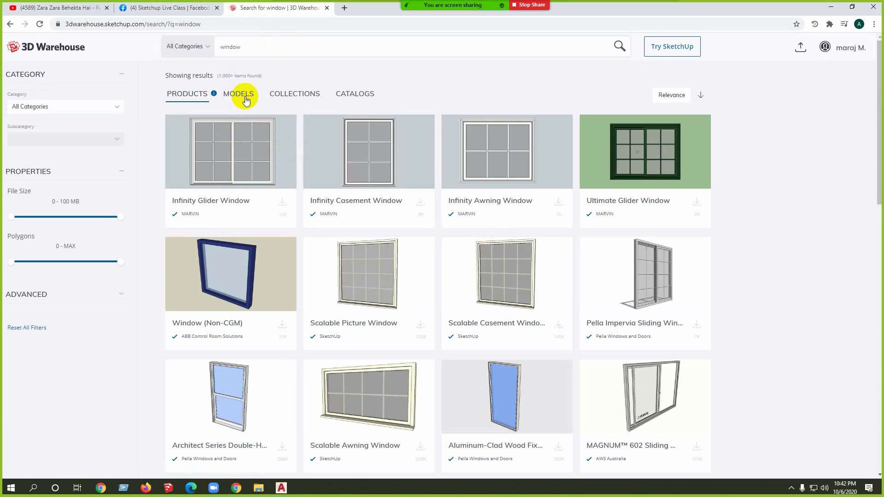
Step: Find MARVIN's Infinity Insert Glider Window among the product results and download it as a SketchUp model
{"action": "scroll", "coordinate": [314, 241], "scroll_direction": "down", "scroll_amount": 4}
{"action": "scroll", "coordinate": [310, 244], "scroll_direction": "down", "scroll_amount": 4}
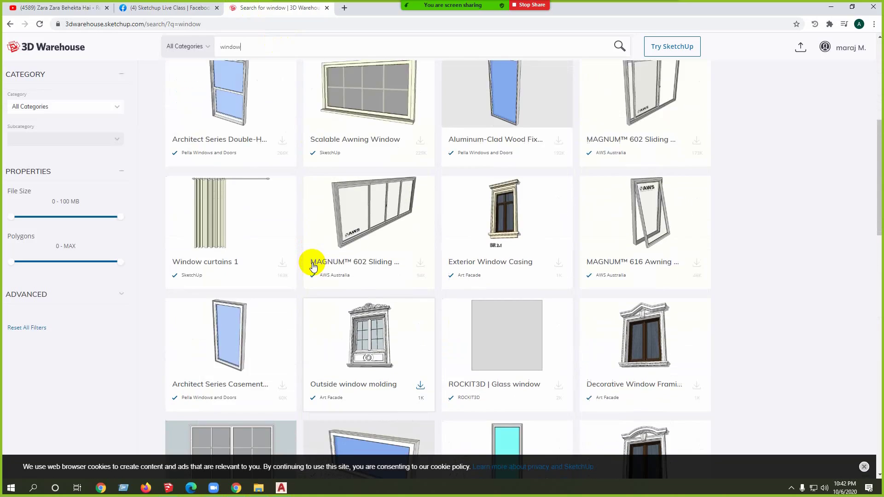
{"action": "scroll", "coordinate": [313, 263], "scroll_direction": "down", "scroll_amount": 3}
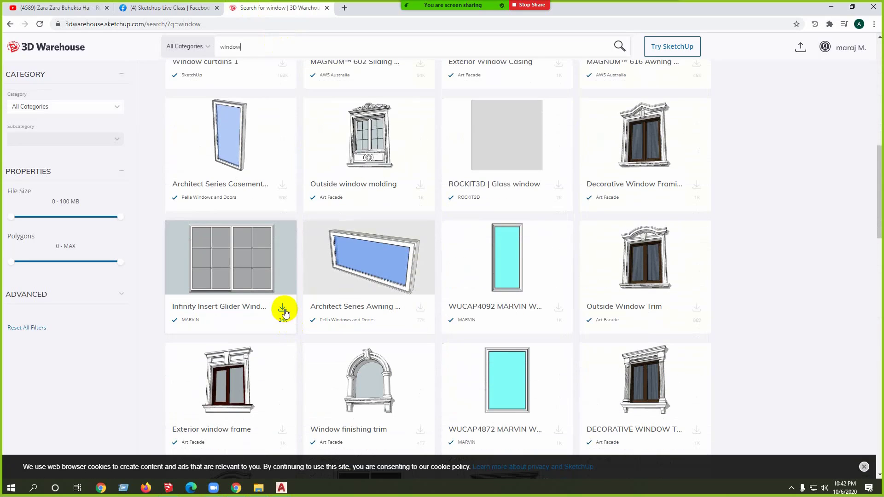
{"action": "left_click", "coordinate": [283, 309]}
{"action": "left_click", "coordinate": [256, 351]}
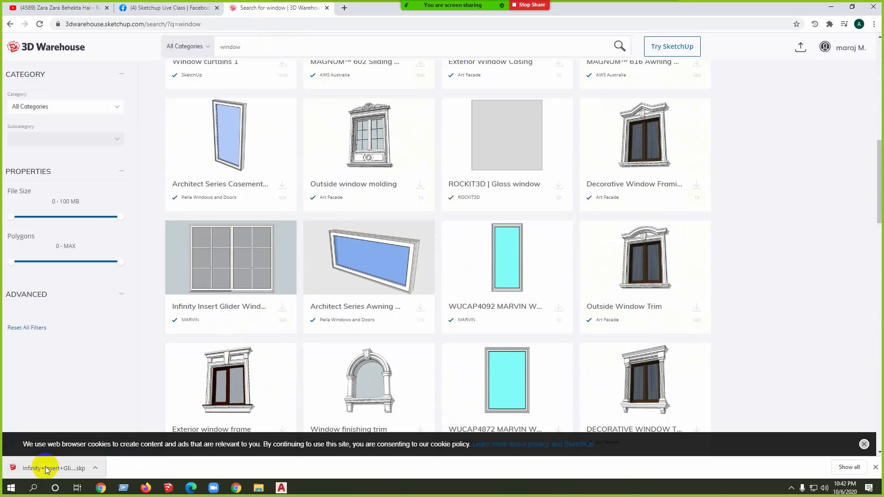
Step: Place the downloaded glider window upright by the front wall in the SketchUp model, and close the 3D Warehouse window
{"action": "mouse_move", "coordinate": [127, 487]}
{"action": "left_mouse_down"}
{"action": "mouse_move", "coordinate": [168, 487]}
{"action": "mouse_move", "coordinate": [139, 385]}
{"action": "left_mouse_up"}
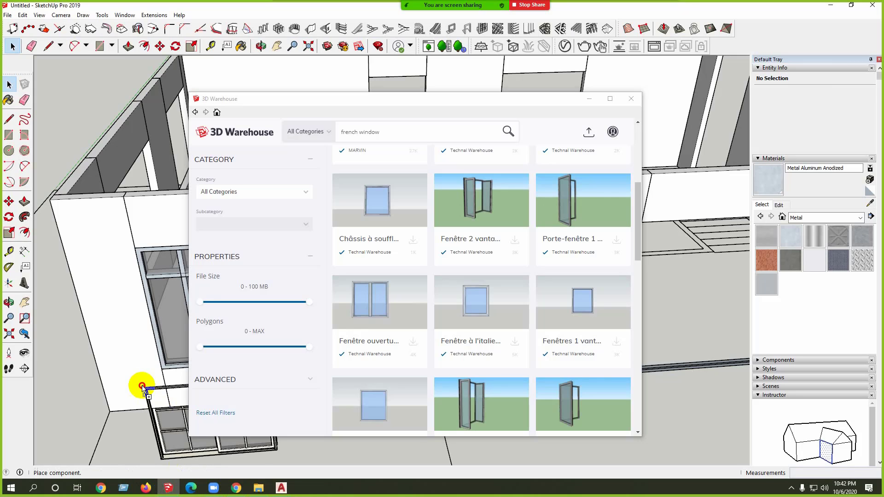
{"action": "left_click", "coordinate": [631, 98]}
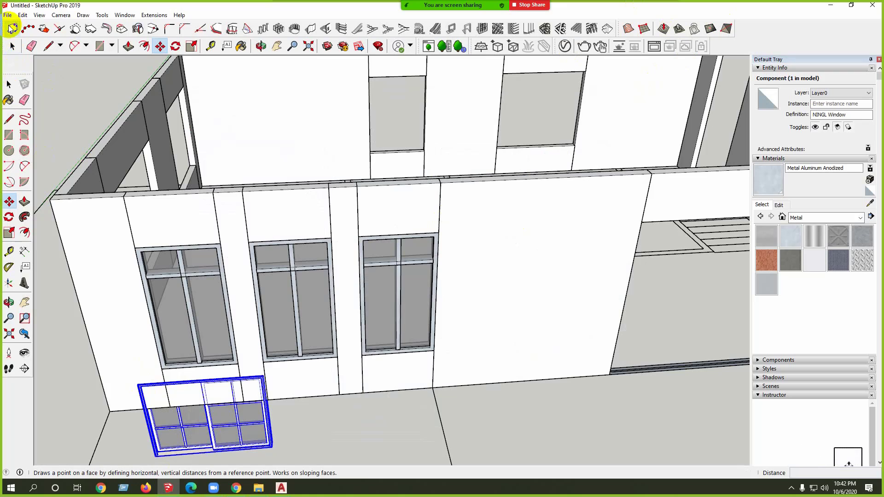
Step: Import Infinity+Insert+Glider+Window.skp from Downloads as a SketchUp file and place it on the ground in front of the house
{"action": "left_click", "coordinate": [22, 15]}
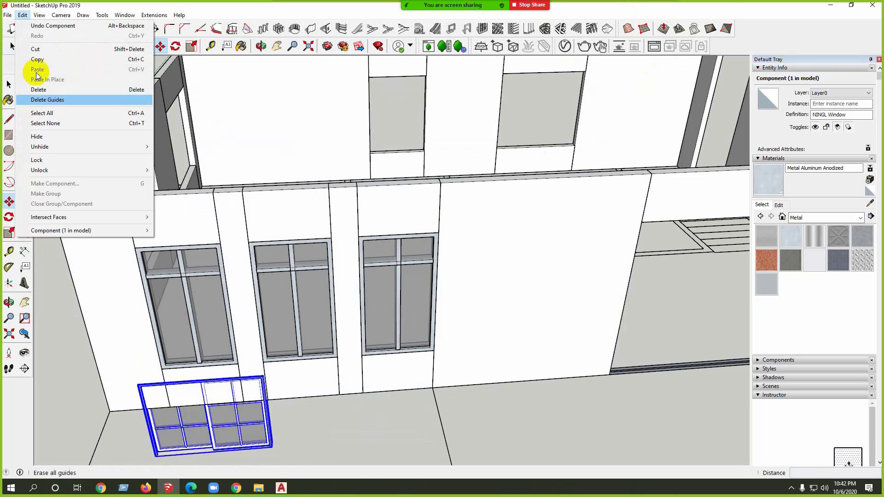
{"action": "left_click", "coordinate": [9, 16]}
{"action": "left_click", "coordinate": [9, 15]}
{"action": "left_click", "coordinate": [47, 156]}
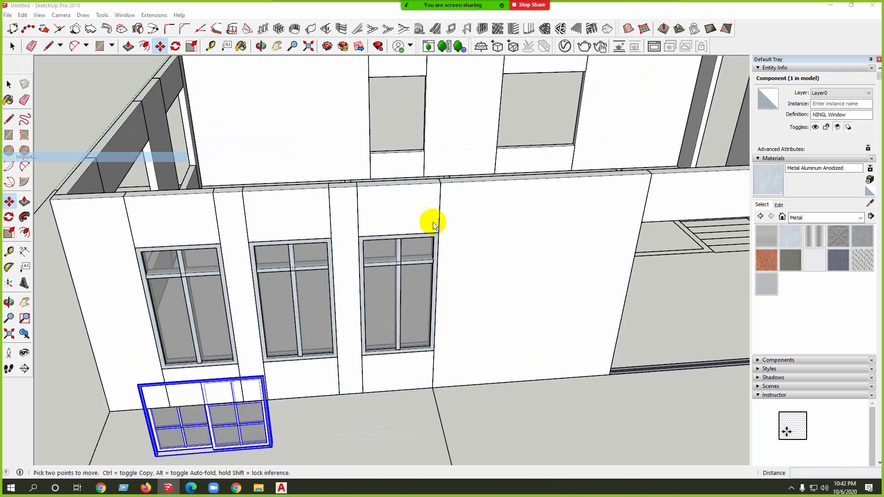
{"action": "left_click", "coordinate": [554, 286]}
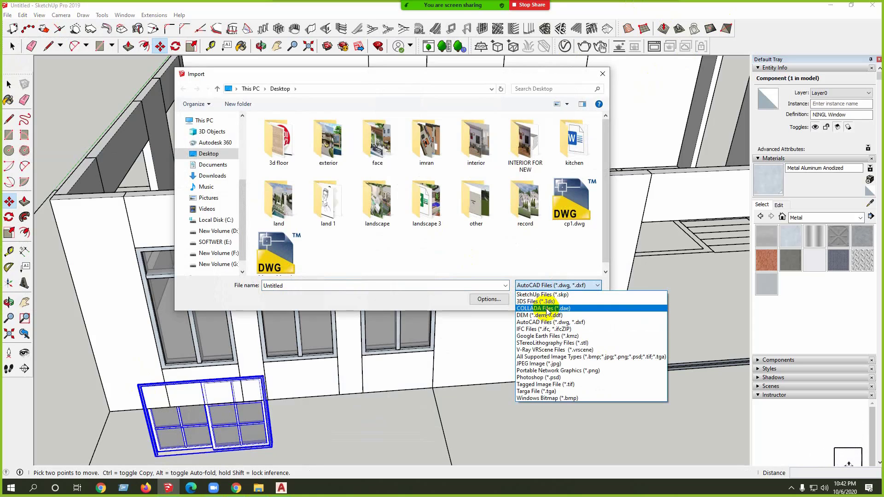
{"action": "left_click", "coordinate": [554, 297]}
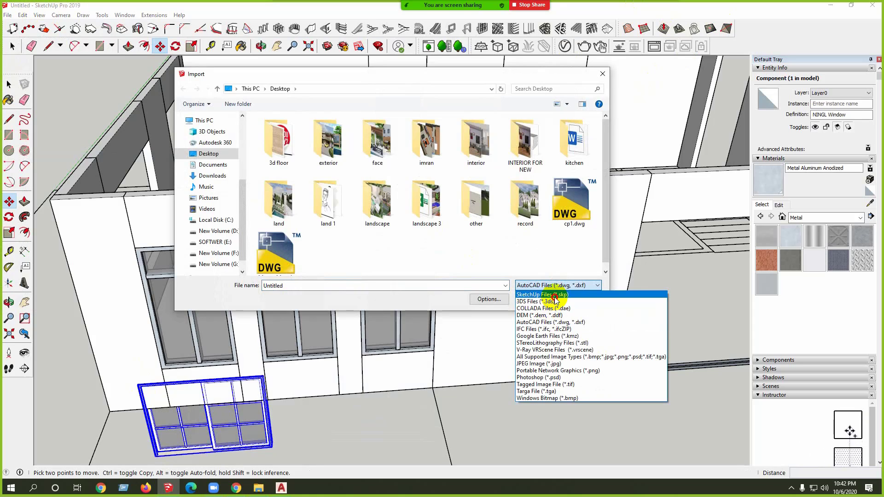
{"action": "left_click", "coordinate": [218, 163]}
{"action": "left_click", "coordinate": [214, 175]}
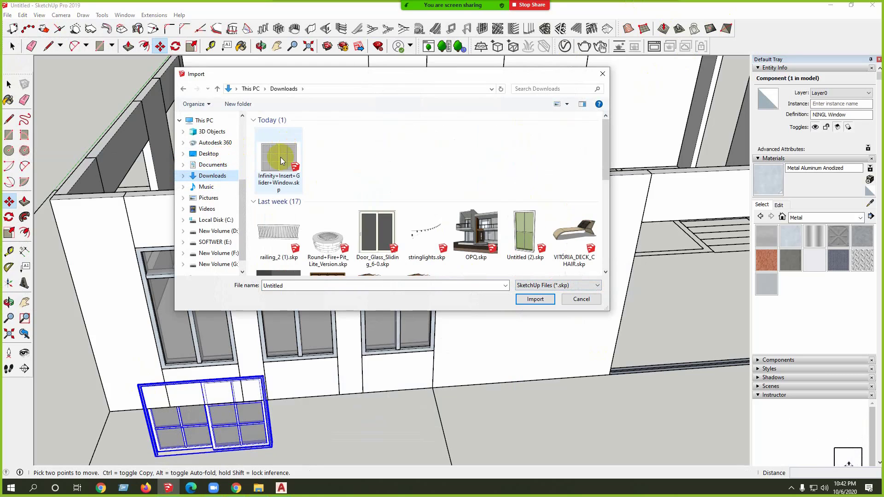
{"action": "double_click", "coordinate": [272, 174]}
{"action": "scroll", "coordinate": [406, 285], "scroll_direction": "down", "scroll_amount": 3}
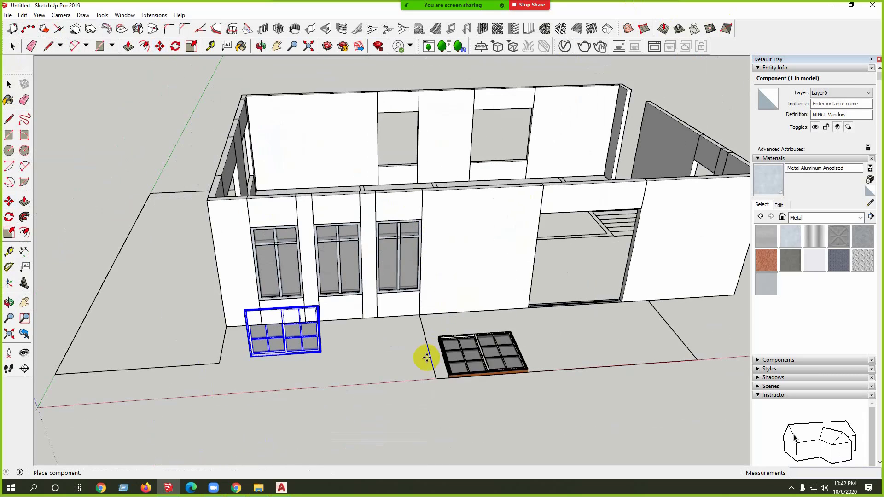
{"action": "left_click", "coordinate": [350, 369]}
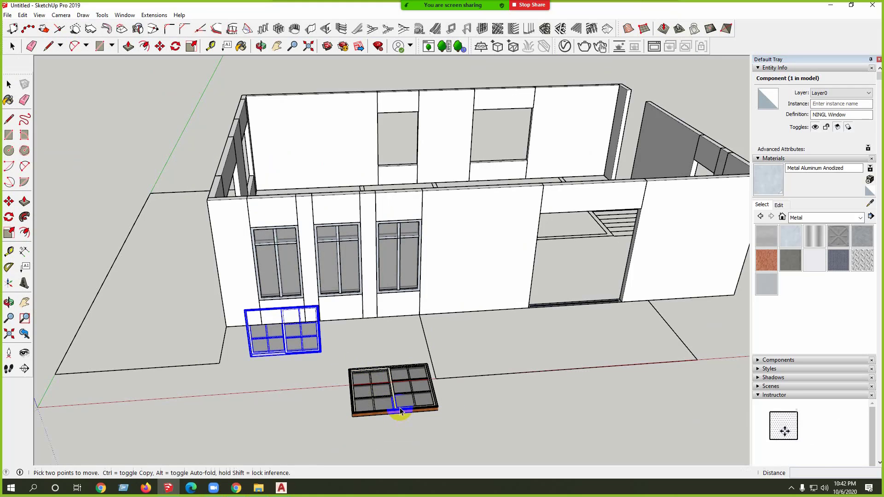
Step: Delete the second glider window lying on the ground and select the upright one by the front wall
{"action": "key", "text": "space"}
{"action": "left_click", "coordinate": [395, 409]}
{"action": "key", "text": "Delete"}
{"action": "scroll", "coordinate": [249, 330], "scroll_direction": "up", "scroll_amount": 3}
{"action": "left_click", "coordinate": [250, 330]}
{"action": "scroll", "coordinate": [263, 330], "scroll_direction": "up", "scroll_amount": 2}
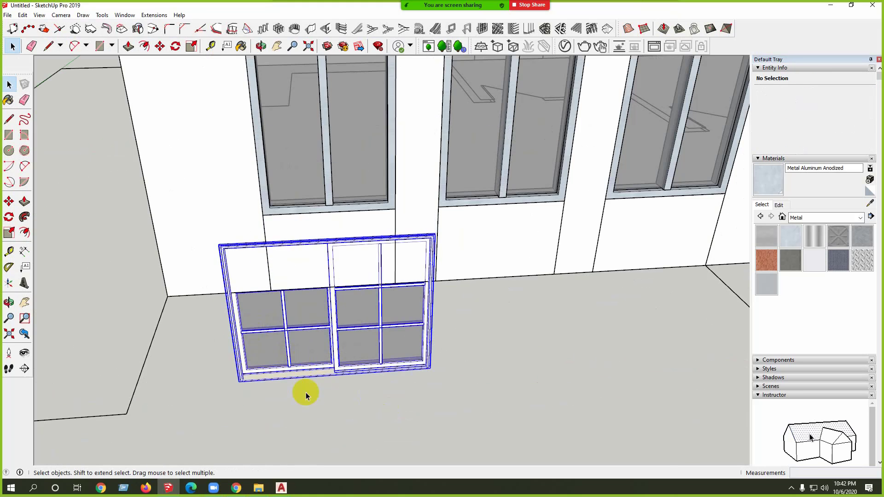
Step: Try to move the upright glider window by its upper corner toward the side wall openings
{"action": "middle_click_drag", "start_coordinate": [306, 394], "coordinate": [445, 327]}
{"action": "scroll", "coordinate": [445, 327], "scroll_direction": "down", "scroll_amount": 3}
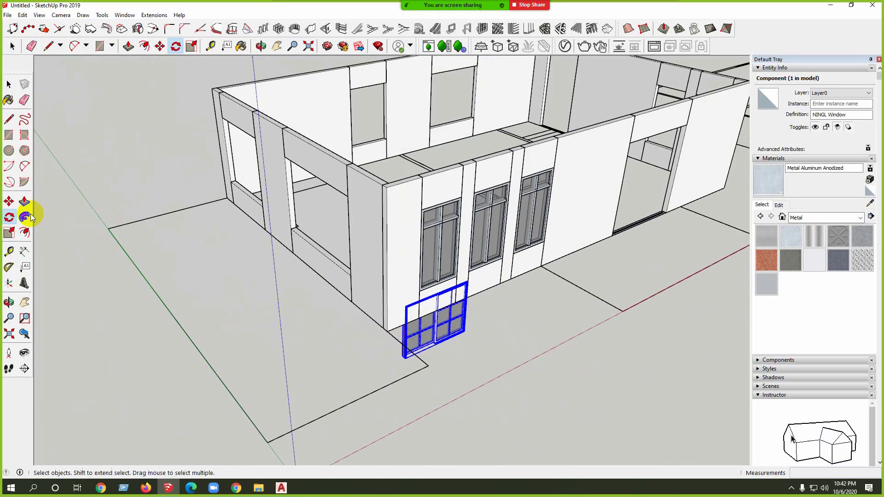
{"action": "left_click", "coordinate": [10, 215]}
{"action": "left_click", "coordinate": [9, 201]}
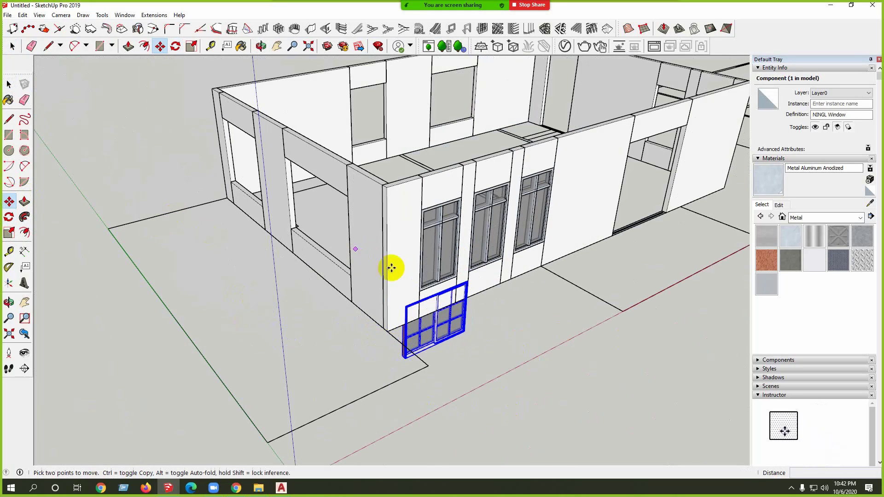
{"action": "left_click", "coordinate": [404, 305]}
{"action": "middle_click_drag", "start_coordinate": [247, 124], "coordinate": [289, 170]}
{"action": "left_click", "coordinate": [496, 305]}
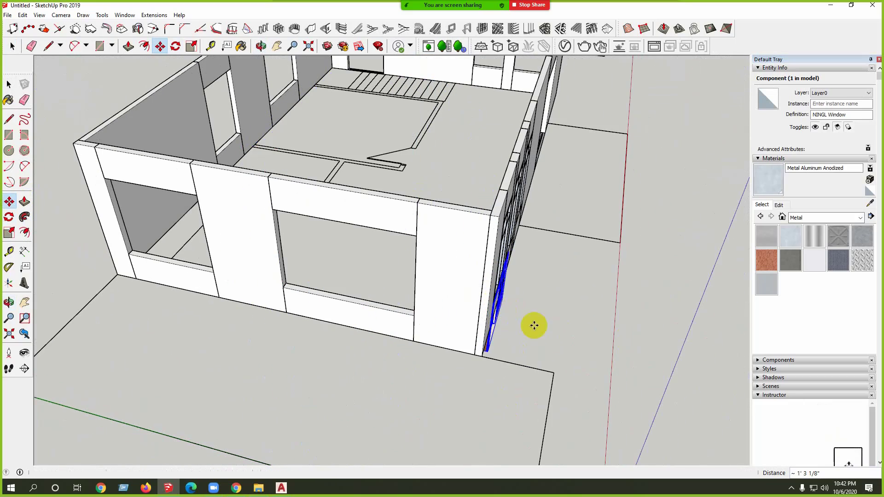
{"action": "middle_click_drag", "start_coordinate": [456, 344], "coordinate": [180, 319]}
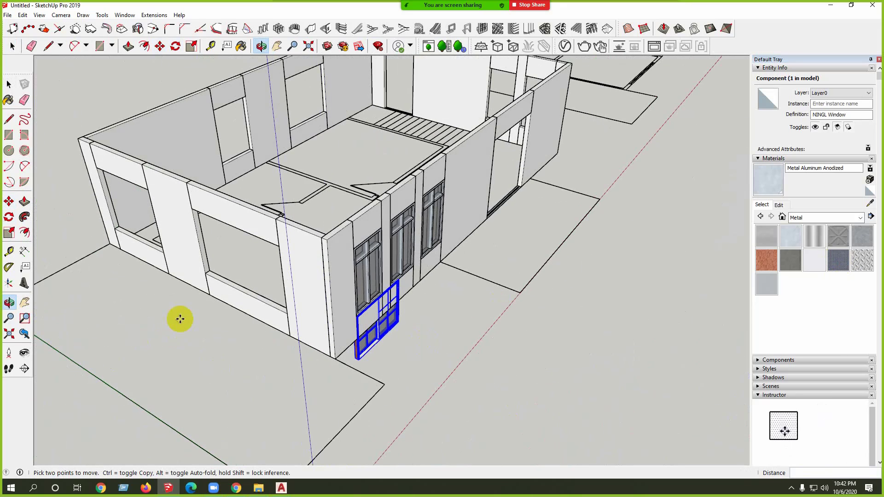
Step: Rotate the glider window 90 degrees on the ground plane so that it runs parallel to the side wall
{"action": "left_click", "coordinate": [8, 217]}
{"action": "scroll", "coordinate": [415, 444], "scroll_direction": "up", "scroll_amount": 5}
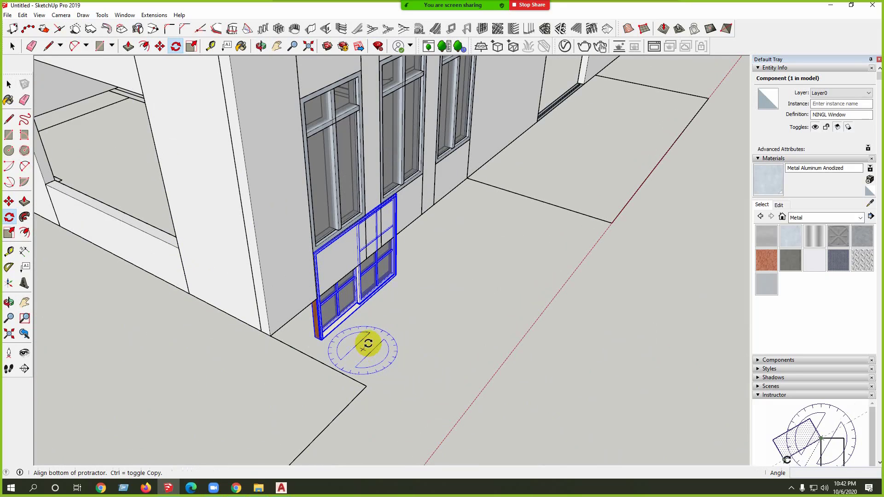
{"action": "left_click", "coordinate": [402, 310]}
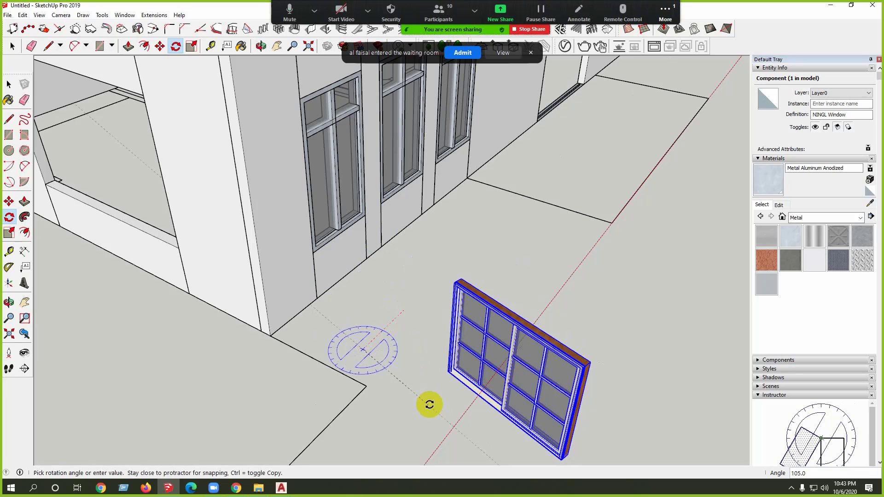
{"action": "left_click", "coordinate": [430, 396]}
{"action": "left_click", "coordinate": [457, 49]}
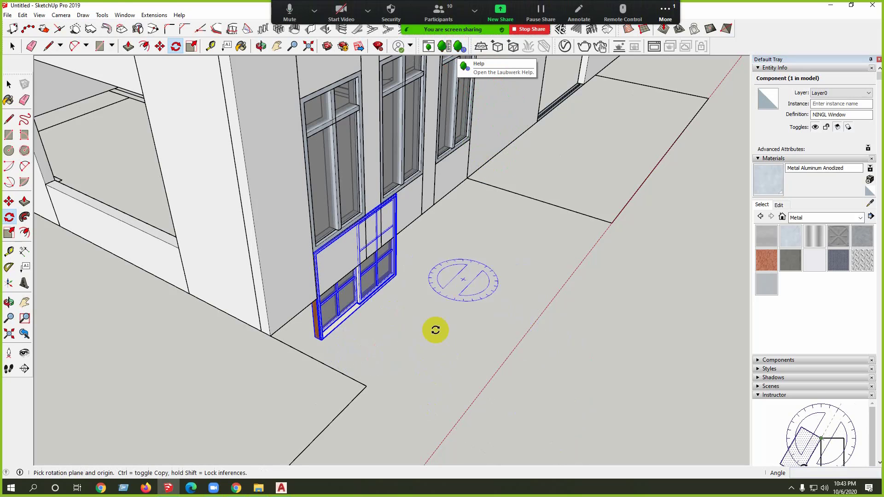
{"action": "left_click", "coordinate": [432, 326]}
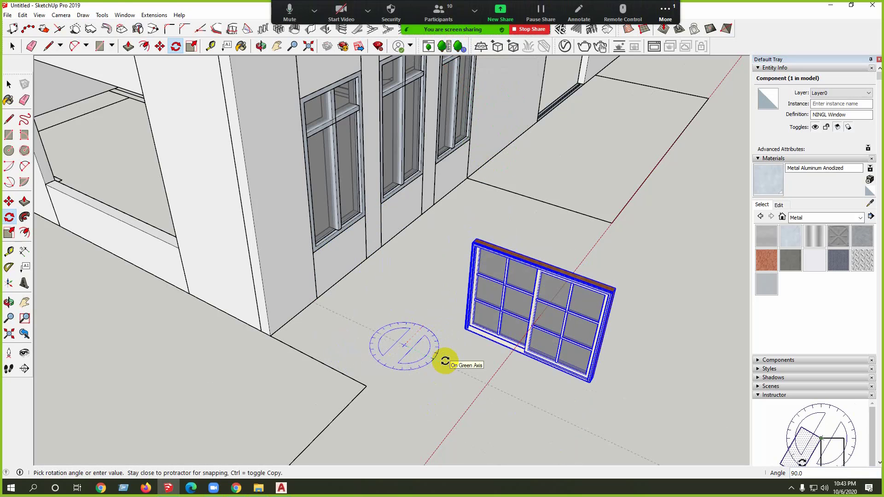
{"action": "key", "text": "Escape"}
{"action": "key", "text": "space"}
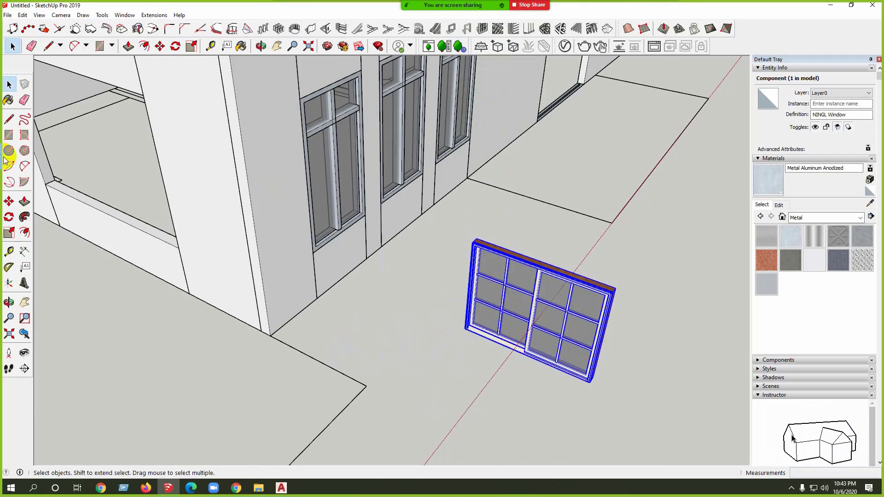
Step: Move the glider window by its outer upper corner to the upper corner of the side wall's window opening
{"action": "left_click", "coordinate": [9, 202]}
{"action": "scroll", "coordinate": [653, 292], "scroll_direction": "up", "scroll_amount": 10}
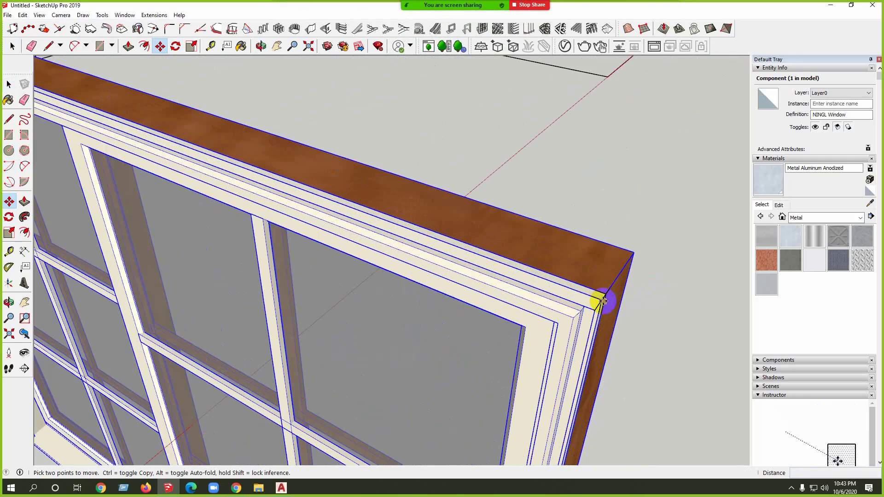
{"action": "scroll", "coordinate": [507, 306], "scroll_direction": "down", "scroll_amount": 3}
{"action": "middle_click_drag", "start_coordinate": [507, 306], "coordinate": [676, 360]}
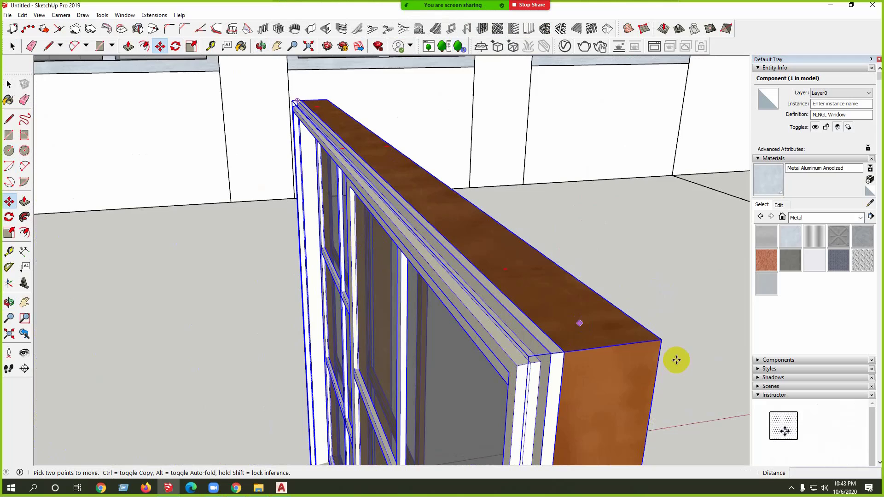
{"action": "left_click", "coordinate": [661, 339]}
{"action": "scroll", "coordinate": [661, 339], "scroll_direction": "down", "scroll_amount": 6}
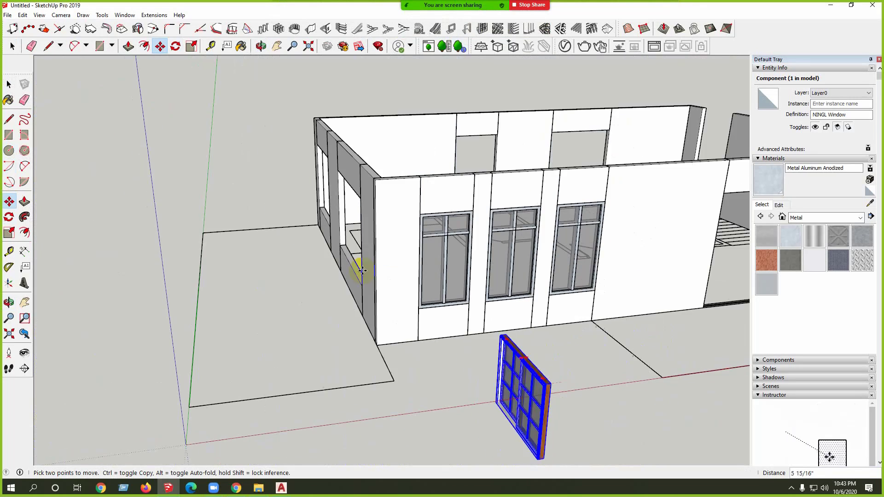
{"action": "scroll", "coordinate": [342, 176], "scroll_direction": "up", "scroll_amount": 10}
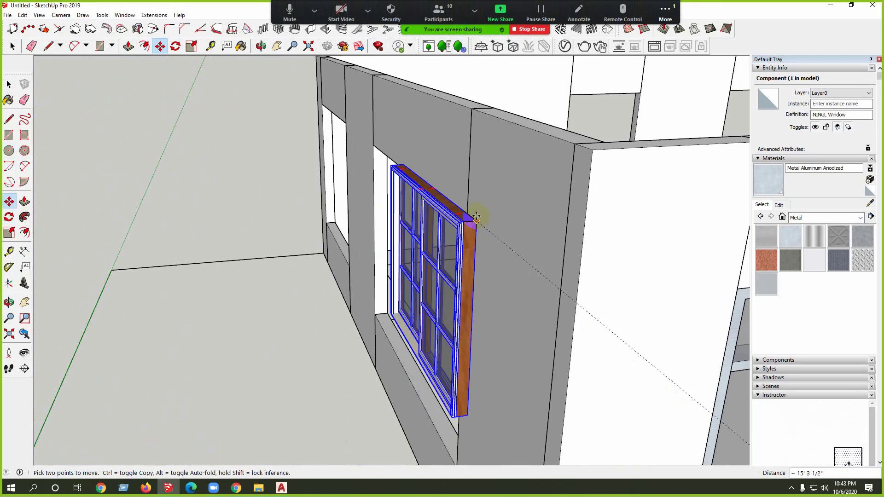
{"action": "left_click", "coordinate": [466, 219]}
{"action": "middle_click_drag", "start_coordinate": [466, 219], "coordinate": [552, 288]}
{"action": "scroll", "coordinate": [552, 287], "scroll_direction": "down", "scroll_amount": 5}
{"action": "scroll", "coordinate": [523, 283], "scroll_direction": "up", "scroll_amount": 8}
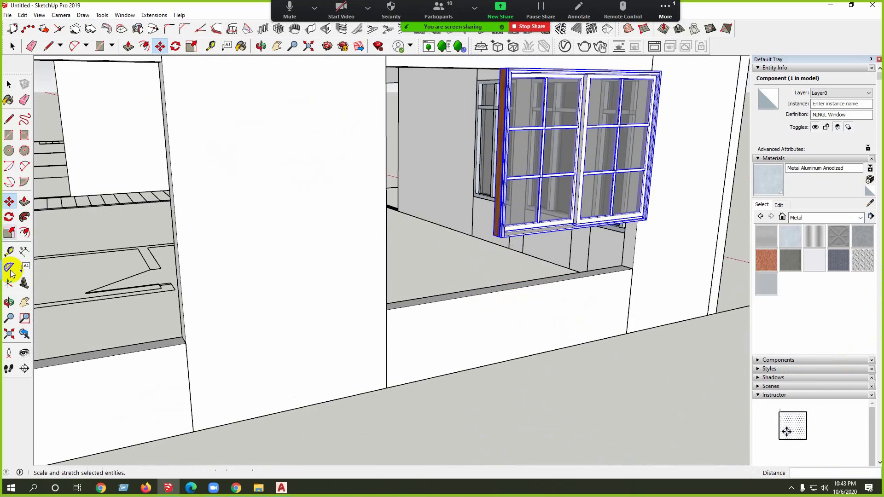
{"action": "left_click", "coordinate": [14, 234]}
{"action": "scroll", "coordinate": [479, 256], "scroll_direction": "up", "scroll_amount": 5}
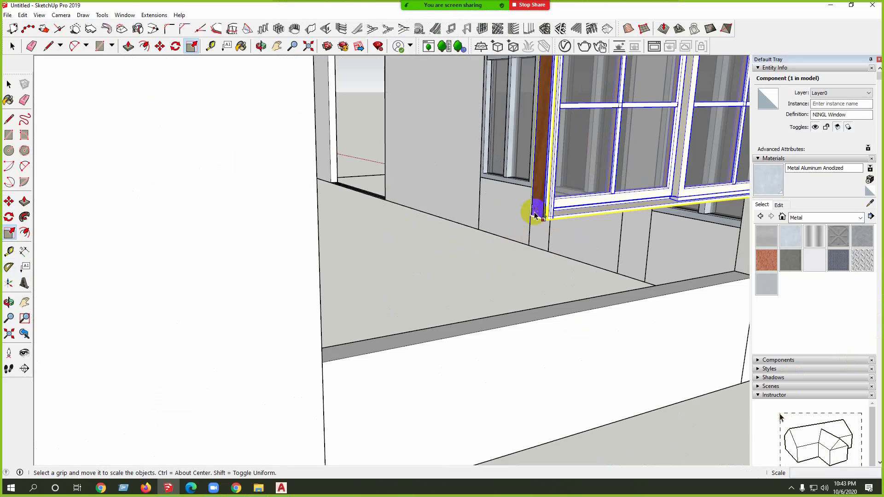
{"action": "middle_click_drag", "start_coordinate": [545, 219], "coordinate": [381, 302]}
{"action": "scroll", "coordinate": [415, 299], "scroll_direction": "down", "scroll_amount": 3}
{"action": "scroll", "coordinate": [391, 302], "scroll_direction": "up", "scroll_amount": 2}
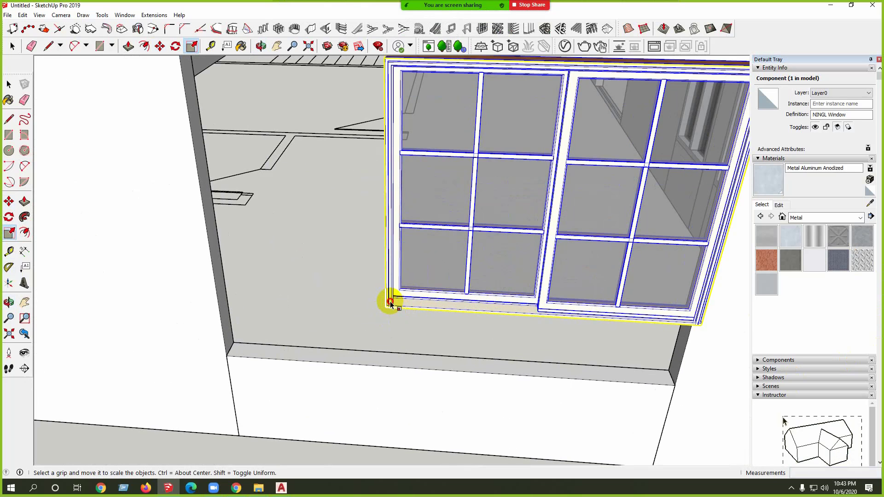
{"action": "key", "text": "space"}
{"action": "left_click", "coordinate": [15, 237]}
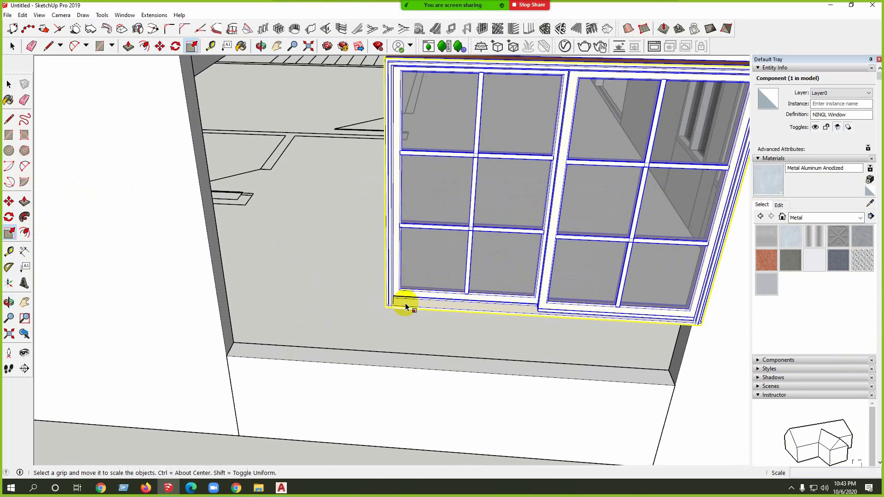
{"action": "middle_click_drag", "start_coordinate": [389, 316], "coordinate": [524, 295]}
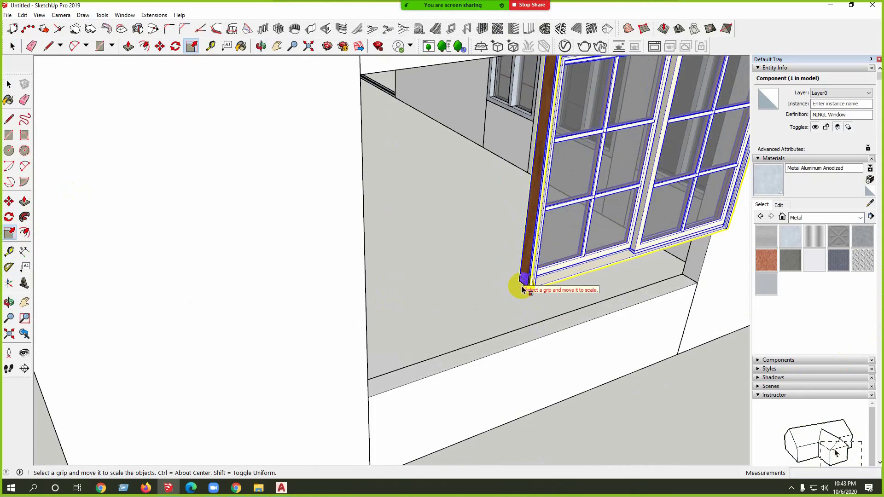
{"action": "scroll", "coordinate": [529, 286], "scroll_direction": "up", "scroll_amount": 4}
{"action": "scroll", "coordinate": [509, 309], "scroll_direction": "down", "scroll_amount": 8}
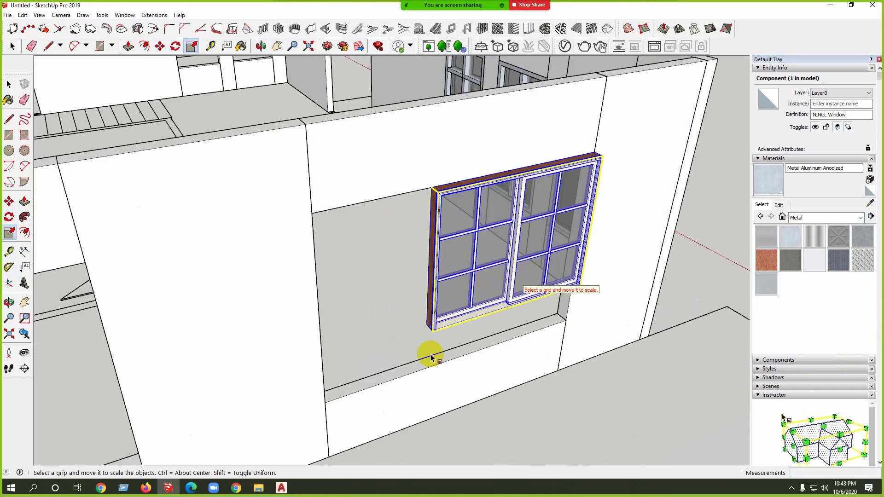
{"action": "scroll", "coordinate": [464, 300], "scroll_direction": "down", "scroll_amount": 5}
{"action": "key", "text": "space"}
Step: Explode the glider window component in the side wall and make a group of its separate entities
{"action": "right_click", "coordinate": [455, 295]}
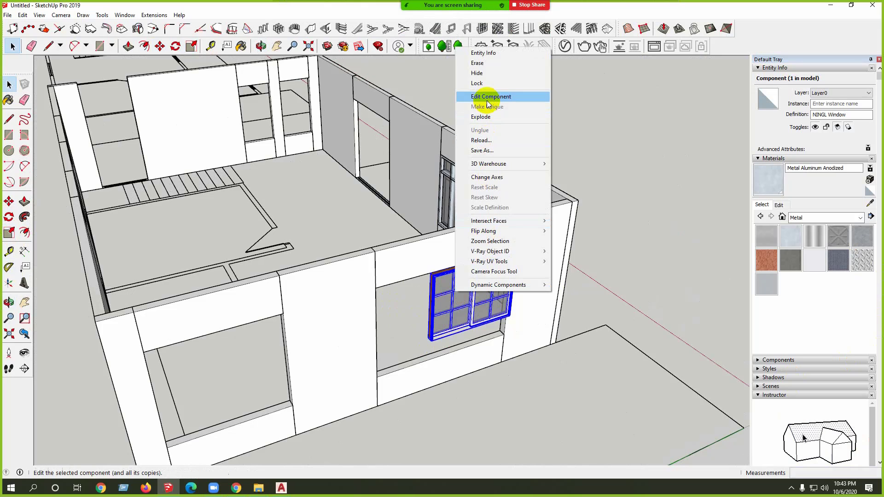
{"action": "left_click", "coordinate": [484, 118]}
{"action": "scroll", "coordinate": [466, 296], "scroll_direction": "up", "scroll_amount": 6}
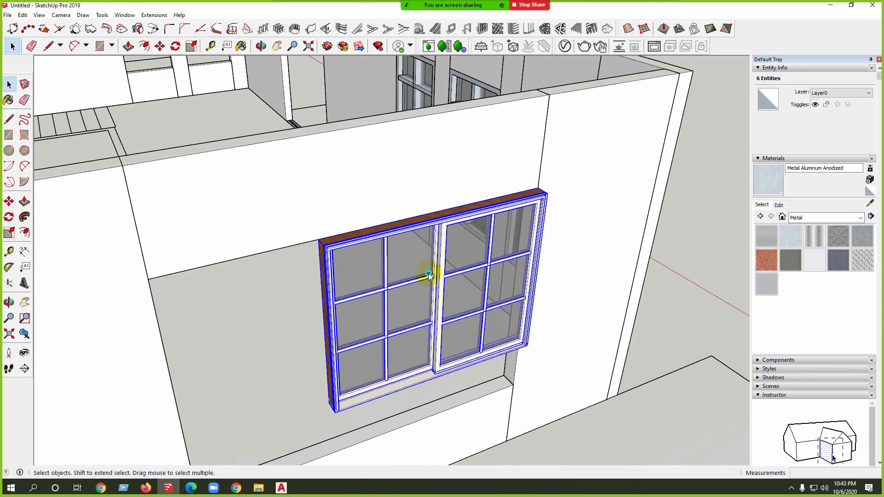
{"action": "right_click", "coordinate": [430, 272]}
{"action": "left_click", "coordinate": [459, 363]}
{"action": "scroll", "coordinate": [421, 282], "scroll_direction": "down", "scroll_amount": 3}
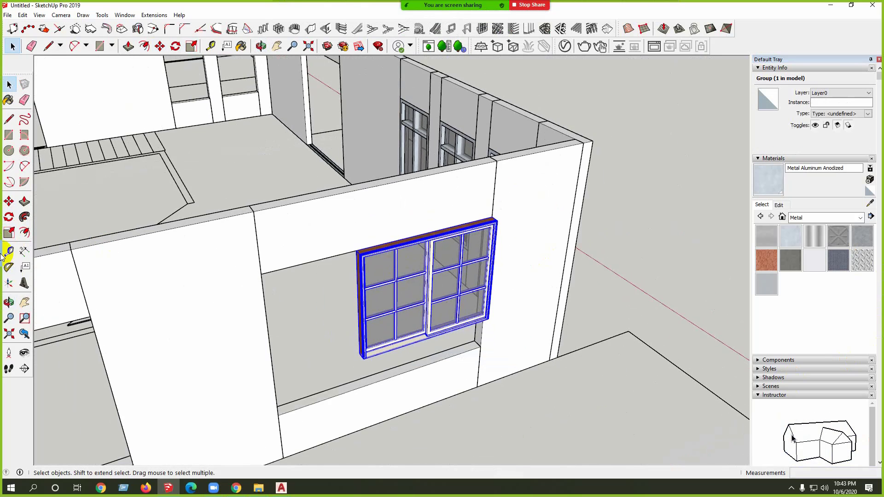
Step: Try to scale the glider window group from its lower corner to the opposite lower corner of the side wall opening
{"action": "left_click", "coordinate": [8, 233]}
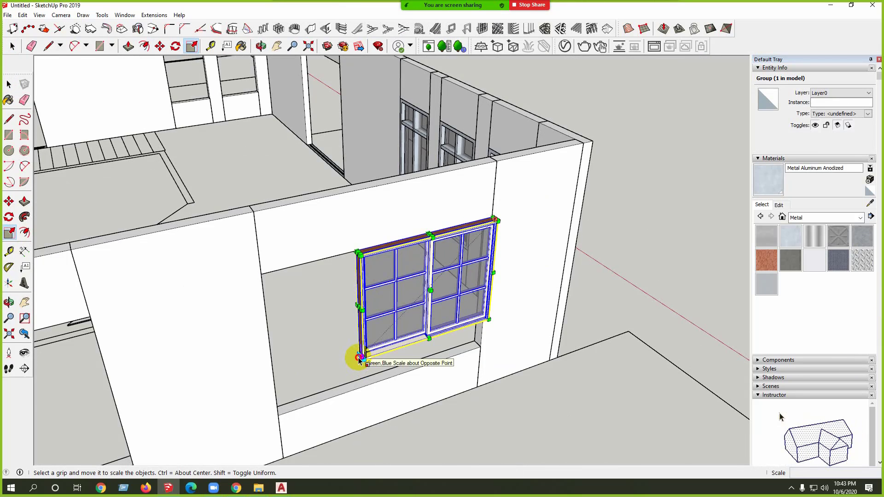
{"action": "left_click", "coordinate": [359, 358]}
{"action": "scroll", "coordinate": [359, 357], "scroll_direction": "up", "scroll_amount": 3}
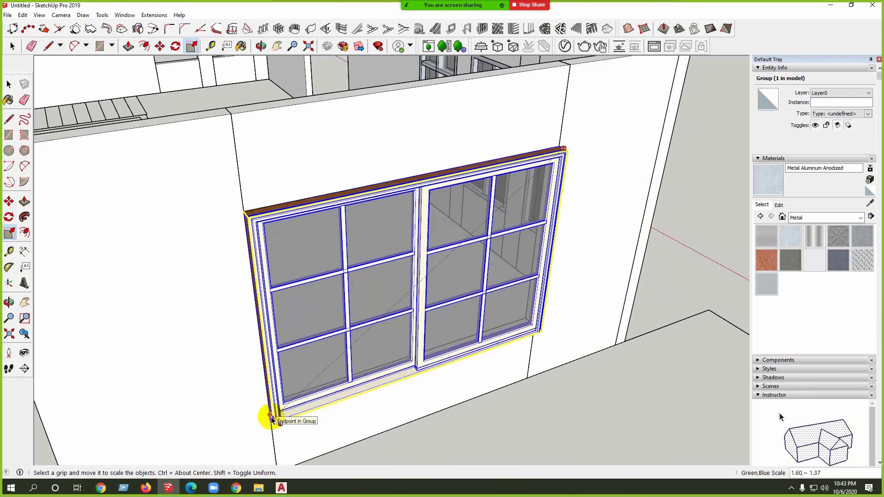
{"action": "left_click", "coordinate": [271, 416]}
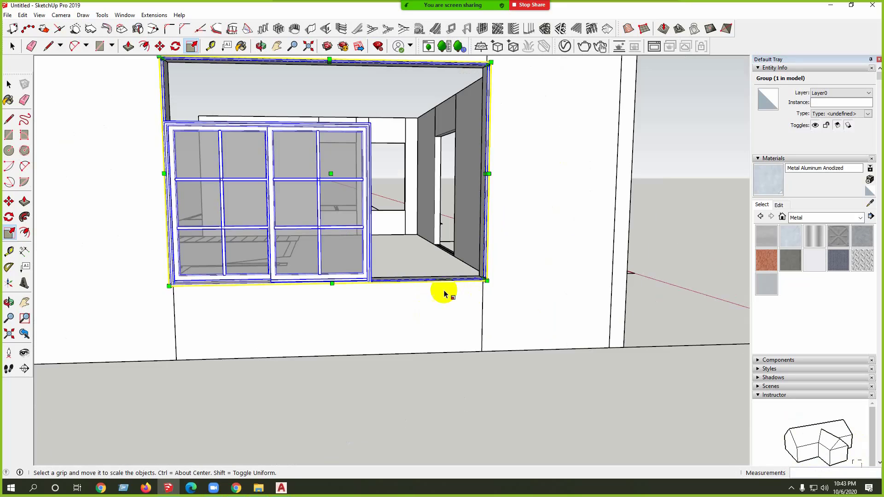
{"action": "middle_click_drag", "start_coordinate": [399, 278], "coordinate": [375, 382]}
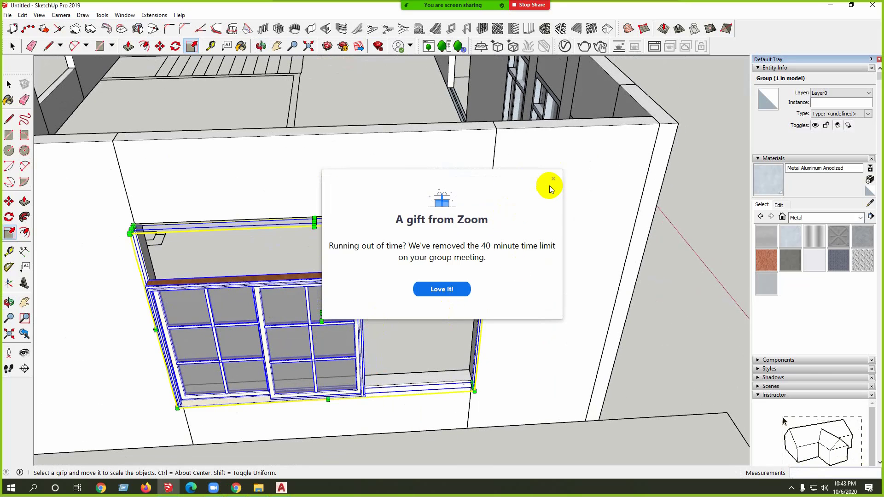
{"action": "left_click", "coordinate": [553, 179]}
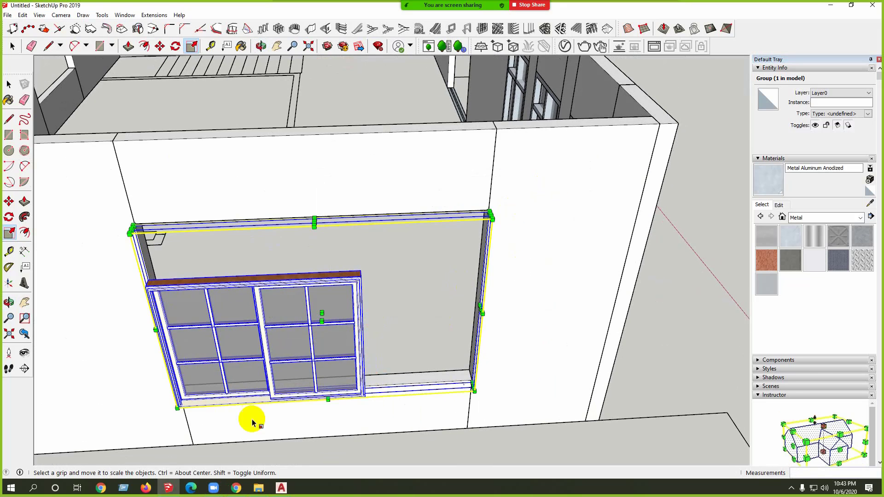
{"action": "scroll", "coordinate": [379, 310], "scroll_direction": "down", "scroll_amount": 2}
{"action": "middle_click_drag", "start_coordinate": [379, 311], "coordinate": [381, 343]}
{"action": "scroll", "coordinate": [377, 322], "scroll_direction": "up", "scroll_amount": 3}
{"action": "scroll", "coordinate": [441, 326], "scroll_direction": "up", "scroll_amount": 3}
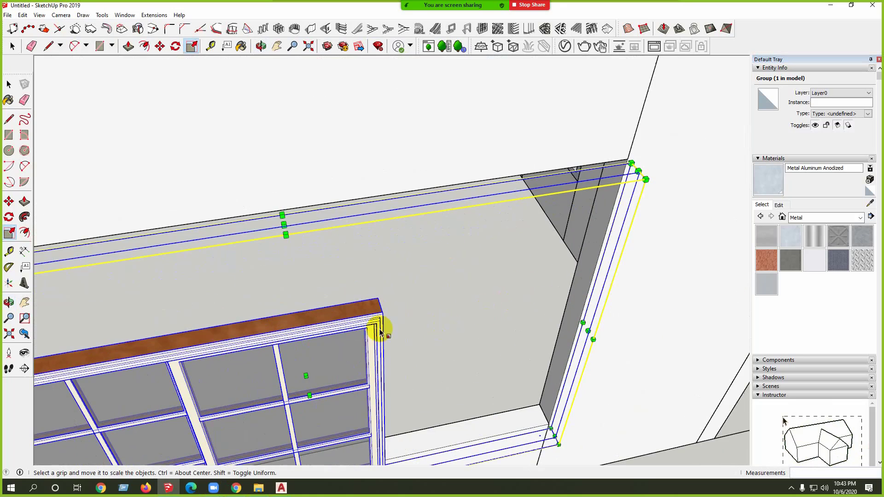
{"action": "scroll", "coordinate": [380, 318], "scroll_direction": "down", "scroll_amount": 3}
{"action": "key", "text": "Escape"}
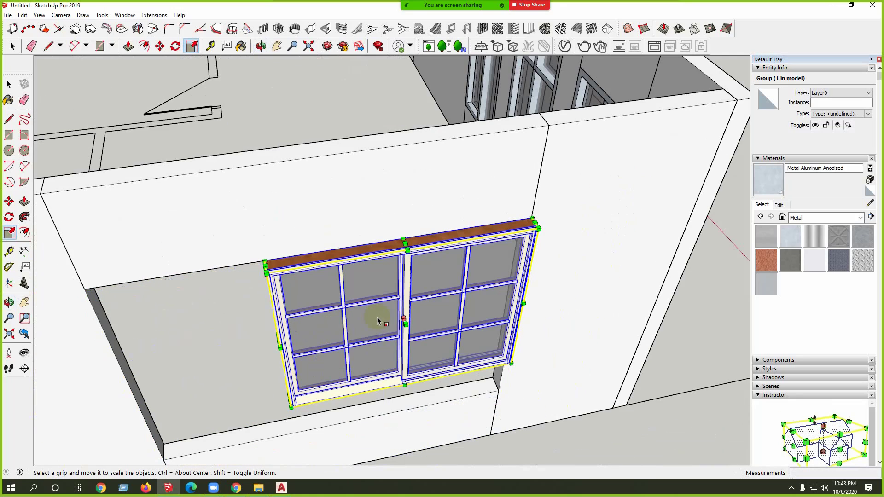
{"action": "key", "text": "space"}
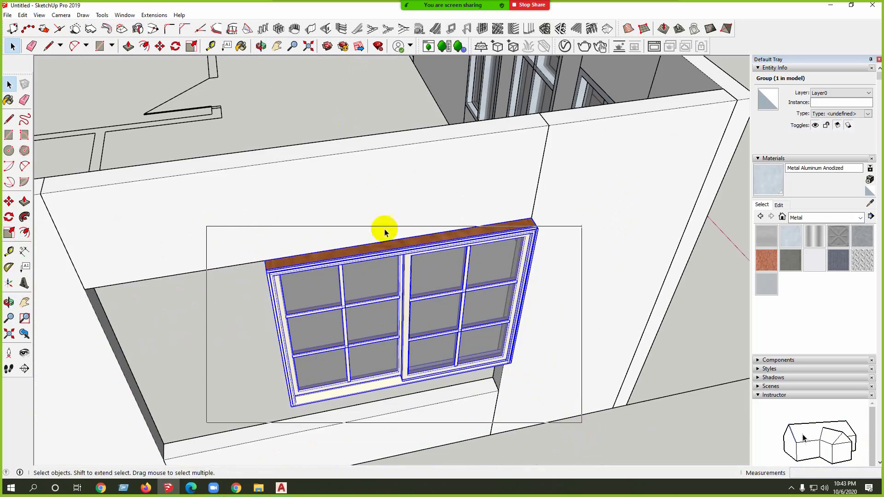
{"action": "middle_click_drag", "start_coordinate": [385, 231], "coordinate": [228, 138]}
{"action": "left_click", "coordinate": [228, 138]}
{"action": "scroll", "coordinate": [259, 202], "scroll_direction": "up", "scroll_amount": 5}
{"action": "left_click", "coordinate": [272, 199]}
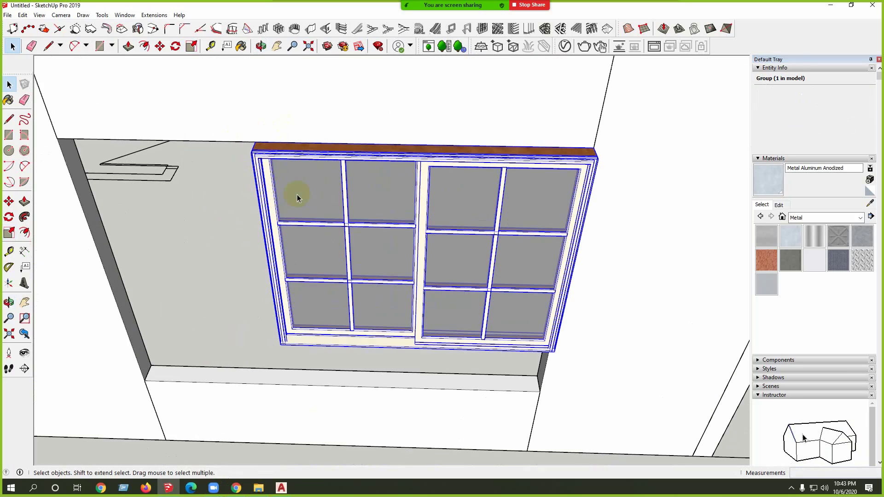
{"action": "right_click", "coordinate": [297, 195]}
{"action": "left_click", "coordinate": [339, 242]}
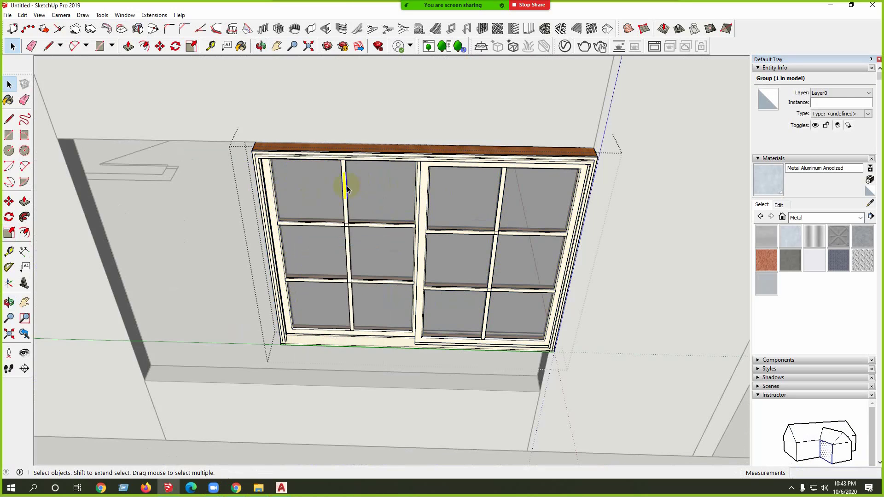
{"action": "left_click", "coordinate": [218, 301]}
Step: Select everything around the lower part of the glider window and make a group of the selection
{"action": "left_click_drag", "start_coordinate": [540, 318], "coordinate": [563, 385]}
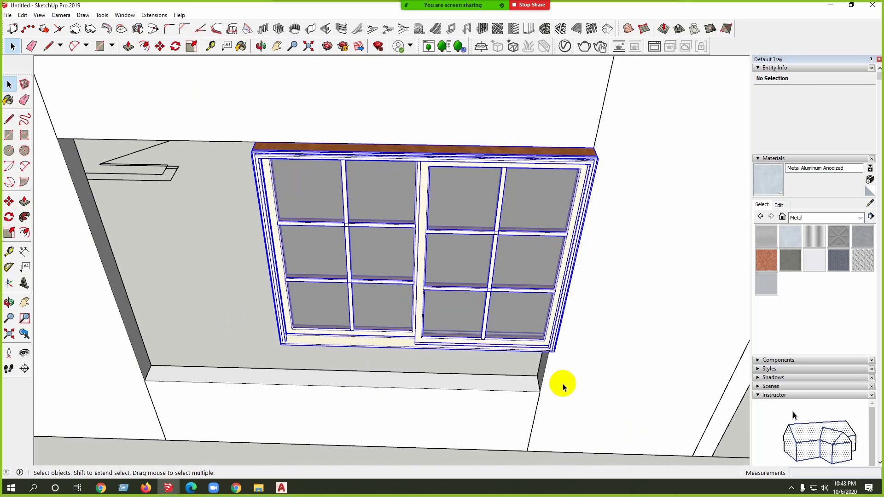
{"action": "right_click", "coordinate": [479, 250]}
{"action": "left_click", "coordinate": [515, 342]}
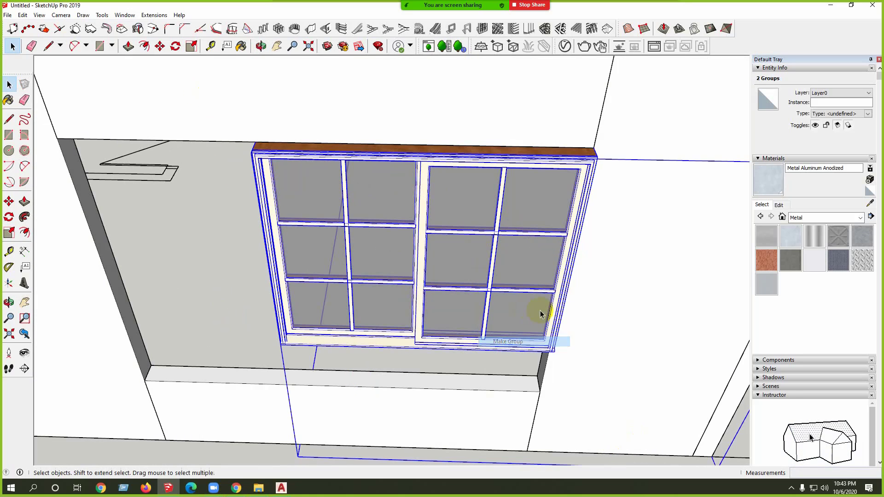
Step: Explode the group that joins the glider window with the wall panel beneath a front window
{"action": "scroll", "coordinate": [440, 342], "scroll_direction": "down", "scroll_amount": 3}
{"action": "middle_click_drag", "start_coordinate": [628, 369], "coordinate": [878, 380]}
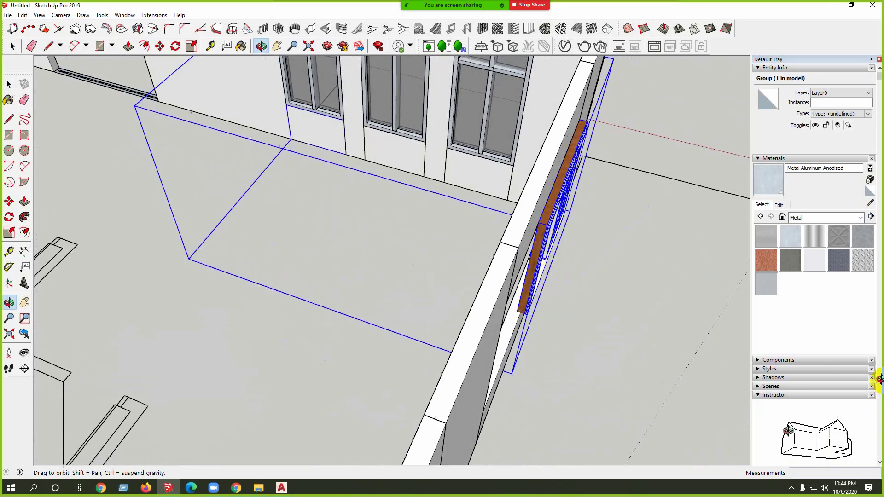
{"action": "mouse_move", "coordinate": [306, 479]}
{"action": "middle_mouse_down"}
{"action": "mouse_move", "coordinate": [266, 359]}
{"action": "mouse_move", "coordinate": [322, 236]}
{"action": "middle_mouse_up"}
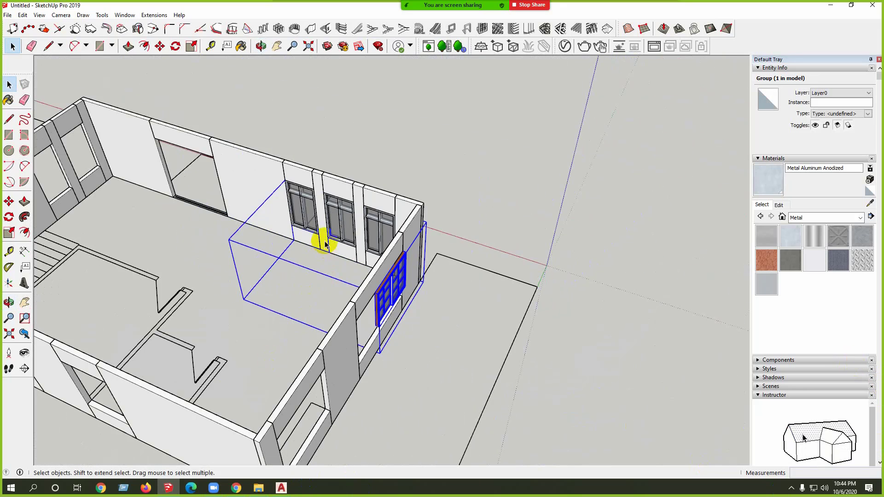
{"action": "scroll", "coordinate": [350, 267], "scroll_direction": "up", "scroll_amount": 5}
{"action": "right_click", "coordinate": [288, 243]}
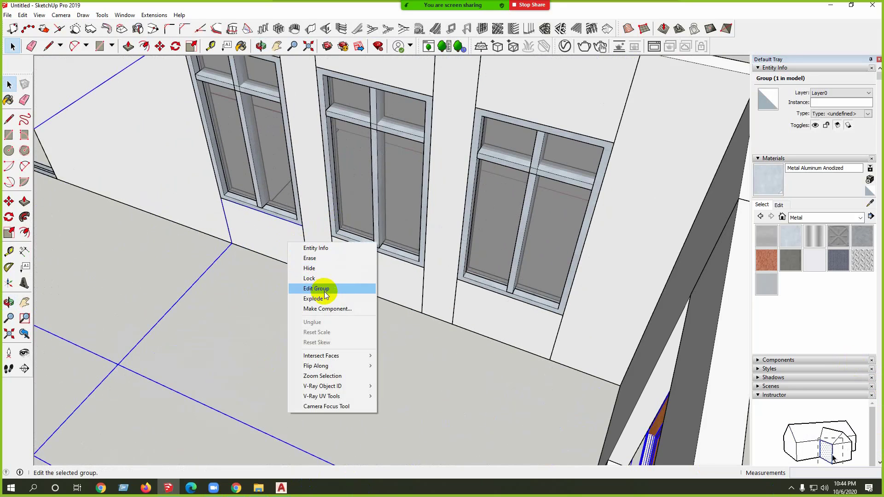
{"action": "left_click", "coordinate": [325, 299]}
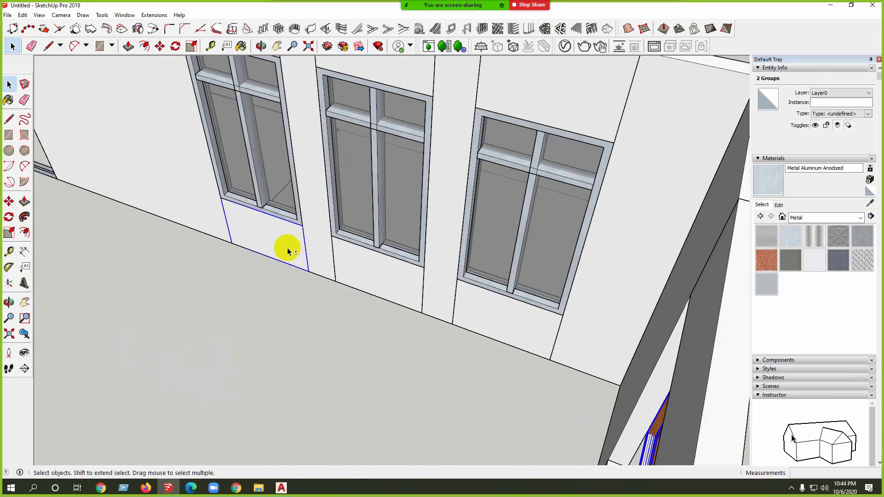
Step: Select only the glider window group and scale it by about 1.58 and 1.35 in green and blue to fill the side wall opening
{"action": "scroll", "coordinate": [276, 284], "scroll_direction": "down", "scroll_amount": 5}
{"action": "right_click", "coordinate": [464, 366]}
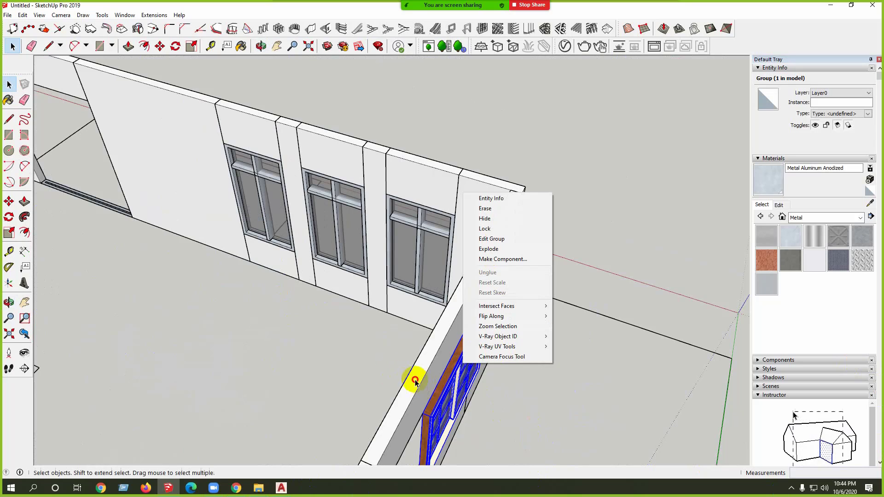
{"action": "middle_click_drag", "start_coordinate": [415, 382], "coordinate": [257, 339]}
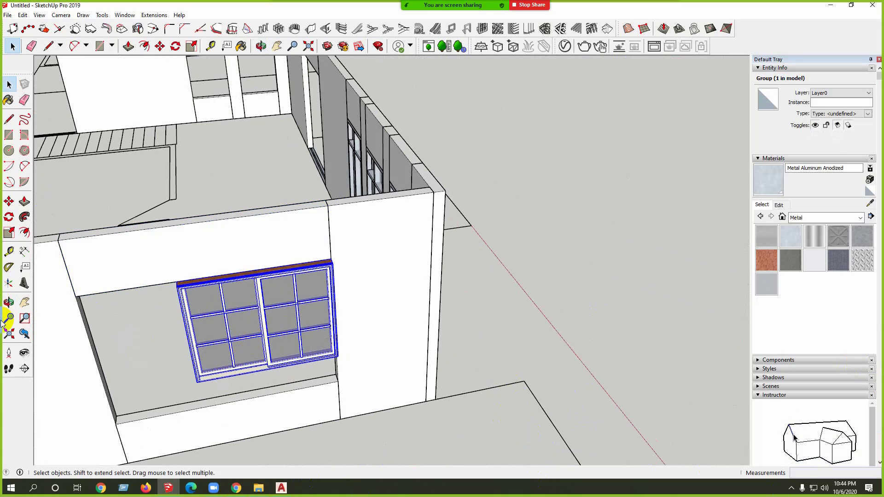
{"action": "left_click", "coordinate": [10, 234]}
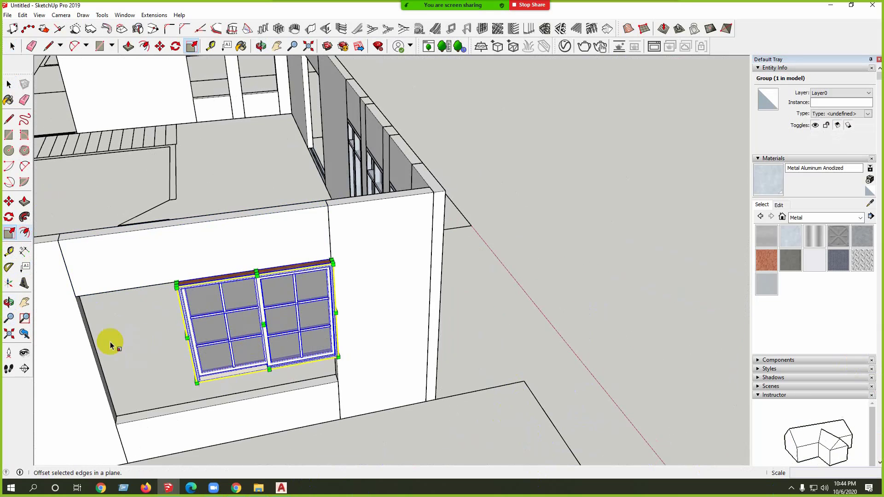
{"action": "scroll", "coordinate": [124, 357], "scroll_direction": "up", "scroll_amount": 3}
{"action": "left_click_drag", "start_coordinate": [256, 396], "coordinate": [148, 444]}
{"action": "scroll", "coordinate": [175, 424], "scroll_direction": "down", "scroll_amount": 2}
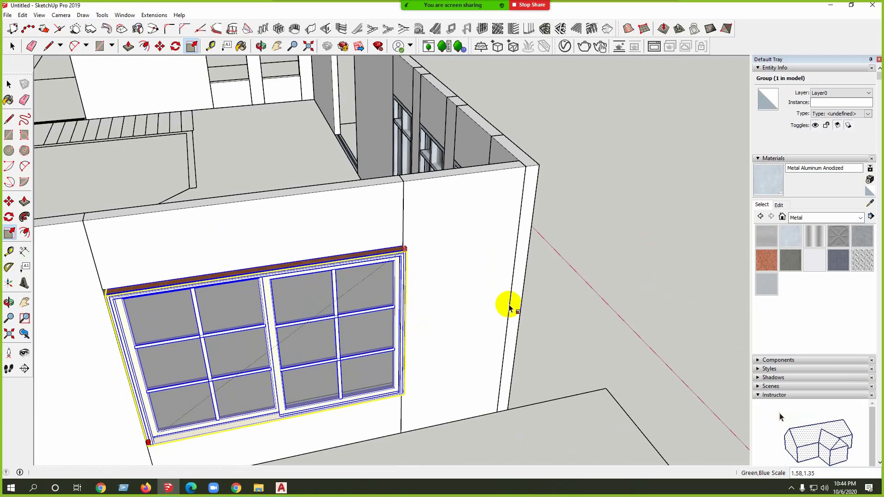
Step: Open the glider window group for editing and delete the loose outline edges around the window opening, including the upper one
{"action": "middle_click_drag", "start_coordinate": [509, 302], "coordinate": [494, 286]}
{"action": "scroll", "coordinate": [460, 276], "scroll_direction": "up", "scroll_amount": 4}
{"action": "key", "text": "space"}
{"action": "double_click", "coordinate": [322, 269]}
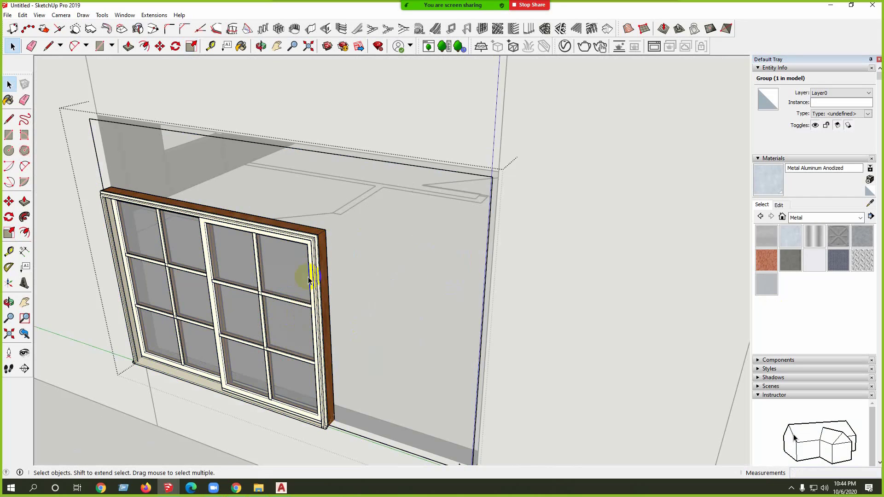
{"action": "left_click", "coordinate": [313, 272]}
{"action": "left_click", "coordinate": [129, 124]}
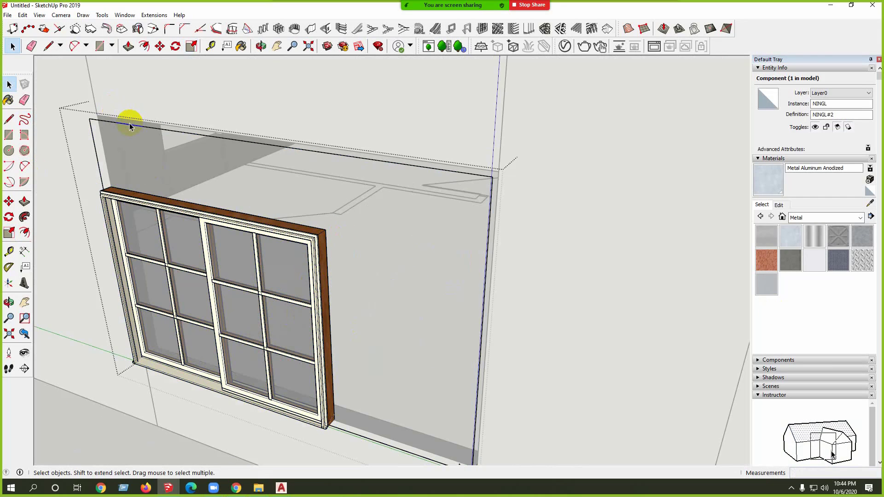
{"action": "key", "text": "Delete"}
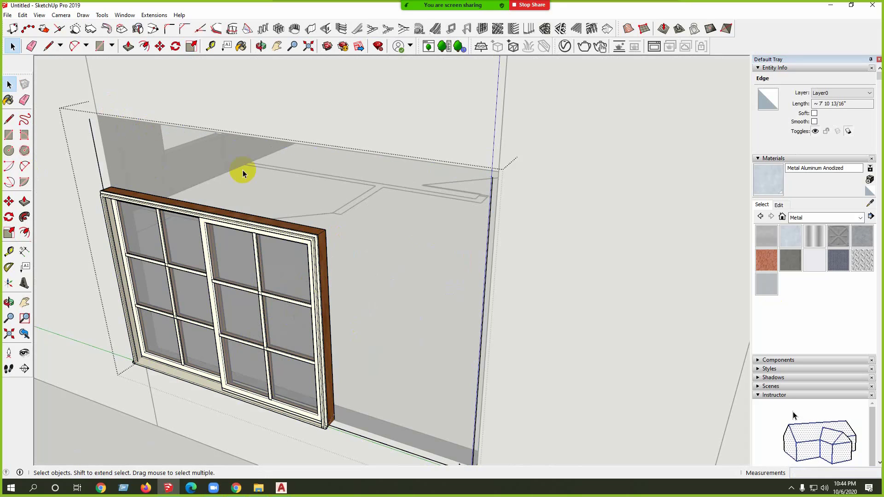
{"action": "key", "text": "Delete"}
{"action": "scroll", "coordinate": [461, 140], "scroll_direction": "down", "scroll_amount": 3}
{"action": "scroll", "coordinate": [449, 372], "scroll_direction": "up", "scroll_amount": 3}
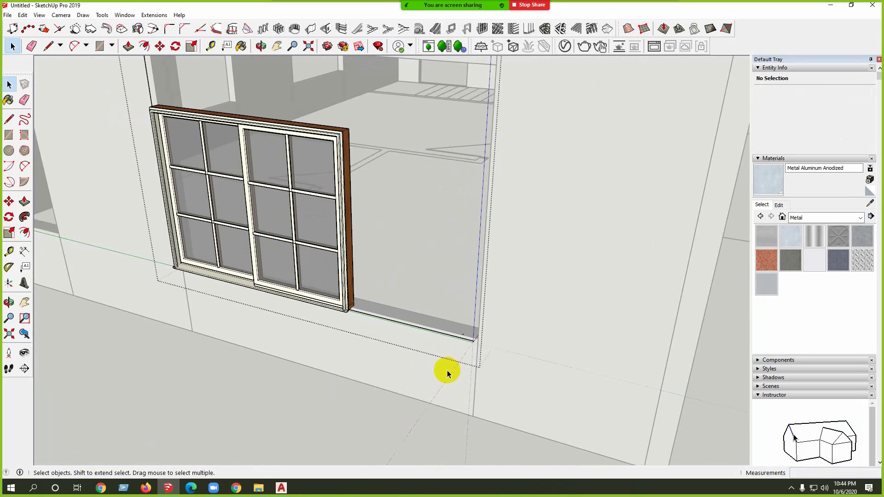
Step: Erase the stray Swatch component at the wall opening's lower corner from inside the sliding window group
{"action": "left_click", "coordinate": [460, 337]}
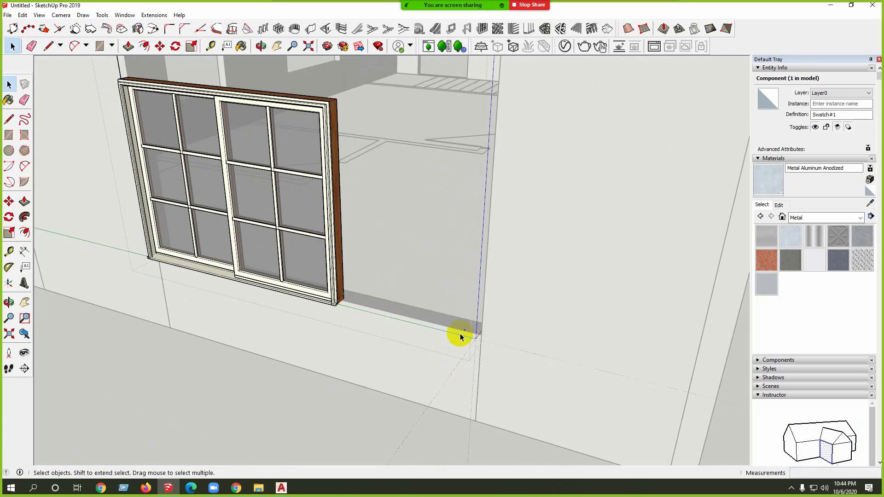
{"action": "key", "text": "Escape"}
{"action": "scroll", "coordinate": [153, 192], "scroll_direction": "down", "scroll_amount": 3}
{"action": "scroll", "coordinate": [211, 119], "scroll_direction": "up", "scroll_amount": 3}
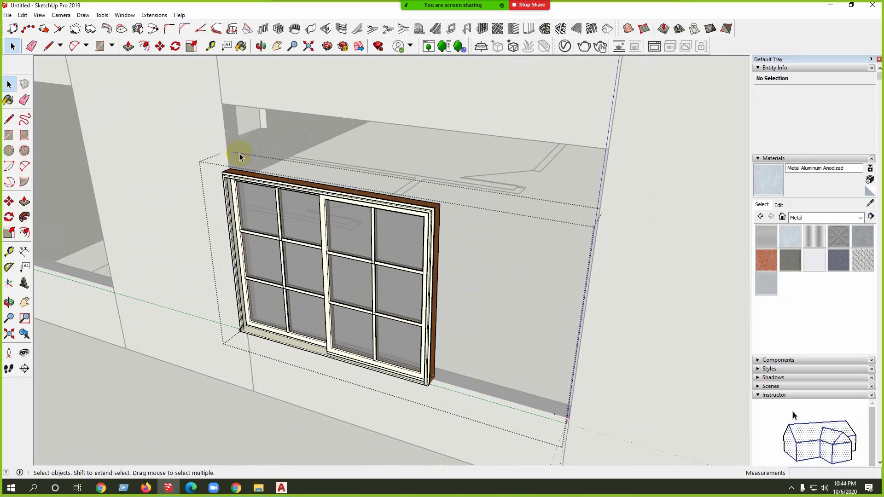
{"action": "scroll", "coordinate": [239, 157], "scroll_direction": "down", "scroll_amount": 3}
{"action": "middle_click_drag", "start_coordinate": [296, 198], "coordinate": [395, 352]}
{"action": "scroll", "coordinate": [426, 295], "scroll_direction": "up", "scroll_amount": 3}
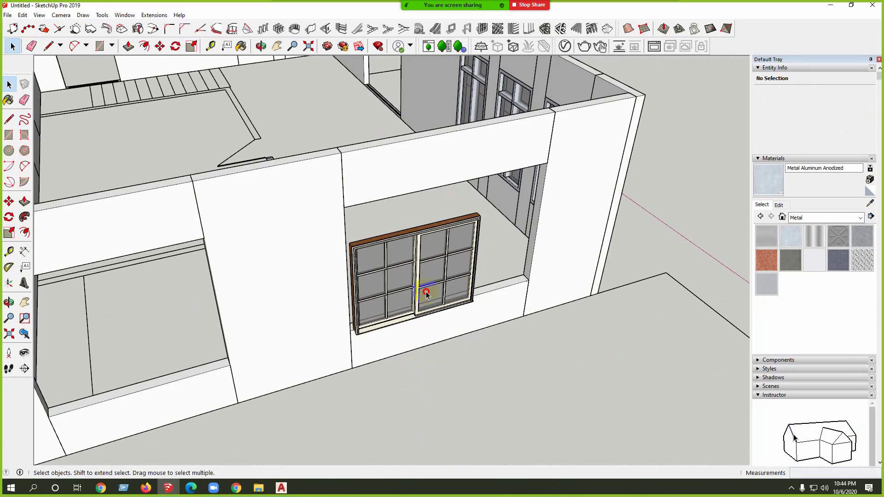
{"action": "left_click", "coordinate": [426, 295]}
{"action": "scroll", "coordinate": [427, 293], "scroll_direction": "up", "scroll_amount": 3}
{"action": "double_click", "coordinate": [450, 281]}
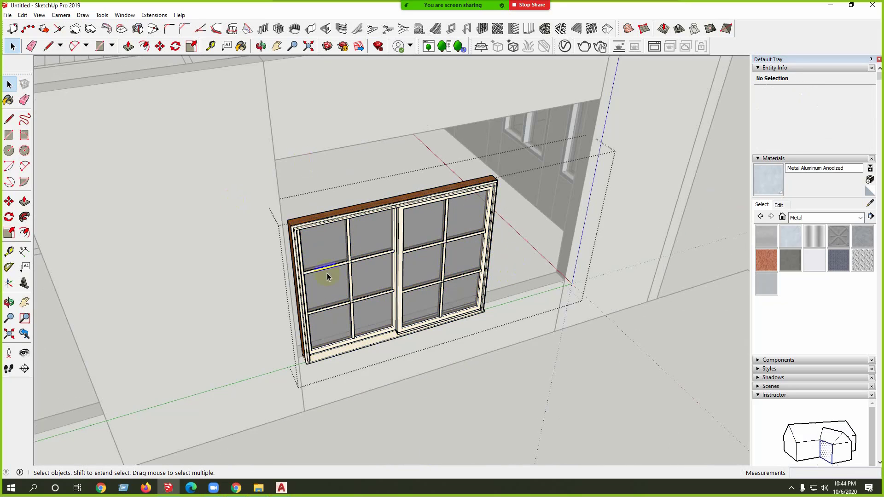
{"action": "left_click", "coordinate": [24, 101]}
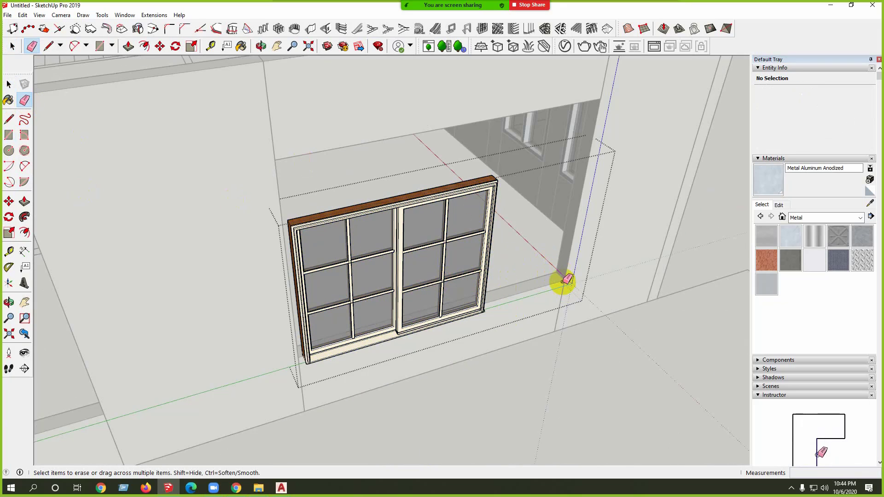
{"action": "left_click", "coordinate": [564, 282]}
{"action": "key", "text": "space"}
{"action": "key", "text": "Escape"}
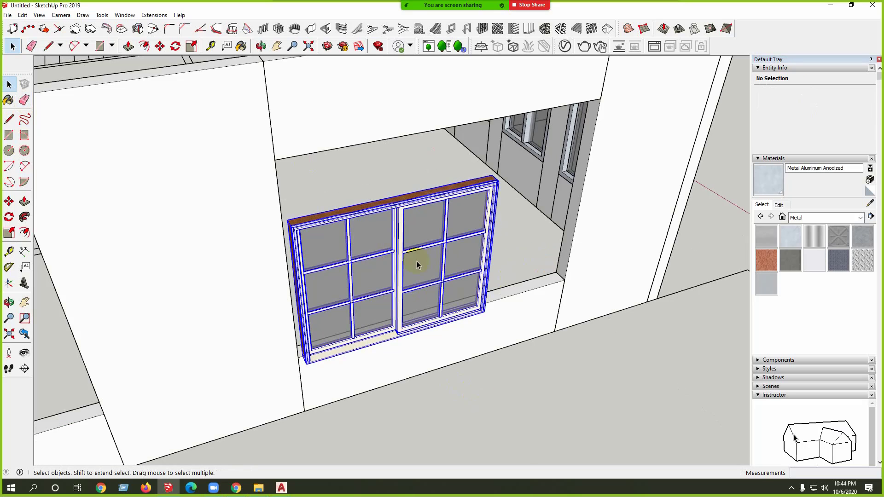
Step: Try to scale the window group by about 1.60 in green and 1.37 in blue to fill the wall opening
{"action": "left_click", "coordinate": [309, 327]}
{"action": "scroll", "coordinate": [307, 341], "scroll_direction": "up", "scroll_amount": 3}
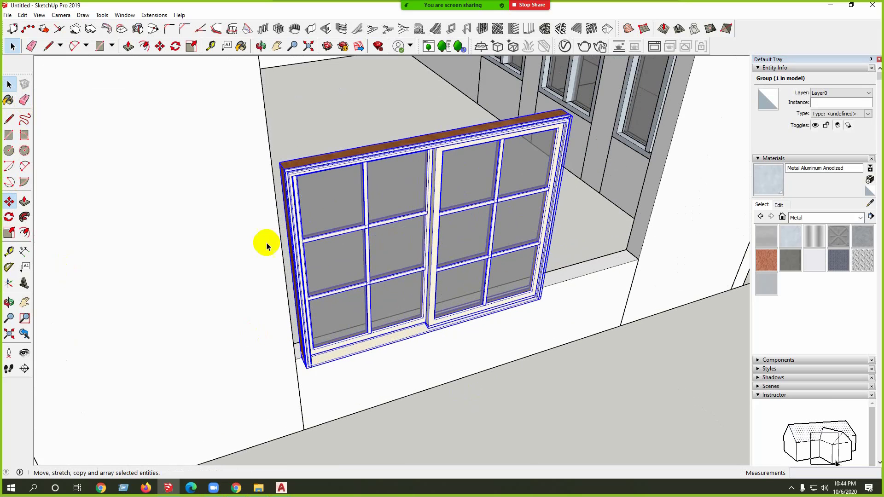
{"action": "middle_click_drag", "start_coordinate": [266, 247], "coordinate": [142, 247]}
{"action": "left_click", "coordinate": [9, 203]}
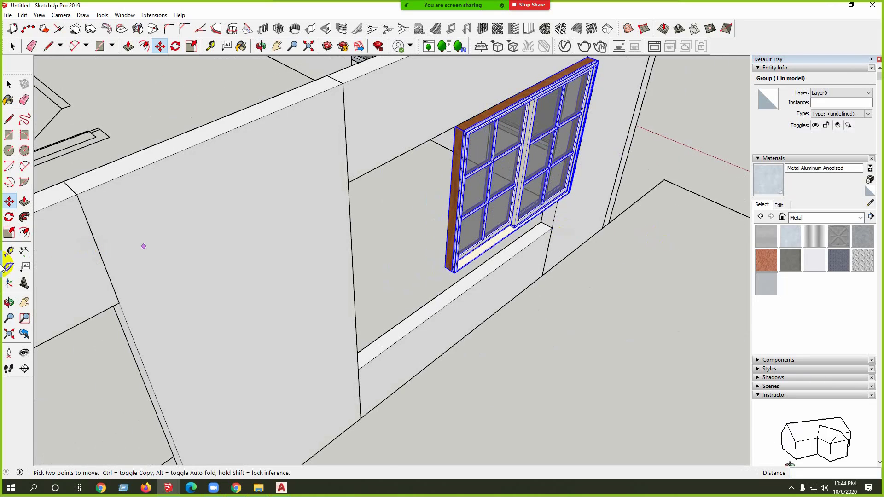
{"action": "left_click", "coordinate": [8, 232]}
{"action": "left_click_drag", "start_coordinate": [449, 270], "coordinate": [366, 373]}
{"action": "middle_click_drag", "start_coordinate": [366, 374], "coordinate": [278, 260]}
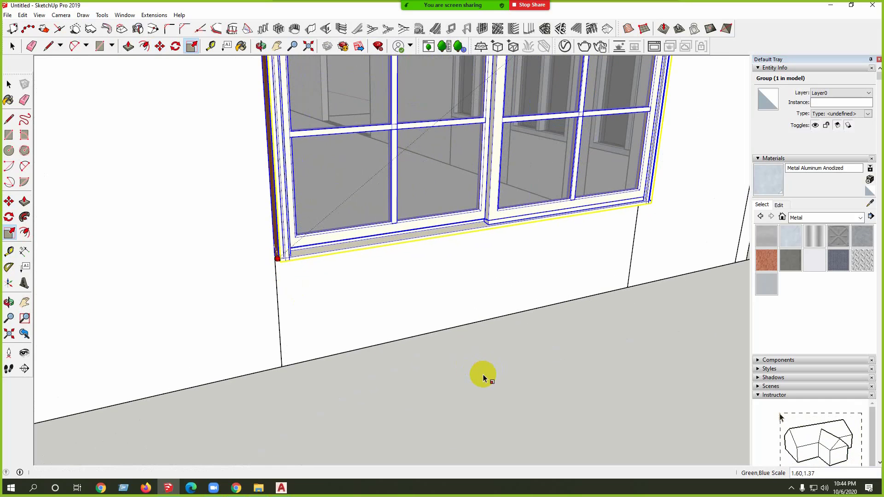
{"action": "left_click", "coordinate": [470, 375]}
{"action": "scroll", "coordinate": [468, 385], "scroll_direction": "down", "scroll_amount": 5}
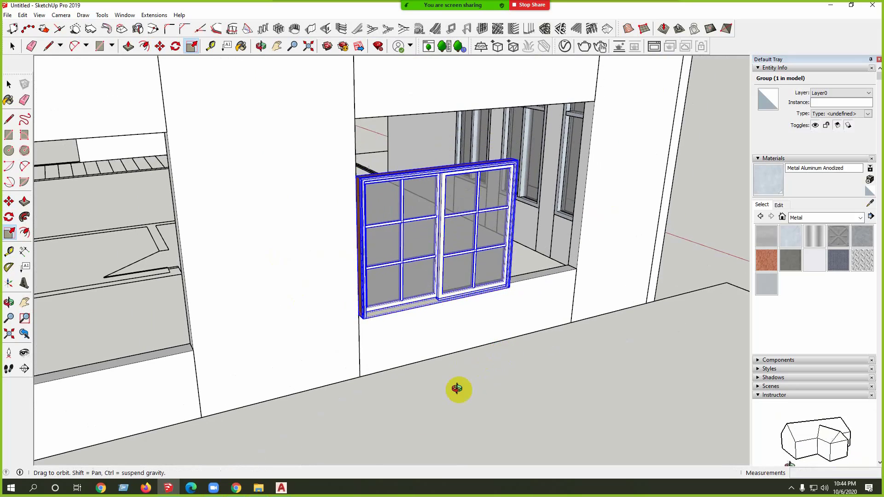
Step: Try to stretch the window group by its upper corner to fit the top of the wall opening
{"action": "middle_click_drag", "start_coordinate": [458, 389], "coordinate": [443, 228]}
{"action": "scroll", "coordinate": [443, 228], "scroll_direction": "up", "scroll_amount": 3}
{"action": "middle_click_drag", "start_coordinate": [449, 263], "coordinate": [657, 159]}
{"action": "left_click_drag", "start_coordinate": [657, 159], "coordinate": [661, 160]}
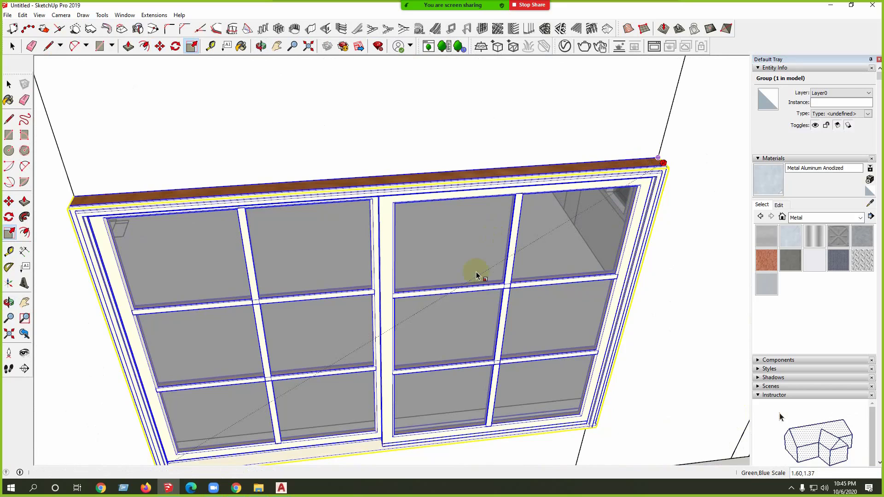
Step: Delete the multi-pane sliding window group from the wall opening
{"action": "scroll", "coordinate": [443, 272], "scroll_direction": "down", "scroll_amount": 6}
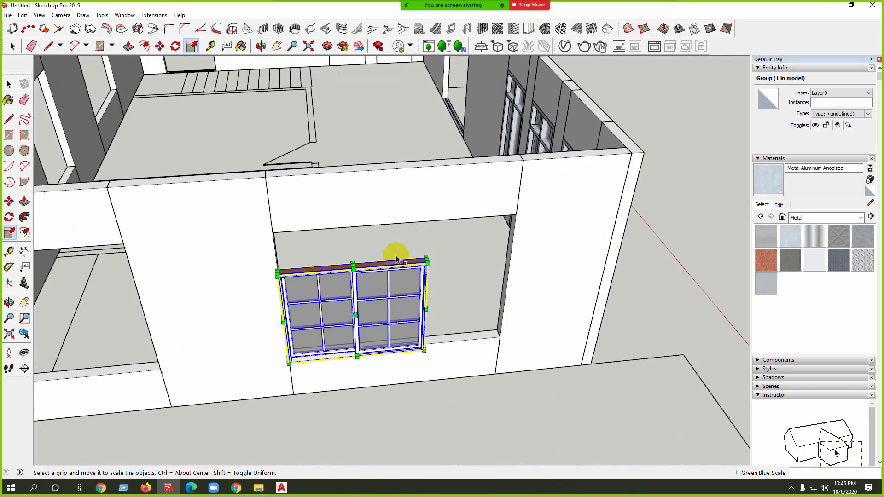
{"action": "key", "text": "Delete"}
{"action": "scroll", "coordinate": [398, 256], "scroll_direction": "up", "scroll_amount": 5}
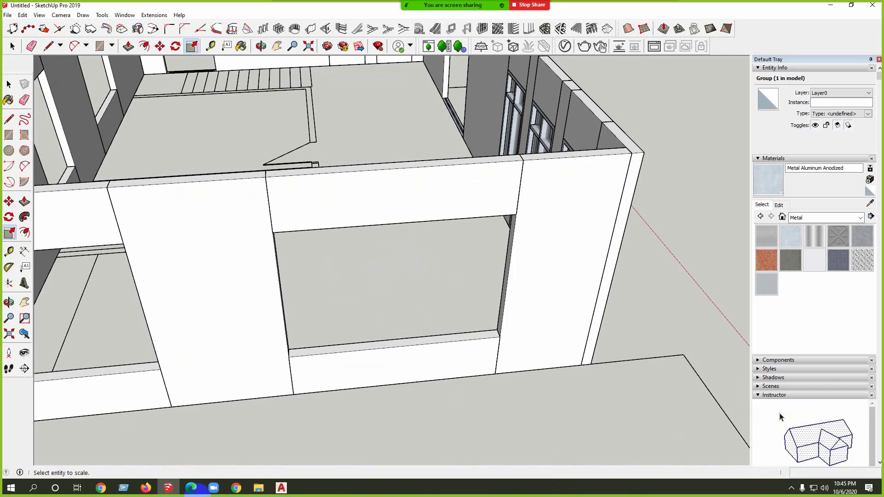
Step: Switch to the browser, download the 48 in. x 48 in. slider window from 3D Warehouse and place it beside the wall opening
{"action": "left_click", "coordinate": [237, 488]}
{"action": "scroll", "coordinate": [442, 294], "scroll_direction": "down", "scroll_amount": 7}
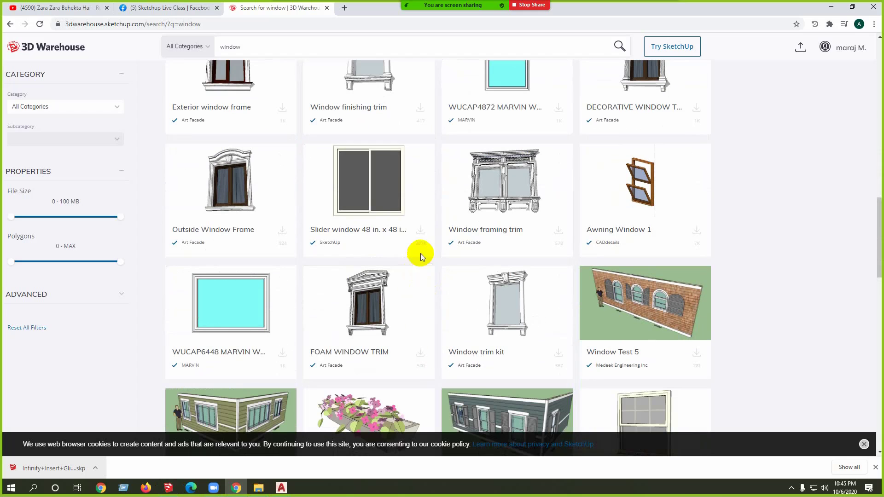
{"action": "left_click", "coordinate": [423, 229]}
{"action": "left_click", "coordinate": [393, 272]}
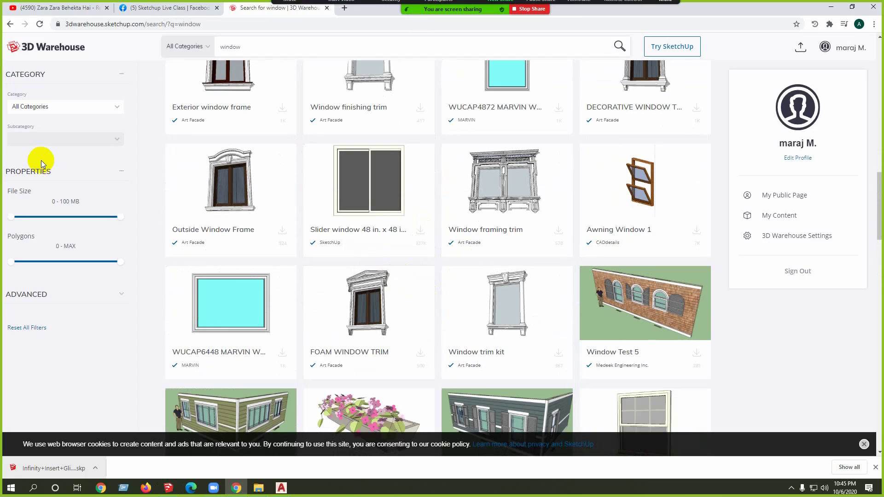
{"action": "mouse_move", "coordinate": [46, 469]}
{"action": "left_mouse_down"}
{"action": "mouse_move", "coordinate": [184, 487]}
{"action": "mouse_move", "coordinate": [170, 487]}
{"action": "mouse_move", "coordinate": [198, 370]}
{"action": "left_mouse_up"}
{"action": "left_click", "coordinate": [198, 369]}
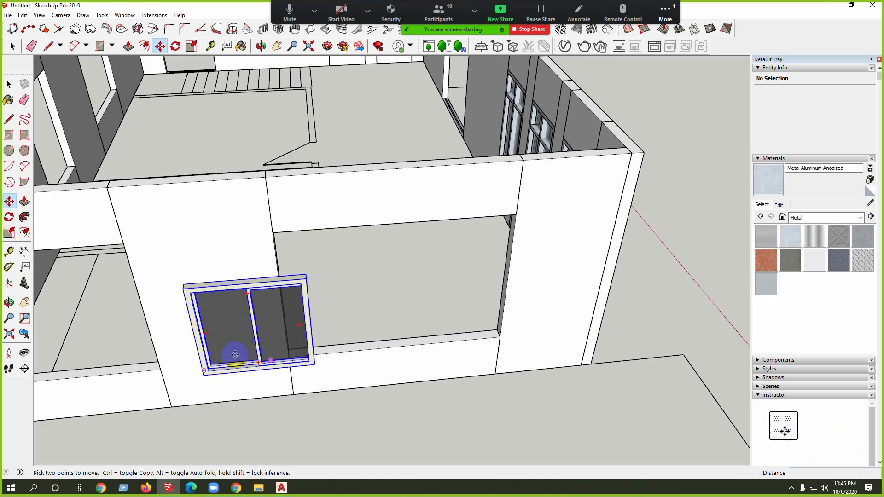
Step: Move the slider window by its upper corner away from the wall onto the ground slab in front of it
{"action": "scroll", "coordinate": [154, 316], "scroll_direction": "up", "scroll_amount": 5}
{"action": "left_click", "coordinate": [160, 249]}
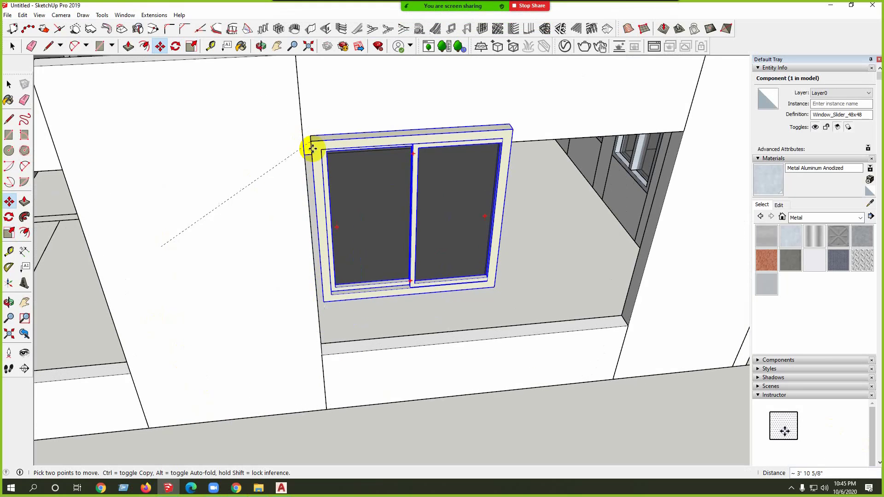
{"action": "middle_click_drag", "start_coordinate": [310, 165], "coordinate": [336, 331]}
{"action": "scroll", "coordinate": [326, 366], "scroll_direction": "up", "scroll_amount": 4}
{"action": "scroll", "coordinate": [326, 366], "scroll_direction": "up", "scroll_amount": 2}
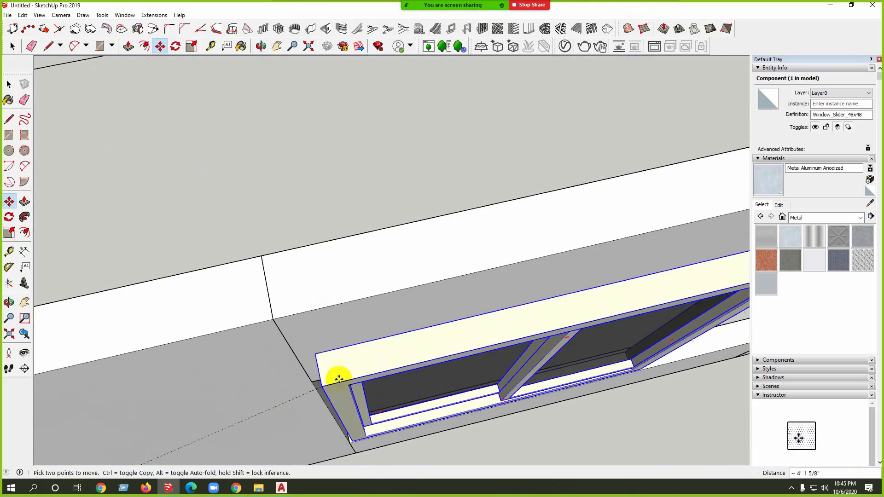
{"action": "middle_click_drag", "start_coordinate": [339, 375], "coordinate": [308, 394]}
{"action": "scroll", "coordinate": [361, 357], "scroll_direction": "down", "scroll_amount": 3}
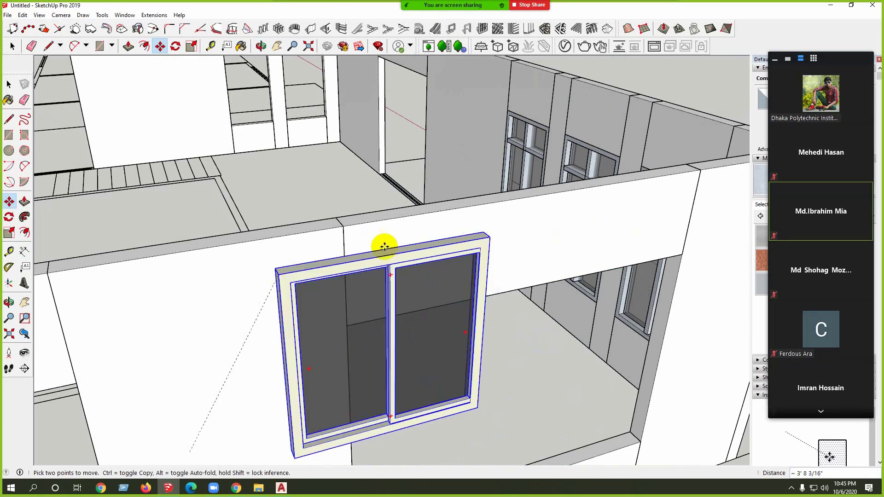
{"action": "middle_click_drag", "start_coordinate": [359, 224], "coordinate": [407, 296]}
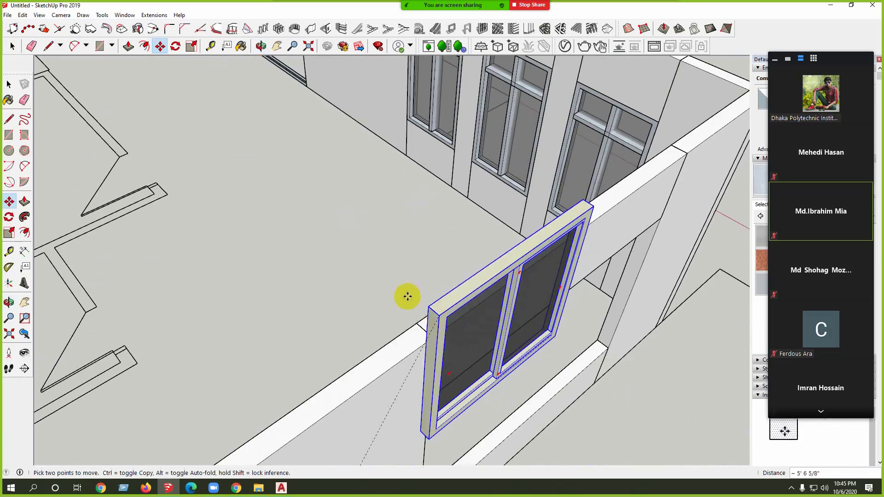
{"action": "scroll", "coordinate": [446, 404], "scroll_direction": "up", "scroll_amount": 4}
{"action": "scroll", "coordinate": [359, 272], "scroll_direction": "down", "scroll_amount": 1}
{"action": "scroll", "coordinate": [359, 272], "scroll_direction": "down", "scroll_amount": 6}
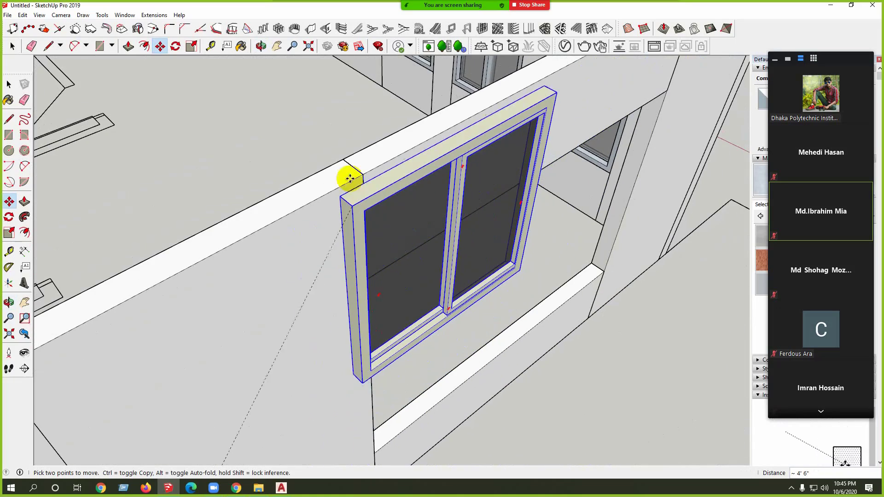
{"action": "left_click", "coordinate": [525, 335]}
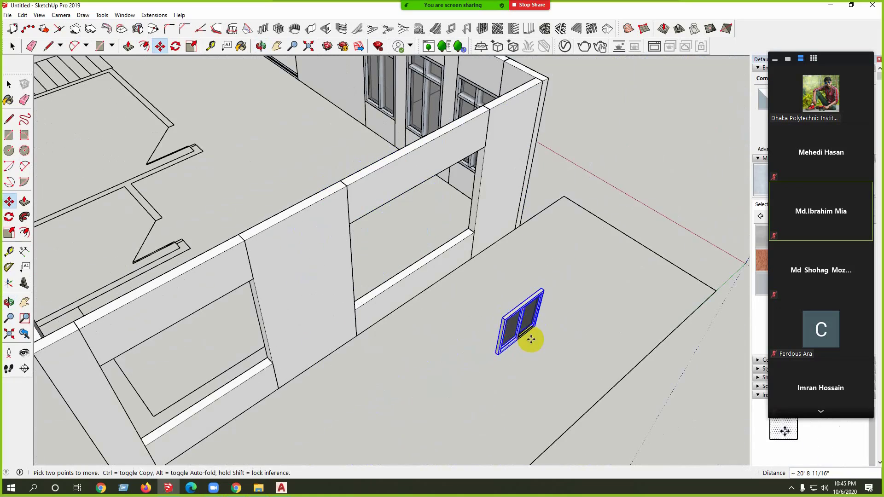
Step: Explode the slider window and its nested components, and make all the resulting geometry one group
{"action": "key", "text": "space"}
{"action": "scroll", "coordinate": [529, 337], "scroll_direction": "up", "scroll_amount": 3}
{"action": "right_click", "coordinate": [511, 333]}
{"action": "left_click", "coordinate": [537, 156]}
{"action": "scroll", "coordinate": [518, 336], "scroll_direction": "up", "scroll_amount": 3}
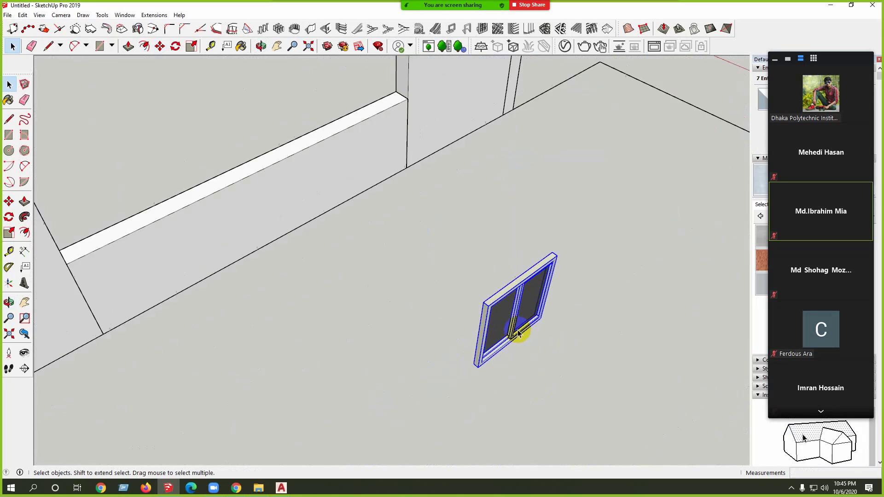
{"action": "right_click", "coordinate": [510, 309]}
{"action": "left_click", "coordinate": [538, 158]}
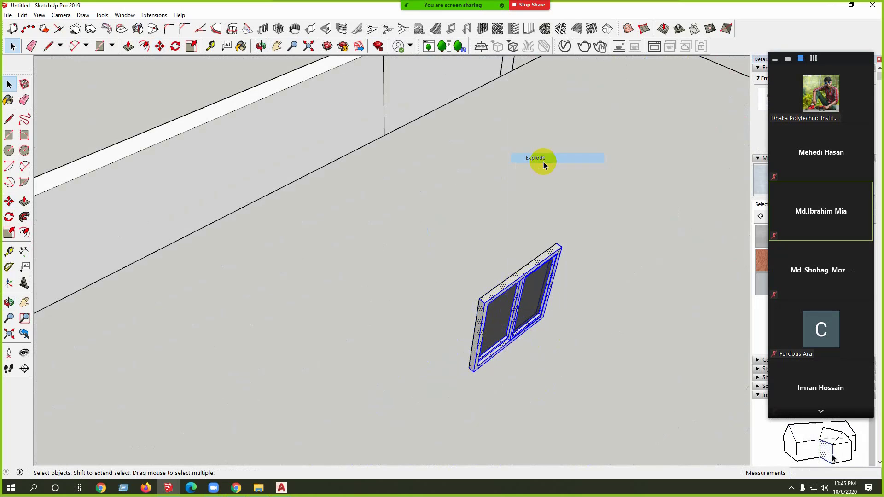
{"action": "right_click", "coordinate": [501, 314]}
{"action": "left_click", "coordinate": [530, 203]}
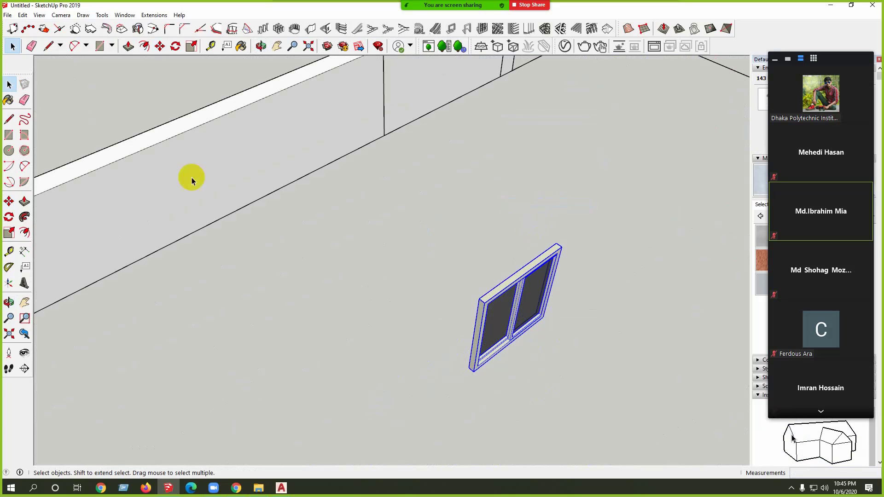
Step: Move the window group by its upper corner to the matching upper corner of the wall opening
{"action": "left_click", "coordinate": [9, 202]}
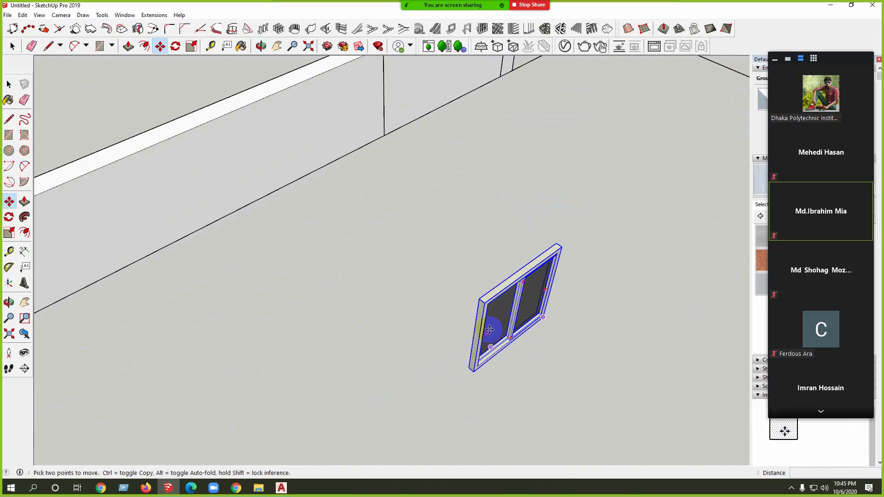
{"action": "left_click", "coordinate": [487, 302]}
{"action": "scroll", "coordinate": [461, 286], "scroll_direction": "down", "scroll_amount": 5}
{"action": "scroll", "coordinate": [378, 272], "scroll_direction": "up", "scroll_amount": 6}
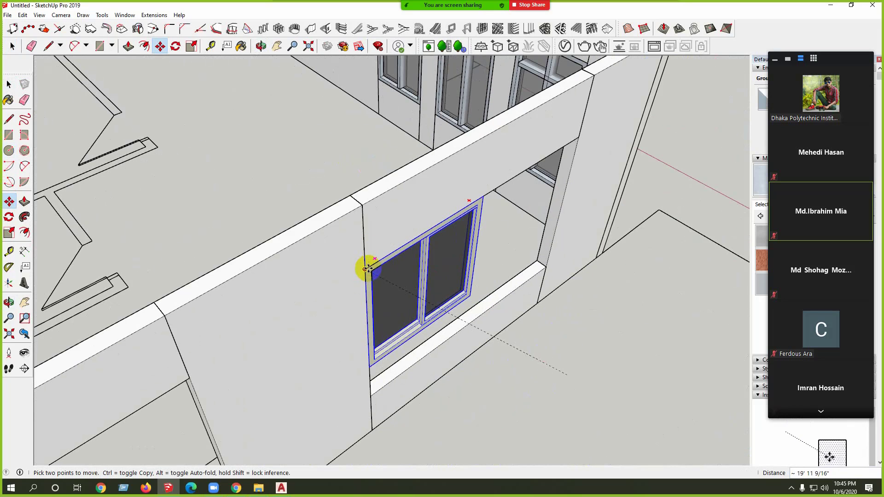
{"action": "scroll", "coordinate": [373, 272], "scroll_direction": "down", "scroll_amount": 3}
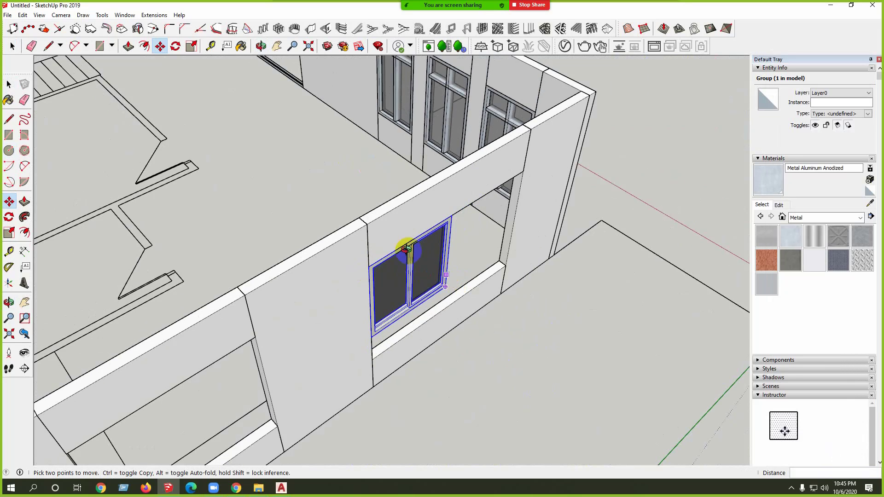
Step: Scale the window group to the opening's diagonally opposite lower corner, about 2.00 in green and 1.37 in blue
{"action": "middle_click_drag", "start_coordinate": [405, 245], "coordinate": [274, 302]}
{"action": "scroll", "coordinate": [274, 302], "scroll_direction": "up", "scroll_amount": 1}
{"action": "left_click", "coordinate": [10, 233]}
{"action": "scroll", "coordinate": [348, 303], "scroll_direction": "up", "scroll_amount": 2}
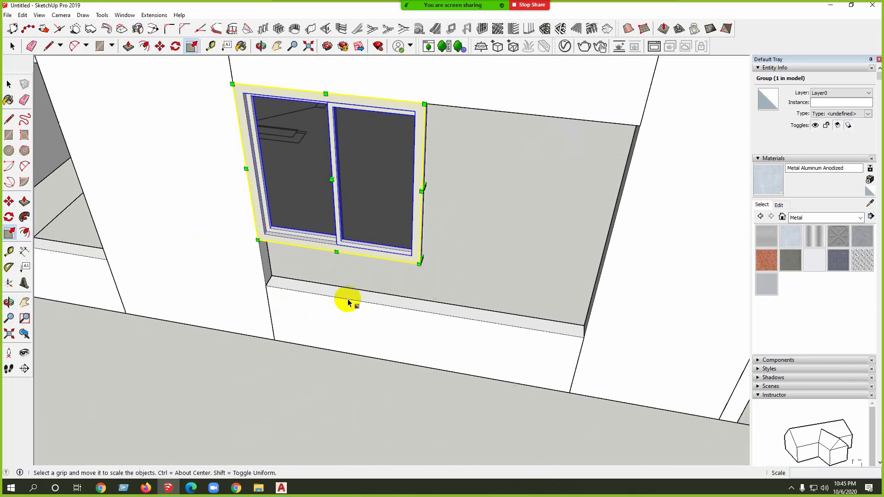
{"action": "left_click_drag", "start_coordinate": [421, 261], "coordinate": [583, 337]}
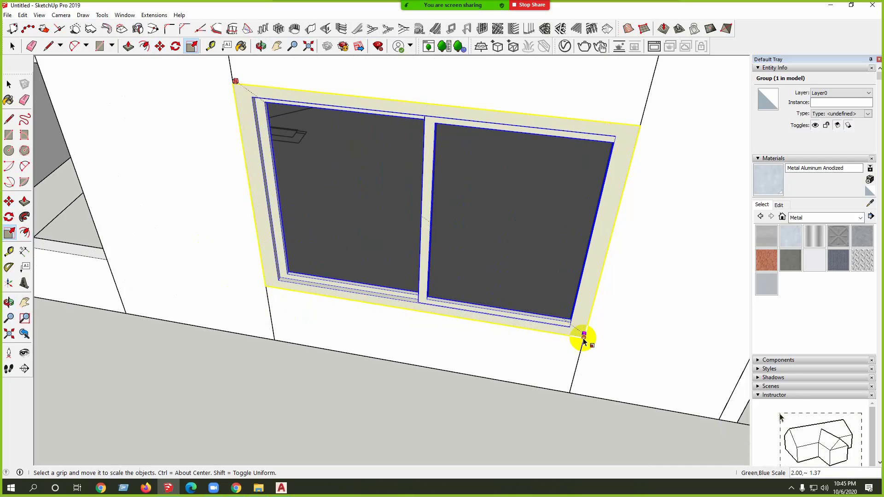
{"action": "scroll", "coordinate": [503, 317], "scroll_direction": "down", "scroll_amount": 5}
{"action": "middle_click_drag", "start_coordinate": [517, 271], "coordinate": [456, 296]}
{"action": "scroll", "coordinate": [573, 209], "scroll_direction": "down", "scroll_amount": 3}
{"action": "key", "text": "space"}
Step: Copy the fitted window group 12' 7" along the wall to the upper corner of the neighbouring opening
{"action": "scroll", "coordinate": [386, 278], "scroll_direction": "up", "scroll_amount": 4}
{"action": "middle_click_drag", "start_coordinate": [387, 278], "coordinate": [460, 313]}
{"action": "left_click", "coordinate": [9, 201]}
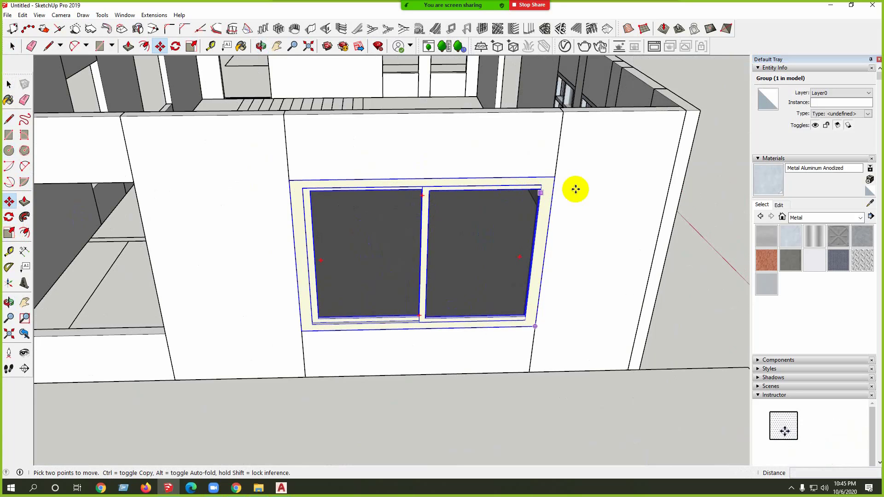
{"action": "left_click", "coordinate": [556, 179]}
{"action": "key", "text": "ctrl"}
{"action": "scroll", "coordinate": [567, 187], "scroll_direction": "down", "scroll_amount": 3}
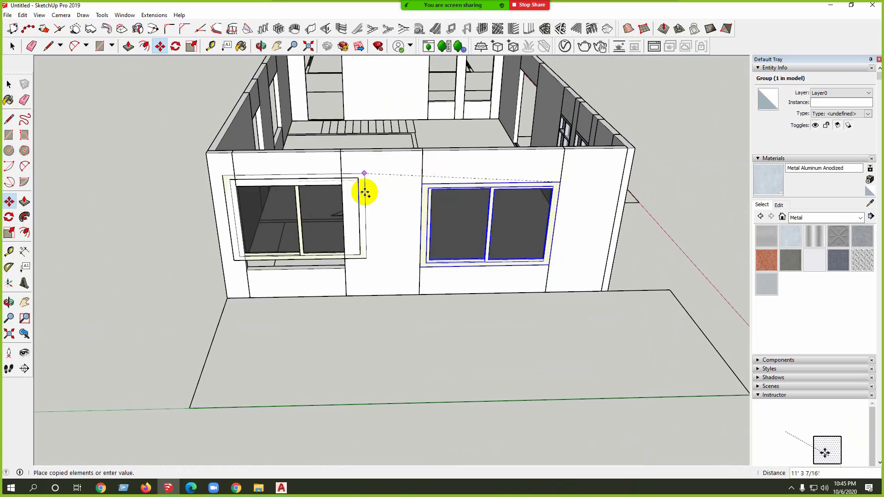
{"action": "scroll", "coordinate": [331, 194], "scroll_direction": "up", "scroll_amount": 3}
{"action": "left_click", "coordinate": [330, 193]}
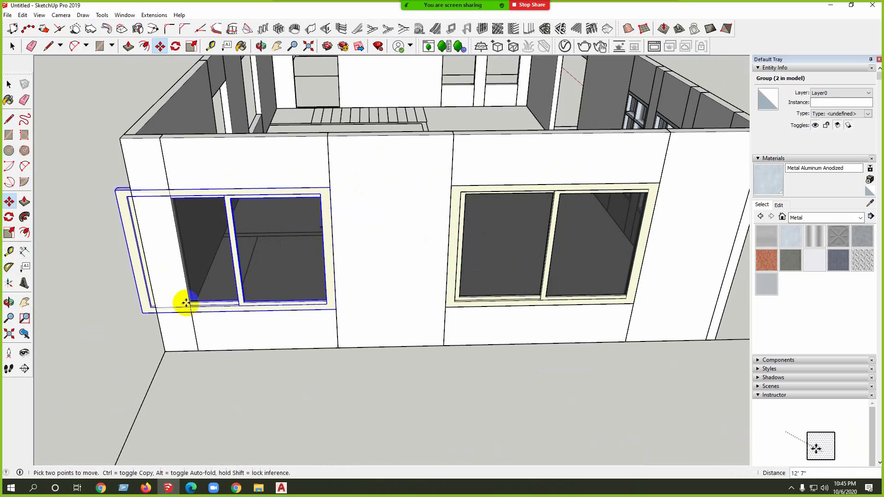
Step: Scale the copied window group in green and blue so its outer lower corner meets the neighbouring opening's lower corner
{"action": "scroll", "coordinate": [152, 304], "scroll_direction": "up", "scroll_amount": 3}
{"action": "scroll", "coordinate": [100, 307], "scroll_direction": "up", "scroll_amount": 2}
{"action": "left_click", "coordinate": [9, 232]}
{"action": "scroll", "coordinate": [115, 303], "scroll_direction": "up", "scroll_amount": 2}
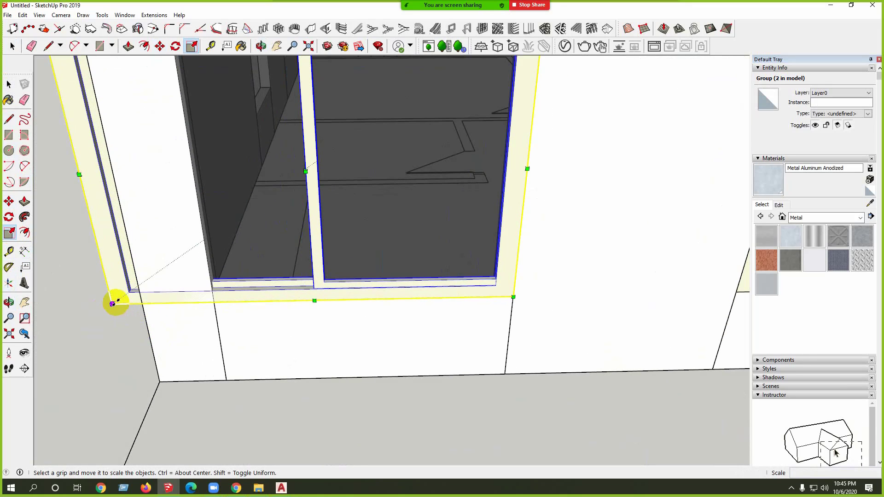
{"action": "left_click", "coordinate": [116, 296]}
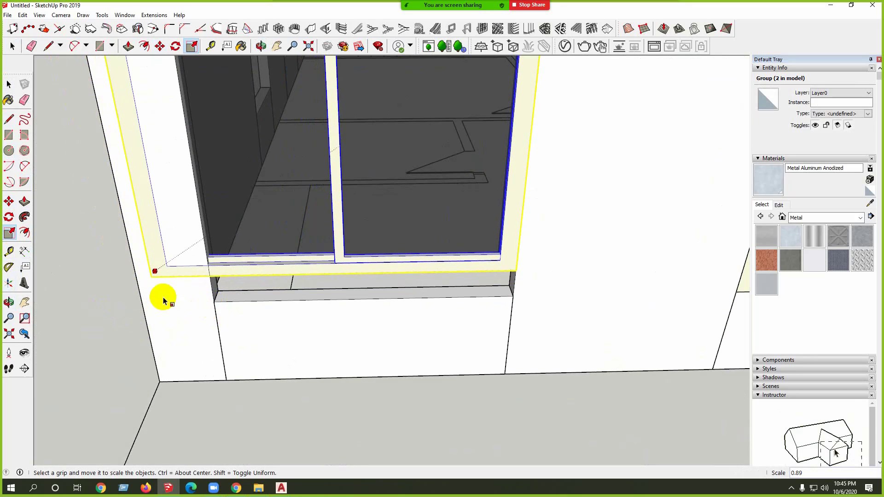
{"action": "key", "text": "Escape"}
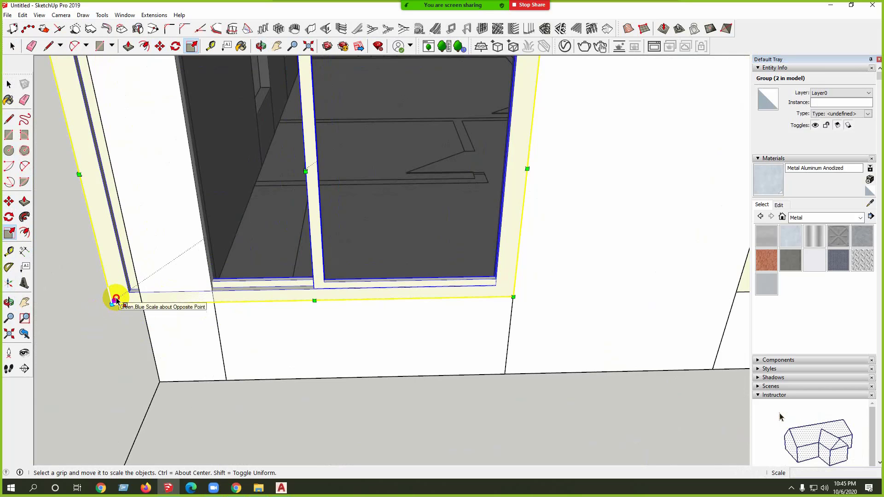
{"action": "left_click", "coordinate": [116, 301]}
{"action": "scroll", "coordinate": [276, 361], "scroll_direction": "down", "scroll_amount": 4}
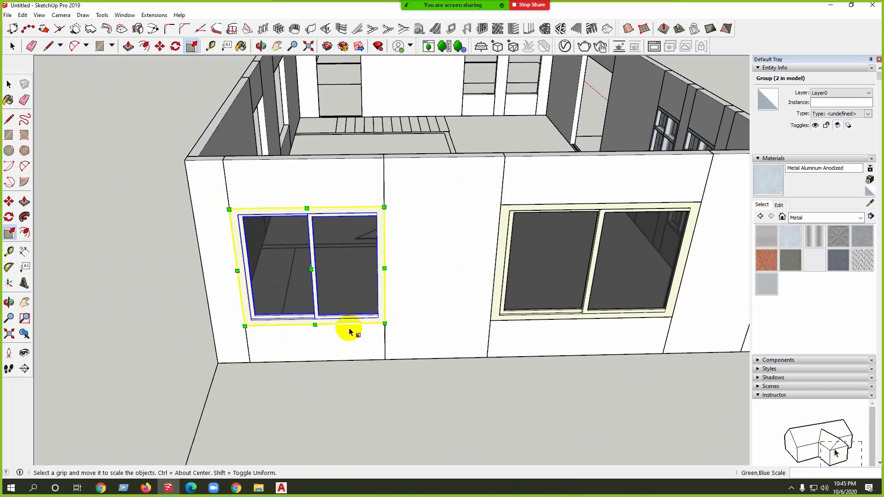
{"action": "middle_click_drag", "start_coordinate": [352, 332], "coordinate": [347, 304]}
{"action": "scroll", "coordinate": [320, 348], "scroll_direction": "up", "scroll_amount": 2}
{"action": "key", "text": "space"}
{"action": "left_click", "coordinate": [320, 358]}
{"action": "scroll", "coordinate": [387, 204], "scroll_direction": "down", "scroll_amount": 2}
{"action": "scroll", "coordinate": [386, 203], "scroll_direction": "up", "scroll_amount": 2}
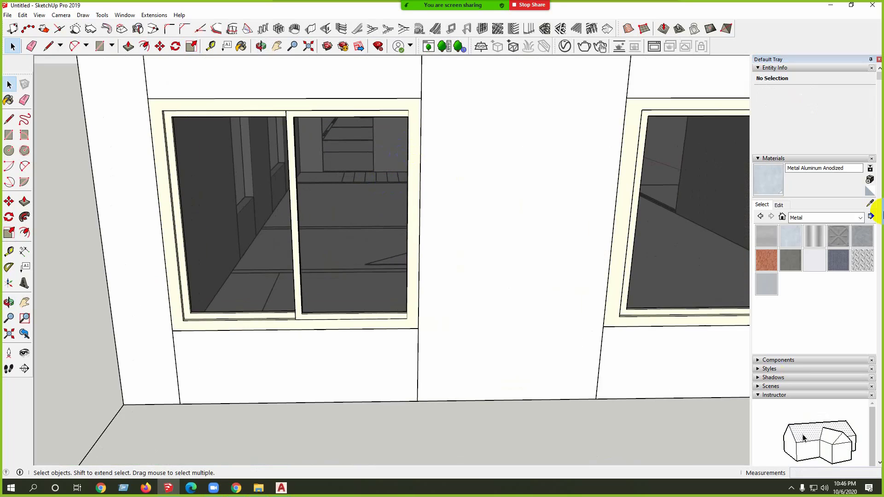
Step: Sample the frame material from the newly fitted sliding window
{"action": "left_click", "coordinate": [870, 203]}
{"action": "scroll", "coordinate": [388, 223], "scroll_direction": "down", "scroll_amount": 3}
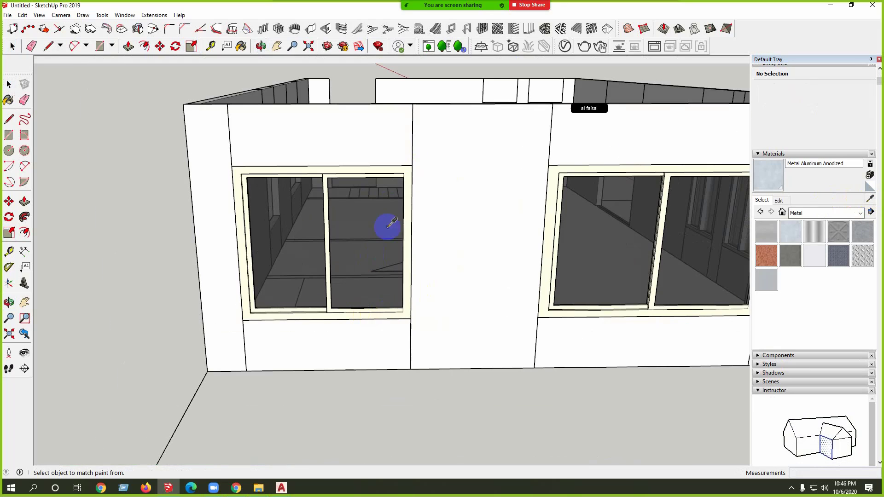
{"action": "scroll", "coordinate": [407, 186], "scroll_direction": "up", "scroll_amount": 3}
{"action": "scroll", "coordinate": [408, 187], "scroll_direction": "up", "scroll_amount": 1}
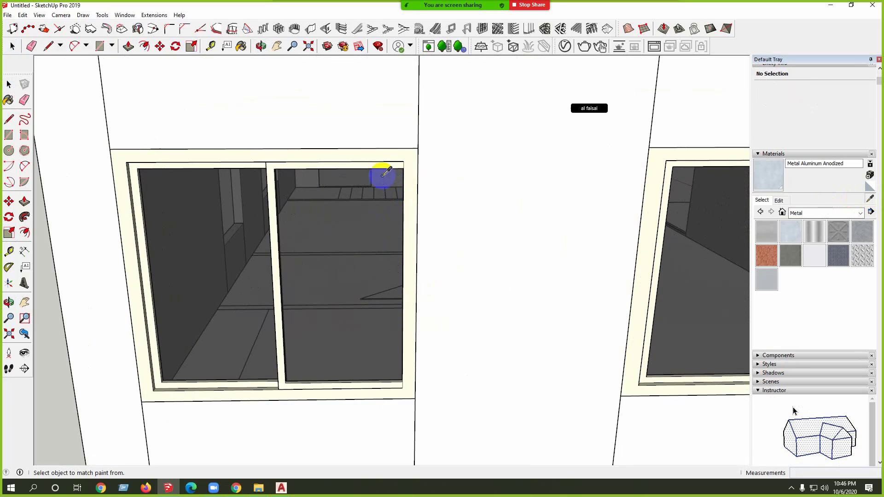
{"action": "left_click", "coordinate": [403, 157]}
{"action": "scroll", "coordinate": [267, 240], "scroll_direction": "down", "scroll_amount": 3}
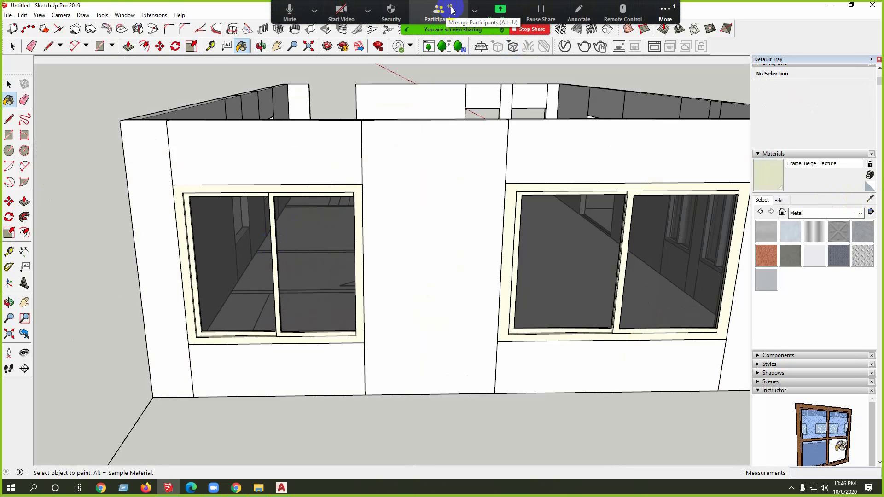
{"action": "left_click", "coordinate": [451, 9]}
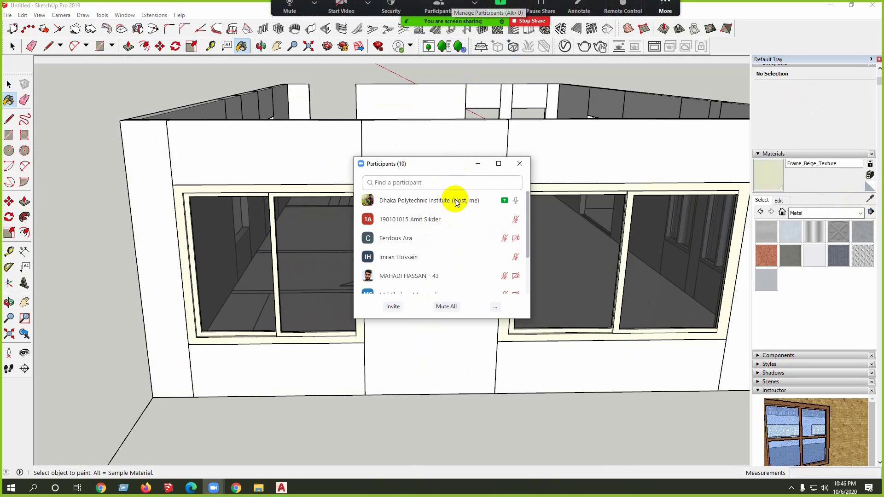
{"action": "left_click", "coordinate": [478, 163]}
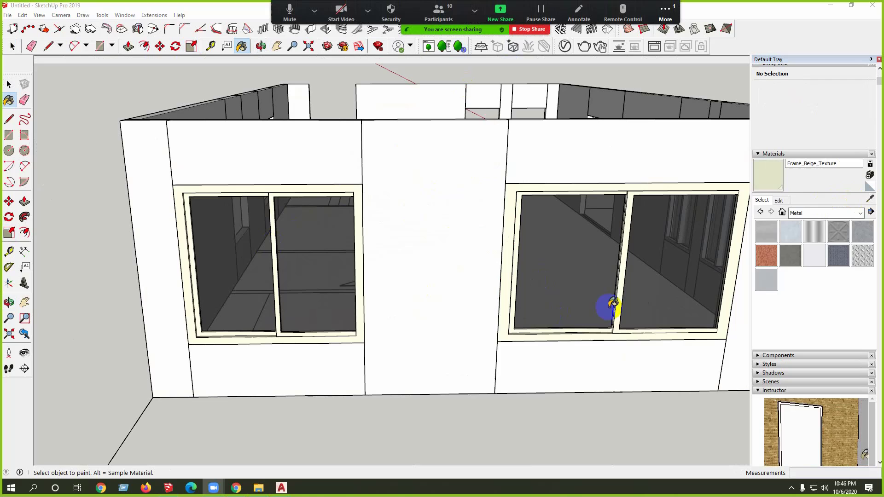
Step: Edit the sampled frame material's color to a slightly warmer beige using the color wheel
{"action": "left_click", "coordinate": [780, 200]}
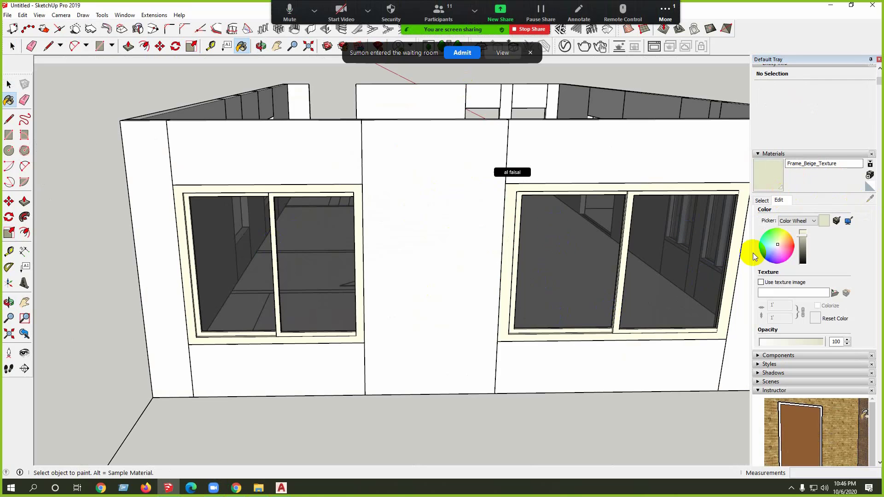
{"action": "mouse_move", "coordinate": [777, 245]}
{"action": "left_mouse_down"}
{"action": "mouse_move", "coordinate": [765, 248]}
{"action": "mouse_move", "coordinate": [787, 240]}
{"action": "mouse_move", "coordinate": [777, 245]}
{"action": "mouse_move", "coordinate": [794, 250]}
{"action": "mouse_move", "coordinate": [768, 237]}
{"action": "mouse_move", "coordinate": [778, 244]}
{"action": "left_mouse_up"}
{"action": "scroll", "coordinate": [486, 244], "scroll_direction": "down", "scroll_amount": 5}
{"action": "mouse_move", "coordinate": [562, 247]}
{"action": "middle_mouse_down"}
{"action": "mouse_move", "coordinate": [636, 237]}
{"action": "mouse_move", "coordinate": [428, 283]}
{"action": "middle_mouse_up"}
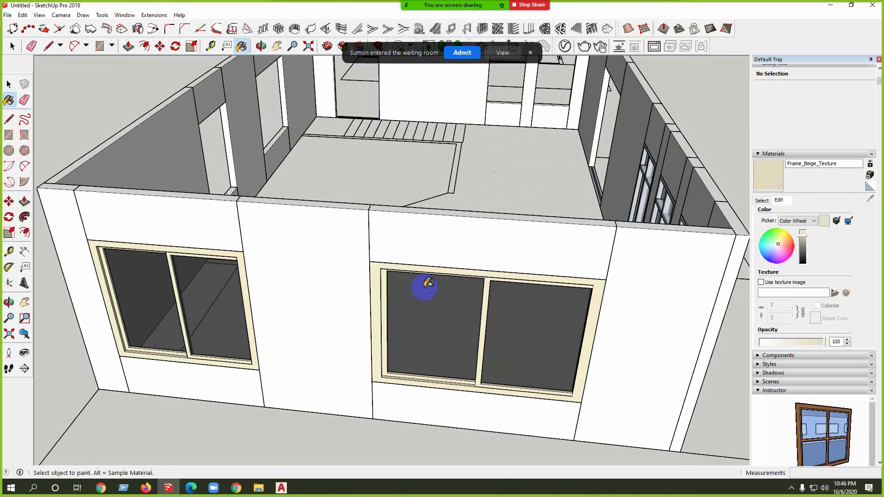
Step: Match the sliding-window frame material's color to the blue-grey frame of the first side-wall window
{"action": "middle_click_drag", "start_coordinate": [525, 316], "coordinate": [469, 294]}
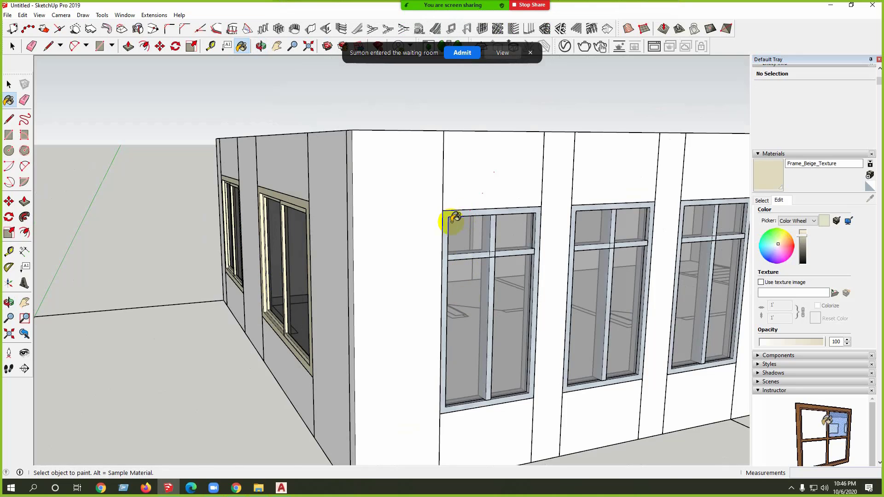
{"action": "scroll", "coordinate": [455, 218], "scroll_direction": "up", "scroll_amount": 3}
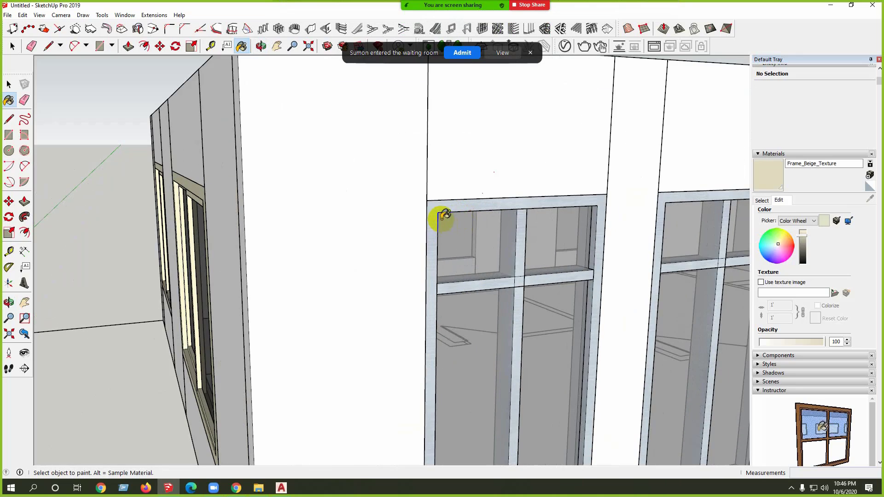
{"action": "left_click", "coordinate": [837, 221]}
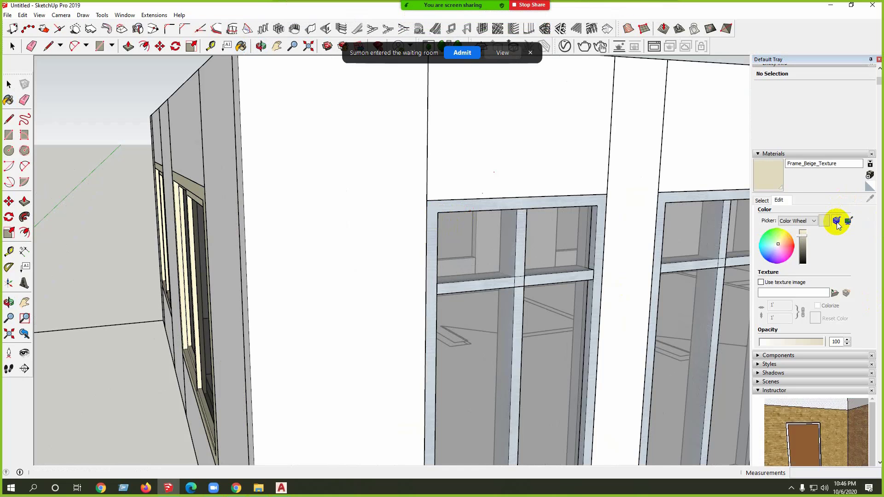
{"action": "left_click", "coordinate": [430, 219]}
{"action": "mouse_move", "coordinate": [369, 231]}
{"action": "middle_mouse_down"}
{"action": "mouse_move", "coordinate": [419, 286]}
{"action": "mouse_move", "coordinate": [223, 203]}
{"action": "mouse_move", "coordinate": [159, 285]}
{"action": "middle_mouse_up"}
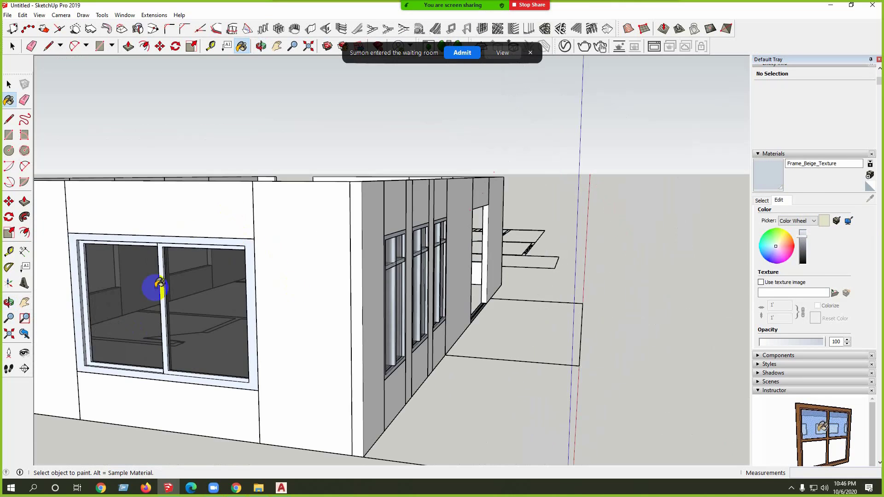
Step: Recolor the sliding-window frame material to golden tan using the color wheel
{"action": "scroll", "coordinate": [143, 235], "scroll_direction": "up", "scroll_amount": 2}
{"action": "middle_click_drag", "start_coordinate": [335, 300], "coordinate": [265, 253]}
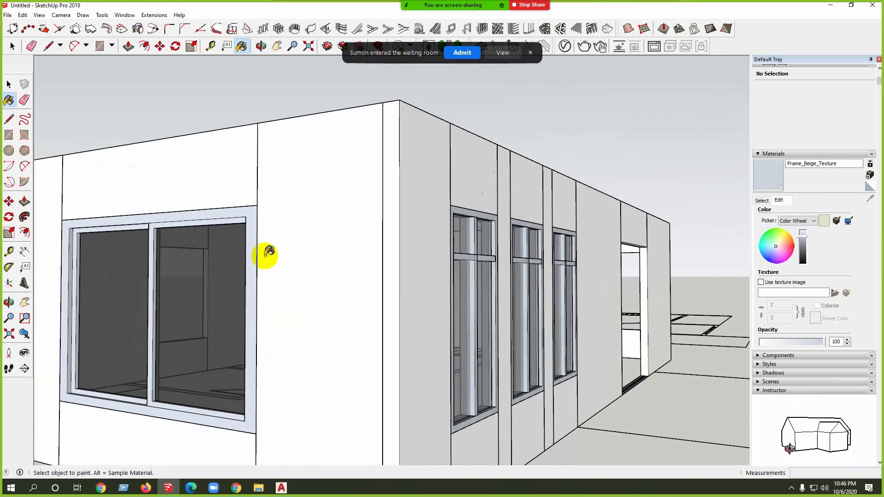
{"action": "left_click_drag", "start_coordinate": [789, 246], "coordinate": [780, 241]}
{"action": "left_click", "coordinate": [768, 204]}
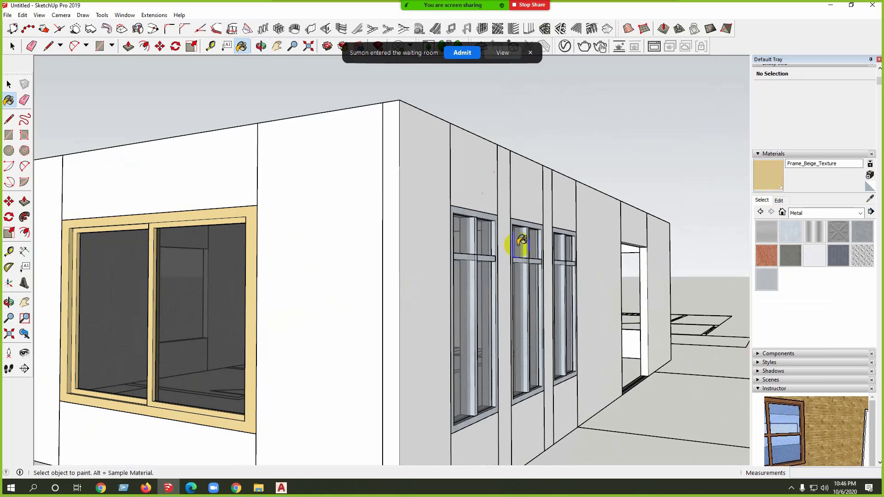
Step: Check the color settings of the Metal Seamed material and sample the front window's frame material again
{"action": "left_click", "coordinate": [870, 199]}
{"action": "left_click", "coordinate": [786, 260]}
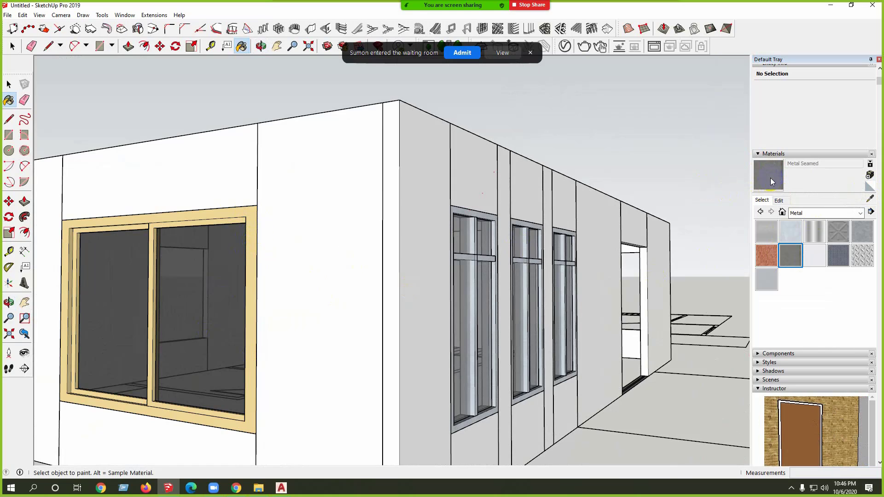
{"action": "left_click", "coordinate": [779, 200]}
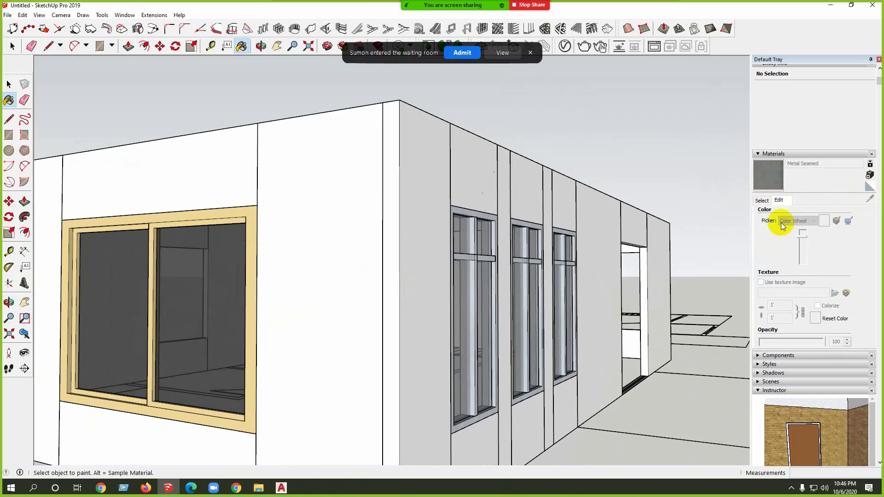
{"action": "left_click", "coordinate": [762, 201]}
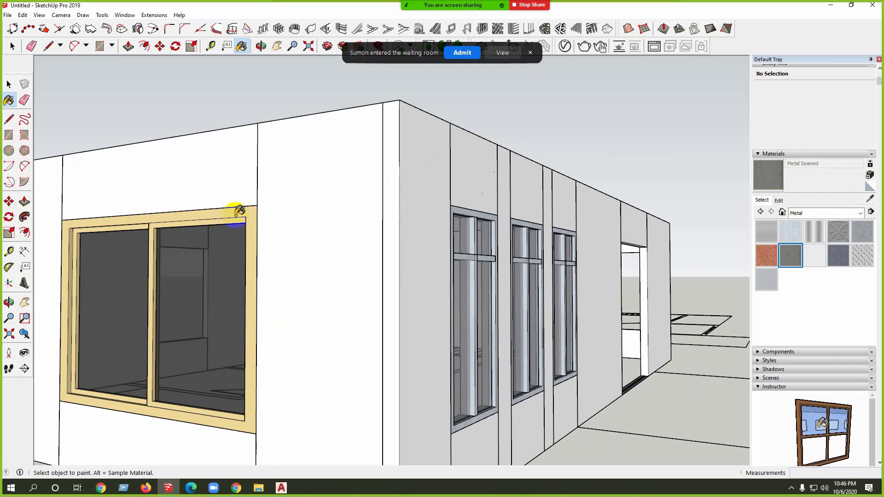
{"action": "left_click", "coordinate": [870, 199]}
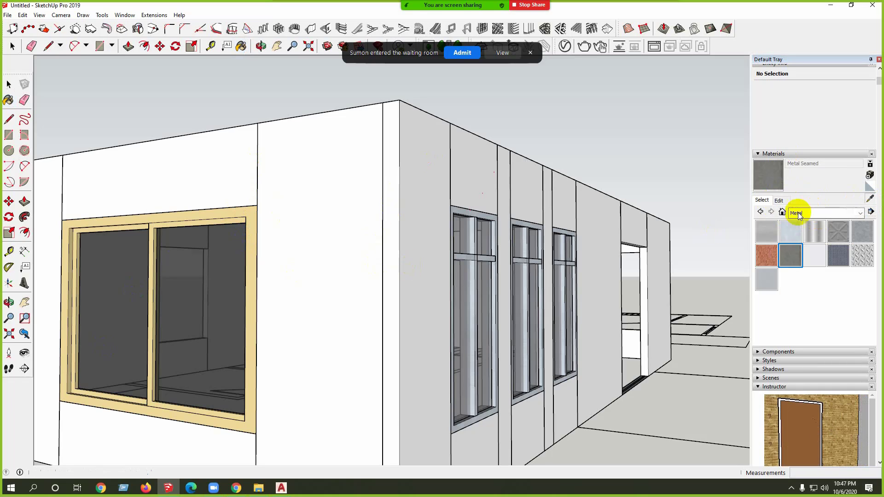
{"action": "left_click", "coordinate": [254, 232]}
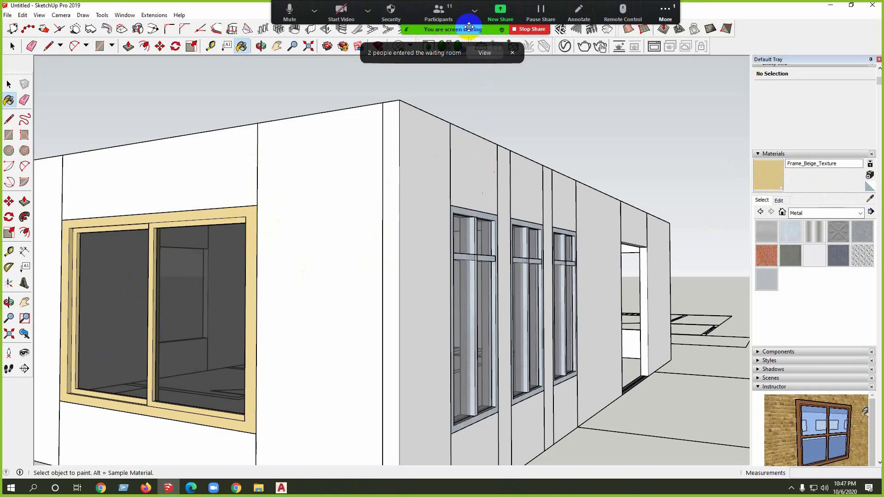
Step: Admit the waiting participant in the Zoom meeting and collapse the floating participant video panel
{"action": "left_click", "coordinate": [482, 53]}
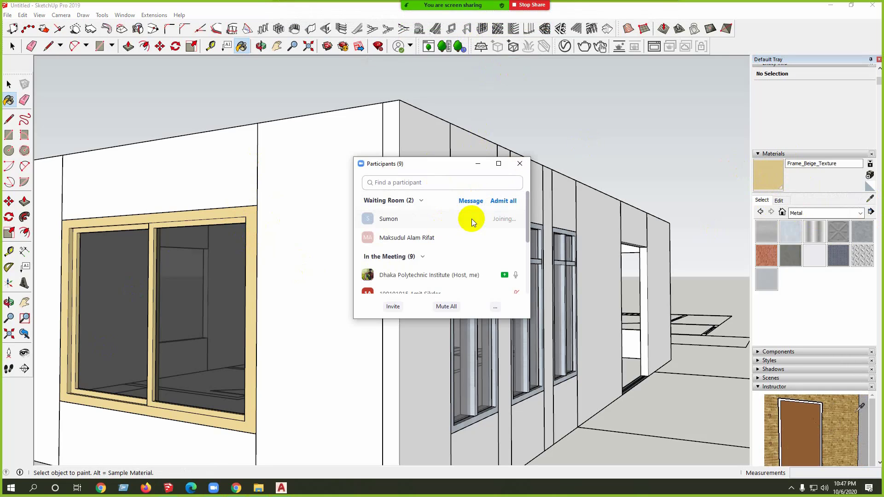
{"action": "left_click", "coordinate": [478, 164]}
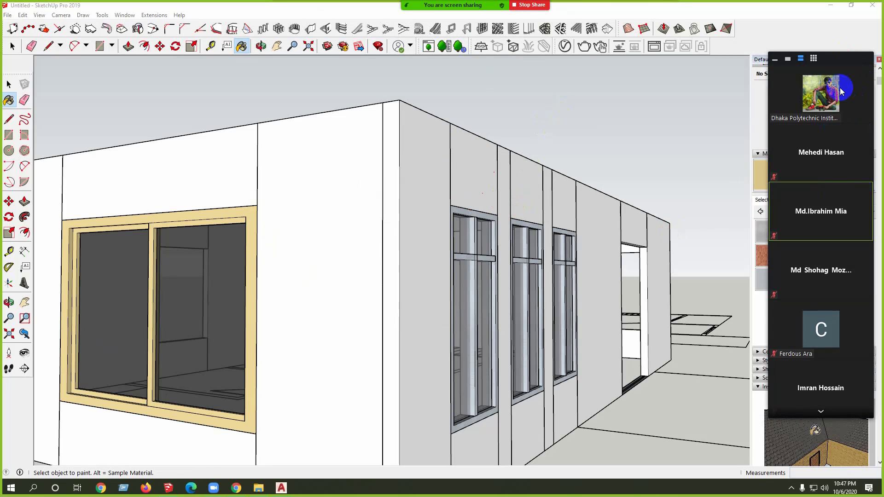
{"action": "mouse_move", "coordinate": [533, 232]}
{"action": "middle_mouse_down"}
{"action": "mouse_move", "coordinate": [558, 253]}
{"action": "mouse_move", "coordinate": [645, 277]}
{"action": "mouse_move", "coordinate": [557, 270]}
{"action": "middle_mouse_up"}
{"action": "scroll", "coordinate": [556, 270], "scroll_direction": "up", "scroll_amount": 3}
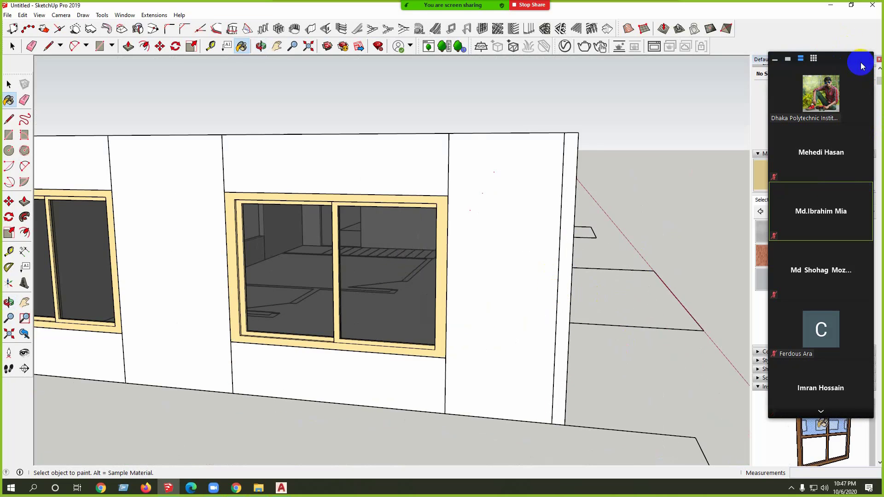
{"action": "left_click", "coordinate": [787, 58]}
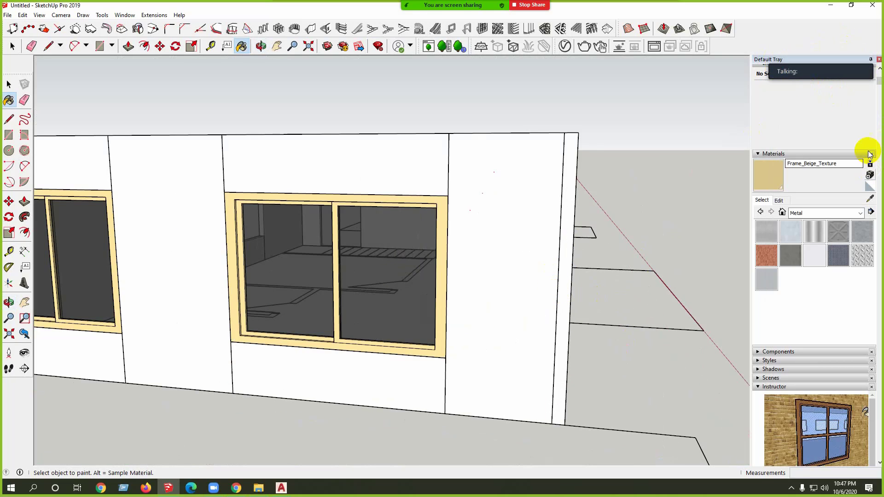
{"action": "scroll", "coordinate": [408, 272], "scroll_direction": "down", "scroll_amount": 5}
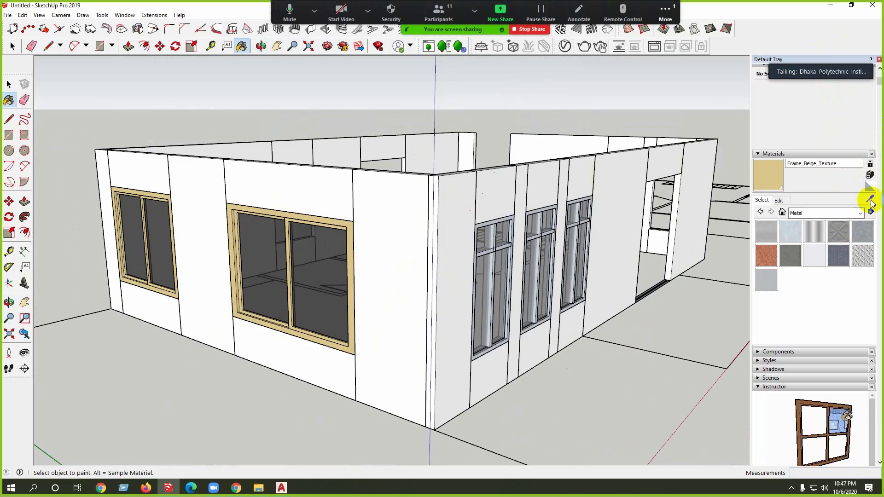
{"action": "left_click", "coordinate": [778, 200]}
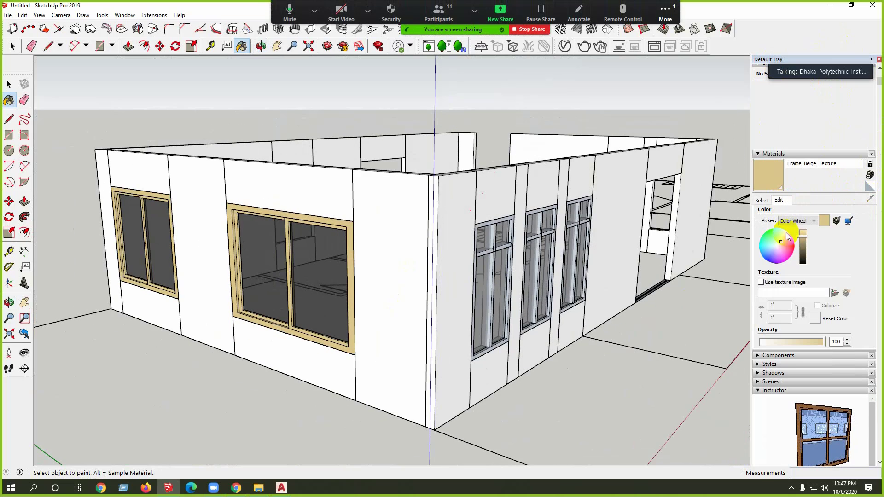
{"action": "scroll", "coordinate": [477, 302], "scroll_direction": "up", "scroll_amount": 8}
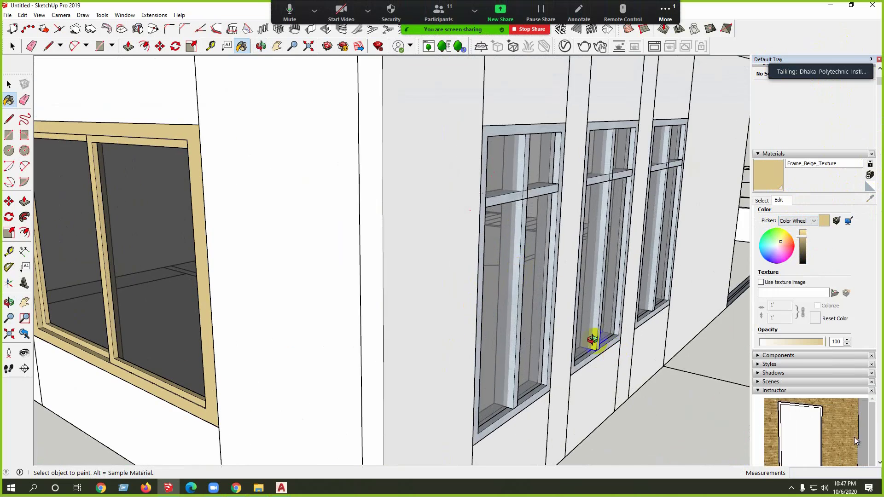
{"action": "scroll", "coordinate": [372, 243], "scroll_direction": "down", "scroll_amount": 8}
{"action": "key", "text": "space"}
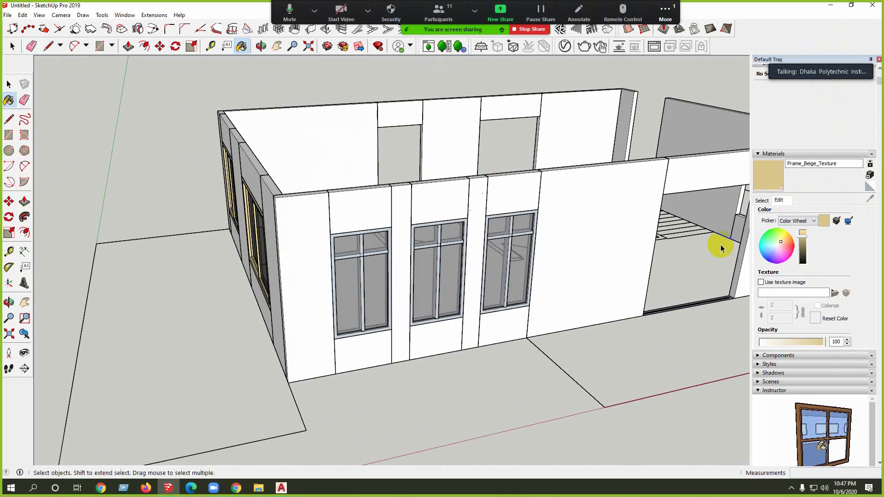
Step: Paint the solid wall section between the third side window and the wide opening with Metal Steel Textured
{"action": "left_click", "coordinate": [761, 200]}
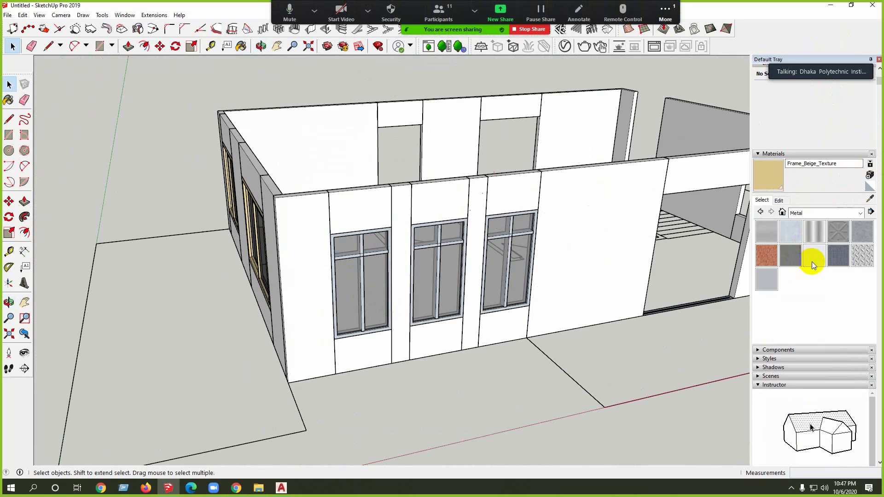
{"action": "left_click", "coordinate": [812, 258]}
{"action": "left_click", "coordinate": [839, 256]}
{"action": "left_click", "coordinate": [592, 237]}
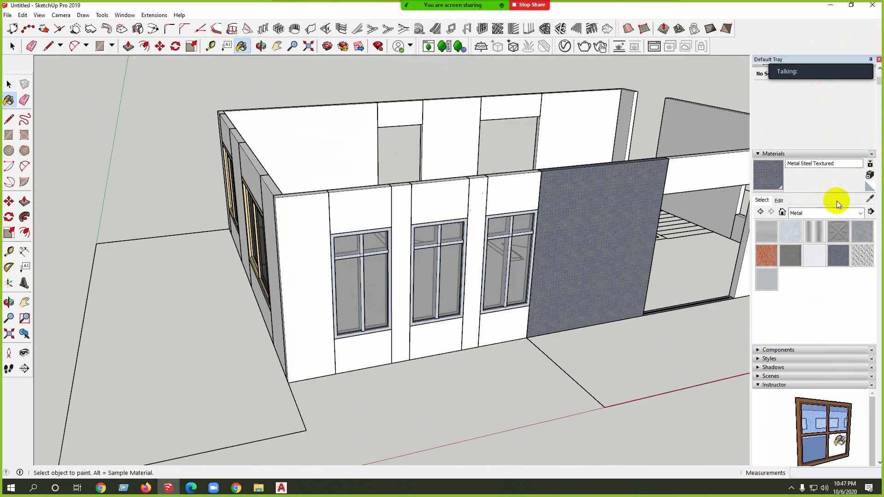
{"action": "key", "text": "space"}
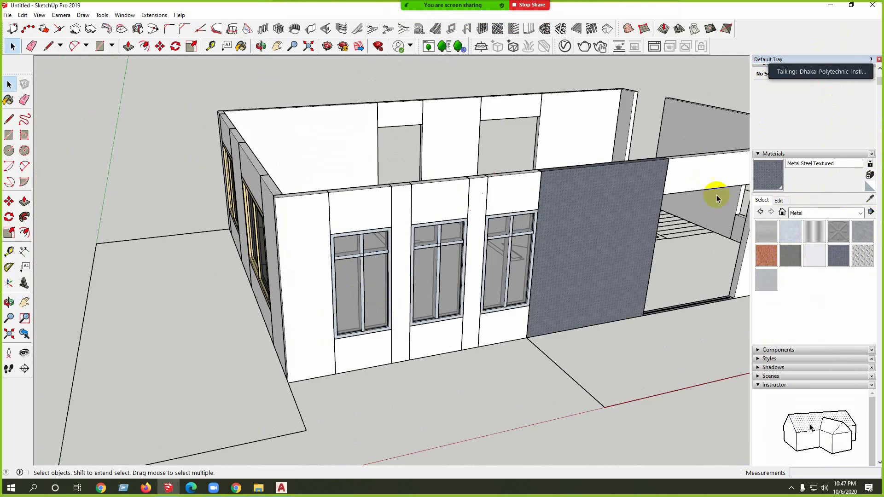
Step: Paint the wall band above the wide front opening with Metal Rusted
{"action": "left_click", "coordinate": [761, 254]}
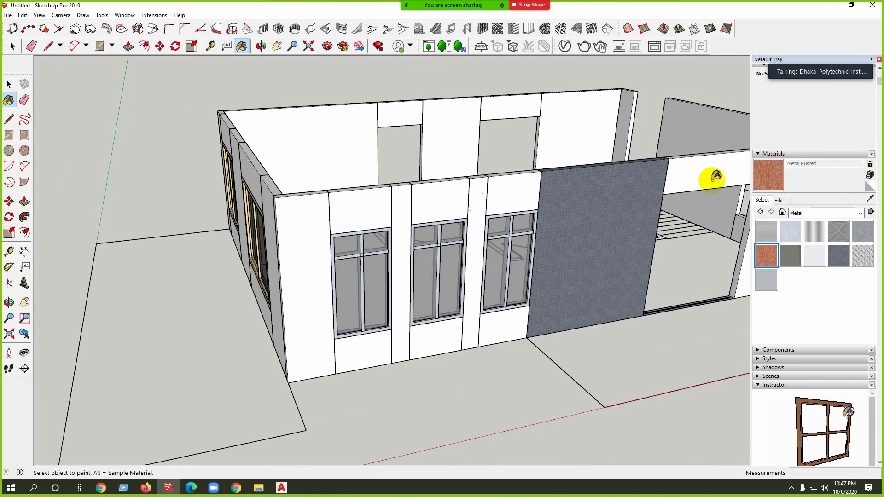
{"action": "left_click", "coordinate": [714, 177]}
Step: Sample the golden frame material of the sliding window and open its color settings for editing
{"action": "mouse_move", "coordinate": [714, 177]}
{"action": "middle_mouse_down"}
{"action": "mouse_move", "coordinate": [588, 219]}
{"action": "mouse_move", "coordinate": [635, 174]}
{"action": "middle_mouse_up"}
{"action": "scroll", "coordinate": [435, 160], "scroll_direction": "up", "scroll_amount": 5}
{"action": "scroll", "coordinate": [355, 290], "scroll_direction": "up", "scroll_amount": 3}
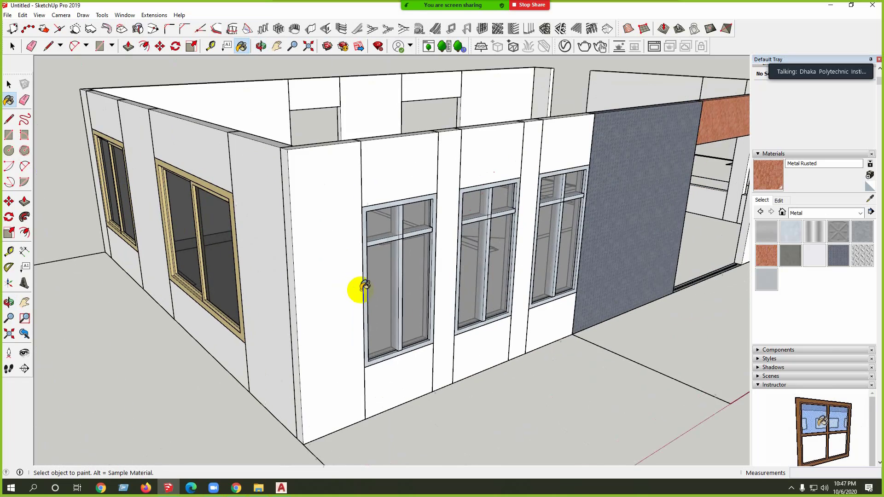
{"action": "middle_click_drag", "start_coordinate": [355, 290], "coordinate": [460, 281]}
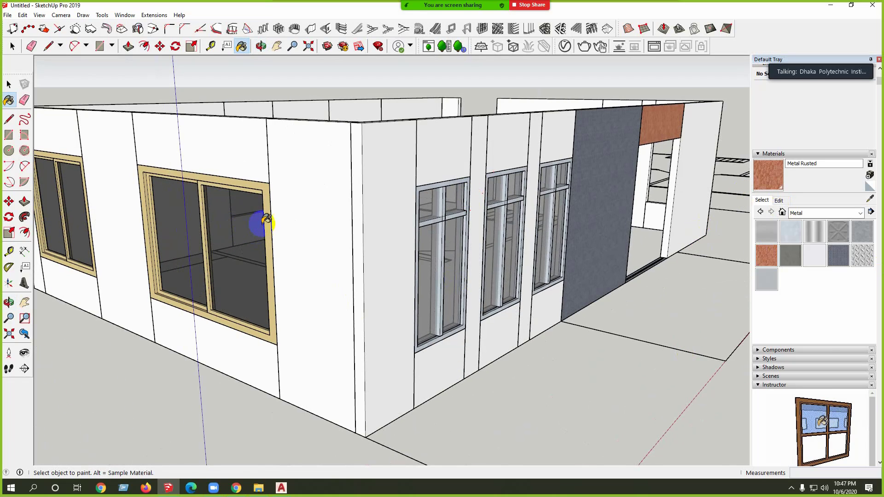
{"action": "scroll", "coordinate": [267, 219], "scroll_direction": "up", "scroll_amount": 5}
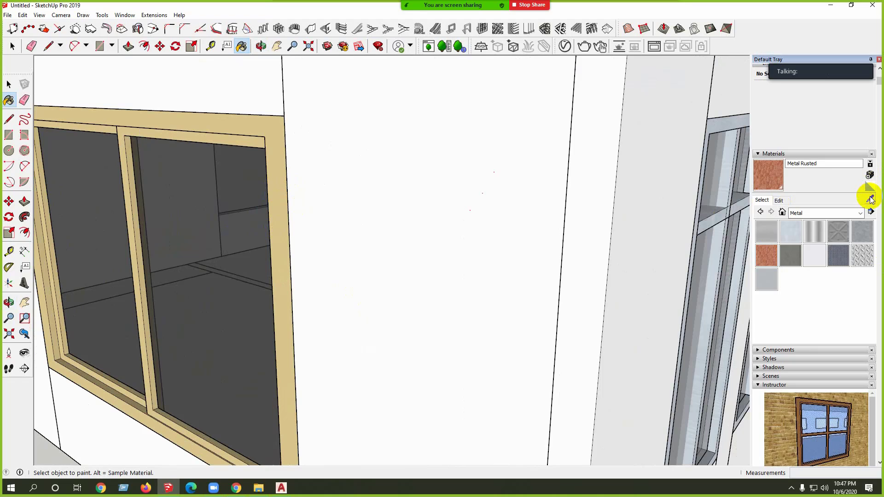
{"action": "left_click", "coordinate": [869, 198]}
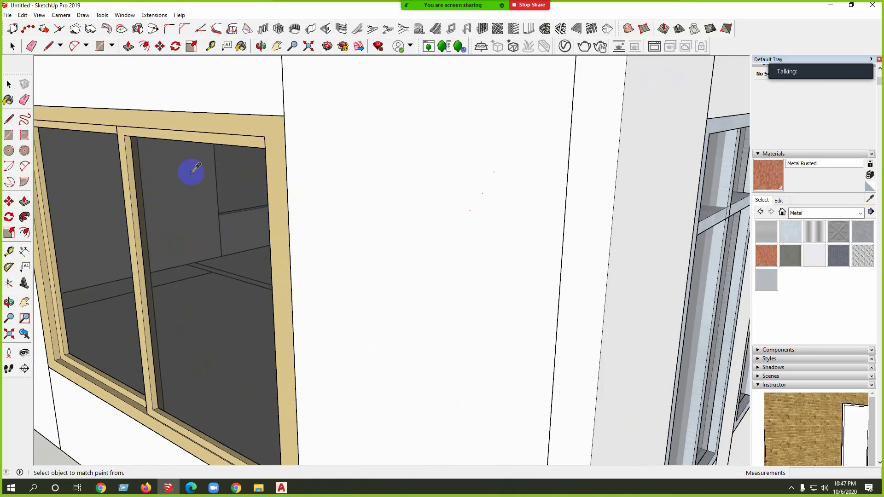
{"action": "left_click", "coordinate": [279, 152]}
{"action": "scroll", "coordinate": [318, 221], "scroll_direction": "down", "scroll_amount": 3}
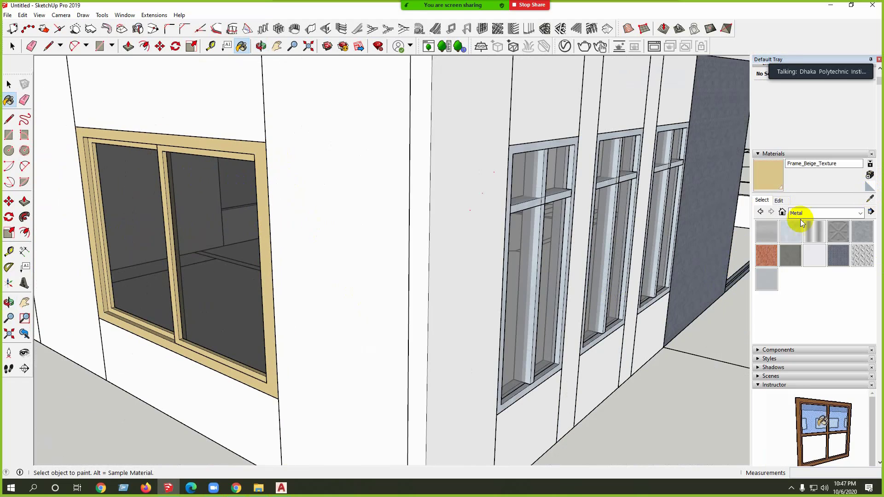
{"action": "left_click", "coordinate": [784, 201]}
{"action": "scroll", "coordinate": [379, 292], "scroll_direction": "down", "scroll_amount": 4}
{"action": "middle_click_drag", "start_coordinate": [429, 293], "coordinate": [392, 300]}
{"action": "left_click", "coordinate": [848, 223]}
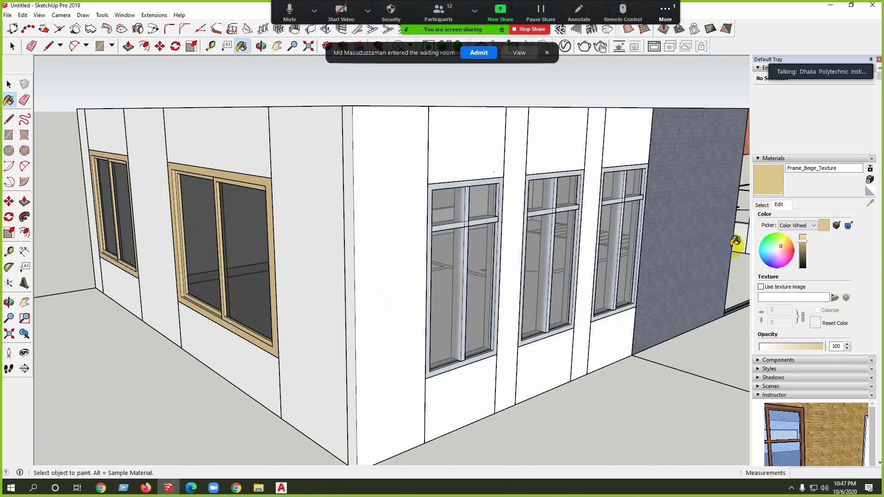
Step: Admit the waiting participant to the Zoom meeting
{"action": "left_click", "coordinate": [479, 53]}
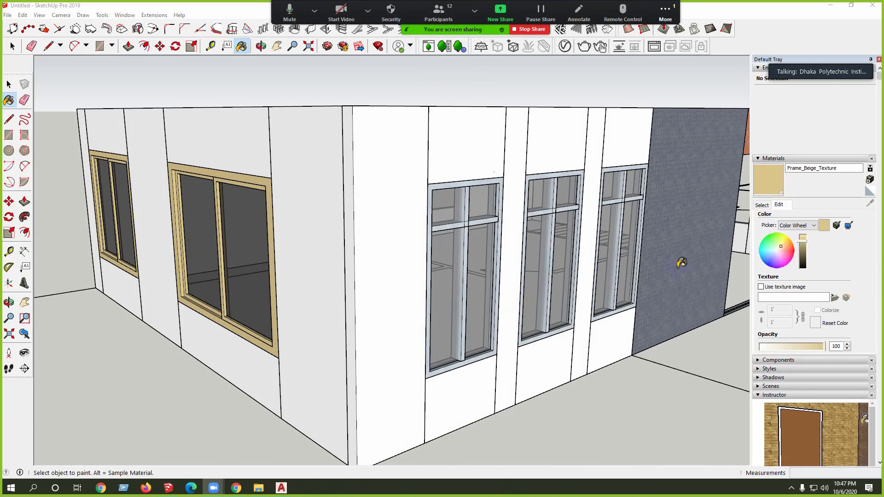
Step: Match the sliding-window frame color to the Metal Steel Textured wall section by sampling that wall in the model
{"action": "scroll", "coordinate": [523, 251], "scroll_direction": "down", "scroll_amount": 4}
{"action": "scroll", "coordinate": [529, 182], "scroll_direction": "up", "scroll_amount": 6}
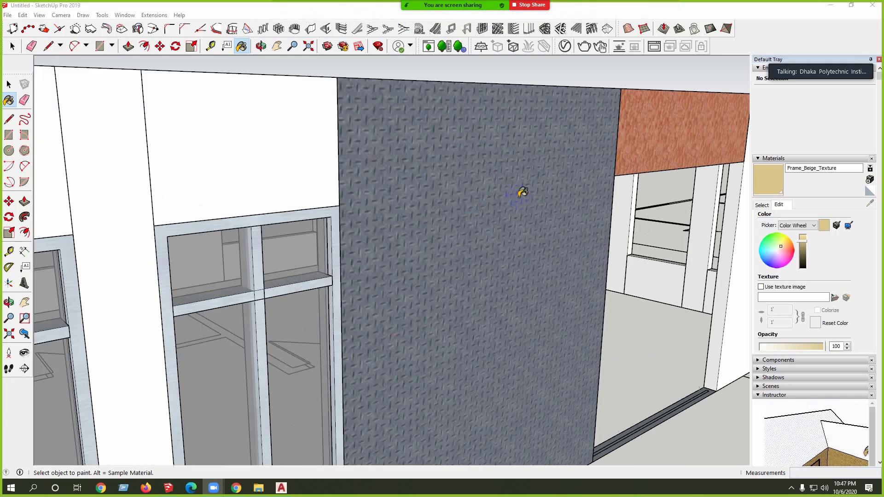
{"action": "scroll", "coordinate": [361, 256], "scroll_direction": "down", "scroll_amount": 5}
{"action": "scroll", "coordinate": [198, 221], "scroll_direction": "up", "scroll_amount": 6}
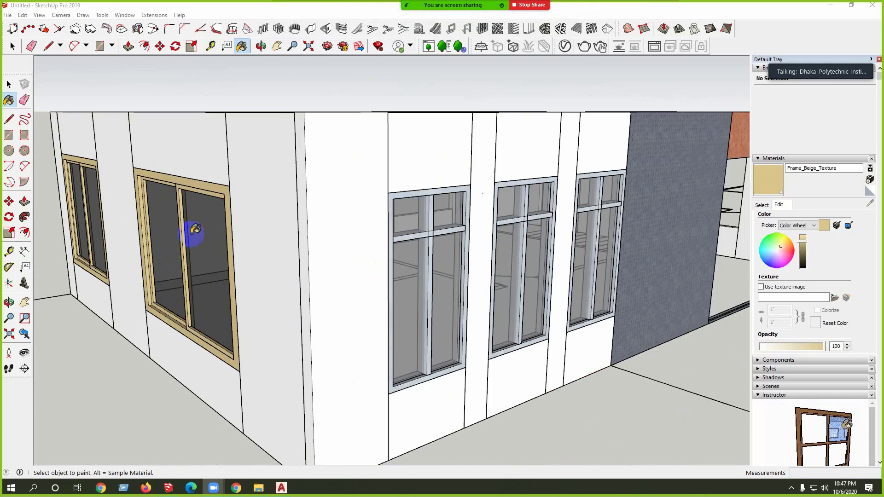
{"action": "scroll", "coordinate": [203, 249], "scroll_direction": "down", "scroll_amount": 5}
{"action": "scroll", "coordinate": [618, 221], "scroll_direction": "up", "scroll_amount": 6}
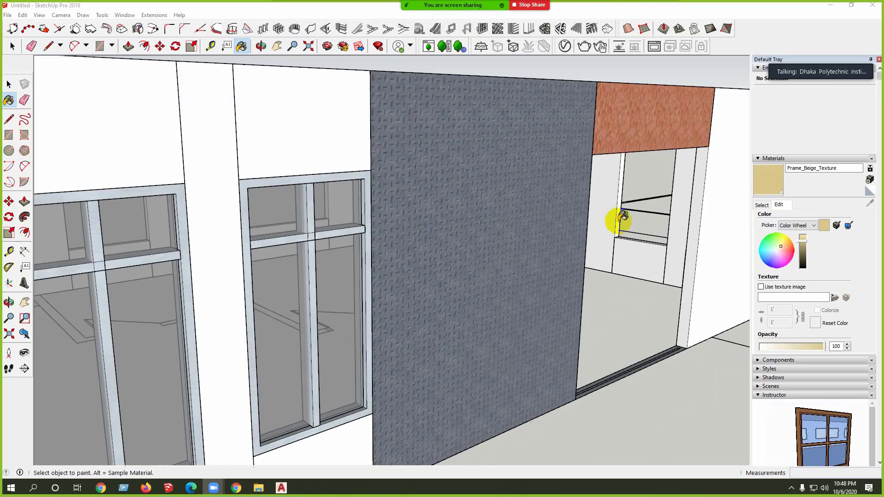
{"action": "scroll", "coordinate": [574, 222], "scroll_direction": "down", "scroll_amount": 2}
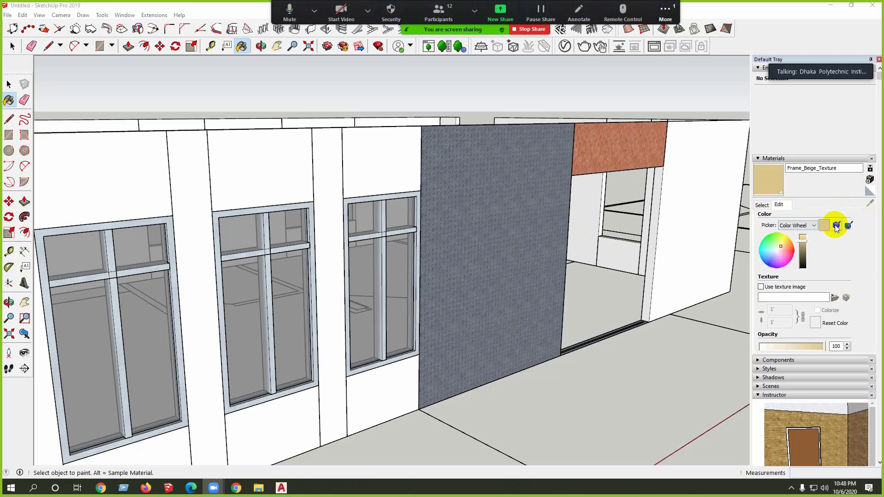
{"action": "left_click", "coordinate": [838, 225]}
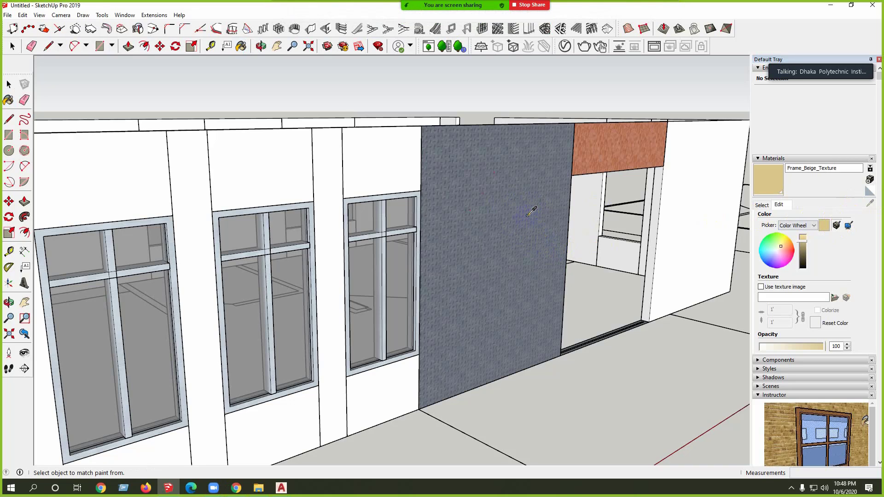
{"action": "scroll", "coordinate": [529, 214], "scroll_direction": "down", "scroll_amount": 4}
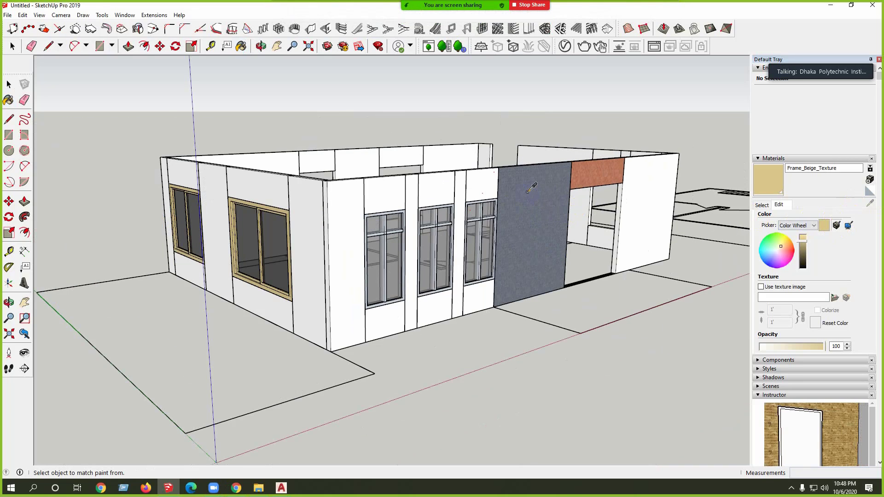
{"action": "left_click", "coordinate": [531, 188]}
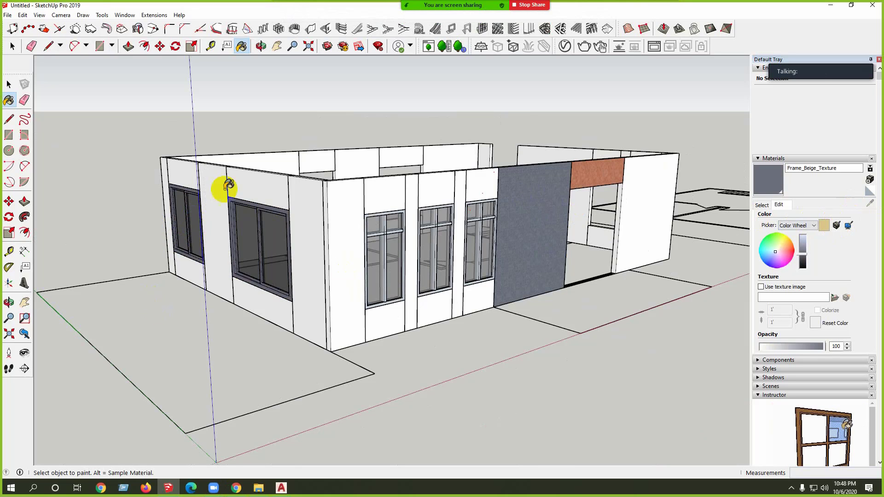
Step: Compare the sliding-window frame color with the textured steel wall section from close up and from a distance
{"action": "scroll", "coordinate": [229, 186], "scroll_direction": "up", "scroll_amount": 10}
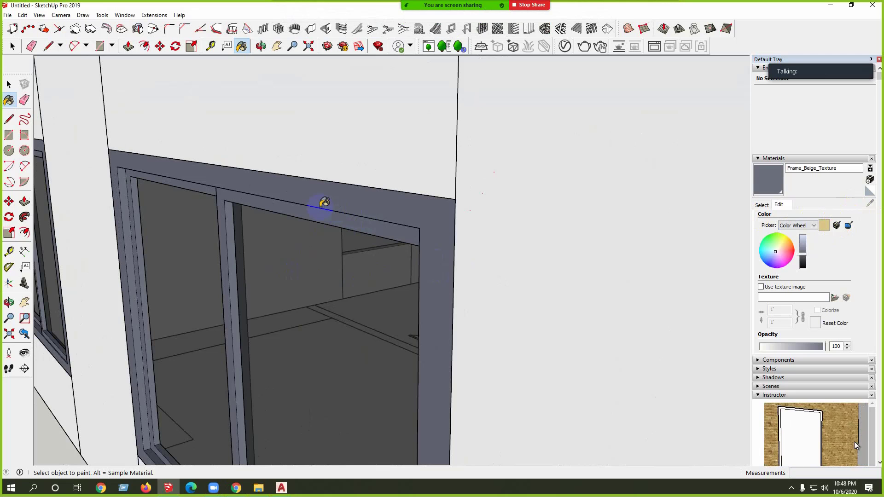
{"action": "scroll", "coordinate": [319, 199], "scroll_direction": "down", "scroll_amount": 8}
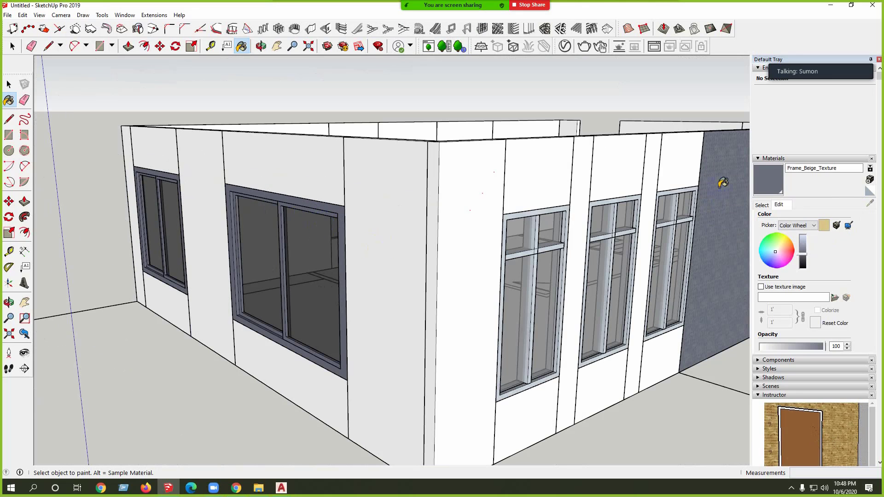
{"action": "scroll", "coordinate": [347, 229], "scroll_direction": "up", "scroll_amount": 6}
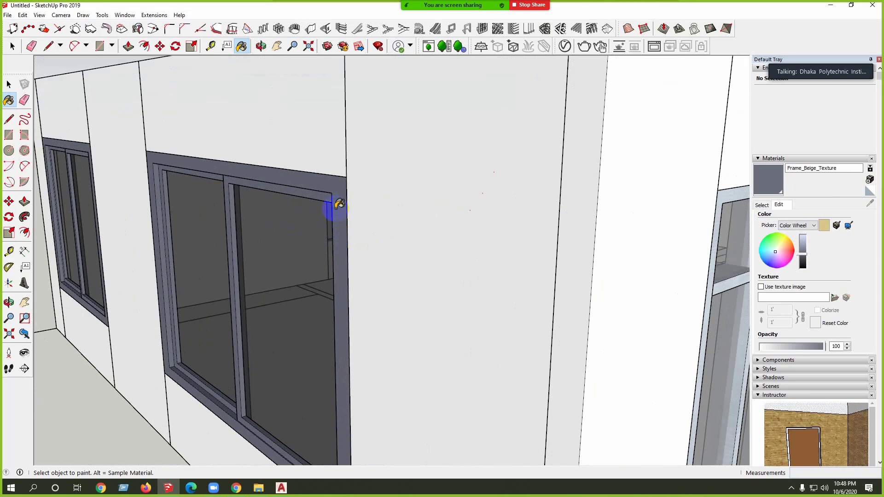
{"action": "scroll", "coordinate": [333, 204], "scroll_direction": "down", "scroll_amount": 6}
{"action": "middle_click_drag", "start_coordinate": [256, 207], "coordinate": [572, 233]}
{"action": "scroll", "coordinate": [492, 218], "scroll_direction": "up", "scroll_amount": 6}
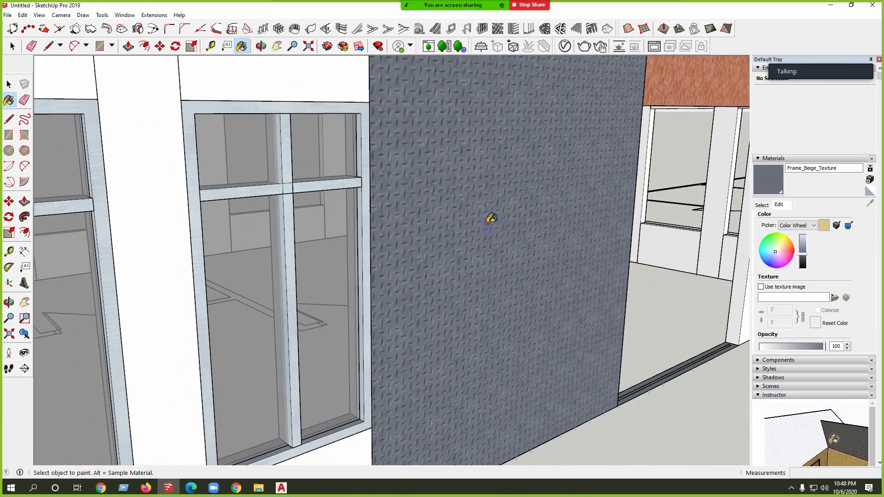
{"action": "scroll", "coordinate": [511, 209], "scroll_direction": "down", "scroll_amount": 3}
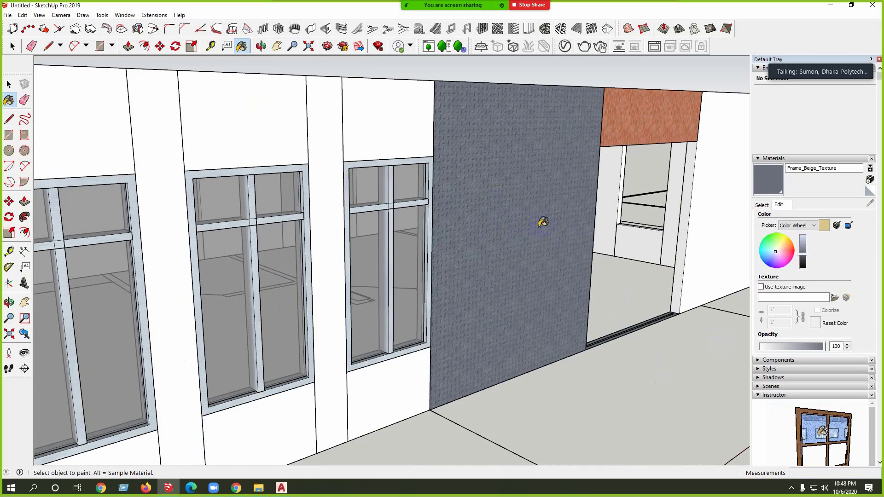
{"action": "scroll", "coordinate": [548, 218], "scroll_direction": "down", "scroll_amount": 2}
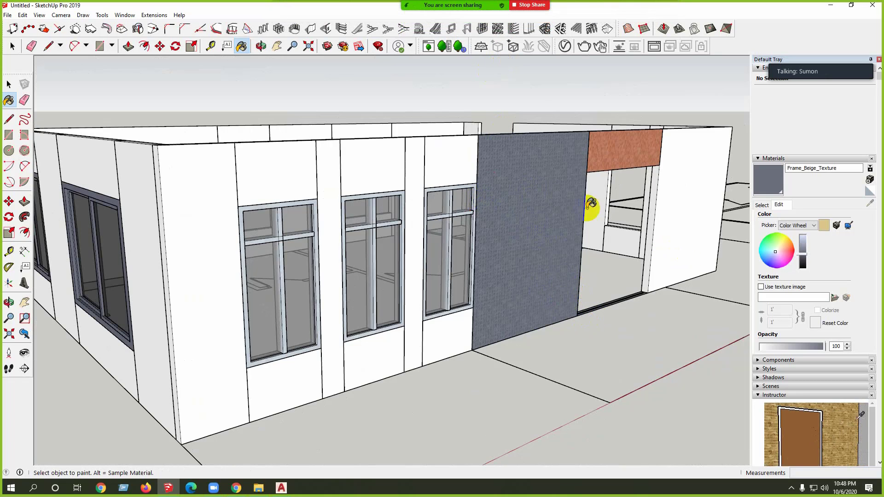
{"action": "scroll", "coordinate": [590, 203], "scroll_direction": "down", "scroll_amount": 5}
{"action": "middle_click_drag", "start_coordinate": [594, 236], "coordinate": [592, 260]}
{"action": "scroll", "coordinate": [600, 245], "scroll_direction": "up", "scroll_amount": 5}
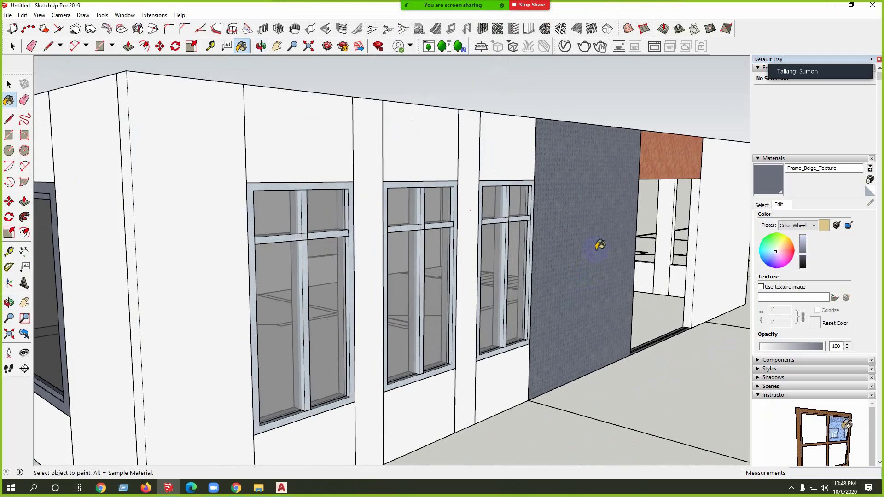
{"action": "scroll", "coordinate": [600, 245], "scroll_direction": "down", "scroll_amount": 3}
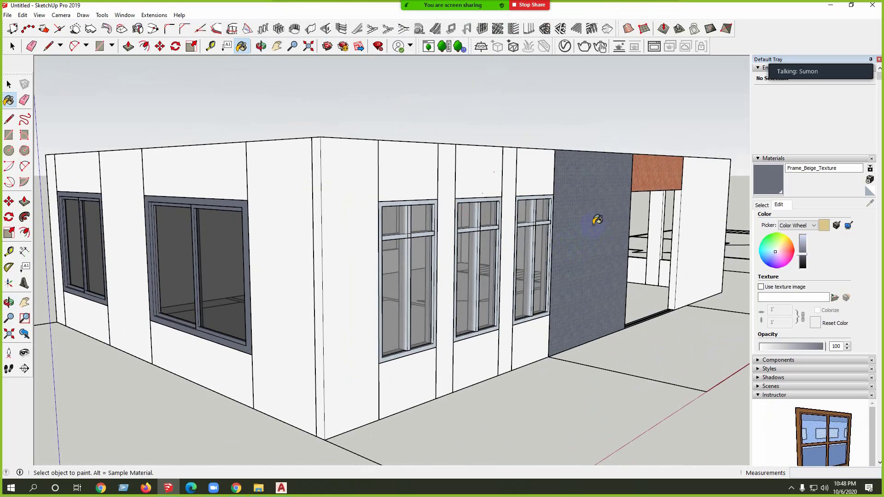
{"action": "scroll", "coordinate": [215, 247], "scroll_direction": "up", "scroll_amount": 3}
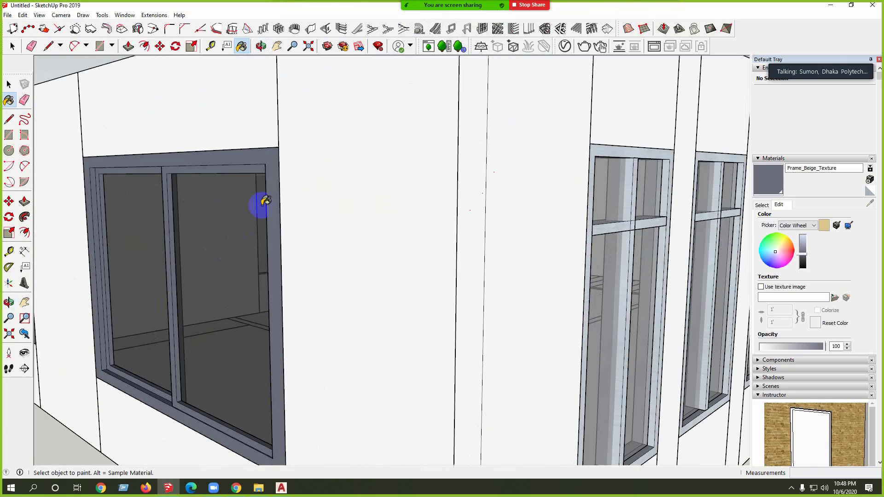
{"action": "scroll", "coordinate": [240, 255], "scroll_direction": "down", "scroll_amount": 3}
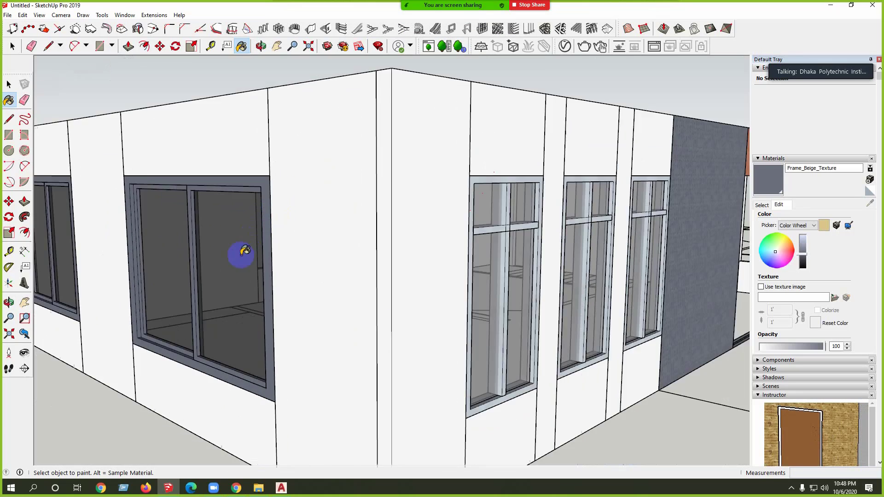
{"action": "scroll", "coordinate": [717, 234], "scroll_direction": "up", "scroll_amount": 6}
{"action": "middle_click_drag", "start_coordinate": [709, 236], "coordinate": [572, 271]}
{"action": "scroll", "coordinate": [473, 263], "scroll_direction": "down", "scroll_amount": 5}
{"action": "scroll", "coordinate": [440, 220], "scroll_direction": "up", "scroll_amount": 1}
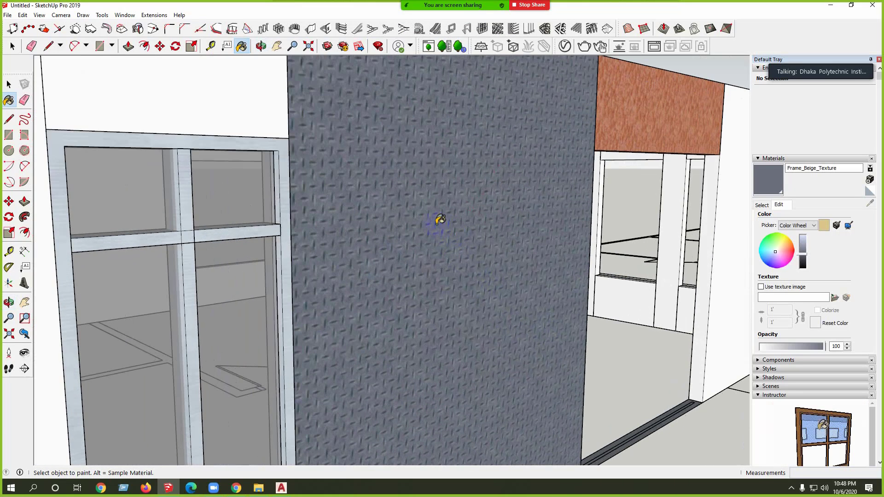
{"action": "scroll", "coordinate": [544, 234], "scroll_direction": "down", "scroll_amount": 4}
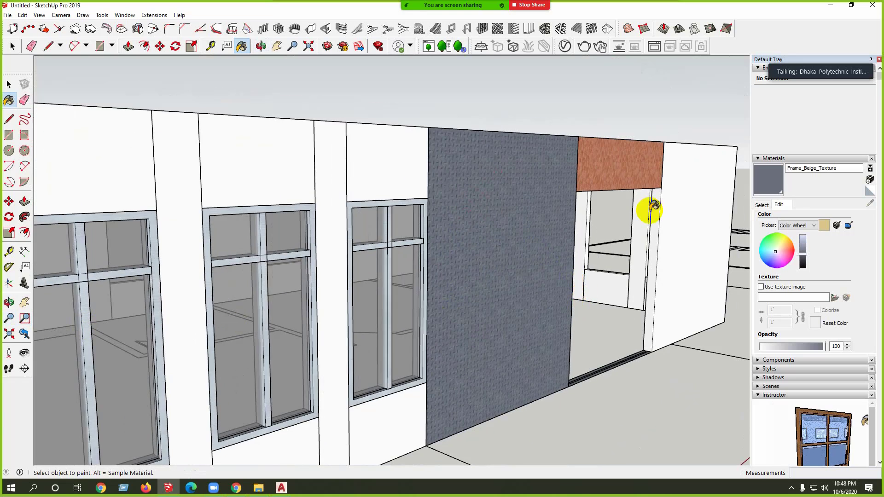
{"action": "scroll", "coordinate": [262, 240], "scroll_direction": "down", "scroll_amount": 4}
{"action": "middle_click_drag", "start_coordinate": [262, 240], "coordinate": [377, 240]}
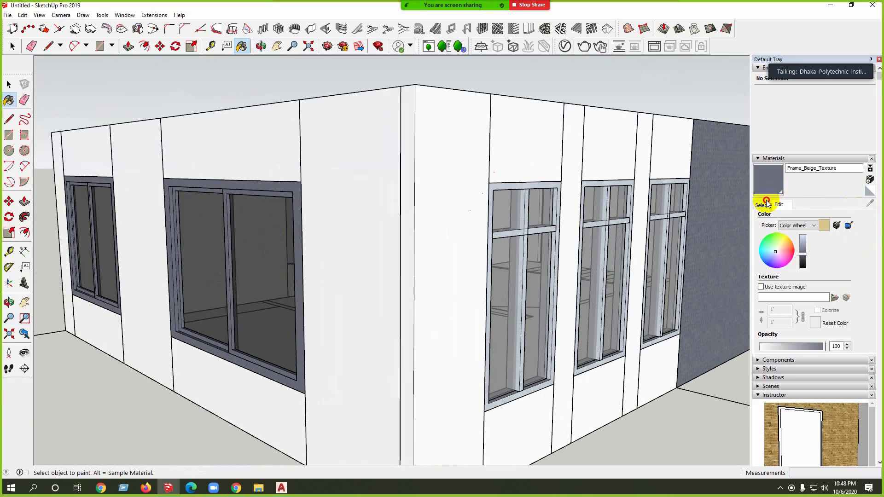
Step: Match the sliding-window frame color to the frames of the three tall windows by sampling one of them in the model
{"action": "left_click", "coordinate": [790, 205]}
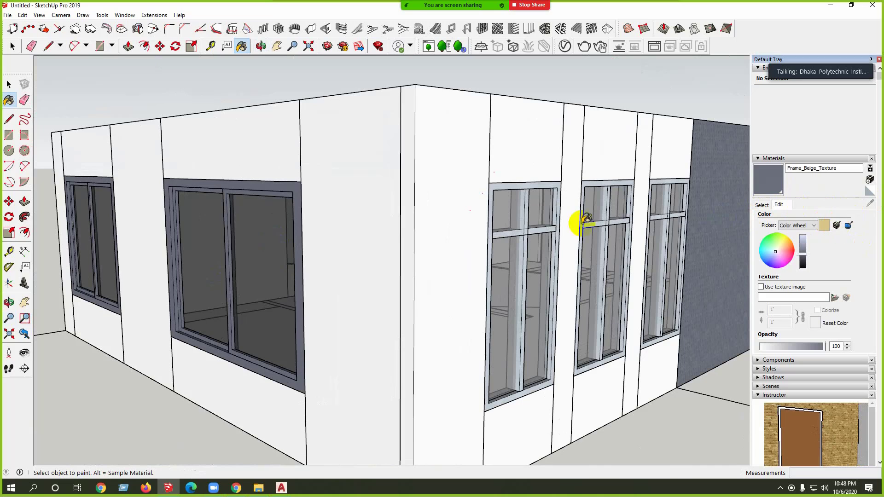
{"action": "left_click", "coordinate": [837, 225]}
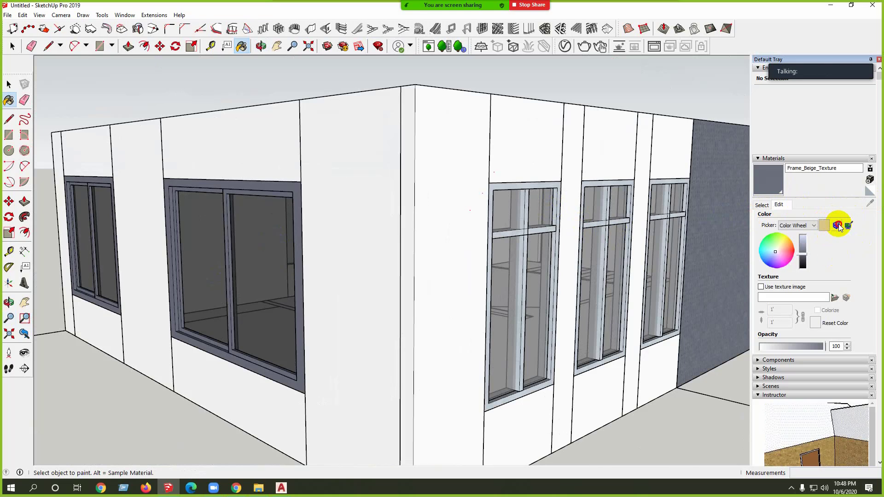
{"action": "left_click", "coordinate": [528, 198]}
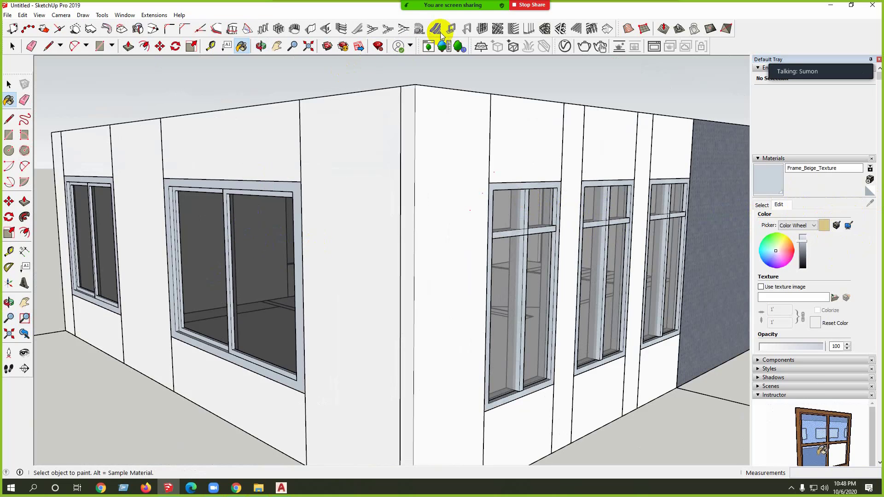
{"action": "mouse_move", "coordinate": [460, 10]}
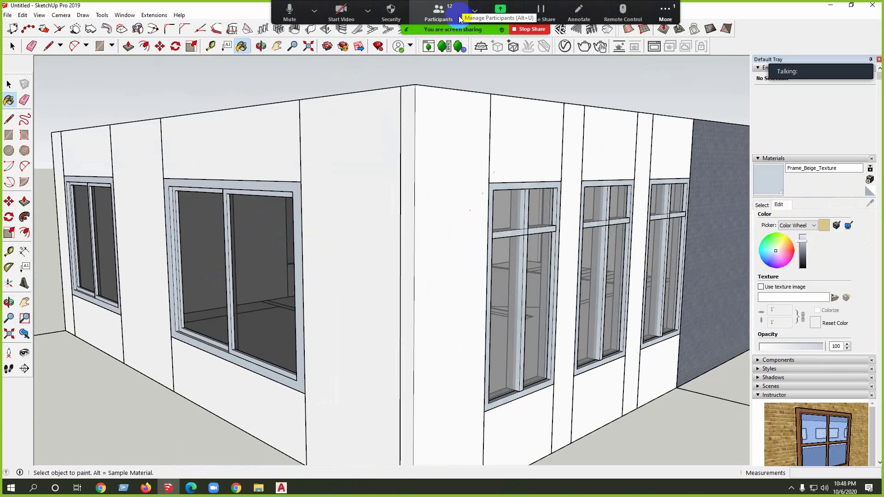
{"action": "left_click", "coordinate": [474, 13]}
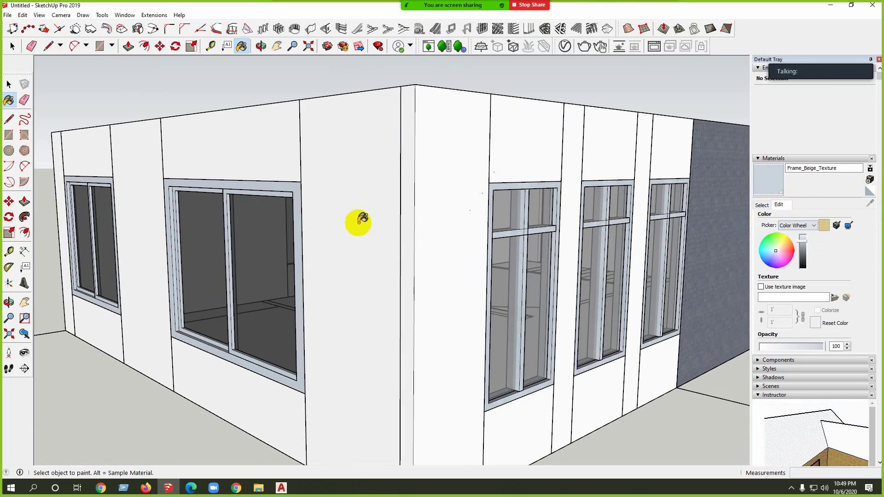
Step: Sample the default material from a white wall and repaint the dark steel wall section and the copper-colored section above the door opening
{"action": "mouse_move", "coordinate": [324, 224]}
{"action": "middle_mouse_down"}
{"action": "mouse_move", "coordinate": [391, 292]}
{"action": "mouse_move", "coordinate": [384, 276]}
{"action": "mouse_move", "coordinate": [424, 239]}
{"action": "mouse_move", "coordinate": [344, 262]}
{"action": "middle_mouse_up"}
{"action": "middle_click_drag", "start_coordinate": [450, 321], "coordinate": [394, 350]}
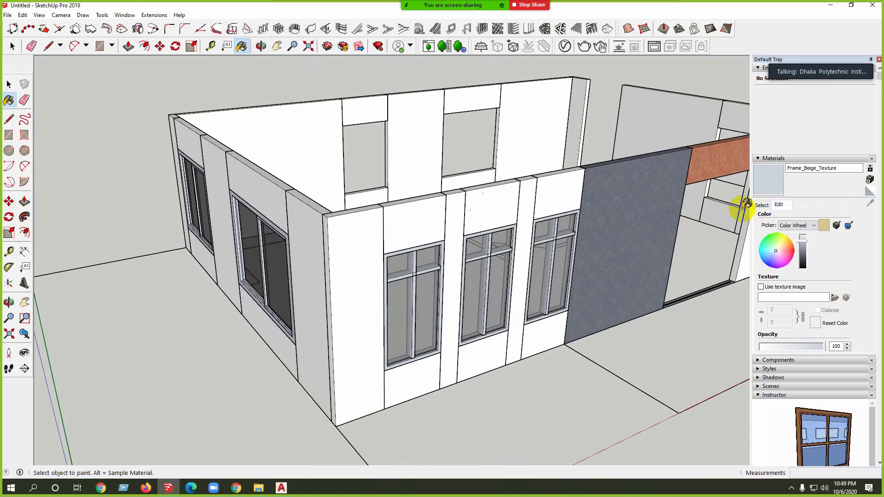
{"action": "left_click", "coordinate": [762, 204]}
{"action": "left_click", "coordinate": [870, 203]}
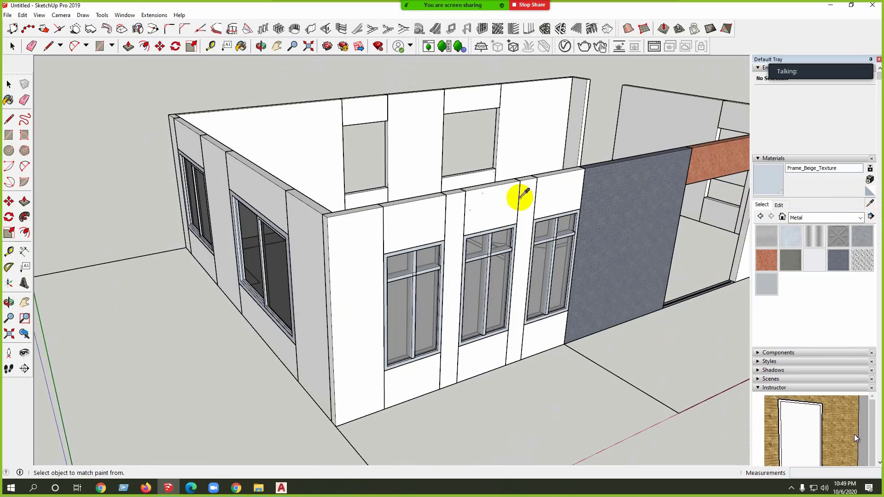
{"action": "left_click", "coordinate": [569, 186]}
{"action": "left_click", "coordinate": [622, 174]}
{"action": "left_click", "coordinate": [691, 164]}
{"action": "mouse_move", "coordinate": [444, 243]}
{"action": "middle_mouse_down"}
{"action": "mouse_move", "coordinate": [378, 335]}
{"action": "mouse_move", "coordinate": [468, 277]}
{"action": "mouse_move", "coordinate": [449, 357]}
{"action": "mouse_move", "coordinate": [428, 317]}
{"action": "middle_mouse_up"}
{"action": "key", "text": "space"}
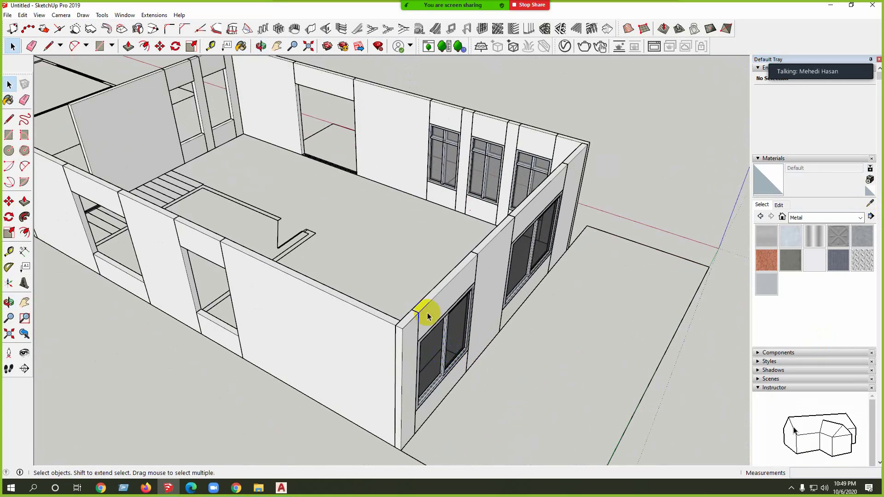
Step: Paint the wall sections on both sides of the door opening with Color B03 from the Colors collection
{"action": "scroll", "coordinate": [427, 317], "scroll_direction": "down", "scroll_amount": 3}
{"action": "middle_click_drag", "start_coordinate": [539, 310], "coordinate": [386, 282]}
{"action": "scroll", "coordinate": [387, 282], "scroll_direction": "up", "scroll_amount": 3}
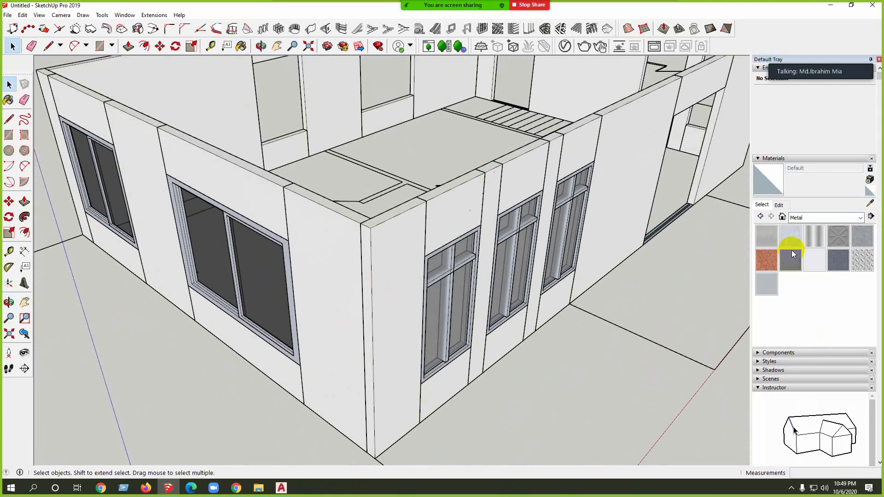
{"action": "left_click", "coordinate": [805, 222]}
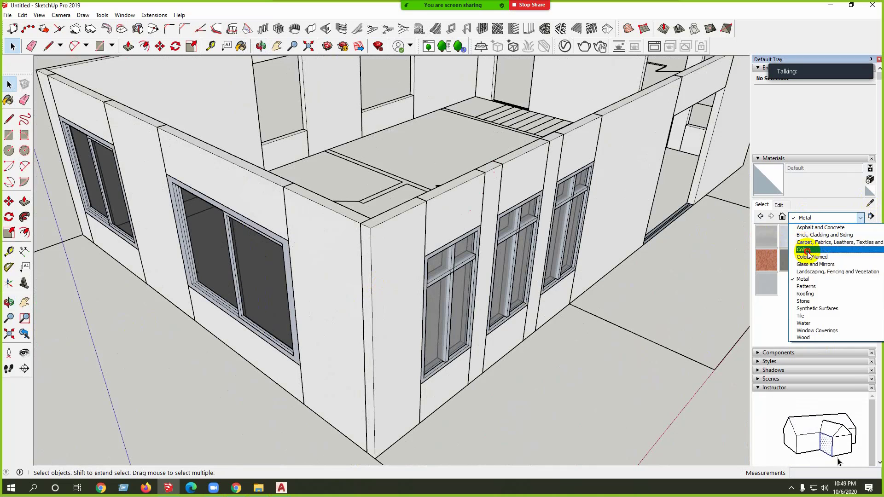
{"action": "left_click", "coordinate": [813, 248]}
{"action": "left_click", "coordinate": [814, 283]}
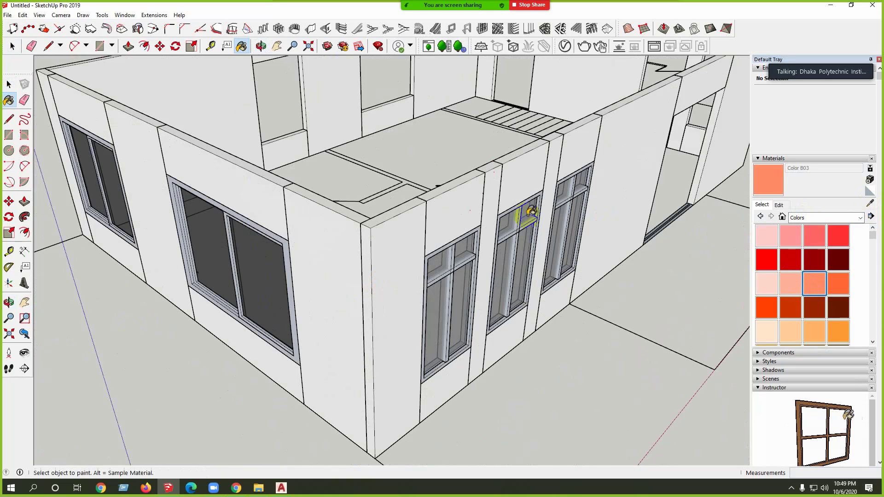
{"action": "middle_click_drag", "start_coordinate": [529, 207], "coordinate": [822, 219]}
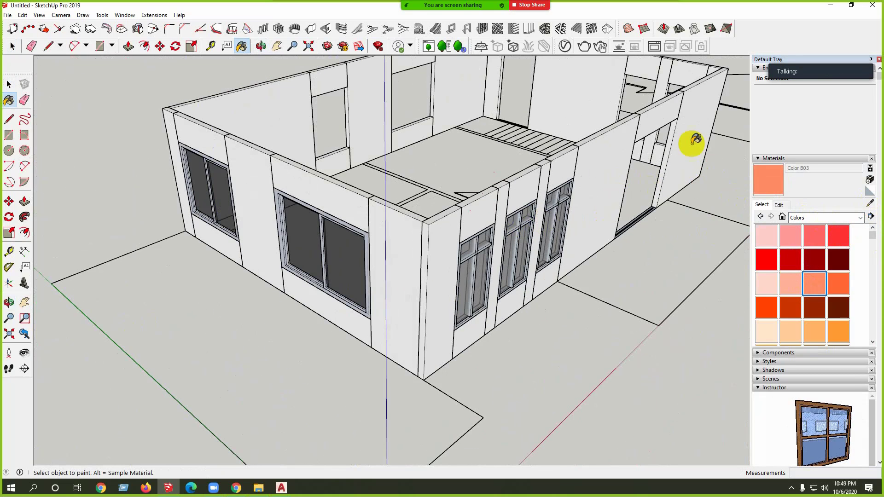
{"action": "middle_click_drag", "start_coordinate": [699, 136], "coordinate": [608, 193]}
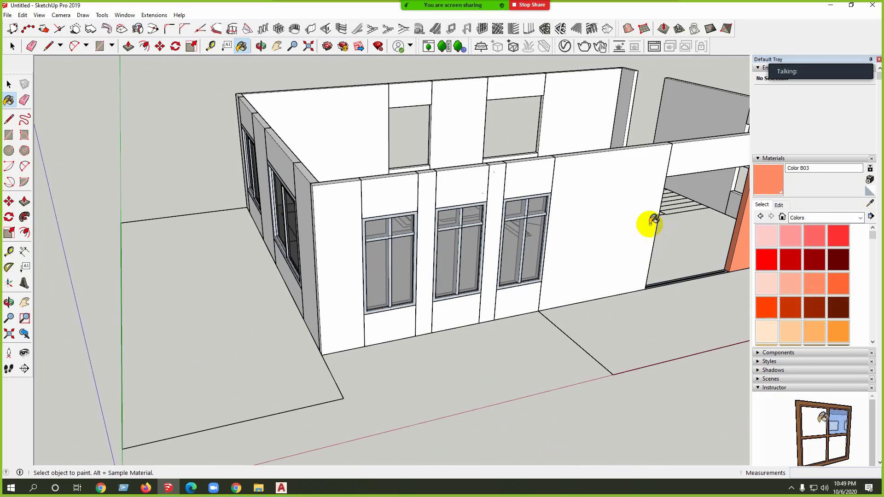
{"action": "left_click", "coordinate": [634, 201]}
Step: Paint the wall section between the tall windows and the door opening with Color B06
{"action": "left_click", "coordinate": [791, 309]}
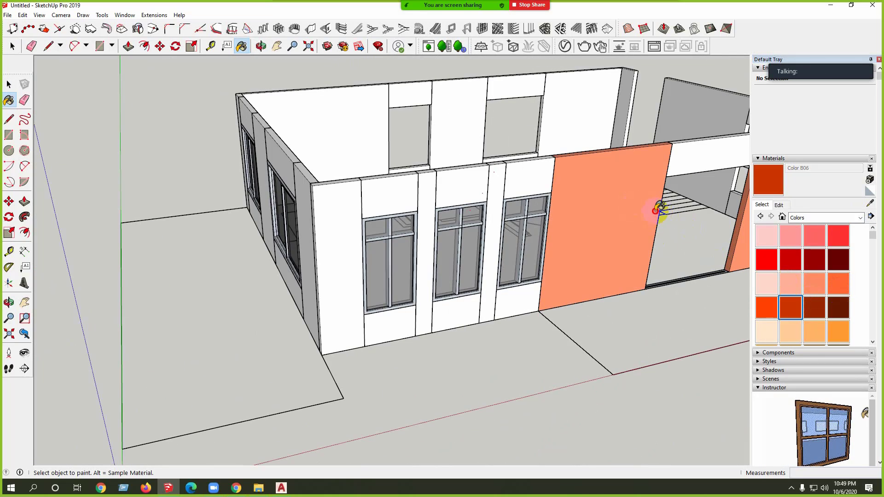
{"action": "left_click", "coordinate": [587, 272]}
{"action": "middle_click_drag", "start_coordinate": [588, 272], "coordinate": [618, 278]}
{"action": "middle_click_drag", "start_coordinate": [110, 288], "coordinate": [255, 330]}
{"action": "scroll", "coordinate": [719, 240], "scroll_direction": "up", "scroll_amount": 3}
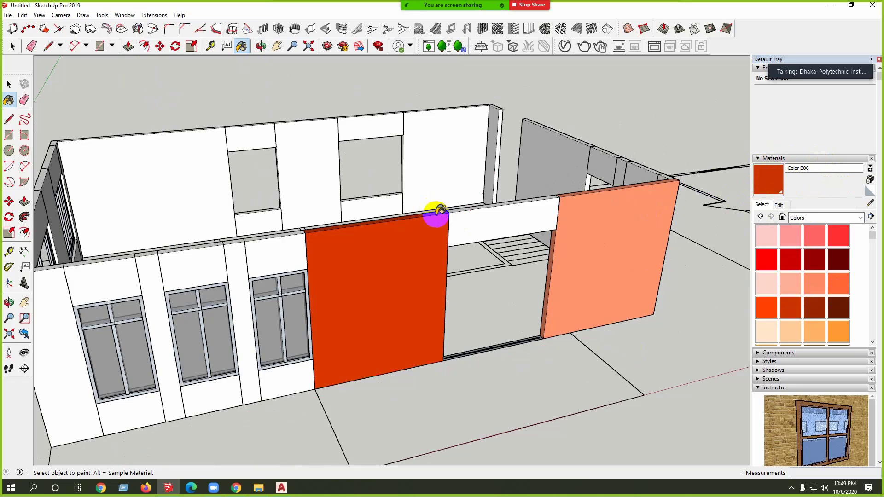
{"action": "middle_click_drag", "start_coordinate": [523, 212], "coordinate": [478, 230]}
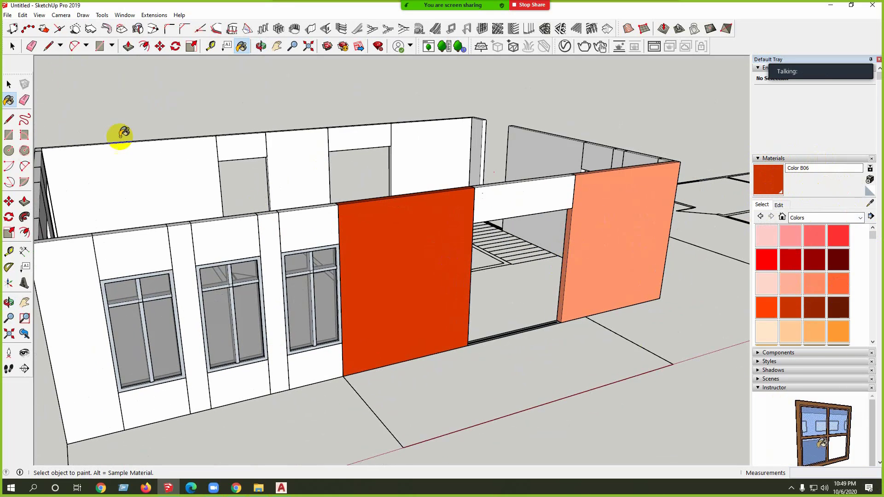
{"action": "left_click", "coordinate": [443, 223]}
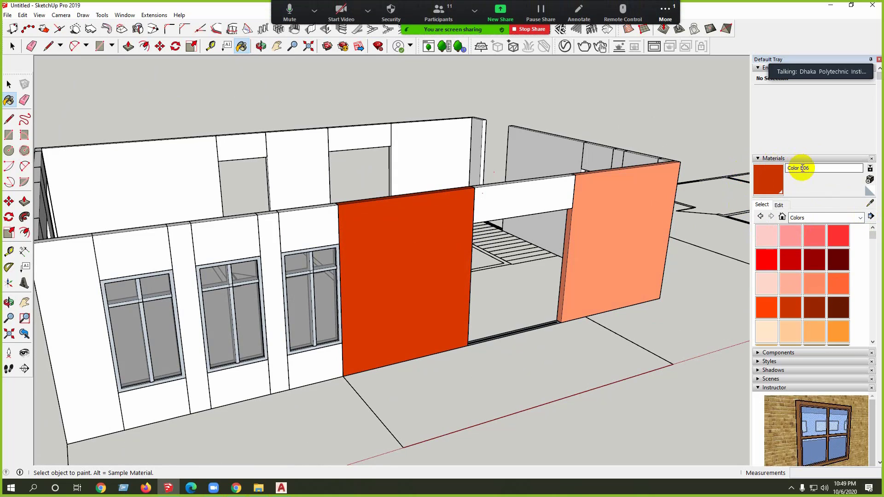
{"action": "left_click", "coordinate": [775, 174]}
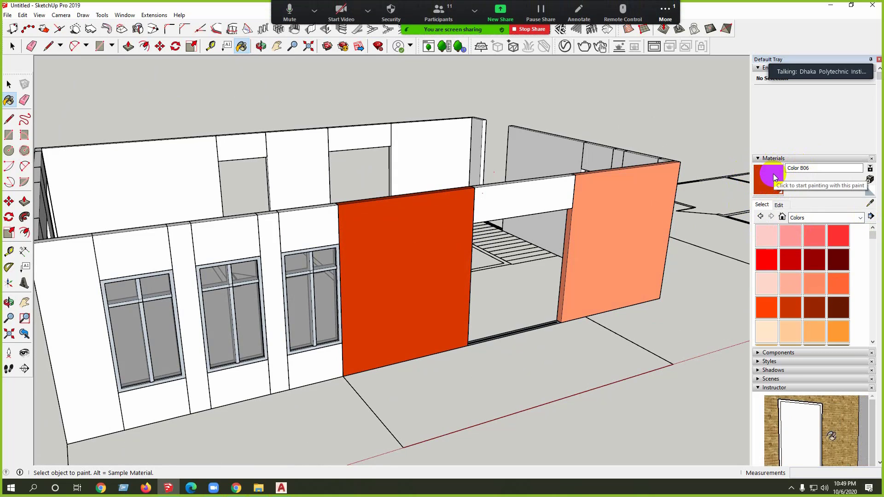
{"action": "left_click", "coordinate": [768, 180]}
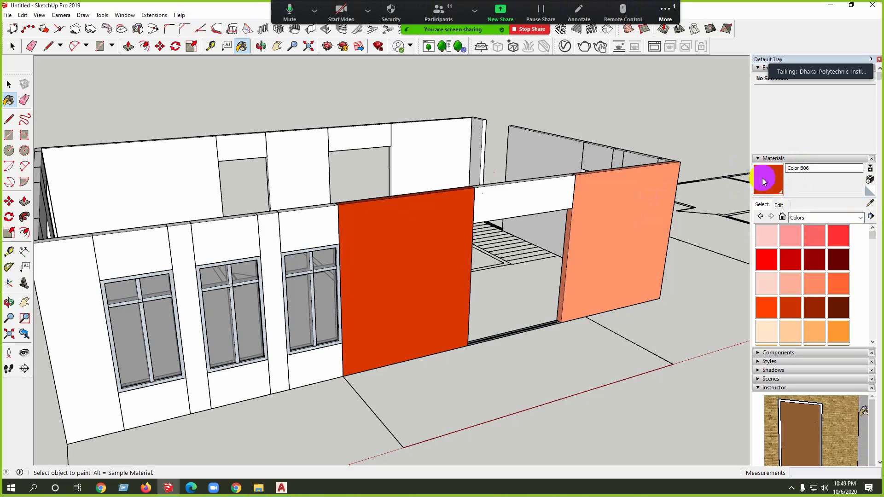
{"action": "left_click", "coordinate": [594, 235]}
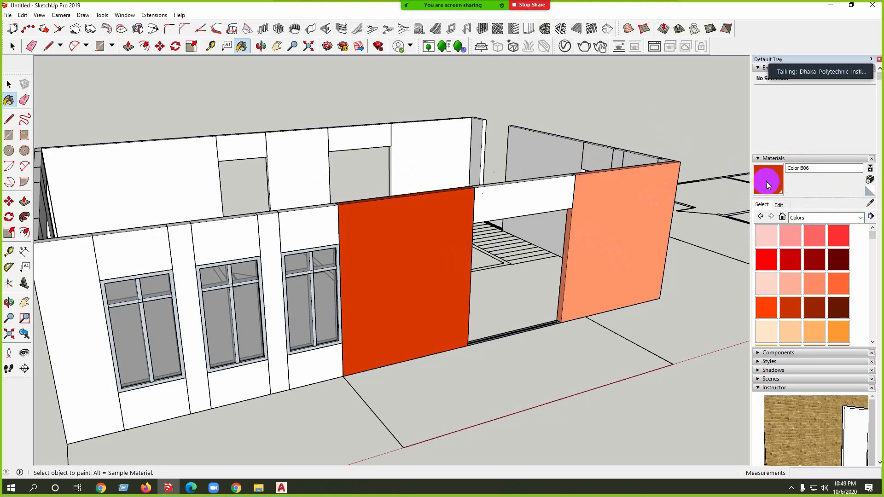
Step: Sample the material of the large sliding window's frame, Frame_Beige_Texture, as the current material
{"action": "scroll", "coordinate": [490, 248], "scroll_direction": "down", "scroll_amount": 1}
{"action": "middle_click_drag", "start_coordinate": [490, 248], "coordinate": [528, 247]}
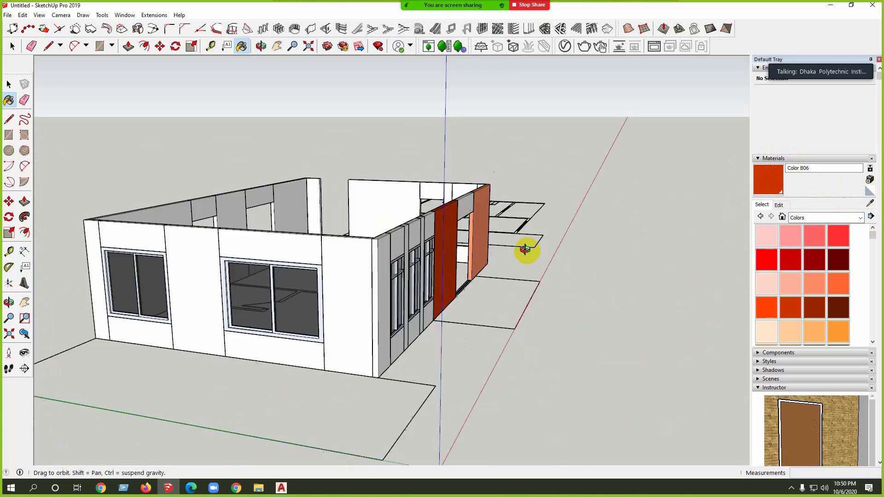
{"action": "scroll", "coordinate": [345, 249], "scroll_direction": "up", "scroll_amount": 5}
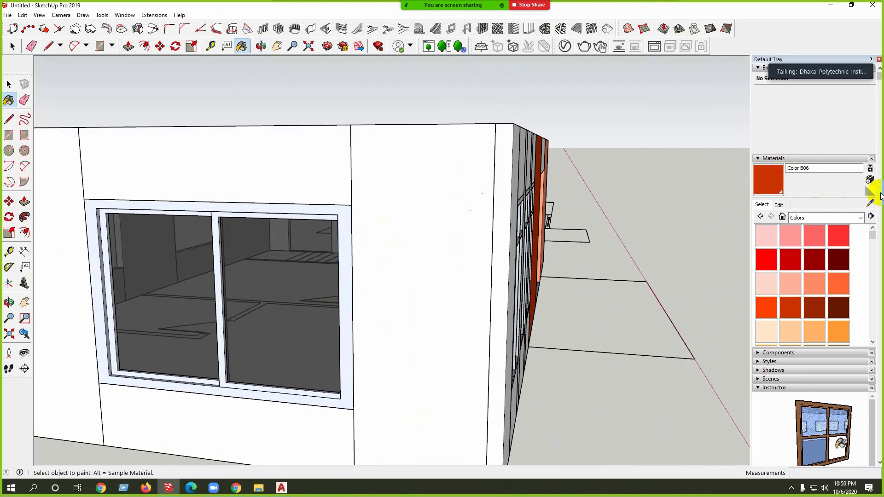
{"action": "left_click", "coordinate": [871, 203]}
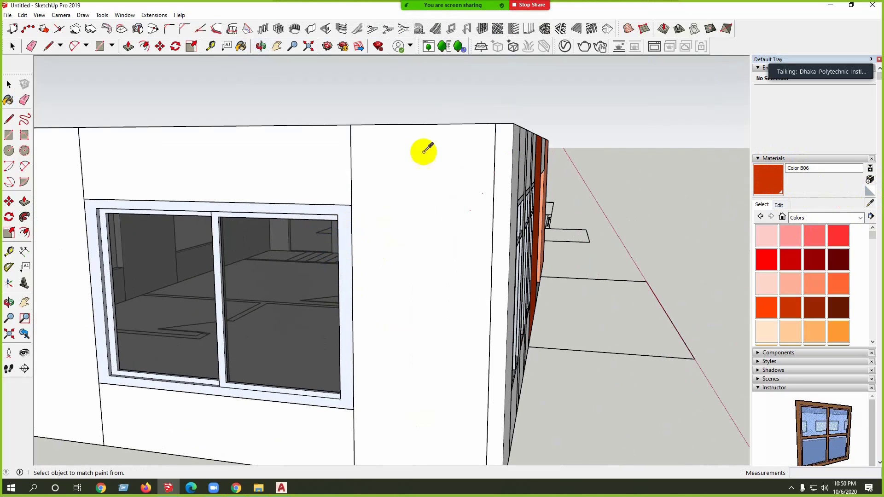
{"action": "left_click", "coordinate": [344, 212]}
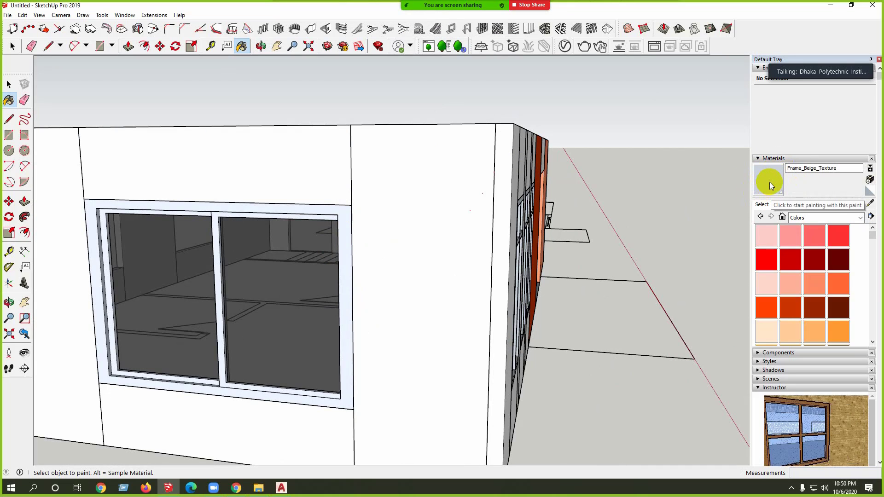
{"action": "middle_click_drag", "start_coordinate": [623, 253], "coordinate": [465, 282]}
{"action": "scroll", "coordinate": [466, 283], "scroll_direction": "up", "scroll_amount": 3}
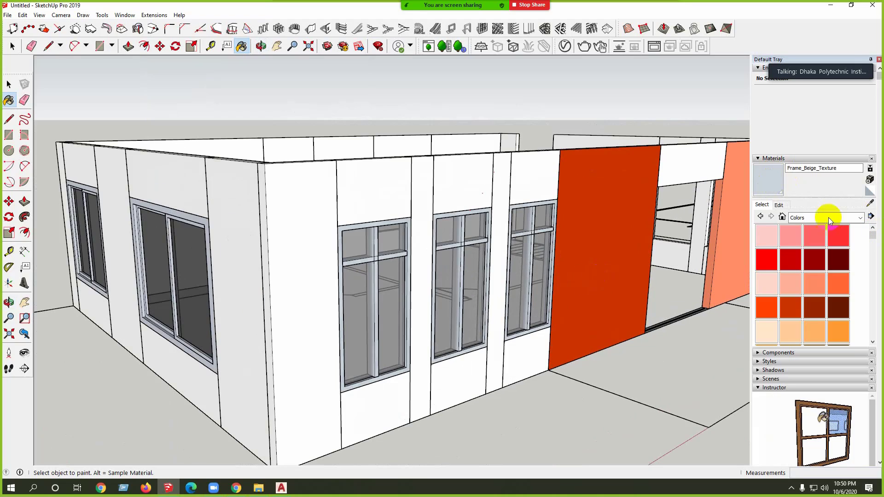
Step: Match the sliding-window frame color to the red-orange wall section beside the door opening by sampling that wall in the model
{"action": "left_click", "coordinate": [779, 206]}
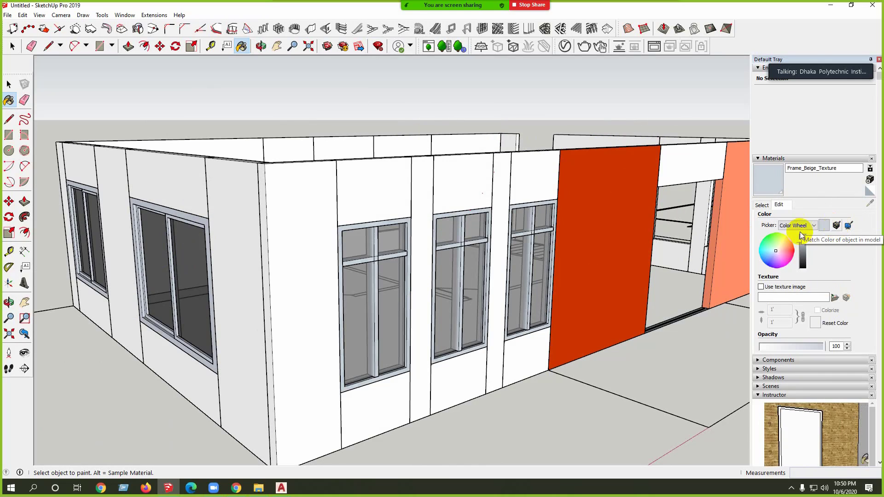
{"action": "left_click", "coordinate": [837, 225]}
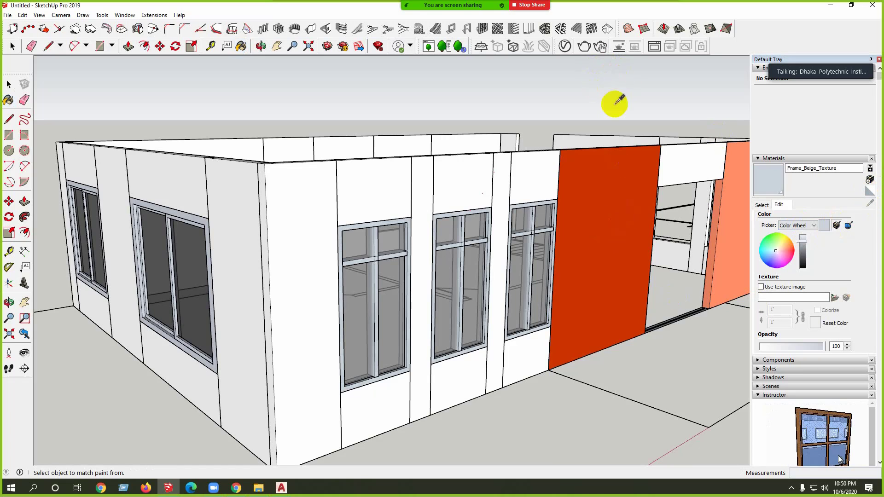
{"action": "left_click", "coordinate": [629, 163]}
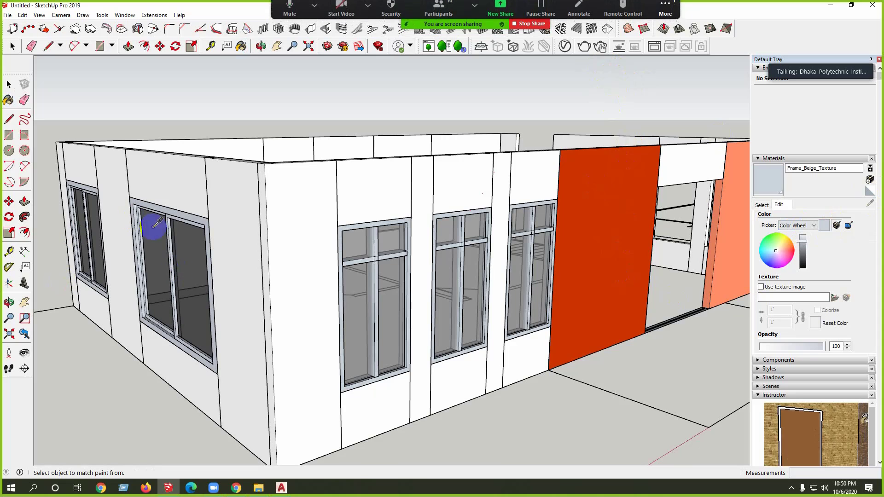
{"action": "left_click", "coordinate": [591, 186]}
{"action": "left_click", "coordinate": [153, 304]}
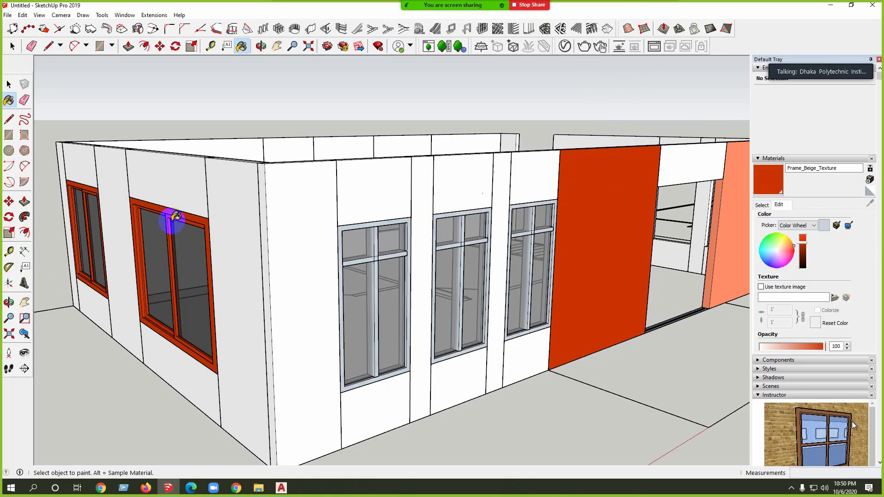
{"action": "scroll", "coordinate": [198, 273], "scroll_direction": "up", "scroll_amount": 1}
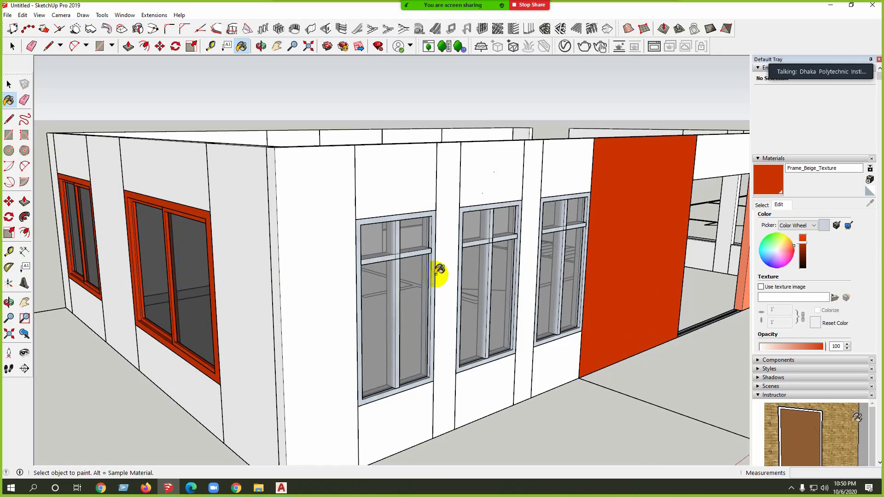
Step: Sample the default material from a white wall and repaint the red-orange and salmon wall sections beside the door opening
{"action": "left_click", "coordinate": [761, 205]}
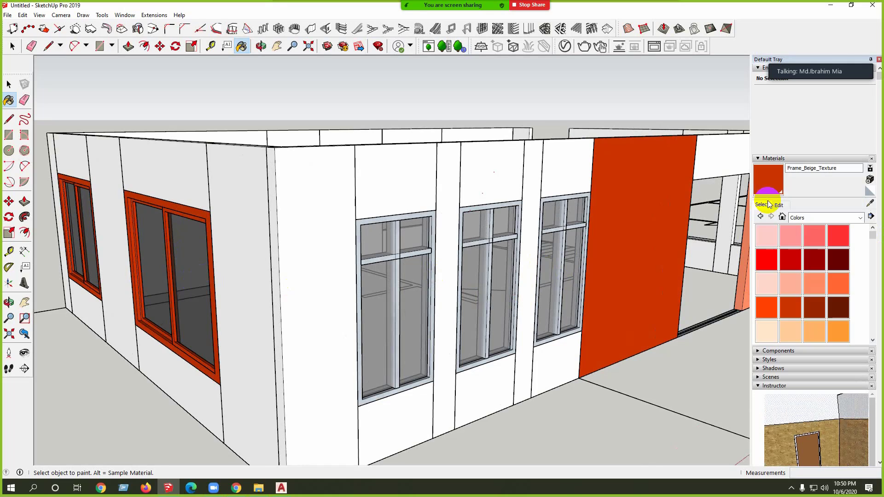
{"action": "left_click", "coordinate": [872, 203]}
{"action": "left_click", "coordinate": [583, 161]}
{"action": "left_click", "coordinate": [616, 169]}
{"action": "scroll", "coordinate": [488, 208], "scroll_direction": "down", "scroll_amount": 3}
{"action": "scroll", "coordinate": [712, 204], "scroll_direction": "up", "scroll_amount": 1}
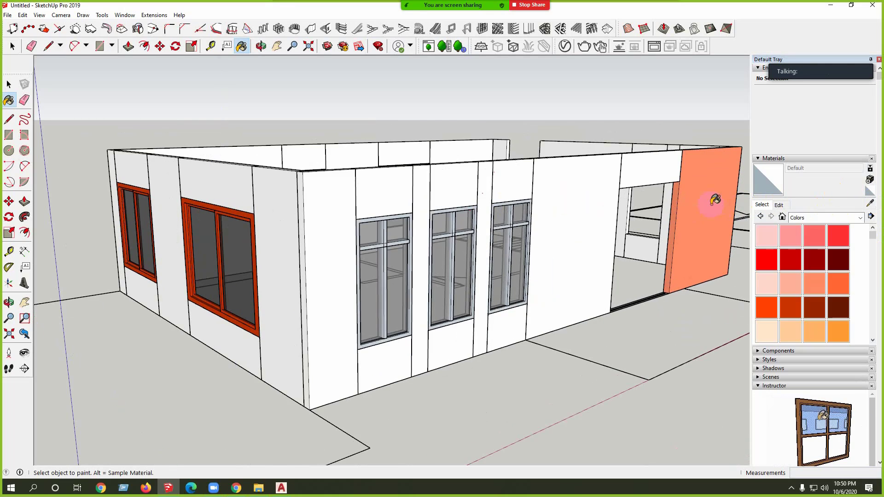
{"action": "left_click", "coordinate": [714, 200]}
Step: Sample the red-orange sliding-window frame material and match its color to the frames of the three tall windows
{"action": "left_click", "coordinate": [869, 203]}
{"action": "scroll", "coordinate": [283, 229], "scroll_direction": "up", "scroll_amount": 5}
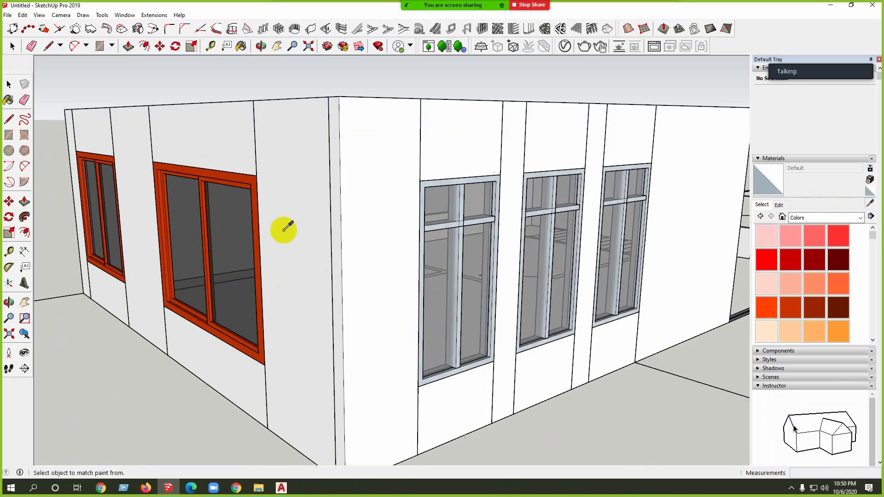
{"action": "left_click", "coordinate": [260, 224]}
{"action": "left_click", "coordinate": [779, 205]}
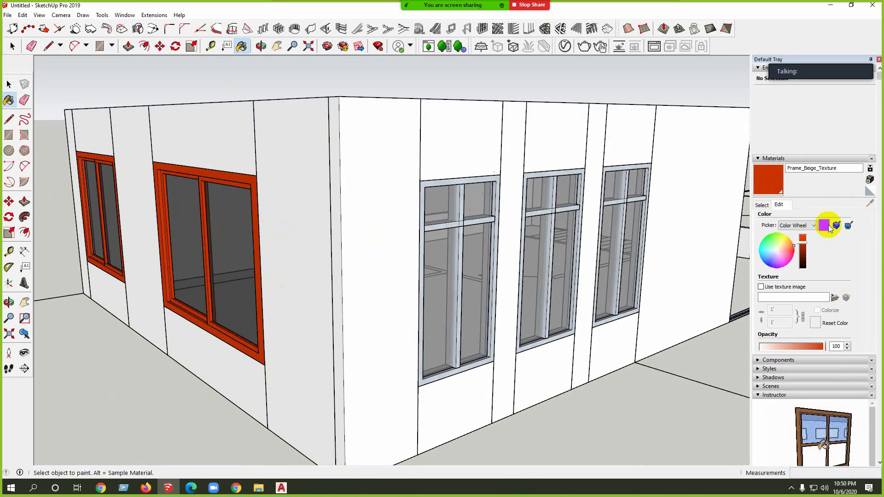
{"action": "left_click", "coordinate": [835, 225]}
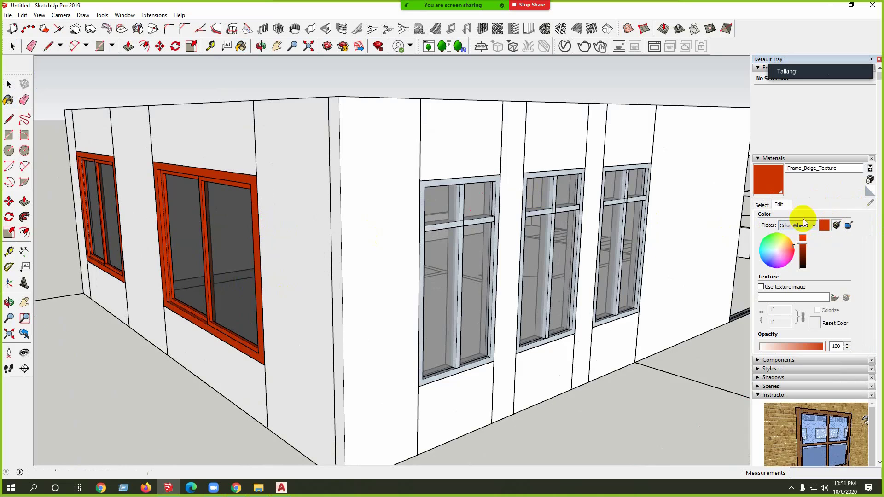
{"action": "scroll", "coordinate": [556, 188], "scroll_direction": "up", "scroll_amount": 3}
{"action": "left_click", "coordinate": [556, 191]}
{"action": "scroll", "coordinate": [631, 258], "scroll_direction": "down", "scroll_amount": 5}
{"action": "scroll", "coordinate": [533, 454], "scroll_direction": "down", "scroll_amount": 4}
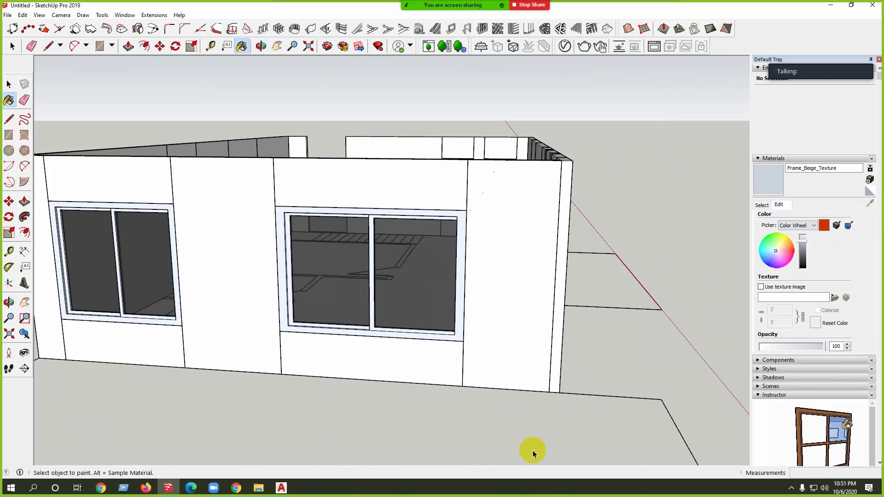
Step: Make a copy of the large sliding window nearest the building corner, rotated 90 degrees in the horizontal plane
{"action": "key", "text": "space"}
{"action": "mouse_move", "coordinate": [517, 400]}
{"action": "middle_mouse_down"}
{"action": "mouse_move", "coordinate": [625, 387]}
{"action": "mouse_move", "coordinate": [470, 341]}
{"action": "mouse_move", "coordinate": [446, 418]}
{"action": "mouse_move", "coordinate": [235, 365]}
{"action": "mouse_move", "coordinate": [207, 311]}
{"action": "middle_mouse_up"}
{"action": "left_click", "coordinate": [470, 340]}
{"action": "left_click", "coordinate": [207, 311]}
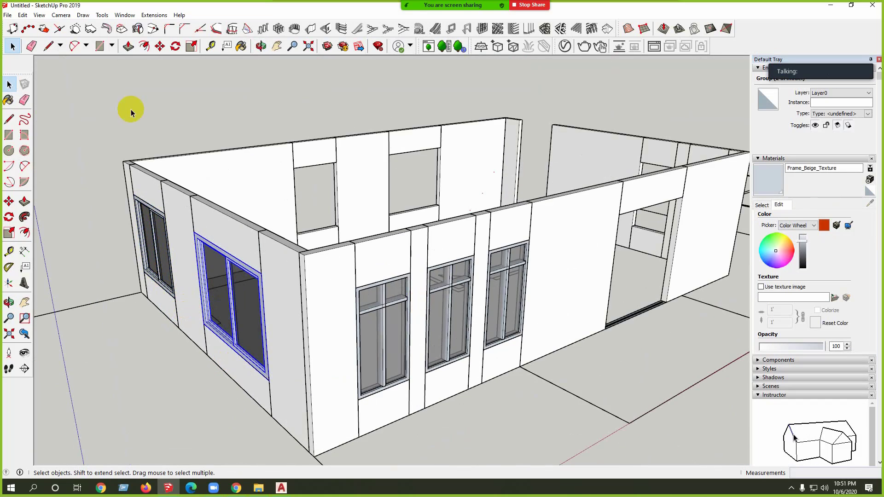
{"action": "left_click", "coordinate": [9, 216]}
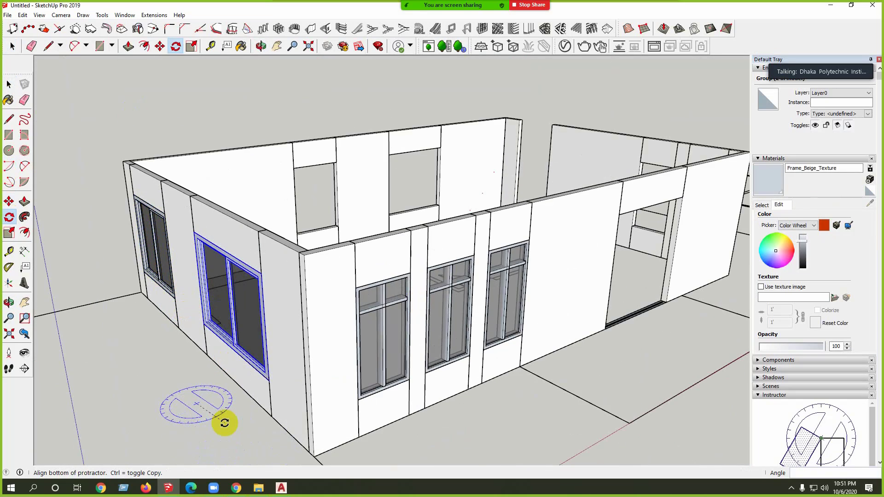
{"action": "left_click_drag", "start_coordinate": [201, 389], "coordinate": [222, 409]}
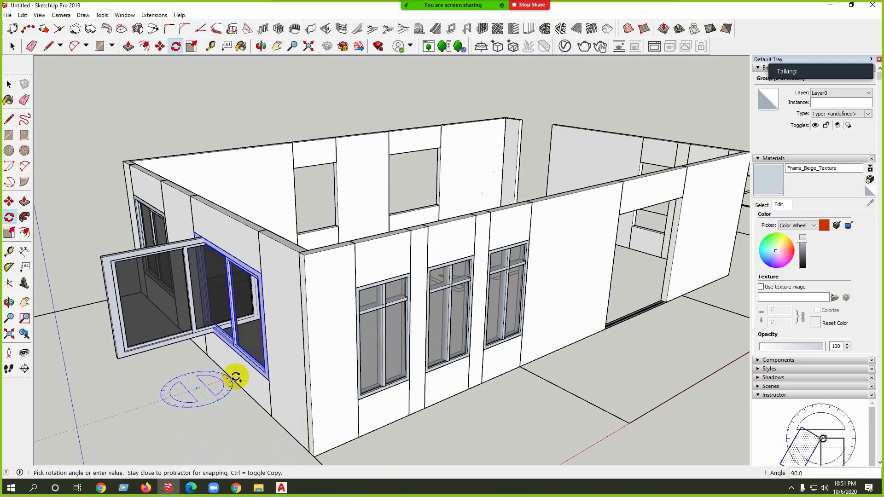
{"action": "type", "text": "90"}
{"action": "key", "text": "Return"}
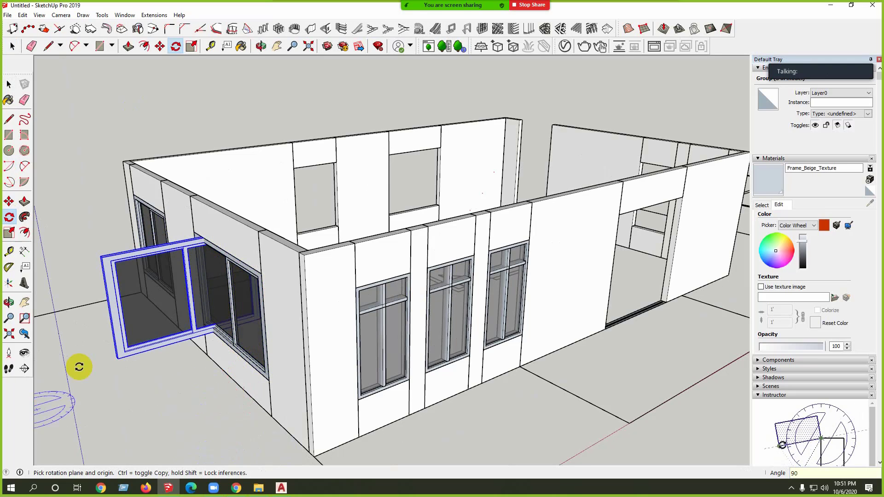
Step: Move the rotated sliding-window copy by its upper corner to the upper corner of the front wall's door opening
{"action": "key", "text": "space"}
{"action": "left_click", "coordinate": [9, 202]}
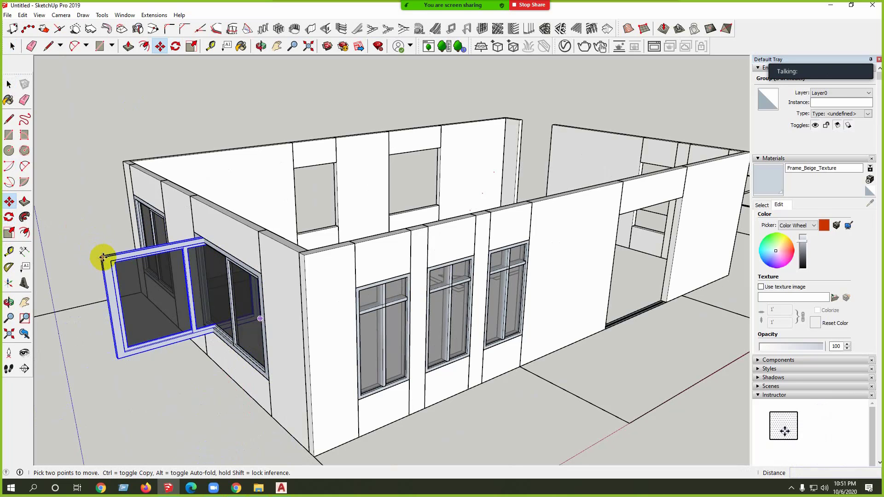
{"action": "left_click", "coordinate": [103, 258]}
{"action": "middle_click_drag", "start_coordinate": [87, 300], "coordinate": [592, 221]}
{"action": "scroll", "coordinate": [414, 248], "scroll_direction": "up", "scroll_amount": 5}
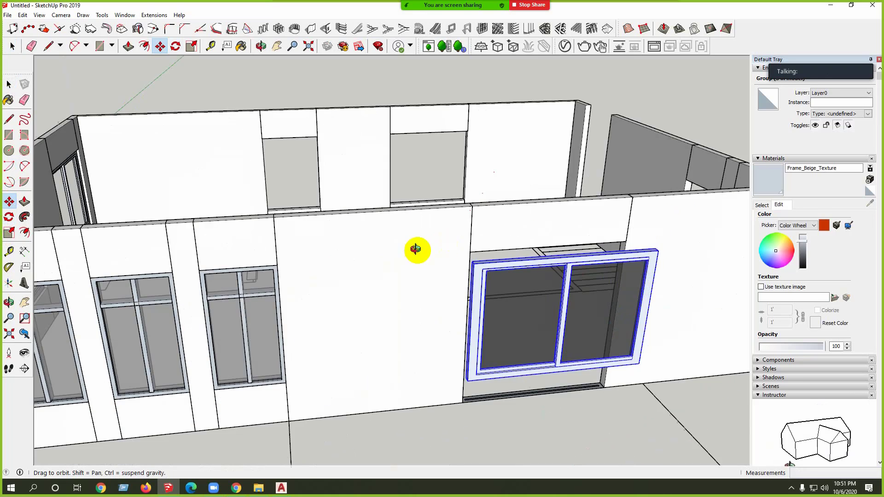
{"action": "left_click", "coordinate": [469, 246]}
{"action": "scroll", "coordinate": [481, 339], "scroll_direction": "down", "scroll_amount": 3}
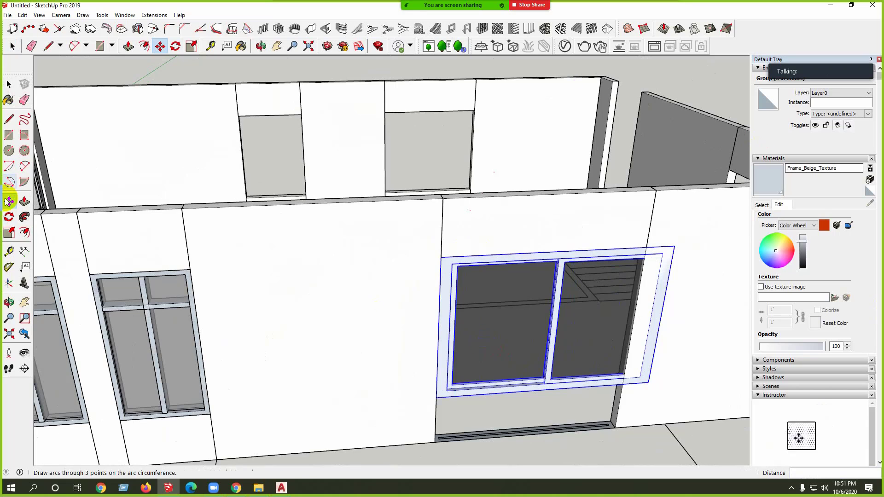
Step: Scale the sliding window by about 0.88 in width and 1.36 in height to fill the front door opening
{"action": "left_click", "coordinate": [9, 233]}
{"action": "scroll", "coordinate": [450, 351], "scroll_direction": "down", "scroll_amount": 3}
{"action": "scroll", "coordinate": [546, 342], "scroll_direction": "up", "scroll_amount": 3}
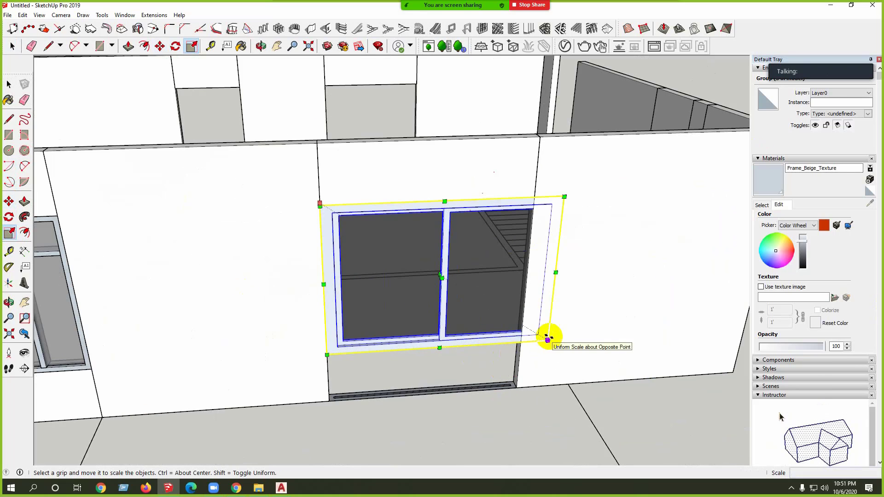
{"action": "left_click_drag", "start_coordinate": [546, 338], "coordinate": [517, 391]}
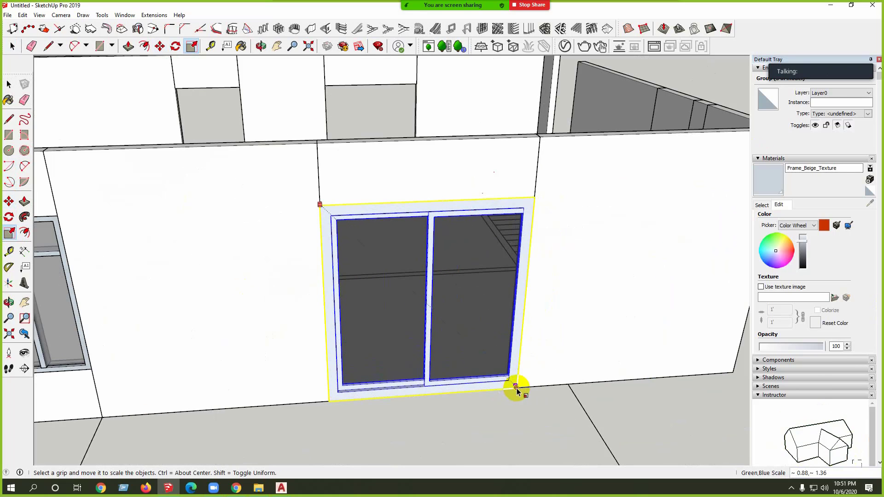
{"action": "scroll", "coordinate": [464, 356], "scroll_direction": "down", "scroll_amount": 3}
{"action": "scroll", "coordinate": [474, 299], "scroll_direction": "up", "scroll_amount": 2}
{"action": "scroll", "coordinate": [460, 330], "scroll_direction": "down", "scroll_amount": 4}
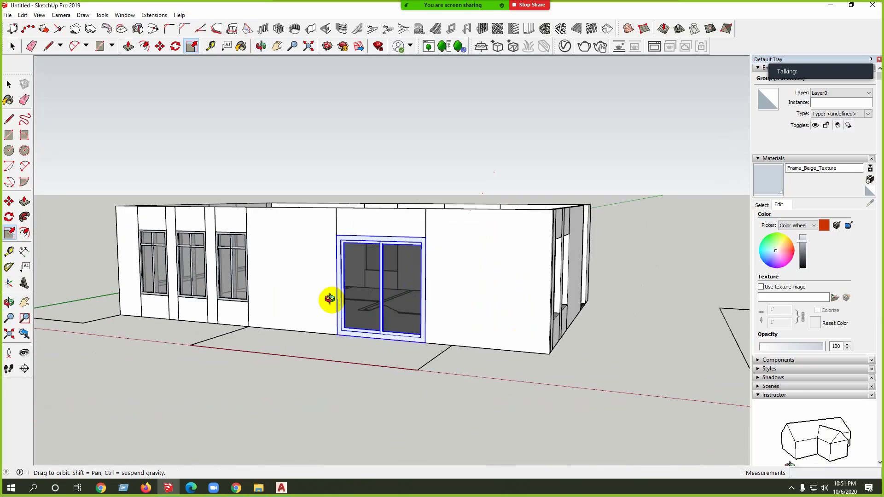
{"action": "middle_click_drag", "start_coordinate": [331, 300], "coordinate": [509, 54]}
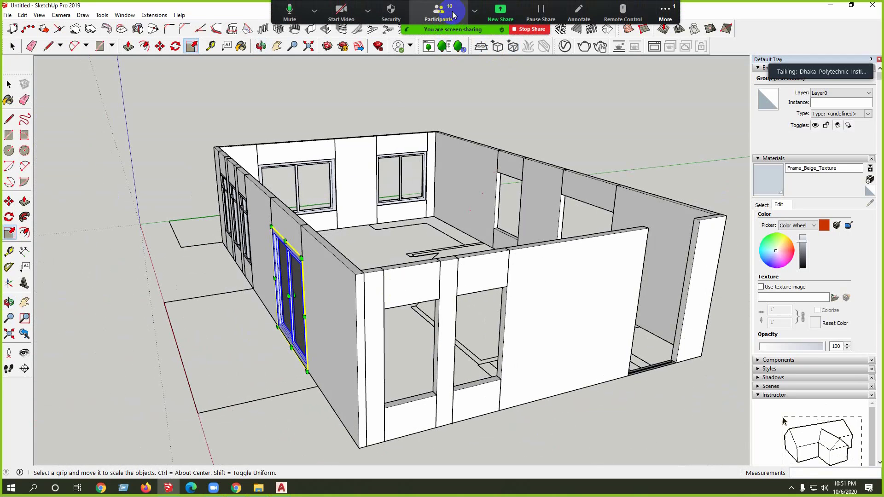
Step: Switch to Zoom and look through the meeting's participant list, then minimize it
{"action": "left_click", "coordinate": [454, 13]}
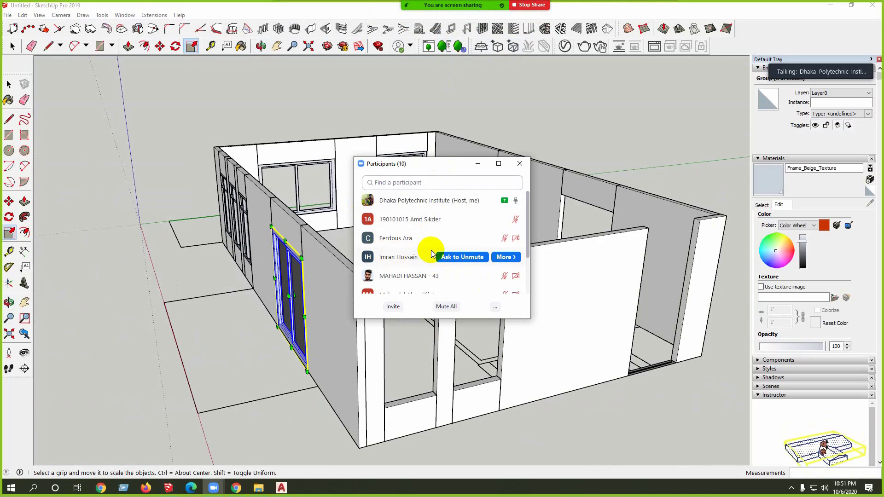
{"action": "scroll", "coordinate": [428, 259], "scroll_direction": "down", "scroll_amount": 1}
{"action": "scroll", "coordinate": [422, 262], "scroll_direction": "down", "scroll_amount": 2}
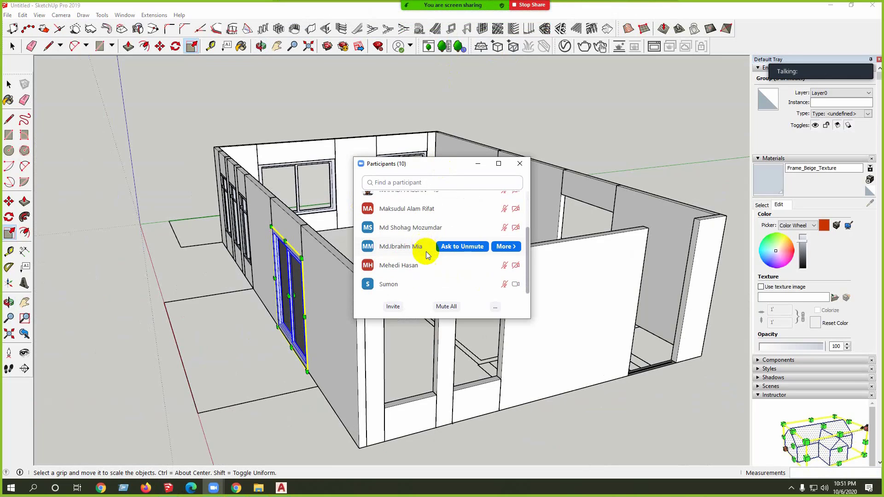
{"action": "scroll", "coordinate": [409, 279], "scroll_direction": "up", "scroll_amount": 3}
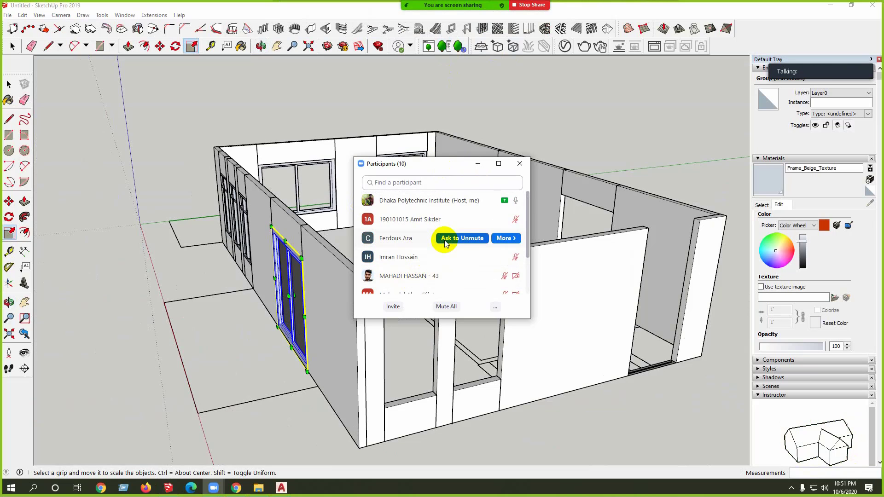
{"action": "scroll", "coordinate": [446, 237], "scroll_direction": "down", "scroll_amount": 3}
{"action": "left_click", "coordinate": [479, 164]}
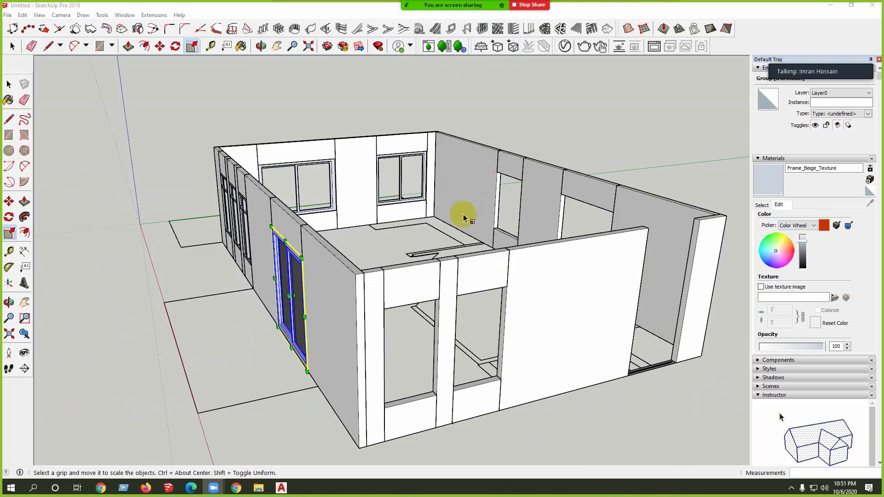
Step: Examine the house model from several sides, including the sliding door and the openings in the remaining walls
{"action": "mouse_move", "coordinate": [463, 214]}
{"action": "middle_mouse_down"}
{"action": "mouse_move", "coordinate": [402, 310]}
{"action": "mouse_move", "coordinate": [478, 332]}
{"action": "mouse_move", "coordinate": [335, 361]}
{"action": "mouse_move", "coordinate": [367, 331]}
{"action": "mouse_move", "coordinate": [426, 365]}
{"action": "middle_mouse_up"}
{"action": "middle_click_drag", "start_coordinate": [434, 305], "coordinate": [394, 302]}
{"action": "middle_click_drag", "start_coordinate": [509, 253], "coordinate": [470, 122]}
{"action": "key", "text": "s"}
{"action": "scroll", "coordinate": [534, 181], "scroll_direction": "up", "scroll_amount": 6}
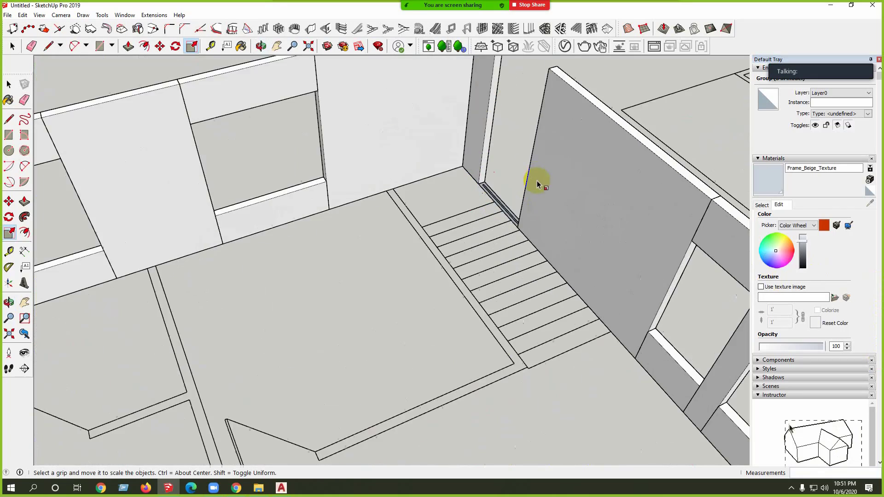
{"action": "scroll", "coordinate": [512, 164], "scroll_direction": "down", "scroll_amount": 8}
{"action": "middle_click_drag", "start_coordinate": [444, 239], "coordinate": [432, 295]}
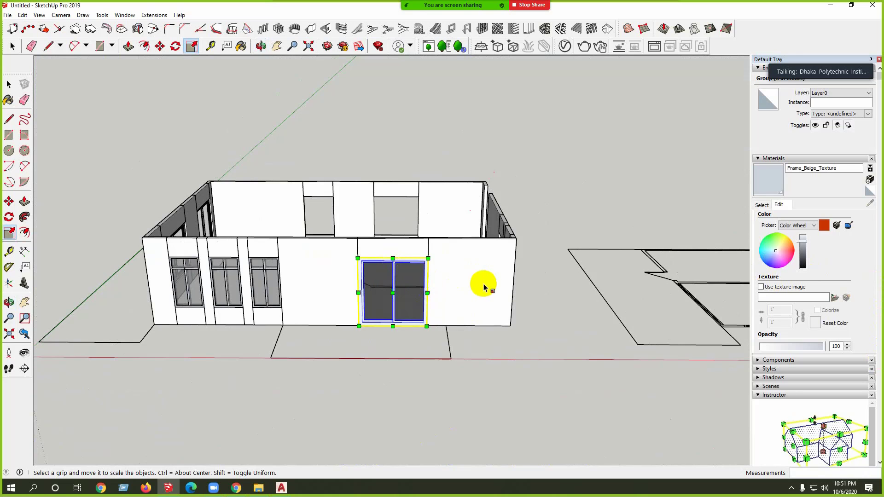
{"action": "middle_click_drag", "start_coordinate": [484, 288], "coordinate": [379, 306]}
{"action": "middle_click_drag", "start_coordinate": [414, 277], "coordinate": [394, 265]}
Step: Try a copy of the sliding door rotated 90 degrees in the horizontal plane, and delete the copy
{"action": "key", "text": "space"}
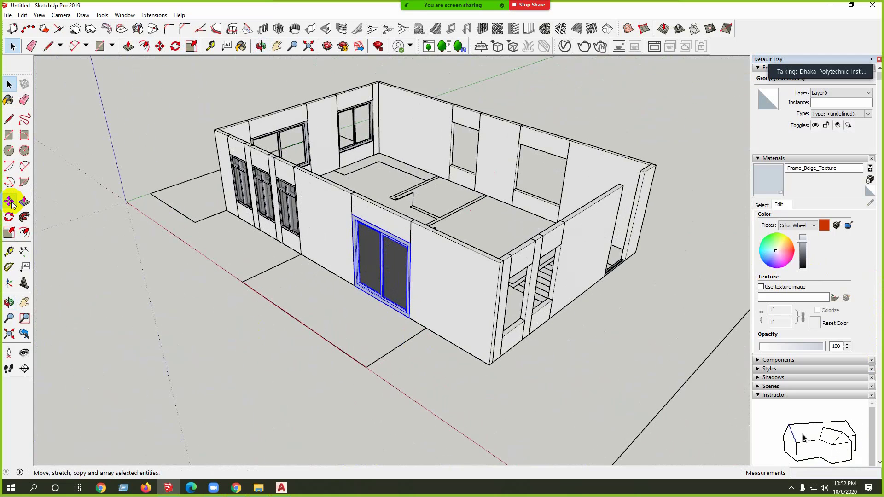
{"action": "left_click", "coordinate": [9, 217]}
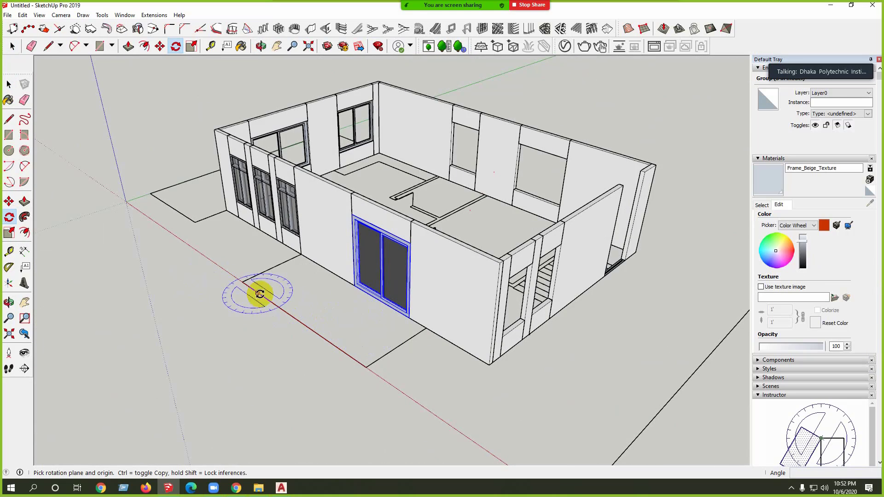
{"action": "middle_click_drag", "start_coordinate": [260, 293], "coordinate": [320, 334]}
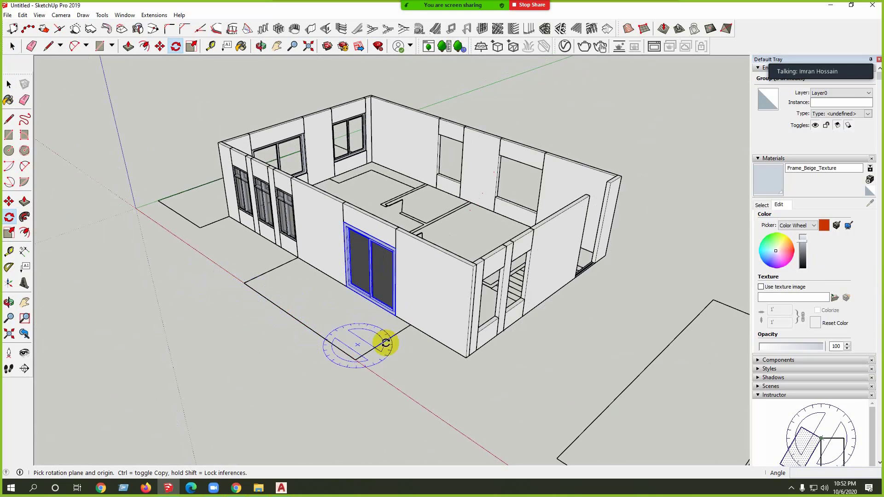
{"action": "left_click", "coordinate": [347, 315]}
{"action": "left_click", "coordinate": [368, 336]}
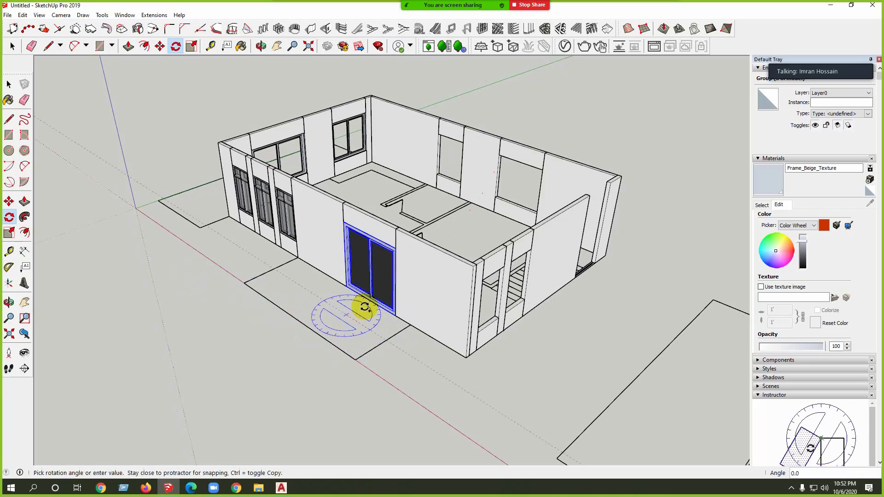
{"action": "left_click", "coordinate": [362, 304]}
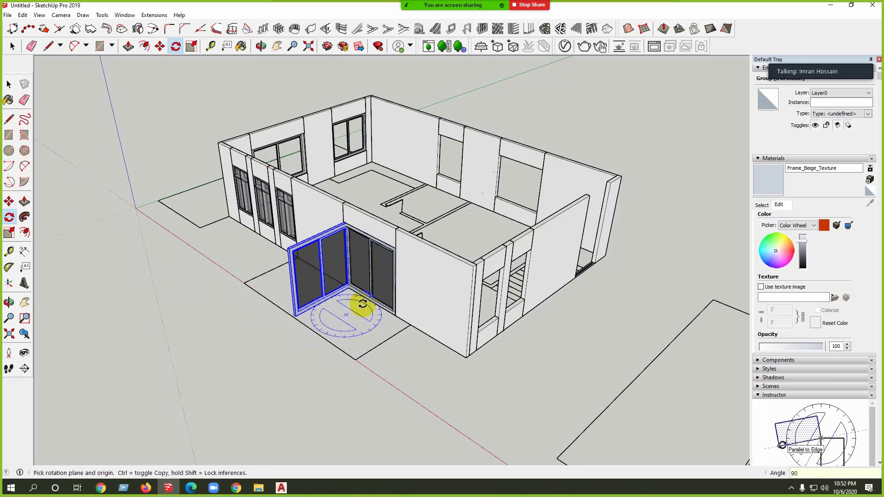
{"action": "key", "text": "space"}
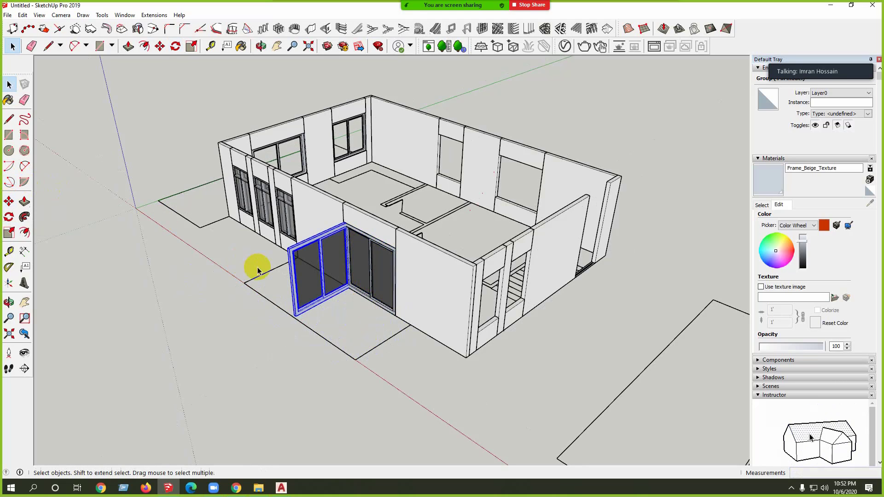
{"action": "key", "text": "Delete"}
Step: Make a copy of the tall window nearest the sliding door, rotated 90 degrees in the horizontal plane
{"action": "scroll", "coordinate": [303, 225], "scroll_direction": "up", "scroll_amount": 3}
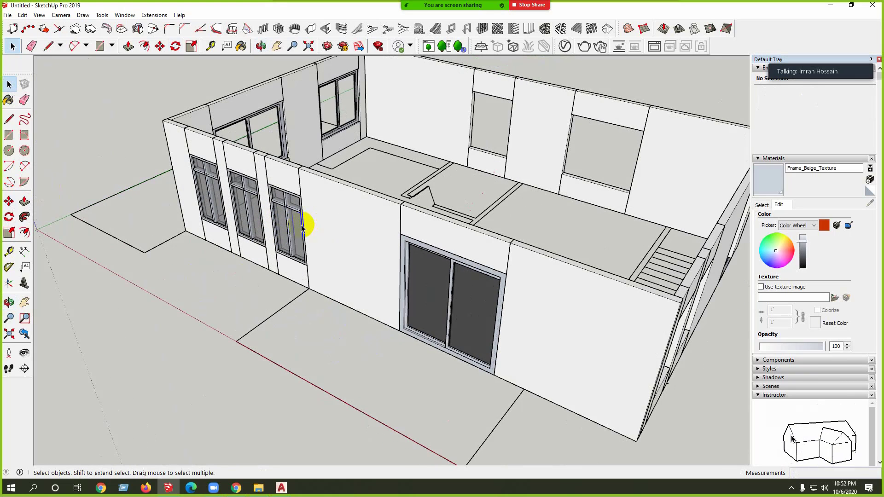
{"action": "left_click", "coordinate": [9, 216]}
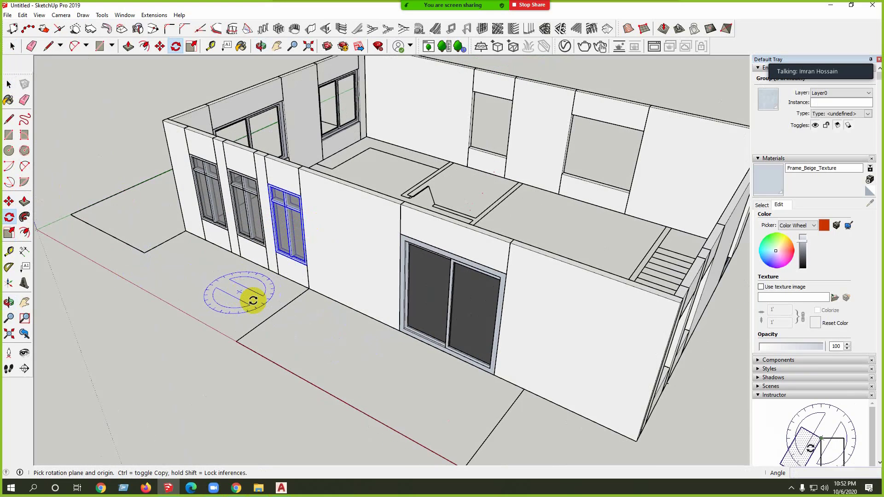
{"action": "left_click", "coordinate": [254, 301]}
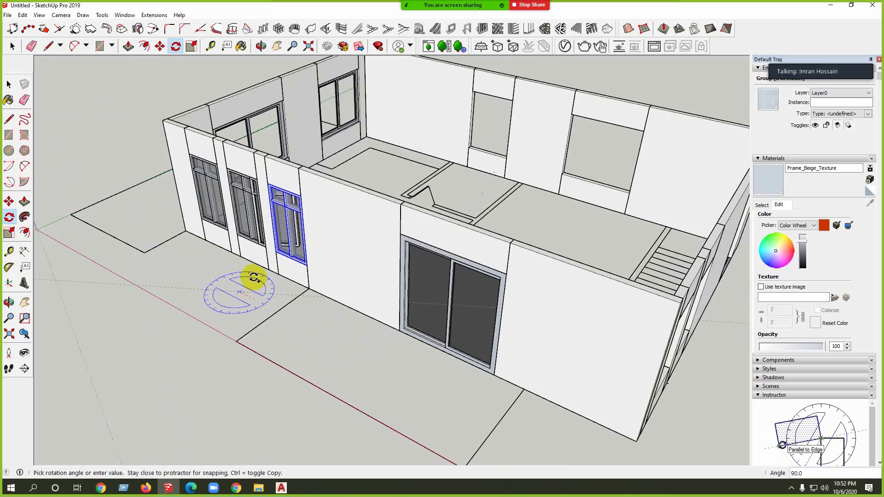
{"action": "key", "text": "ctrl"}
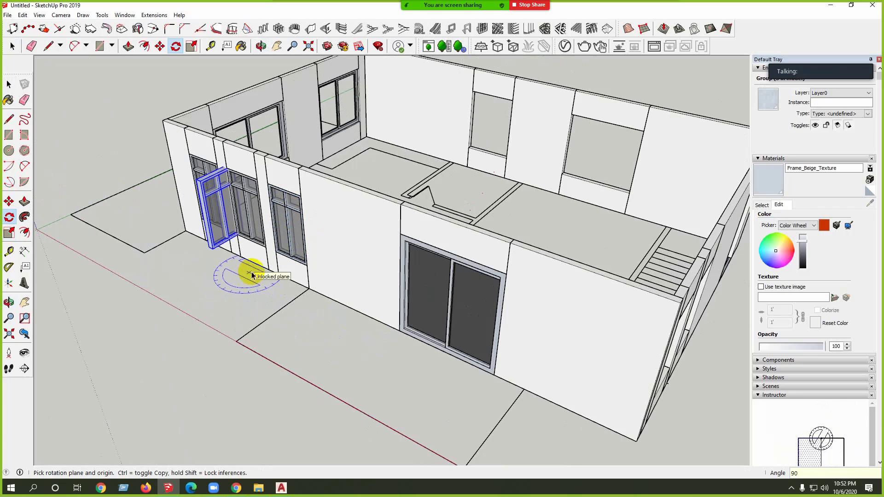
{"action": "left_click", "coordinate": [251, 275]}
{"action": "key", "text": "space"}
Step: Move the rotated tall window into the end wall's opening nearest the corner and copy it into the adjacent opening
{"action": "left_click", "coordinate": [9, 202]}
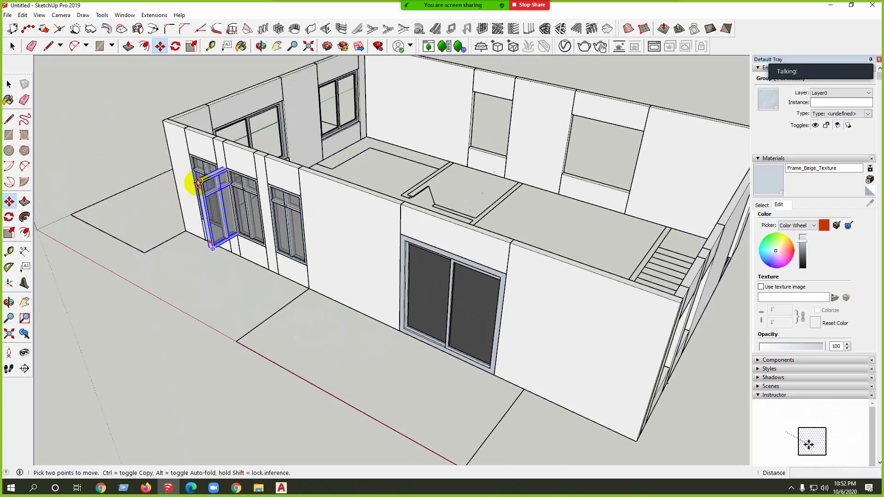
{"action": "left_click", "coordinate": [199, 183]}
{"action": "scroll", "coordinate": [596, 238], "scroll_direction": "down", "scroll_amount": 5}
{"action": "scroll", "coordinate": [326, 271], "scroll_direction": "up", "scroll_amount": 8}
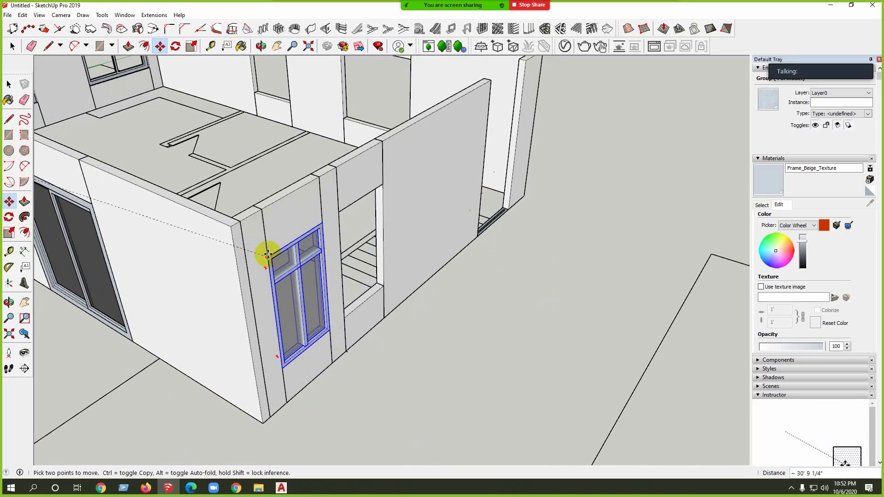
{"action": "middle_click_drag", "start_coordinate": [340, 302], "coordinate": [151, 239]}
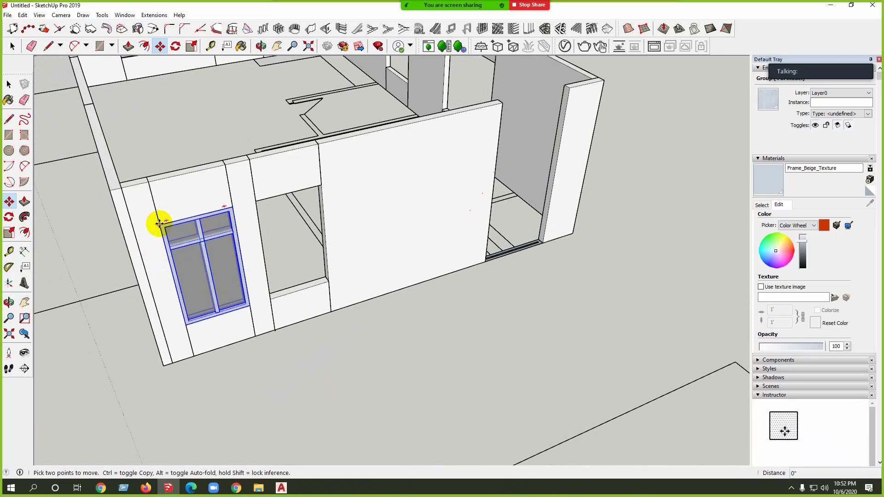
{"action": "left_click", "coordinate": [256, 201]}
{"action": "middle_click_drag", "start_coordinate": [385, 282], "coordinate": [479, 304]}
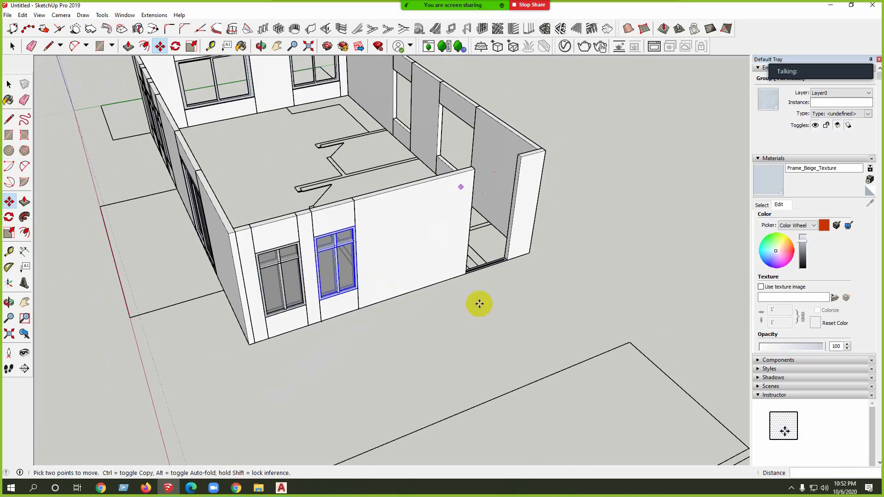
Step: Copy the sliding window beside the tall-window wall from the opposite end wall to the narrower opening in the long back wall
{"action": "middle_click_drag", "start_coordinate": [523, 228], "coordinate": [339, 222]}
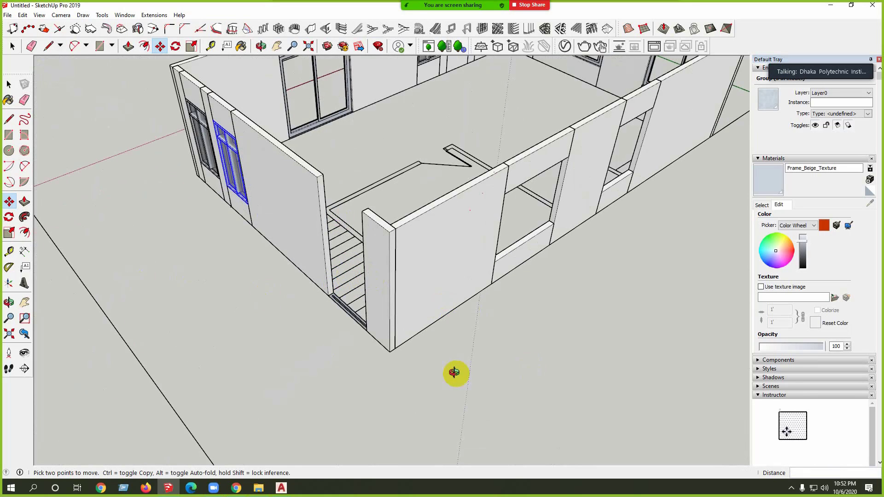
{"action": "middle_click_drag", "start_coordinate": [455, 372], "coordinate": [414, 350]}
{"action": "key", "text": "space"}
{"action": "left_click", "coordinate": [6, 206]}
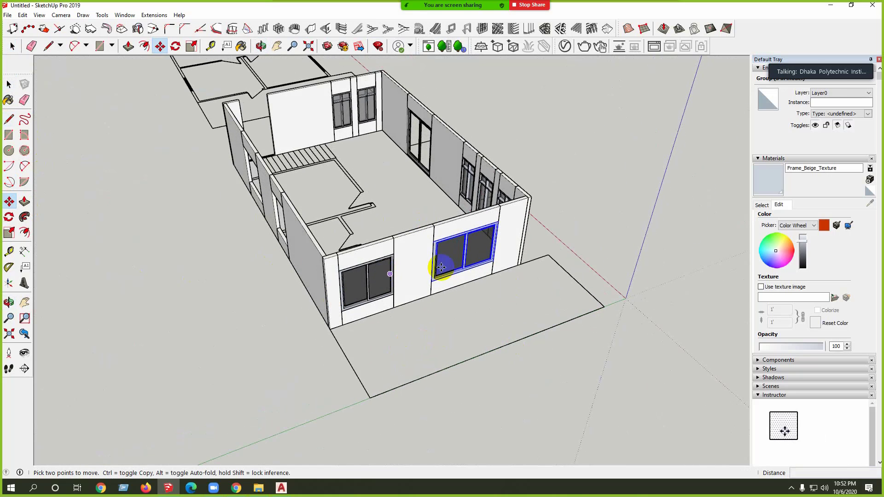
{"action": "scroll", "coordinate": [420, 230], "scroll_direction": "up", "scroll_amount": 3}
{"action": "left_click", "coordinate": [436, 225]}
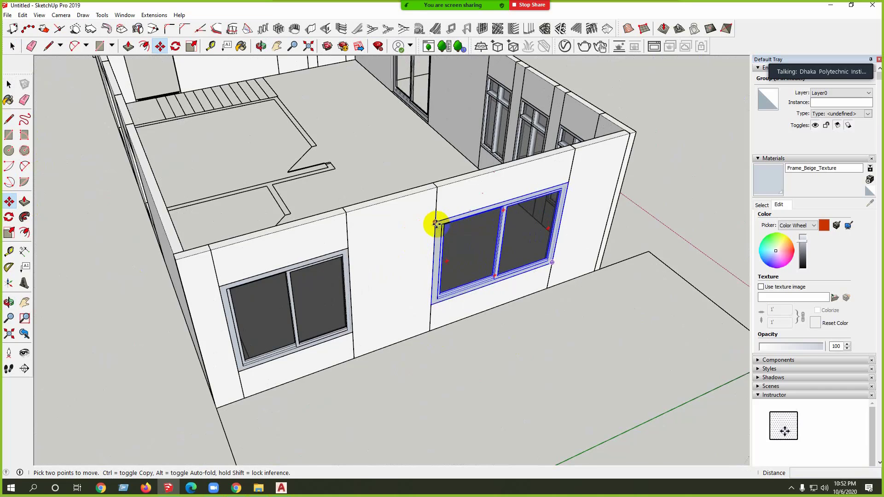
{"action": "middle_click_drag", "start_coordinate": [430, 248], "coordinate": [451, 250]}
{"action": "key", "text": "ctrl"}
{"action": "scroll", "coordinate": [252, 218], "scroll_direction": "down", "scroll_amount": 5}
{"action": "middle_click_drag", "start_coordinate": [253, 219], "coordinate": [497, 252]}
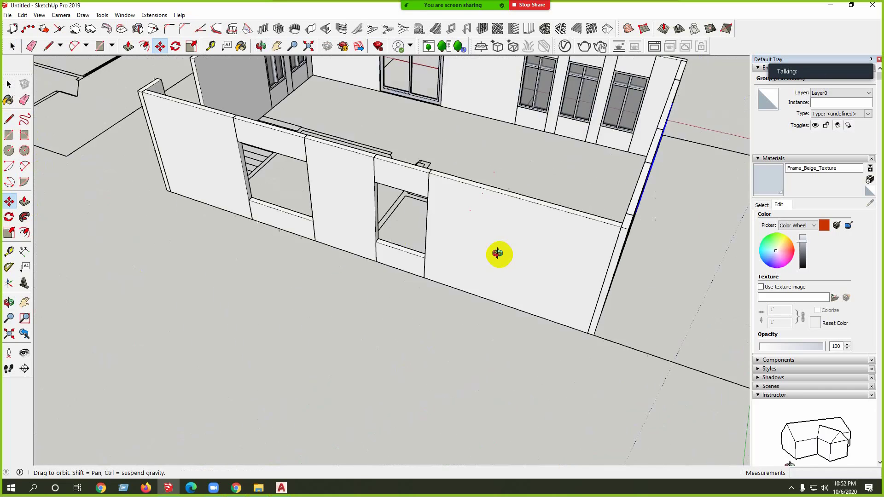
{"action": "scroll", "coordinate": [450, 203], "scroll_direction": "up", "scroll_amount": 4}
{"action": "left_click", "coordinate": [414, 159]}
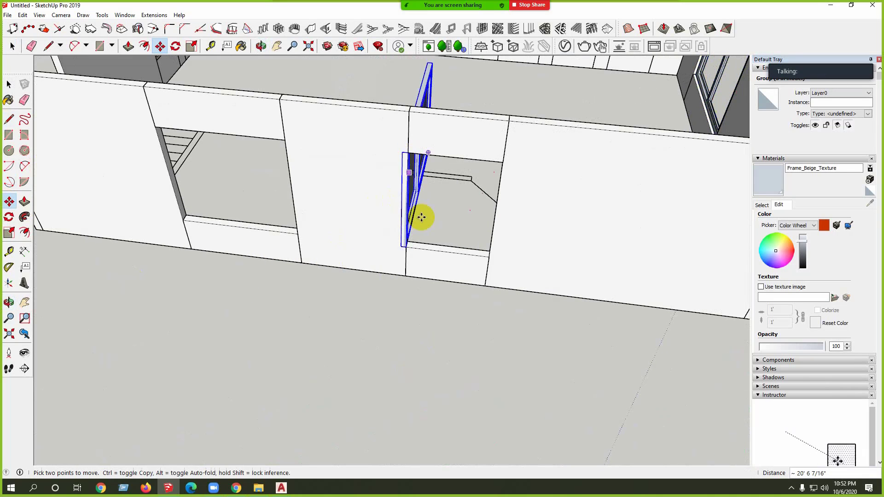
Step: Rotate the copied sliding window about its lower corner in the horizontal plane until it is parallel to the back wall
{"action": "scroll", "coordinate": [420, 217], "scroll_direction": "up", "scroll_amount": 2}
{"action": "left_click", "coordinate": [9, 216]}
{"action": "scroll", "coordinate": [422, 275], "scroll_direction": "up", "scroll_amount": 2}
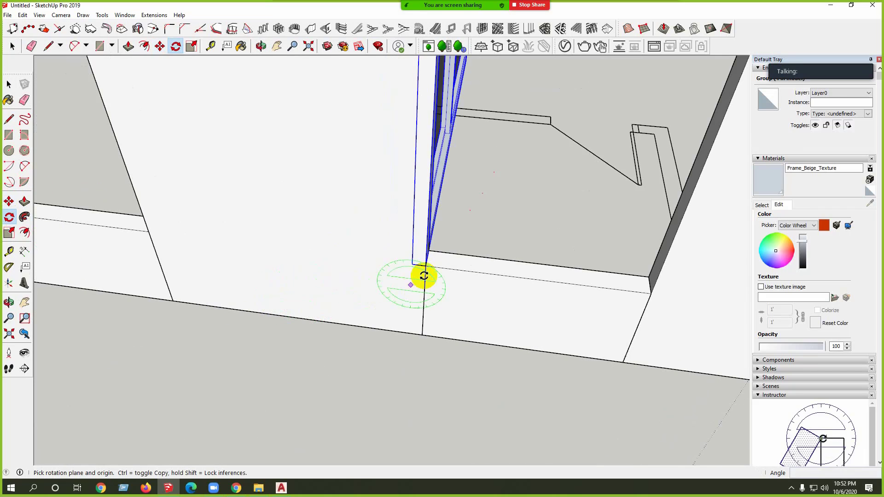
{"action": "left_click", "coordinate": [457, 269]}
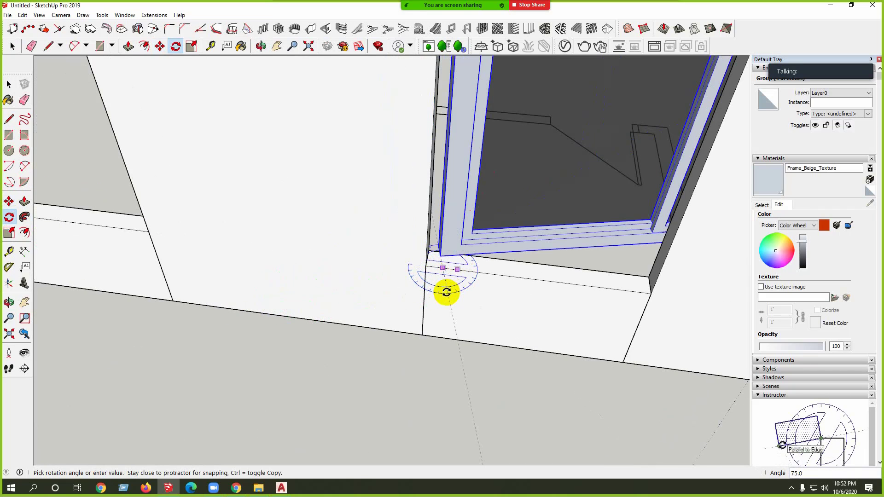
{"action": "key", "text": "Escape"}
{"action": "key", "text": "space"}
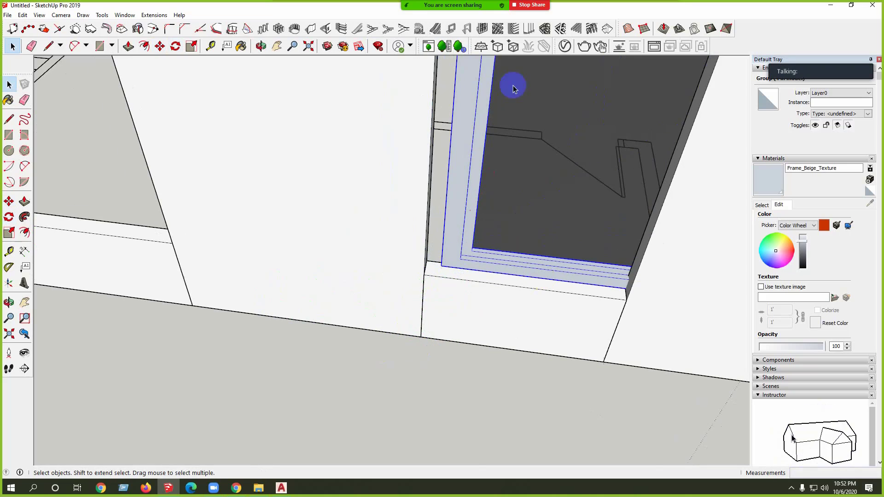
Step: Delete the copied sliding window from the narrower opening in the long back wall
{"action": "scroll", "coordinate": [369, 302], "scroll_direction": "down", "scroll_amount": 3}
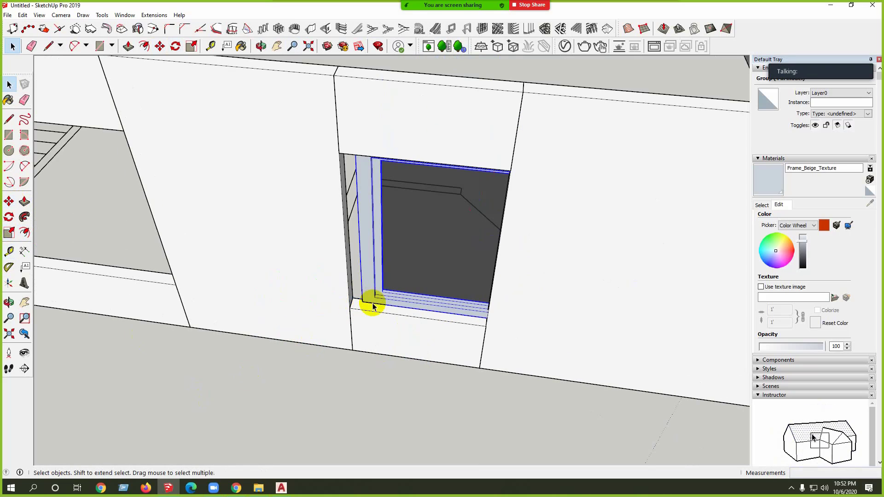
{"action": "middle_click_drag", "start_coordinate": [369, 302], "coordinate": [880, 405]}
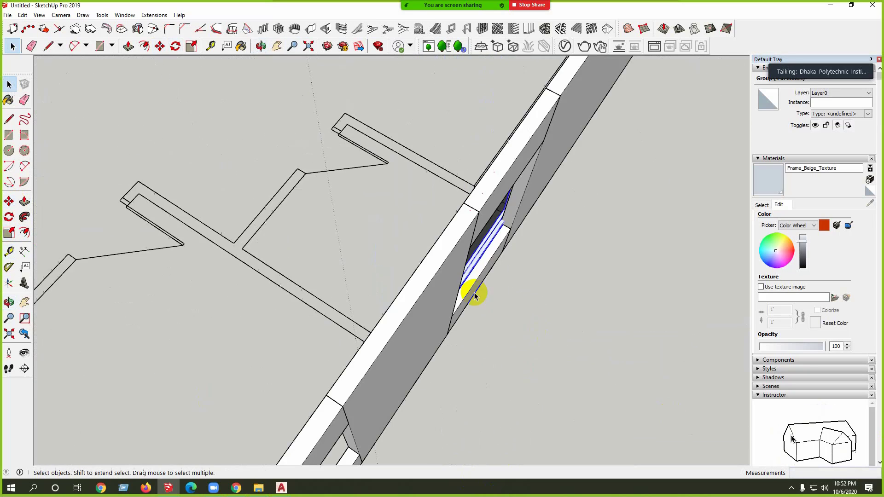
{"action": "middle_click_drag", "start_coordinate": [474, 295], "coordinate": [792, 254]}
{"action": "key", "text": "Delete"}
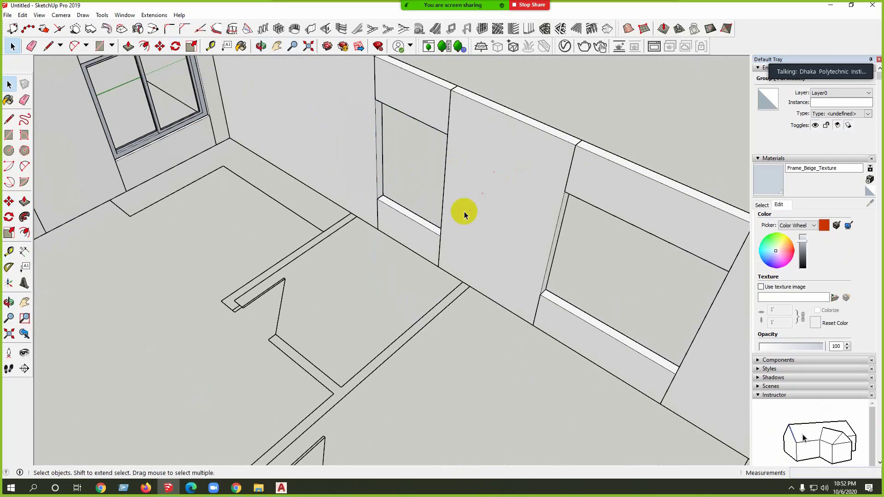
Step: Raise the sill of the narrower back-wall opening with Push/Pull so only a small high opening remains
{"action": "key", "text": "p"}
{"action": "left_click_drag", "start_coordinate": [415, 216], "coordinate": [418, 188]}
{"action": "key", "text": "space"}
Step: Draw a rectangle covering the small high opening on the outer face of the back wall
{"action": "middle_click_drag", "start_coordinate": [227, 207], "coordinate": [441, 234]}
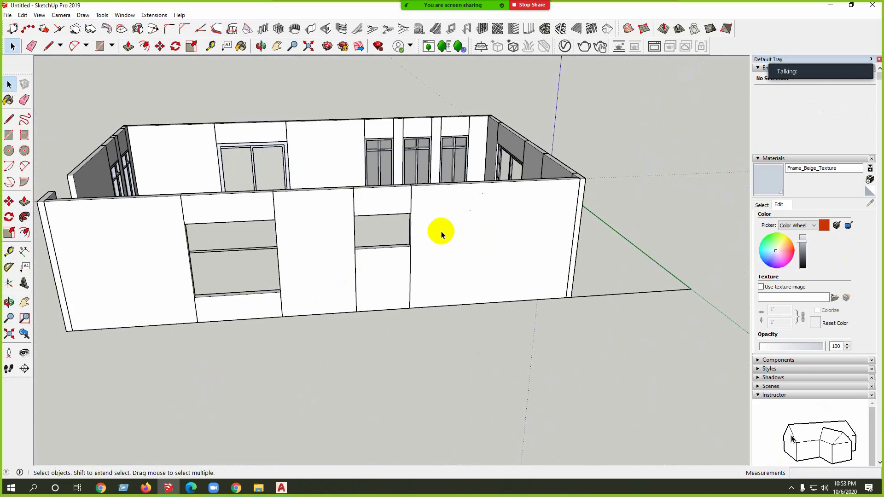
{"action": "scroll", "coordinate": [442, 231], "scroll_direction": "up", "scroll_amount": 3}
{"action": "left_click", "coordinate": [10, 134]}
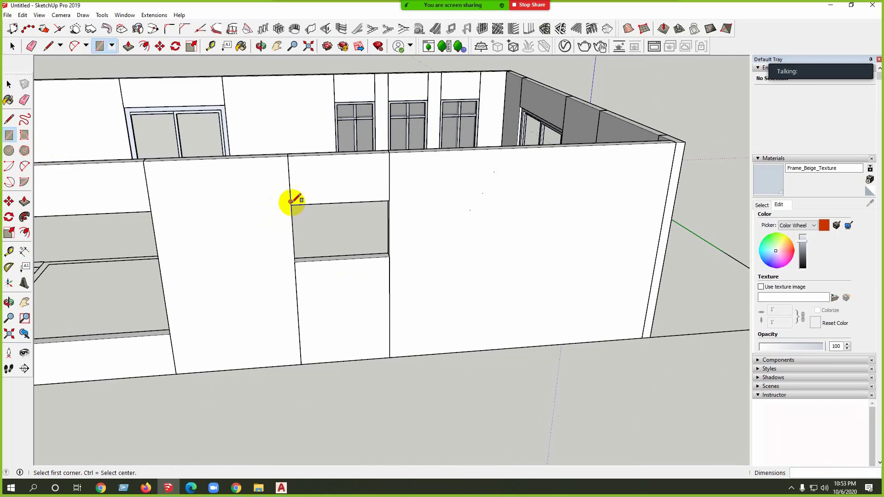
{"action": "scroll", "coordinate": [291, 210], "scroll_direction": "up", "scroll_amount": 3}
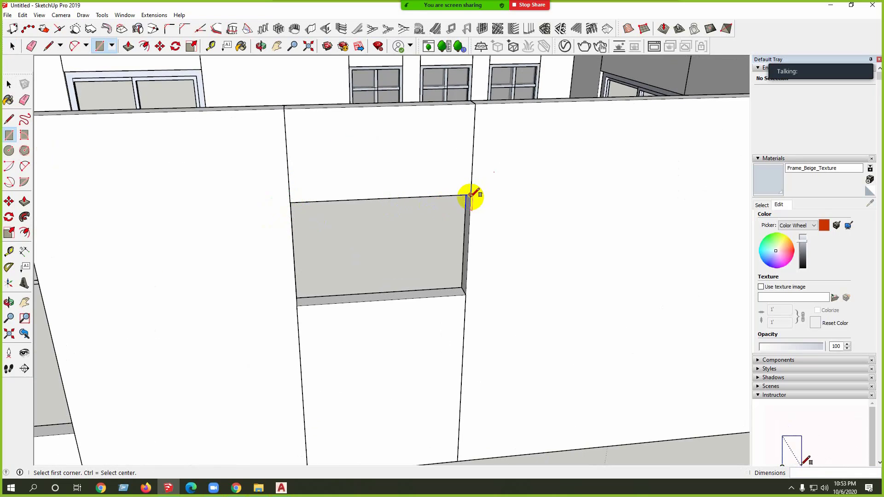
{"action": "left_click", "coordinate": [297, 305]}
{"action": "key", "text": "space"}
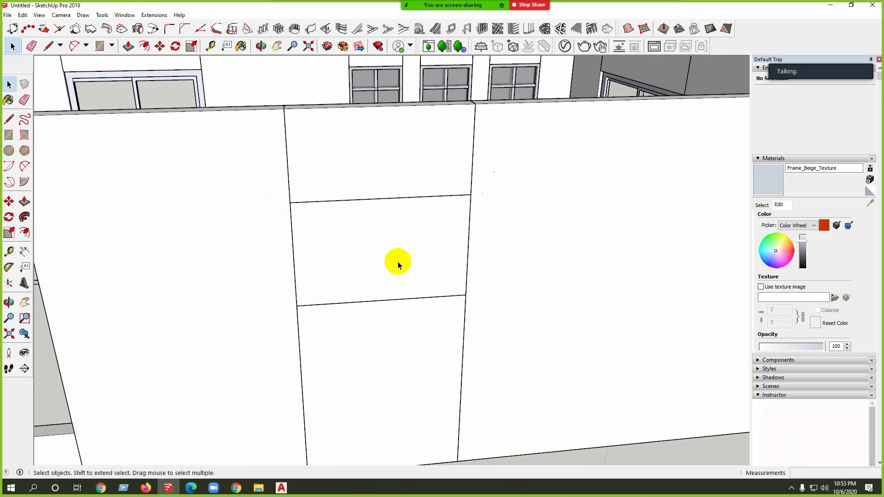
Step: Make the rectangle in the small opening a group and extrude its face inside the group
{"action": "double_click", "coordinate": [399, 263]}
{"action": "right_click", "coordinate": [378, 226]}
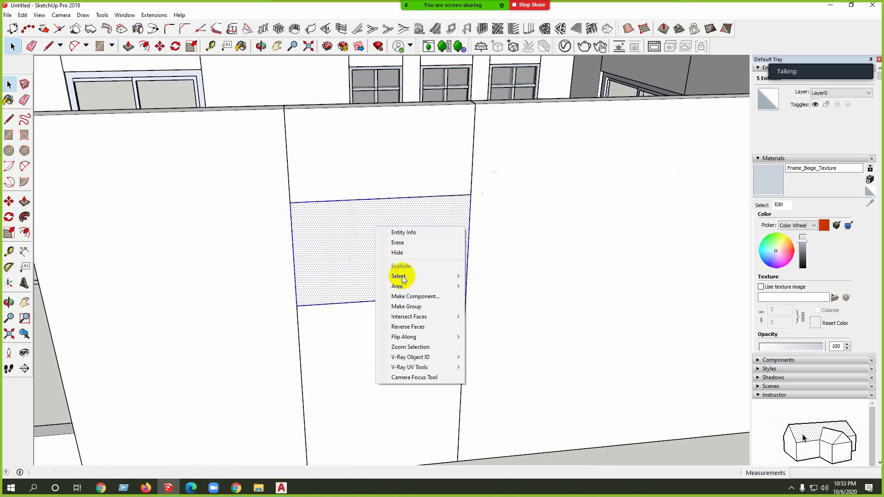
{"action": "left_click", "coordinate": [400, 307]}
{"action": "double_click", "coordinate": [394, 252]}
{"action": "key", "text": "p"}
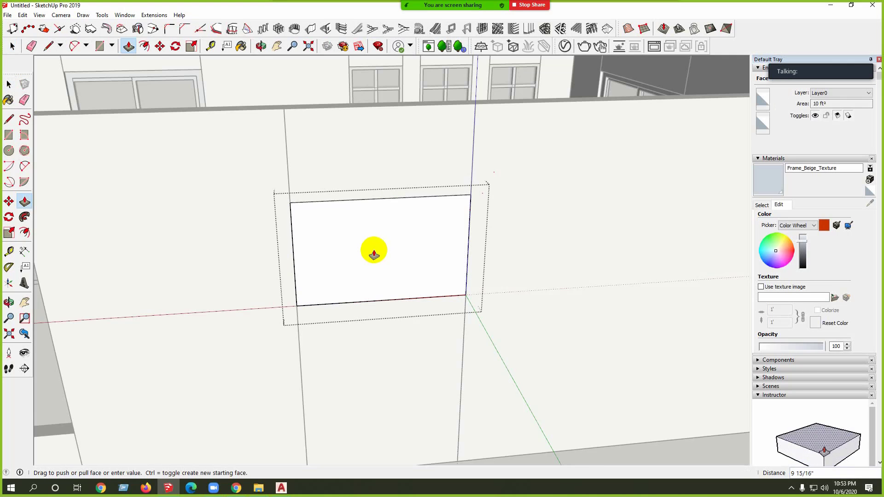
{"action": "key", "text": "space"}
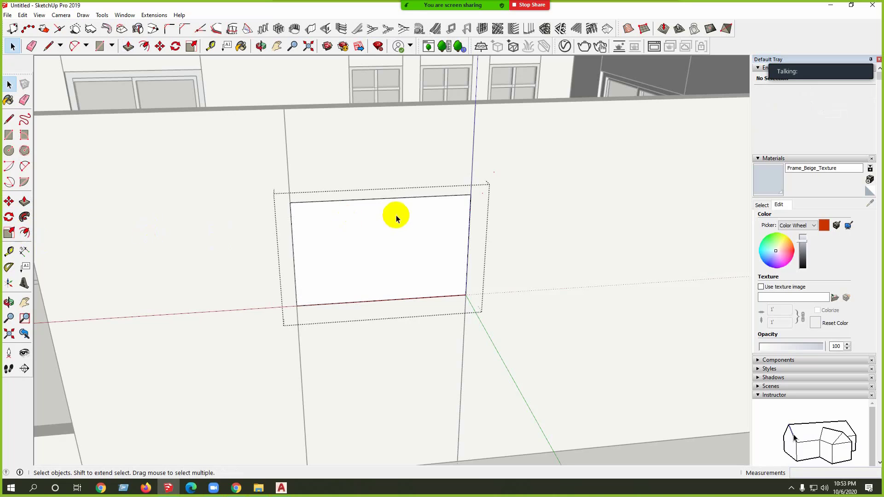
Step: Offset the block's outline inward and push the inner face through to form a hollow window frame
{"action": "left_click", "coordinate": [24, 233]}
{"action": "left_click", "coordinate": [378, 205]}
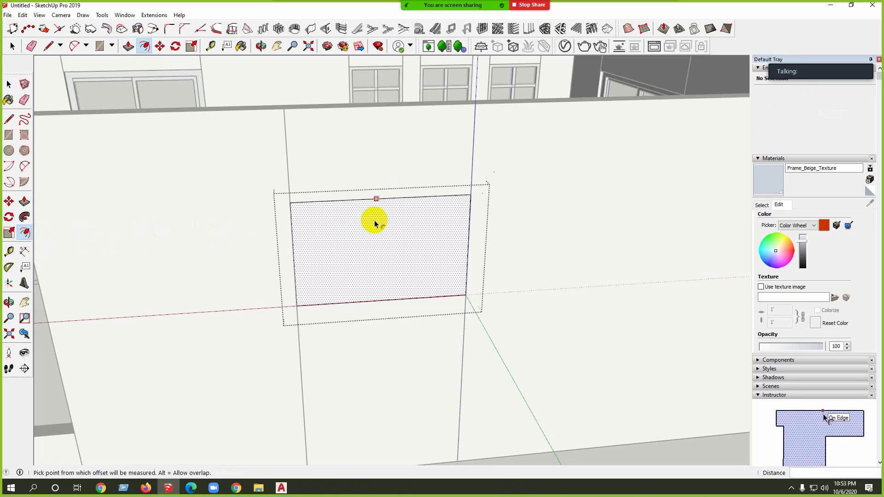
{"action": "key", "text": "Return"}
{"action": "key", "text": "space"}
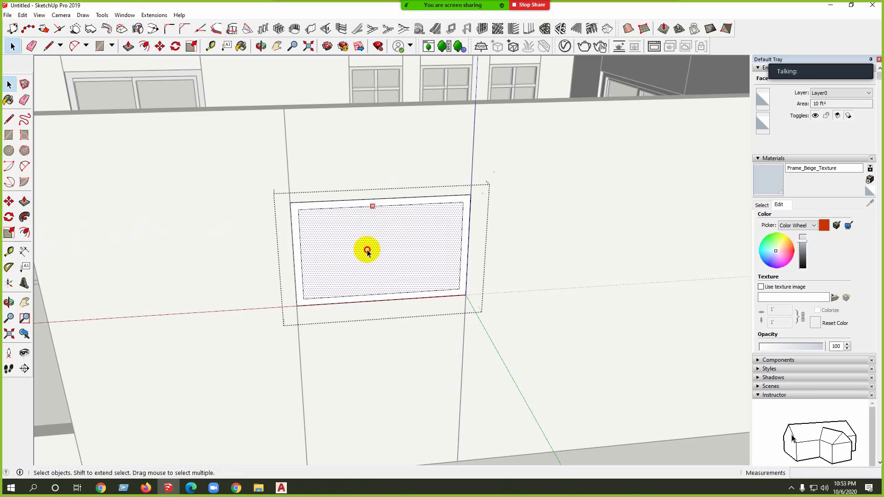
{"action": "key", "text": "p"}
{"action": "left_click", "coordinate": [358, 251]}
{"action": "left_click", "coordinate": [341, 236]}
{"action": "key", "text": "space"}
{"action": "scroll", "coordinate": [395, 379], "scroll_direction": "down", "scroll_amount": 3}
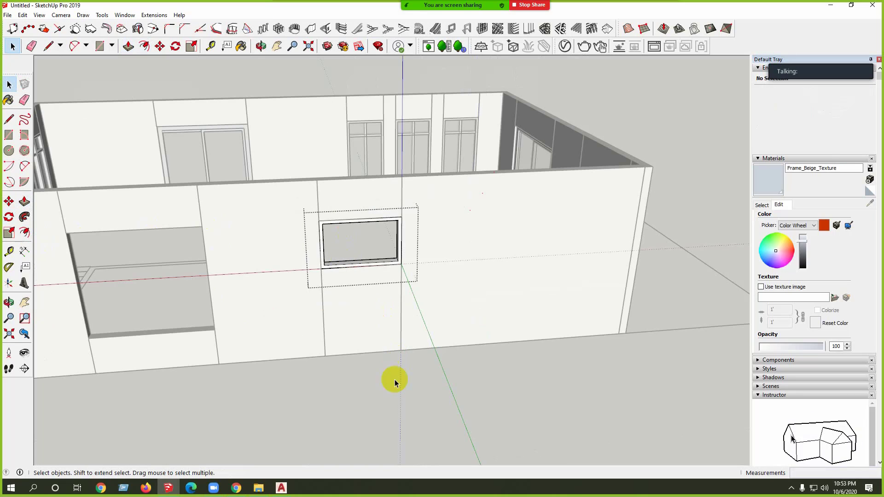
Step: Draw a rectangle across the inner opening of the small window frame
{"action": "middle_click_drag", "start_coordinate": [394, 379], "coordinate": [415, 369]}
{"action": "scroll", "coordinate": [424, 284], "scroll_direction": "up", "scroll_amount": 5}
{"action": "scroll", "coordinate": [425, 284], "scroll_direction": "up", "scroll_amount": 2}
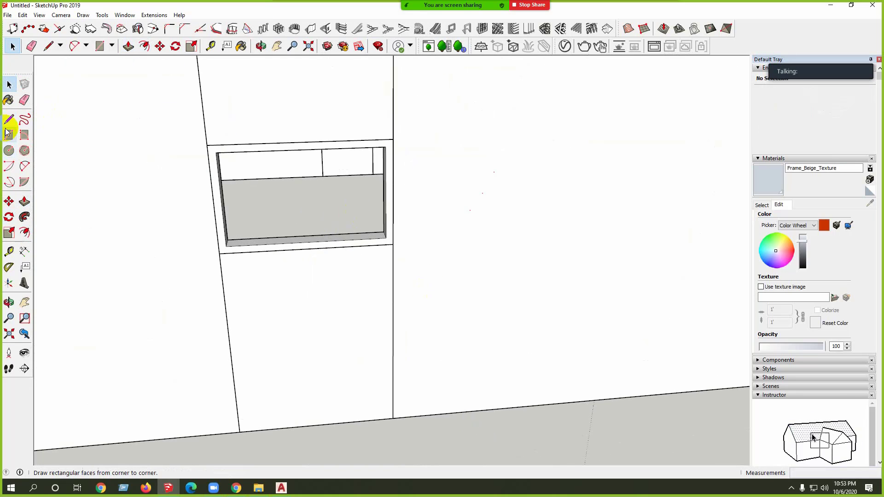
{"action": "left_click", "coordinate": [8, 134]}
{"action": "left_click", "coordinate": [215, 152]}
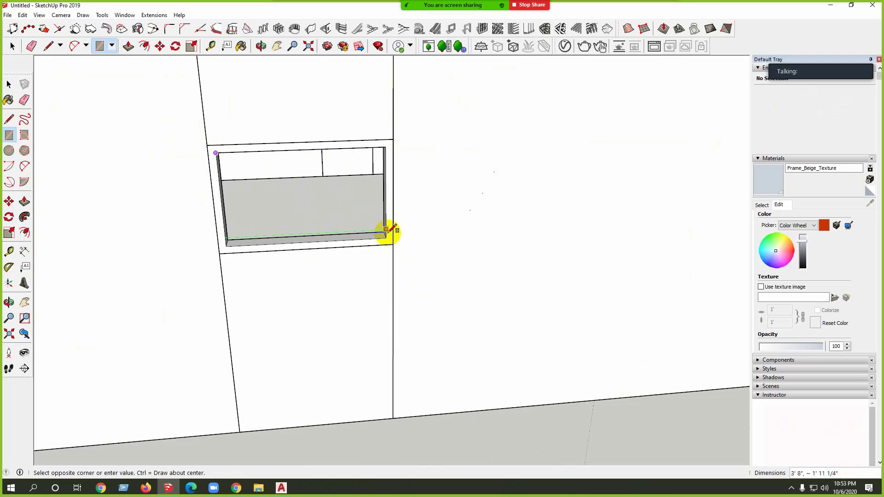
{"action": "left_click", "coordinate": [386, 238]}
{"action": "key", "text": "space"}
Step: Group the inner rectangle and extrude its face inside the group into a thin window pane
{"action": "double_click", "coordinate": [322, 213]}
{"action": "right_click", "coordinate": [326, 225]}
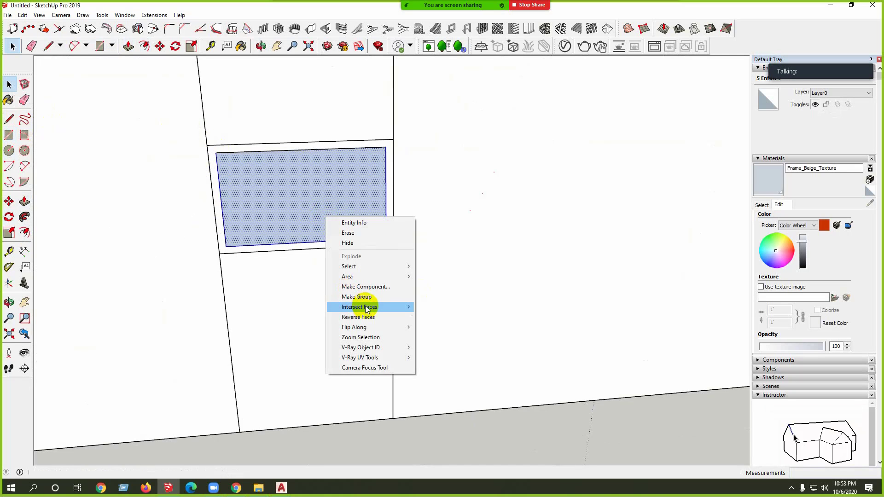
{"action": "key", "text": "Escape"}
{"action": "key", "text": "p"}
{"action": "left_click", "coordinate": [314, 208]}
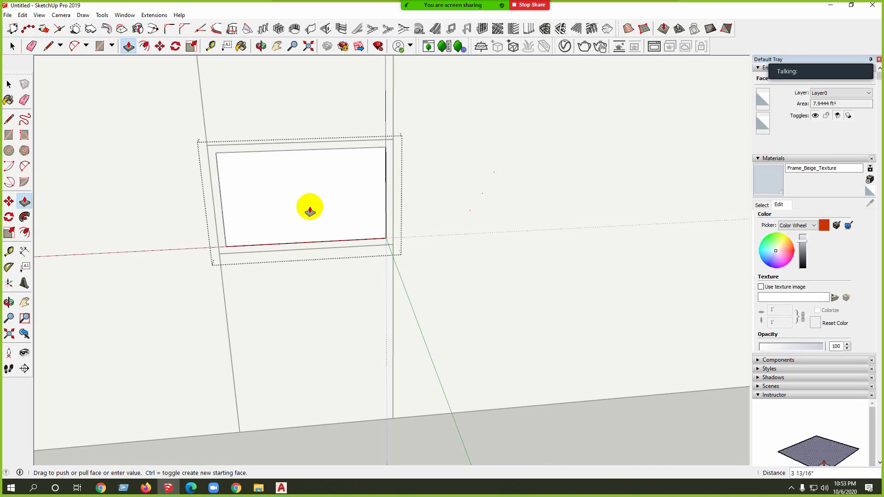
{"action": "key", "text": "space"}
{"action": "left_click", "coordinate": [340, 444]}
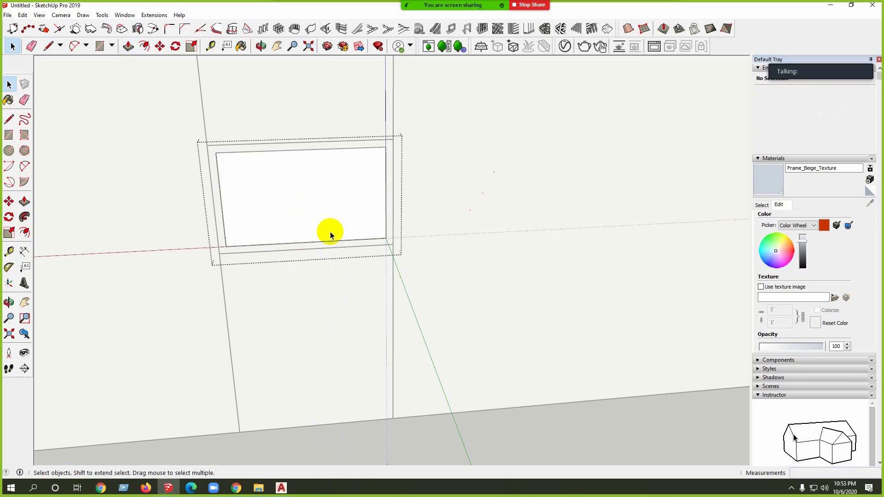
{"action": "left_click", "coordinate": [375, 435]}
Step: Move the window pane 1 inch inward from the outer face of its frame
{"action": "middle_click_drag", "start_coordinate": [335, 301], "coordinate": [243, 417]}
{"action": "left_click", "coordinate": [243, 416]}
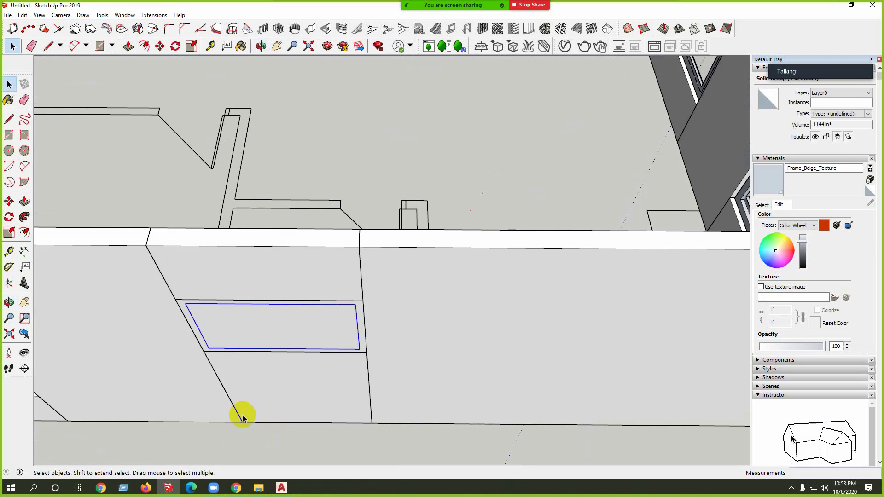
{"action": "scroll", "coordinate": [221, 350], "scroll_direction": "up", "scroll_amount": 3}
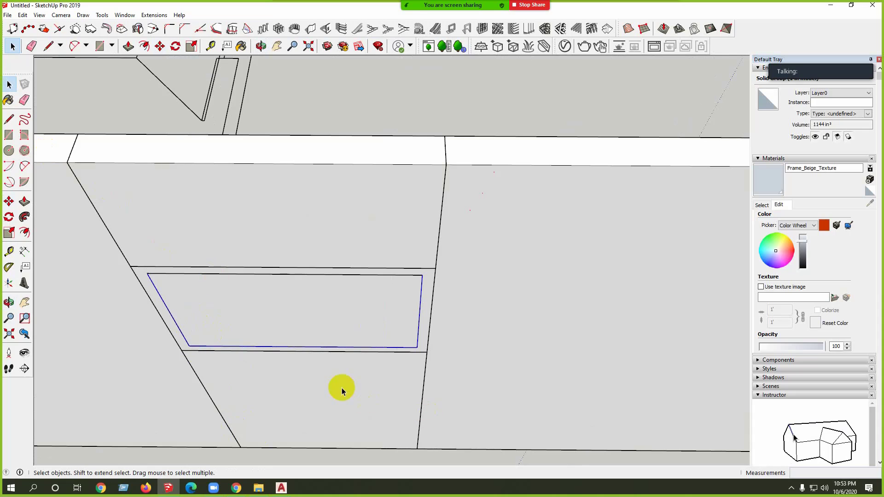
{"action": "key", "text": "m"}
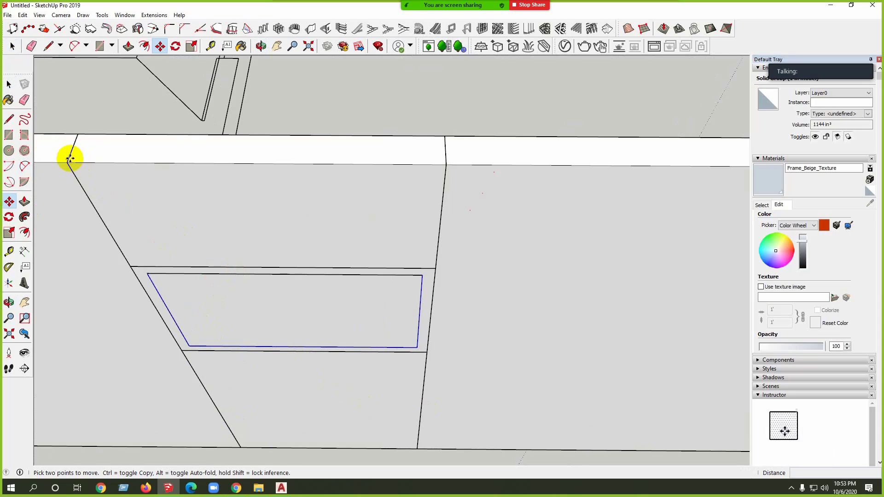
{"action": "left_click", "coordinate": [70, 158]}
{"action": "type", "text": "1"}
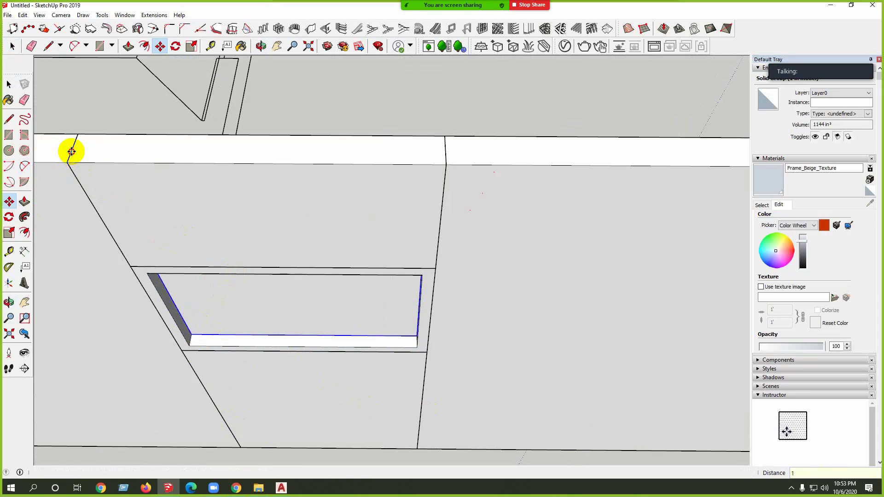
{"action": "key", "text": "Return"}
Step: Sample the Ivory glass material from an existing window and apply it to the new pane
{"action": "middle_click_drag", "start_coordinate": [69, 150], "coordinate": [575, 300]}
{"action": "key", "text": "space"}
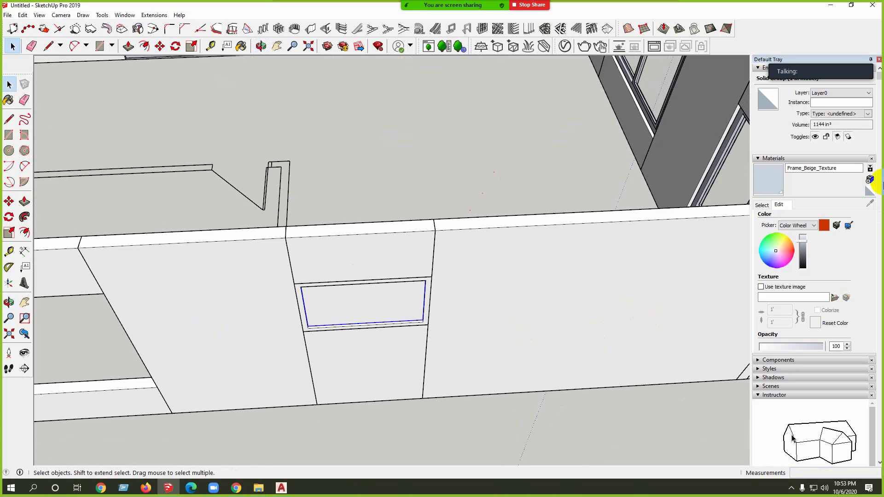
{"action": "left_click", "coordinate": [763, 205]}
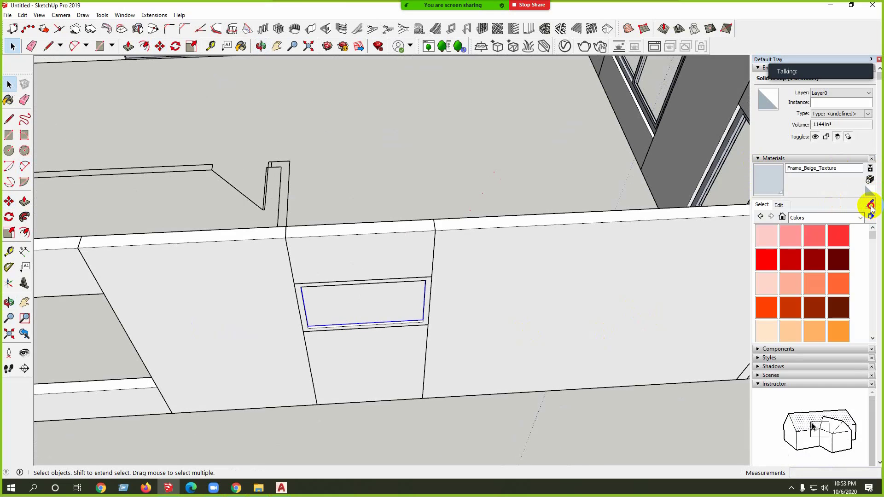
{"action": "left_click", "coordinate": [870, 205]}
{"action": "left_click", "coordinate": [643, 85]}
{"action": "scroll", "coordinate": [448, 297], "scroll_direction": "up", "scroll_amount": 1}
{"action": "left_click", "coordinate": [369, 307]}
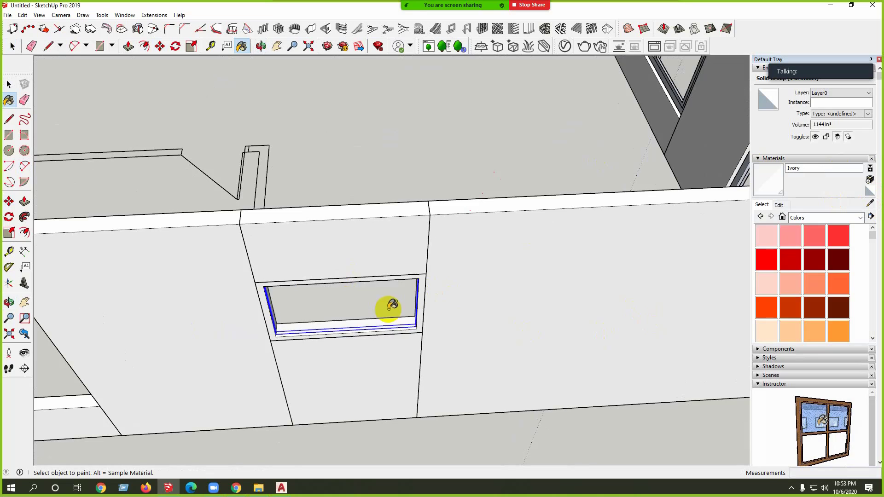
Step: Sample Frame_Beige_Texture from an existing window frame and paint the small window's frame with it
{"action": "scroll", "coordinate": [392, 305], "scroll_direction": "down", "scroll_amount": 2}
{"action": "left_click", "coordinate": [870, 204]}
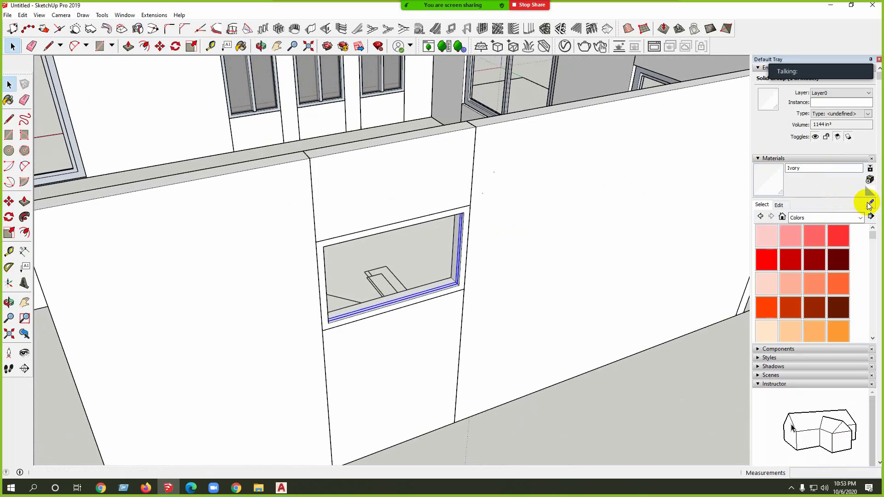
{"action": "left_click", "coordinate": [483, 102]}
{"action": "scroll", "coordinate": [450, 266], "scroll_direction": "up", "scroll_amount": 1}
{"action": "left_click", "coordinate": [438, 231]}
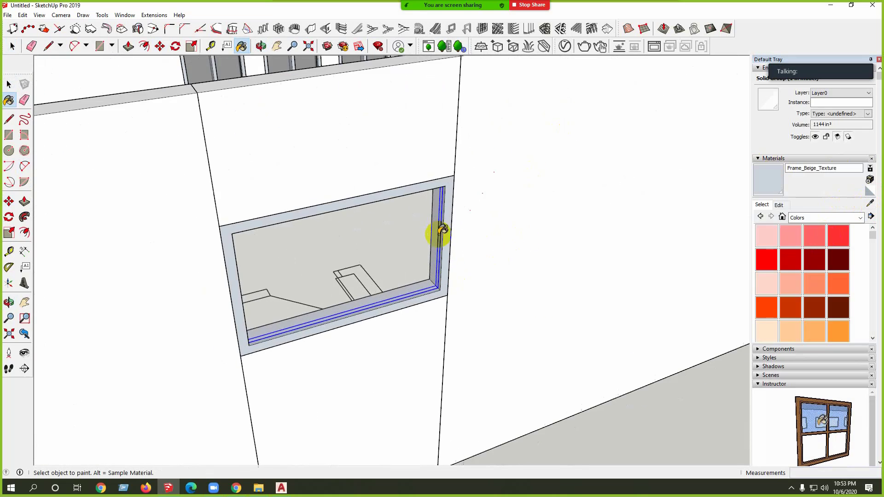
{"action": "scroll", "coordinate": [438, 230], "scroll_direction": "down", "scroll_amount": 1}
{"action": "key", "text": "space"}
Step: Move the sliding door from the front wall to the wider back-wall opening, aligning their upper corners
{"action": "middle_click_drag", "start_coordinate": [599, 365], "coordinate": [361, 373]}
{"action": "scroll", "coordinate": [326, 158], "scroll_direction": "down", "scroll_amount": 3}
{"action": "scroll", "coordinate": [326, 310], "scroll_direction": "up", "scroll_amount": 4}
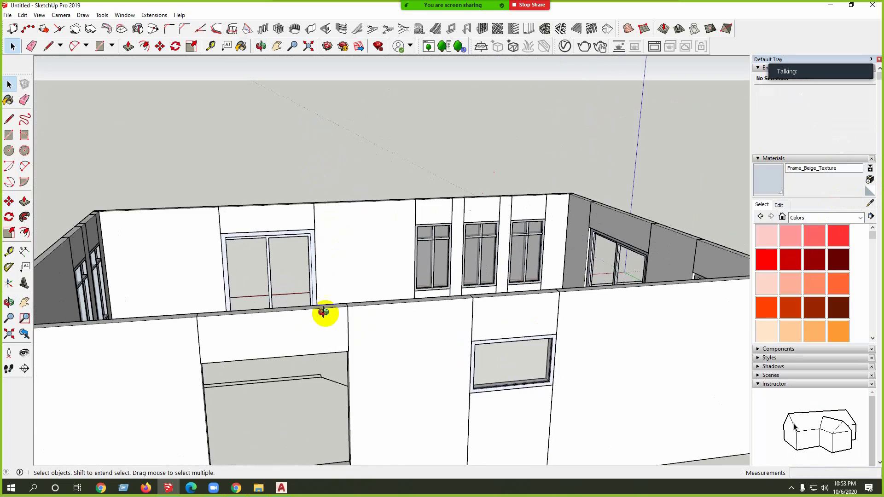
{"action": "left_click", "coordinate": [279, 269]}
{"action": "left_click", "coordinate": [8, 201]}
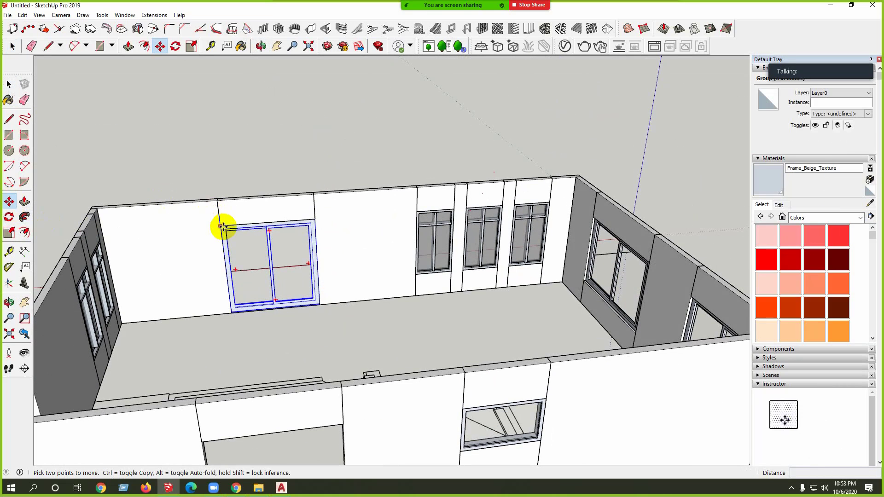
{"action": "left_click", "coordinate": [221, 222]}
{"action": "left_click", "coordinate": [221, 224]}
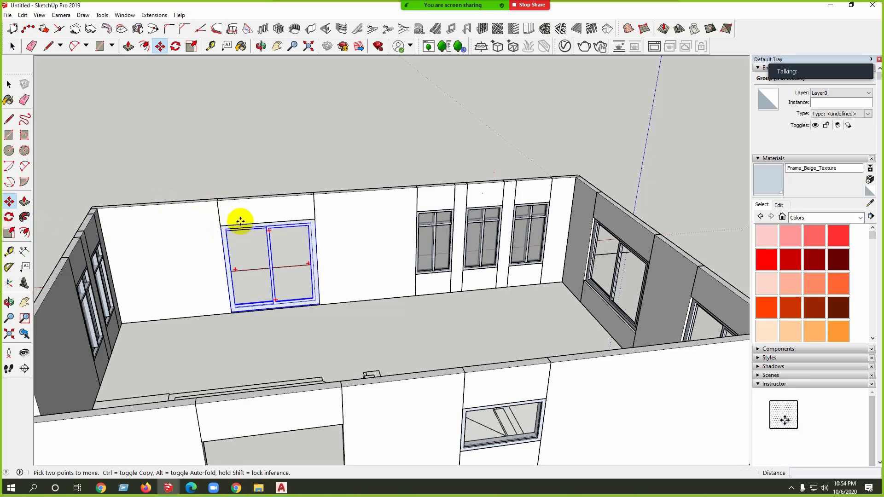
{"action": "left_click", "coordinate": [221, 226]}
{"action": "scroll", "coordinate": [265, 207], "scroll_direction": "down", "scroll_amount": 4}
{"action": "scroll", "coordinate": [227, 325], "scroll_direction": "up", "scroll_amount": 3}
{"action": "left_click", "coordinate": [234, 318]}
Step: Scale the moved sliding door about its upper corner to about 0.86 by 0.73 so it fits the wider back-wall opening
{"action": "scroll", "coordinate": [272, 263], "scroll_direction": "down", "scroll_amount": 3}
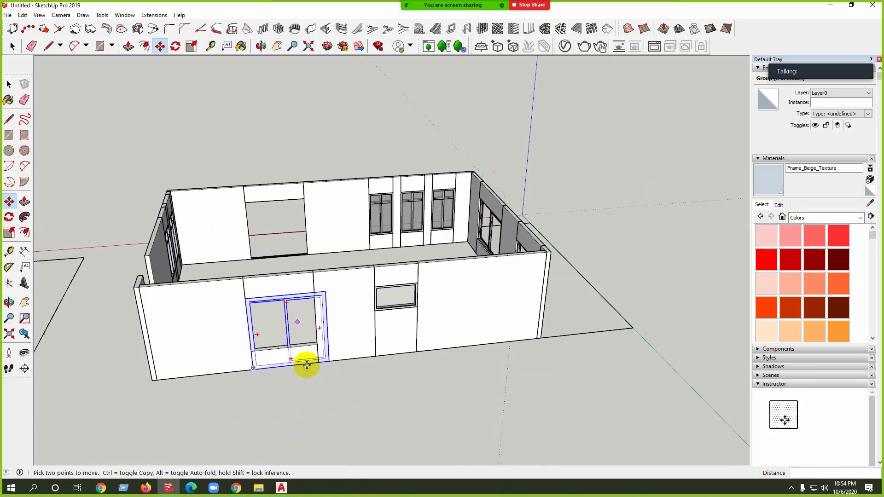
{"action": "scroll", "coordinate": [307, 365], "scroll_direction": "up", "scroll_amount": 2}
{"action": "scroll", "coordinate": [367, 355], "scroll_direction": "up", "scroll_amount": 3}
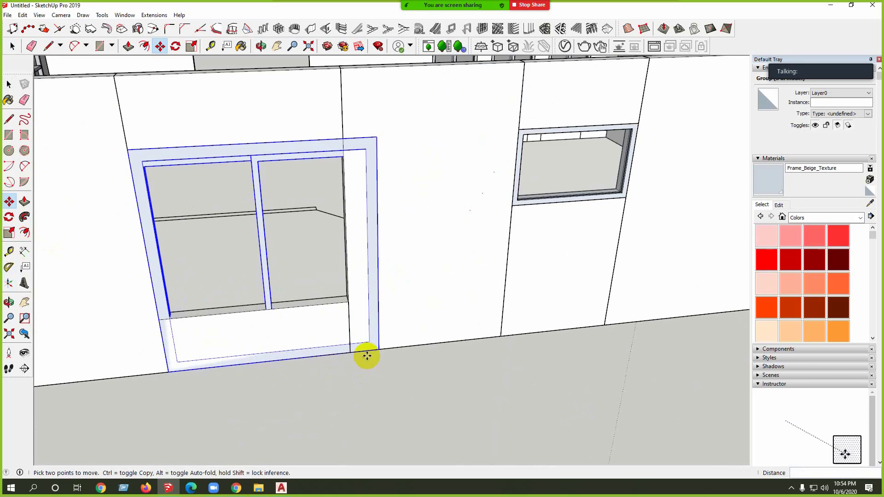
{"action": "left_click", "coordinate": [9, 232]}
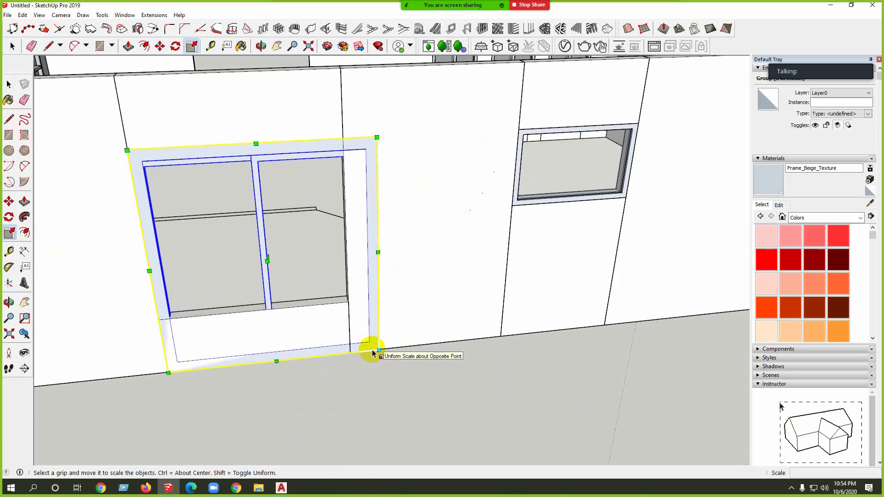
{"action": "left_click", "coordinate": [378, 349]}
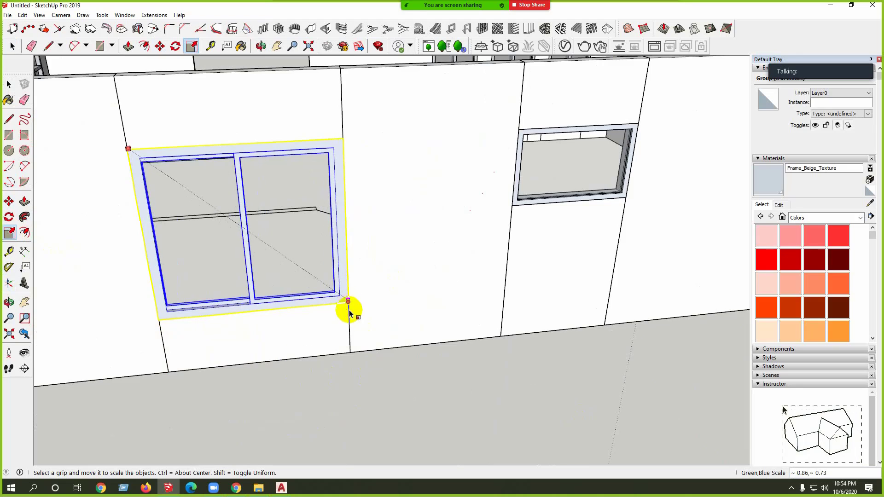
{"action": "left_click", "coordinate": [347, 308]}
{"action": "key", "text": "space"}
{"action": "scroll", "coordinate": [361, 371], "scroll_direction": "down", "scroll_amount": 5}
{"action": "middle_click_drag", "start_coordinate": [245, 346], "coordinate": [302, 272]}
{"action": "scroll", "coordinate": [417, 261], "scroll_direction": "up", "scroll_amount": 3}
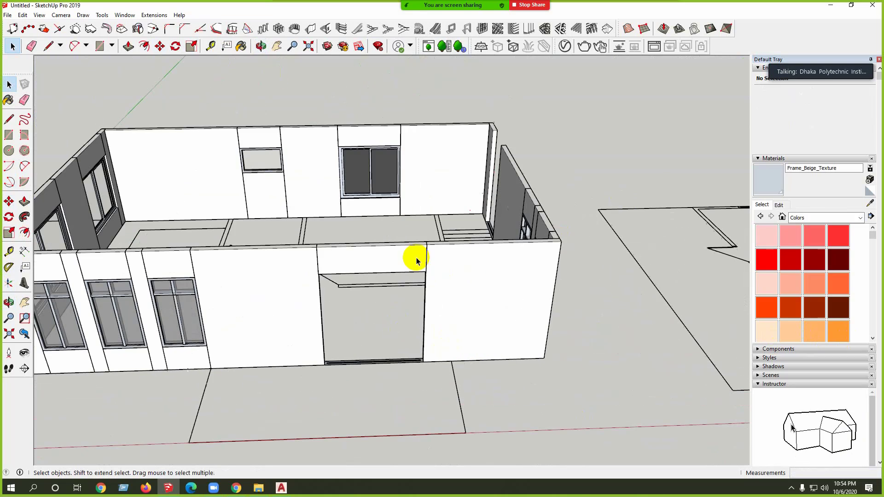
Step: Copy the sliding unit from the wider back-wall opening into the empty front-wall opening, aligning their upper corners
{"action": "left_click", "coordinate": [384, 170]}
{"action": "scroll", "coordinate": [383, 171], "scroll_direction": "up", "scroll_amount": 3}
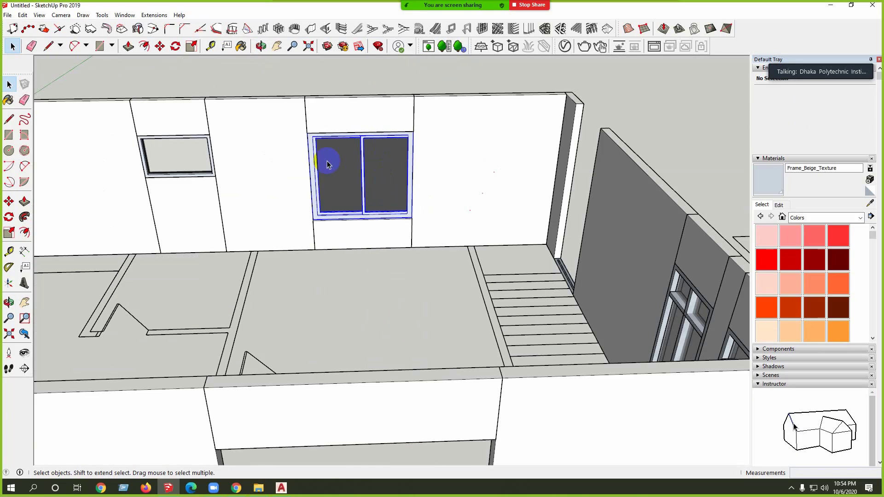
{"action": "left_click", "coordinate": [9, 202]}
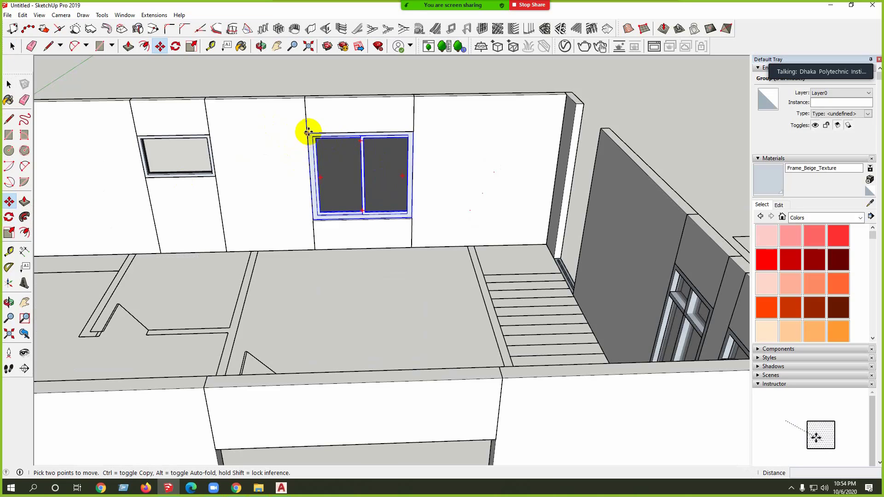
{"action": "key", "text": "ctrl"}
{"action": "left_click", "coordinate": [307, 133]}
{"action": "scroll", "coordinate": [304, 127], "scroll_direction": "down", "scroll_amount": 3}
{"action": "scroll", "coordinate": [273, 254], "scroll_direction": "up", "scroll_amount": 1}
{"action": "left_click", "coordinate": [242, 263]}
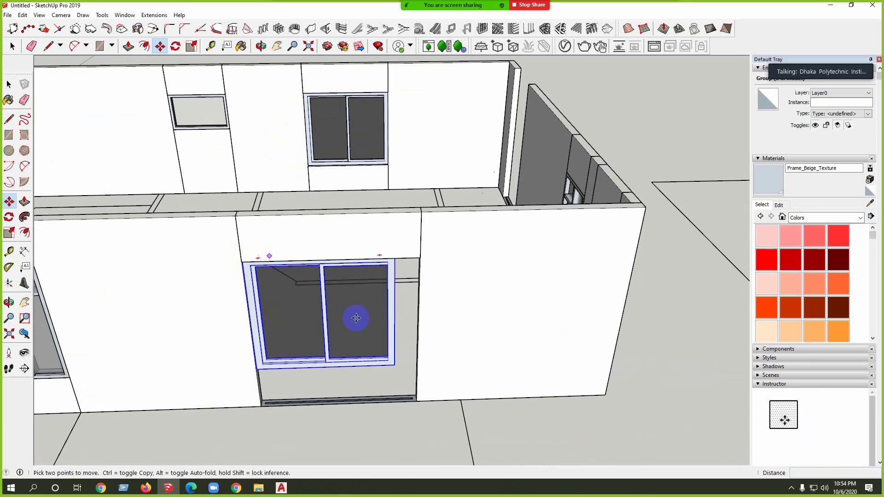
Step: Scale the copied sliding unit about its upper corner to about 1.17 by 1.36 so it fills the front-wall door opening
{"action": "middle_click_drag", "start_coordinate": [356, 317], "coordinate": [295, 258], "text": "shift"}
{"action": "left_click", "coordinate": [9, 233]}
{"action": "scroll", "coordinate": [368, 364], "scroll_direction": "up", "scroll_amount": 2}
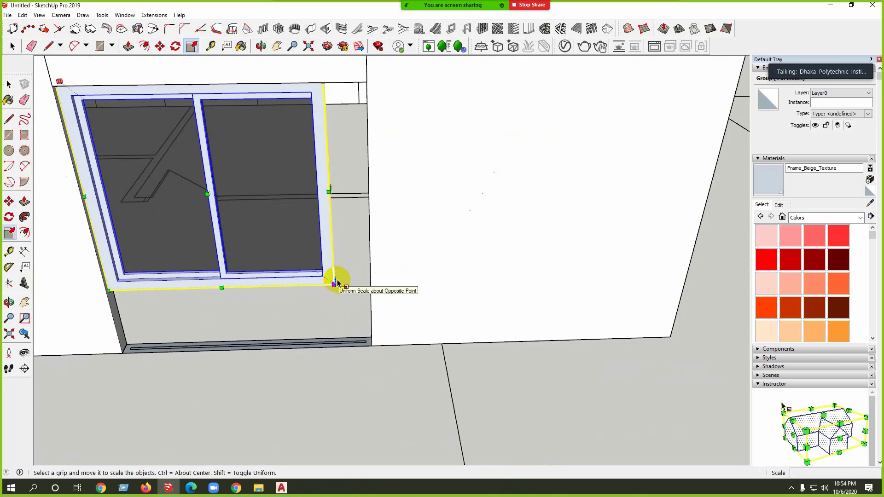
{"action": "left_click_drag", "start_coordinate": [338, 281], "coordinate": [372, 344]}
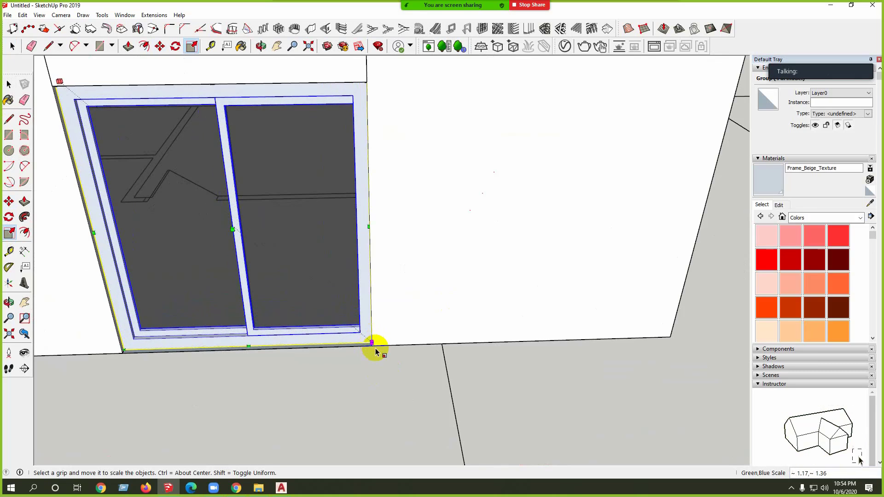
{"action": "scroll", "coordinate": [375, 352], "scroll_direction": "down", "scroll_amount": 3}
{"action": "middle_click_drag", "start_coordinate": [389, 367], "coordinate": [446, 336]}
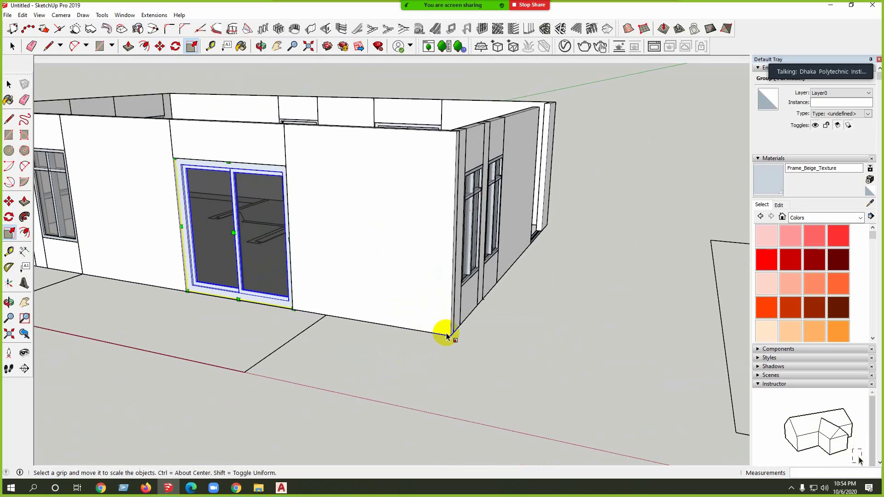
Step: Clear the selection and admit the waiting participant to the meeting
{"action": "mouse_move", "coordinate": [438, 9]}
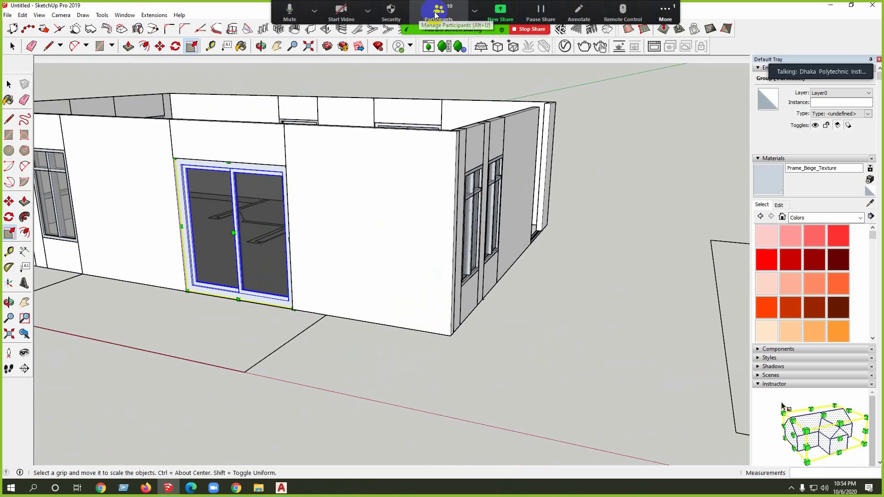
{"action": "middle_click_drag", "start_coordinate": [368, 270], "coordinate": [551, 284]}
{"action": "key", "text": "space"}
{"action": "left_click", "coordinate": [555, 288]}
{"action": "middle_click_drag", "start_coordinate": [391, 290], "coordinate": [276, 310]}
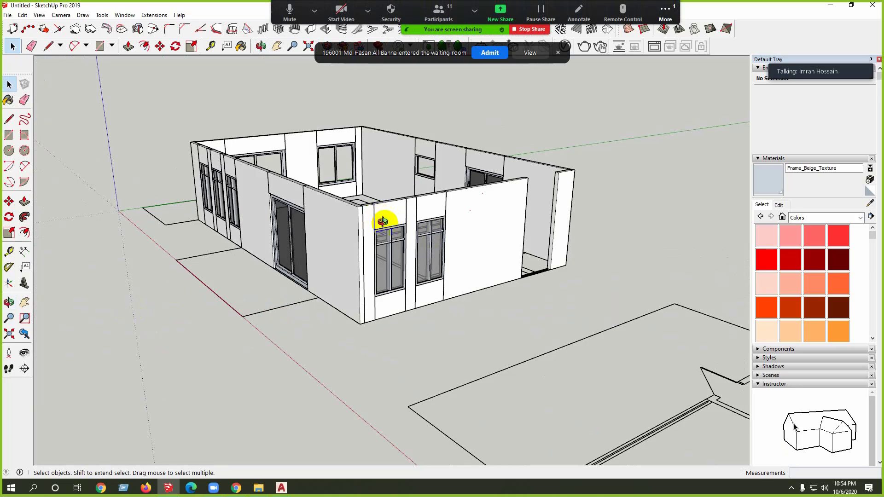
{"action": "scroll", "coordinate": [387, 221], "scroll_direction": "up", "scroll_amount": 3}
{"action": "middle_click_drag", "start_coordinate": [387, 221], "coordinate": [576, 264]}
{"action": "scroll", "coordinate": [575, 264], "scroll_direction": "down", "scroll_amount": 3}
{"action": "left_click", "coordinate": [490, 54]}
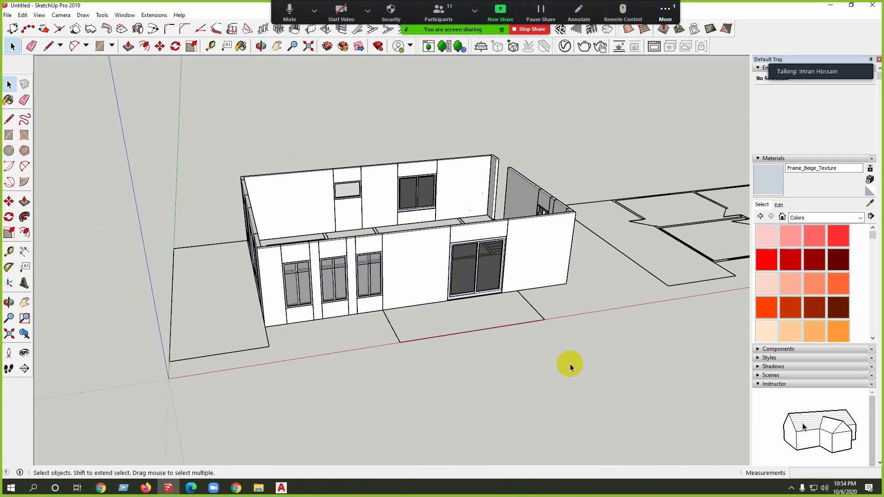
Step: Examine the windows and sliding door around all sides of the house, including the small window's glass pane up close
{"action": "middle_click_drag", "start_coordinate": [531, 265], "coordinate": [401, 299]}
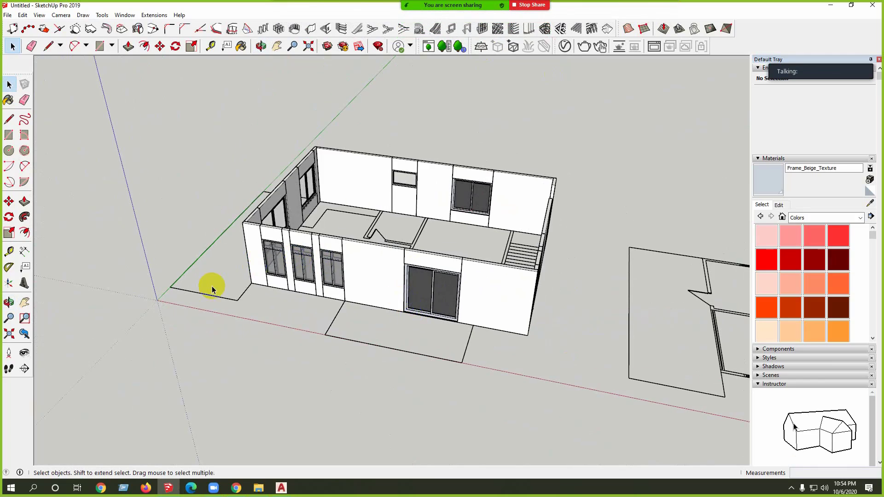
{"action": "scroll", "coordinate": [212, 289], "scroll_direction": "down", "scroll_amount": 2}
{"action": "scroll", "coordinate": [411, 251], "scroll_direction": "up", "scroll_amount": 4}
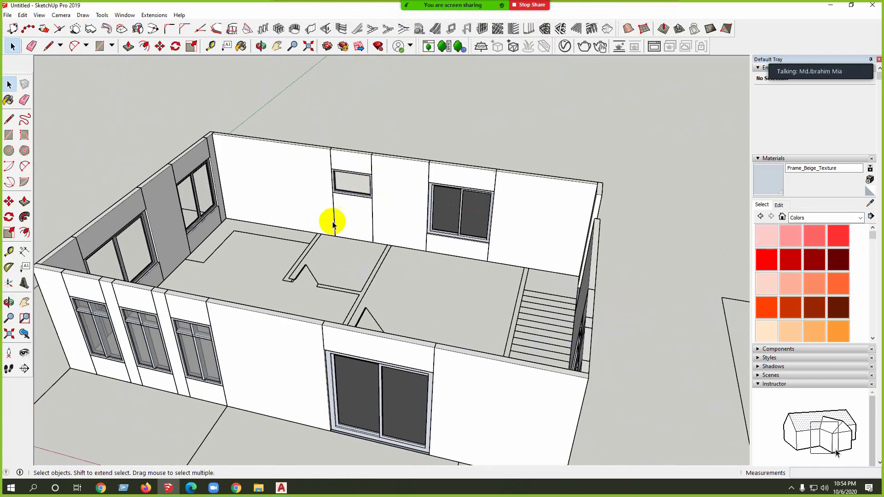
{"action": "middle_click_drag", "start_coordinate": [336, 221], "coordinate": [511, 243]}
{"action": "scroll", "coordinate": [217, 285], "scroll_direction": "down", "scroll_amount": 2}
{"action": "middle_click_drag", "start_coordinate": [217, 286], "coordinate": [574, 252]}
{"action": "scroll", "coordinate": [198, 375], "scroll_direction": "down", "scroll_amount": 1}
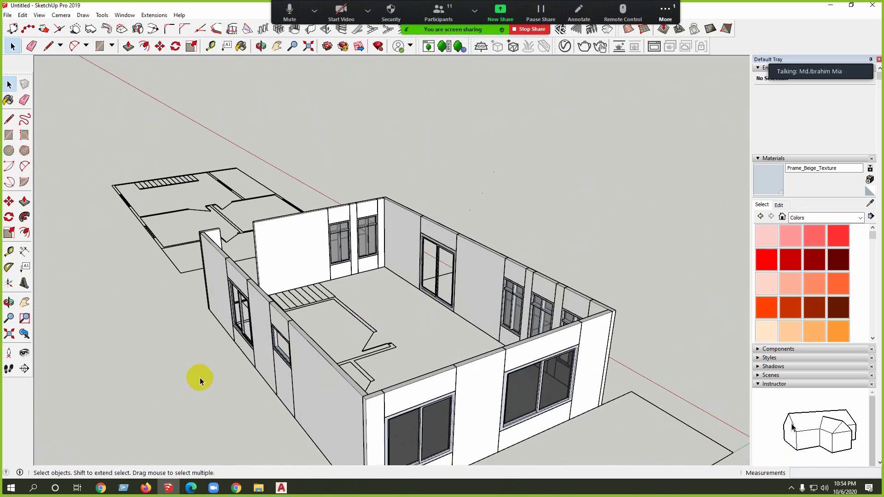
{"action": "scroll", "coordinate": [316, 339], "scroll_direction": "up", "scroll_amount": 3}
{"action": "scroll", "coordinate": [394, 314], "scroll_direction": "up", "scroll_amount": 2}
{"action": "middle_click_drag", "start_coordinate": [392, 314], "coordinate": [363, 316]}
{"action": "scroll", "coordinate": [349, 322], "scroll_direction": "up", "scroll_amount": 2}
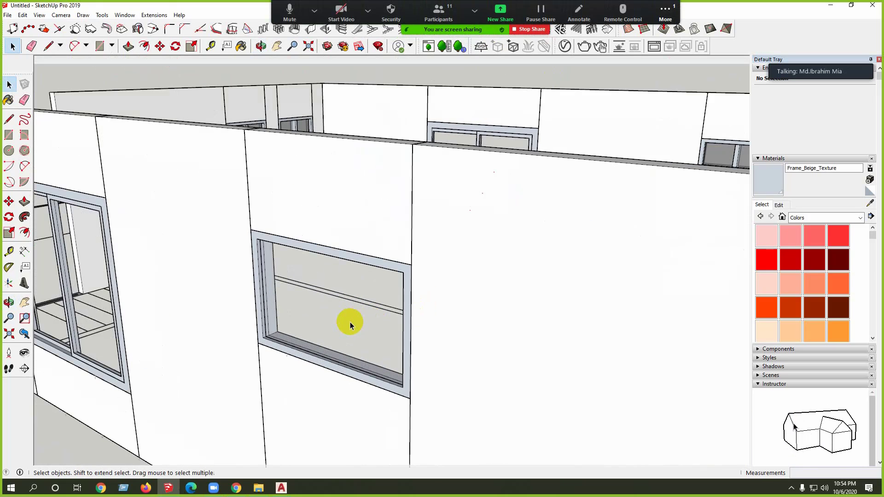
{"action": "left_click", "coordinate": [274, 339]}
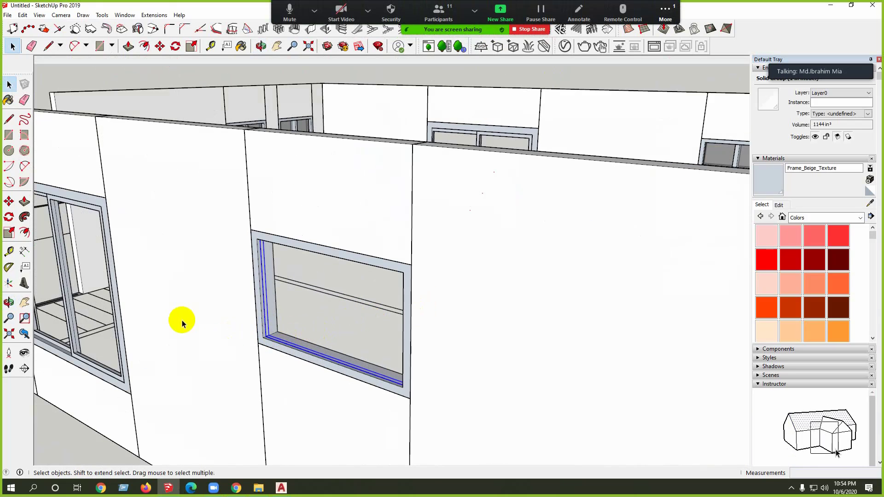
{"action": "scroll", "coordinate": [253, 304], "scroll_direction": "down", "scroll_amount": 4}
{"action": "middle_click_drag", "start_coordinate": [484, 345], "coordinate": [470, 305]}
{"action": "scroll", "coordinate": [469, 305], "scroll_direction": "down", "scroll_amount": 3}
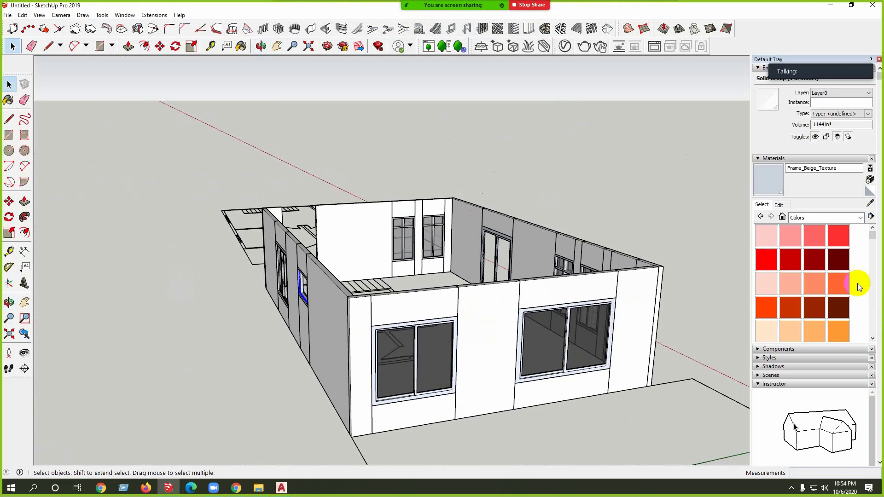
Step: Sample the Gray_Glass material from the front sliding door and lighten its color to a mid grey
{"action": "left_click", "coordinate": [778, 205]}
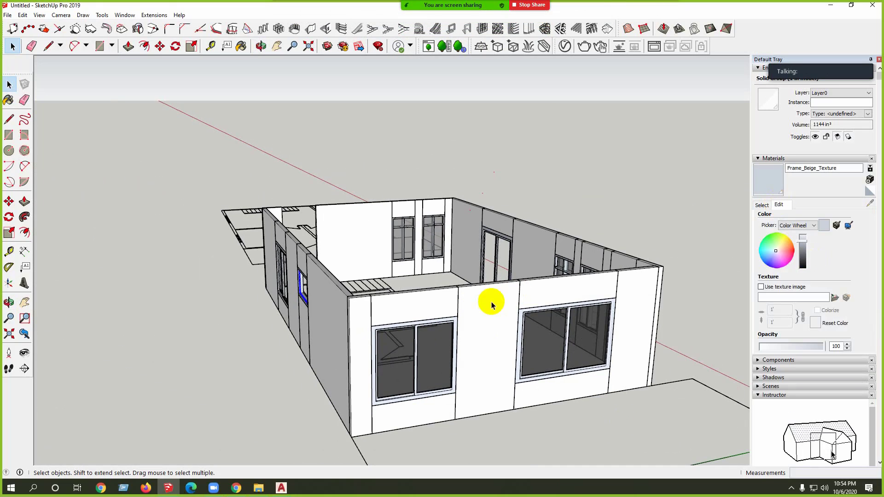
{"action": "middle_click_drag", "start_coordinate": [492, 305], "coordinate": [306, 355]}
{"action": "scroll", "coordinate": [347, 317], "scroll_direction": "down", "scroll_amount": 2}
{"action": "middle_click_drag", "start_coordinate": [347, 318], "coordinate": [496, 361]}
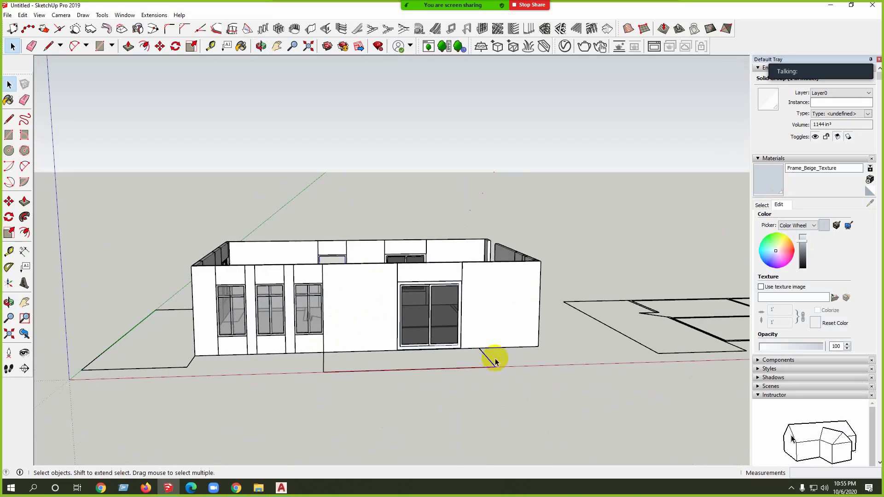
{"action": "scroll", "coordinate": [495, 362], "scroll_direction": "up", "scroll_amount": 2}
{"action": "middle_click_drag", "start_coordinate": [499, 305], "coordinate": [317, 302]}
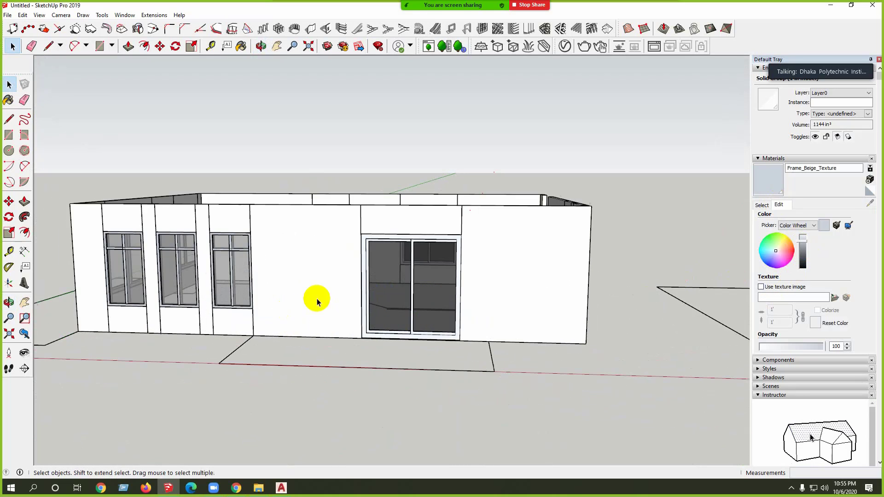
{"action": "left_click", "coordinate": [762, 205]}
{"action": "left_click", "coordinate": [871, 203]}
{"action": "scroll", "coordinate": [440, 285], "scroll_direction": "up", "scroll_amount": 2}
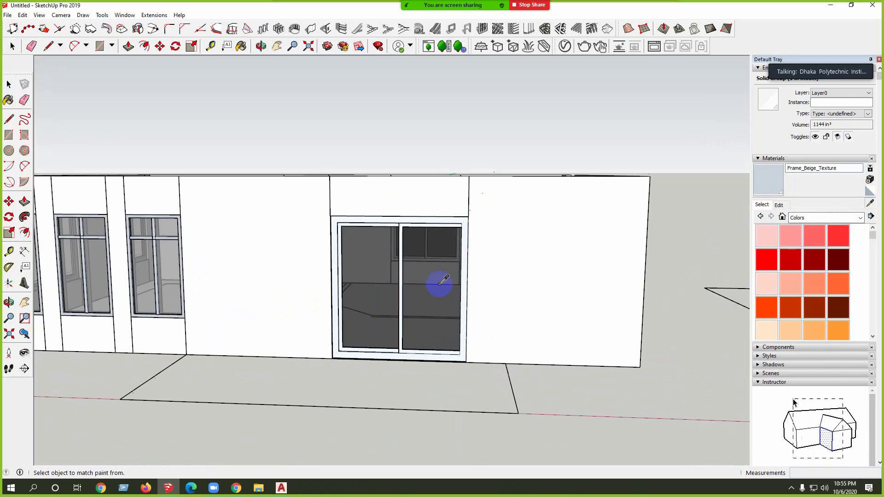
{"action": "left_click", "coordinate": [449, 281]}
{"action": "left_click", "coordinate": [787, 206]}
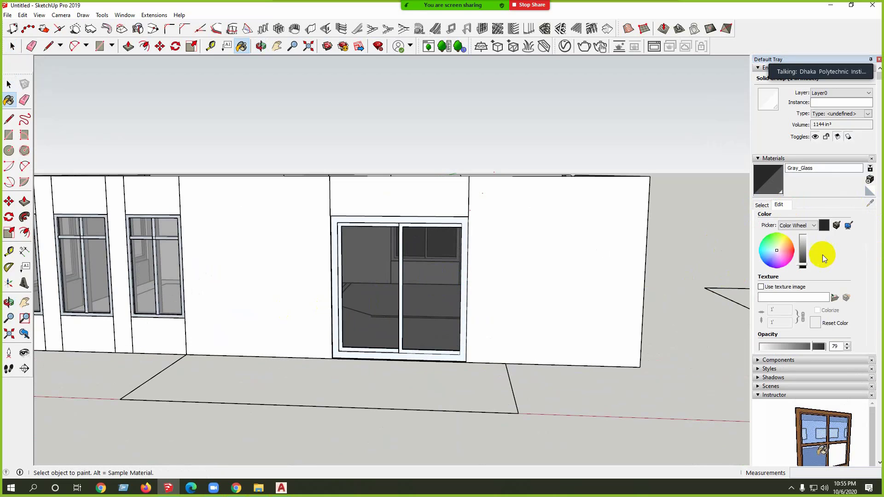
{"action": "mouse_move", "coordinate": [804, 255]}
{"action": "left_mouse_down"}
{"action": "mouse_move", "coordinate": [800, 228]}
{"action": "mouse_move", "coordinate": [808, 267]}
{"action": "mouse_move", "coordinate": [808, 231]}
{"action": "mouse_move", "coordinate": [807, 251]}
{"action": "mouse_move", "coordinate": [813, 243]}
{"action": "mouse_move", "coordinate": [802, 250]}
{"action": "left_mouse_up"}
{"action": "middle_click_drag", "start_coordinate": [699, 251], "coordinate": [439, 328]}
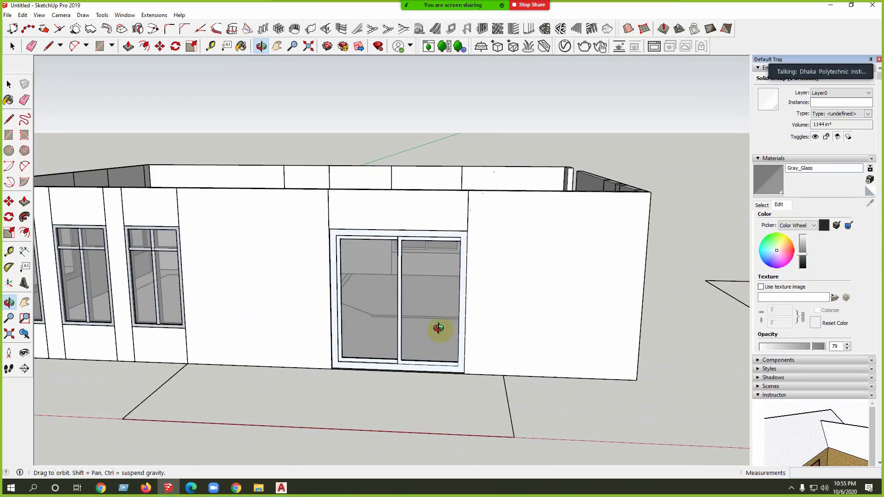
Step: Examine the lightened glass in the front sliding door and the back-wall windows from several angles
{"action": "scroll", "coordinate": [461, 327], "scroll_direction": "down", "scroll_amount": 5}
{"action": "key", "text": "space"}
{"action": "scroll", "coordinate": [345, 191], "scroll_direction": "up", "scroll_amount": 5}
{"action": "middle_click_drag", "start_coordinate": [346, 192], "coordinate": [459, 231]}
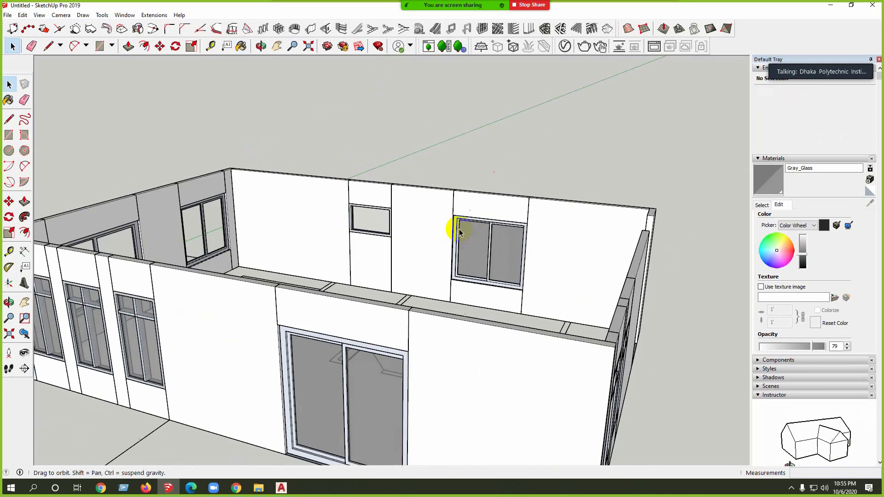
{"action": "scroll", "coordinate": [529, 299], "scroll_direction": "down", "scroll_amount": 5}
{"action": "scroll", "coordinate": [338, 397], "scroll_direction": "up", "scroll_amount": 2}
{"action": "scroll", "coordinate": [345, 203], "scroll_direction": "up", "scroll_amount": 5}
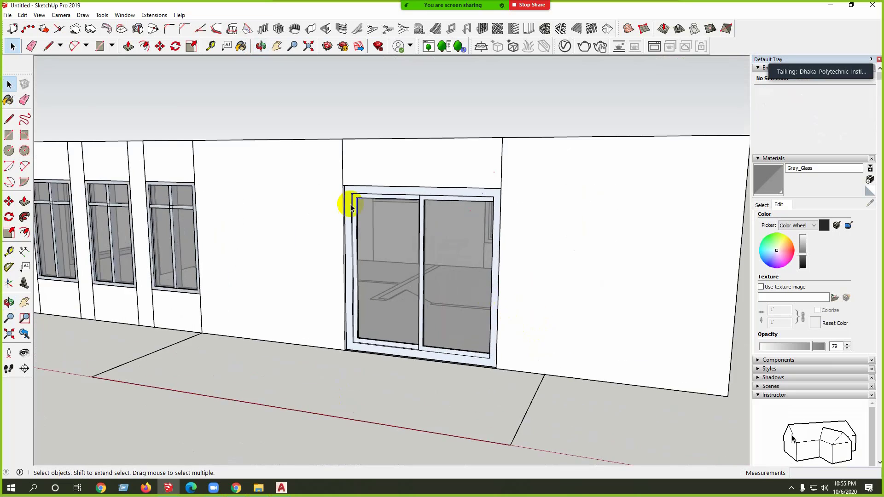
{"action": "scroll", "coordinate": [262, 275], "scroll_direction": "down", "scroll_amount": 6}
{"action": "middle_click_drag", "start_coordinate": [263, 275], "coordinate": [455, 266]}
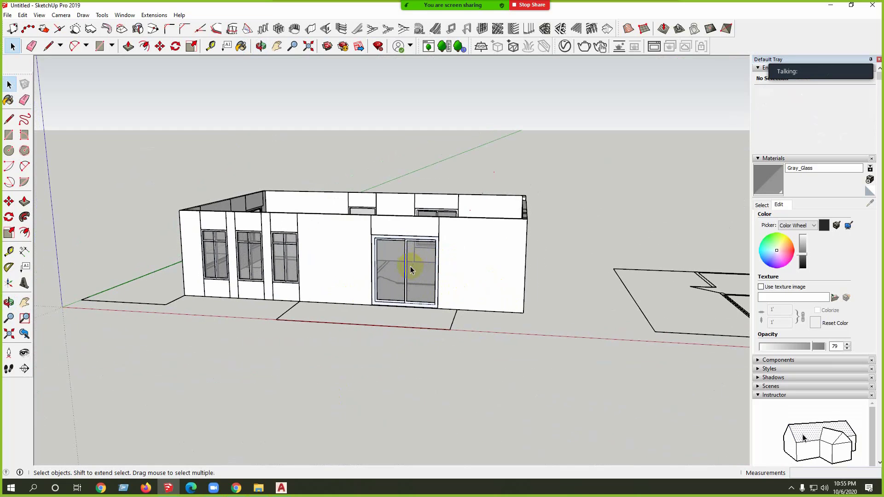
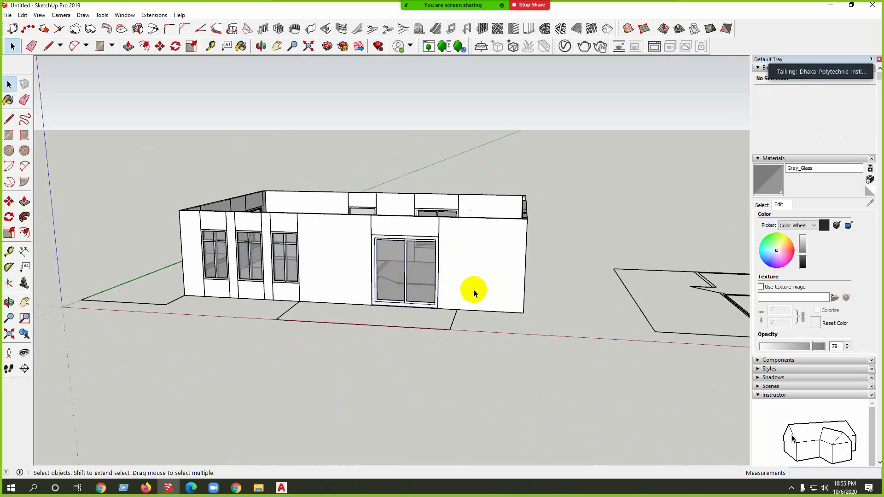
{"action": "scroll", "coordinate": [423, 278], "scroll_direction": "up", "scroll_amount": 2}
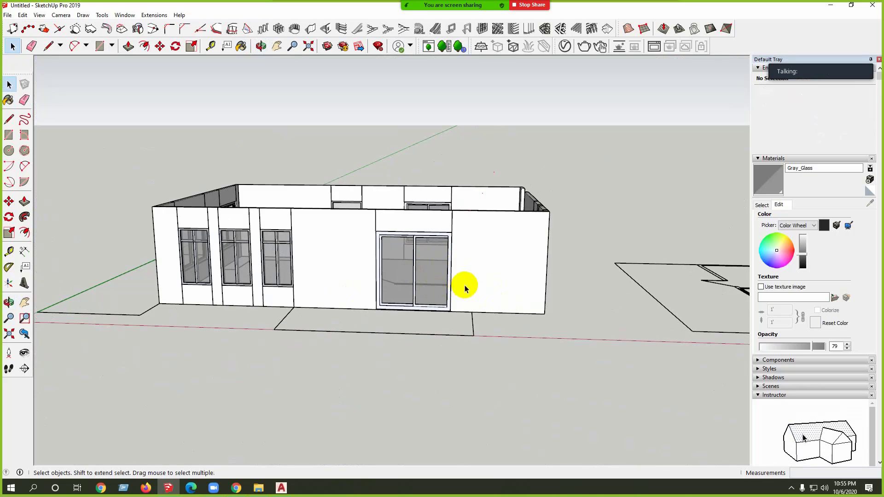
{"action": "middle_click_drag", "start_coordinate": [464, 288], "coordinate": [644, 336]}
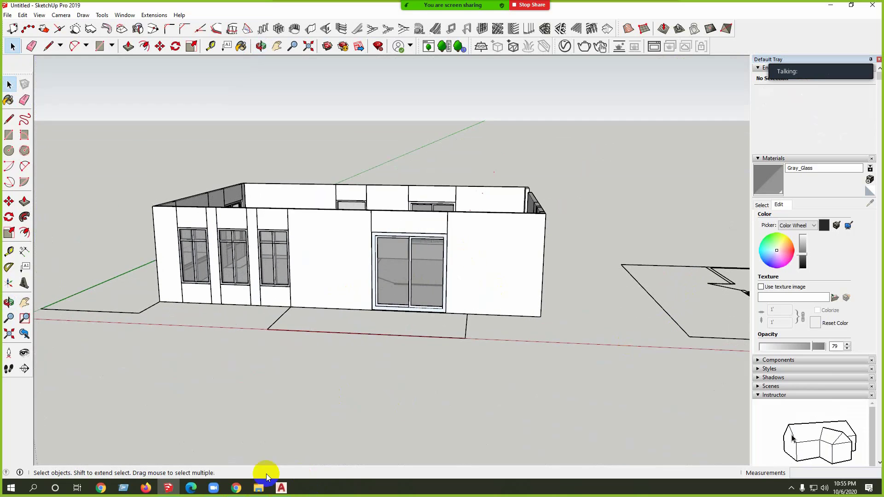
Step: Minimize the model and view the house rendering 1_m3.jpg from the desktop as a reference, closing it when done
{"action": "left_click", "coordinate": [288, 492]}
{"action": "left_click", "coordinate": [824, 9]}
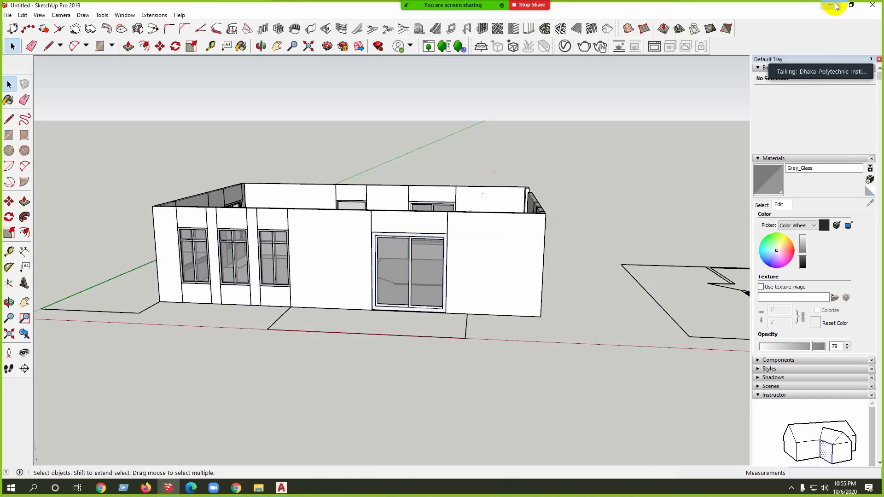
{"action": "left_click", "coordinate": [827, 6]}
{"action": "left_click", "coordinate": [827, 6]}
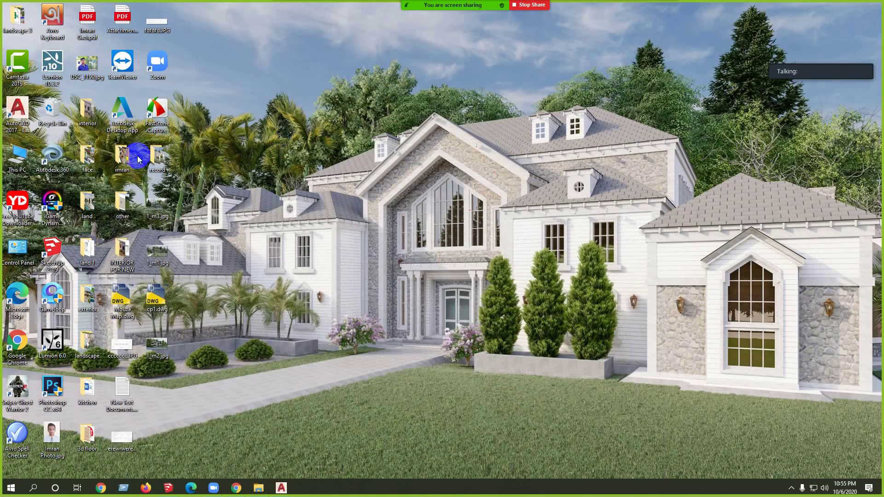
{"action": "double_click", "coordinate": [162, 217]}
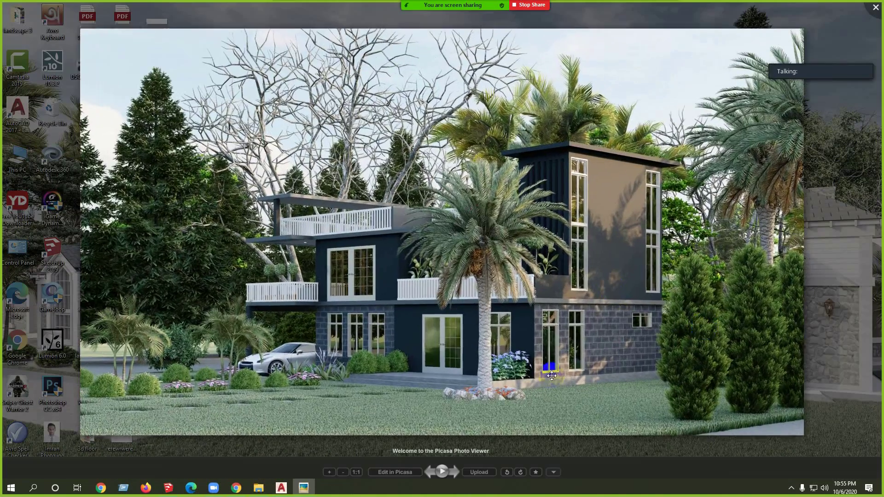
{"action": "scroll", "coordinate": [473, 344], "scroll_direction": "down", "scroll_amount": 3}
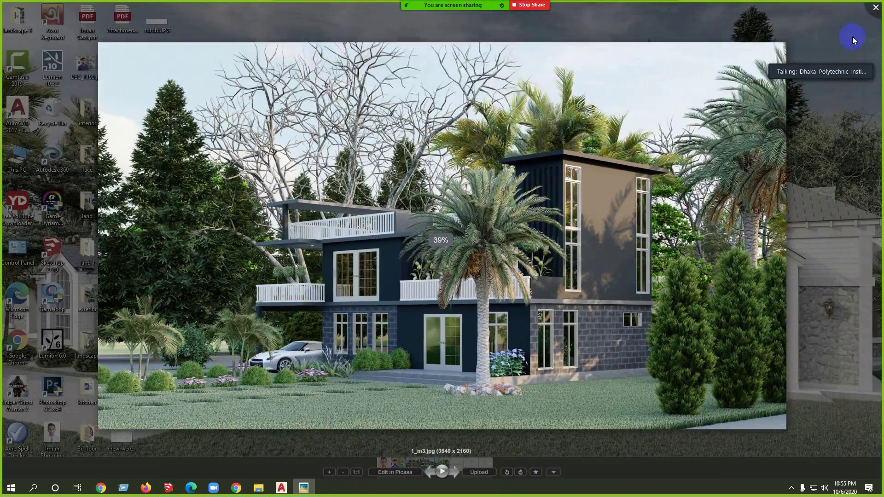
{"action": "left_click", "coordinate": [854, 40]}
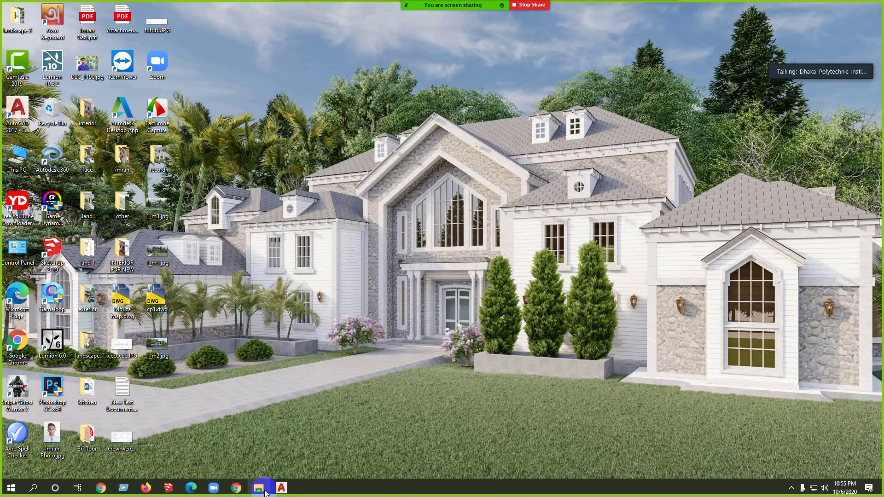
Step: Open the finished house model dcsdsad.skp from its folder in a second SketchUp window
{"action": "mouse_move", "coordinate": [167, 491]}
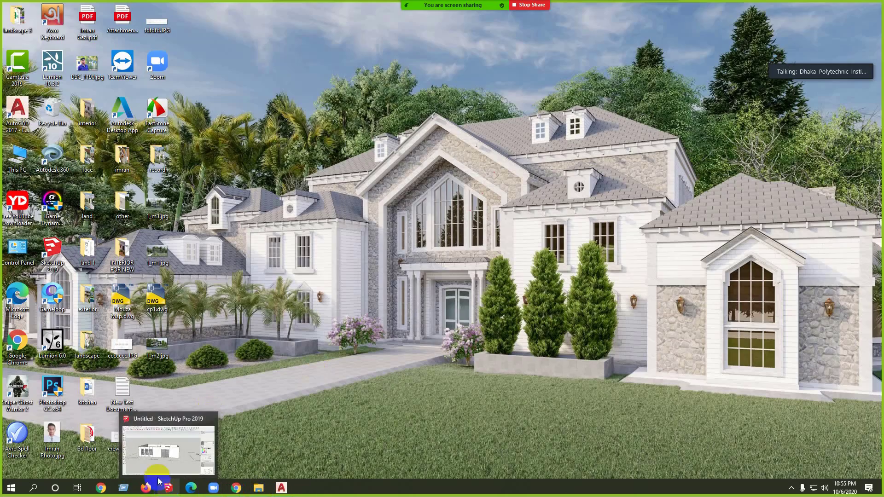
{"action": "left_click", "coordinate": [124, 489]}
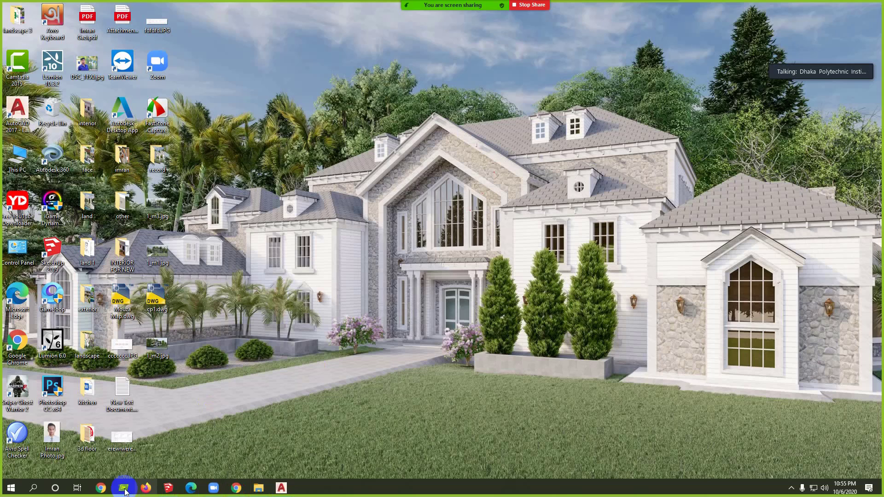
{"action": "left_click", "coordinate": [253, 492]}
{"action": "left_click", "coordinate": [442, 198]}
{"action": "double_click", "coordinate": [535, 221]}
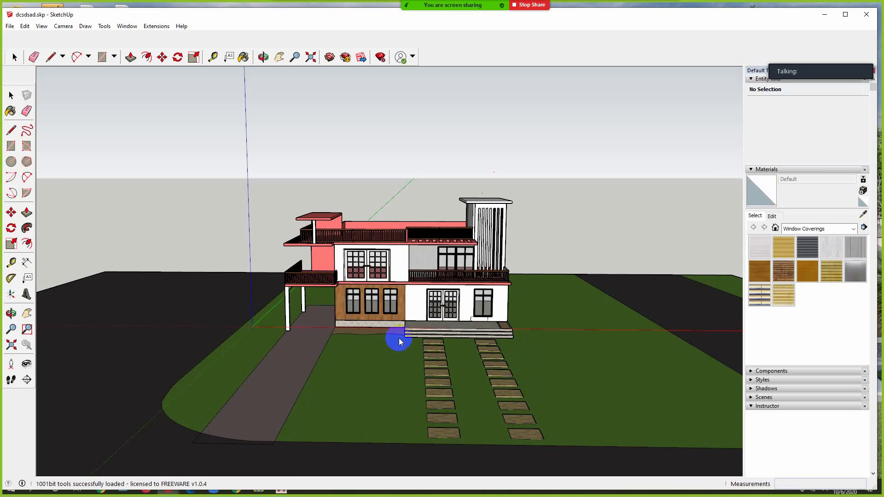
Step: Examine the finished house and its site from above and from the front
{"action": "scroll", "coordinate": [375, 327], "scroll_direction": "up", "scroll_amount": 3}
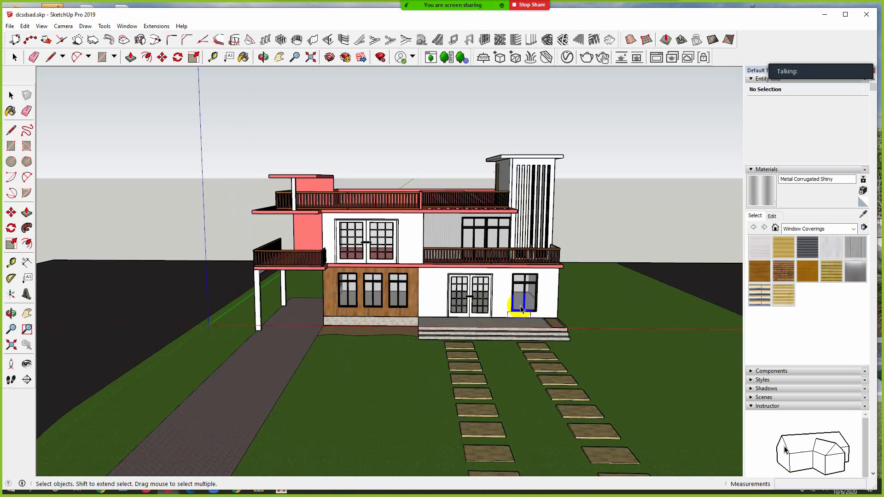
{"action": "middle_click_drag", "start_coordinate": [260, 341], "coordinate": [441, 325]}
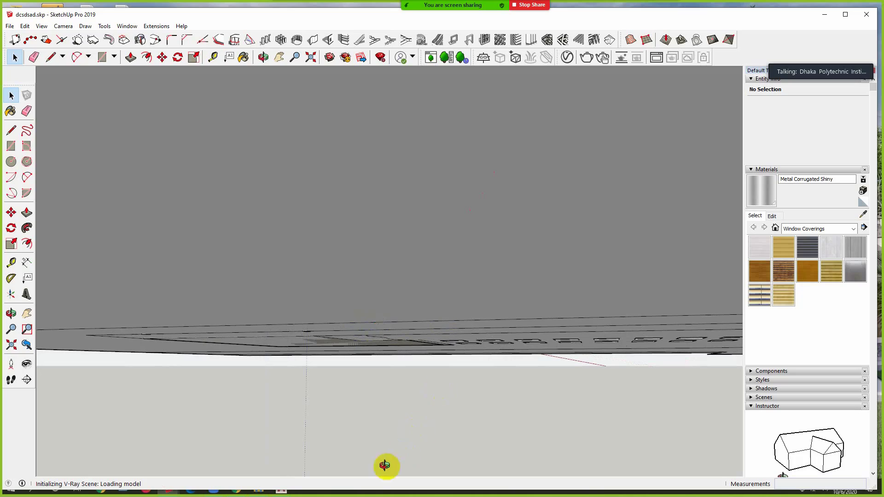
{"action": "middle_click_drag", "start_coordinate": [389, 317], "coordinate": [361, 341]}
{"action": "scroll", "coordinate": [438, 296], "scroll_direction": "down", "scroll_amount": 3}
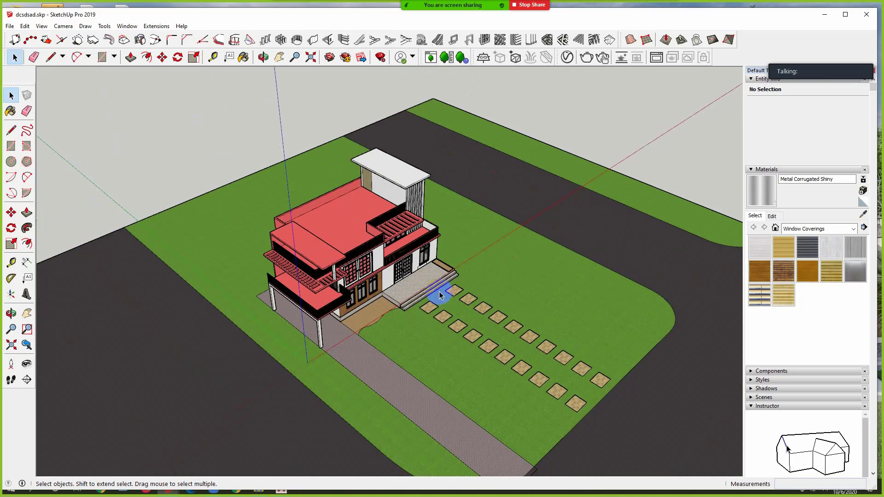
{"action": "middle_click_drag", "start_coordinate": [438, 296], "coordinate": [216, 172]}
{"action": "scroll", "coordinate": [339, 241], "scroll_direction": "up", "scroll_amount": 3}
{"action": "middle_click_drag", "start_coordinate": [391, 279], "coordinate": [374, 254]}
{"action": "scroll", "coordinate": [386, 361], "scroll_direction": "down", "scroll_amount": 2}
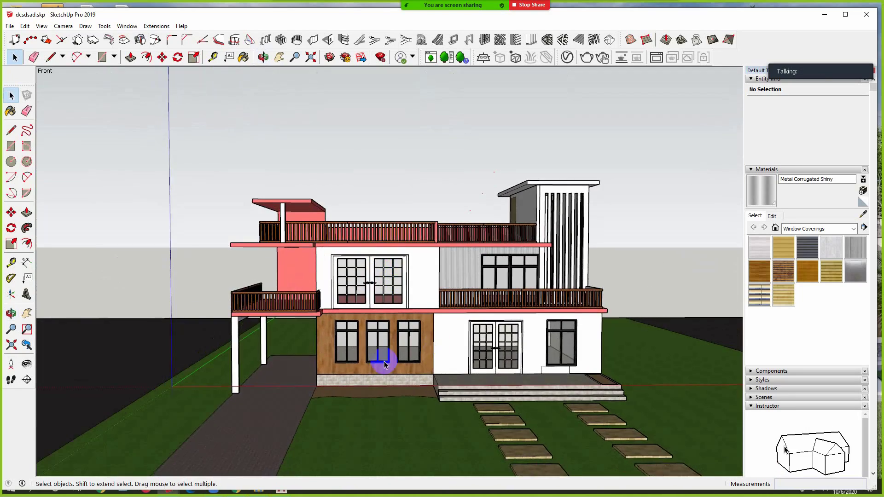
{"action": "scroll", "coordinate": [525, 383], "scroll_direction": "up", "scroll_amount": 3}
{"action": "scroll", "coordinate": [526, 382], "scroll_direction": "up", "scroll_amount": 1}
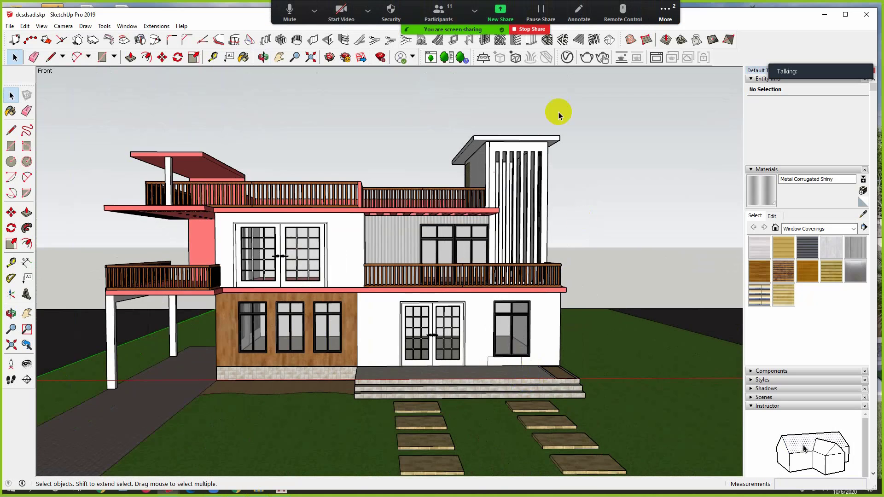
Step: Examine the finished house's side walls, tower windows, carport and balconies from both sides
{"action": "middle_click_drag", "start_coordinate": [640, 316], "coordinate": [394, 294]}
{"action": "middle_click_drag", "start_coordinate": [392, 325], "coordinate": [544, 331]}
{"action": "middle_click_drag", "start_coordinate": [406, 316], "coordinate": [697, 289]}
{"action": "key", "text": "space"}
{"action": "scroll", "coordinate": [553, 263], "scroll_direction": "up", "scroll_amount": 2}
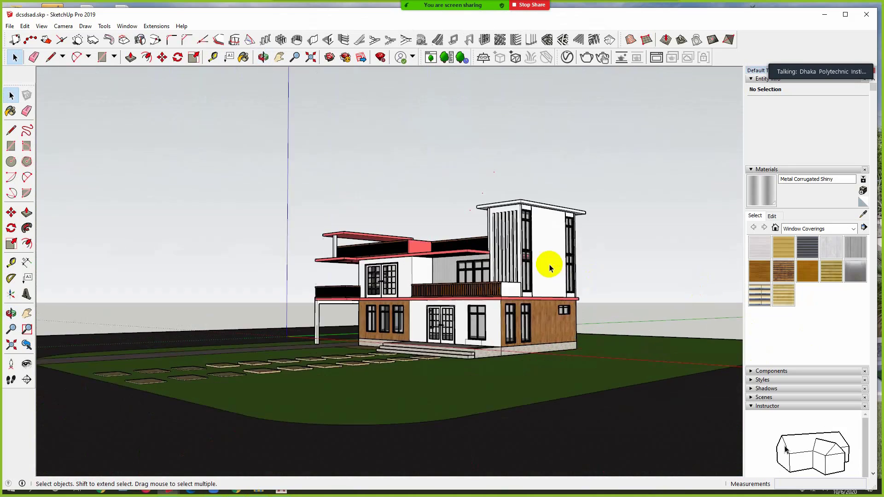
{"action": "middle_click_drag", "start_coordinate": [553, 262], "coordinate": [539, 331]}
{"action": "scroll", "coordinate": [545, 271], "scroll_direction": "up", "scroll_amount": 2}
{"action": "middle_click_drag", "start_coordinate": [544, 270], "coordinate": [309, 283]}
{"action": "scroll", "coordinate": [201, 325], "scroll_direction": "up", "scroll_amount": 3}
{"action": "middle_click_drag", "start_coordinate": [201, 325], "coordinate": [65, 341]}
{"action": "scroll", "coordinate": [385, 347], "scroll_direction": "down", "scroll_amount": 3}
{"action": "scroll", "coordinate": [65, 341], "scroll_direction": "down", "scroll_amount": 2}
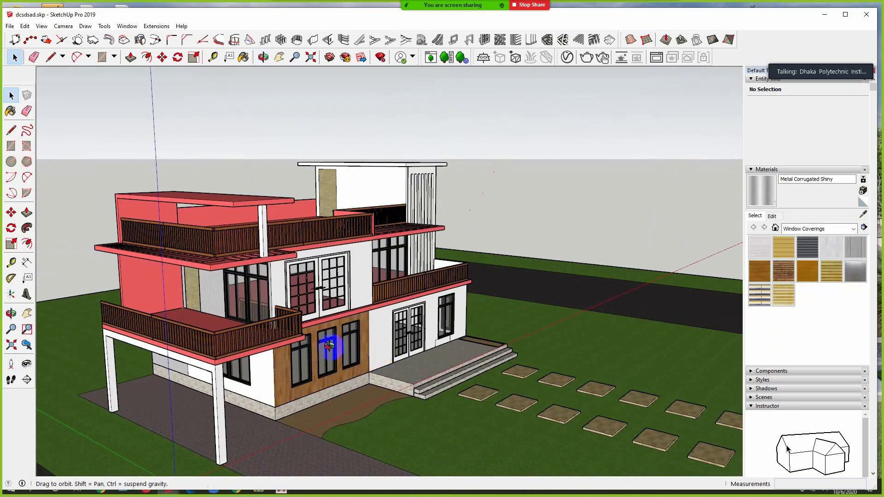
{"action": "middle_click_drag", "start_coordinate": [318, 355], "coordinate": [368, 367]}
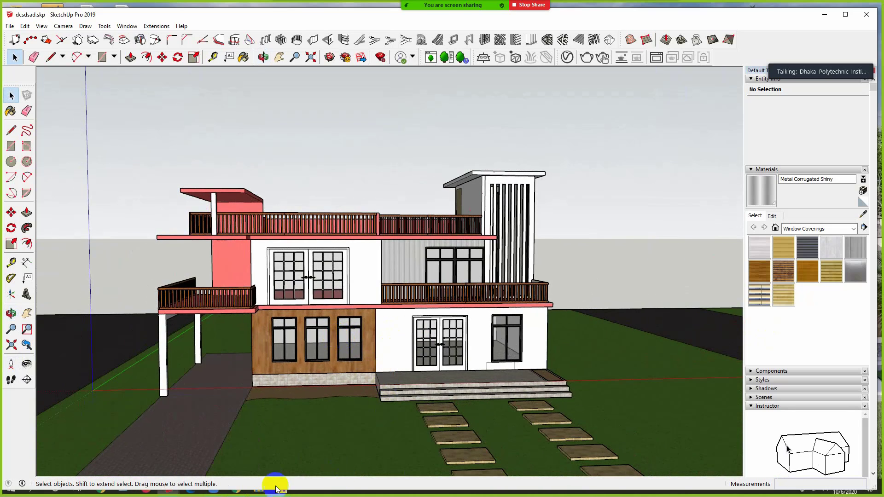
Step: Examine the finished house's front windows, double doors, railings and slatted canopy up close and from above
{"action": "scroll", "coordinate": [386, 276], "scroll_direction": "up", "scroll_amount": 6}
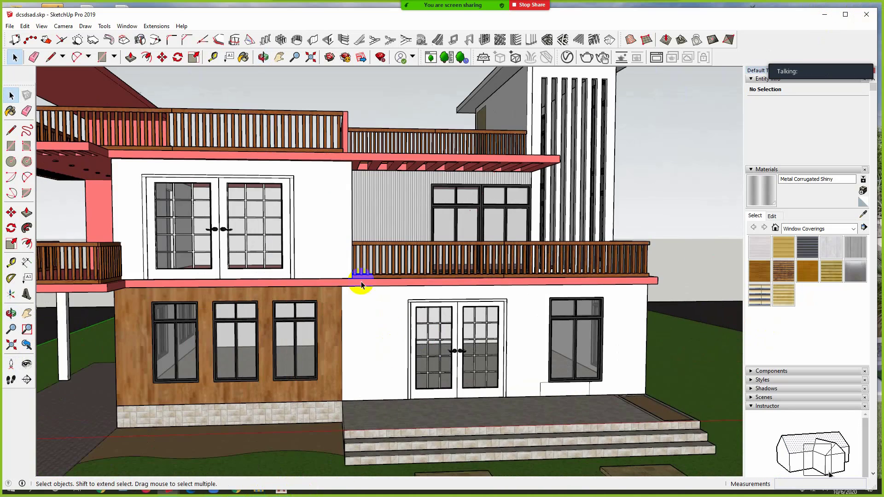
{"action": "scroll", "coordinate": [290, 357], "scroll_direction": "down", "scroll_amount": 5}
{"action": "scroll", "coordinate": [322, 321], "scroll_direction": "up", "scroll_amount": 4}
{"action": "scroll", "coordinate": [529, 300], "scroll_direction": "down", "scroll_amount": 3}
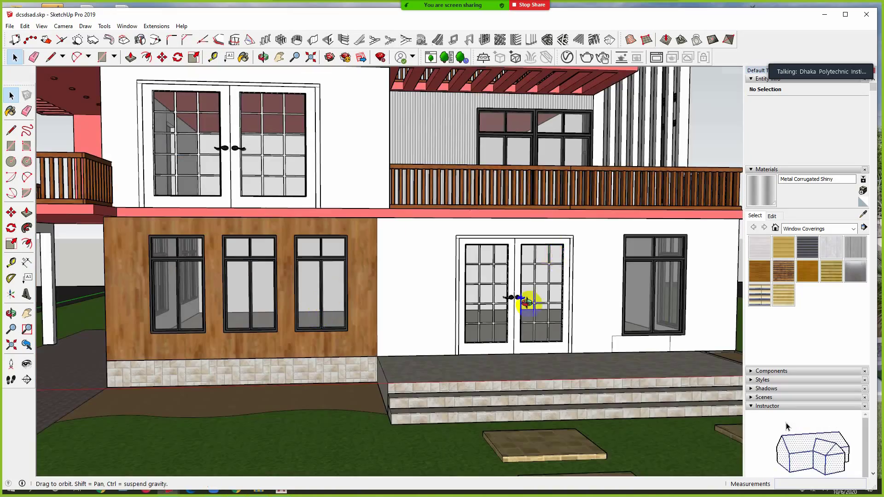
{"action": "scroll", "coordinate": [481, 238], "scroll_direction": "down", "scroll_amount": 1}
{"action": "middle_click_drag", "start_coordinate": [603, 290], "coordinate": [476, 265]}
{"action": "scroll", "coordinate": [312, 203], "scroll_direction": "up", "scroll_amount": 2}
{"action": "middle_click_drag", "start_coordinate": [380, 94], "coordinate": [398, 148]}
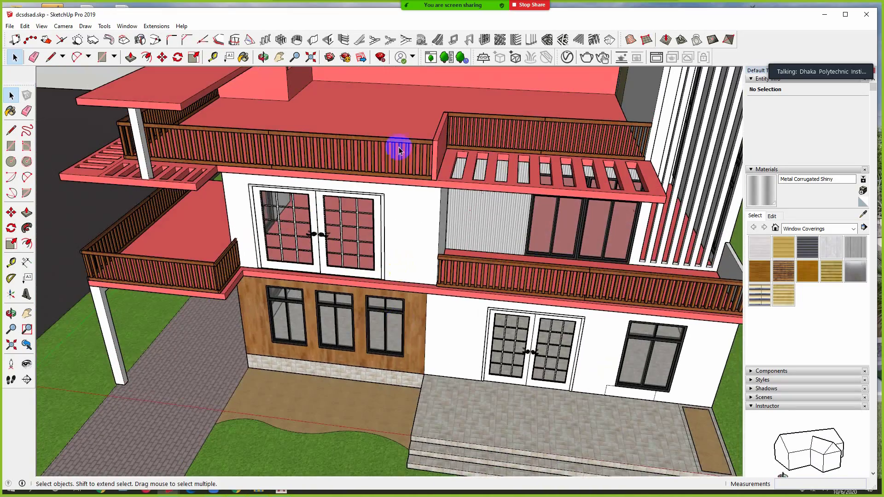
{"action": "scroll", "coordinate": [438, 164], "scroll_direction": "down", "scroll_amount": 4}
{"action": "scroll", "coordinate": [409, 299], "scroll_direction": "up", "scroll_amount": 2}
{"action": "scroll", "coordinate": [386, 342], "scroll_direction": "down", "scroll_amount": 2}
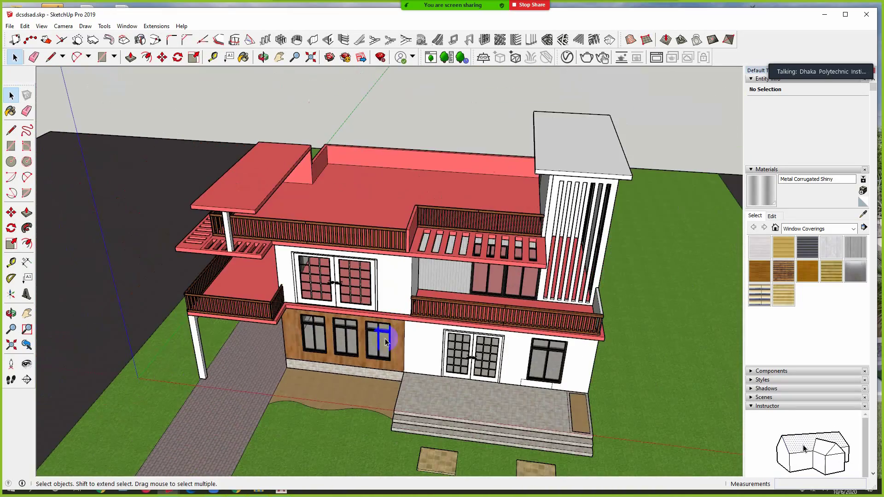
{"action": "middle_click_drag", "start_coordinate": [378, 338], "coordinate": [391, 252]}
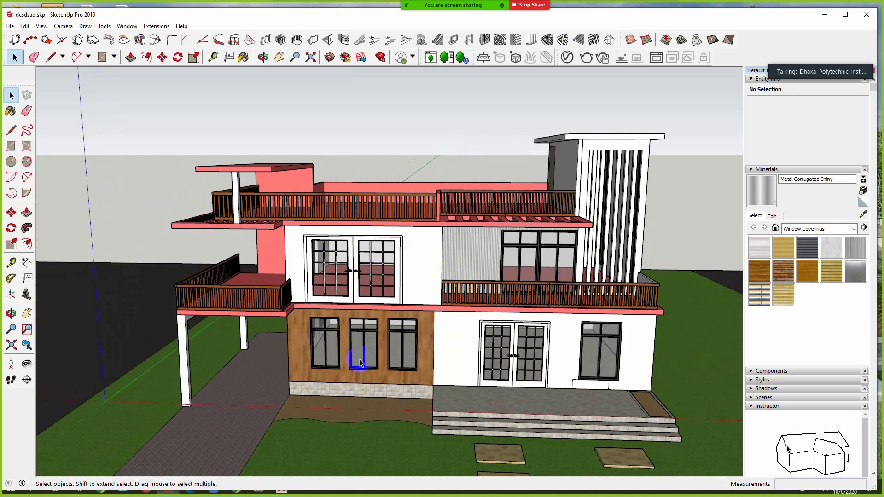
Step: Check the Zoom meeting's participant list, minimize it and return to a front view of the finished house
{"action": "mouse_move", "coordinate": [414, 14]}
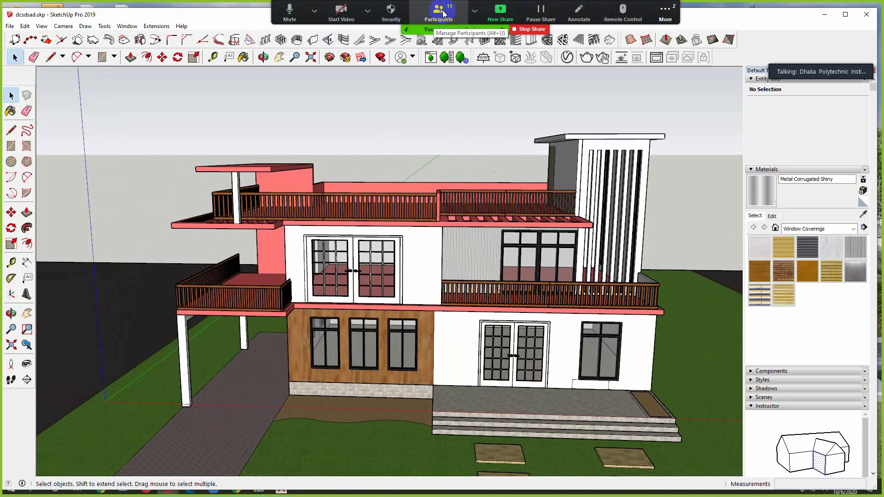
{"action": "left_click", "coordinate": [441, 13]}
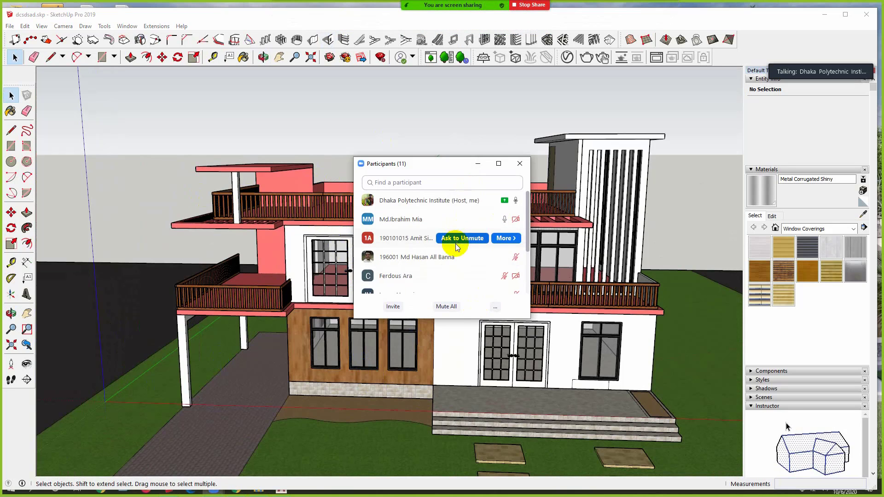
{"action": "left_click", "coordinate": [590, 182]}
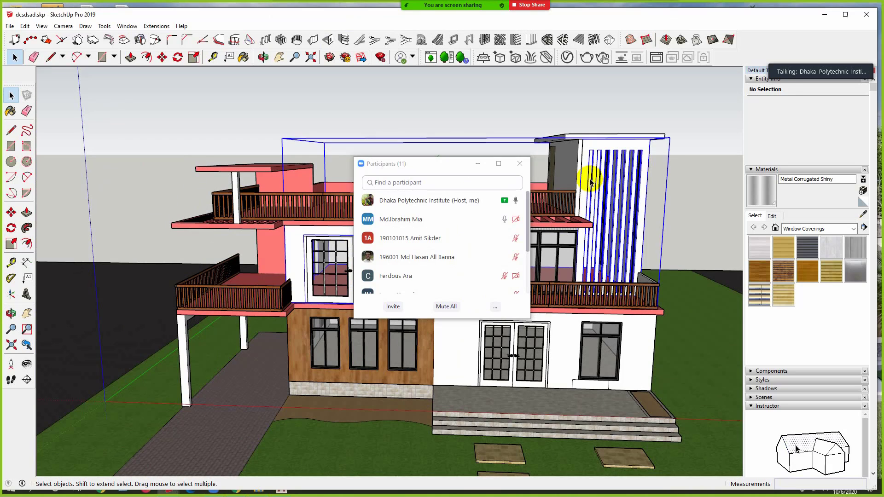
{"action": "left_click", "coordinate": [478, 163]}
{"action": "middle_click", "coordinate": [471, 229]}
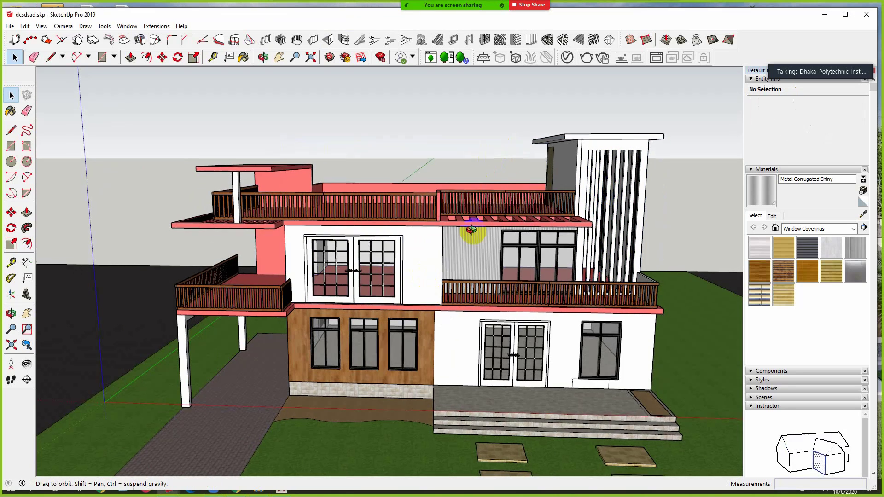
{"action": "middle_click_drag", "start_coordinate": [470, 229], "coordinate": [361, 281]}
{"action": "scroll", "coordinate": [387, 290], "scroll_direction": "down", "scroll_amount": 5}
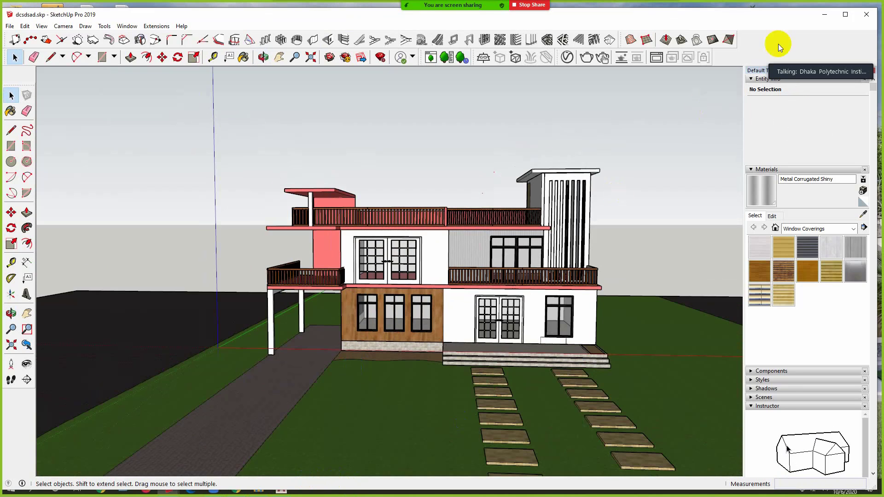
Step: Minimize the model and view the renderings in folder 24 starting with 1_m1.jpg, then close the viewer and minimize the folder
{"action": "left_click", "coordinate": [824, 18]}
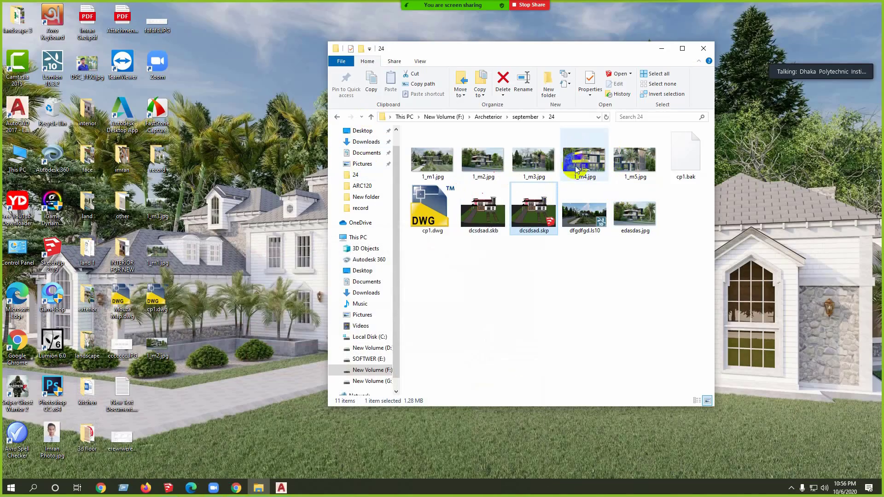
{"action": "double_click", "coordinate": [436, 172]}
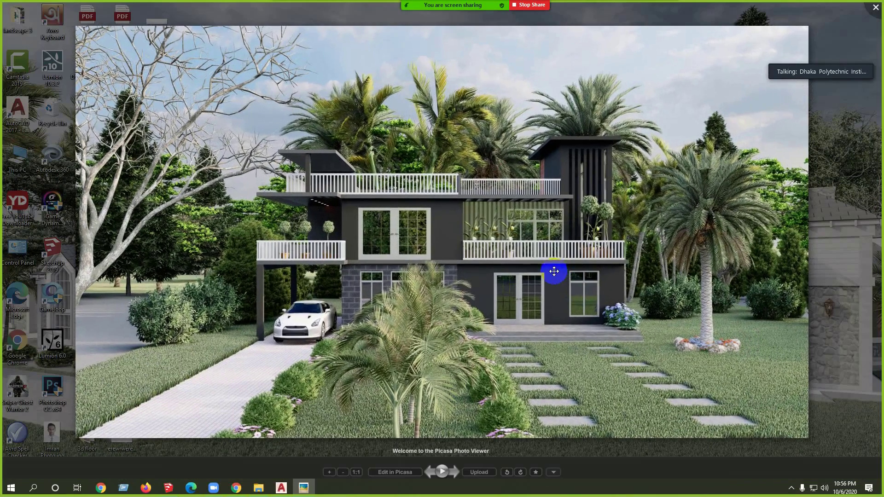
{"action": "left_click", "coordinate": [578, 320]}
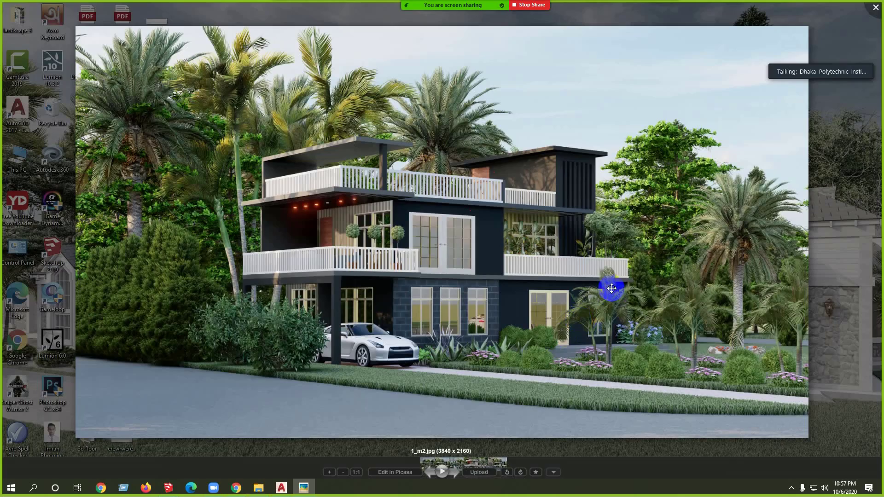
{"action": "left_click", "coordinate": [611, 288]}
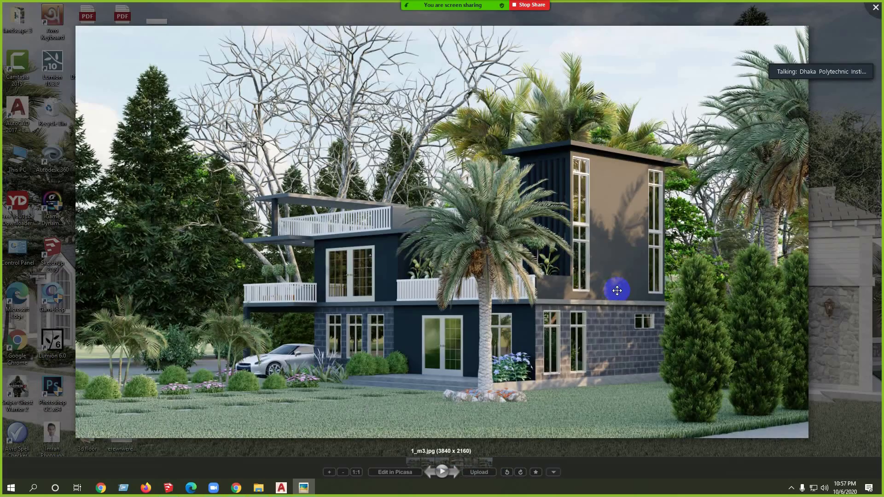
{"action": "left_click", "coordinate": [617, 291]}
{"action": "left_click", "coordinate": [874, 8]}
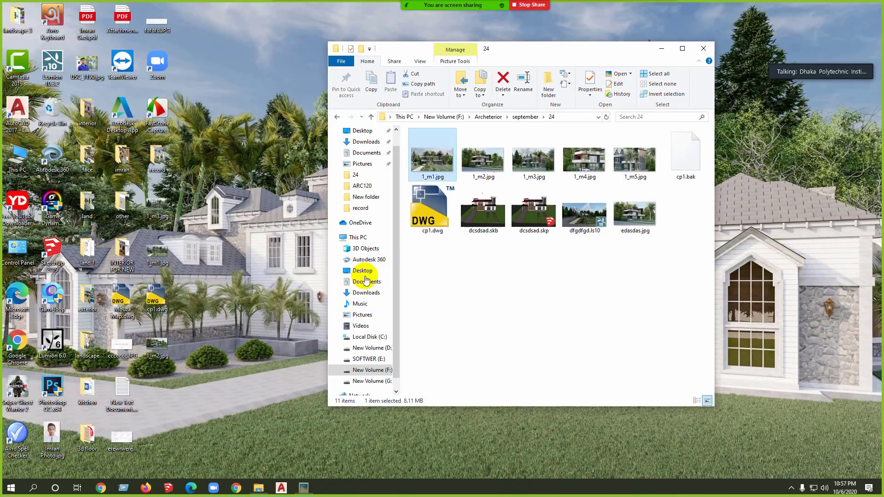
{"action": "left_click", "coordinate": [662, 49]}
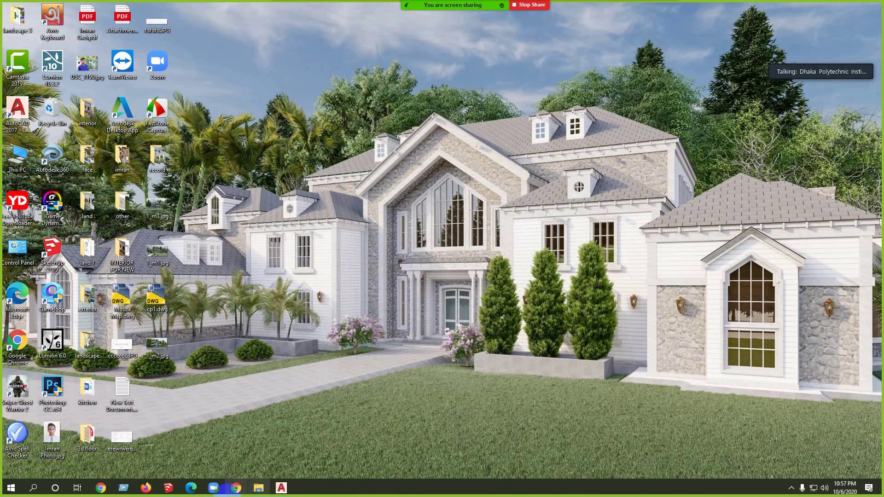
Step: Switch back to the Untitled SketchUp model and examine the ground-floor walls with their windows and sliding doors
{"action": "left_click", "coordinate": [168, 487]}
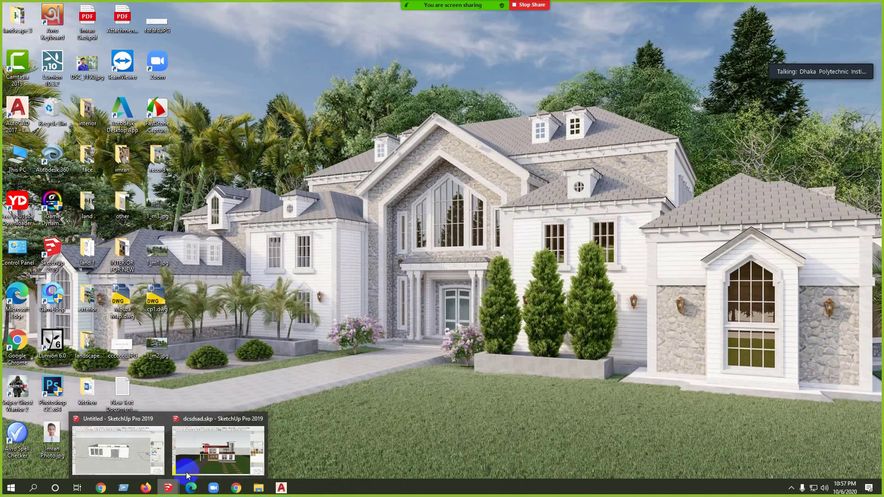
{"action": "left_click", "coordinate": [131, 453]}
{"action": "middle_click_drag", "start_coordinate": [408, 328], "coordinate": [592, 246]}
{"action": "middle_click_drag", "start_coordinate": [417, 276], "coordinate": [367, 330]}
{"action": "key", "text": "space"}
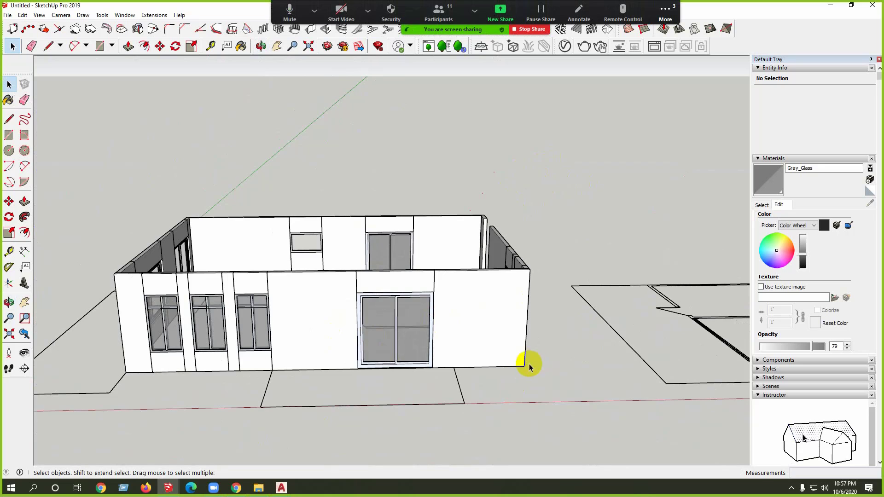
{"action": "middle_click_drag", "start_coordinate": [529, 367], "coordinate": [536, 286]}
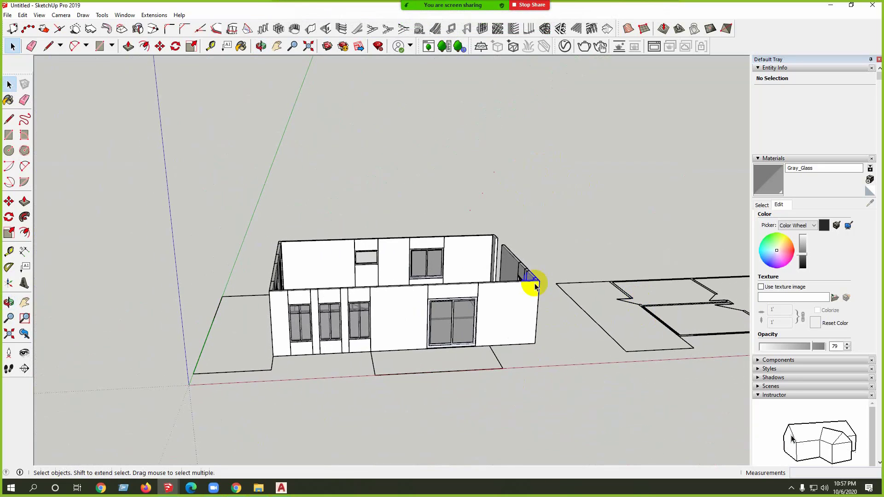
{"action": "scroll", "coordinate": [498, 293], "scroll_direction": "up", "scroll_amount": 2}
{"action": "middle_click_drag", "start_coordinate": [491, 316], "coordinate": [441, 346]}
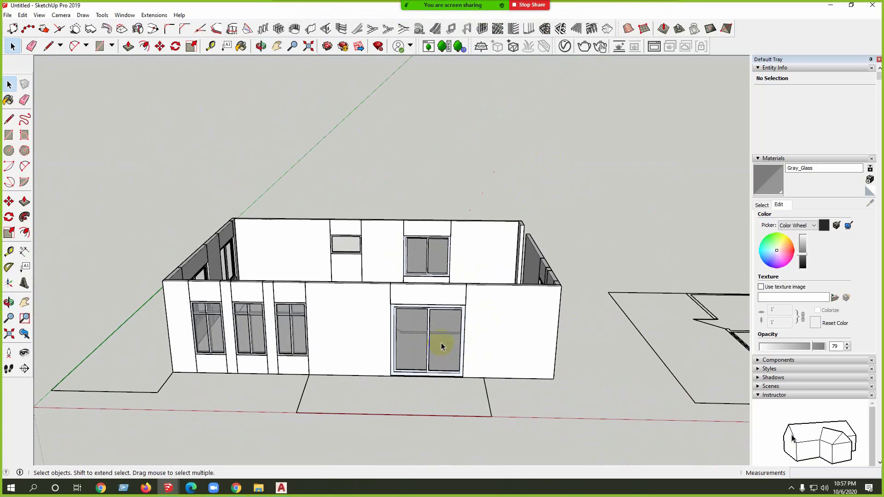